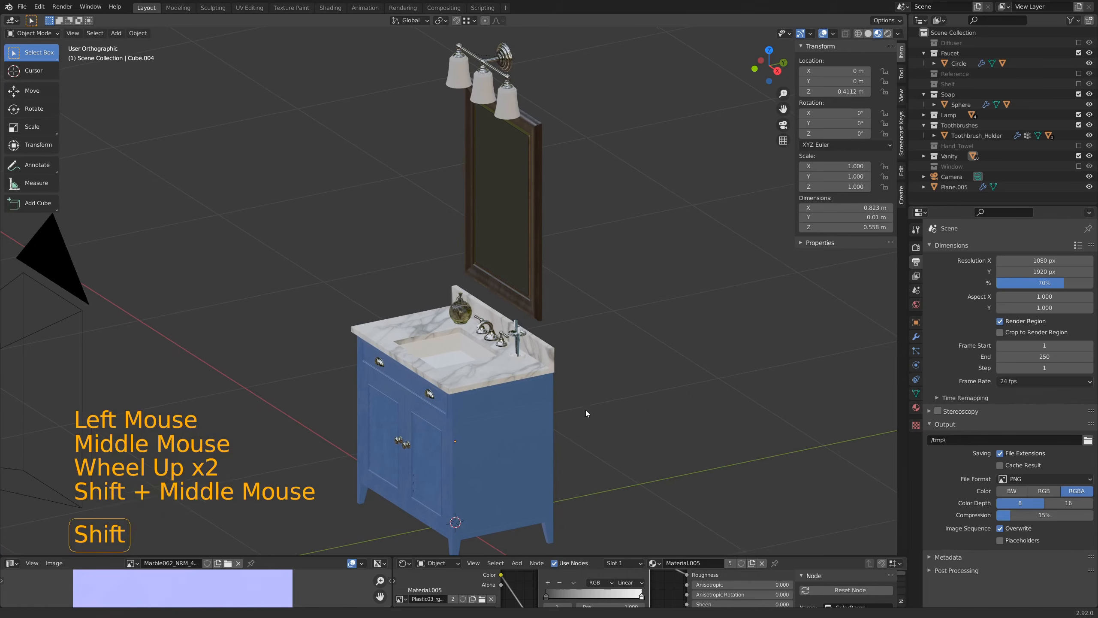
Add a 2 m mesh plane at the world origin beneath the vanity
scroll(591, 401, "down", 2)
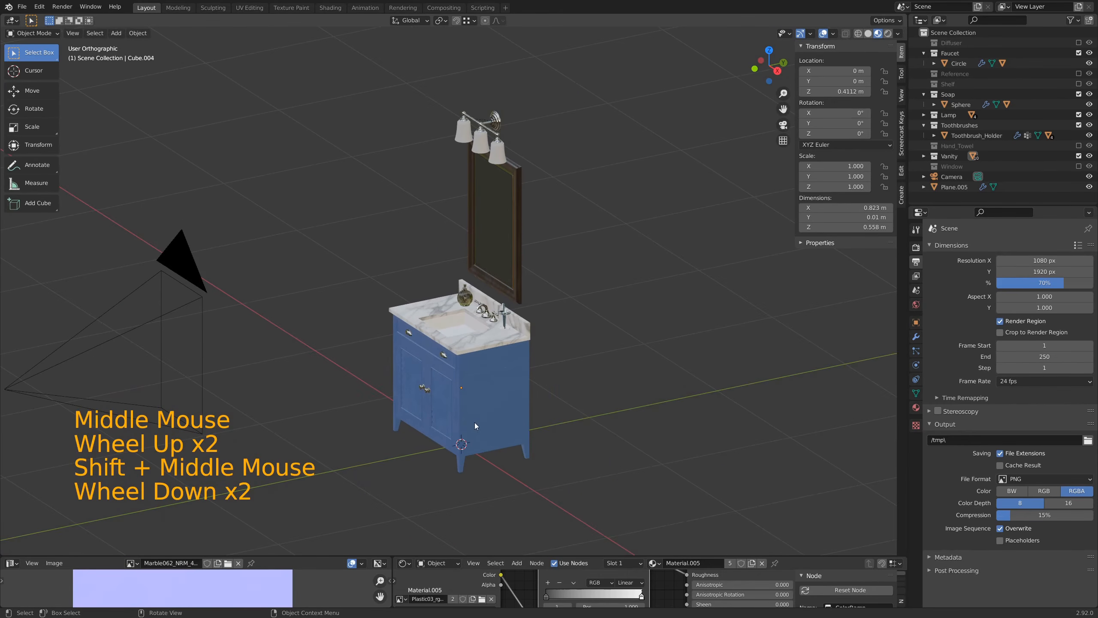
middle_click_drag(456, 388, 690, 378)
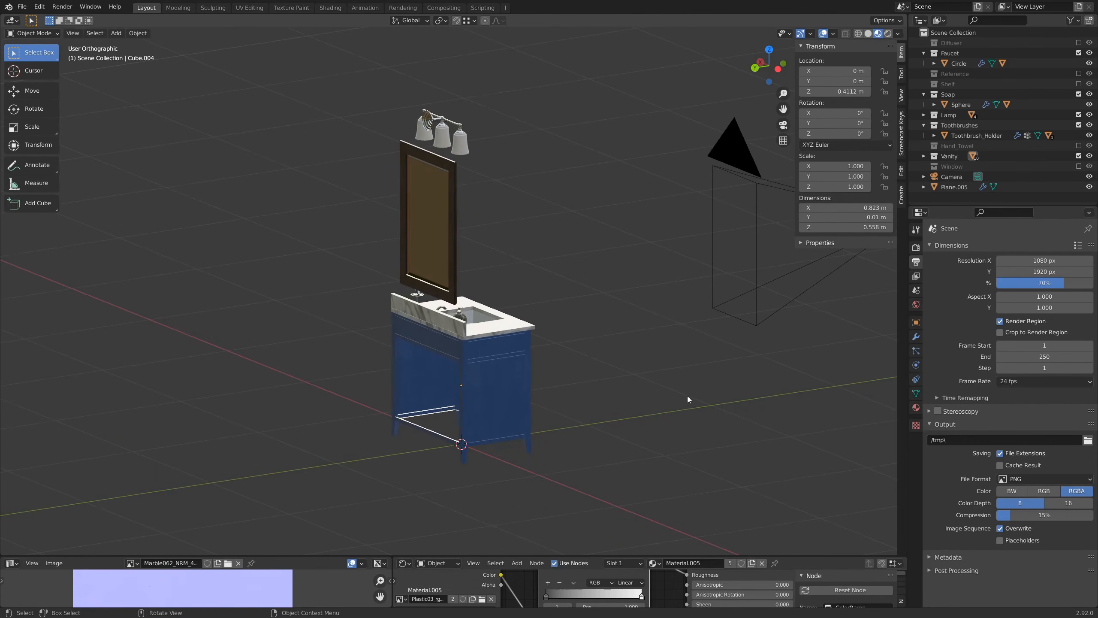
middle_click_drag(687, 396, 471, 426)
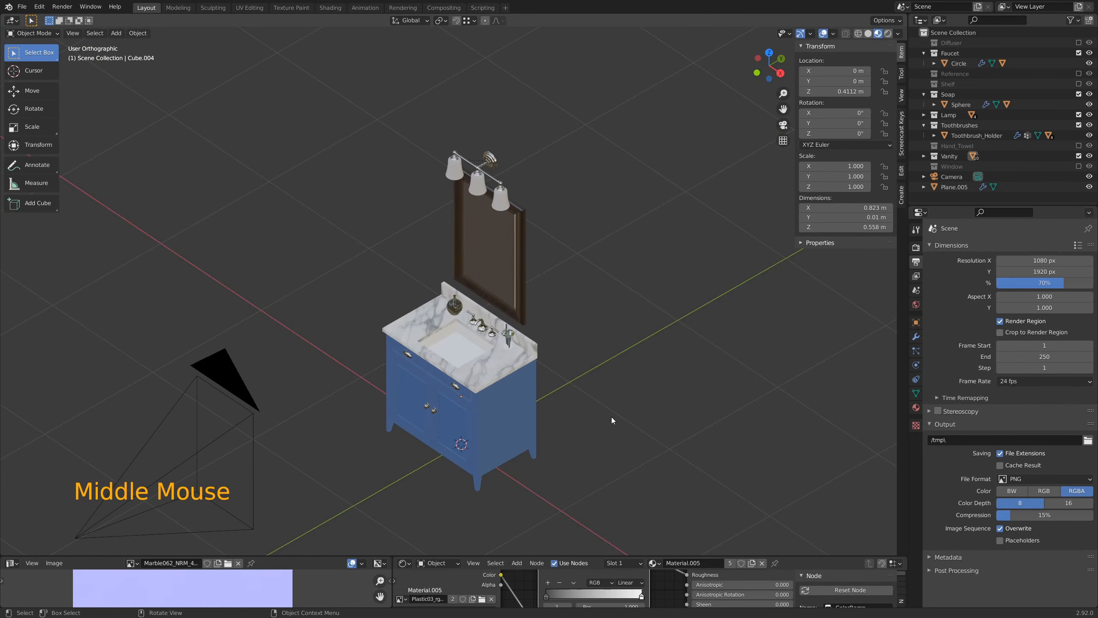
key("shift")
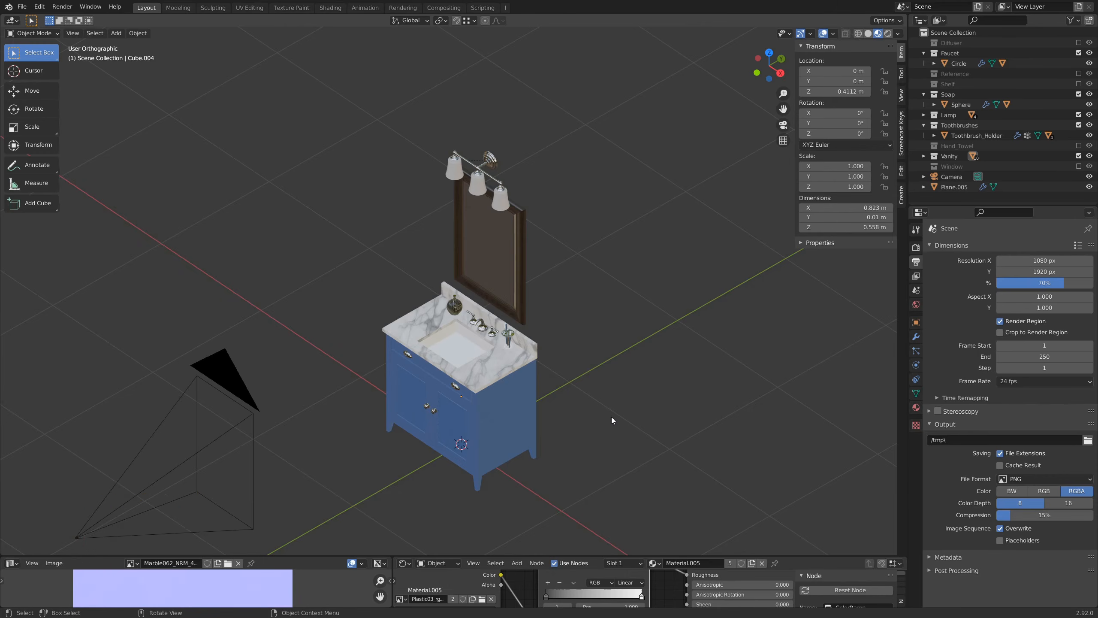
key("KP_7")
middle_click_drag(607, 425, 475, 319, "shift")
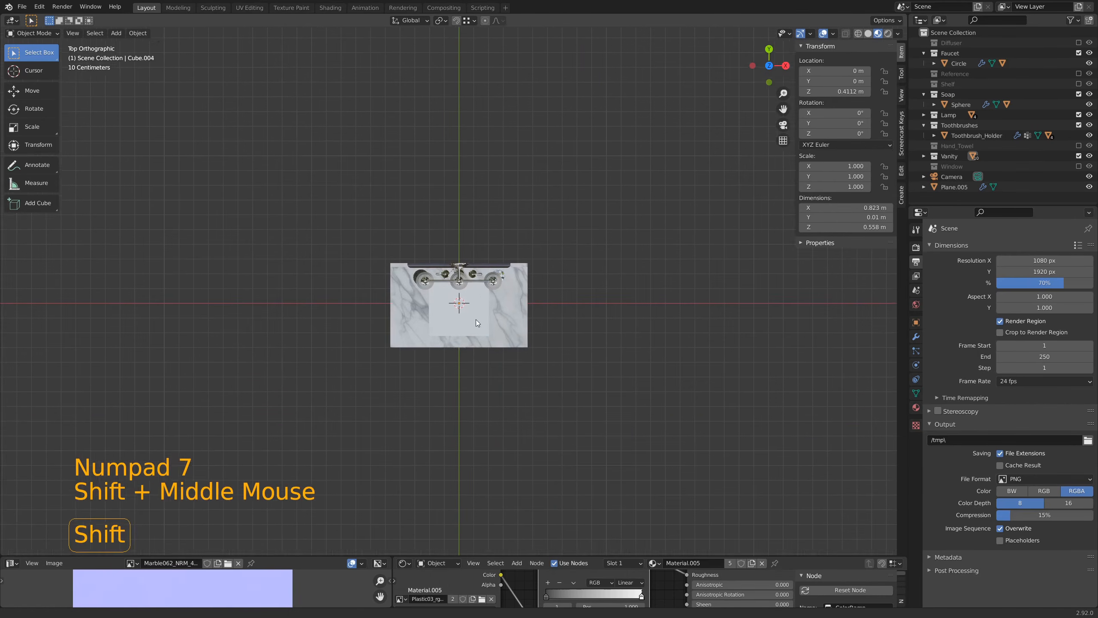
key("shift+a")
mouse_move(536, 358)
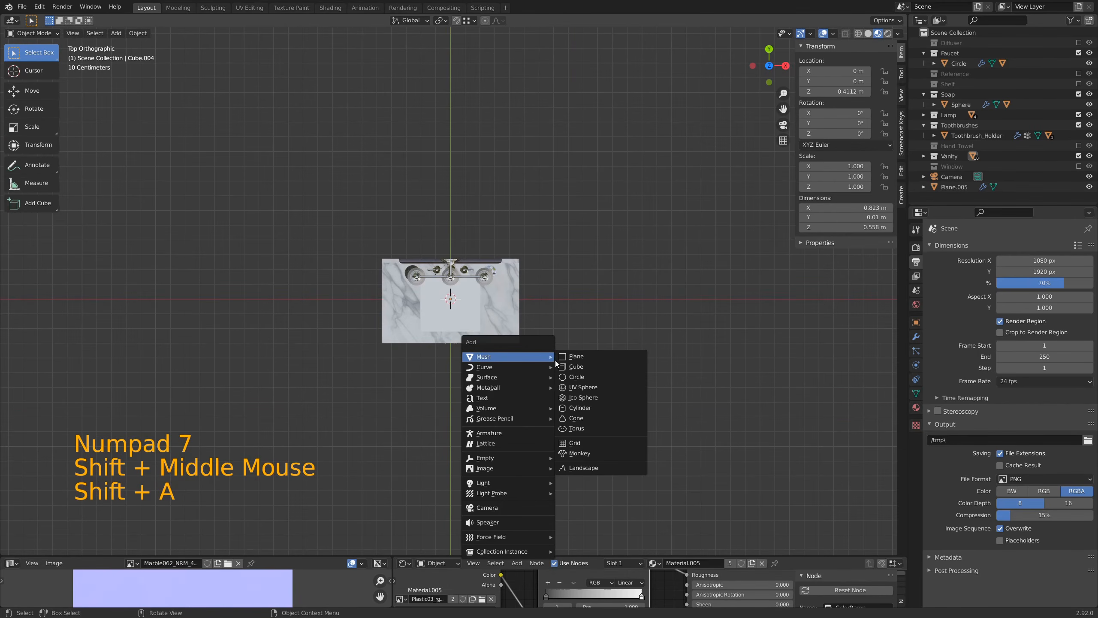
left_click(584, 357)
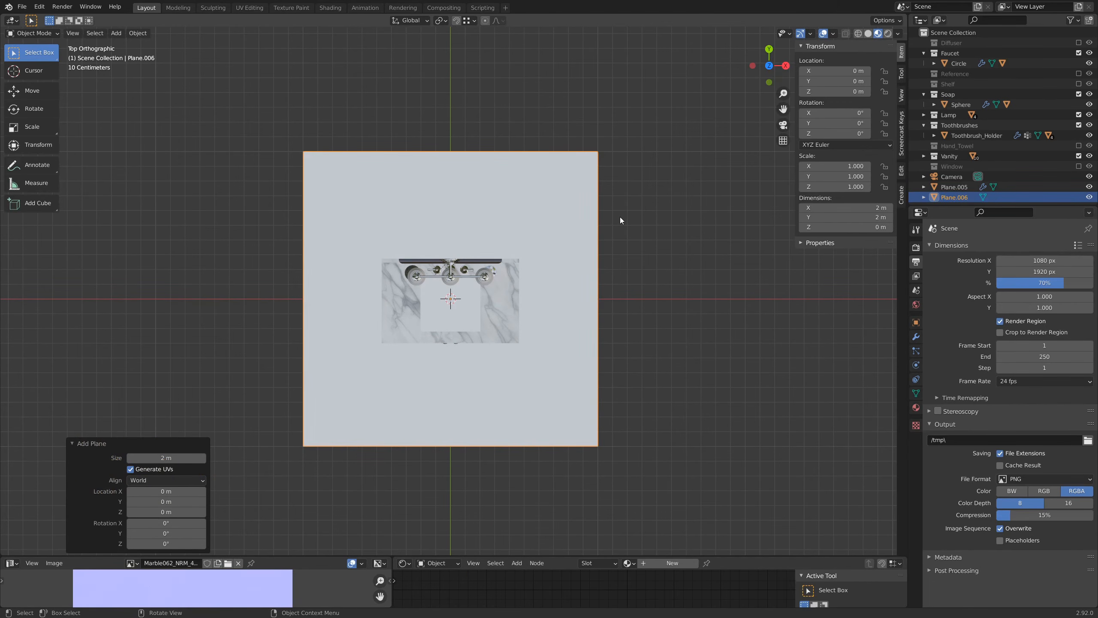
Move the new plane -1 m along the Y axis
type("gy")
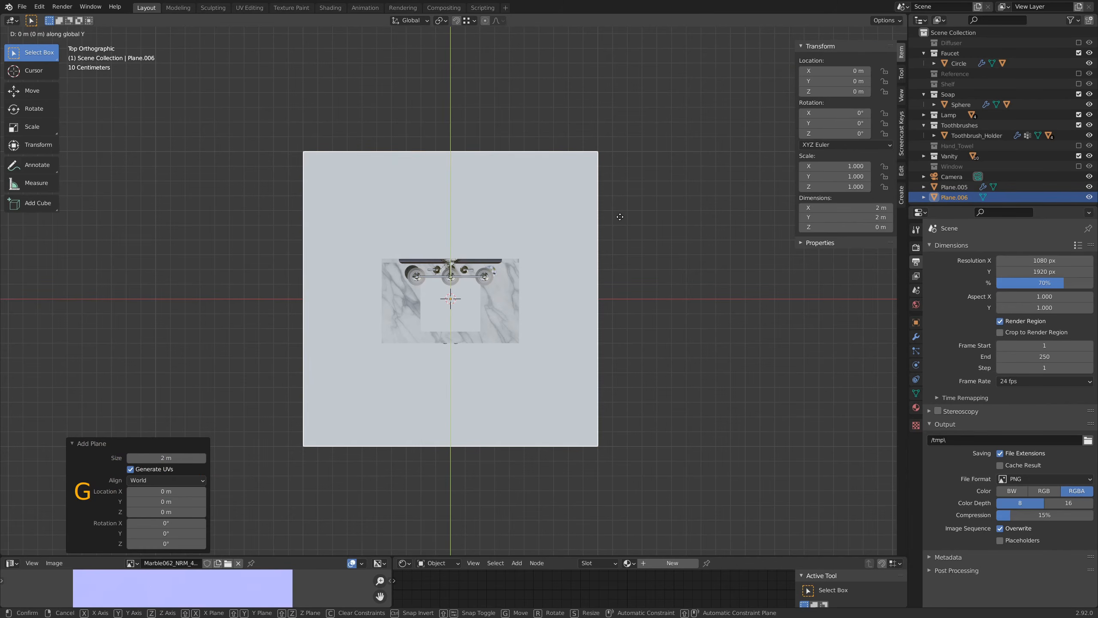
type("-1")
key("Return")
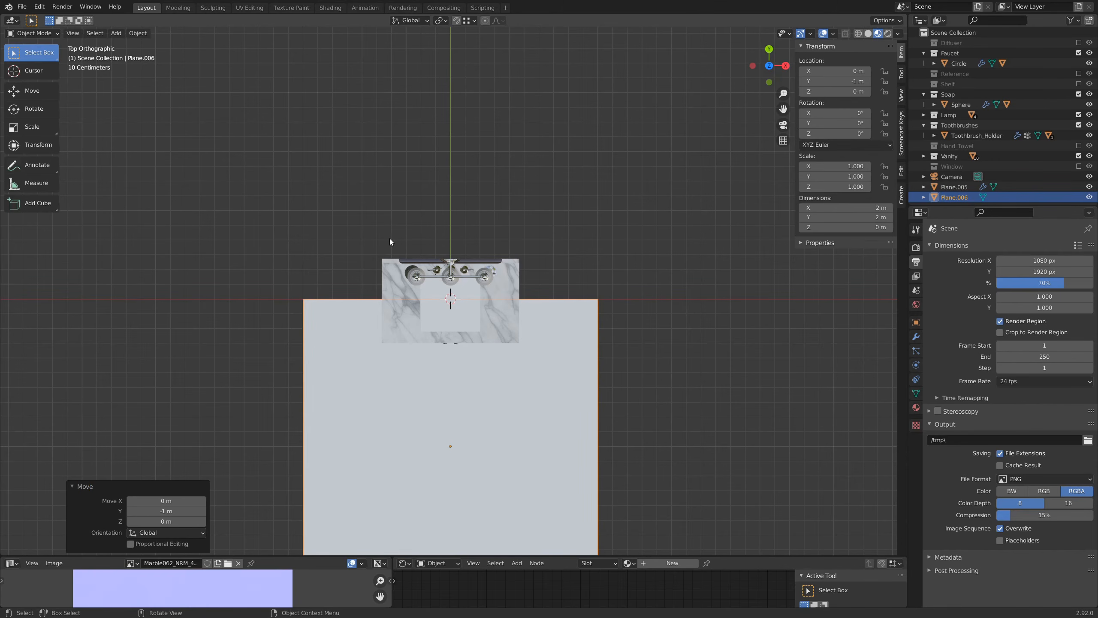
Invert the selection and move everything except the plane about -0.2745 m along Y, aligning the vanity's back with the plane's rear edge
middle_click_drag(513, 369, 549, 284)
key("ctrl")
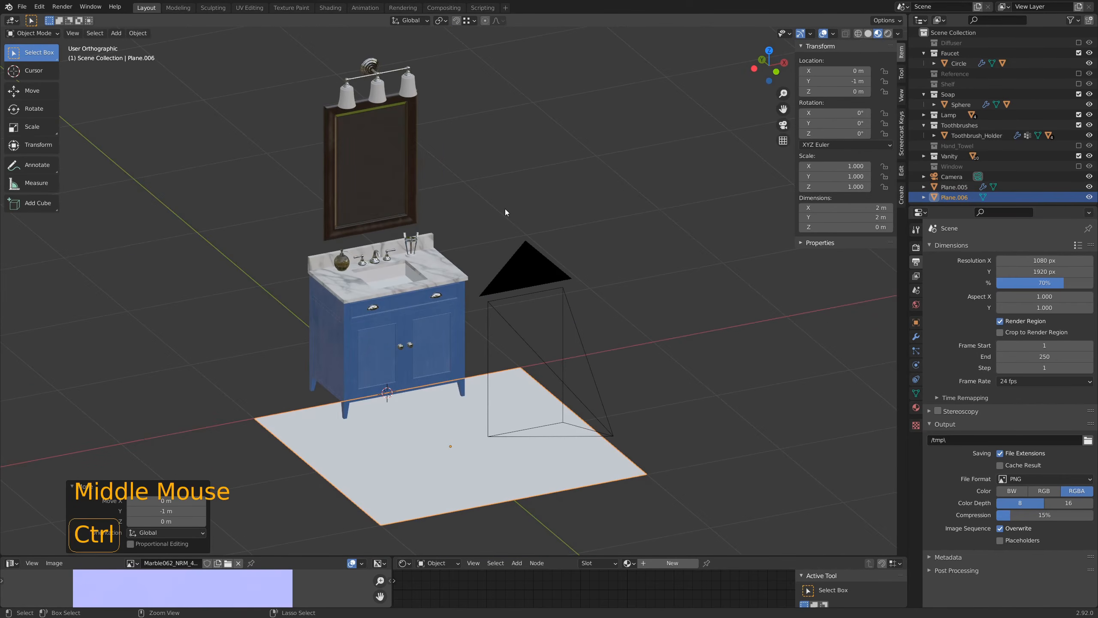
key("ctrl+i")
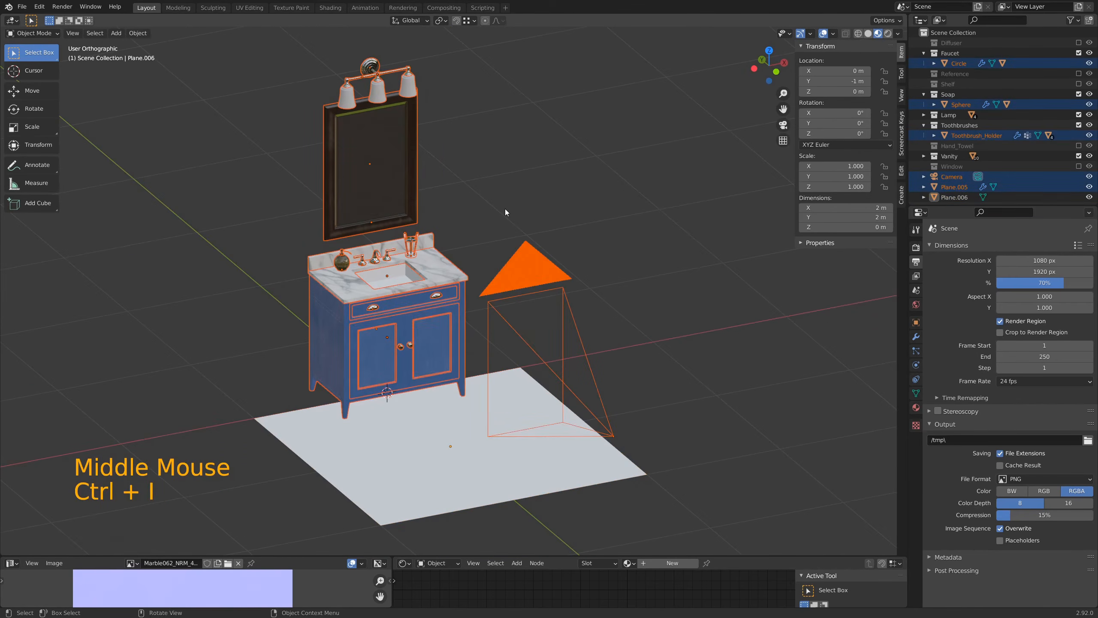
key("KP_7")
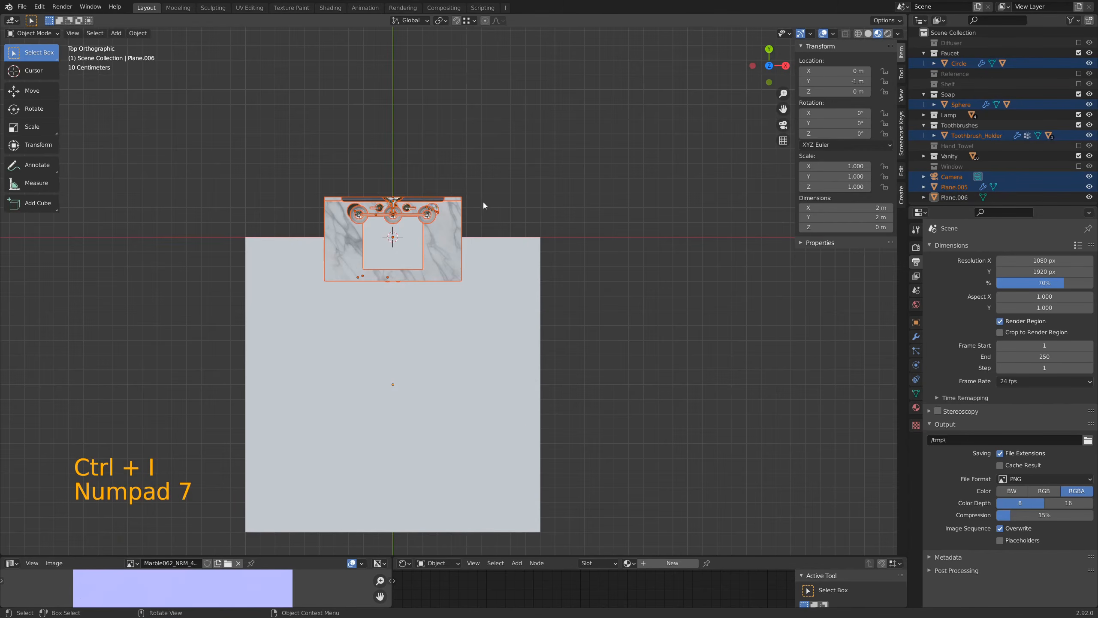
scroll(470, 182, "up", 3)
scroll(470, 182, "up", 4)
middle_click_drag(470, 182, 557, 311, "shift")
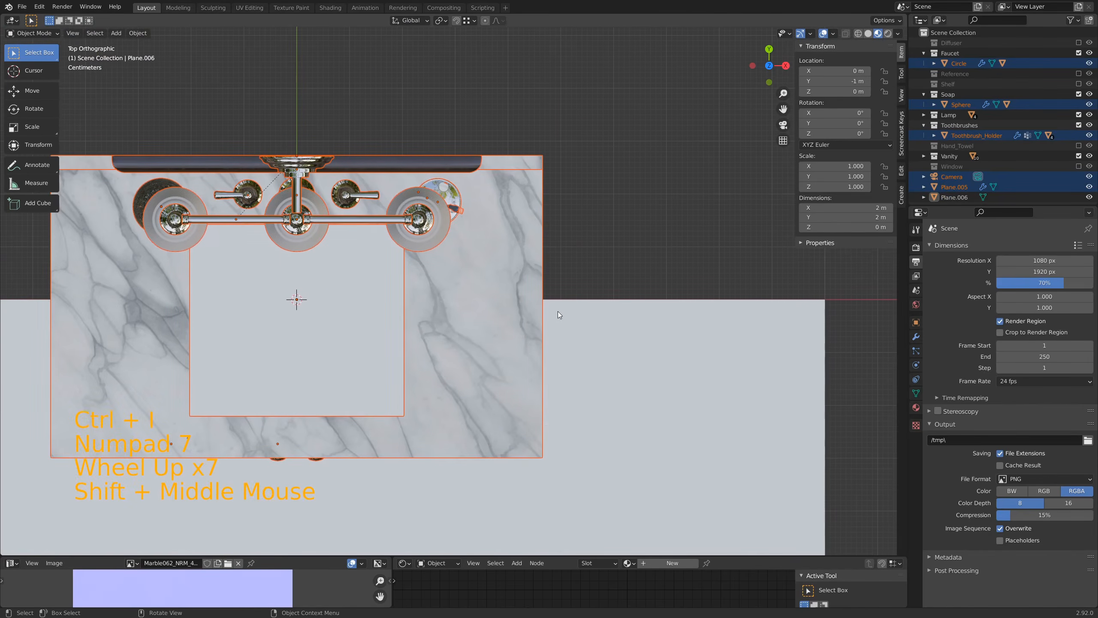
key("g")
key("y")
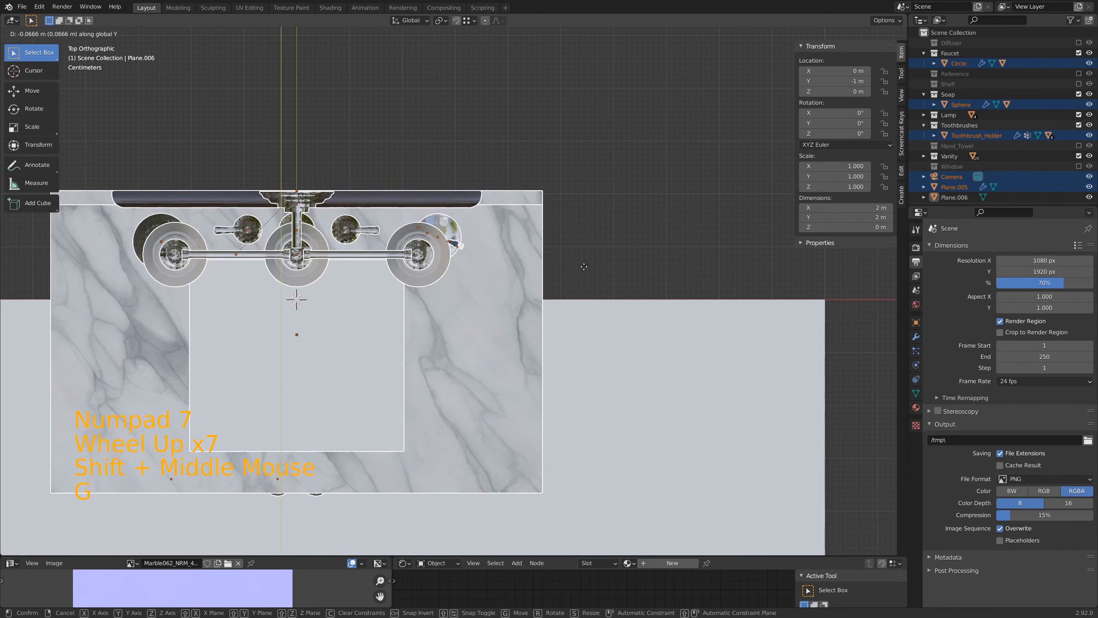
left_click(592, 367)
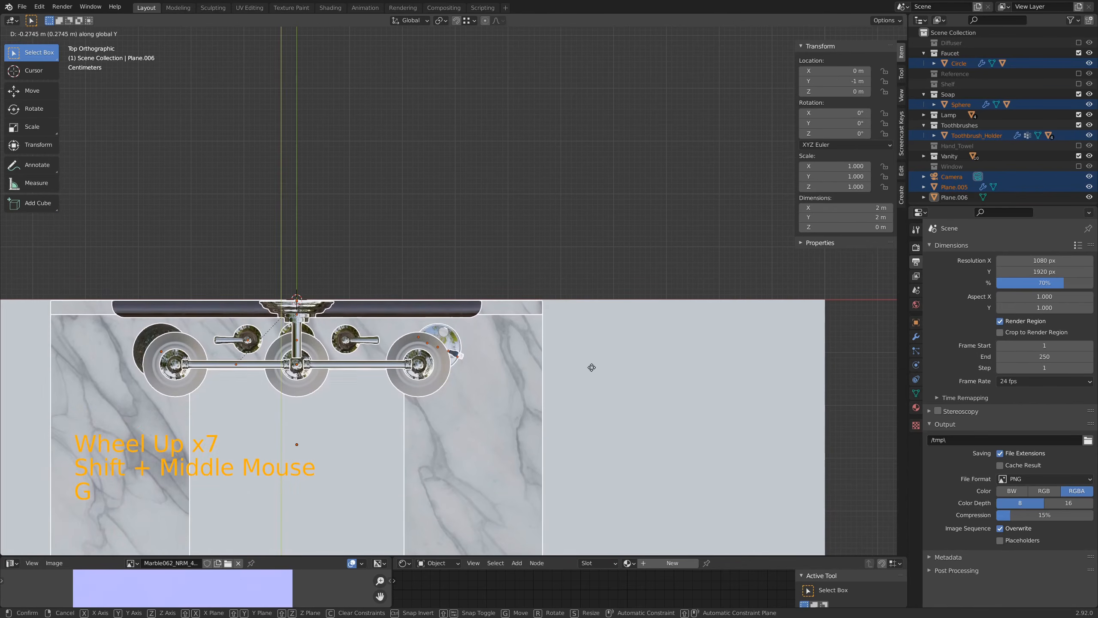
Move the lamp base about 0.0033 m along Y so its back sits flush with the plane's rear edge
scroll(455, 384, "up", 8)
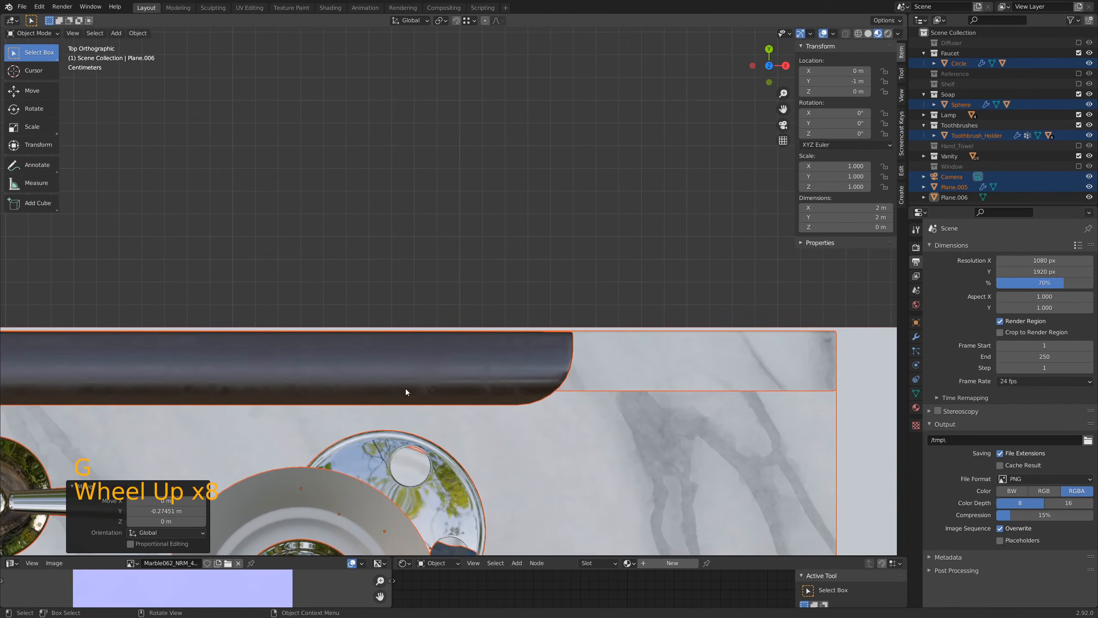
middle_click_drag(314, 368, 568, 355, "shift")
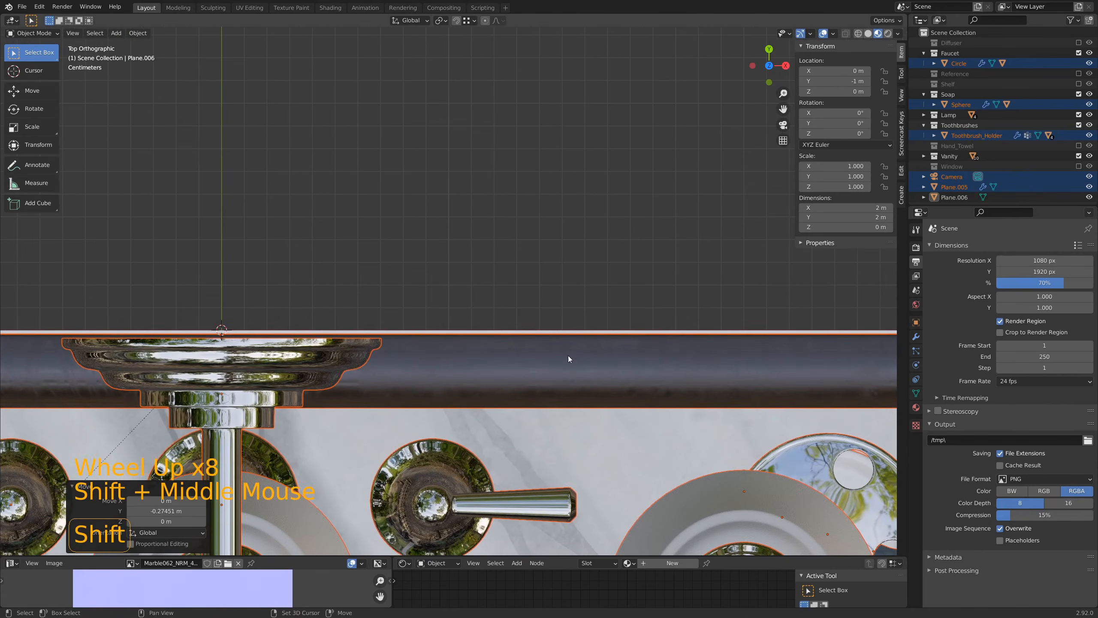
left_click(331, 361)
scroll(240, 385, "up", 2)
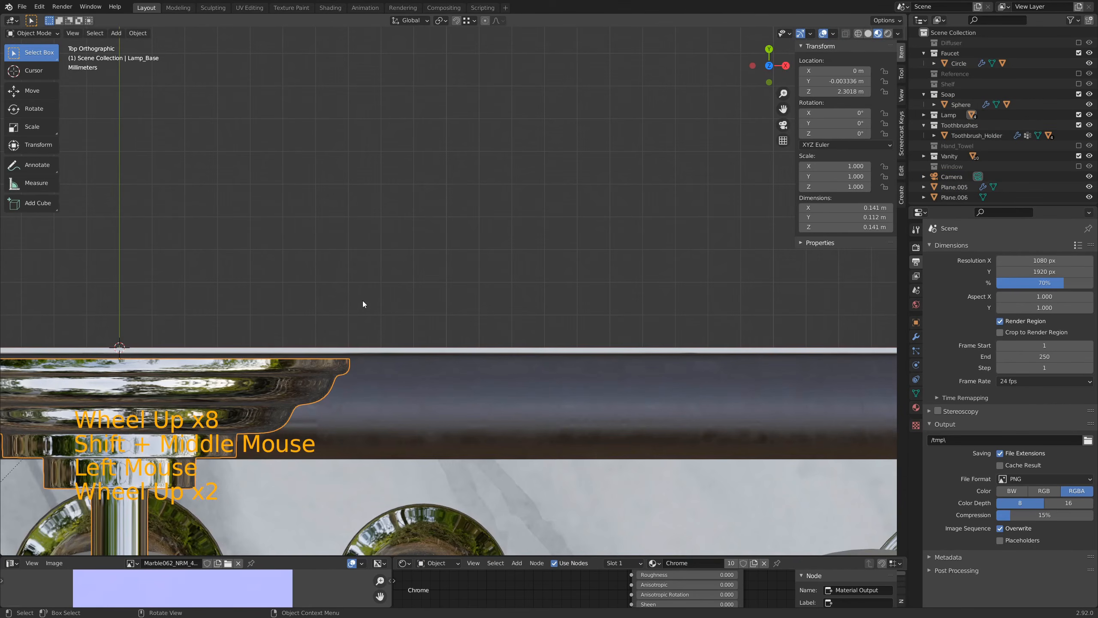
key("g")
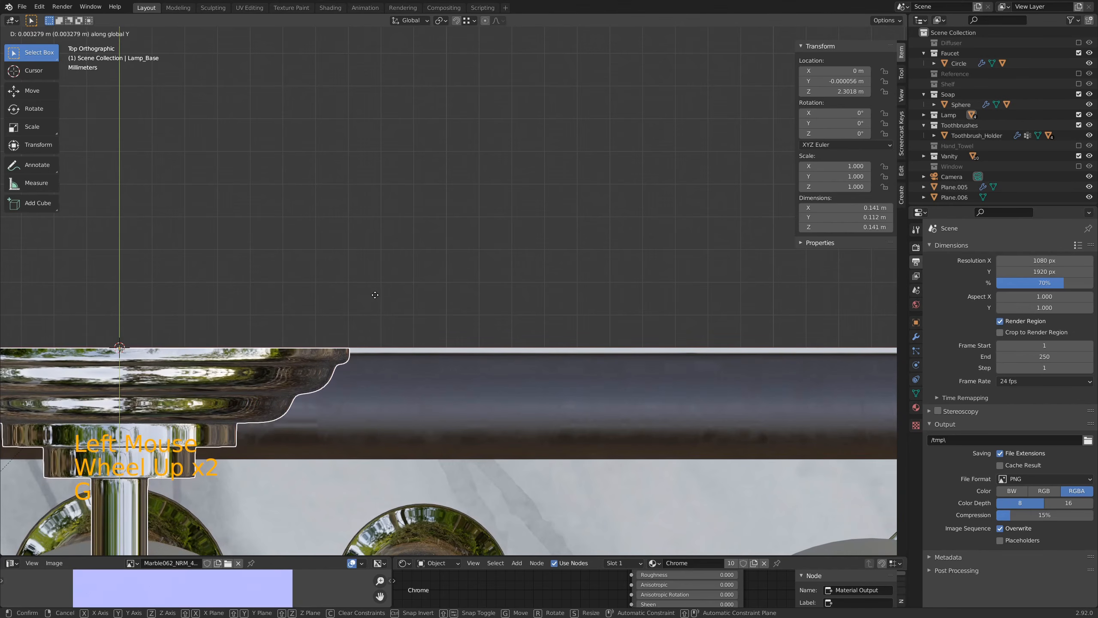
left_click(375, 295)
Select the floor plane and apply its rotation and scale
scroll(401, 290, "down", 9)
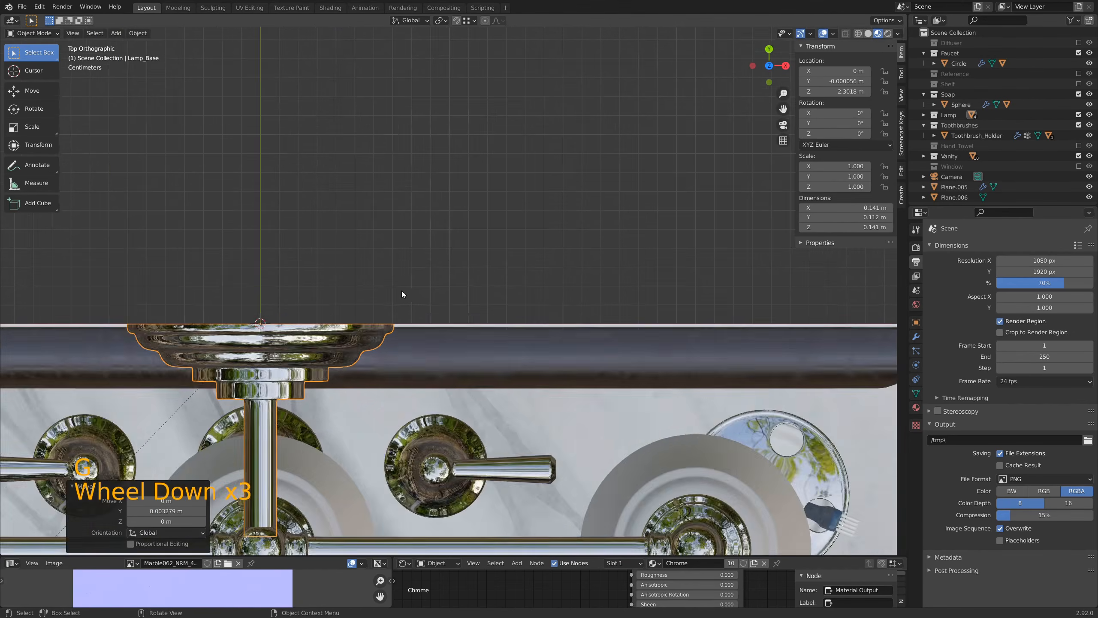
scroll(399, 291, "down", 4)
middle_click_drag(484, 376, 421, 333)
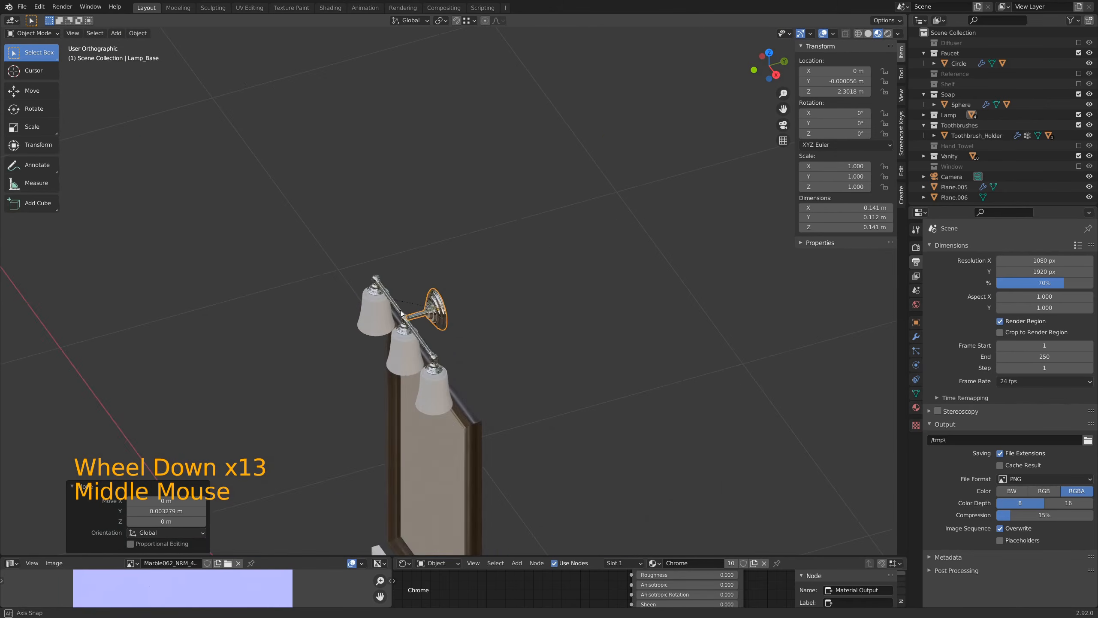
scroll(416, 328, "down", 4)
middle_click_drag(383, 522, 435, 304, "shift")
left_click(584, 311)
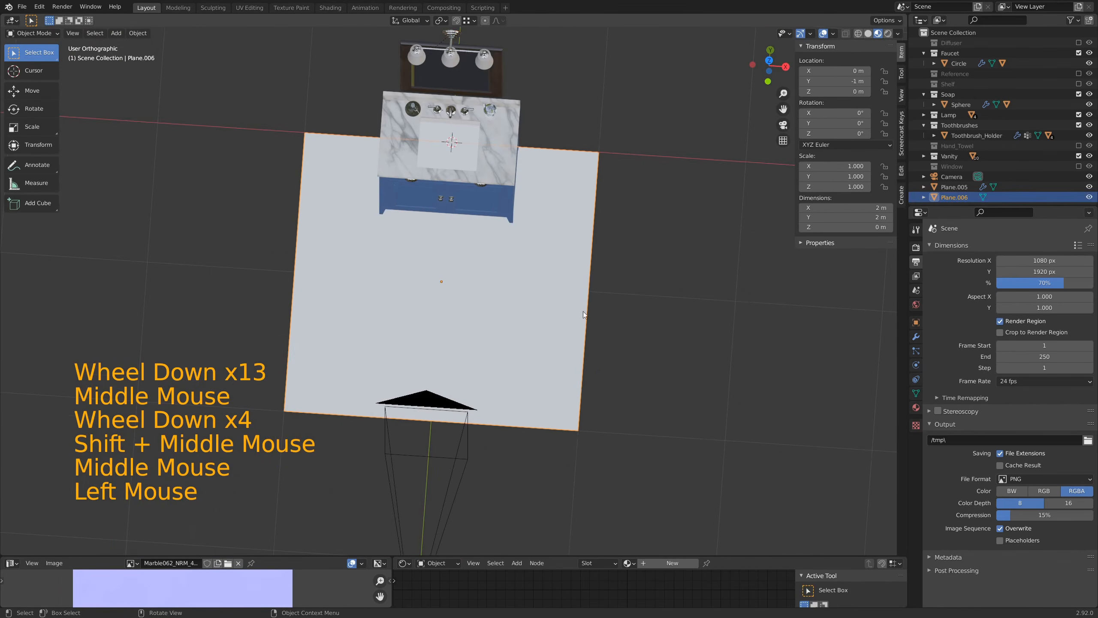
middle_click_drag(583, 311, 478, 281, "shift")
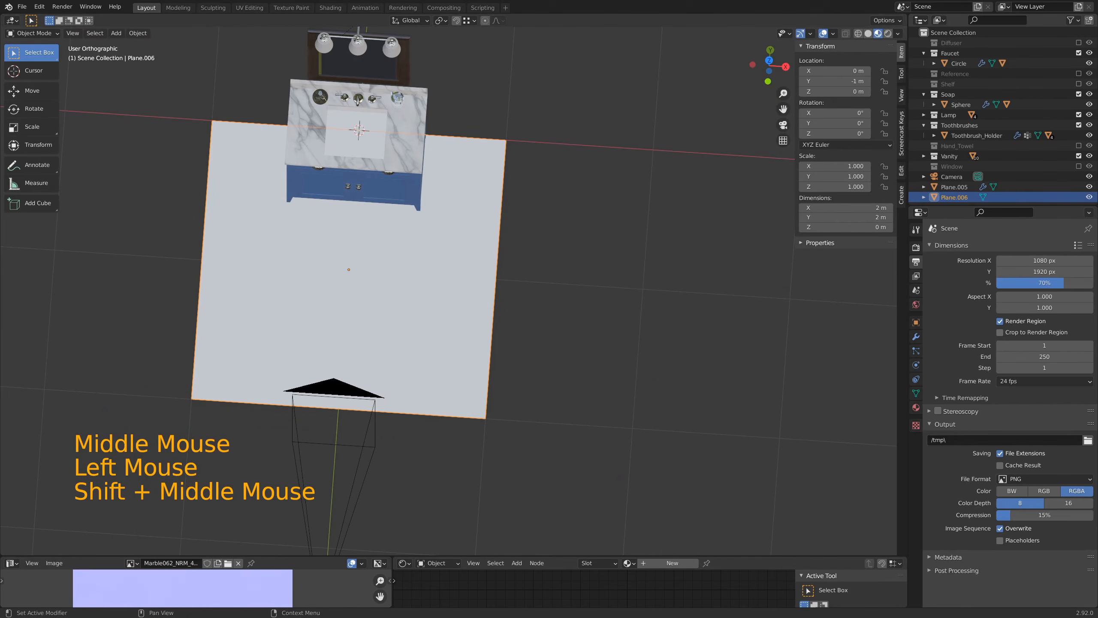
middle_click_drag(458, 269, 446, 245)
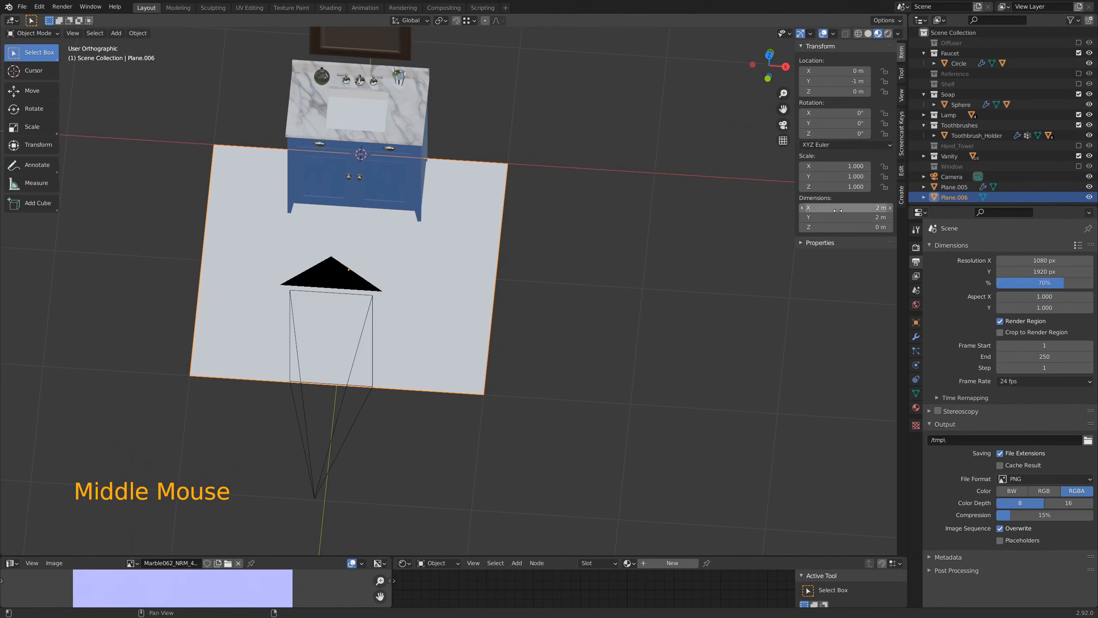
key("ctrl")
key("ctrl+a")
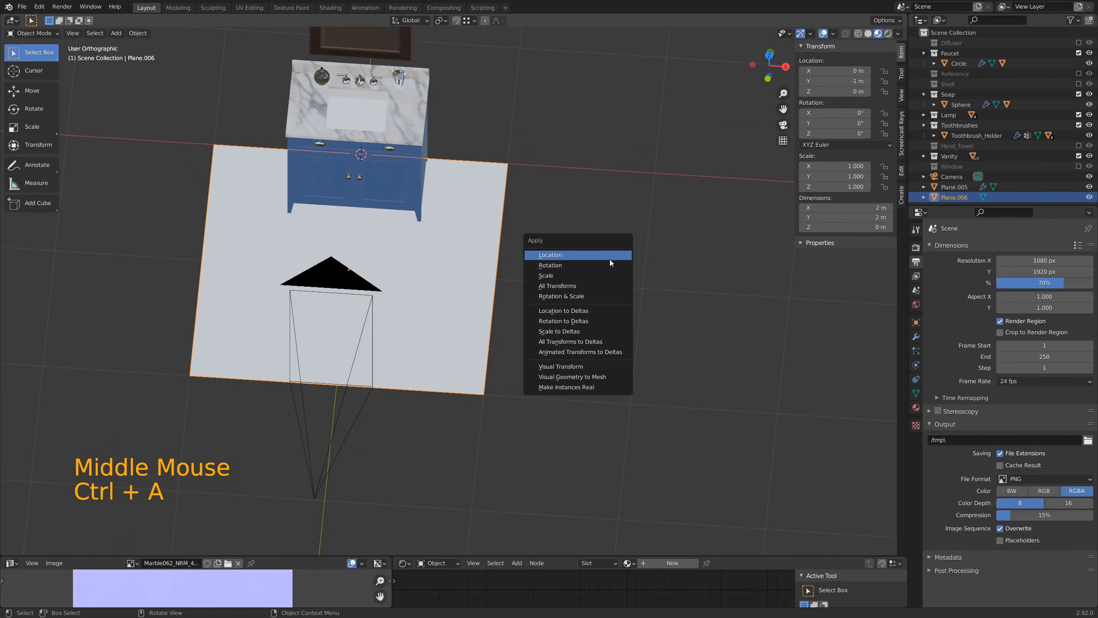
left_click(600, 298)
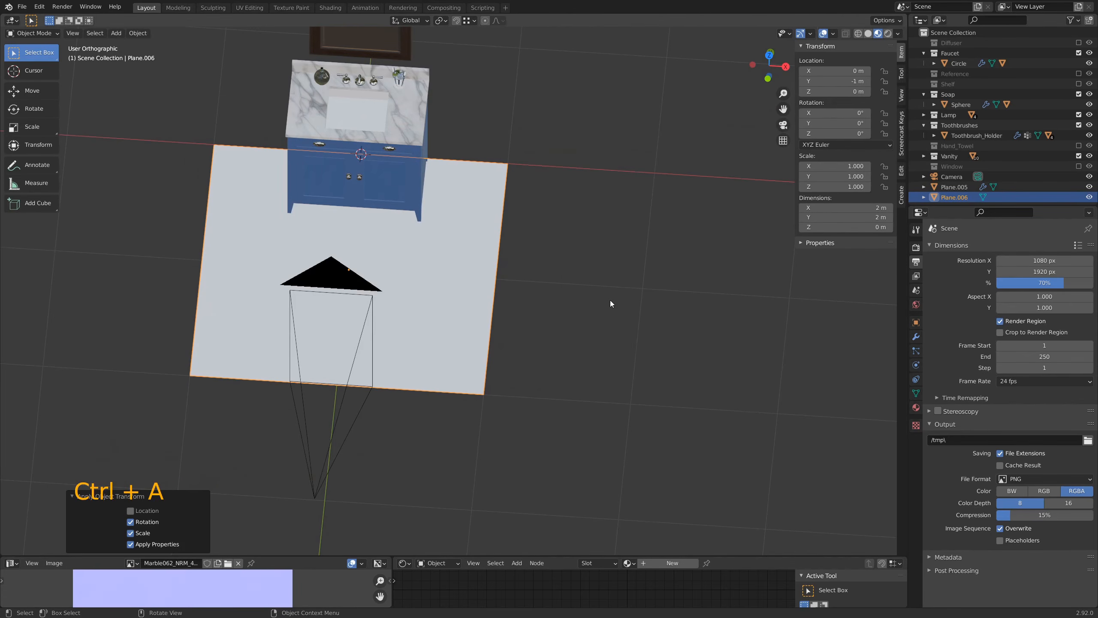
Set the floor plane's X dimension to 2.3 m
left_click(854, 208)
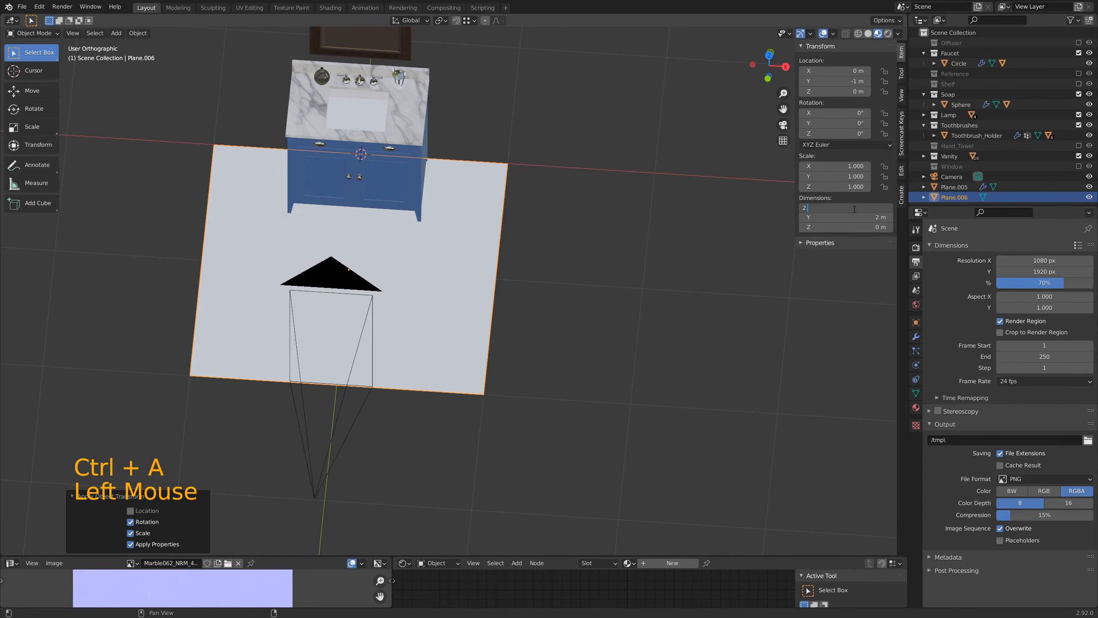
type("2.3")
key("Return")
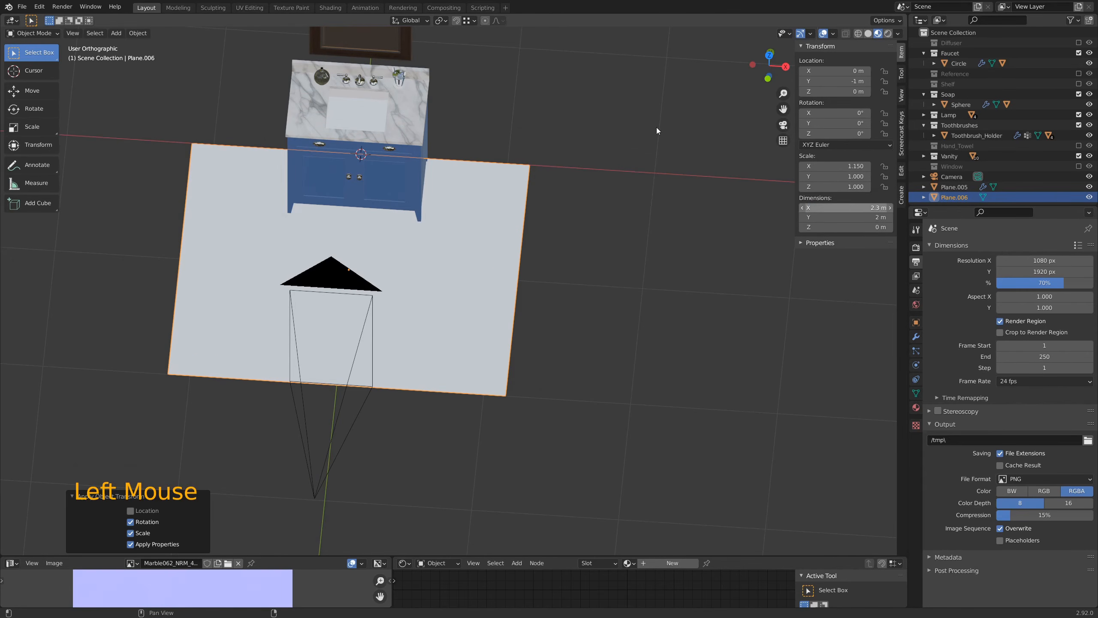
Move the floor plane about 0.45 m along the X axis, offsetting it from the vanity
middle_click_drag(467, 99, 507, 197, "shift")
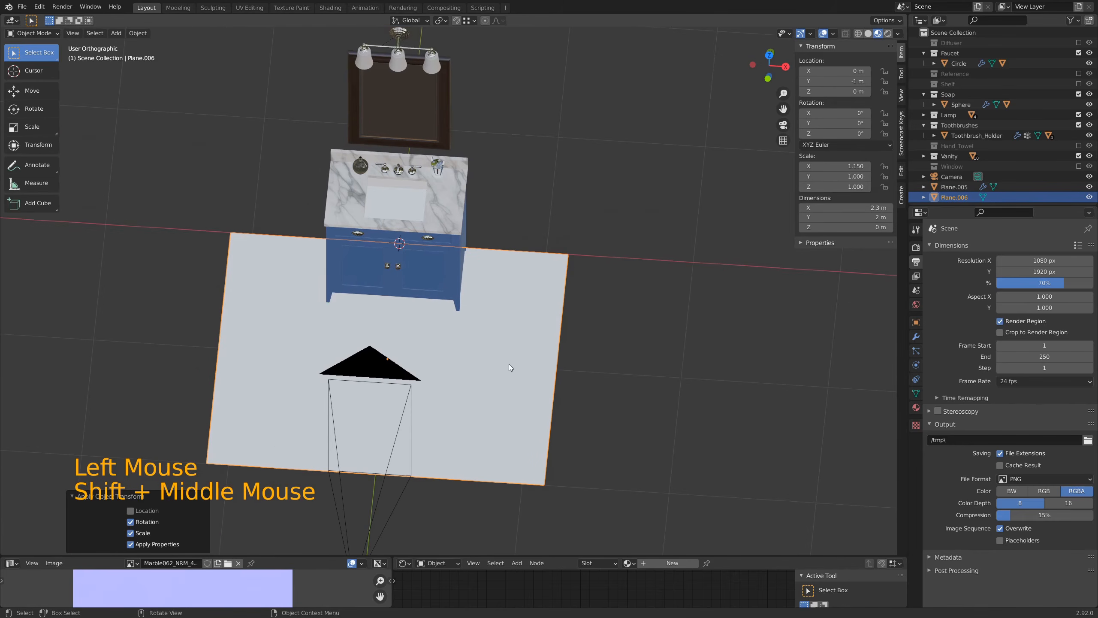
key("g")
key("x")
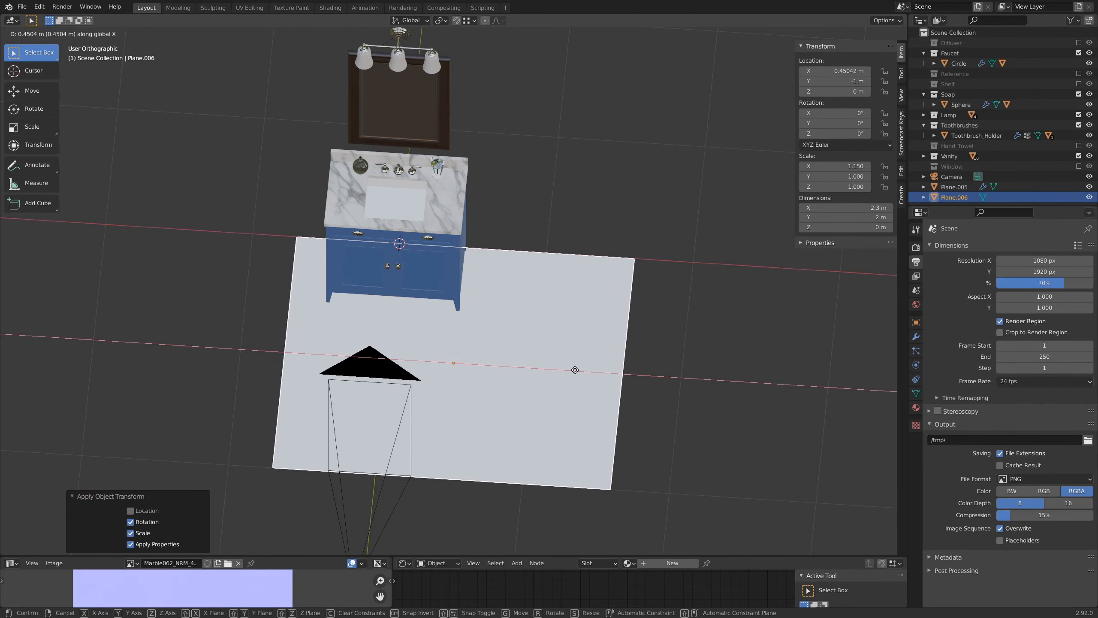
left_click(574, 369)
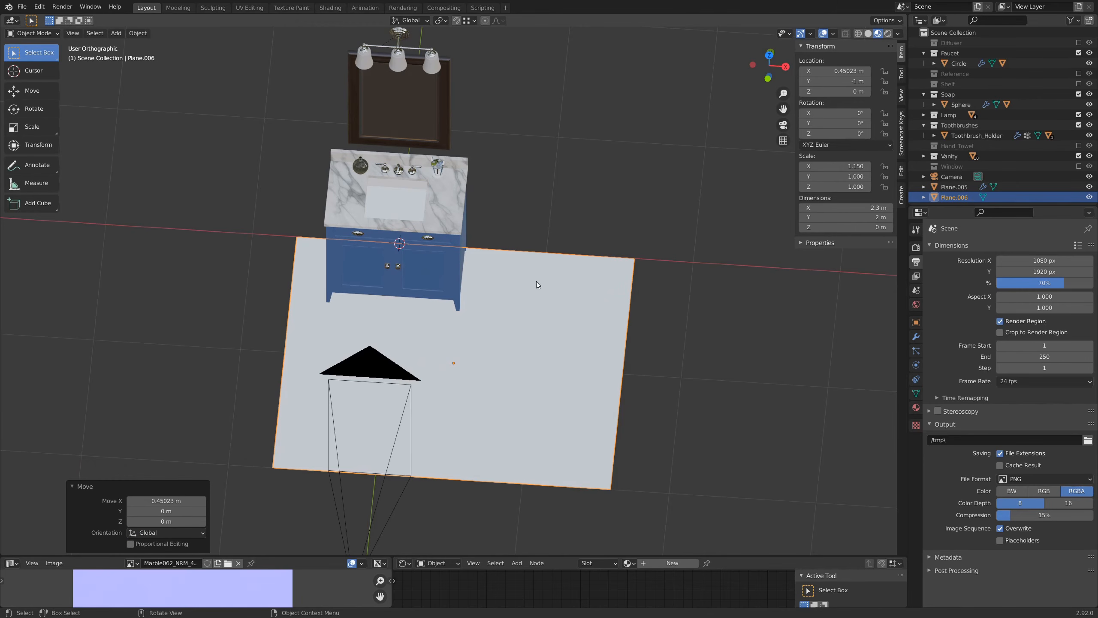
Set the floor plane's Y dimension to 2.9 m
middle_click_drag(533, 334, 493, 407)
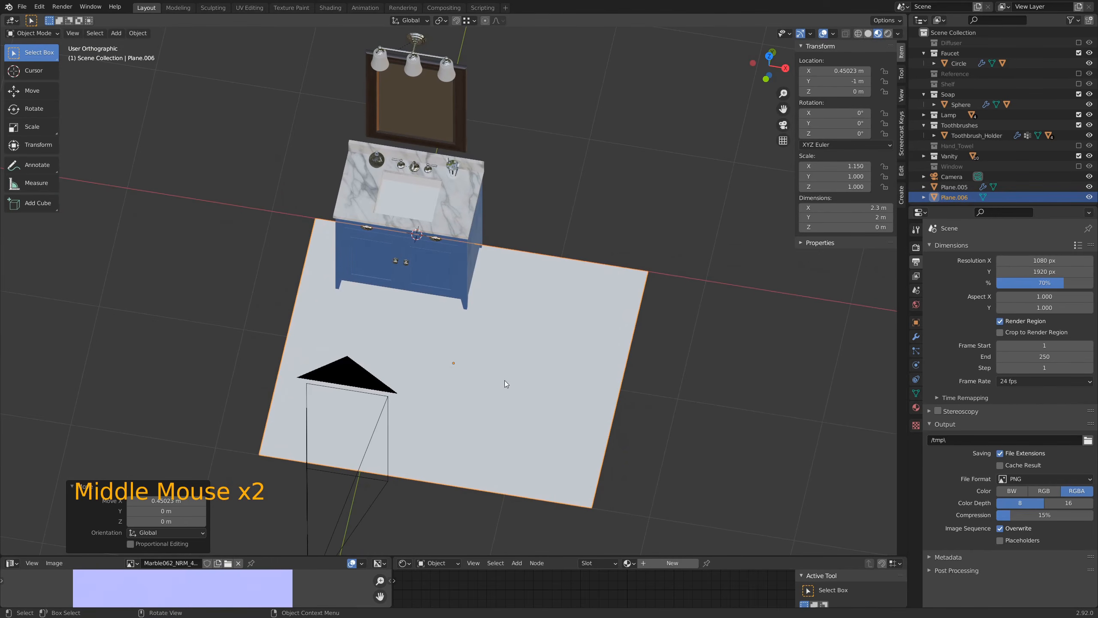
left_click(858, 218)
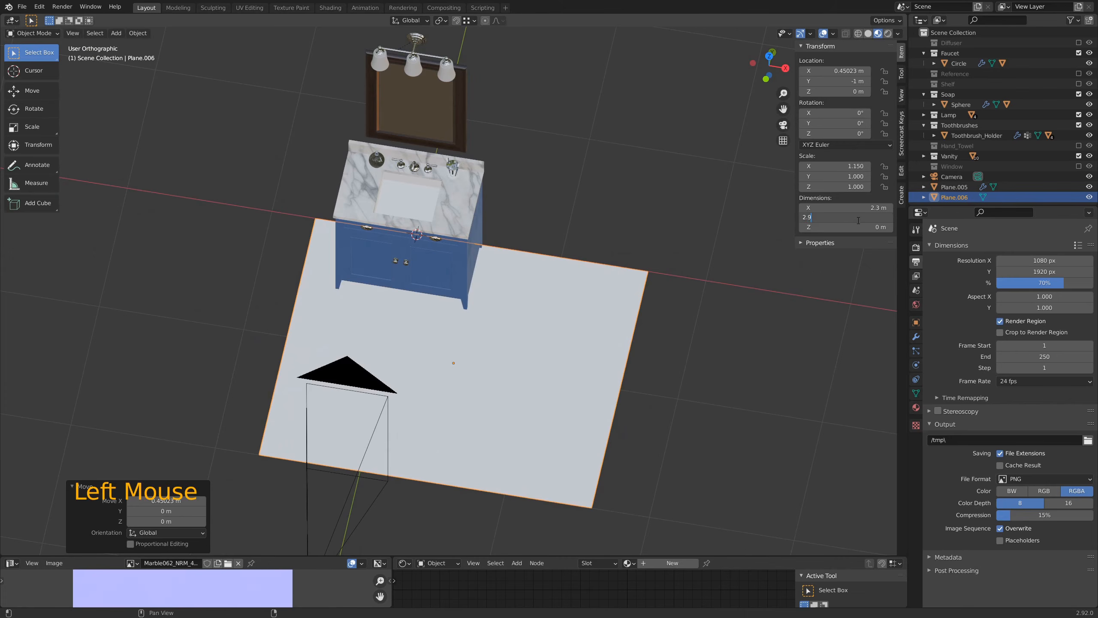
type("2.9")
key("Return")
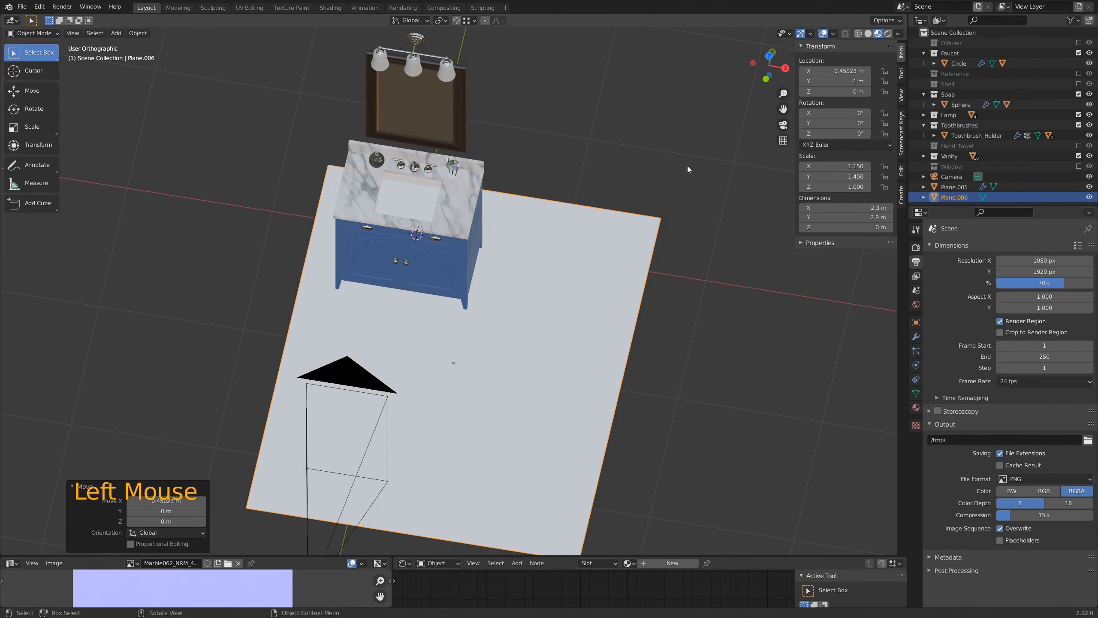
Snap the 3D cursor to the floor plane's edge behind the vanity
middle_click_drag(687, 166, 478, 138, "shift")
key("Tab")
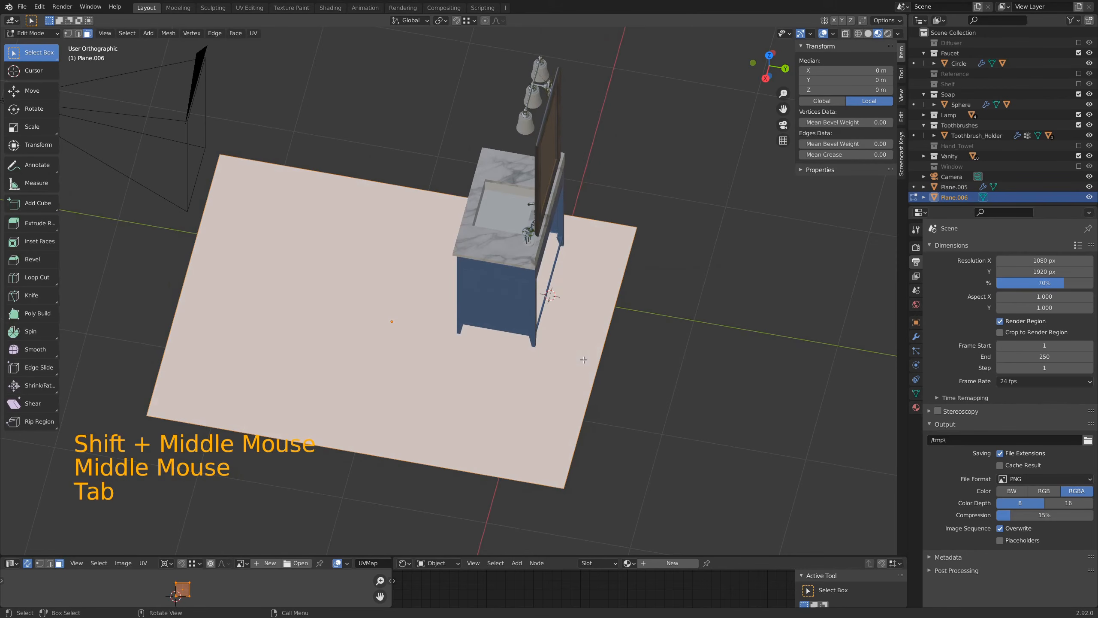
key("2")
left_click(660, 406)
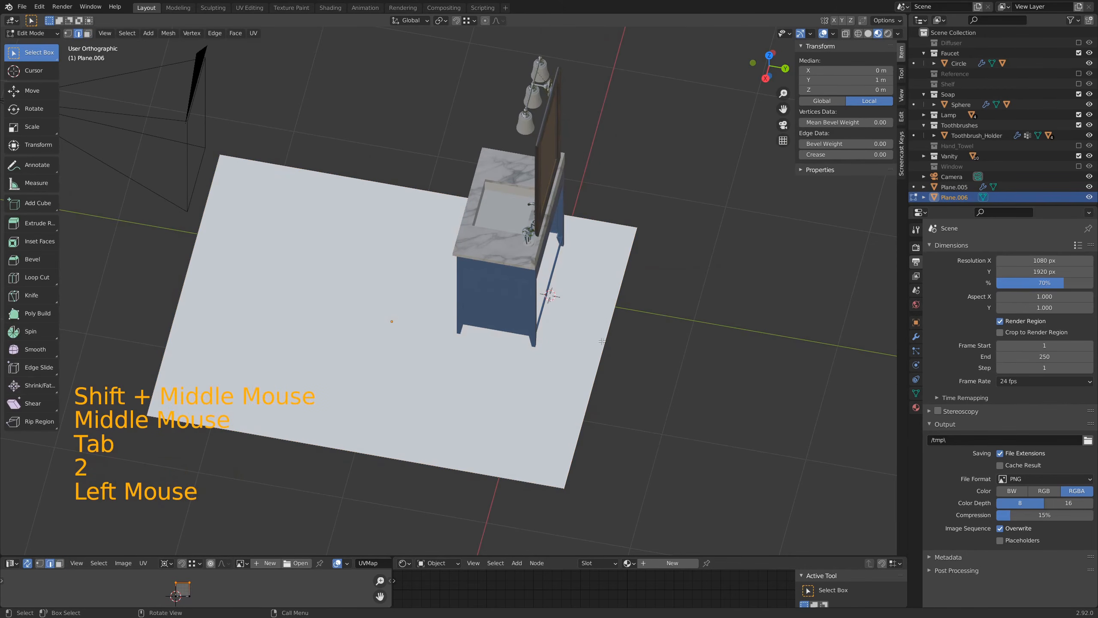
key("shift+s")
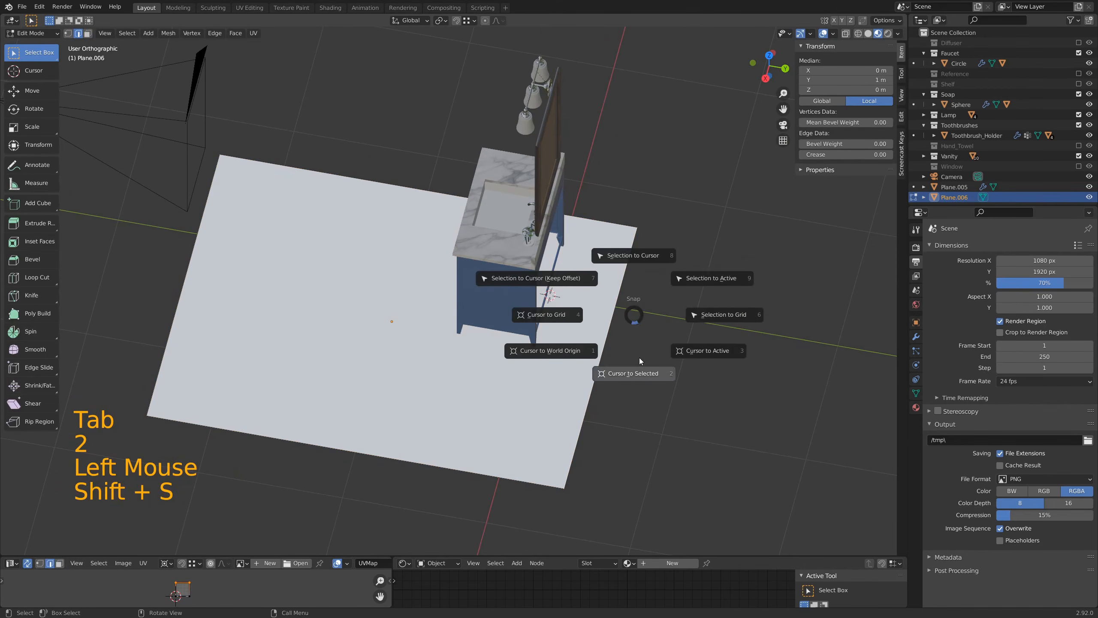
left_click(636, 372)
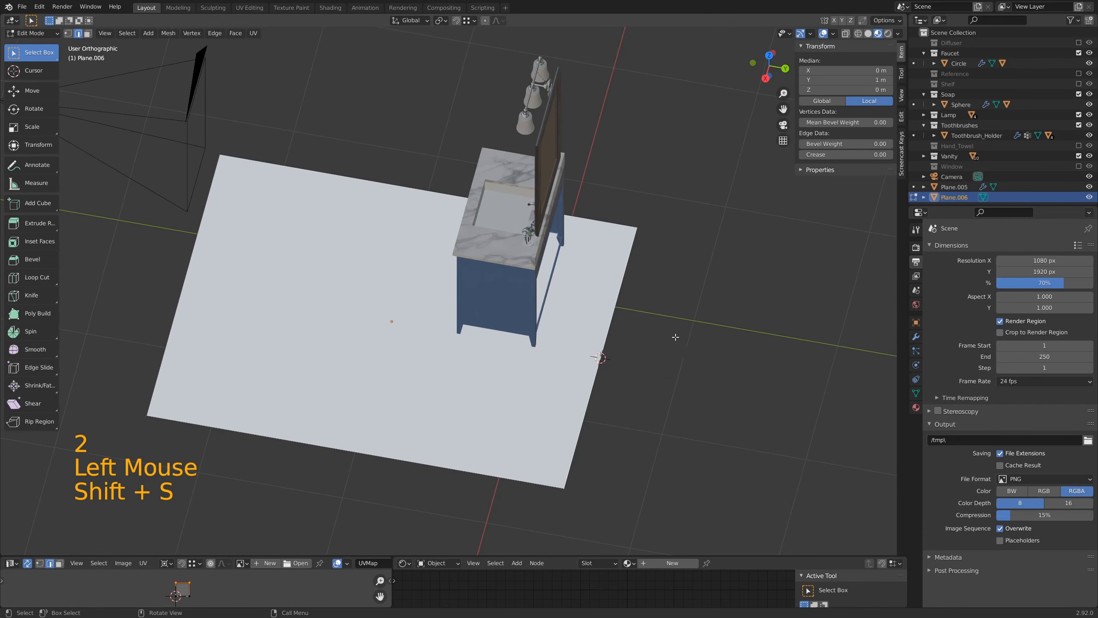
Set the floor plane's origin to the 3D cursor in Object Mode
key("Tab")
right_click(491, 411)
mouse_move(491, 436)
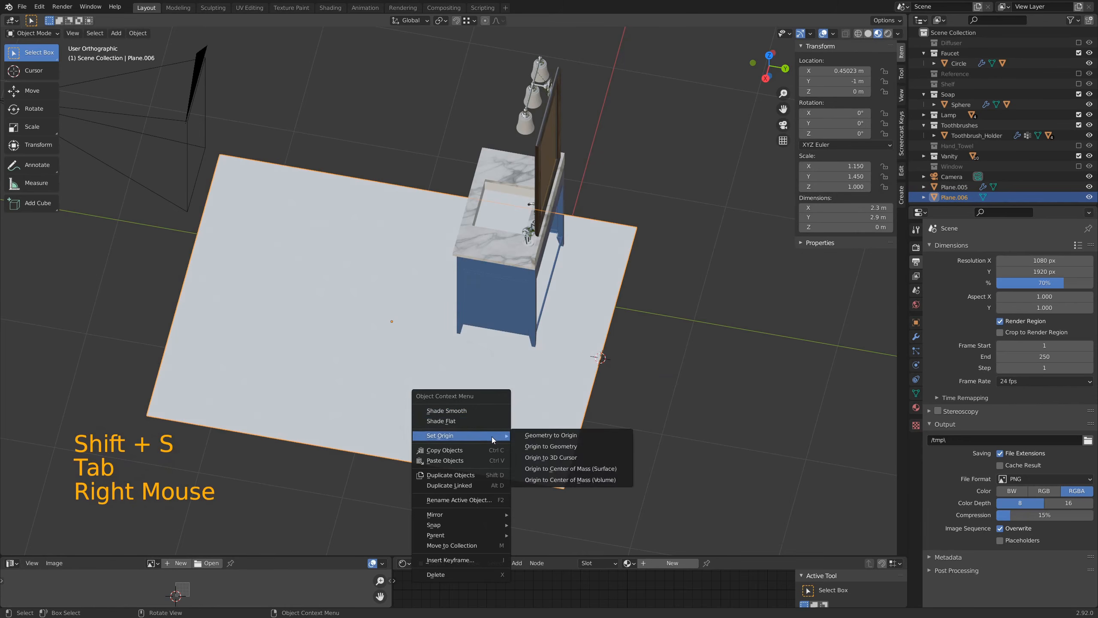
left_click(580, 459)
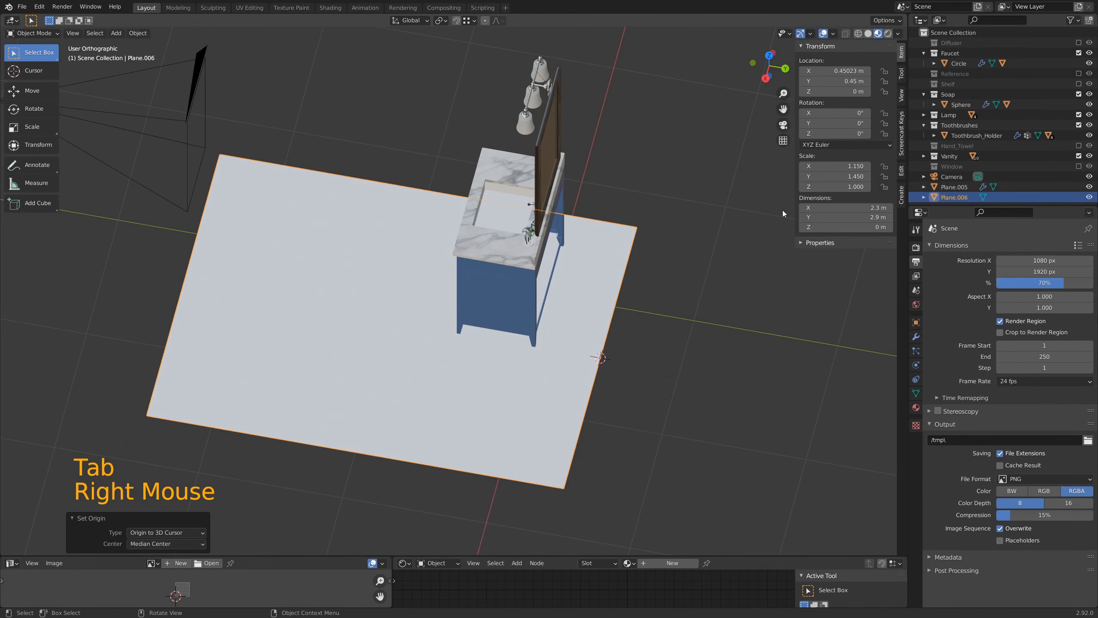
Set the floor plane's Y location to 0 m
left_click(840, 82)
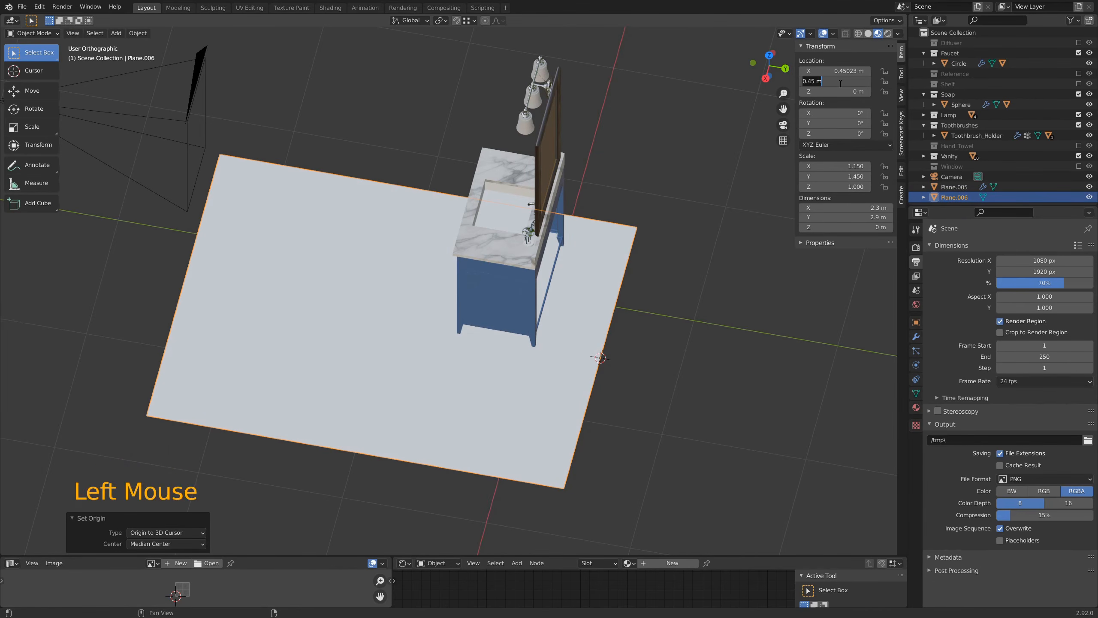
type("0")
key("Return")
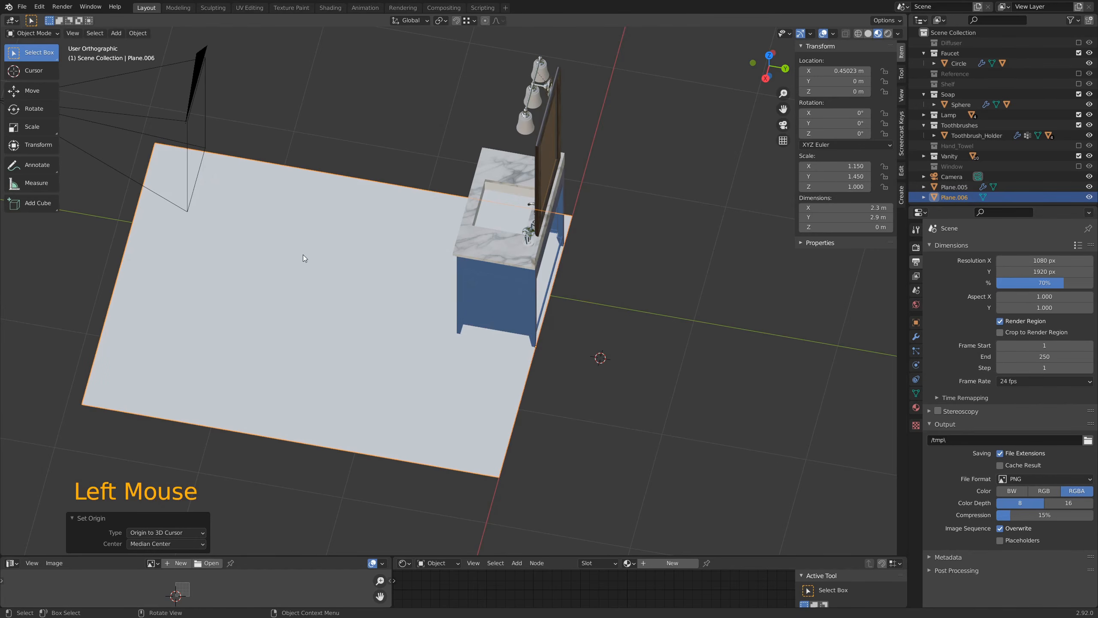
Select the floor plane's face in Edit Mode and switch the viewport shading to Solid
middle_click_drag(303, 256, 363, 305)
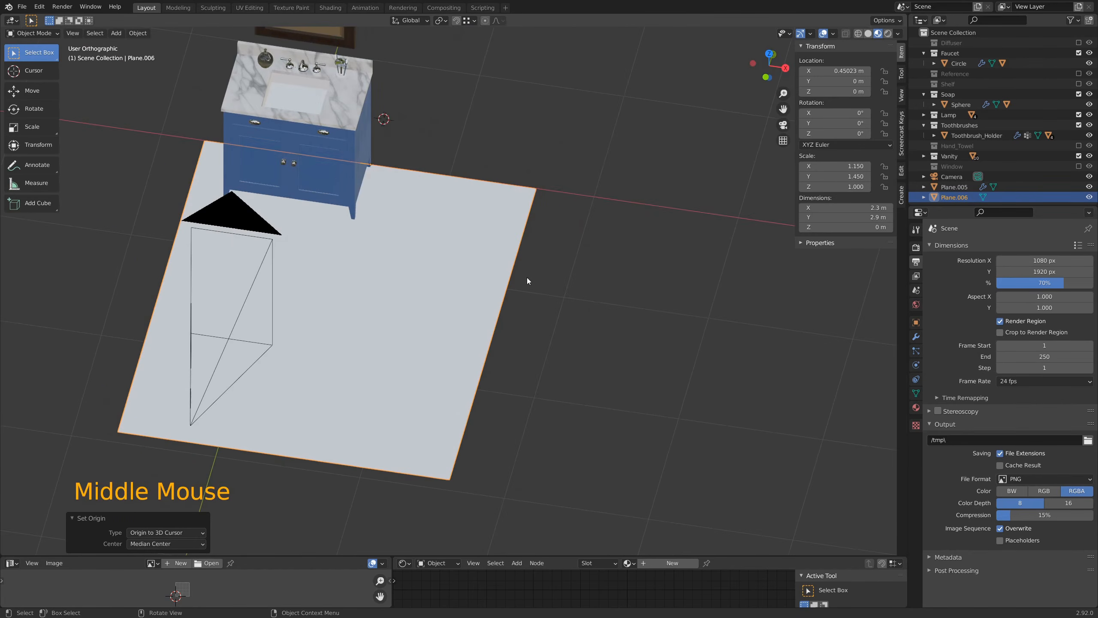
middle_click_drag(429, 388, 492, 298, "shift")
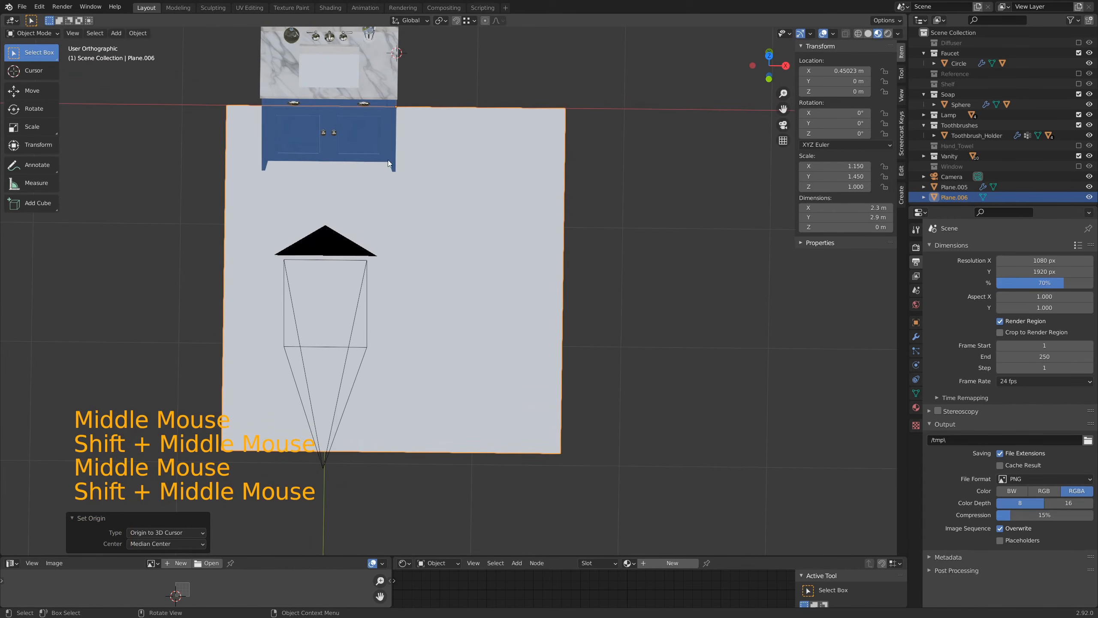
middle_click_drag(413, 253, 392, 297, "shift")
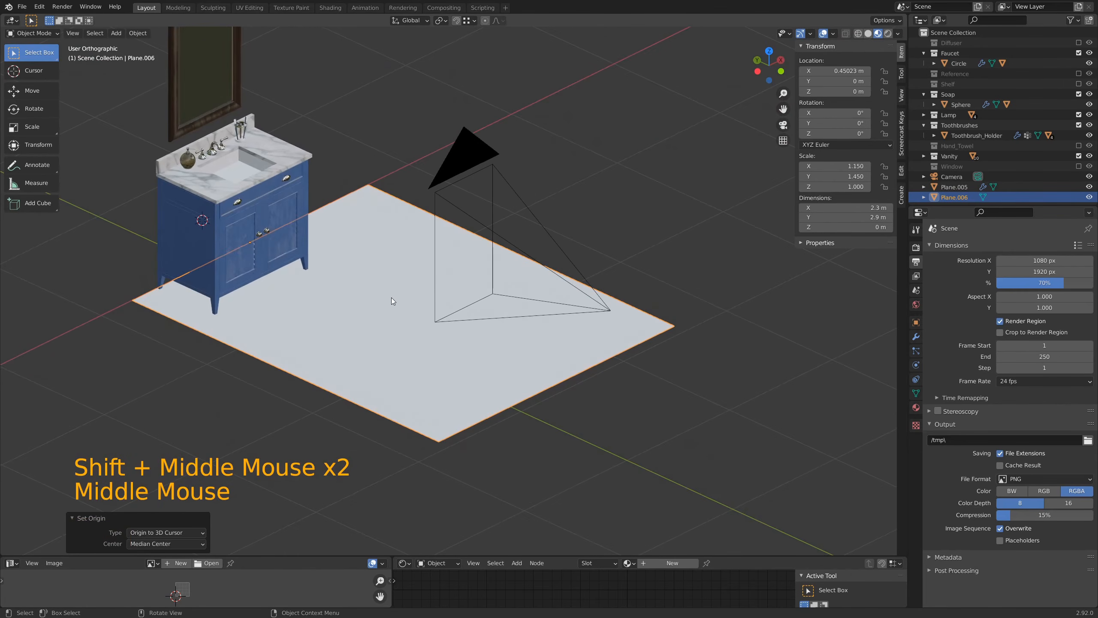
key("Tab")
left_click(370, 302)
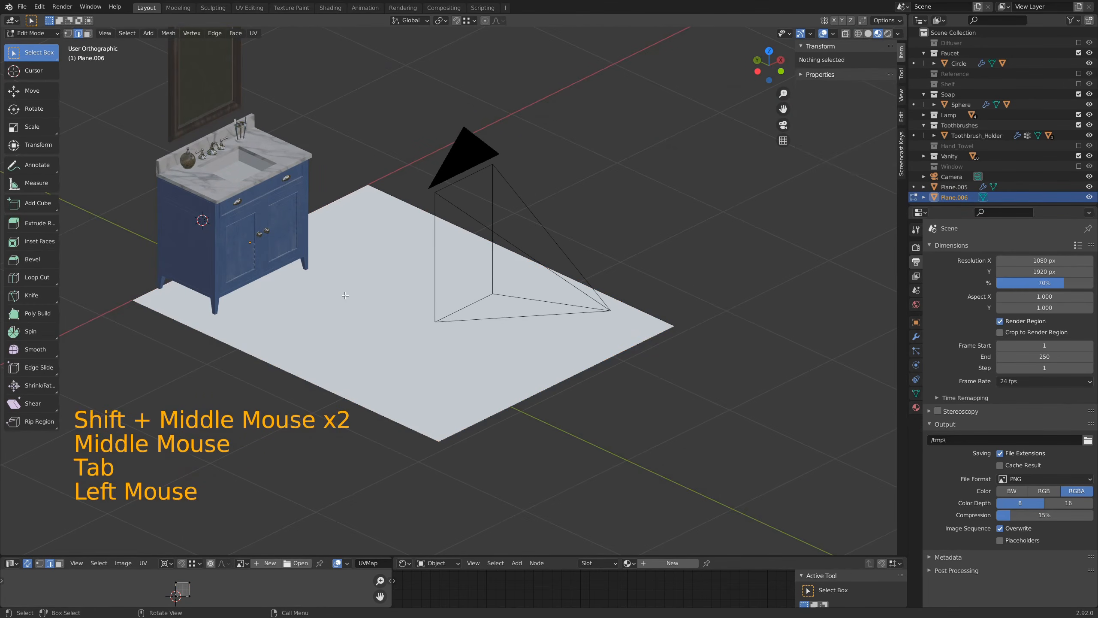
key("Tab")
left_click(346, 295)
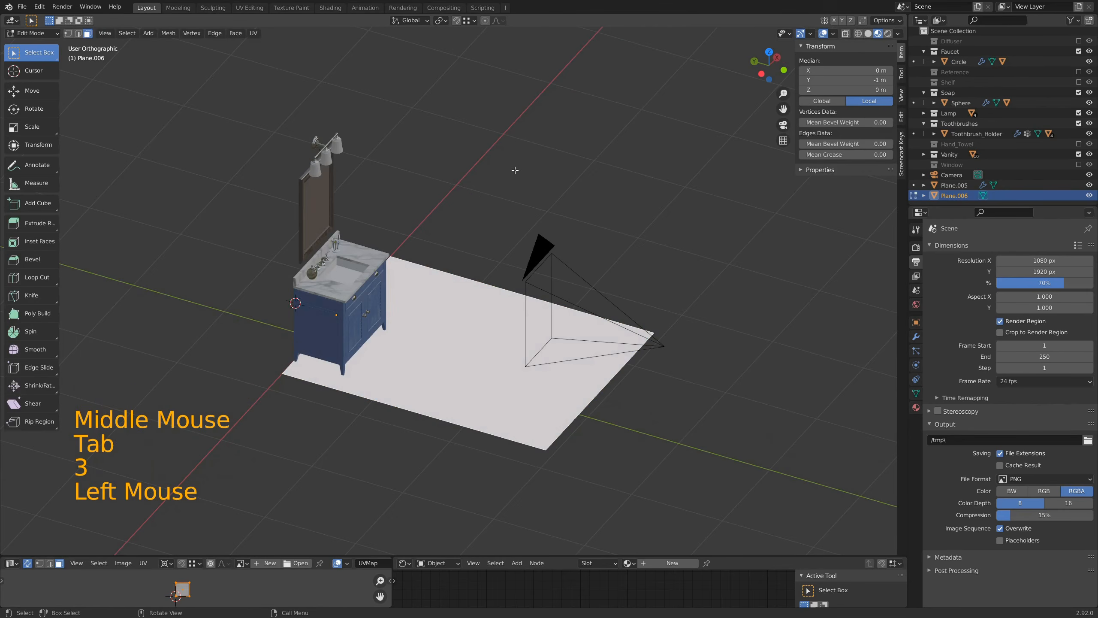
key("z")
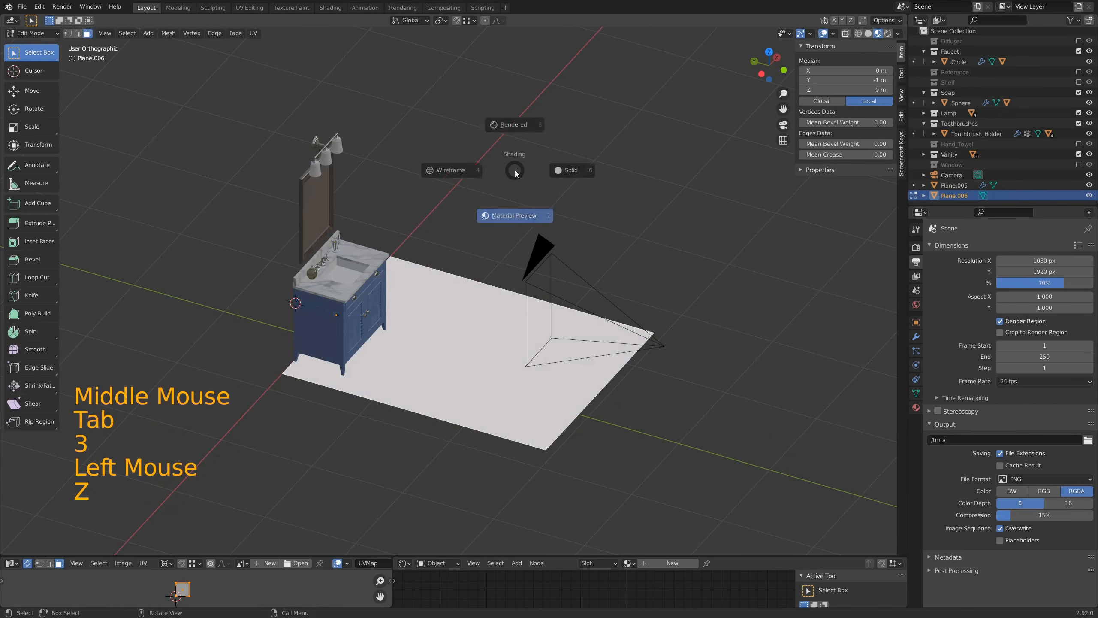
Extrude the floor face upward 2.7432 m to form the room's walls and ceiling
middle_click_drag(445, 184, 491, 339, "shift")
scroll(502, 350, "up", 2)
scroll(501, 350, "up", 1)
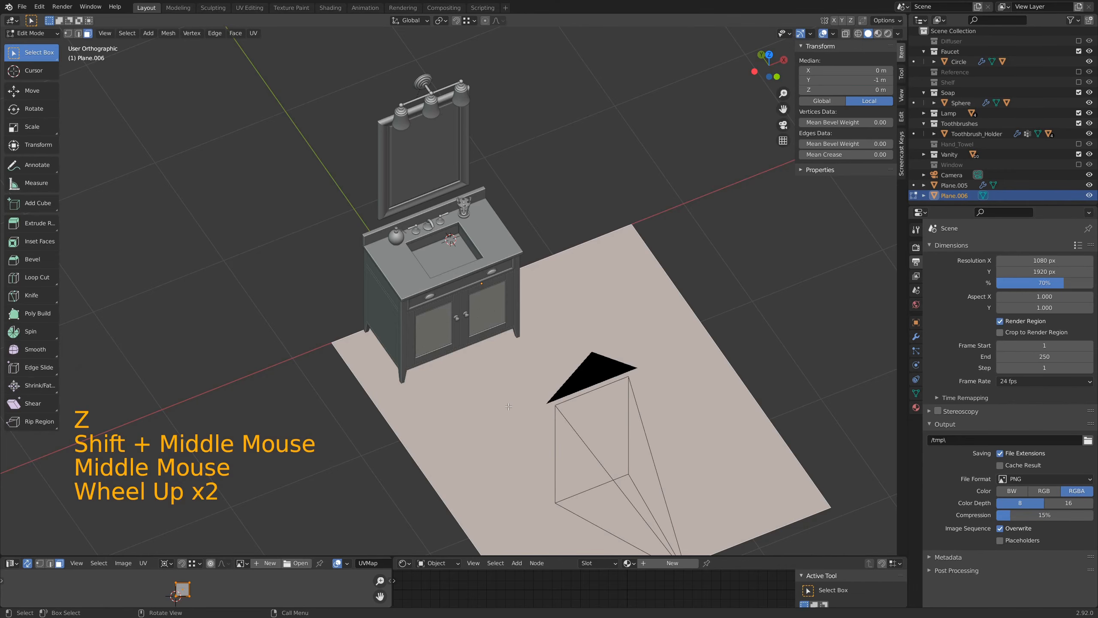
key("e")
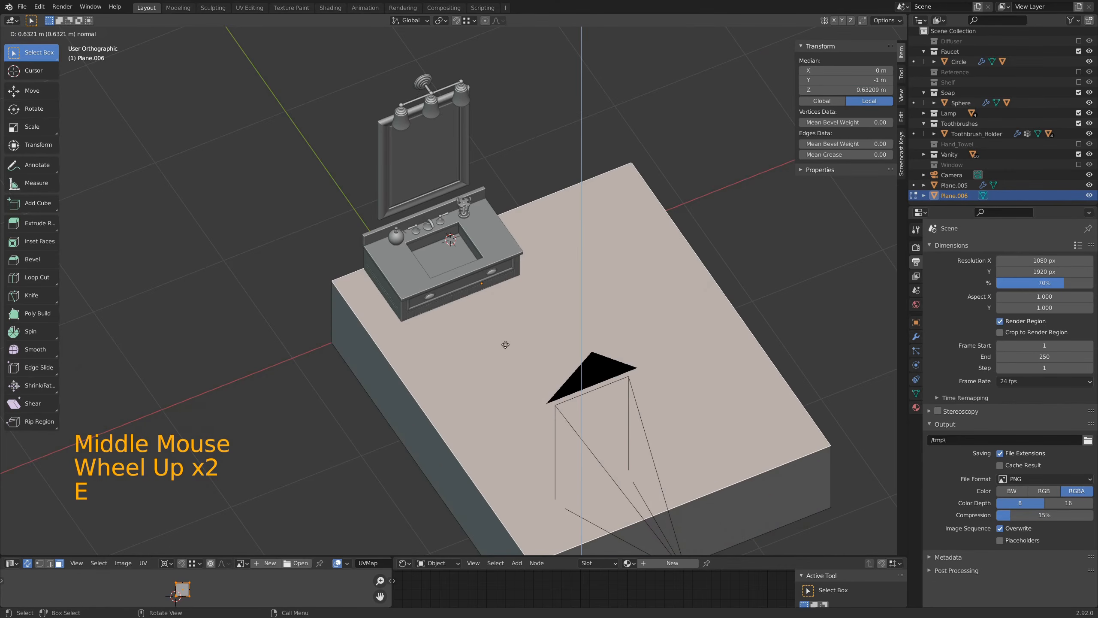
type("2")
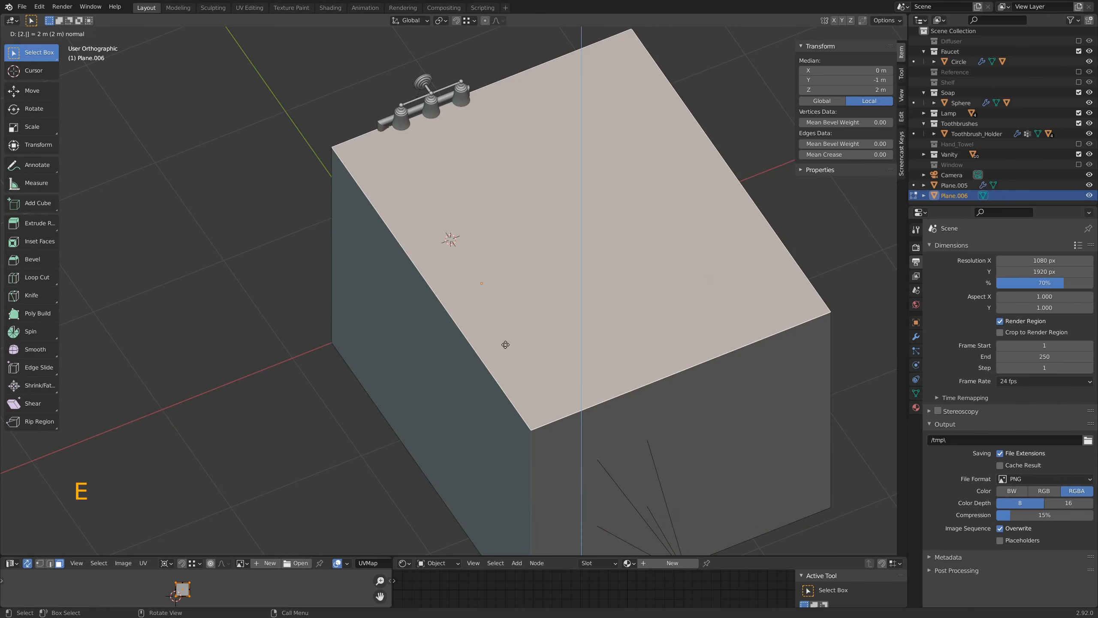
type(".7432")
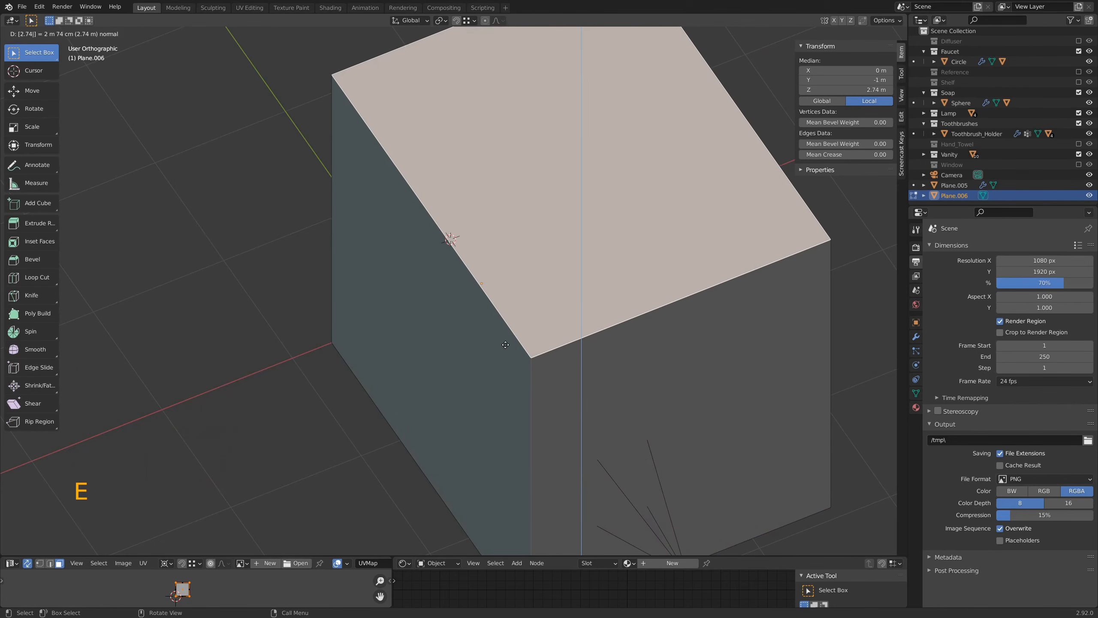
key("Return")
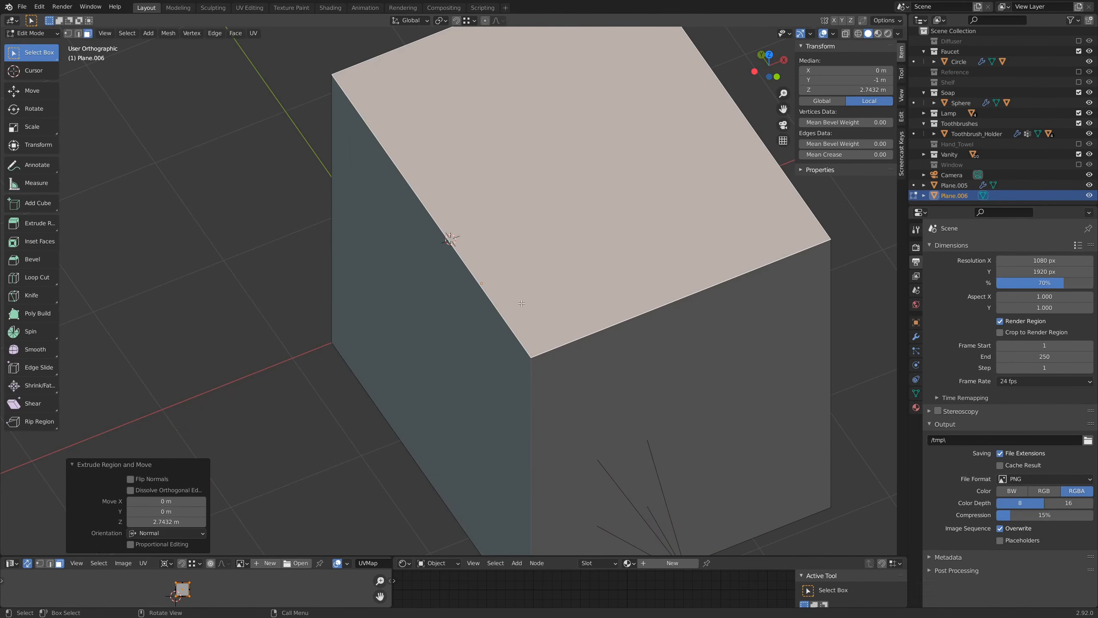
Select the room box's top face in Edit Mode and separate it into its own ceiling object
middle_click_drag(643, 410, 470, 397)
key("Tab")
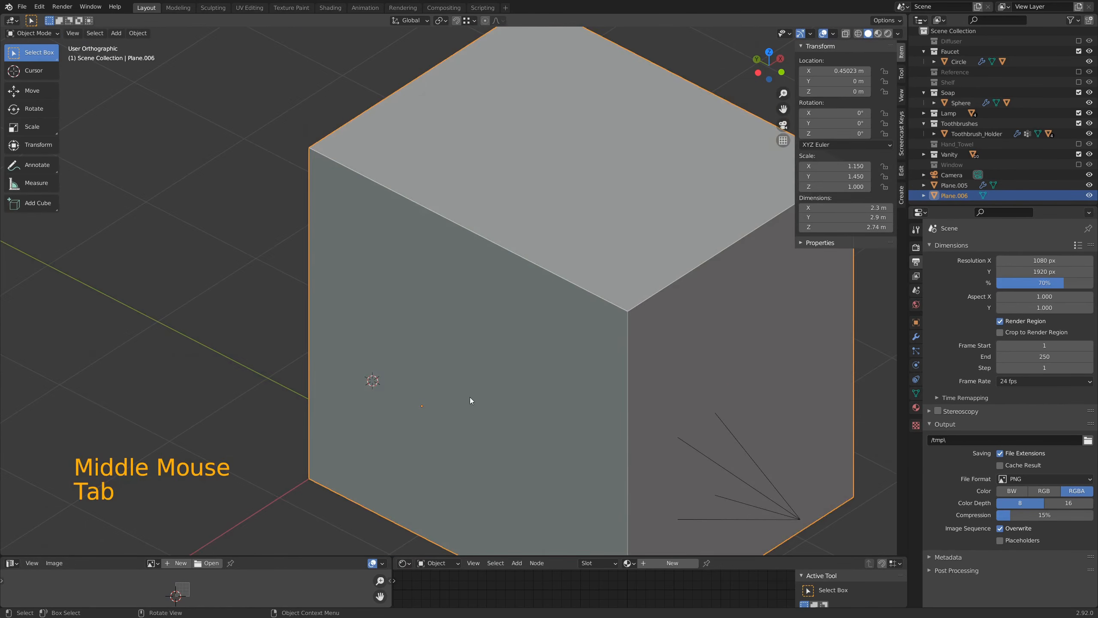
scroll(467, 401, "down", 3)
middle_click_drag(379, 366, 534, 328)
scroll(534, 328, "up", 9)
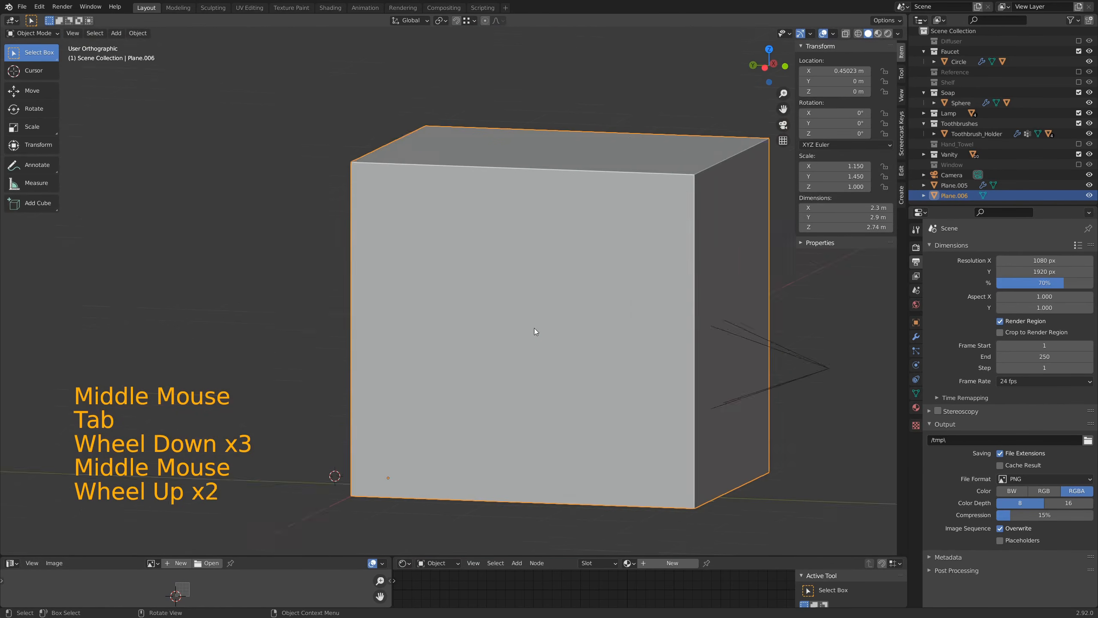
middle_click_drag(571, 362, 506, 402)
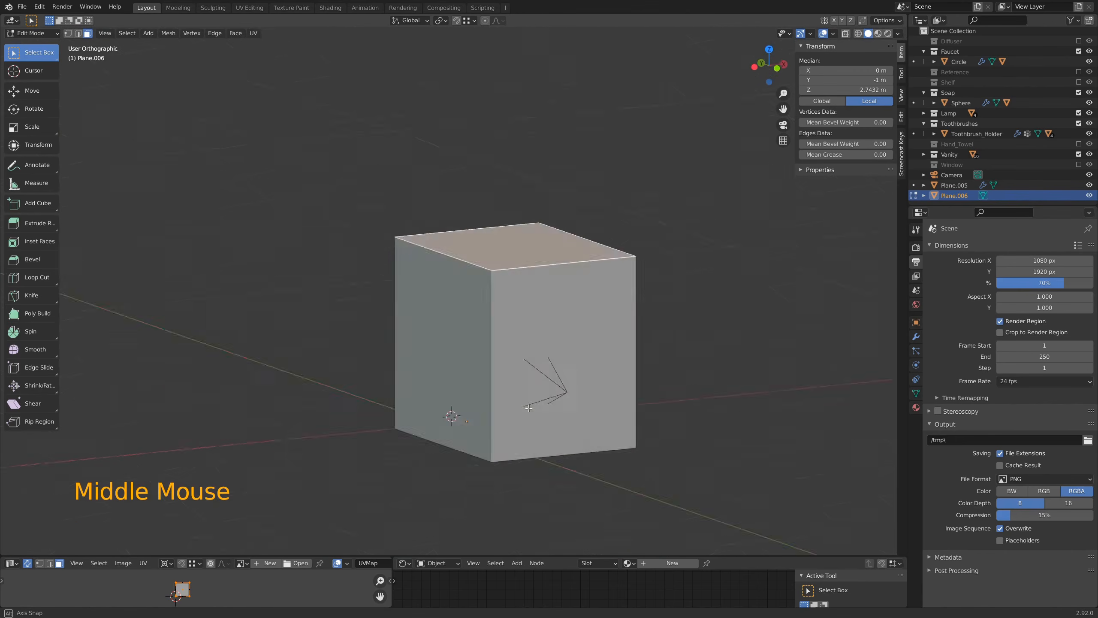
middle_click_drag(516, 421, 557, 228)
left_click(514, 373, "shift")
left_click(557, 228)
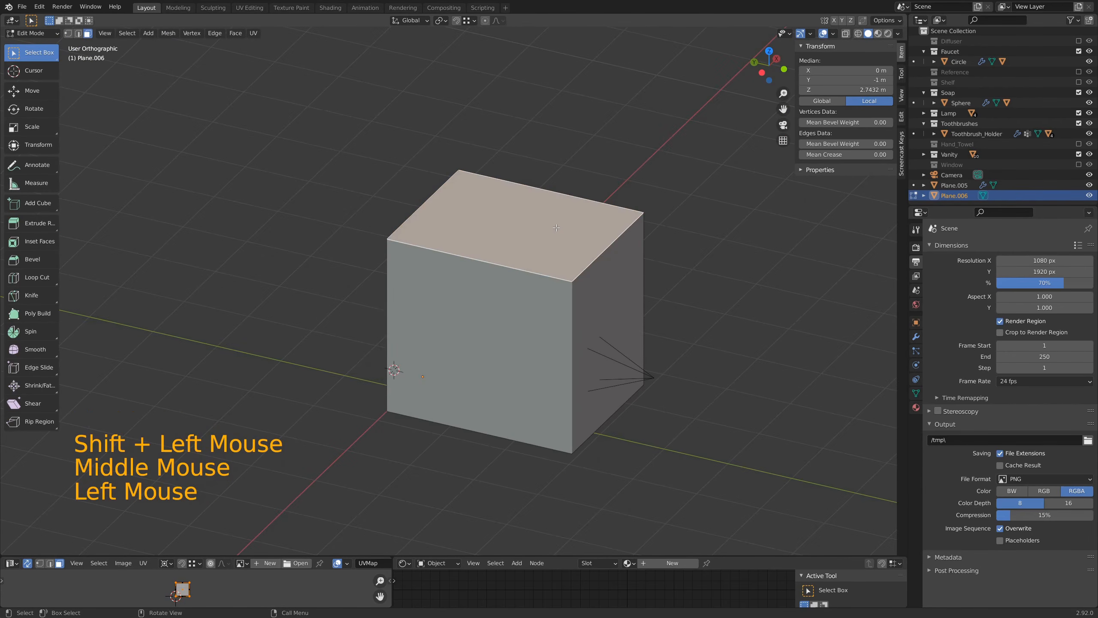
key("p")
left_click(556, 227)
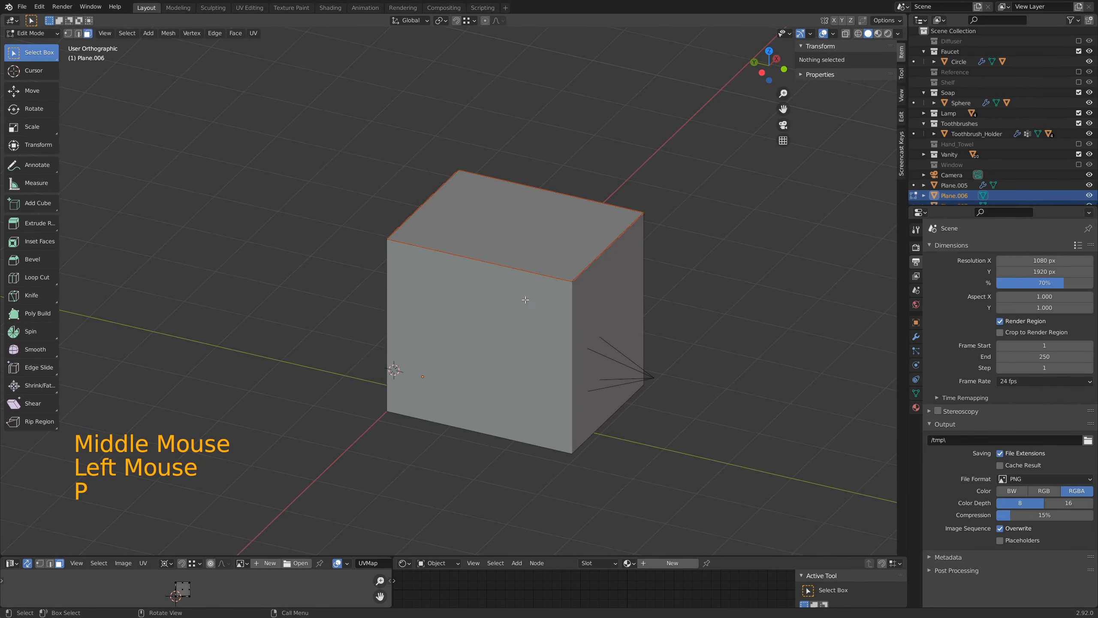
Separate the room box's bottom face into its own floor object
middle_click_drag(526, 299, 514, 361)
left_click(516, 366)
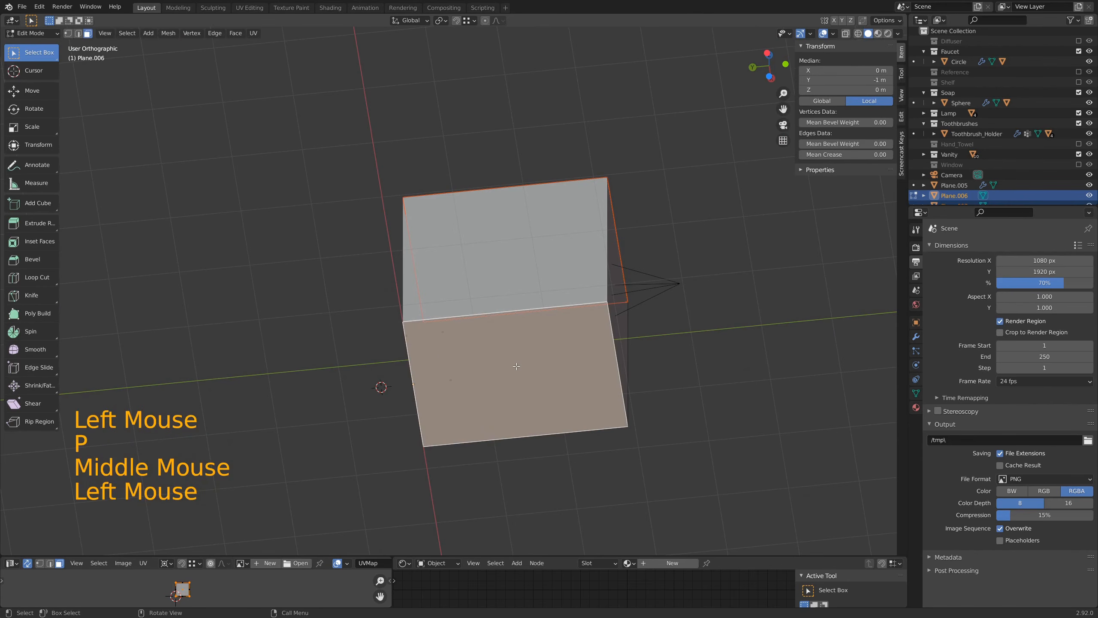
key("p")
left_click(516, 366)
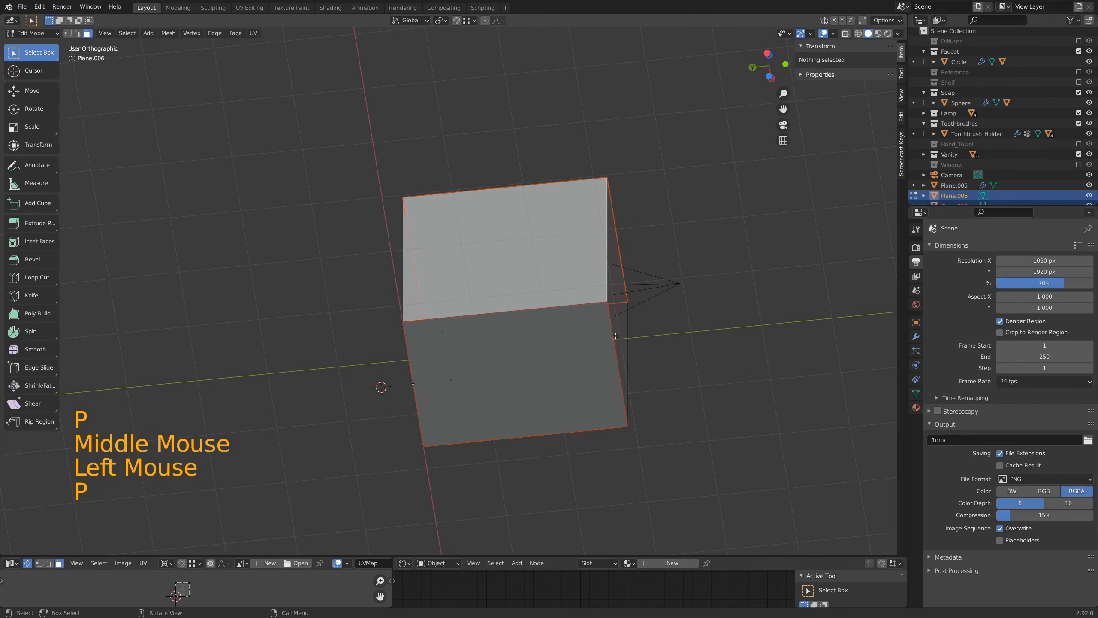
Select the separated ceiling and floor objects in Object Mode and hide both
mouse_move(616, 336)
middle_mouse_down()
mouse_move(559, 296)
mouse_move(605, 336)
middle_mouse_up()
key("Tab")
left_click(627, 262)
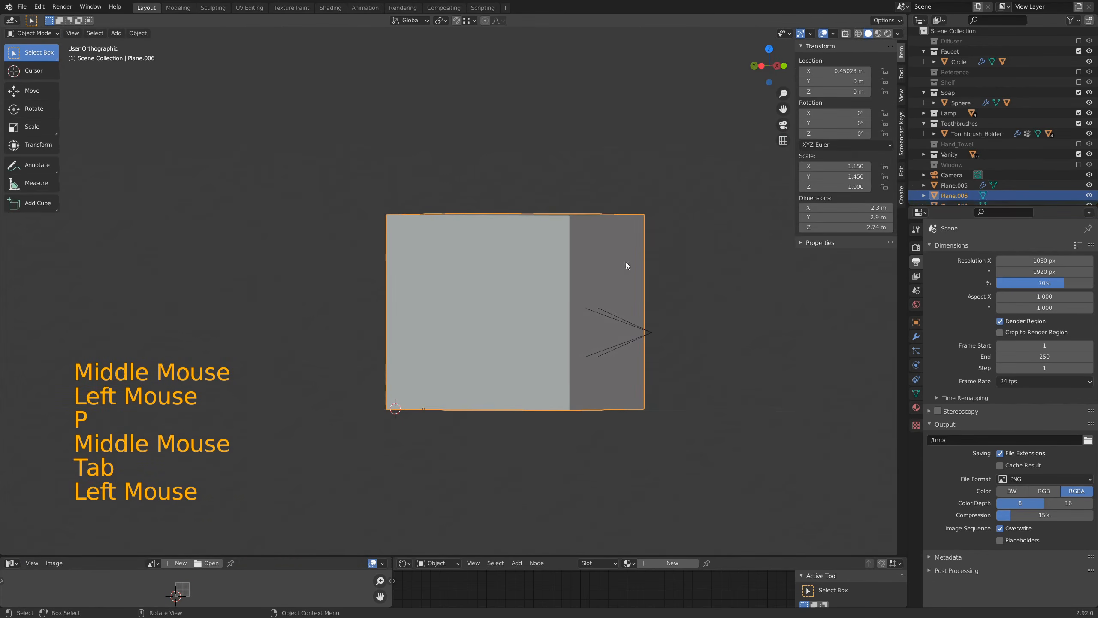
middle_click_drag(627, 262, 618, 274)
left_click(616, 365)
middle_click_drag(616, 365, 628, 313)
left_click(525, 260, "shift")
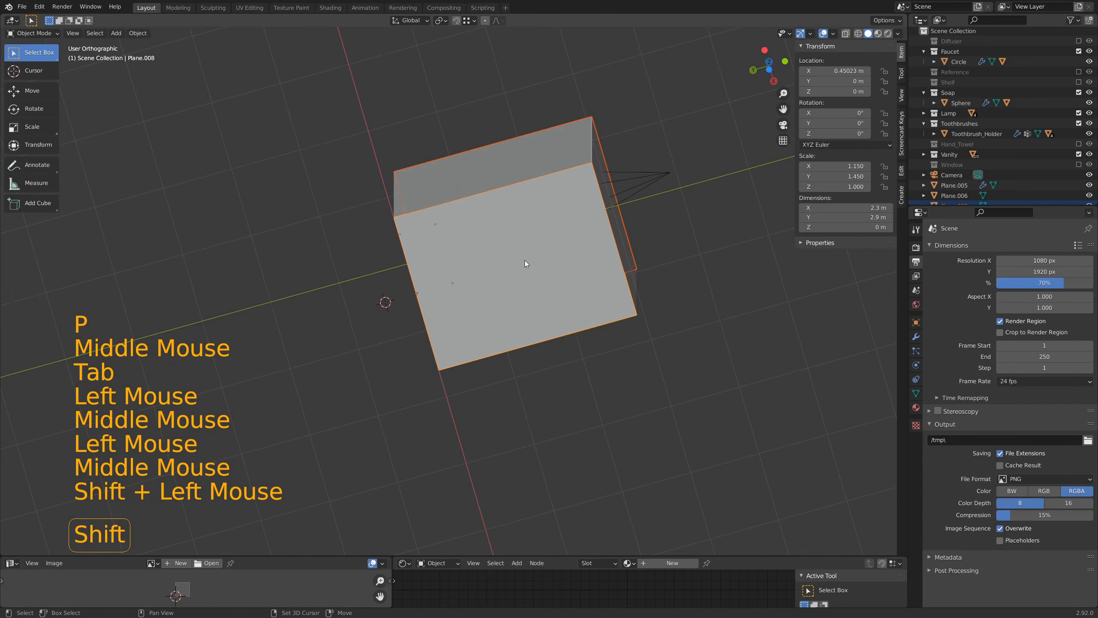
key("h")
Select the walls object and enable the Face Orientation overlay in the viewport
middle_click_drag(612, 189, 580, 328)
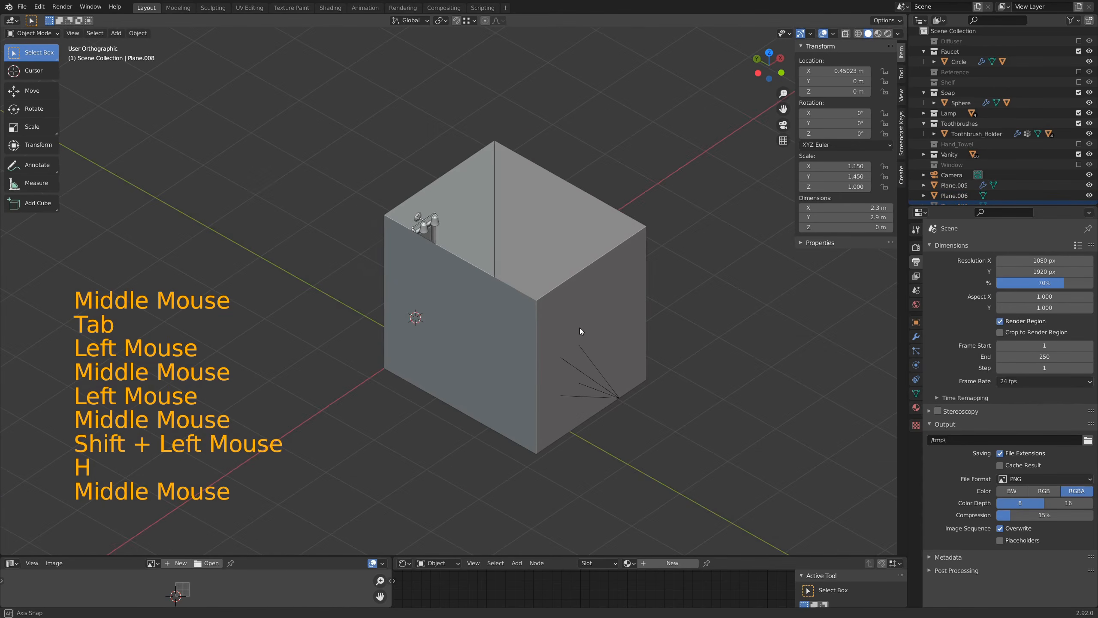
left_click(609, 280)
middle_click_drag(665, 296, 538, 349)
scroll(590, 390, "up", 3)
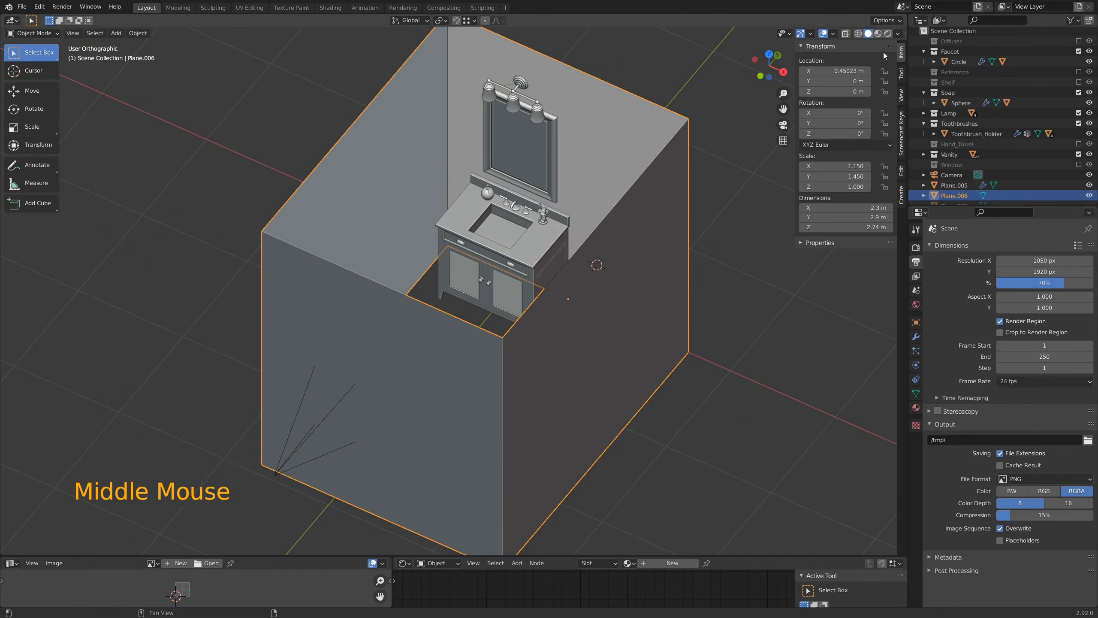
left_click(833, 34)
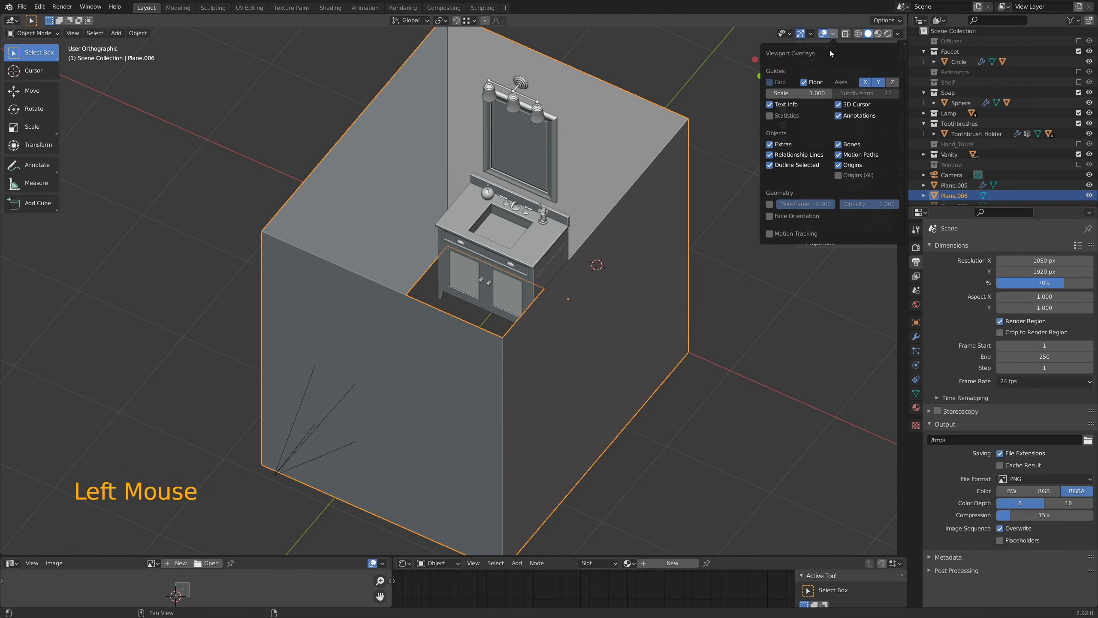
left_click(769, 216)
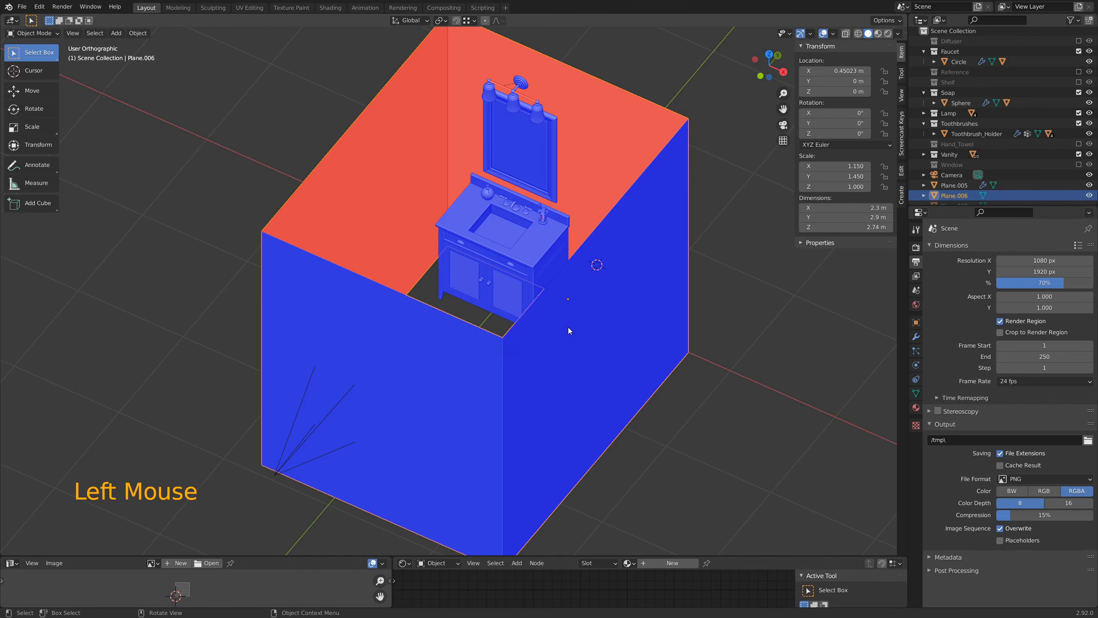
Recalculate the normals of all wall faces with the Inside option enabled so they face into the room
key("Tab")
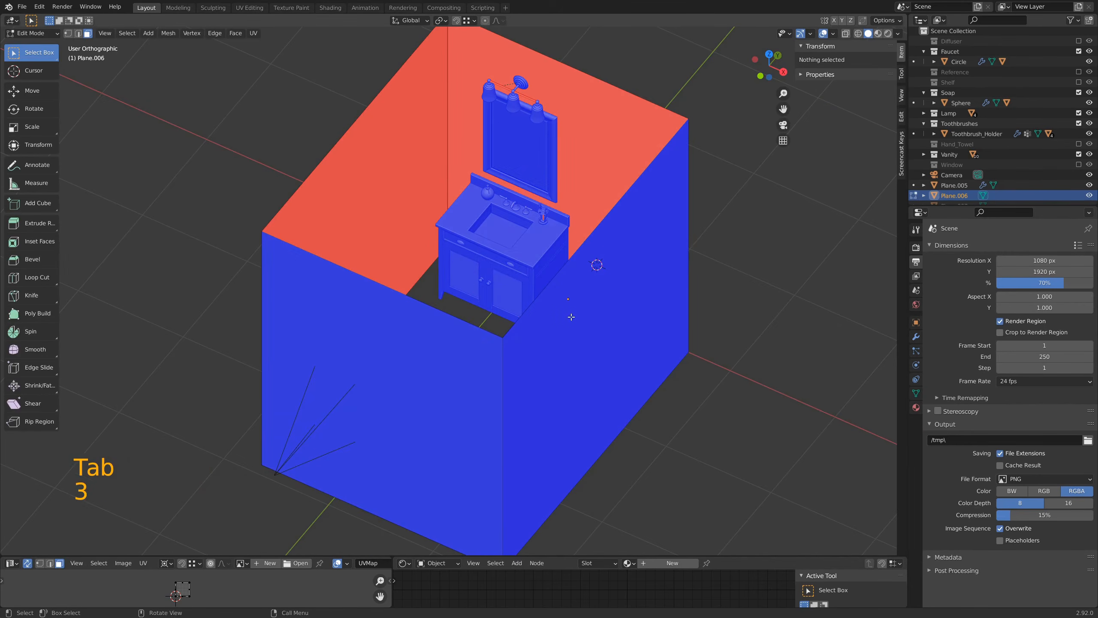
left_click(572, 339)
key("a")
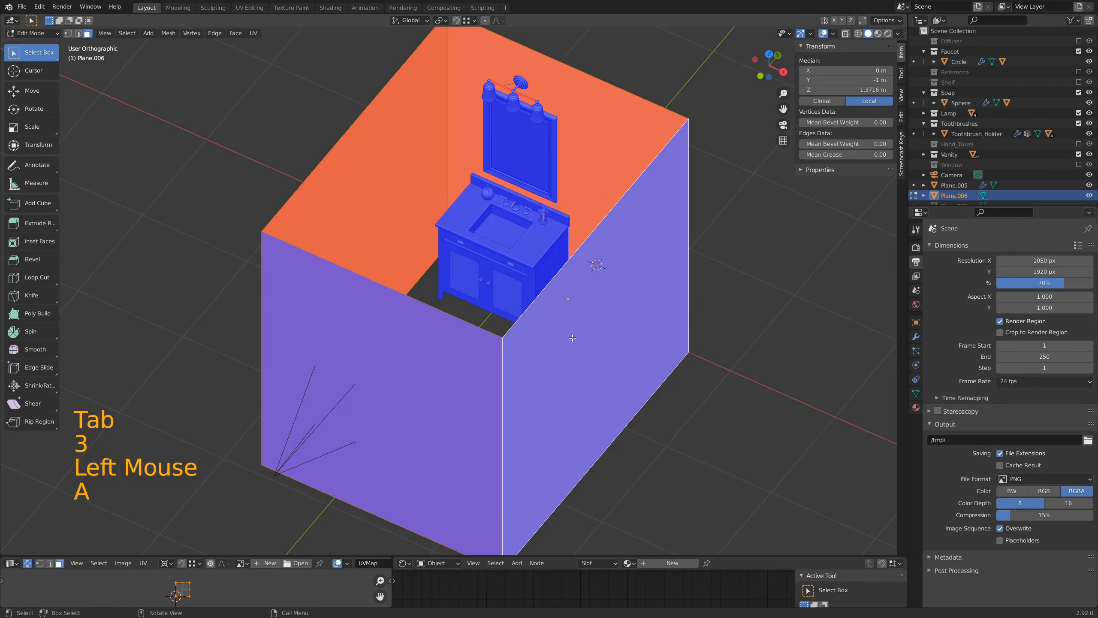
middle_click_drag(525, 348, 546, 338)
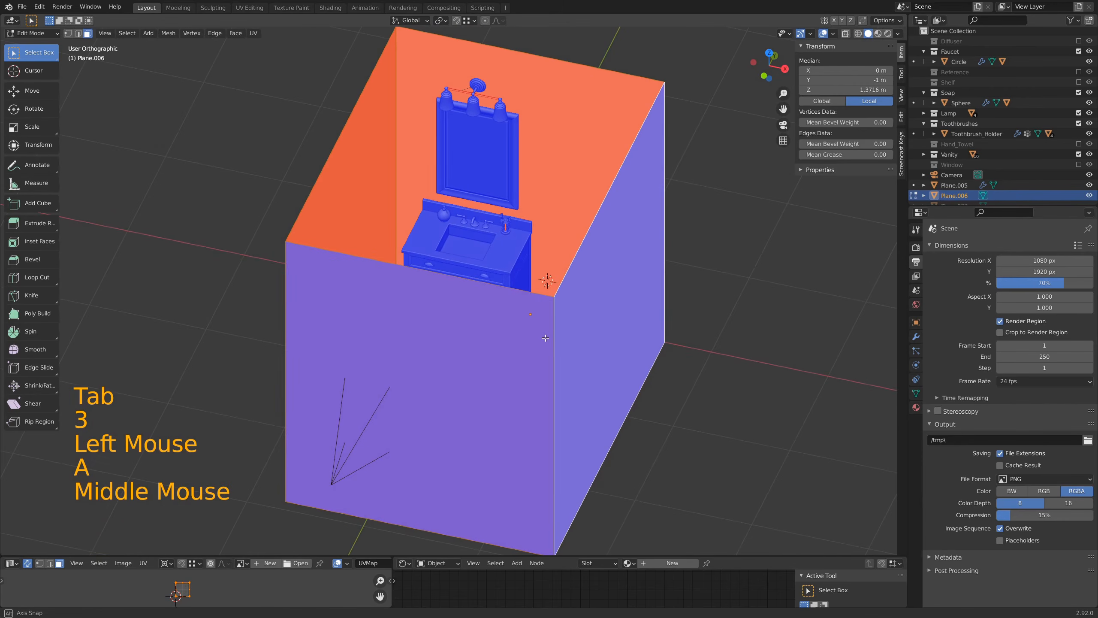
key("shift+n")
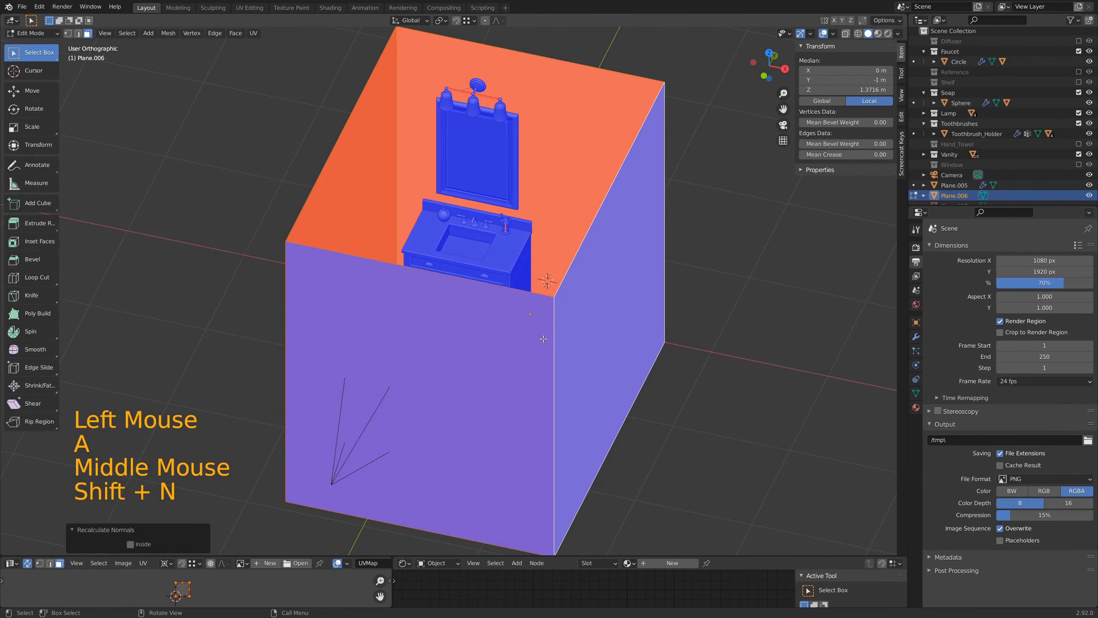
left_click(134, 546)
middle_click_drag(389, 459, 660, 364)
key("Tab")
Recalculate the normals of all faces on the lamp's horizontal bar to point outward
middle_click_drag(631, 102, 611, 265, "shift")
scroll(600, 308, "up", 7)
middle_click_drag(725, 283, 636, 345, "shift")
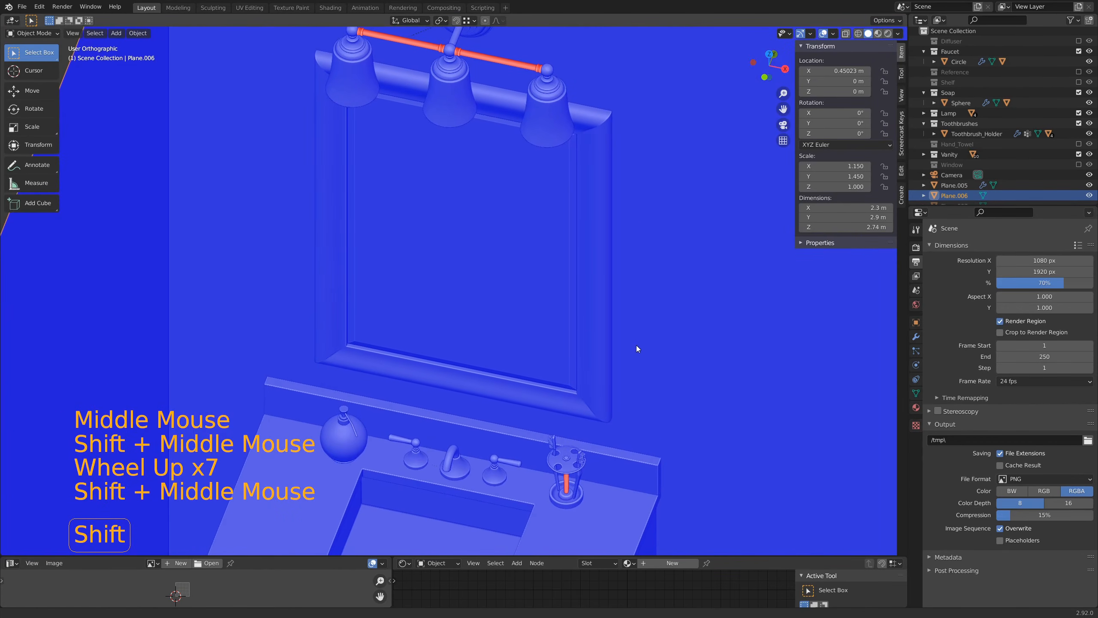
left_click(520, 68)
key("Tab")
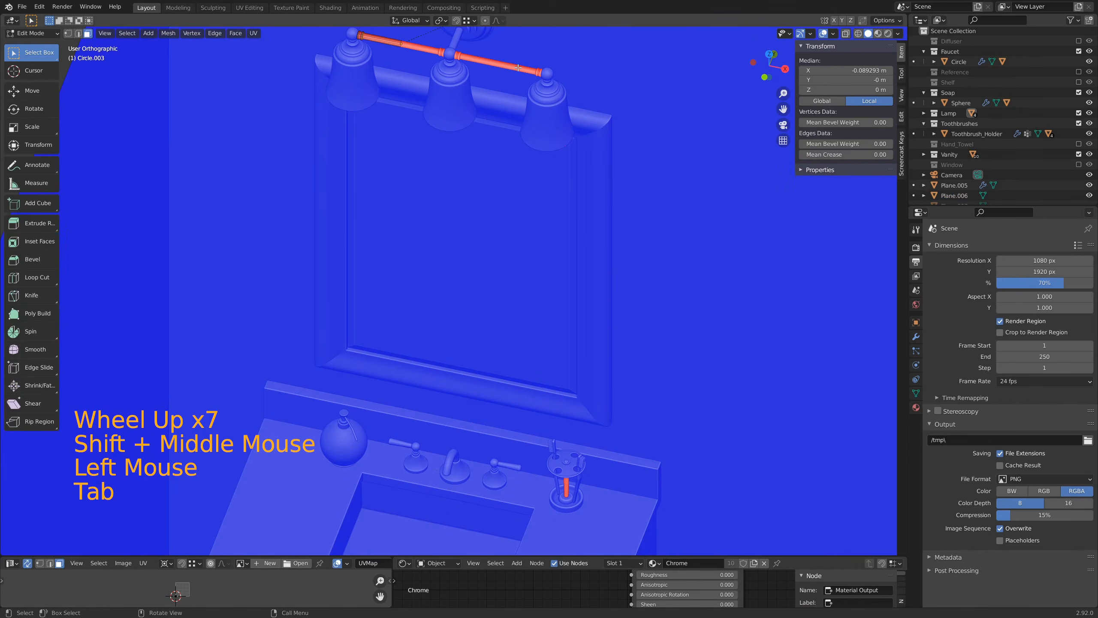
key("3")
key("a")
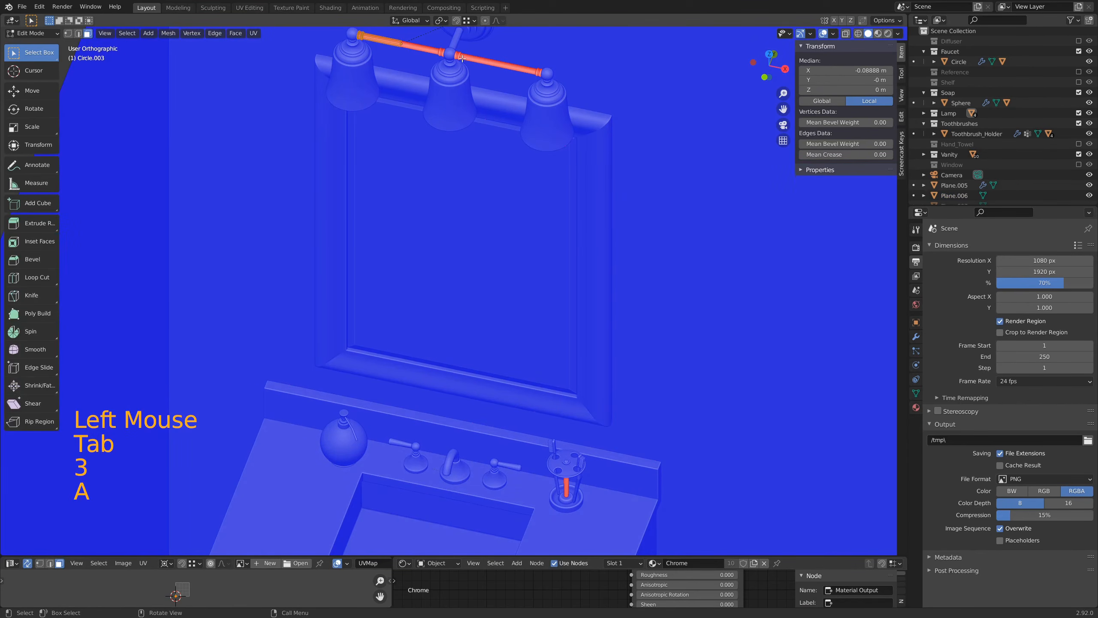
middle_click_drag(512, 68, 493, 164, "shift")
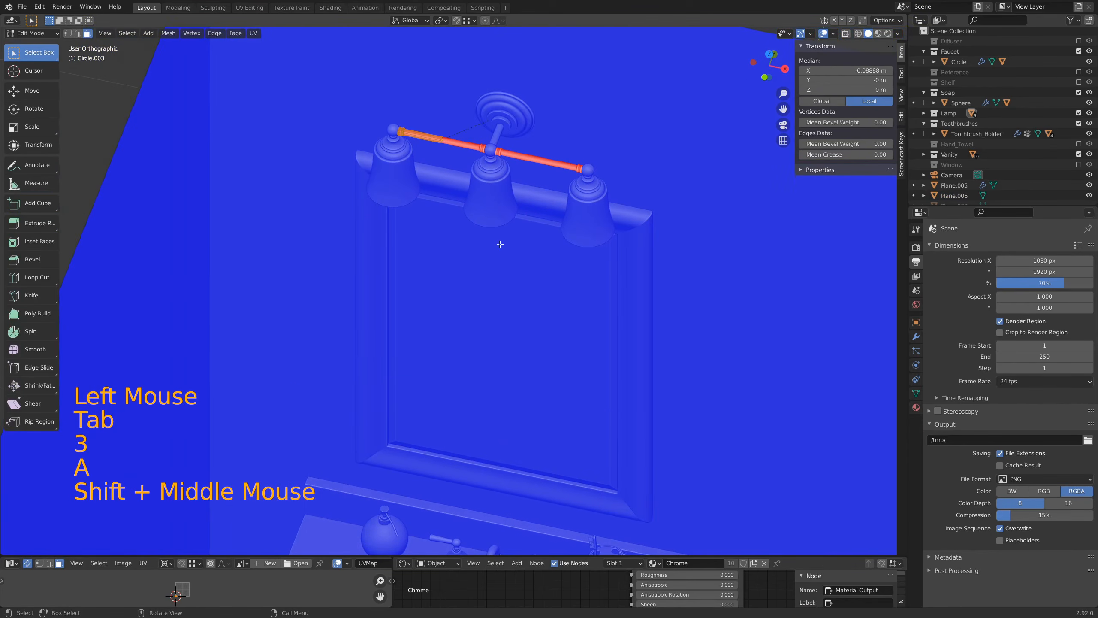
key("shift+n")
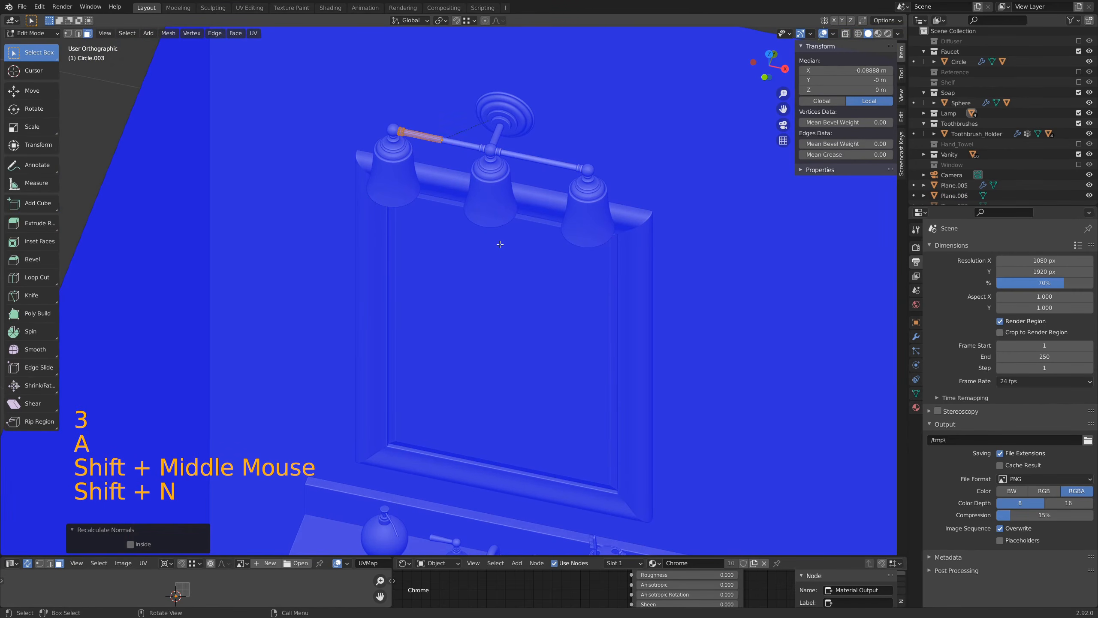
key("Tab")
Select the linked faces of the toothbrush holder's central rod and recalculate their normals outward
scroll(503, 237, "down", 3)
scroll(503, 238, "down", 3)
middle_click_drag(528, 258, 504, 243, "shift")
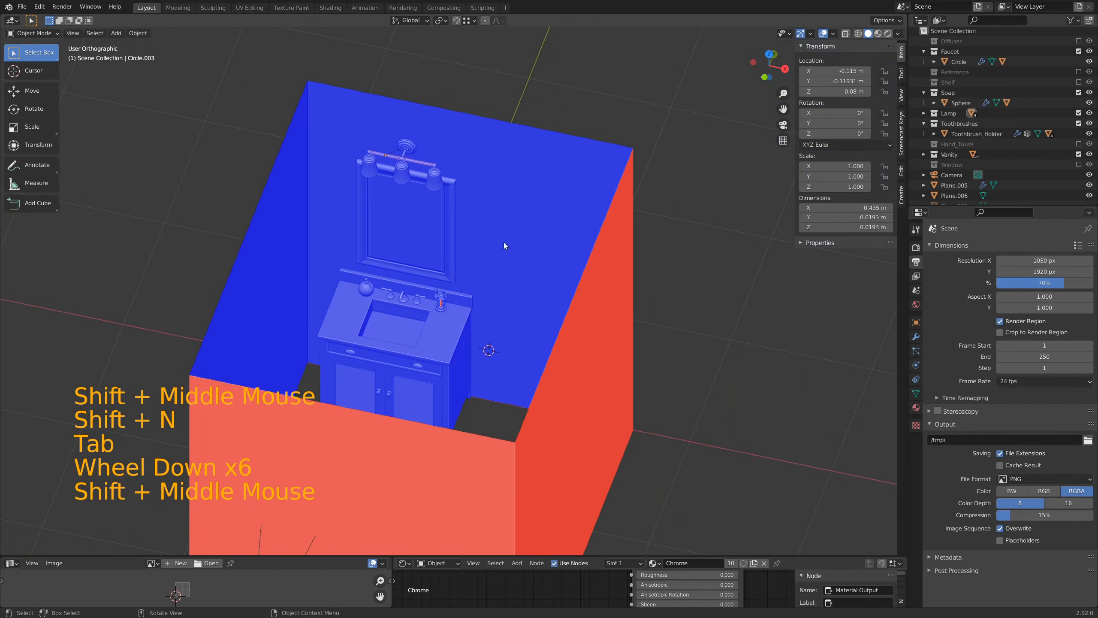
scroll(489, 356, "up", 11)
left_click(361, 381)
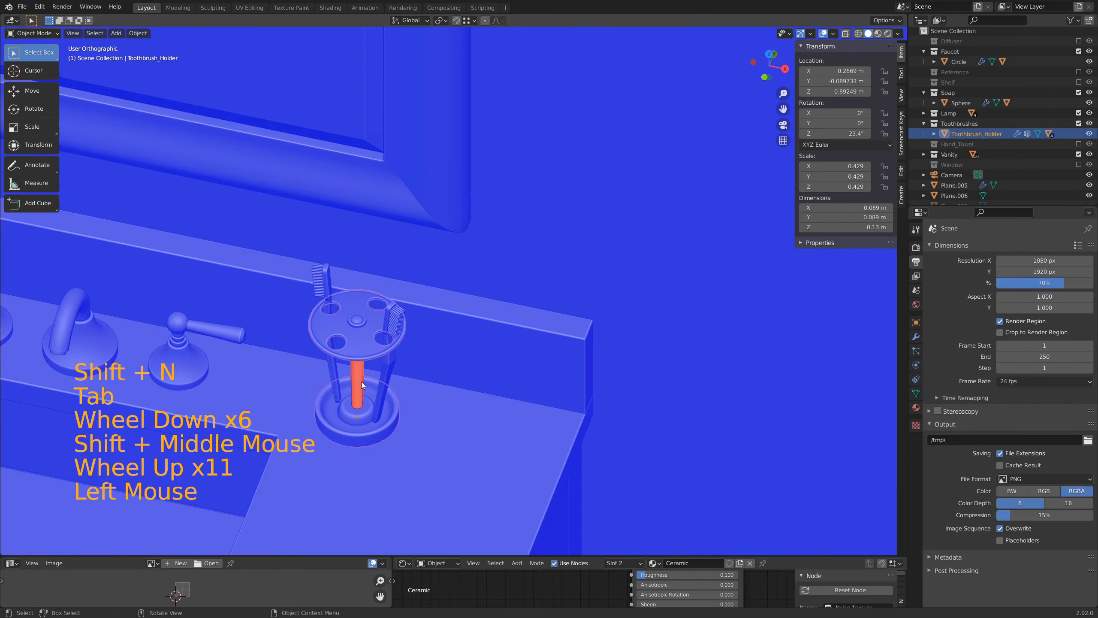
key("Tab")
left_click(358, 367)
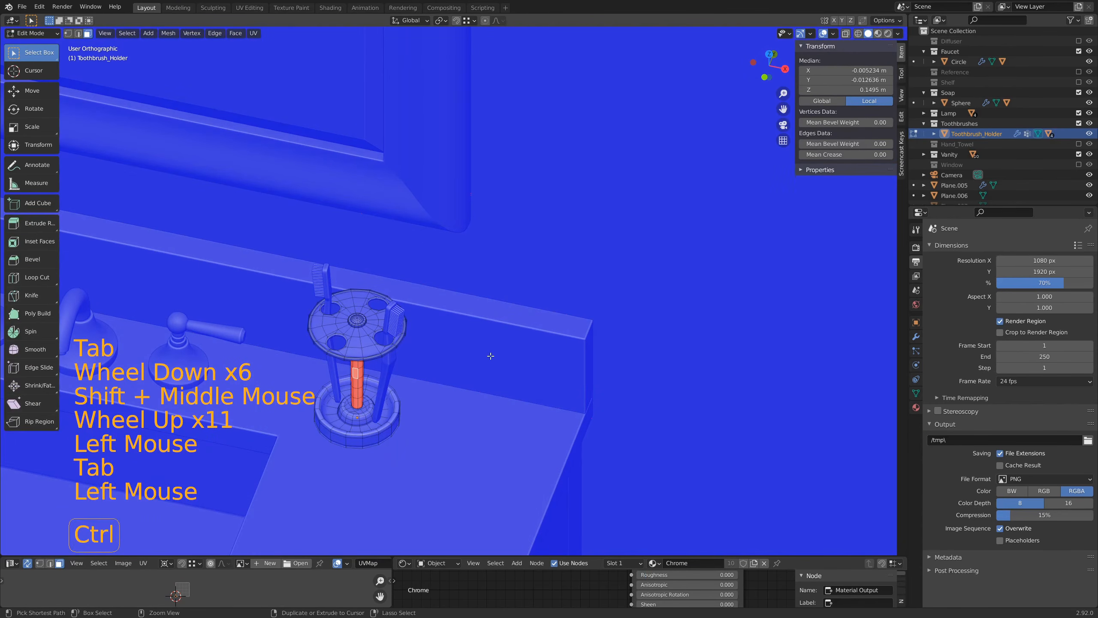
key("ctrl+l")
key("shift+n")
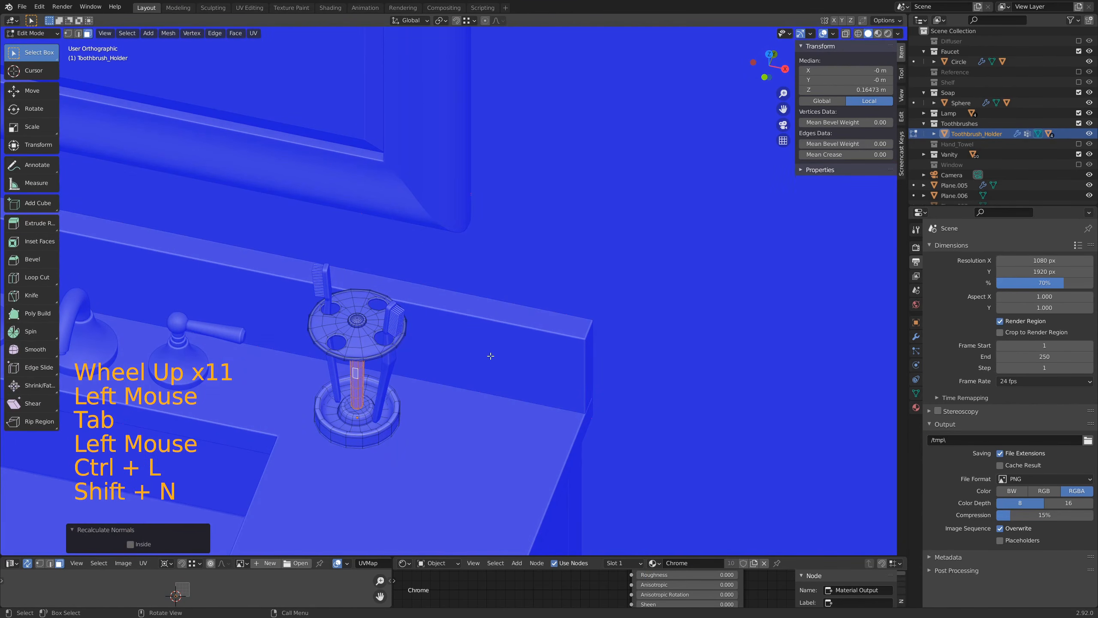
key("Tab")
Turn off the Face Orientation overlay in the viewport
scroll(489, 356, "down", 5)
scroll(490, 371, "down", 7)
middle_click_drag(450, 370, 435, 322, "shift")
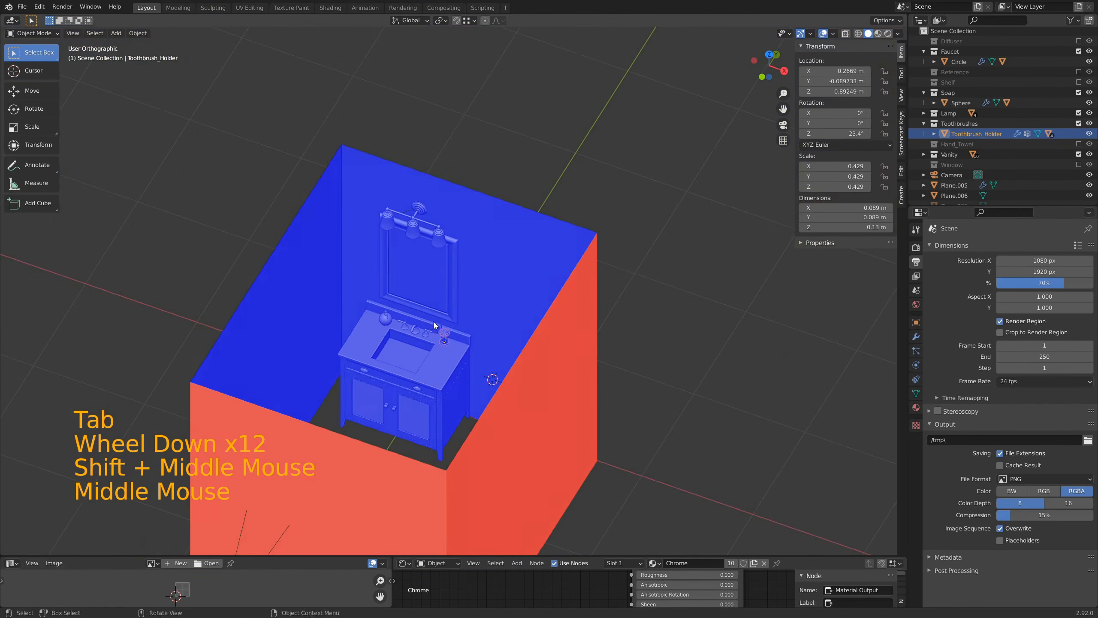
left_click(832, 33)
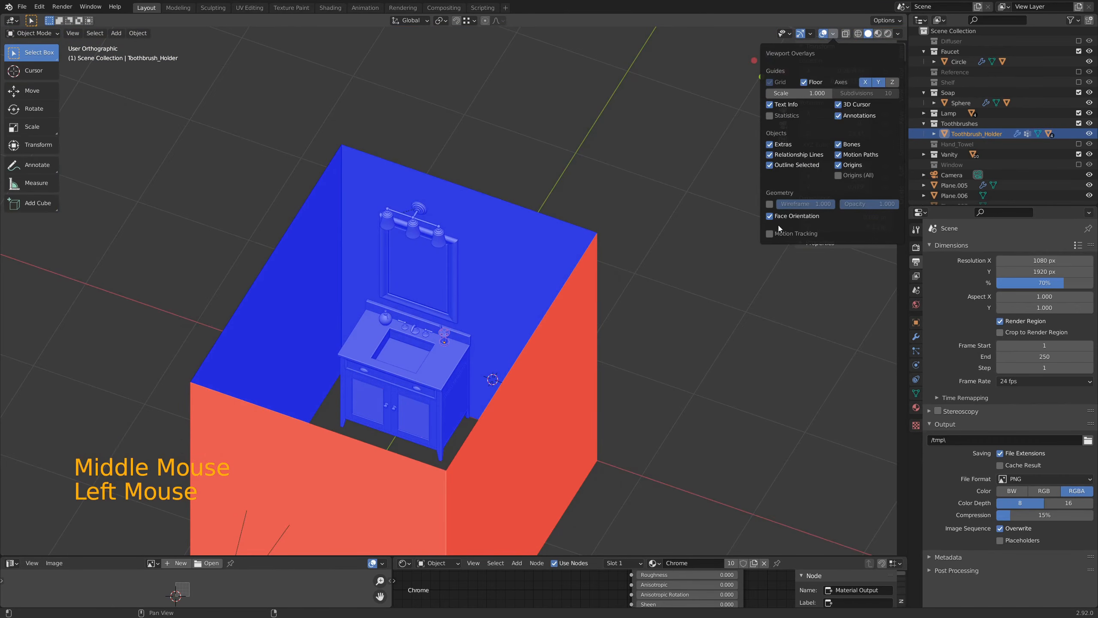
left_click(769, 216)
Add a Solidify modifier to the walls object and set its thickness to 0.11 m
middle_click_drag(580, 399, 554, 366, "shift")
key("Tab")
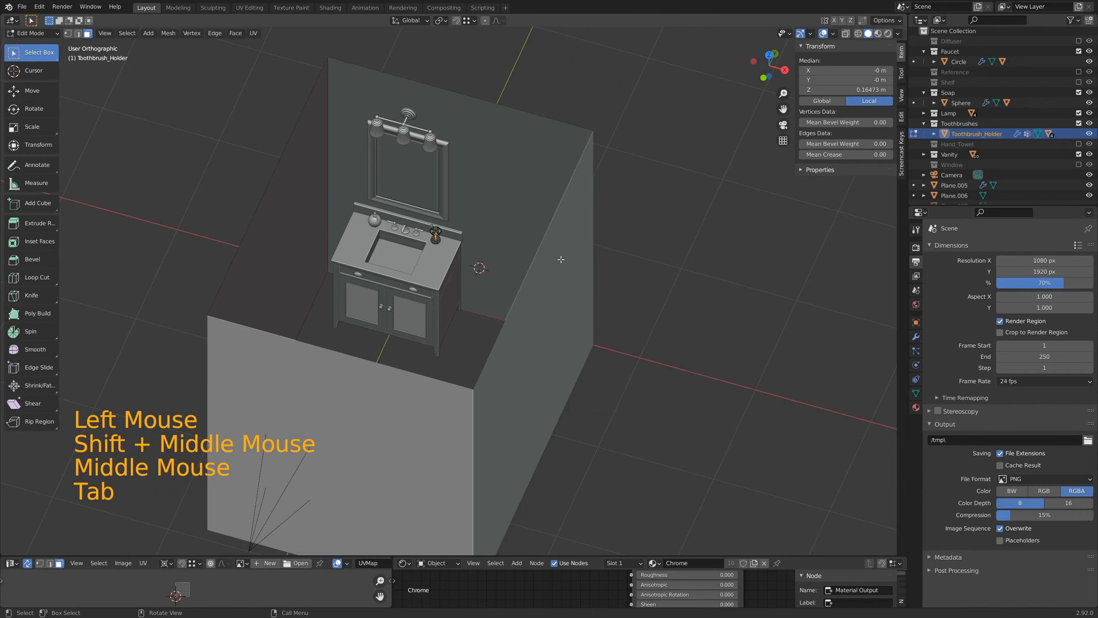
key("Tab")
left_click(570, 271)
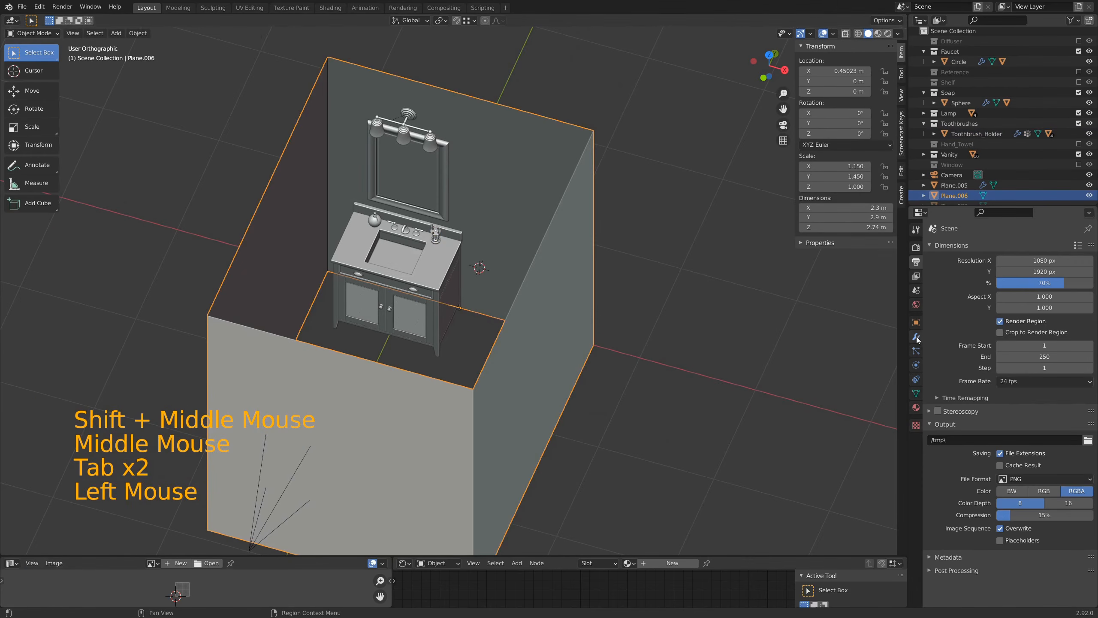
left_click(917, 340)
left_click(963, 248)
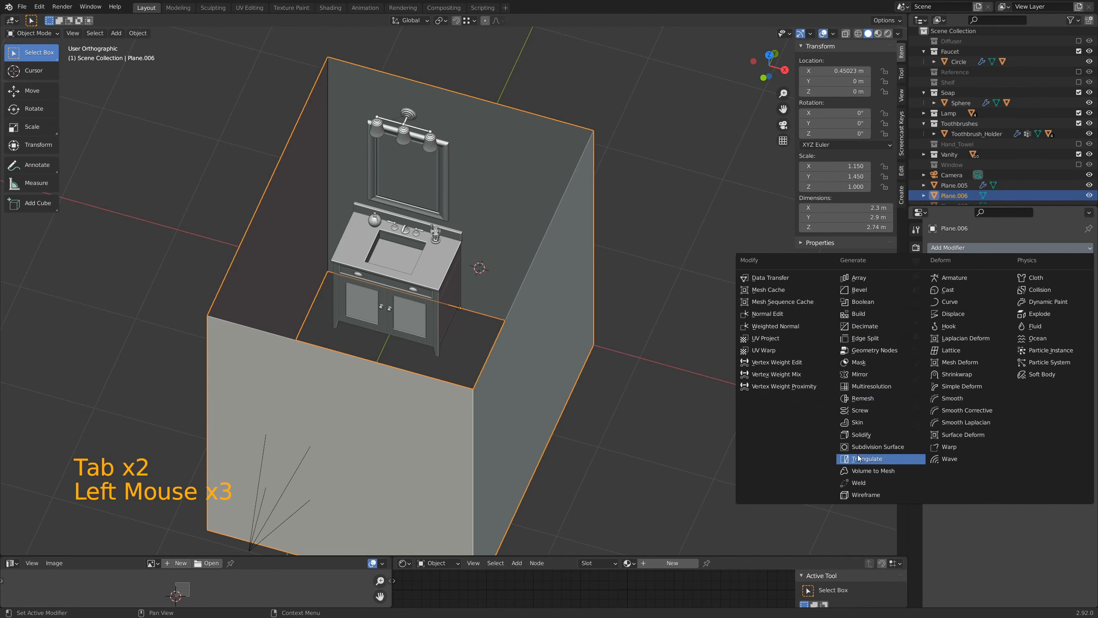
left_click(862, 434)
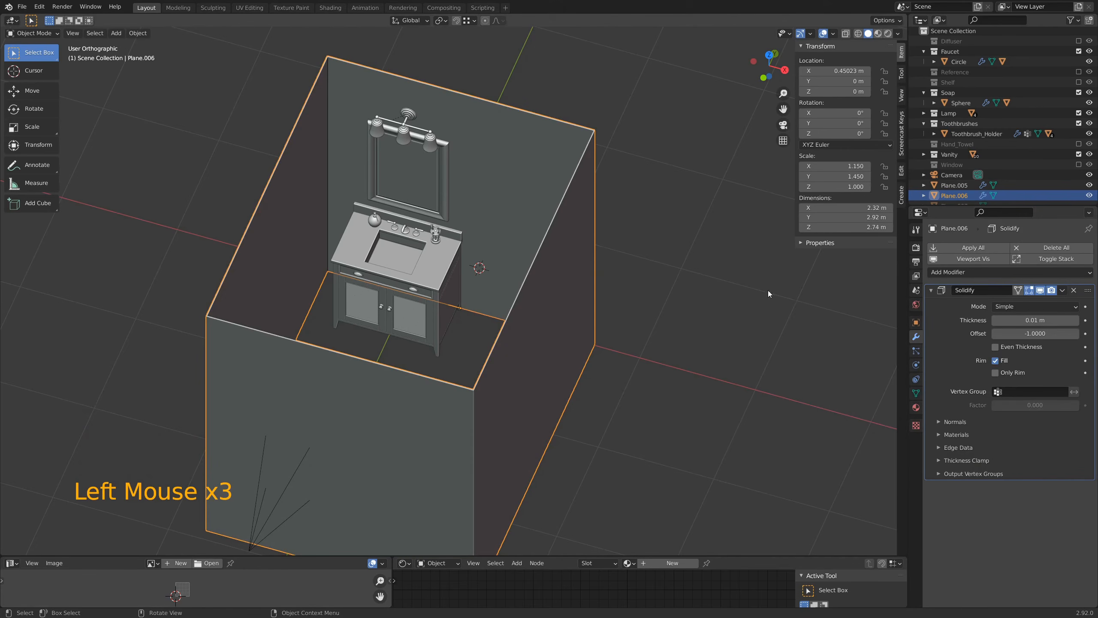
left_click_drag(1043, 334, 1046, 334, "shift")
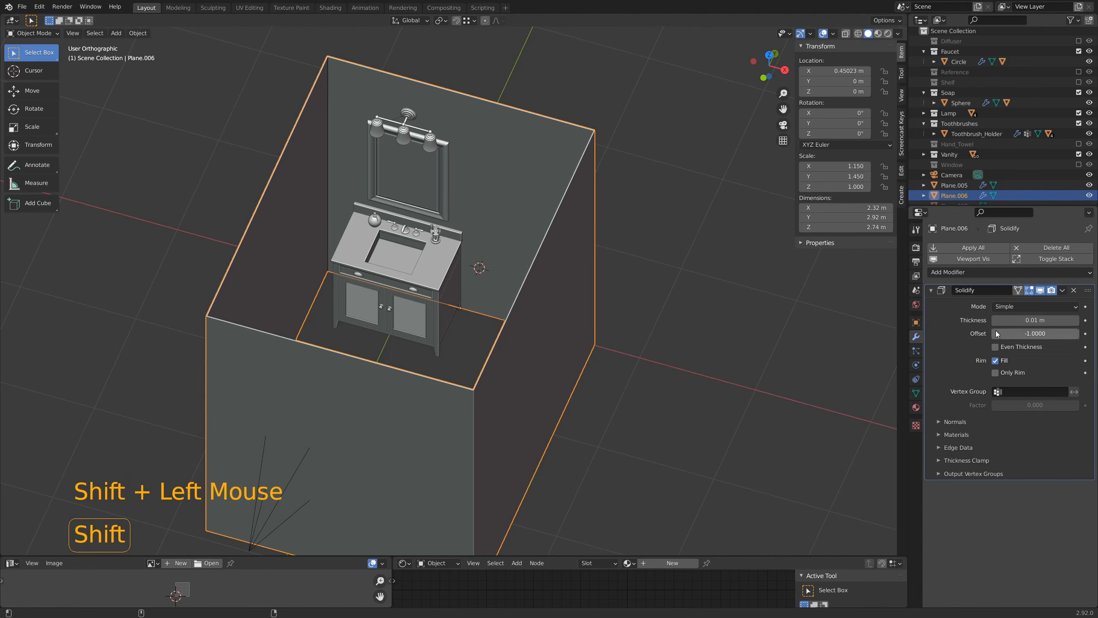
mouse_move(1036, 321)
left_mouse_down()
mouse_move(1055, 322)
mouse_move(1039, 321)
left_mouse_up()
Enable the Window collection, select the window object and switch to the top view
middle_click_drag(504, 240, 562, 228)
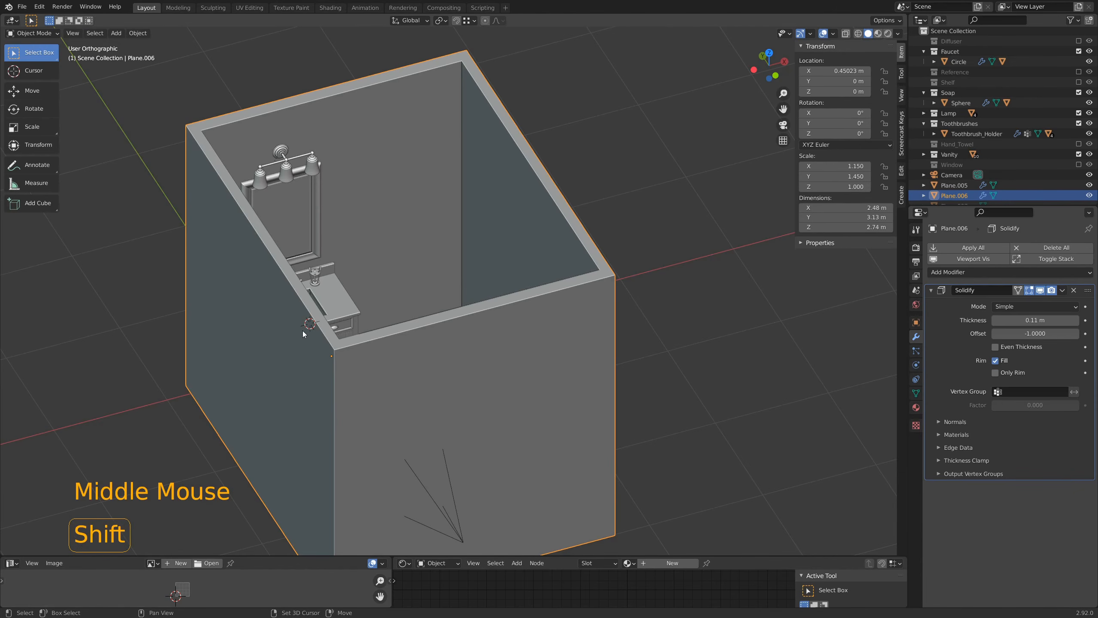
middle_click_drag(304, 330, 390, 318, "shift")
middle_click_drag(647, 279, 541, 305)
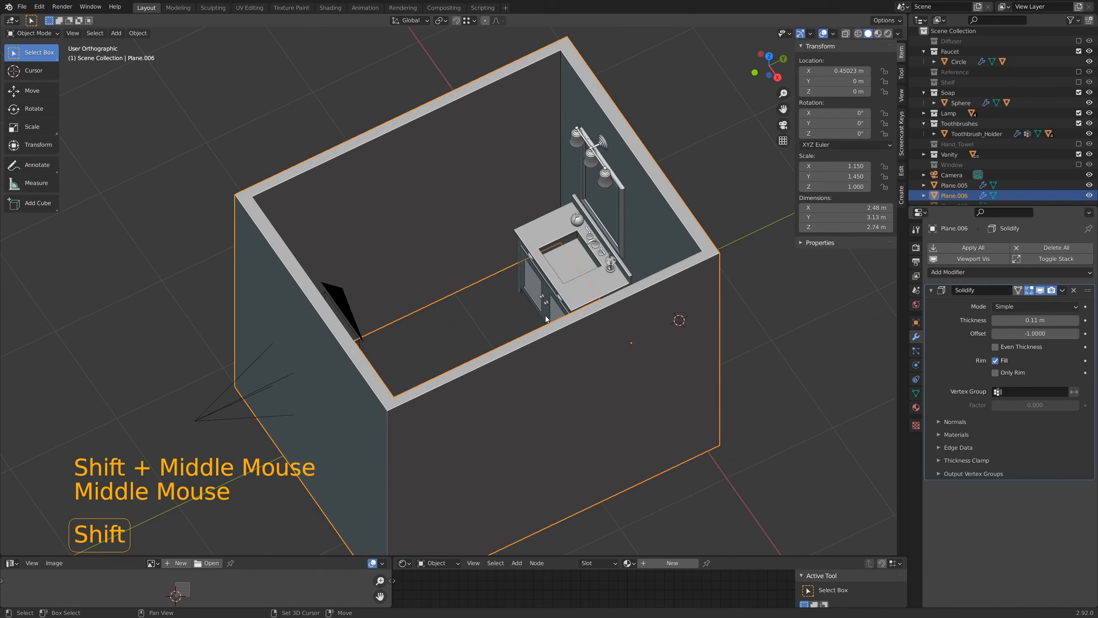
middle_click_drag(561, 368, 486, 367, "shift")
scroll(506, 439, "up", 3)
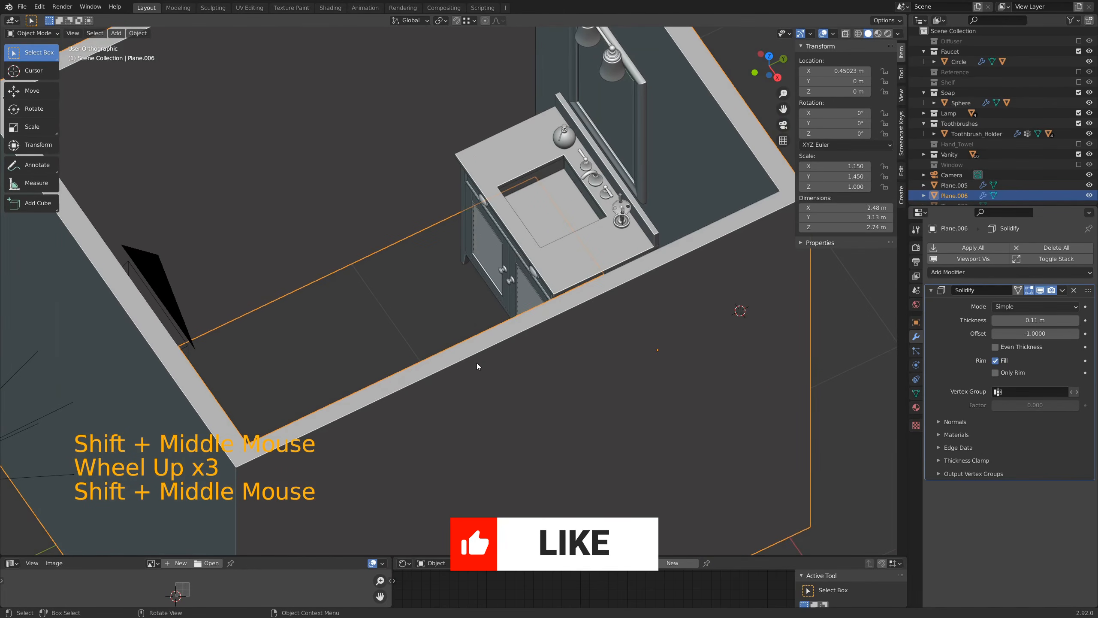
scroll(477, 362, "down", 3)
middle_click_drag(457, 316, 467, 373, "shift")
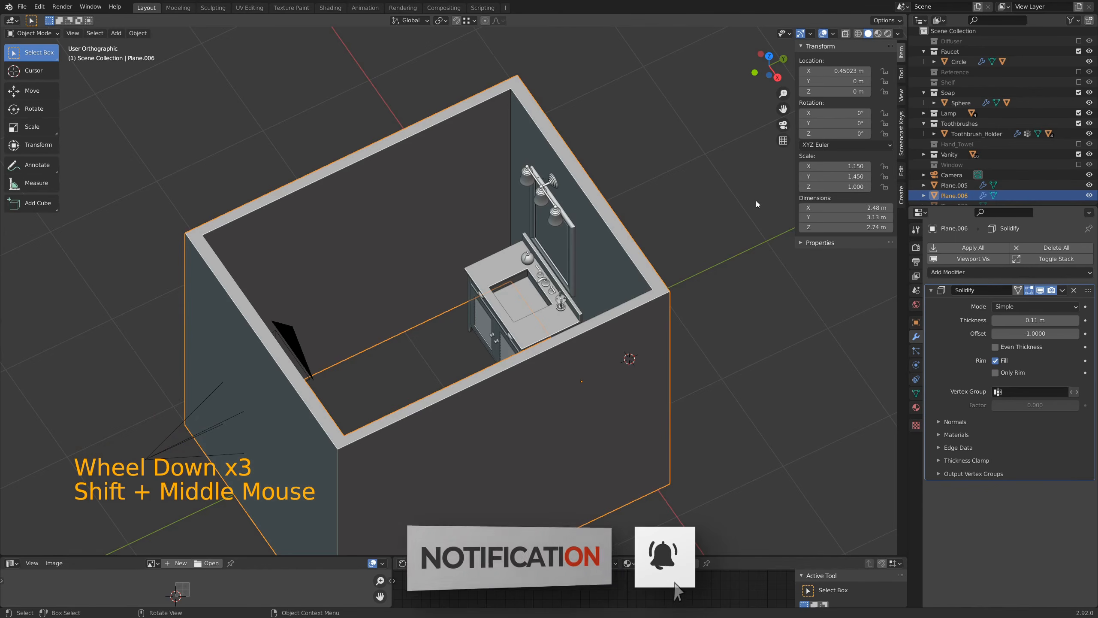
left_click(1078, 165)
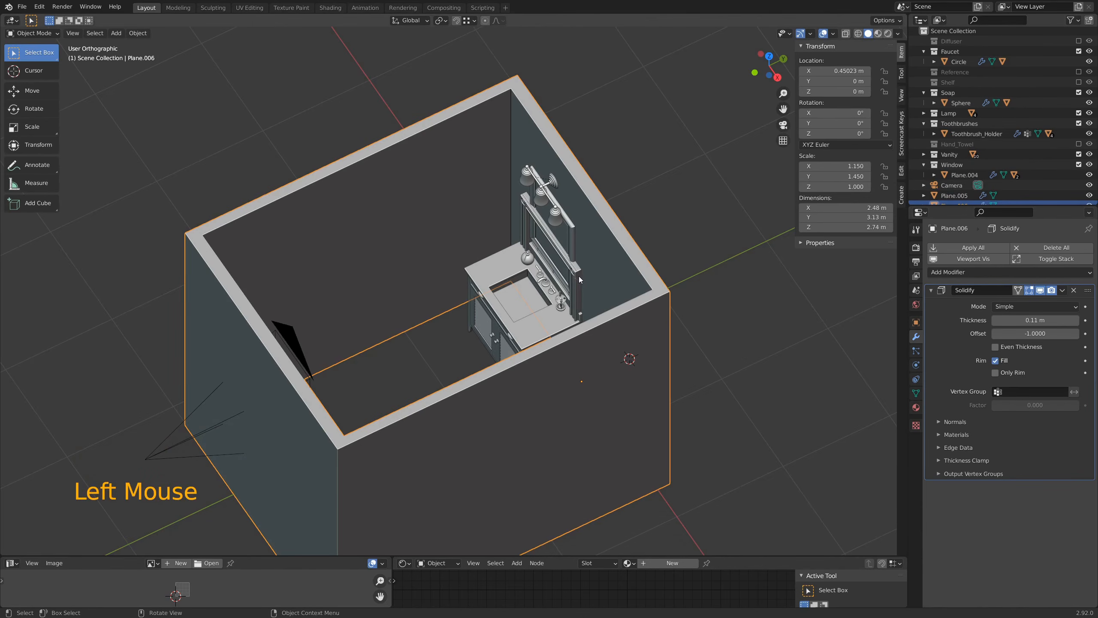
left_click(578, 276)
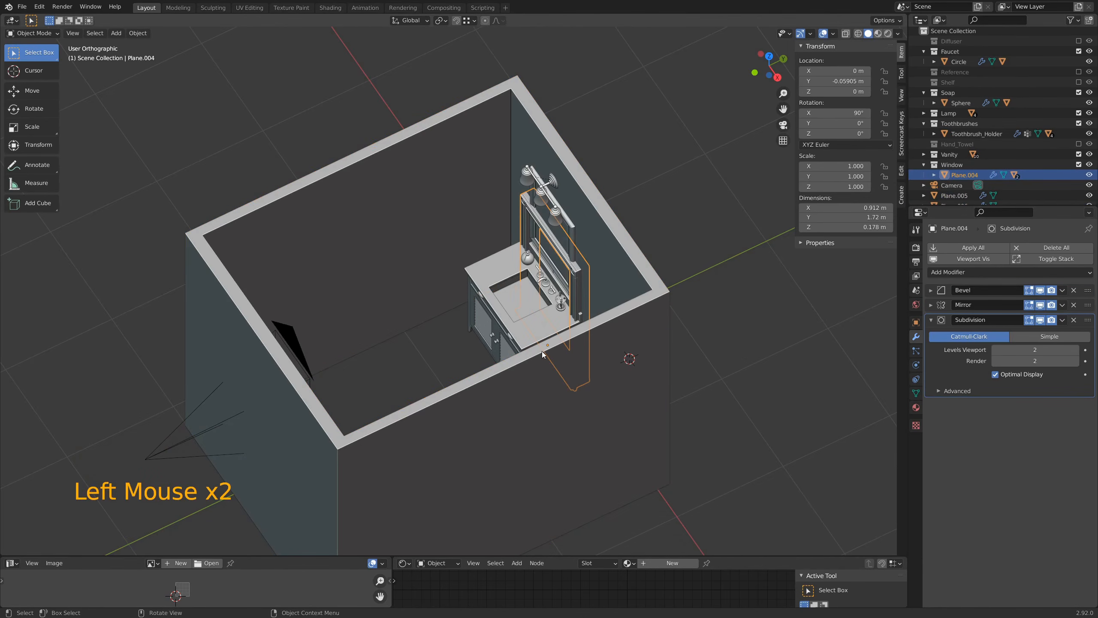
key("KP_7")
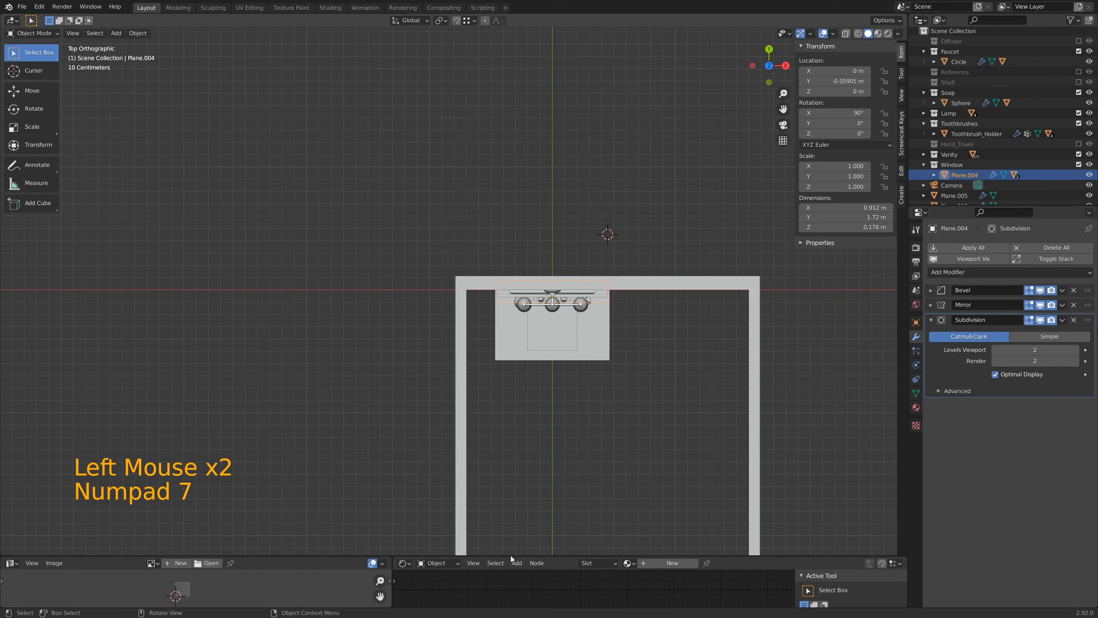
key("r")
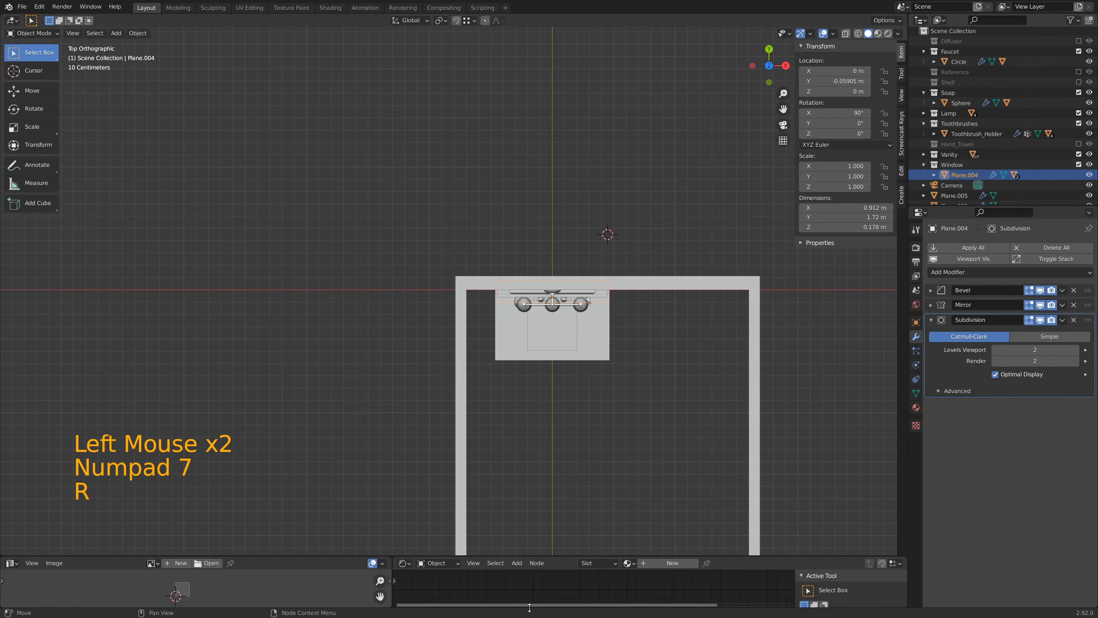
key("KP_Subtract")
key("KP_9")
key("KP_0")
key("KP_Enter")
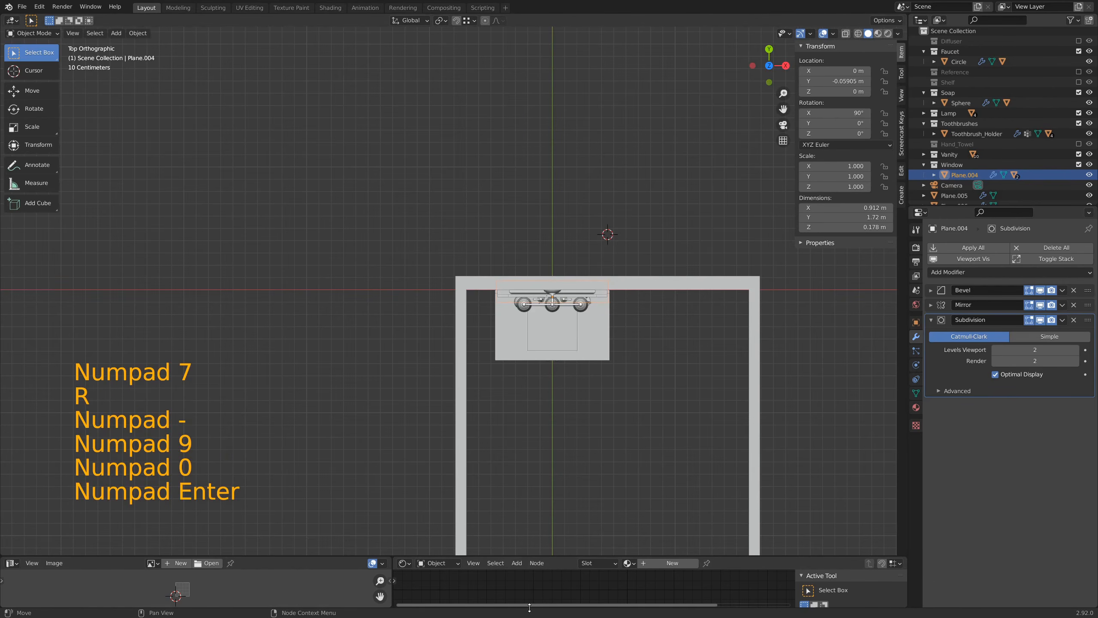
Rotate the window object by -90° in the top view
scroll(663, 448, "up", 3)
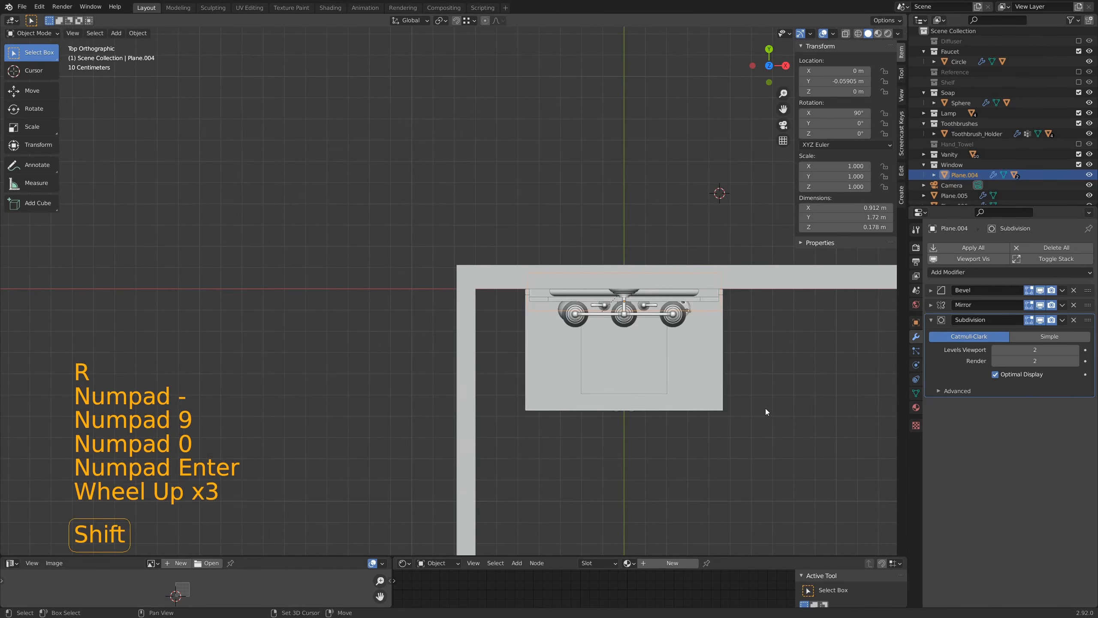
middle_click_drag(765, 408, 651, 421, "shift")
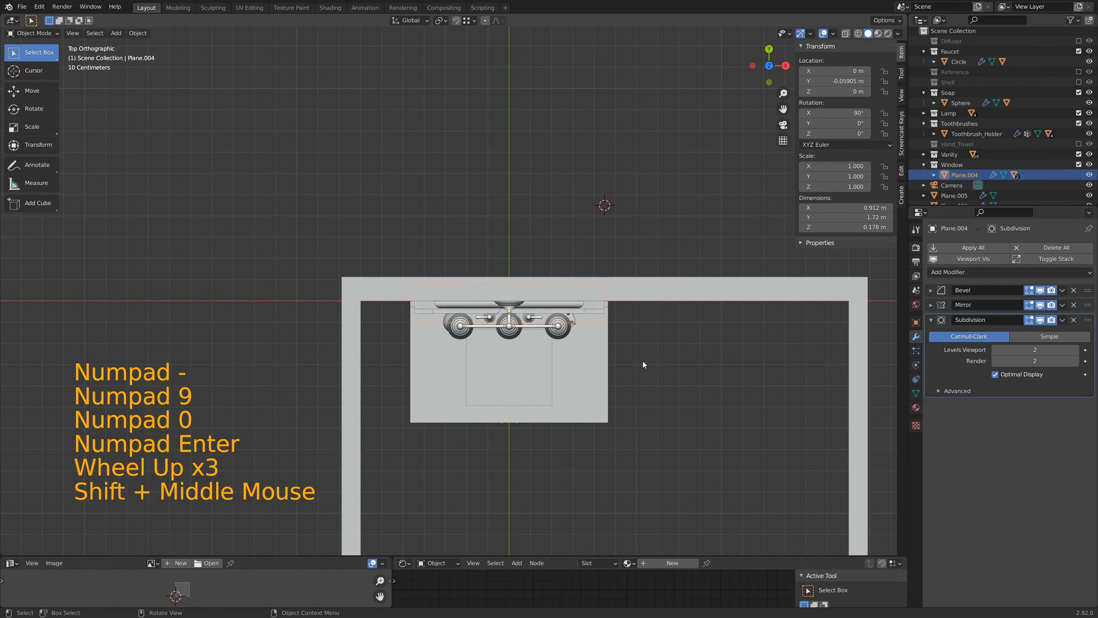
type("r-90")
key("KP_Enter")
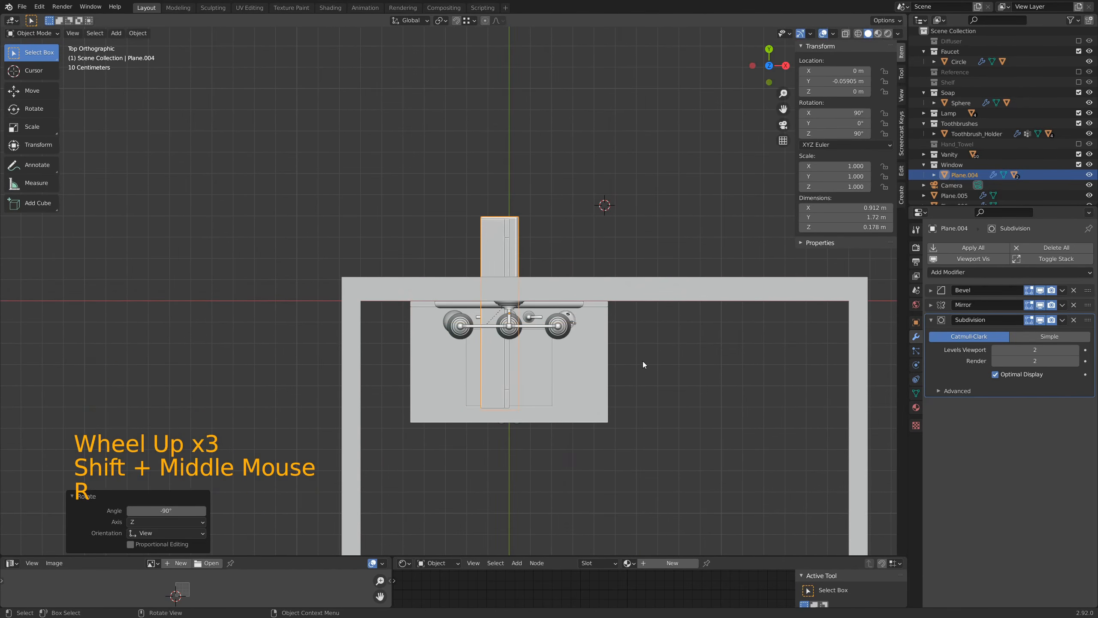
Move the window into the side wall on the negative X side, at about X -0.679 m and Y -1.045 m, aligning its trim with the wall's inner face
key("g")
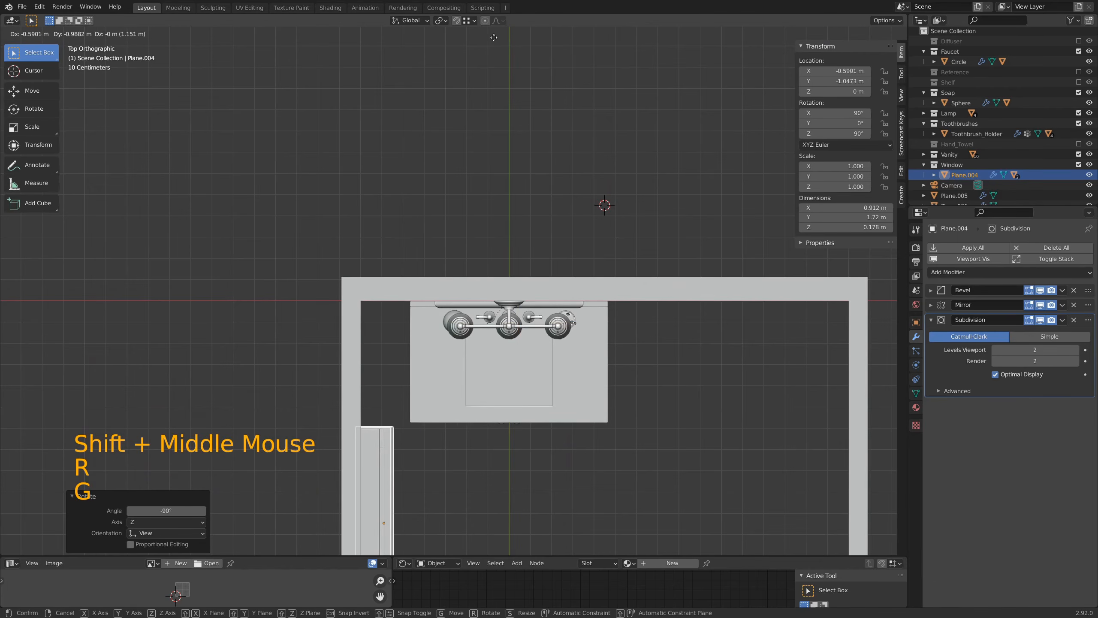
left_click(417, 74)
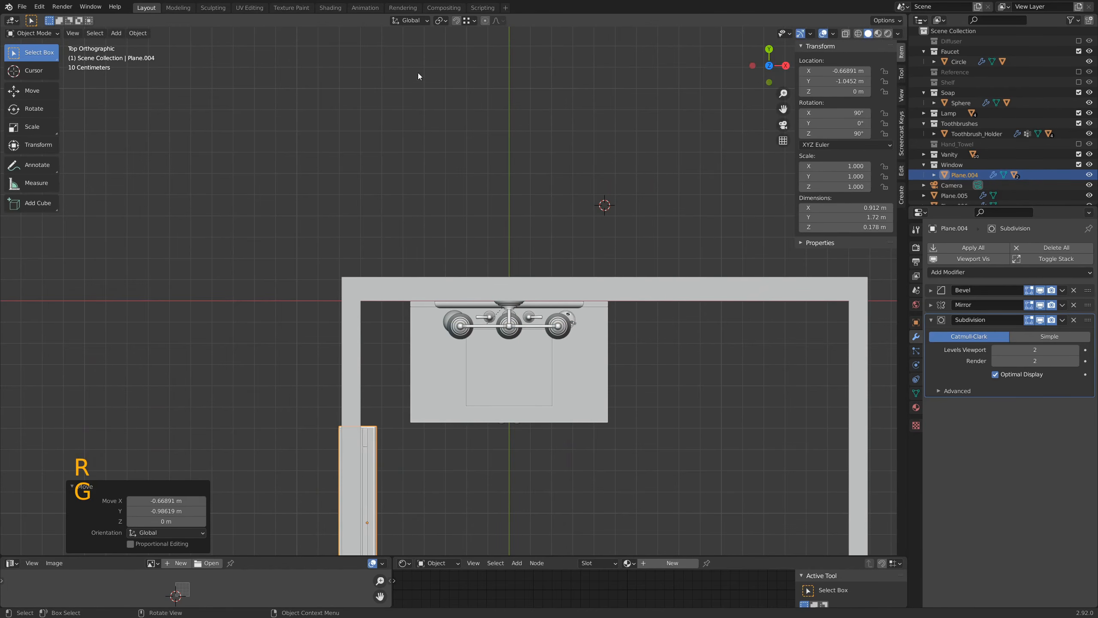
scroll(332, 501, "up", 5)
middle_click_drag(331, 502, 483, 220, "shift")
scroll(420, 289, "up", 2)
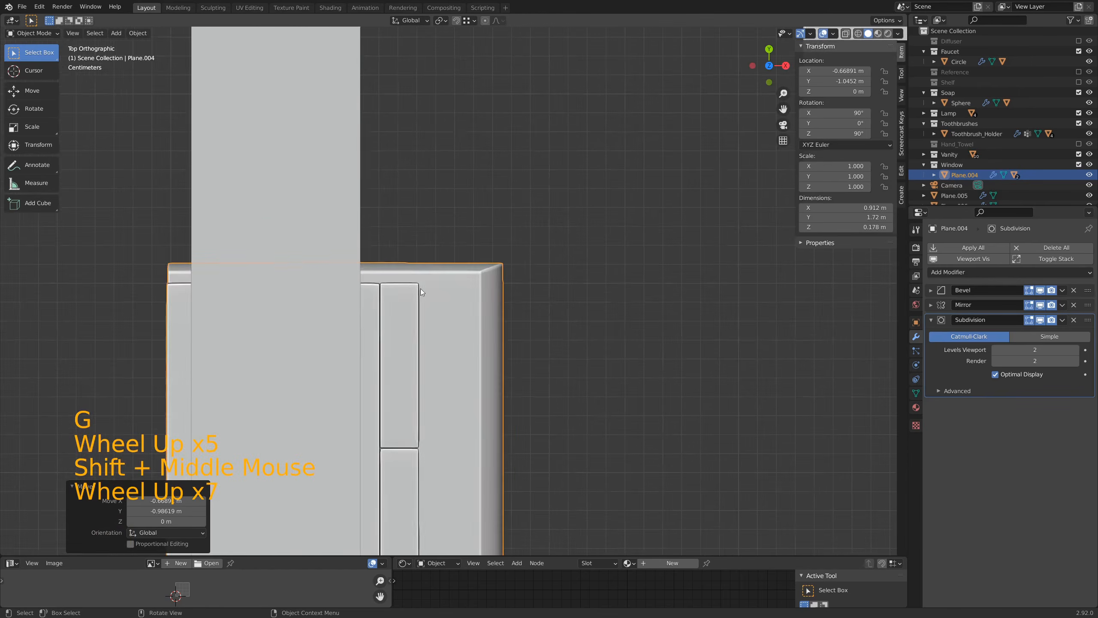
scroll(420, 289, "up", 4)
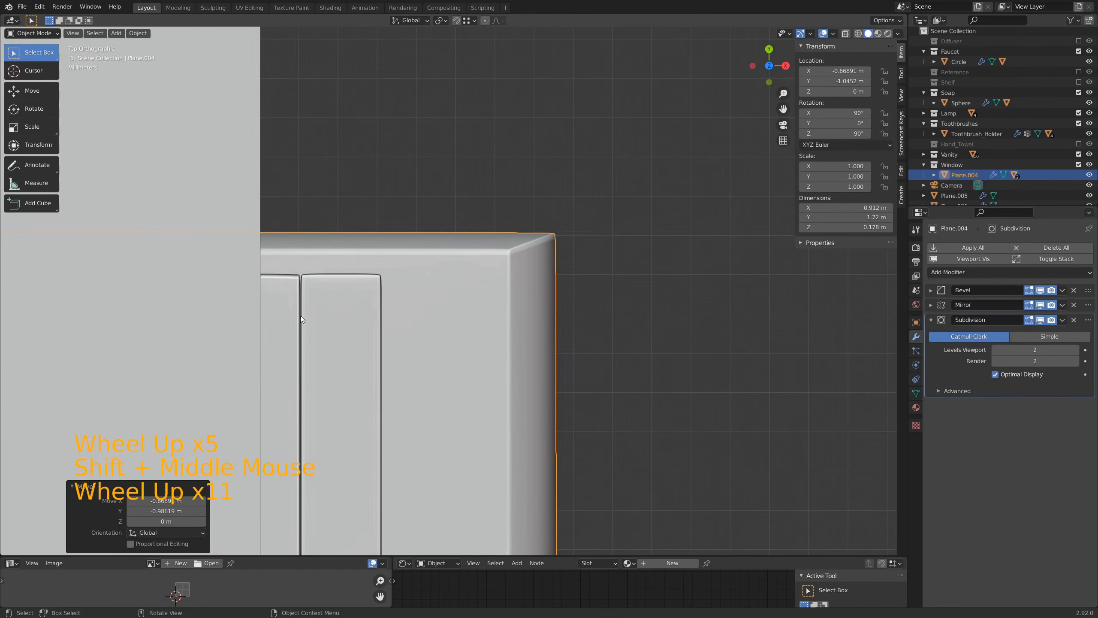
middle_click_drag(347, 322, 523, 254, "shift")
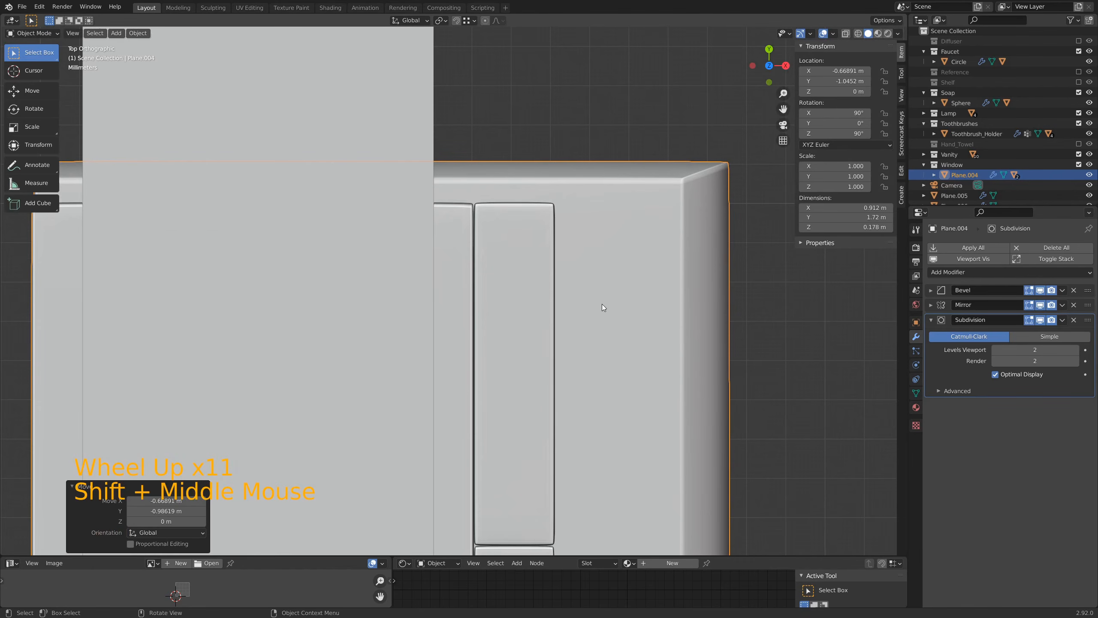
key("g")
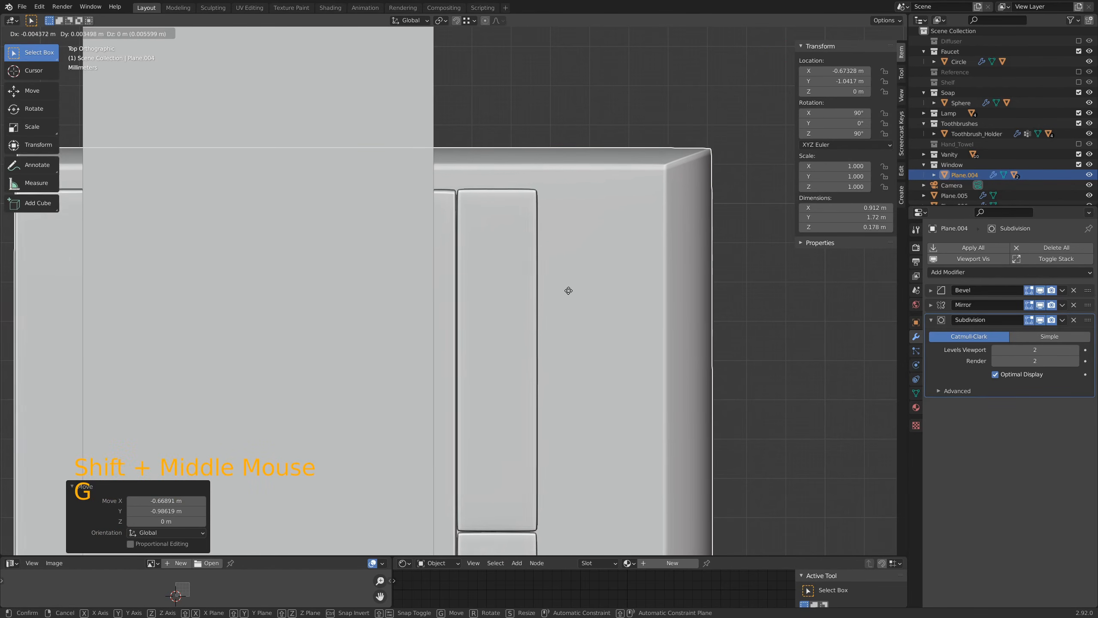
key("x")
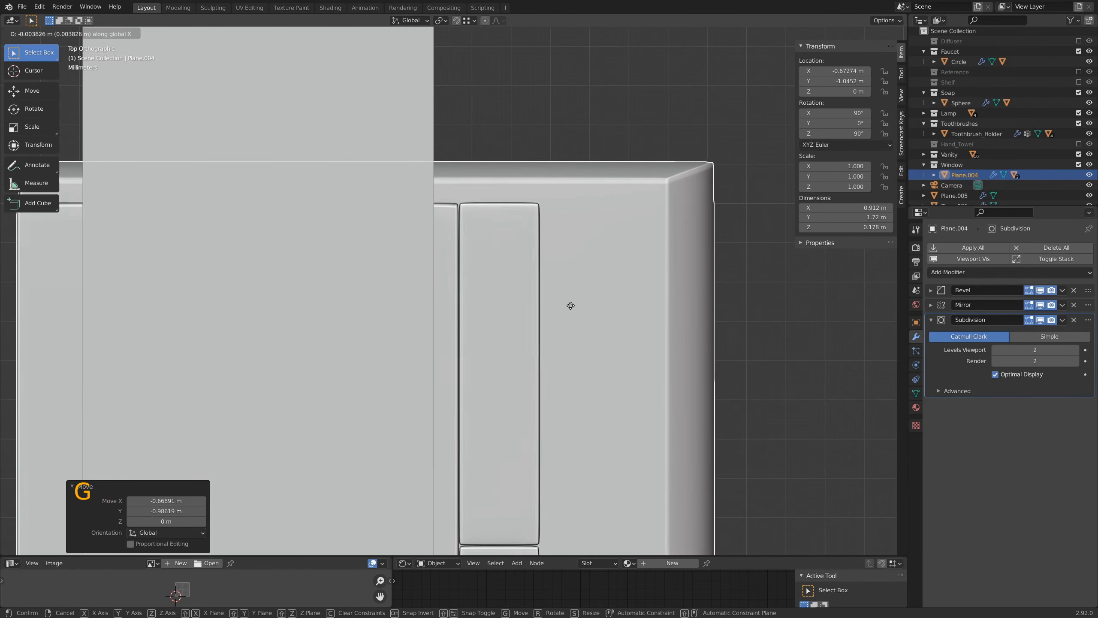
left_click(547, 307)
scroll(643, 238, "down", 10)
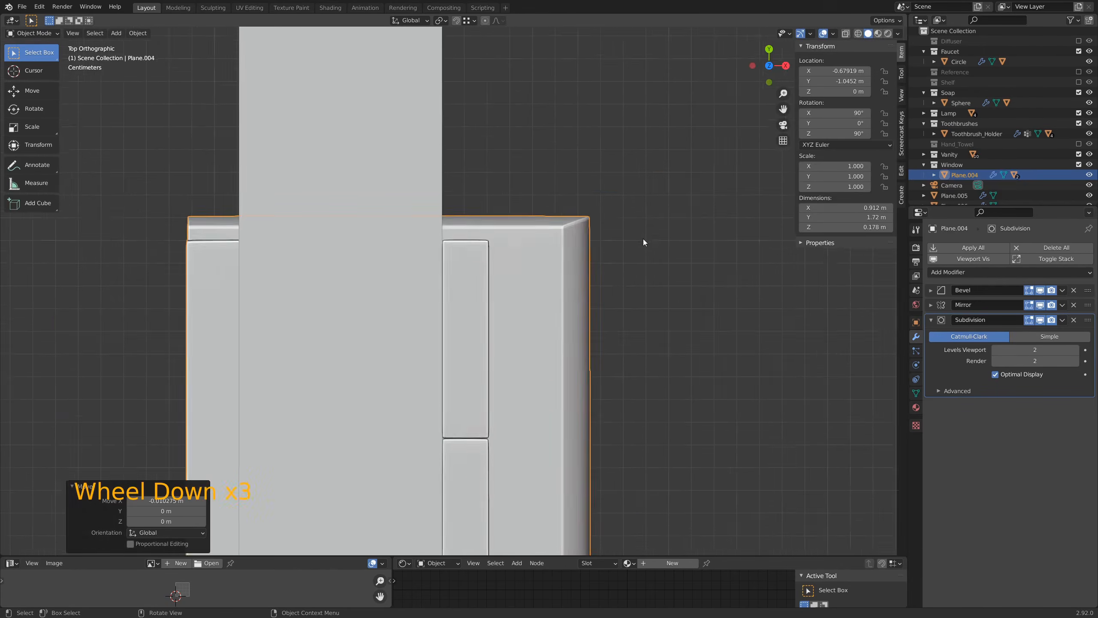
Raise the window about 1.15 m along Z so its top sits near the upper edge of the side wall
left_click(618, 360)
middle_click_drag(618, 361, 575, 363)
scroll(431, 261, "down", 8)
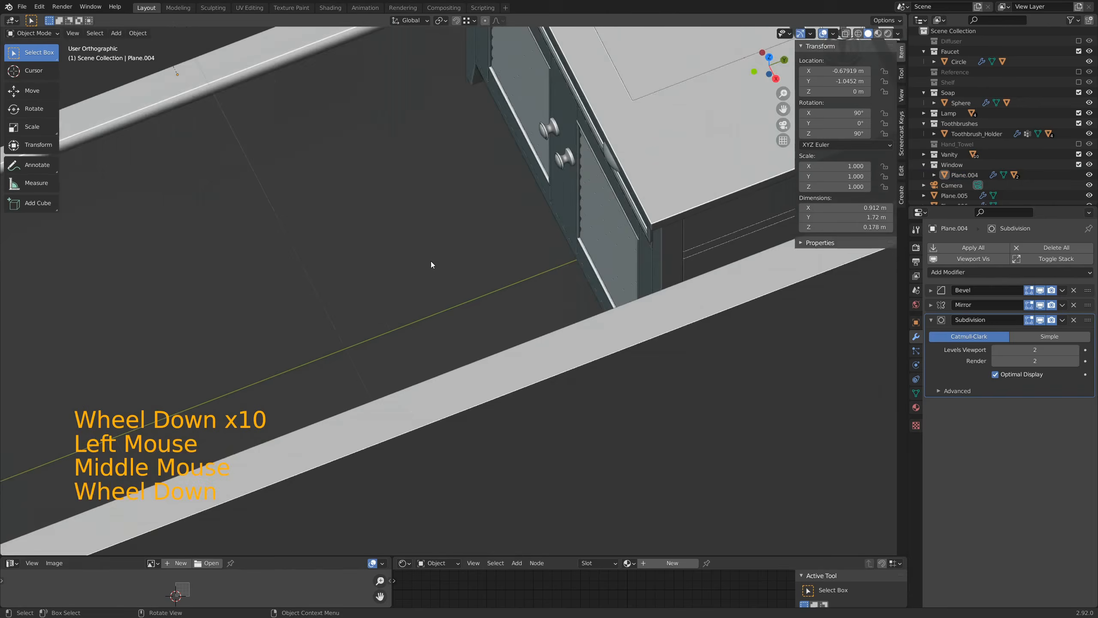
middle_click_drag(375, 230, 546, 337, "shift")
left_click(390, 238)
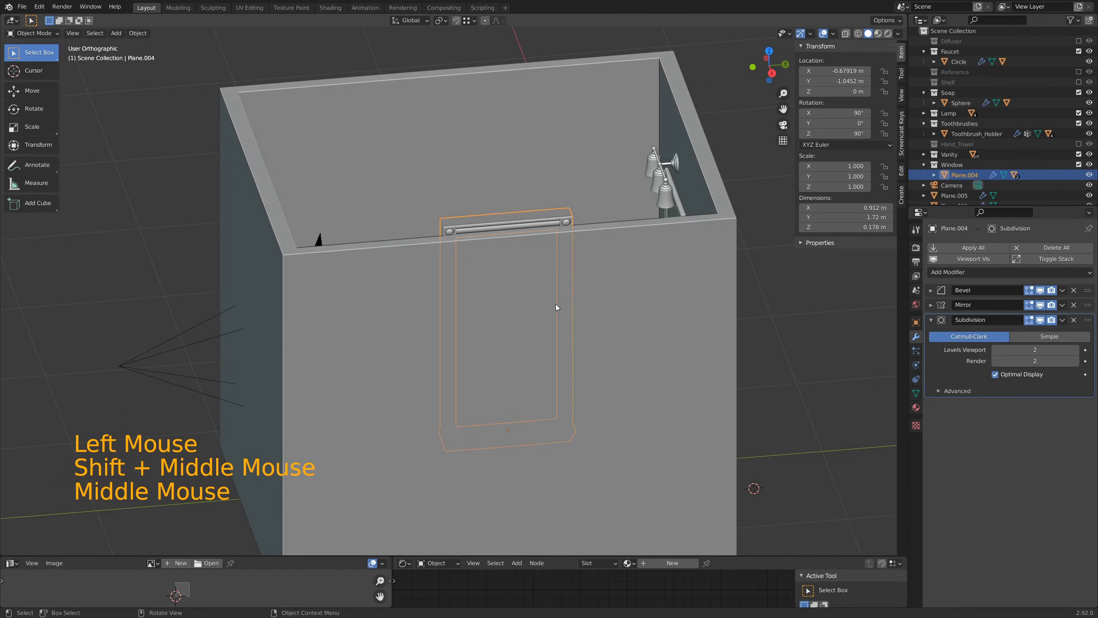
key("g")
key("z")
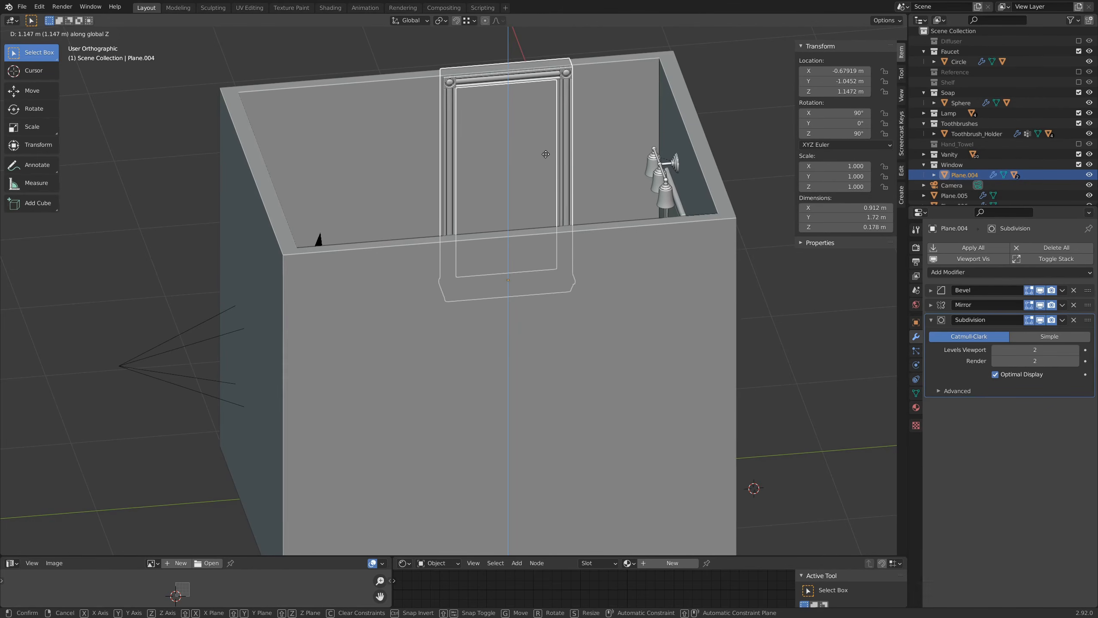
left_click(545, 154)
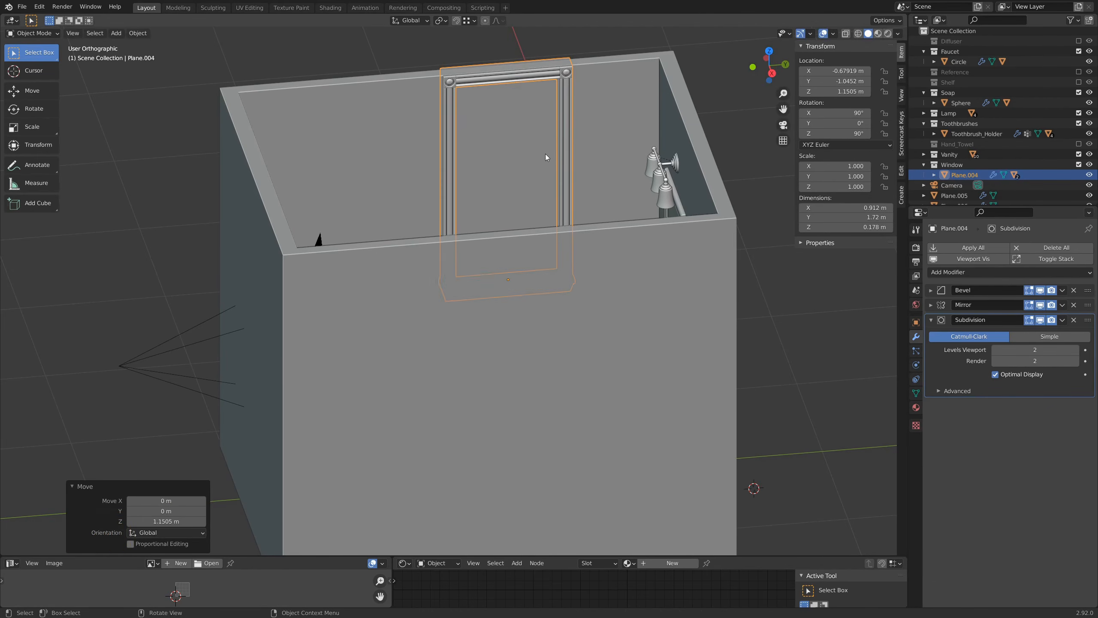
Examine how the window's upper corner lines up with the top edge of the side wall
middle_click_drag(520, 103, 546, 206, "shift")
scroll(555, 168, "up", 6)
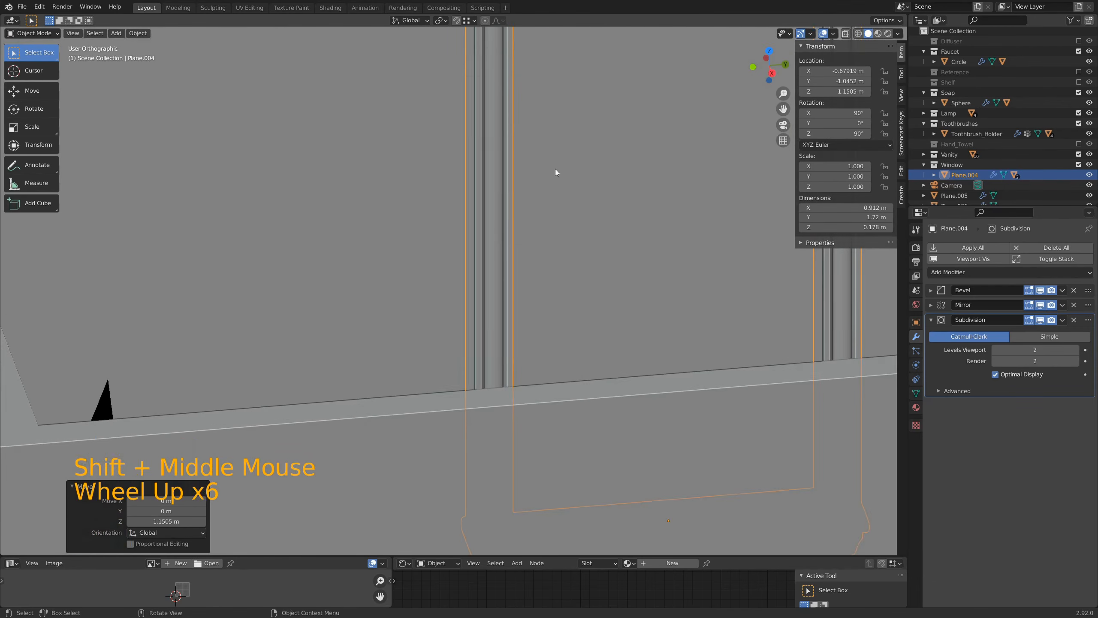
middle_click_drag(555, 168, 465, 485, "shift")
middle_click_drag(448, 297, 493, 313)
scroll(506, 333, "up", 4)
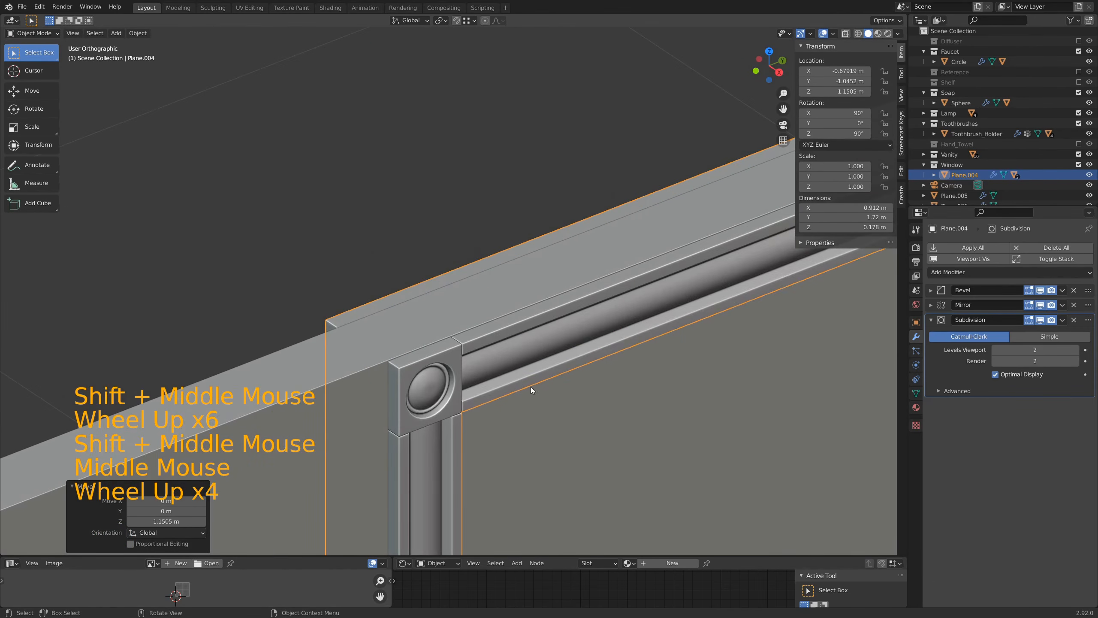
scroll(471, 406, "up", 3)
middle_click_drag(468, 445, 454, 342, "shift")
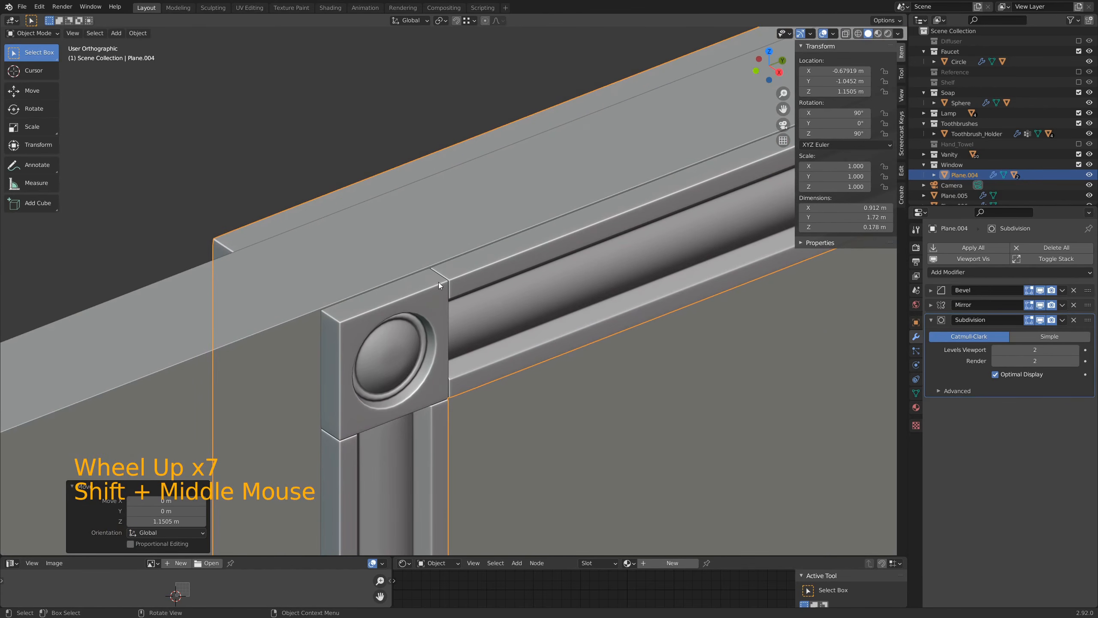
Switch to the web browser, copy the metre equivalent of one foot, 0.3048, and return to Blender
key("alt")
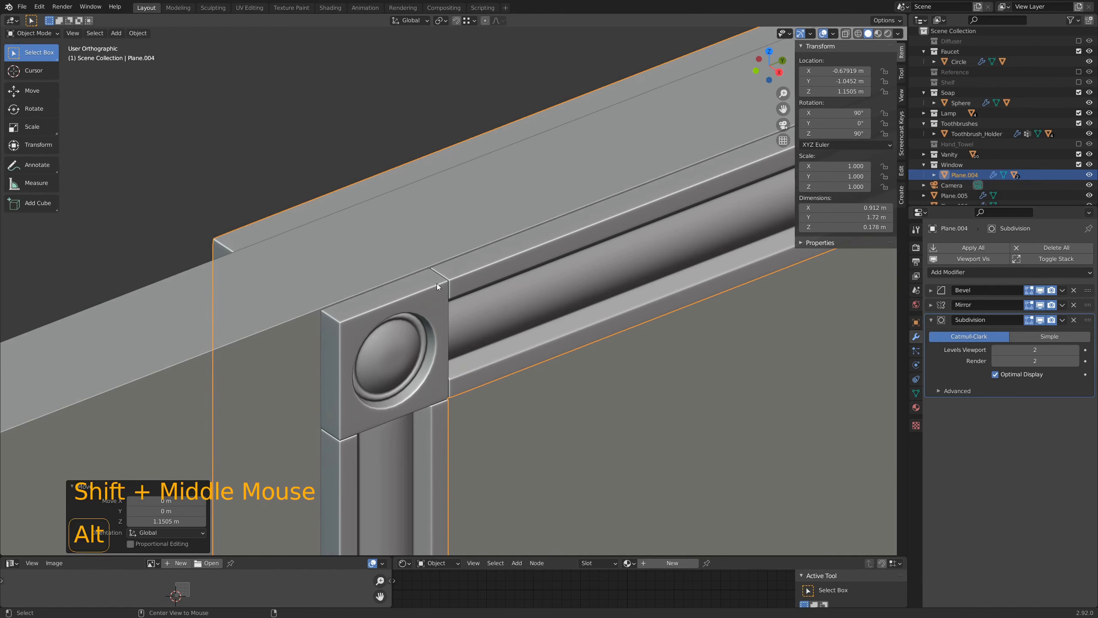
key("alt+Tab")
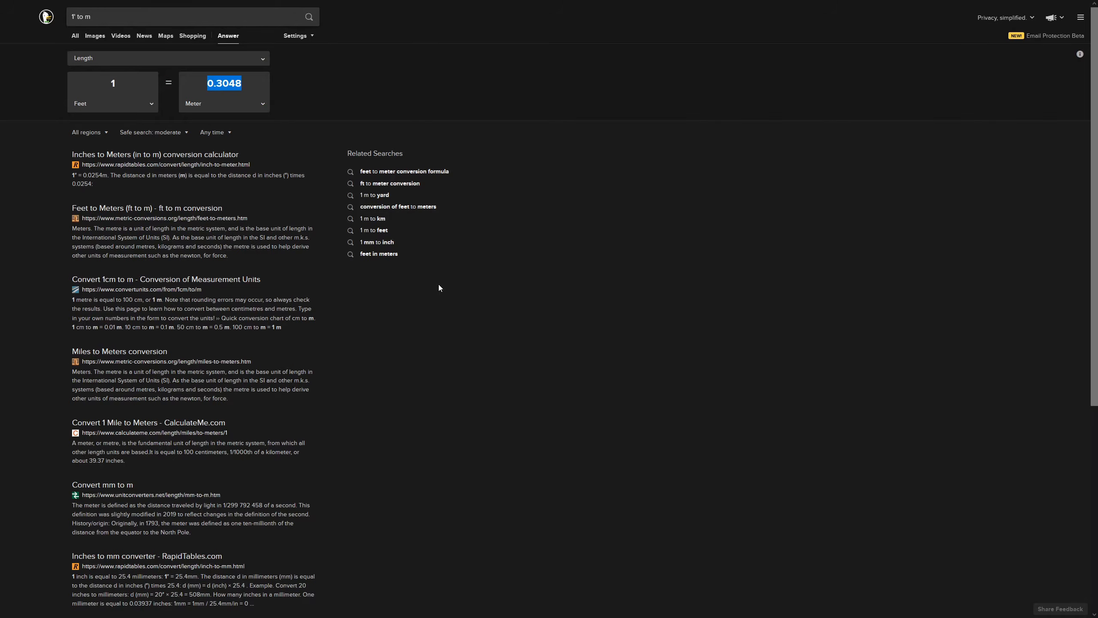
right_click(223, 84)
left_click(245, 137)
key("alt+Tab")
Nudge the window up about 0.001 m along Z to make its top flush with the wall's top edge
key("g")
key("z")
key("shift")
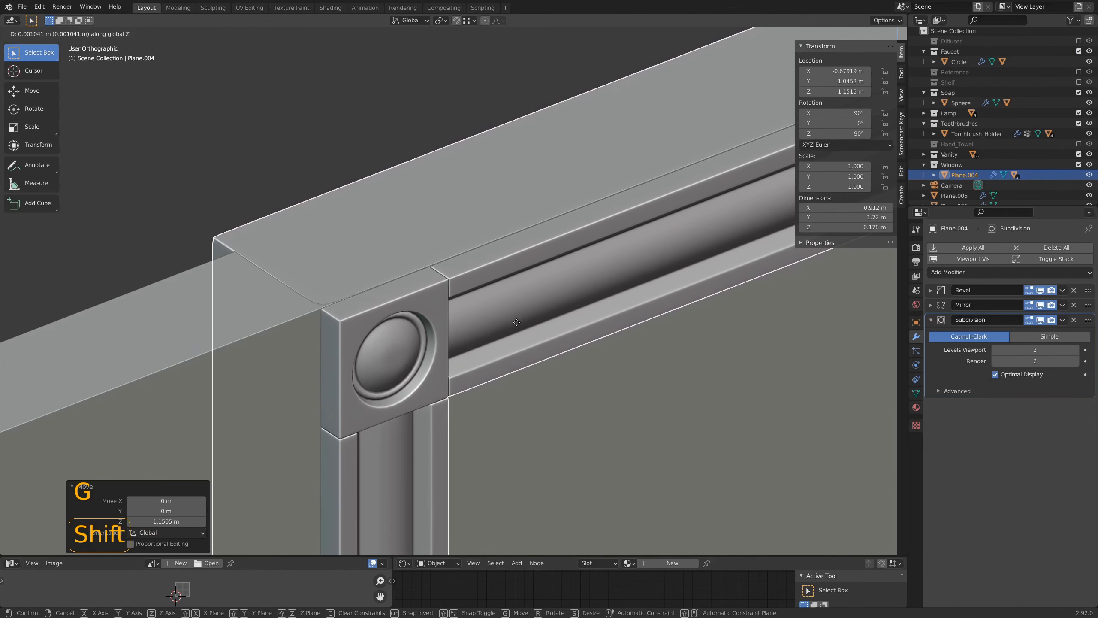
left_click(516, 321)
Lower the window by 0.3048 m along Z
scroll(517, 321, "down", 6)
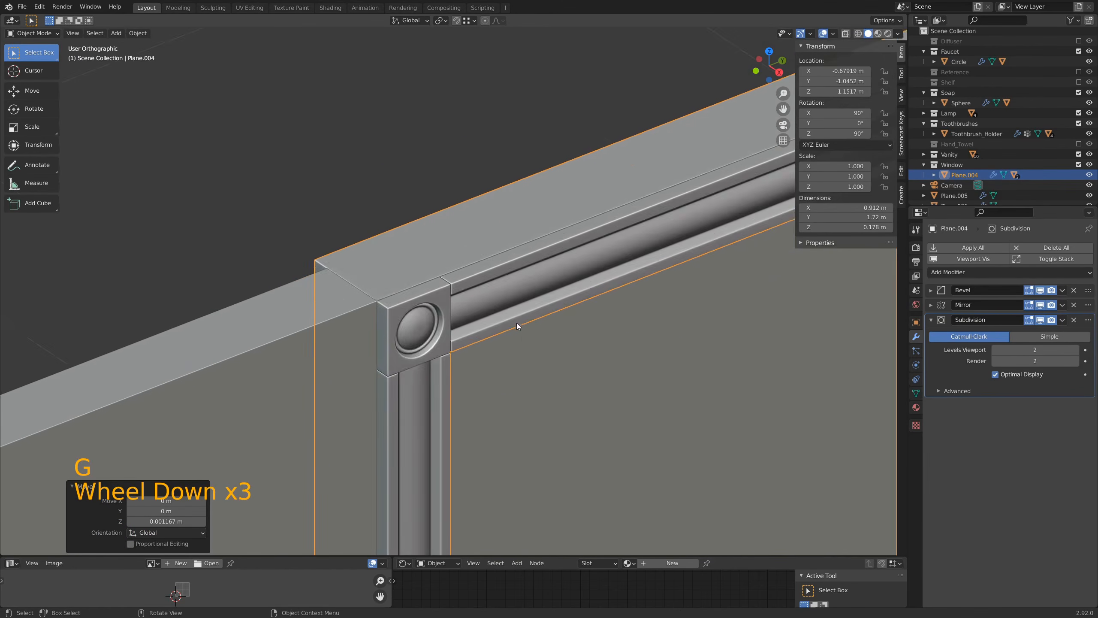
key("z")
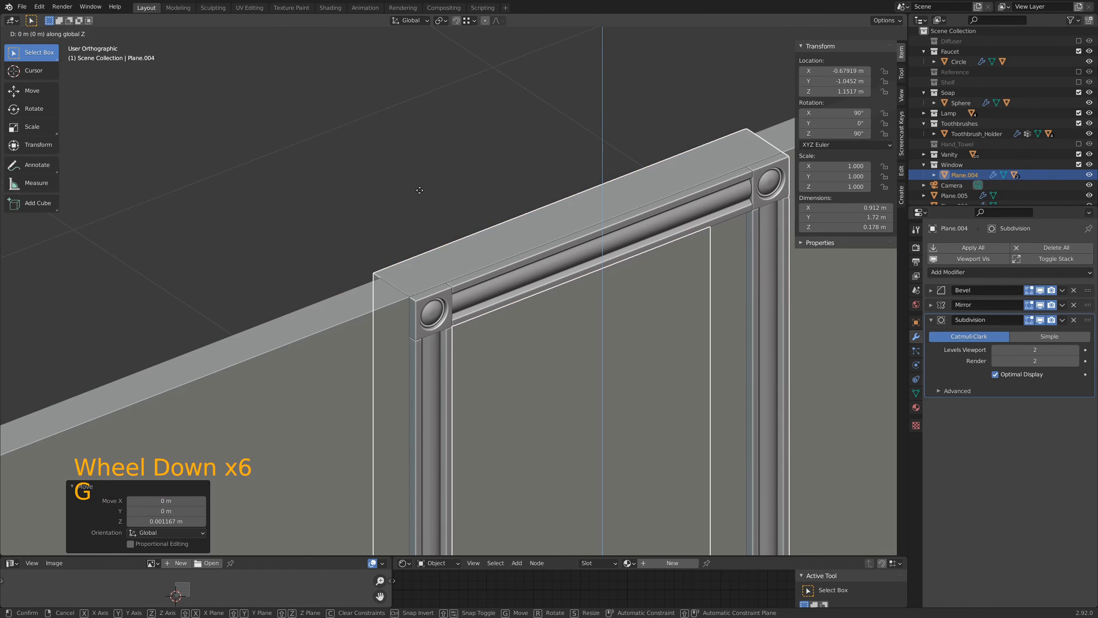
type("-0.3048")
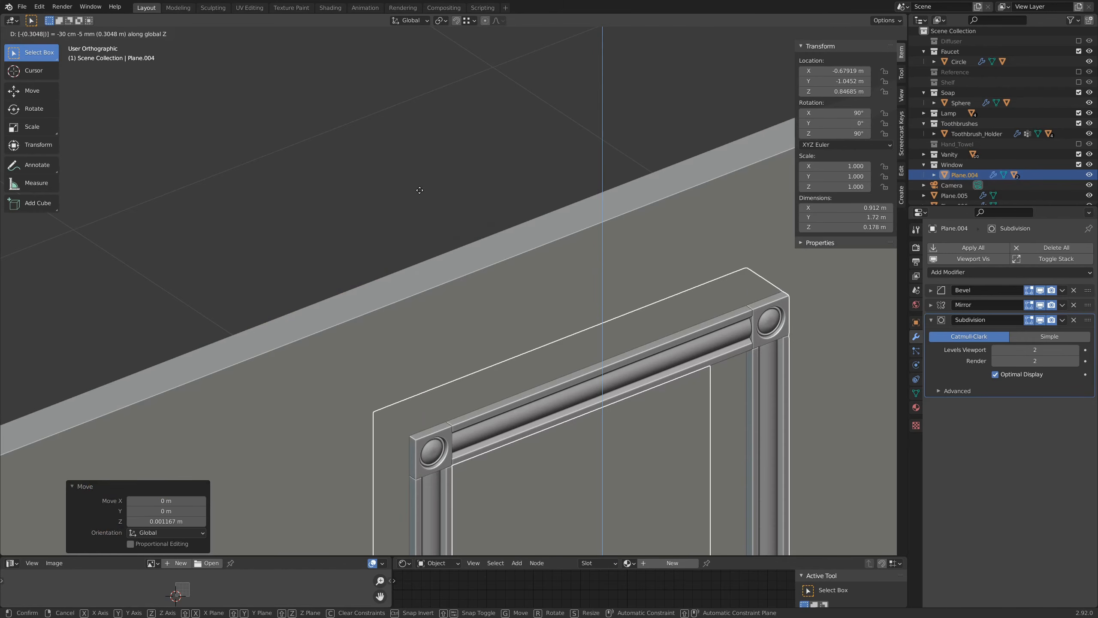
key("Return")
Snap the 3D cursor to the origin of the selected window
scroll(427, 378, "down", 7)
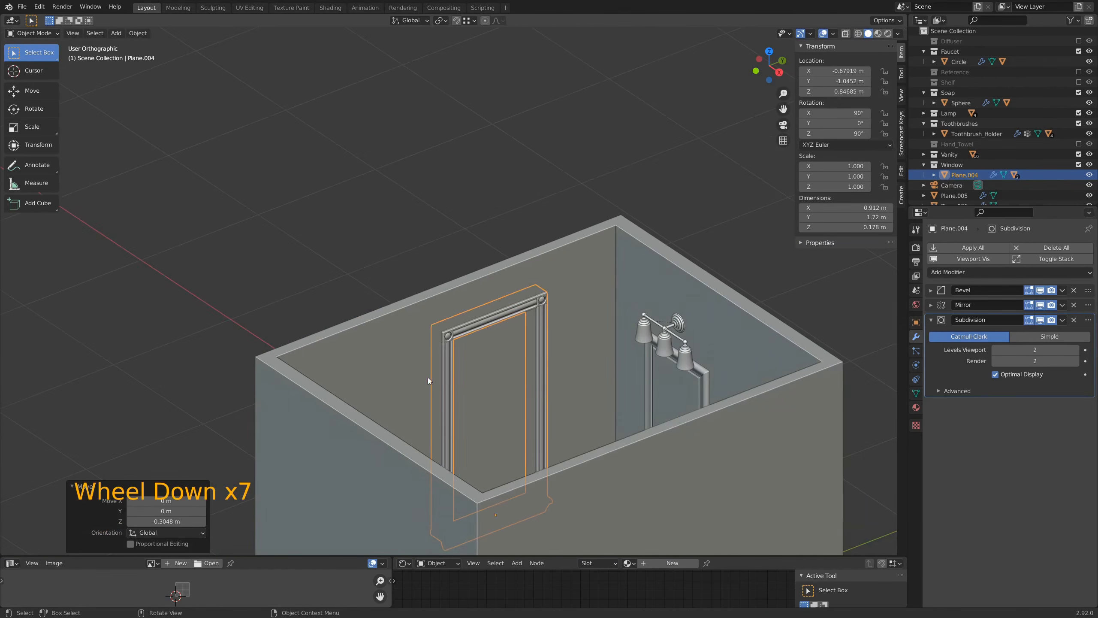
middle_click_drag(427, 378, 593, 369)
scroll(577, 421, "up", 3)
middle_click_drag(585, 471, 555, 265, "shift")
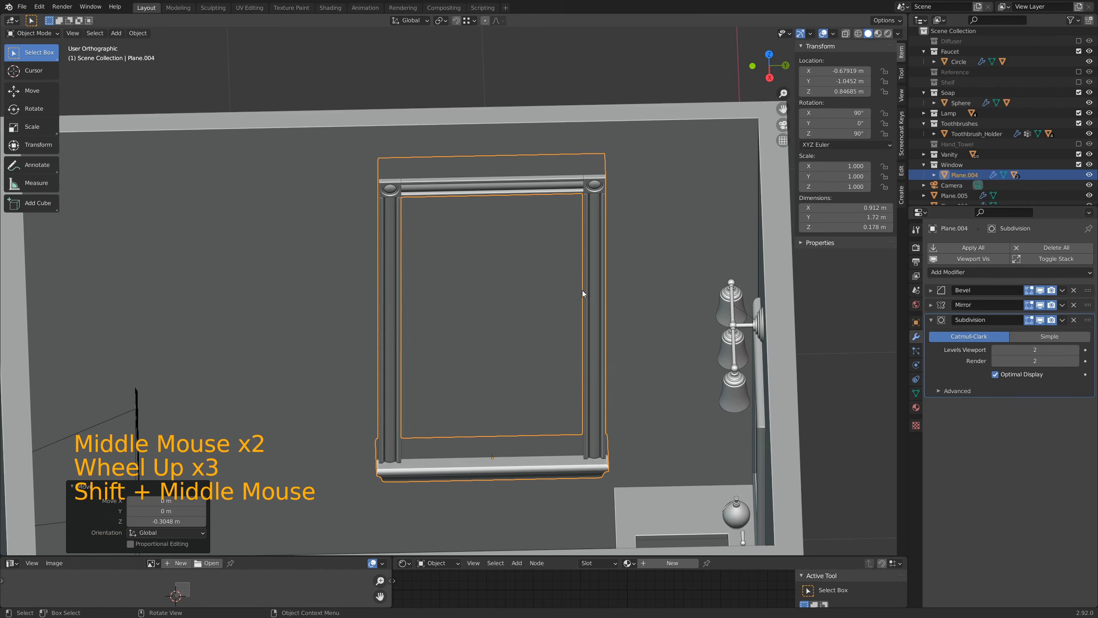
key("shift")
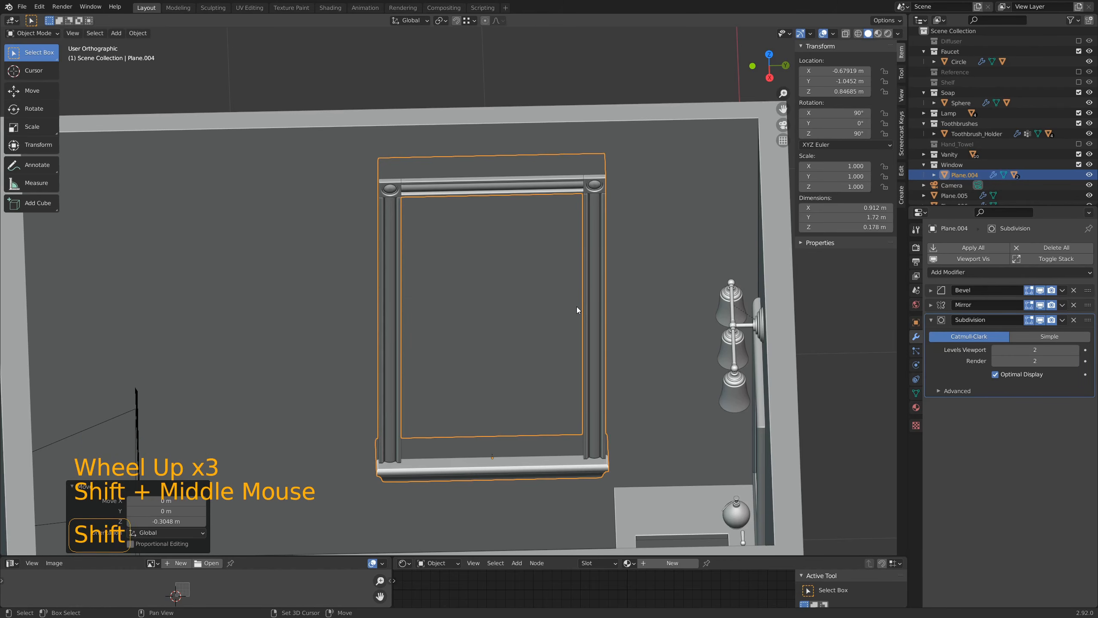
key("shift+s")
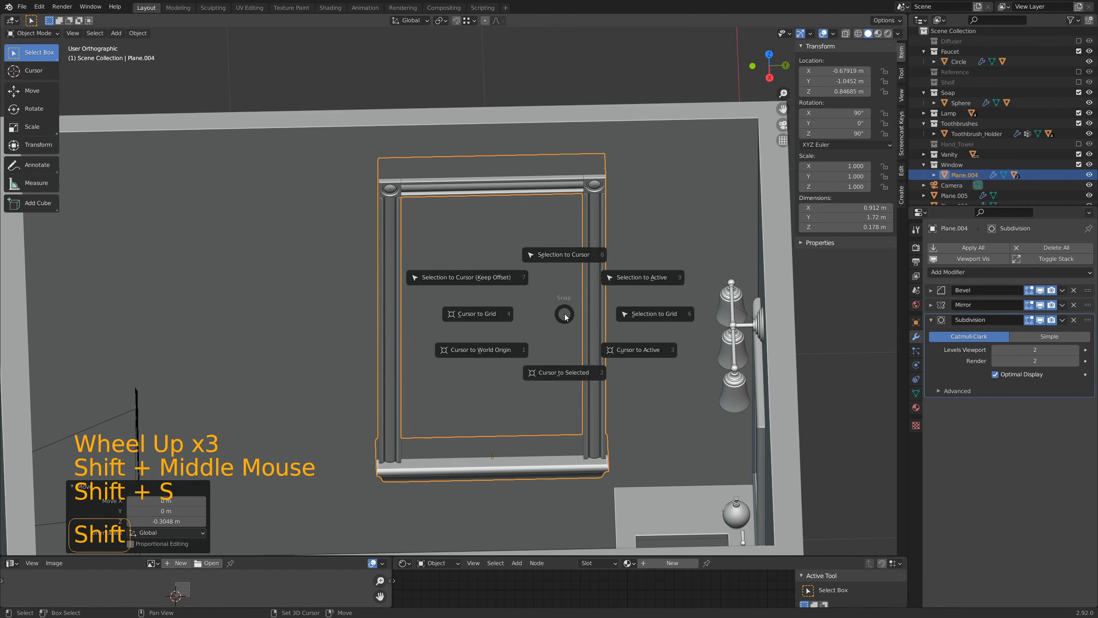
left_click(568, 375)
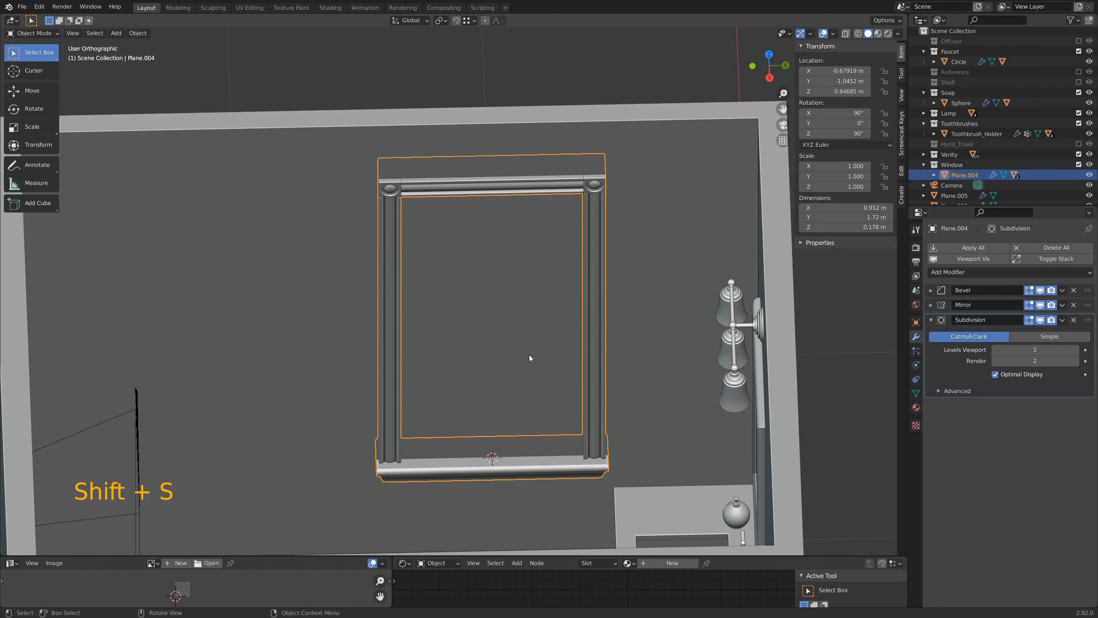
Add a cube at the 3D cursor and scale it uniformly to about 0.404, roughly 0.81 m per side
key("shift+a")
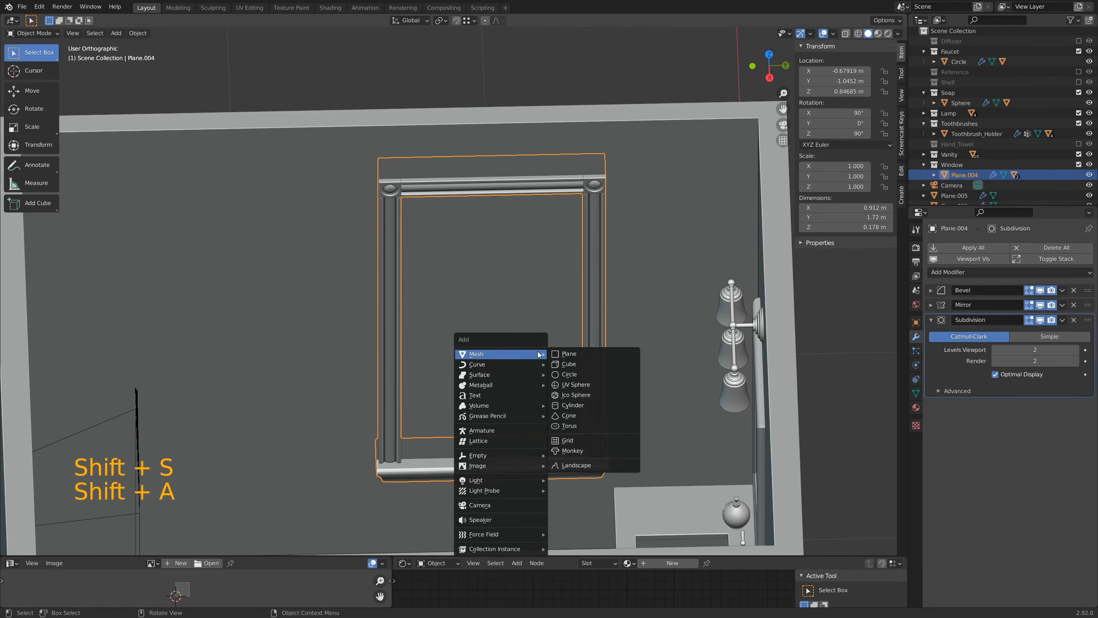
left_click(583, 365)
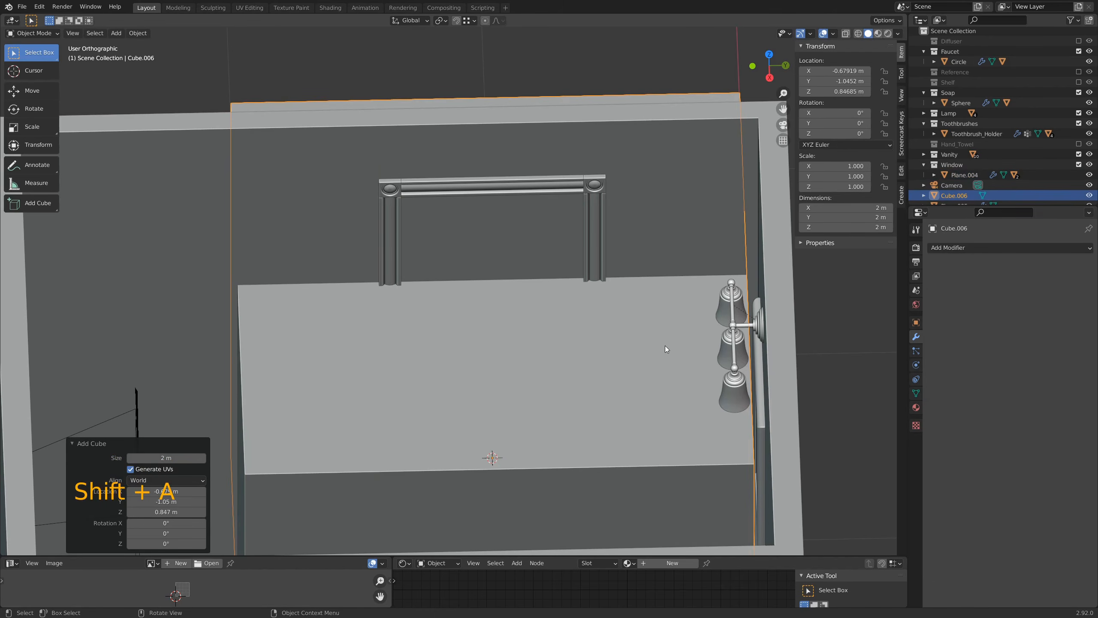
key("s")
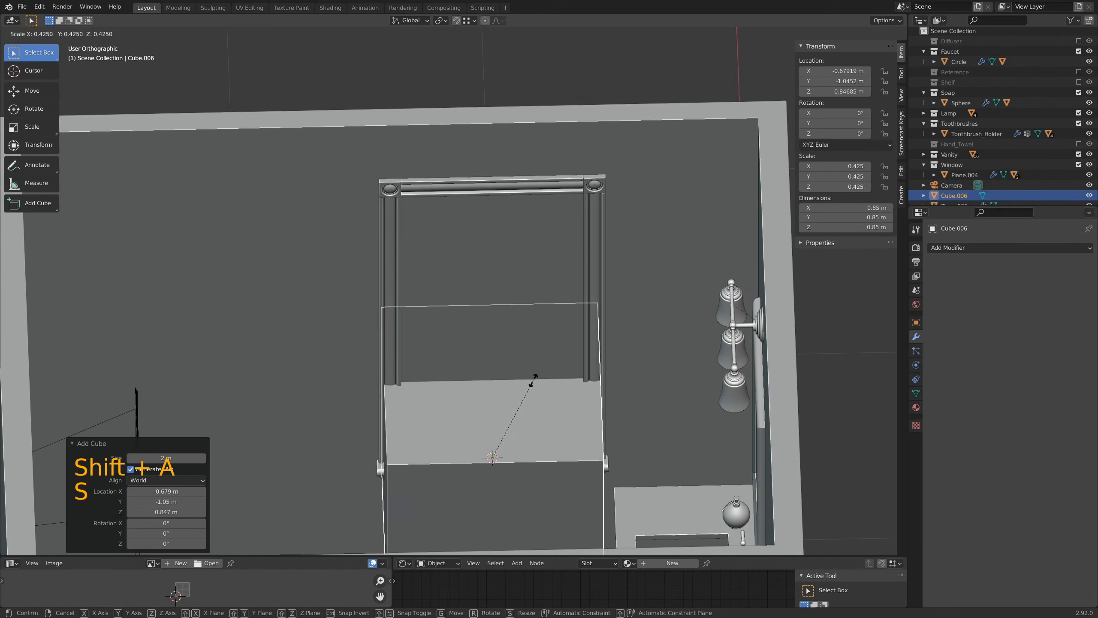
left_click(528, 382)
Raise the cube about 0.8 m along Z to centre it vertically on the window opening
middle_click_drag(524, 415, 564, 415)
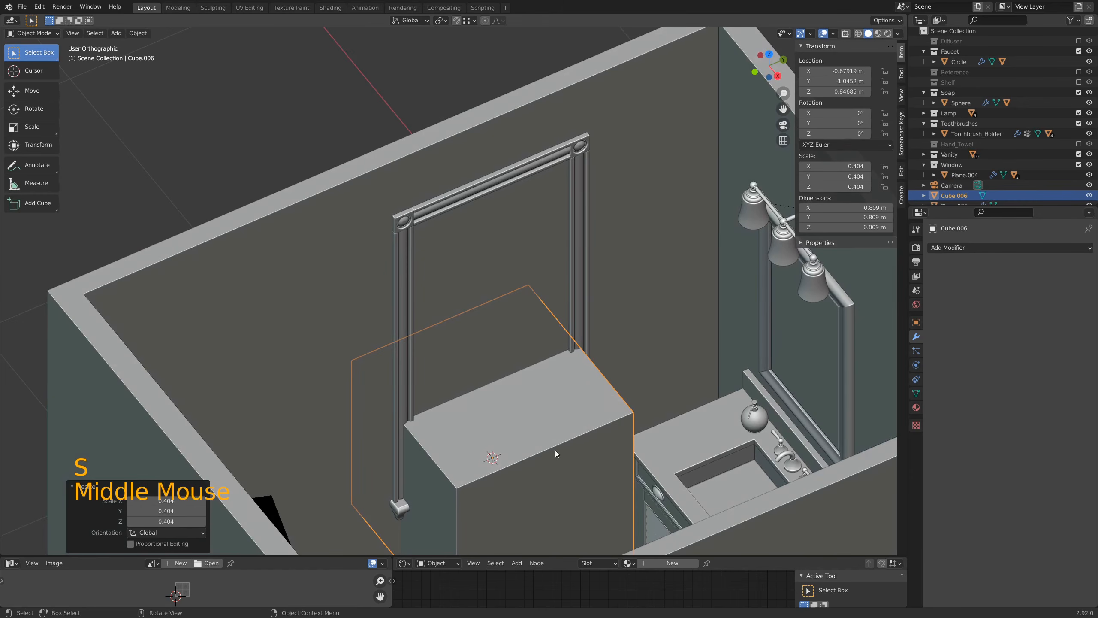
middle_click_drag(509, 464, 493, 372, "shift")
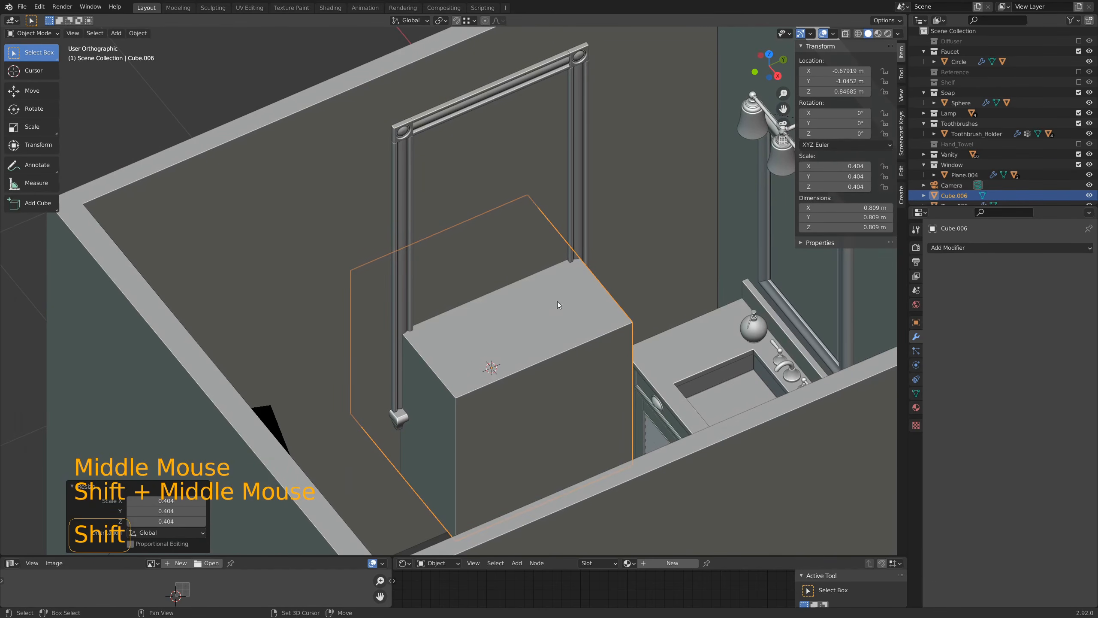
middle_click_drag(558, 302, 534, 379, "shift")
middle_click_drag(607, 388, 554, 361)
key("g")
key("z")
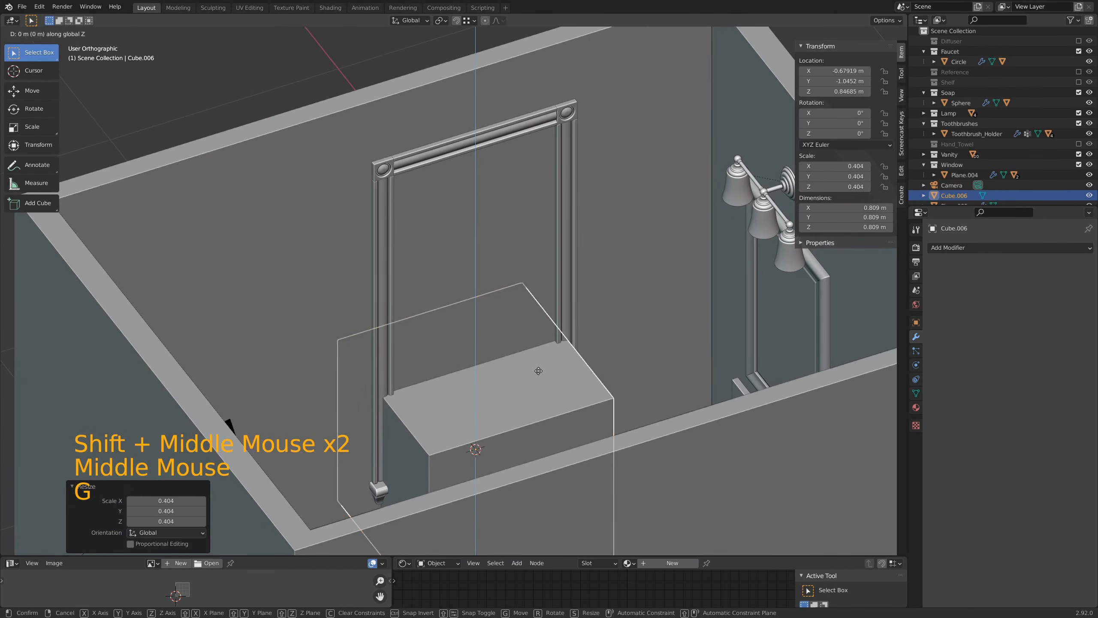
left_click(532, 216)
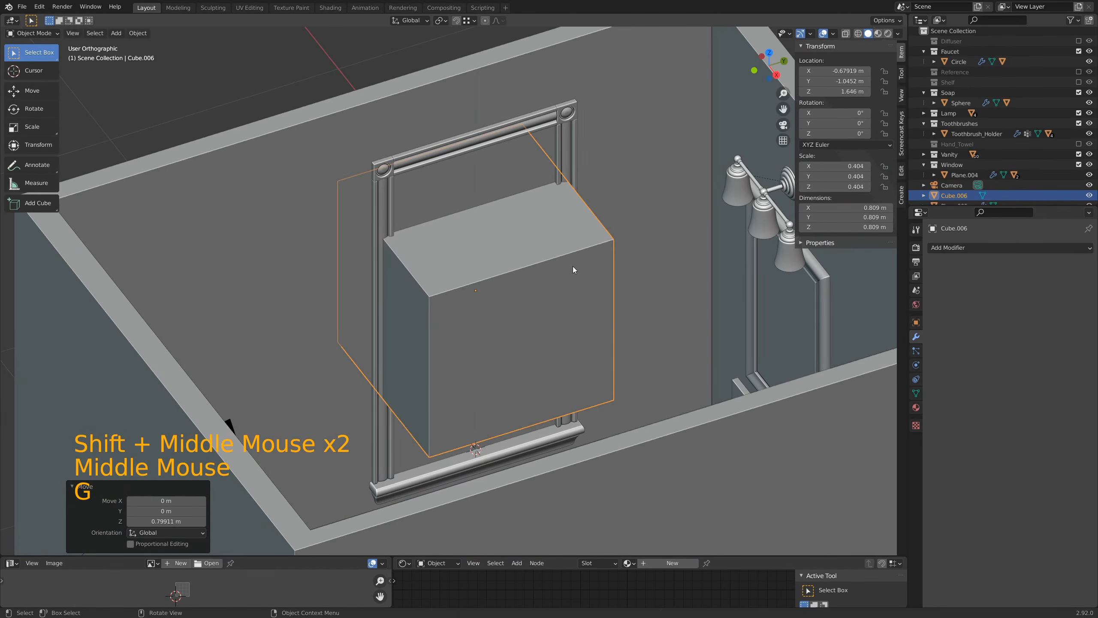
Stretch the cube along Z by a factor of about 1.86, to a height of about 1.5 m
key("s")
key("z")
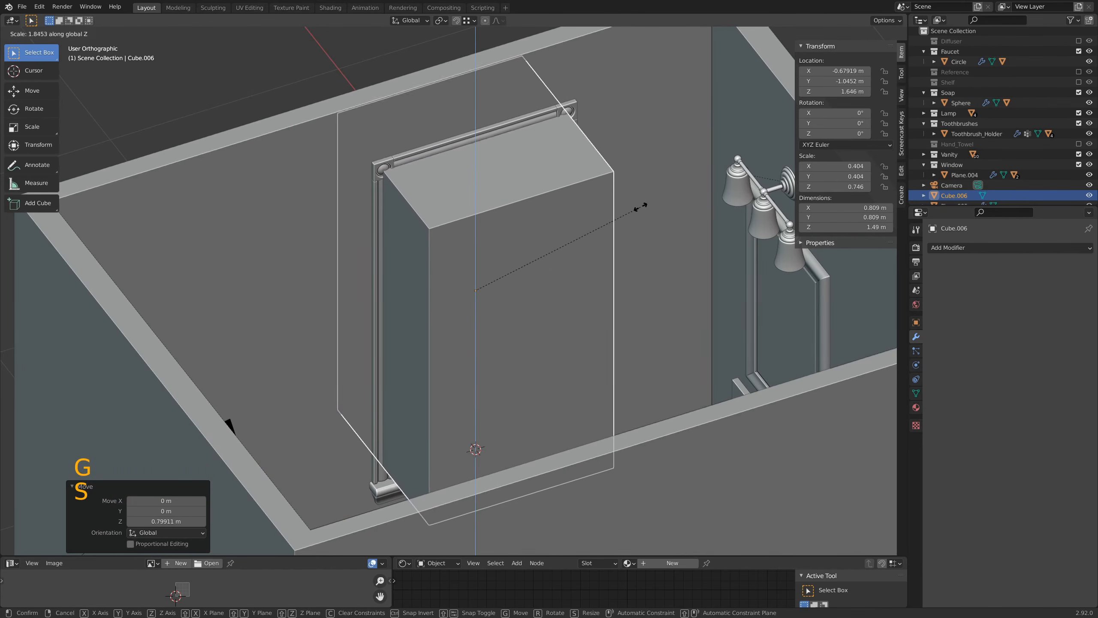
left_click(642, 209)
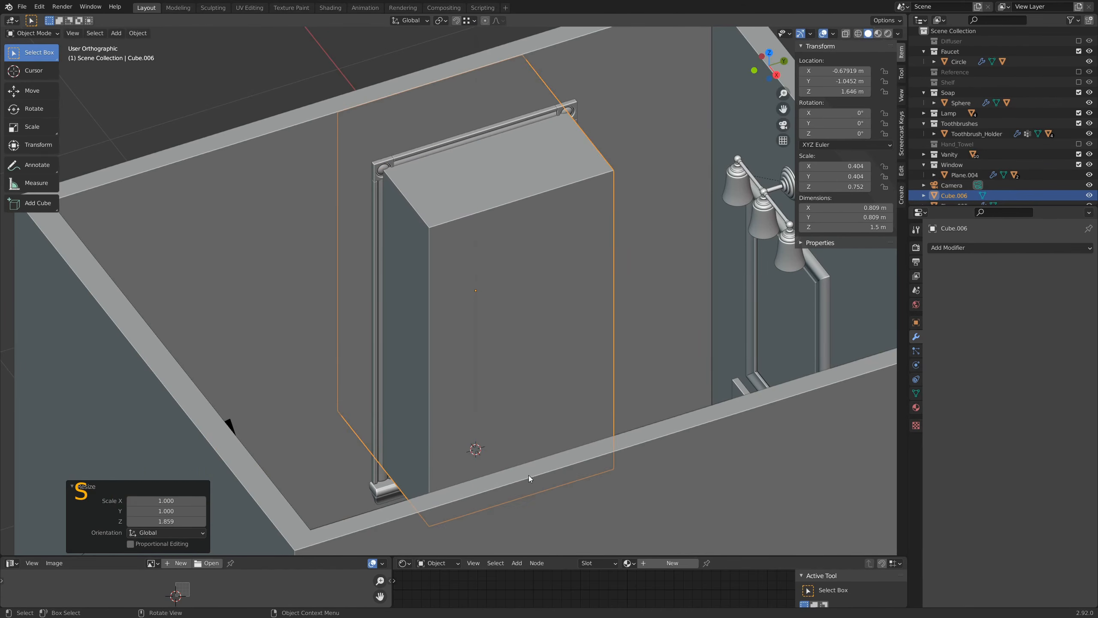
Lower the cube's bottom face about 0.08 m along Z to reach the window sill, making the cube about 1.58 m tall
key("shift+z")
key("Tab")
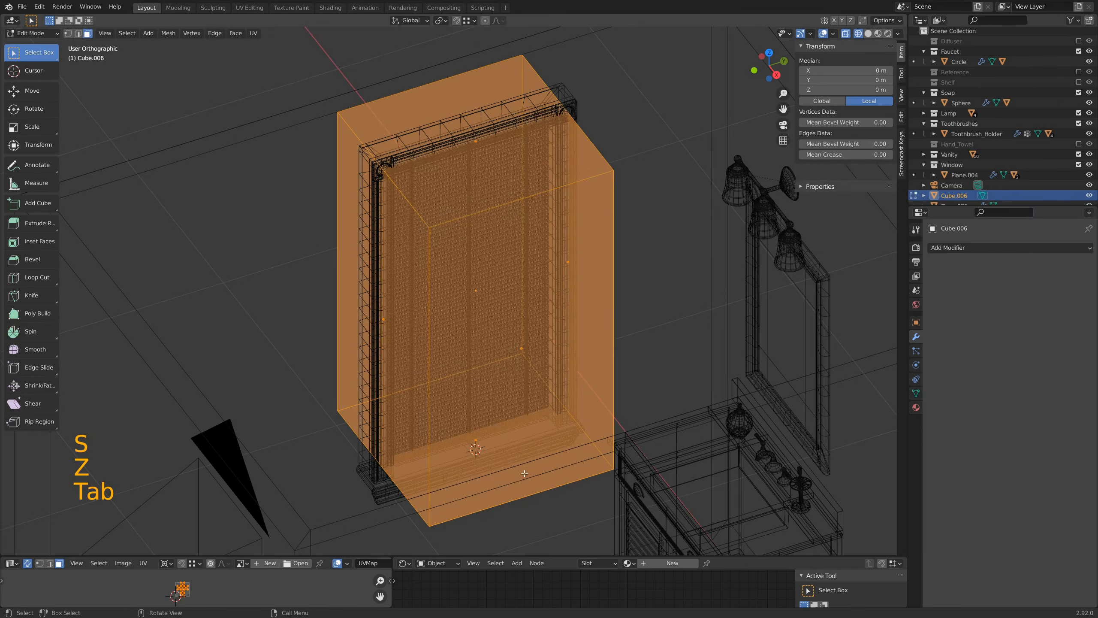
left_click(484, 439)
middle_click_drag(503, 478, 575, 367, "shift")
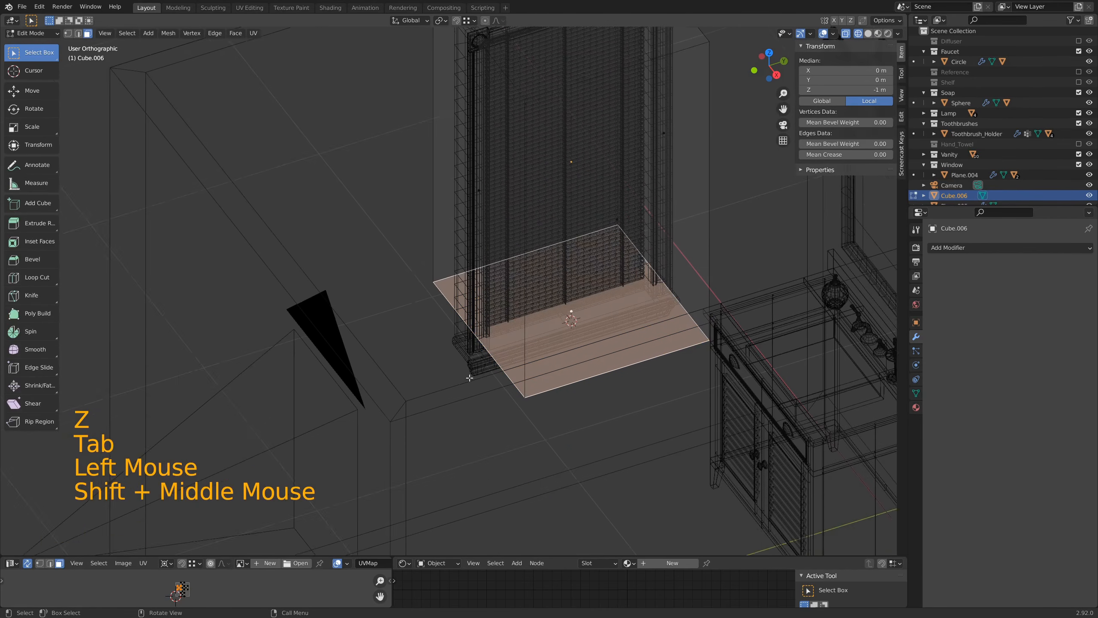
scroll(508, 404, "up", 3)
key("KP_3")
scroll(527, 398, "up", 3)
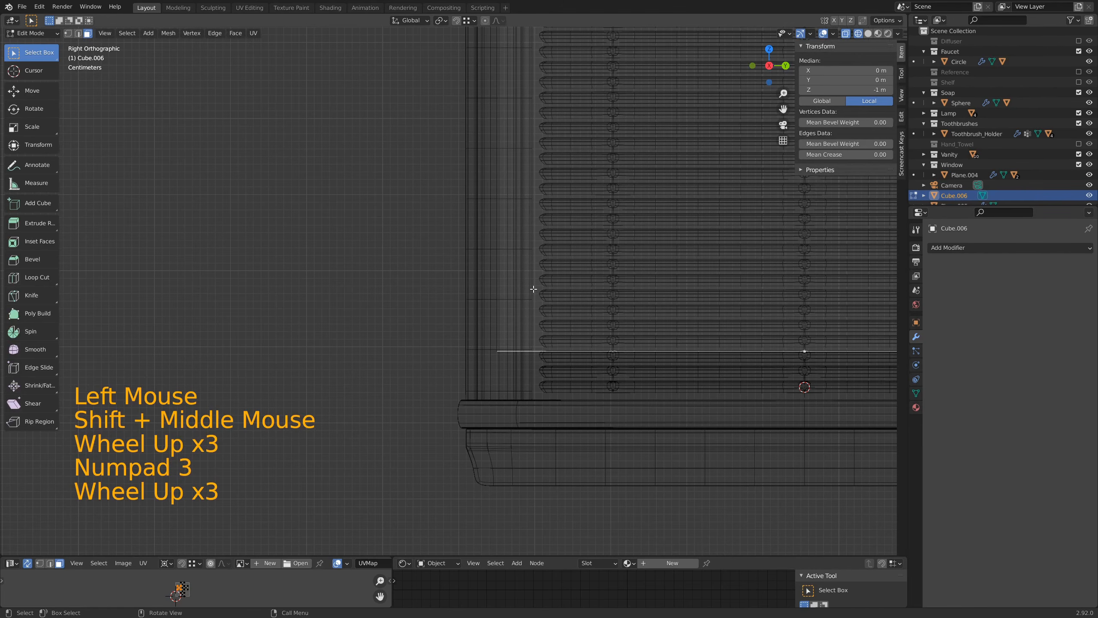
key("g")
key("z")
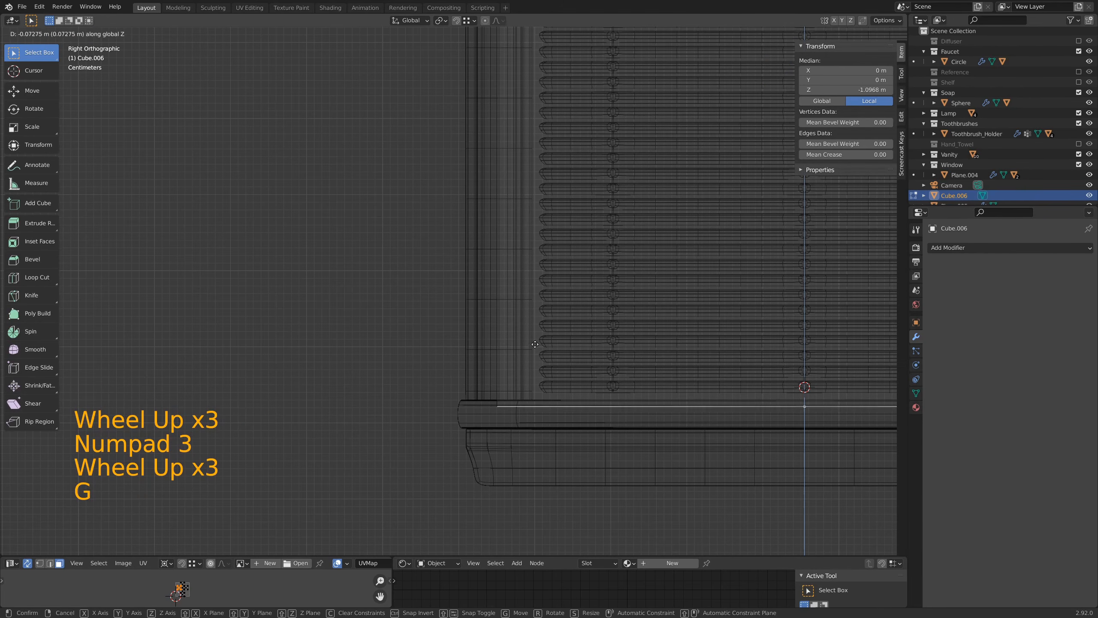
left_click(535, 350)
scroll(541, 255, "down", 5)
key("Tab")
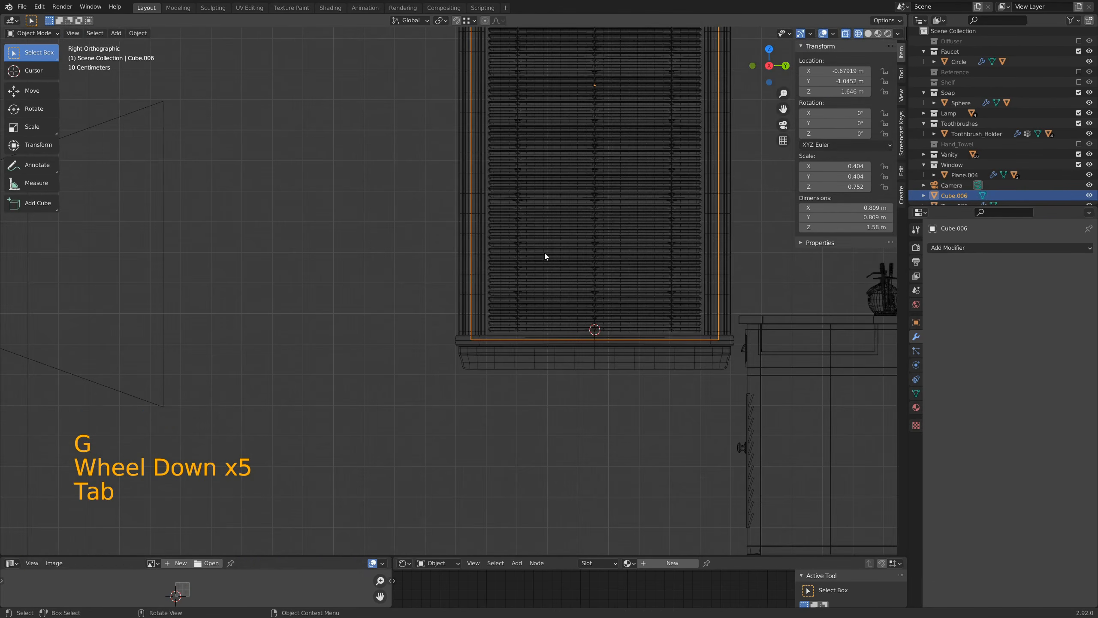
Return to solid shading and apply the cube's rotation and scale
scroll(508, 209, "down", 7)
mouse_move(508, 209)
middle_mouse_down()
mouse_move(534, 286)
mouse_move(527, 171)
mouse_move(516, 221)
middle_mouse_up()
key("z")
scroll(508, 242, "up", 3)
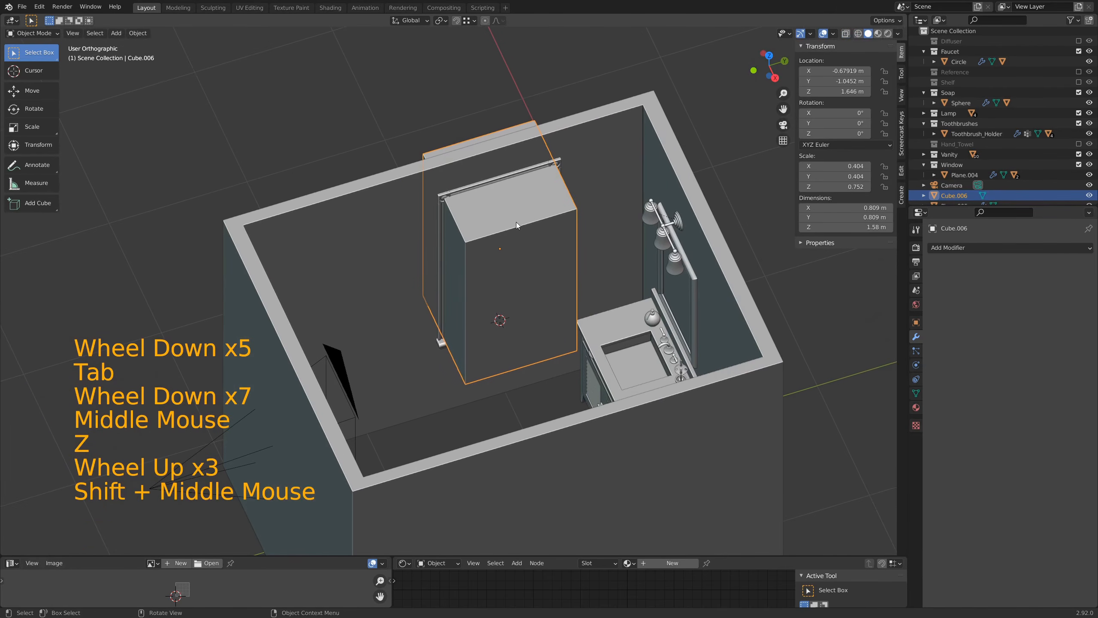
key("ctrl+a")
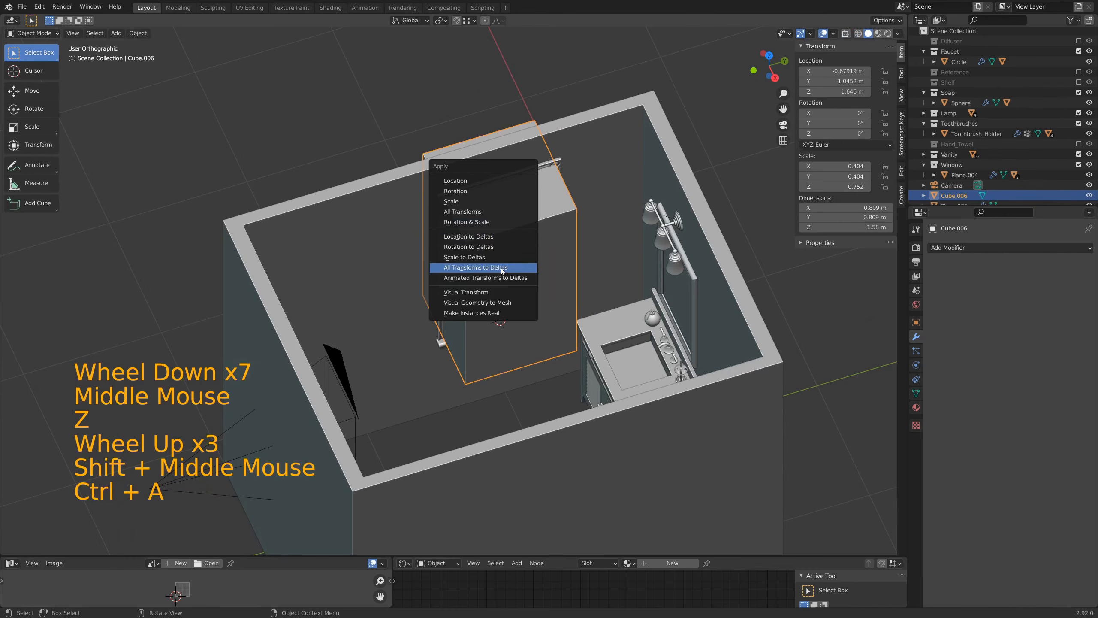
left_click(493, 222)
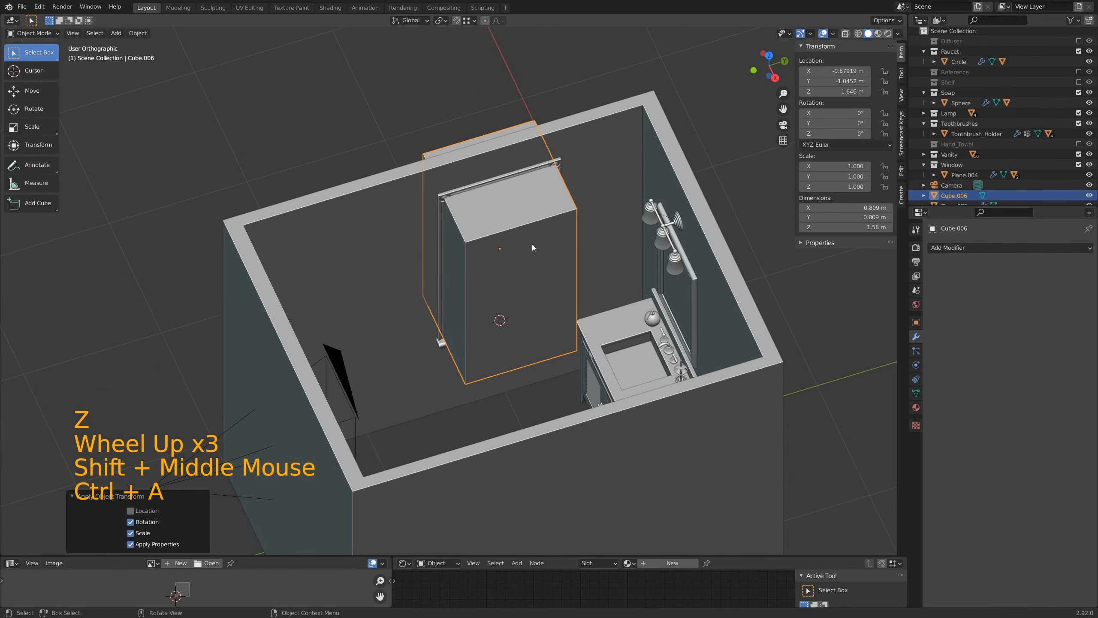
Apply the rotation and scale of the room walls object
left_click(607, 185)
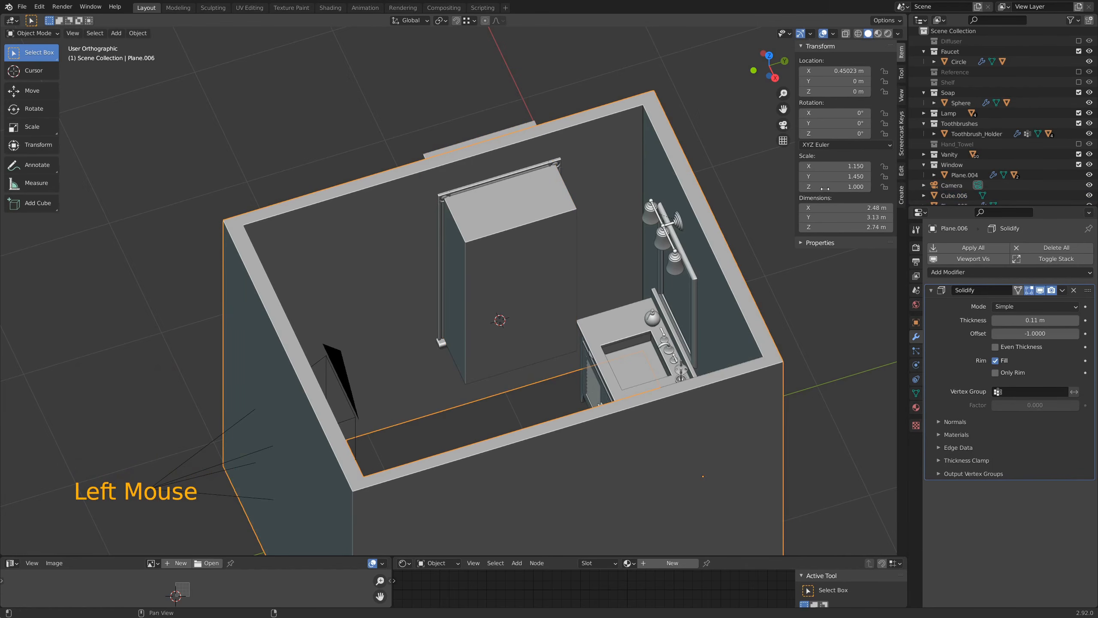
key("ctrl")
key("ctrl+a")
left_click(623, 192)
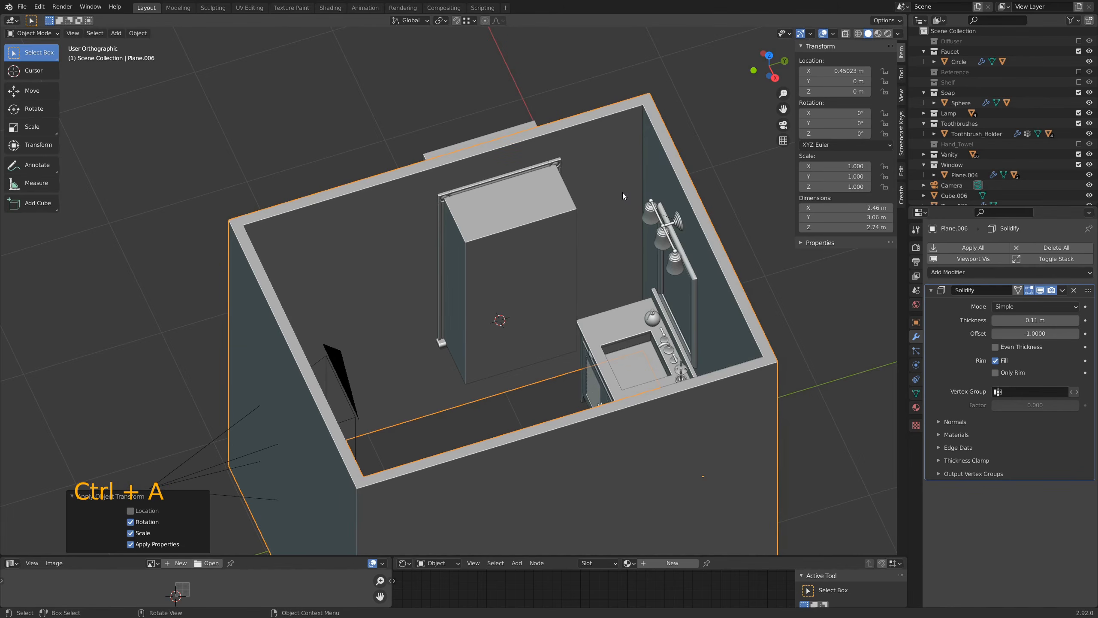
Add a Boolean modifier to the room walls after the Solidify modifier
scroll(555, 229, "up", 3)
middle_click_drag(464, 177, 562, 184)
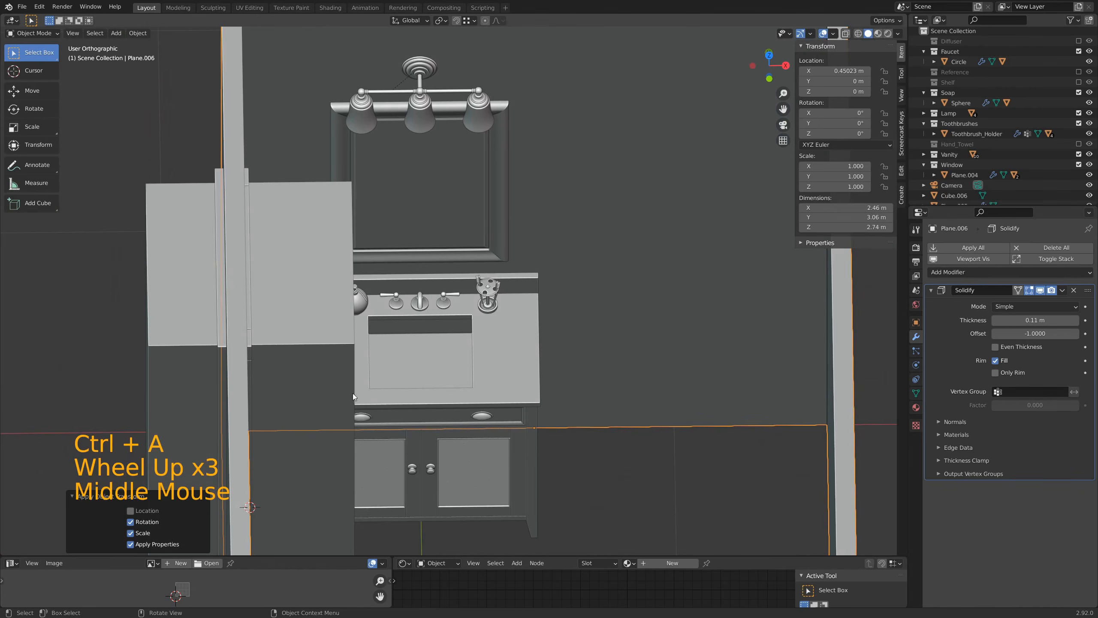
middle_click_drag(353, 394, 555, 269, "shift")
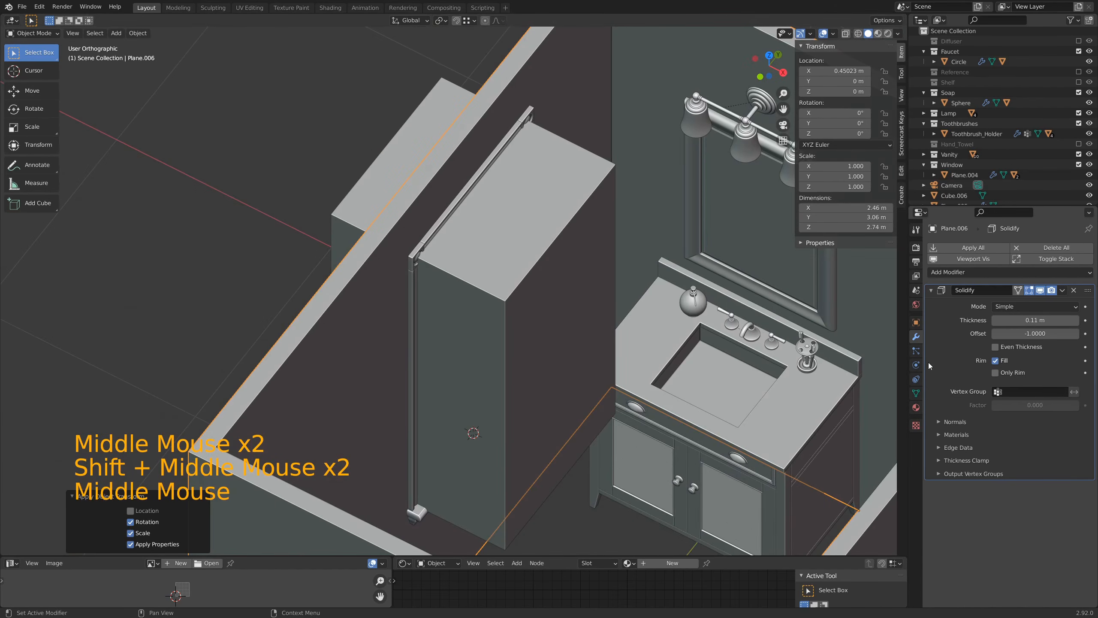
left_click(931, 290)
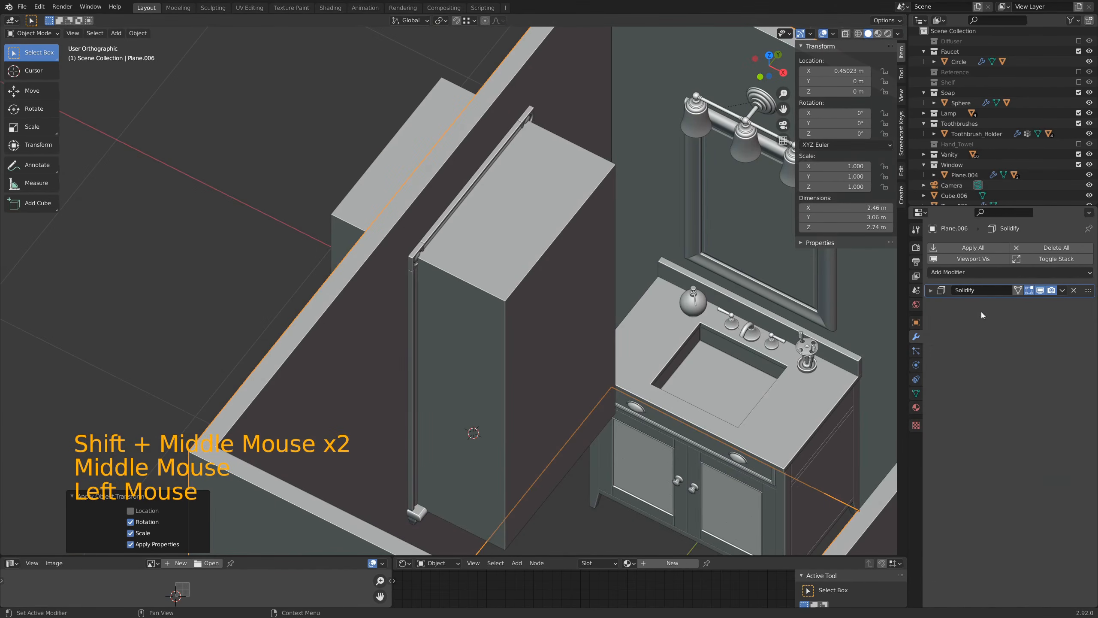
left_click(999, 271)
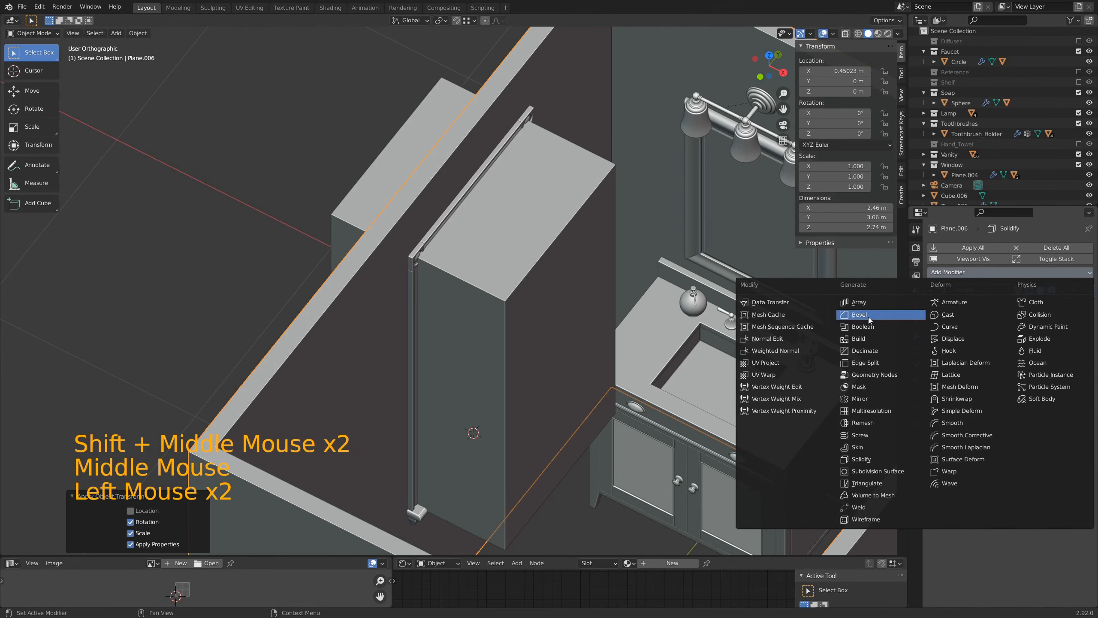
left_click(869, 329)
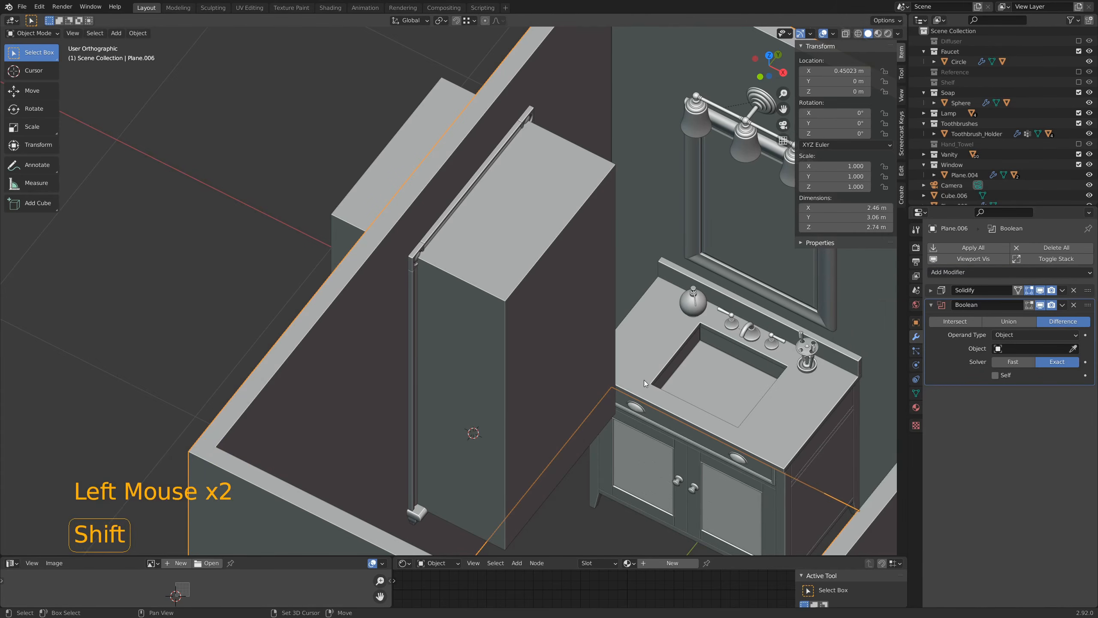
Set the window-sized cube as the object of the walls' Boolean Difference modifier
middle_click_drag(735, 303, 551, 350, "shift")
scroll(600, 281, "down", 3)
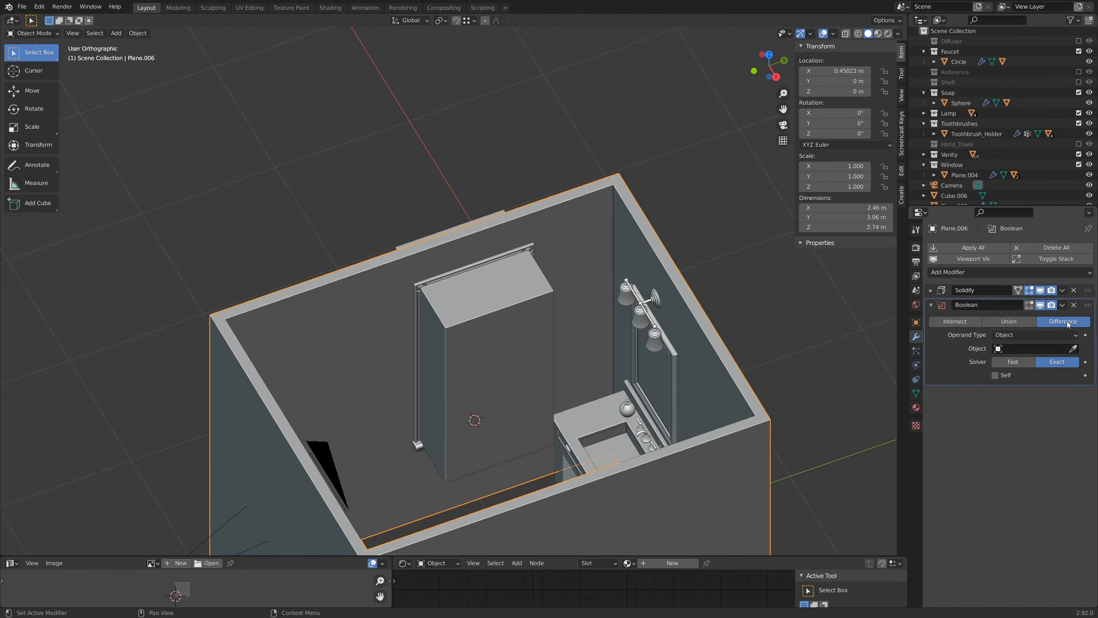
left_click(1074, 349)
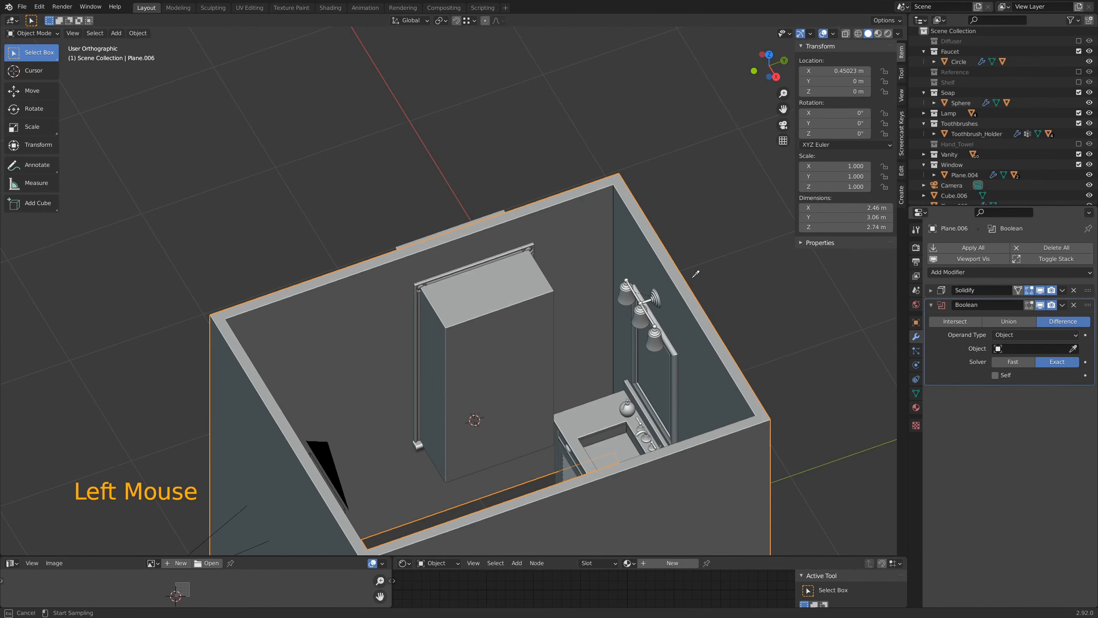
left_click(513, 294)
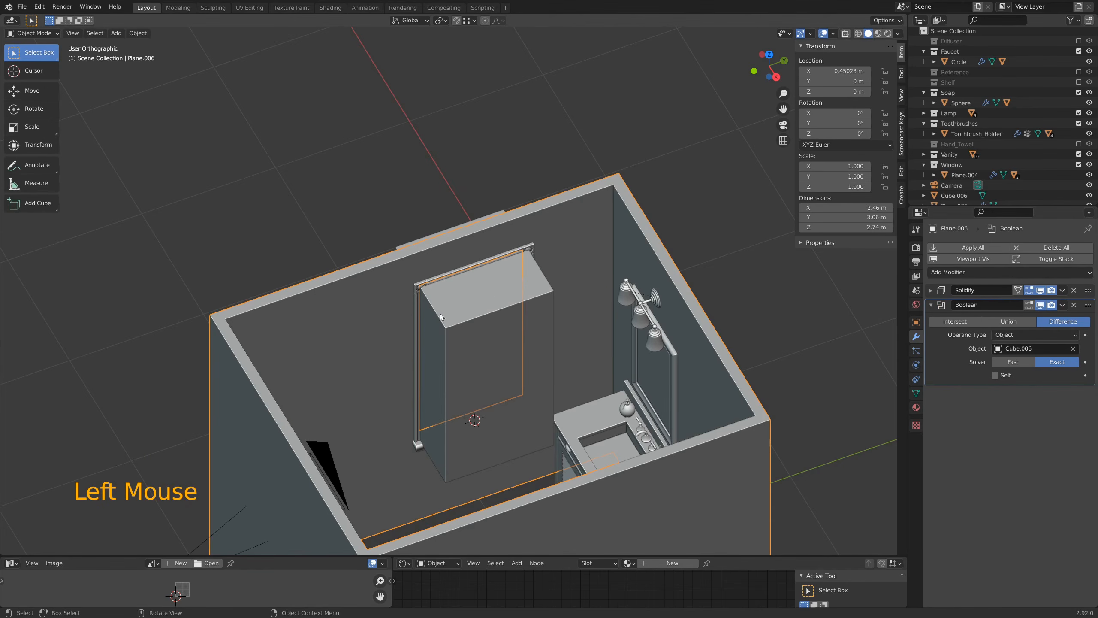
middle_click_drag(441, 316, 500, 224)
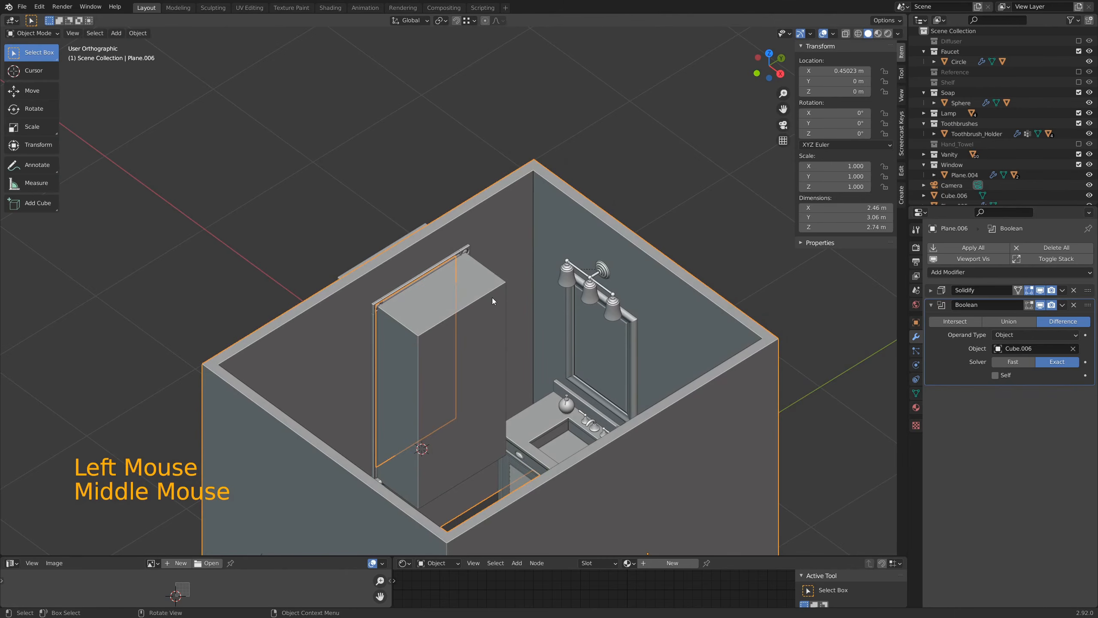
Hide the cutter cube to inspect the window opening in the wall
left_click(481, 295)
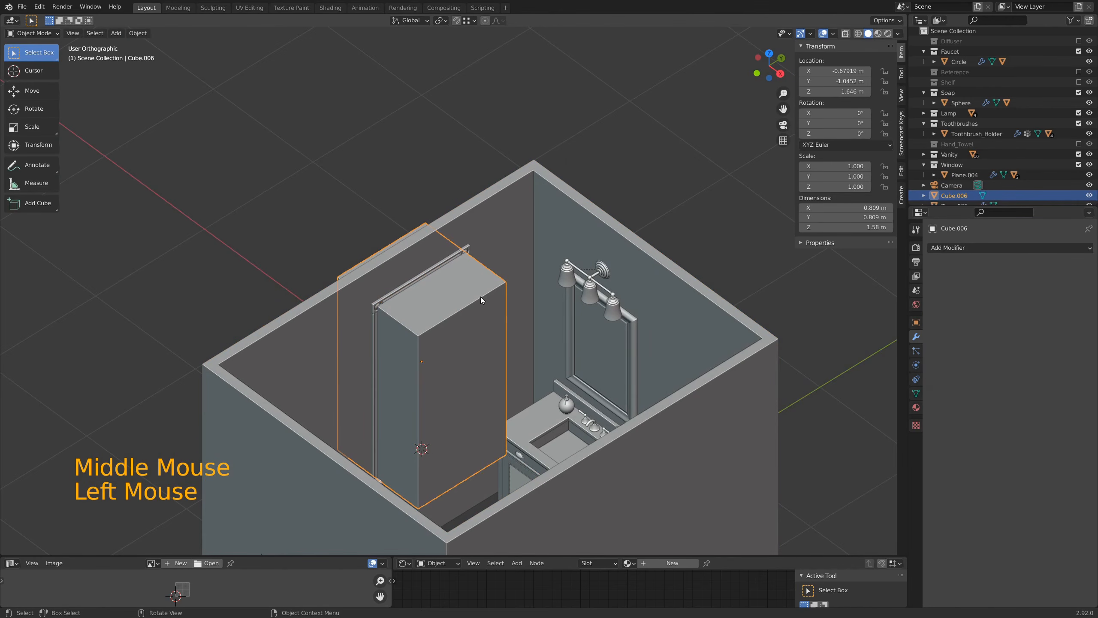
key("h")
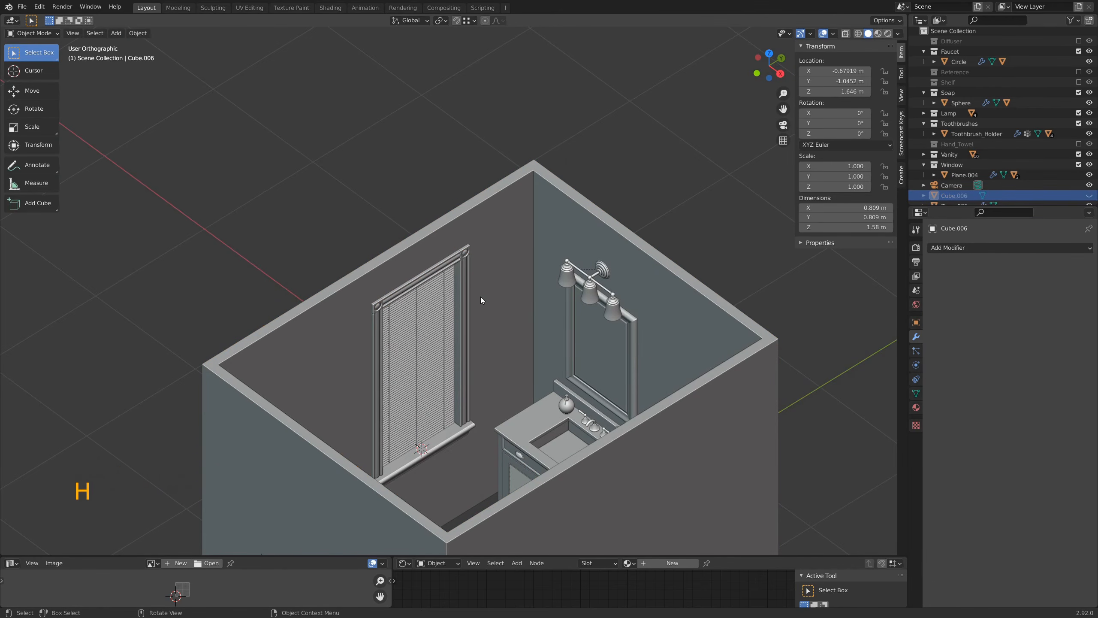
middle_click_drag(551, 311, 531, 322)
left_click(480, 276)
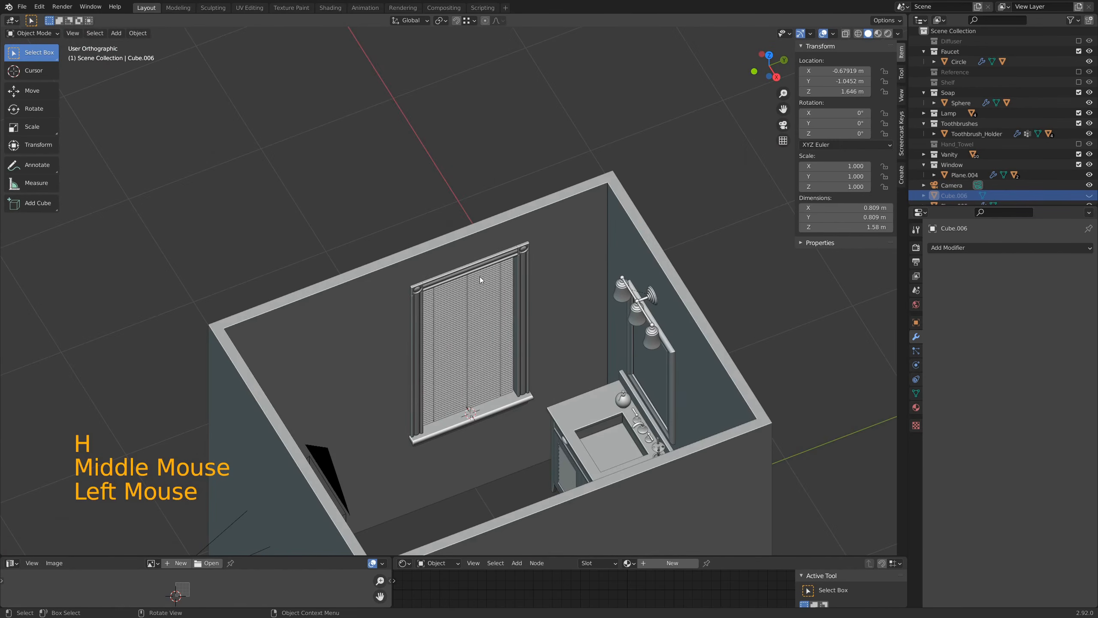
Unhide all hidden objects of the room scene
middle_click_drag(480, 276, 560, 320)
scroll(548, 265, "down", 4)
key("alt+h")
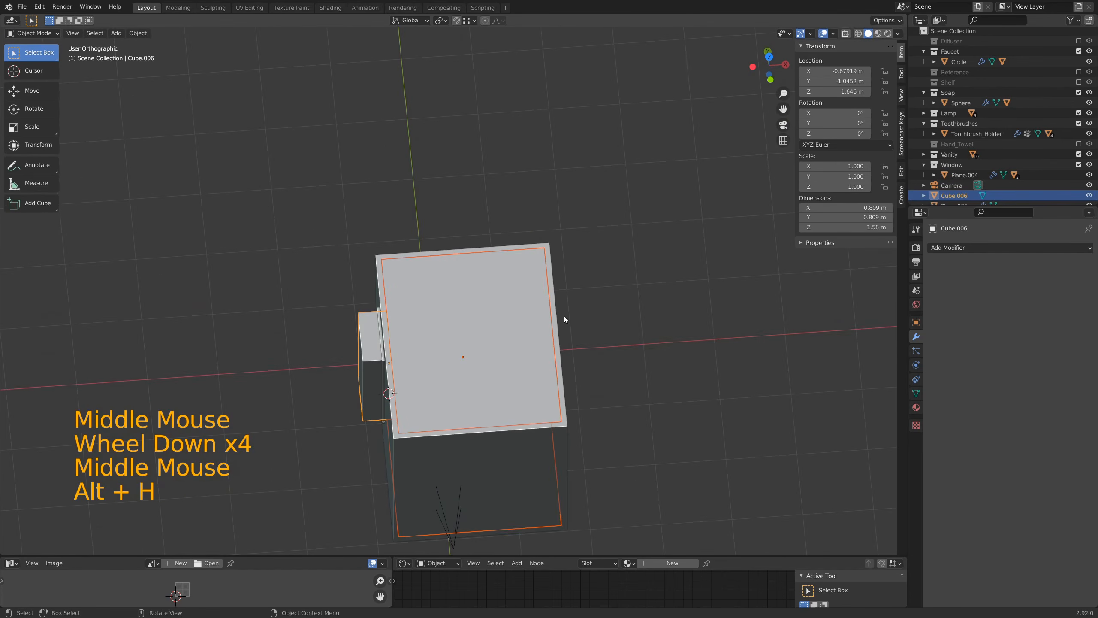
Move the cutter cube into a new collection named Bools
scroll(517, 397, "up", 4)
scroll(498, 397, "up", 1)
left_click(272, 377)
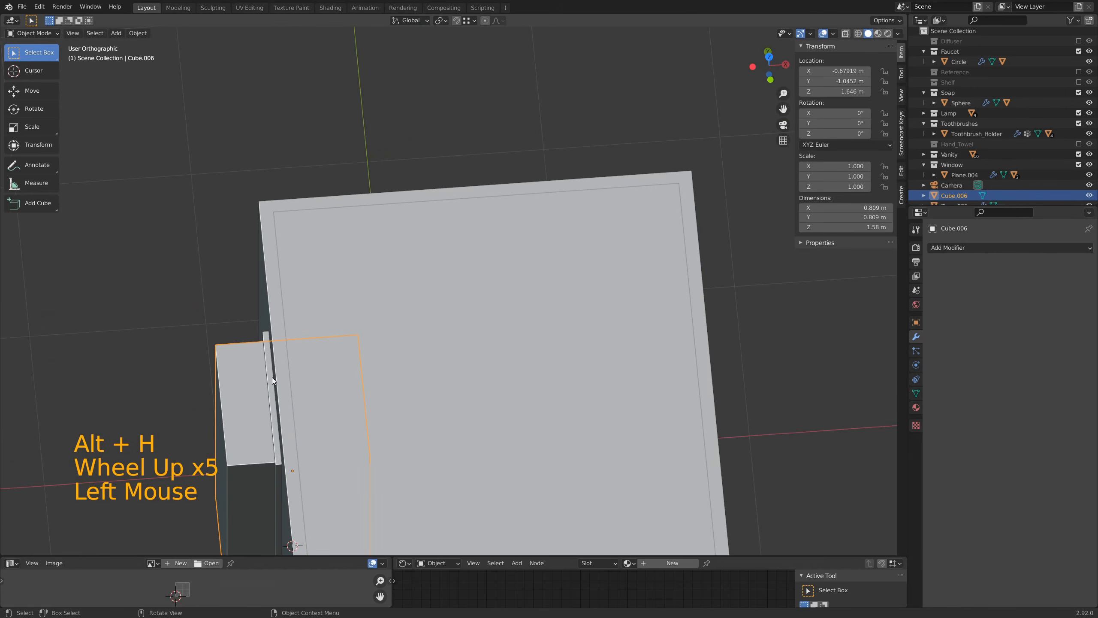
key("m")
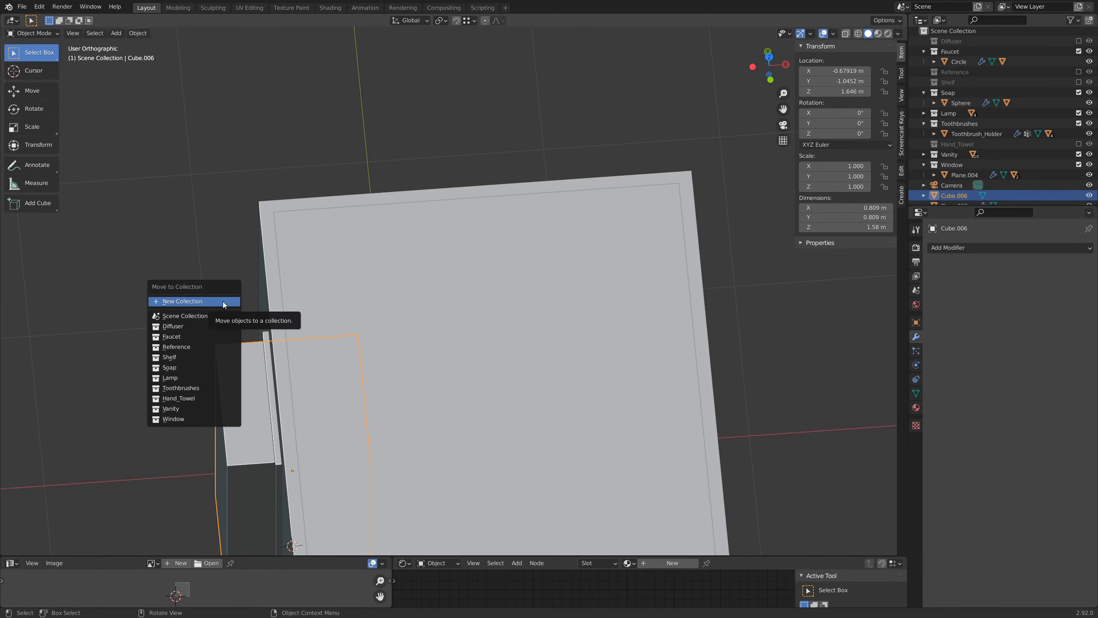
left_click(223, 302)
type("Bools")
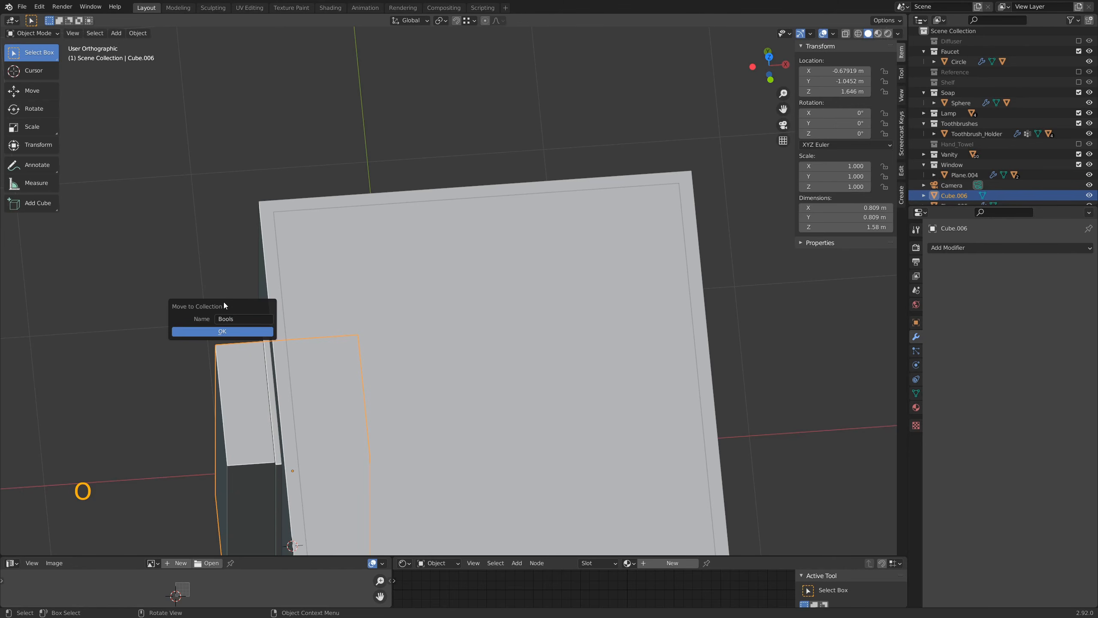
left_click(222, 330)
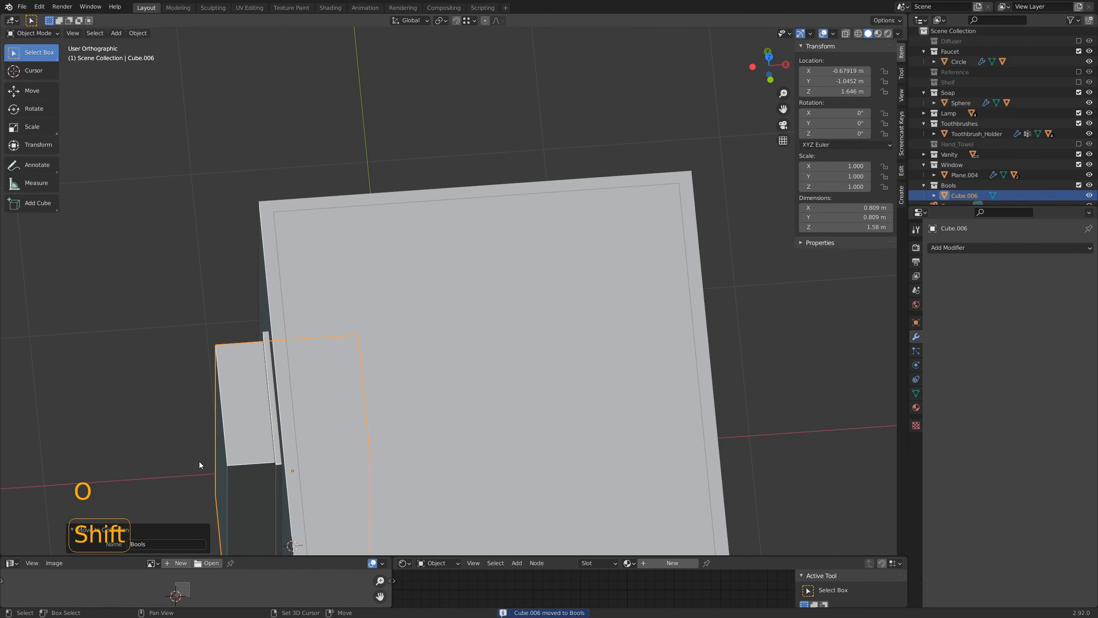
Exclude the Bools collection from the view layer
middle_click_drag(201, 461, 469, 299, "shift")
scroll(1009, 169, "down", 4)
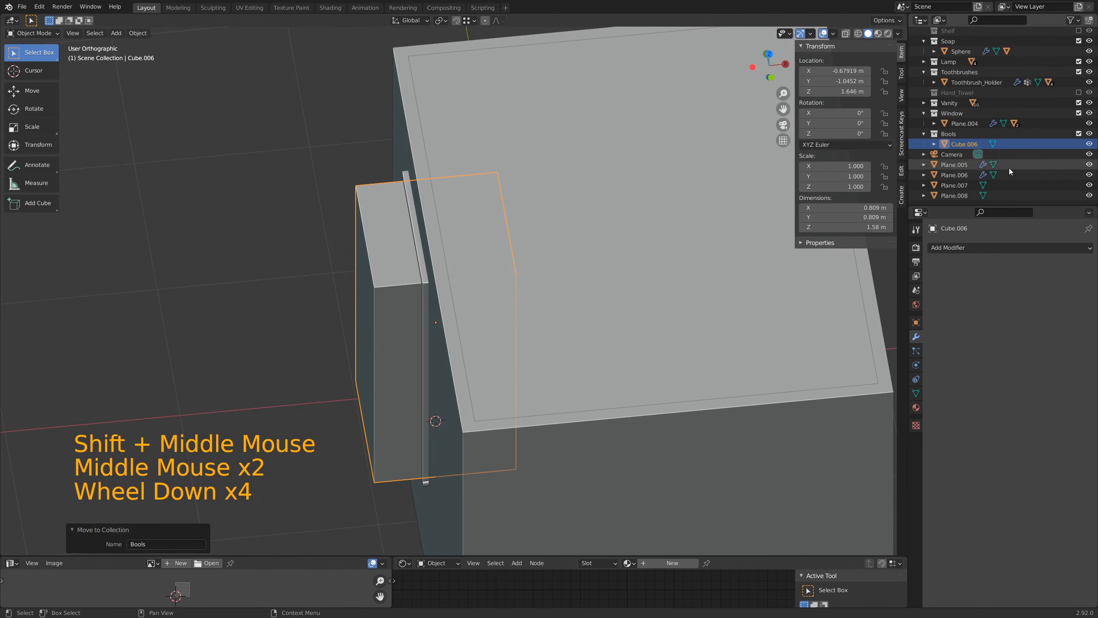
left_click(1079, 134)
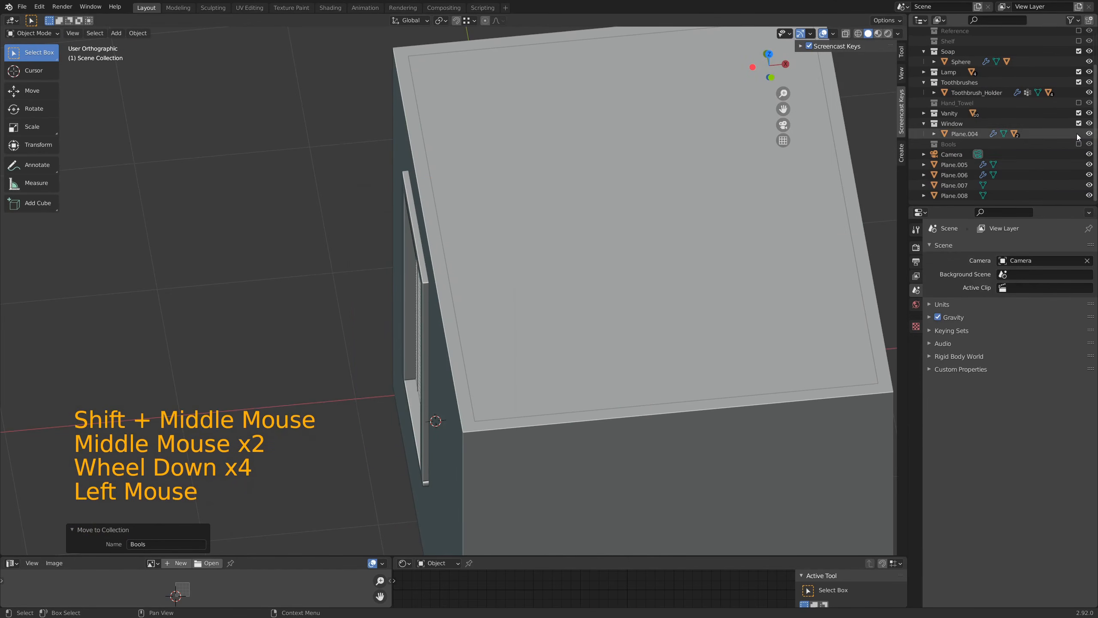
Examine the window, mirror and vanity from inside the closed room in perspective view
middle_click_drag(339, 358, 493, 319)
scroll(448, 382, "up", 4)
key("KP_5")
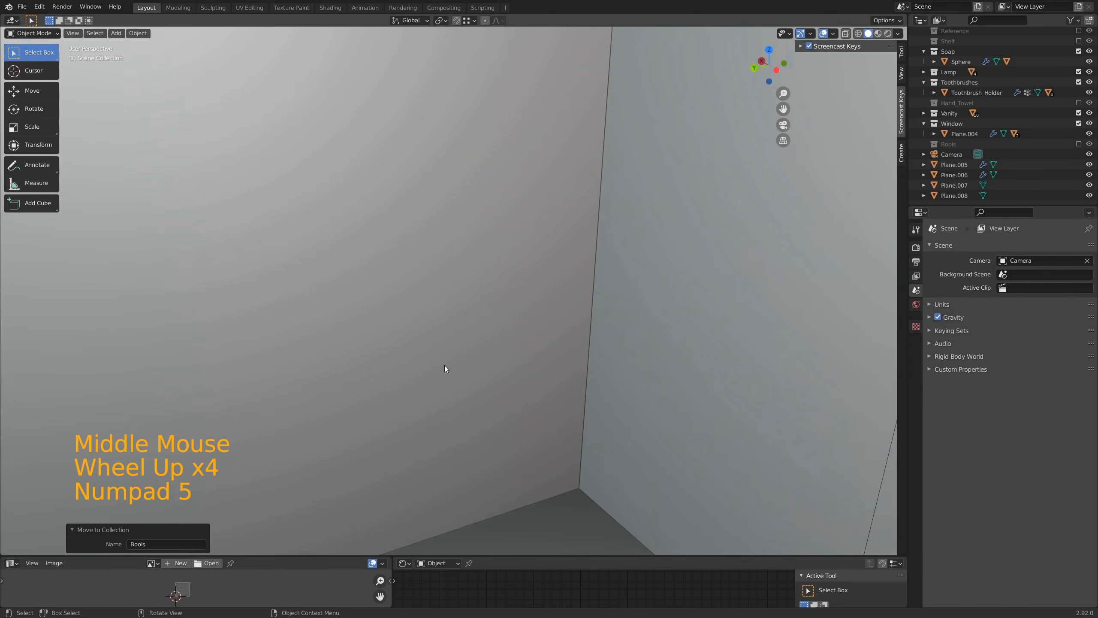
scroll(562, 360, "down", 5)
middle_click_drag(563, 353, 373, 351)
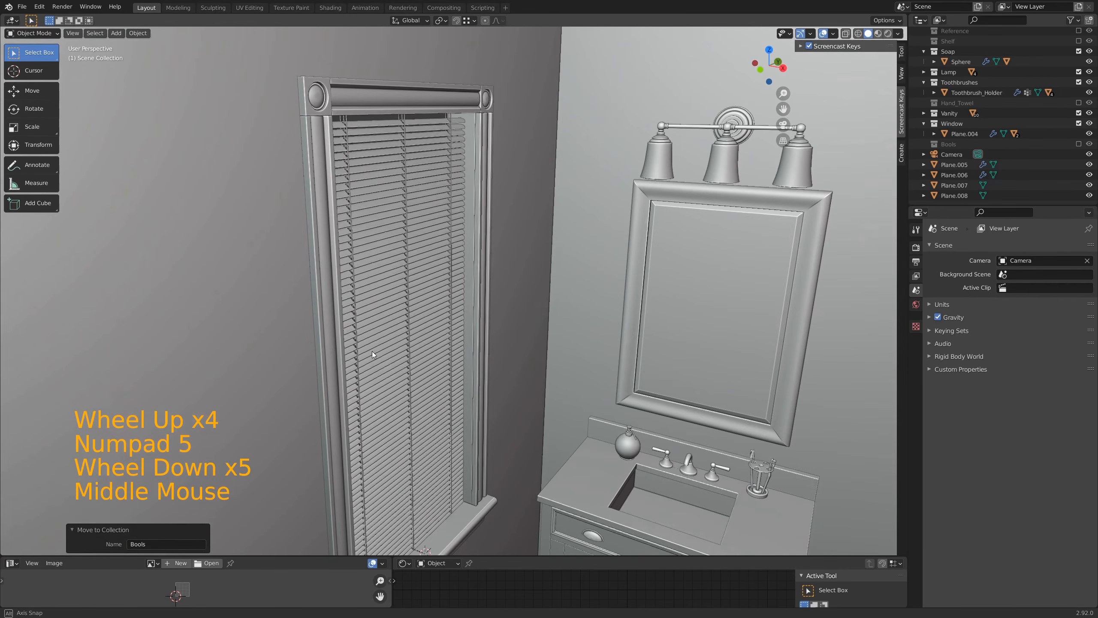
middle_click_drag(634, 391, 582, 314, "shift")
scroll(582, 314, "down", 2)
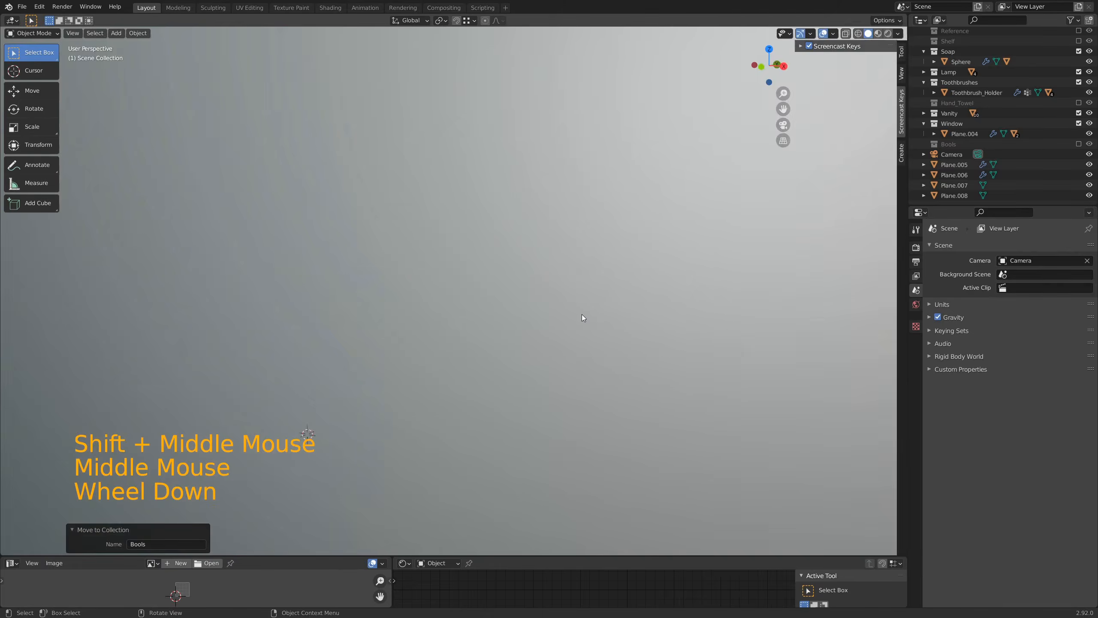
scroll(582, 314, "up", 2)
scroll(579, 326, "down", 2)
Look through the scene camera and fit its frame in the view
key("KP_0")
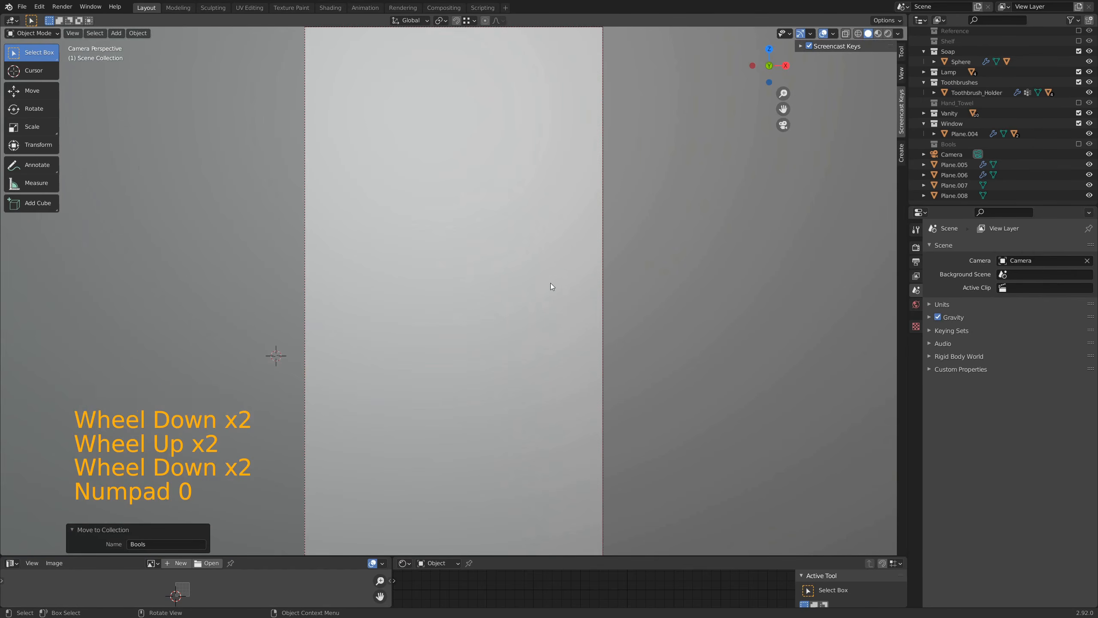
scroll(330, 171, "down", 5)
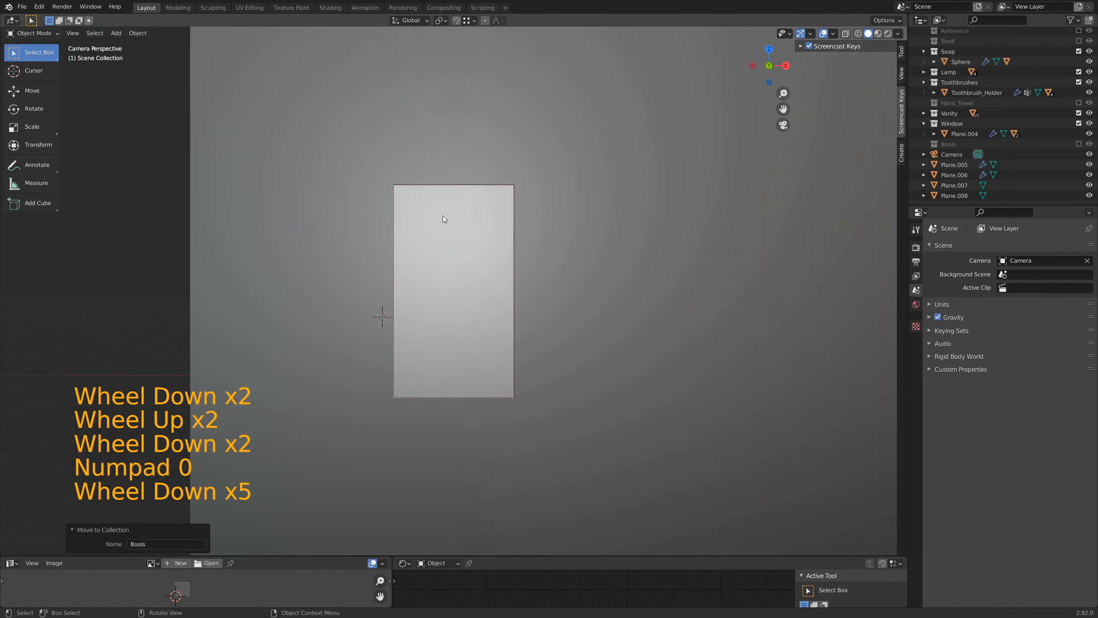
scroll(443, 221, "up", 3)
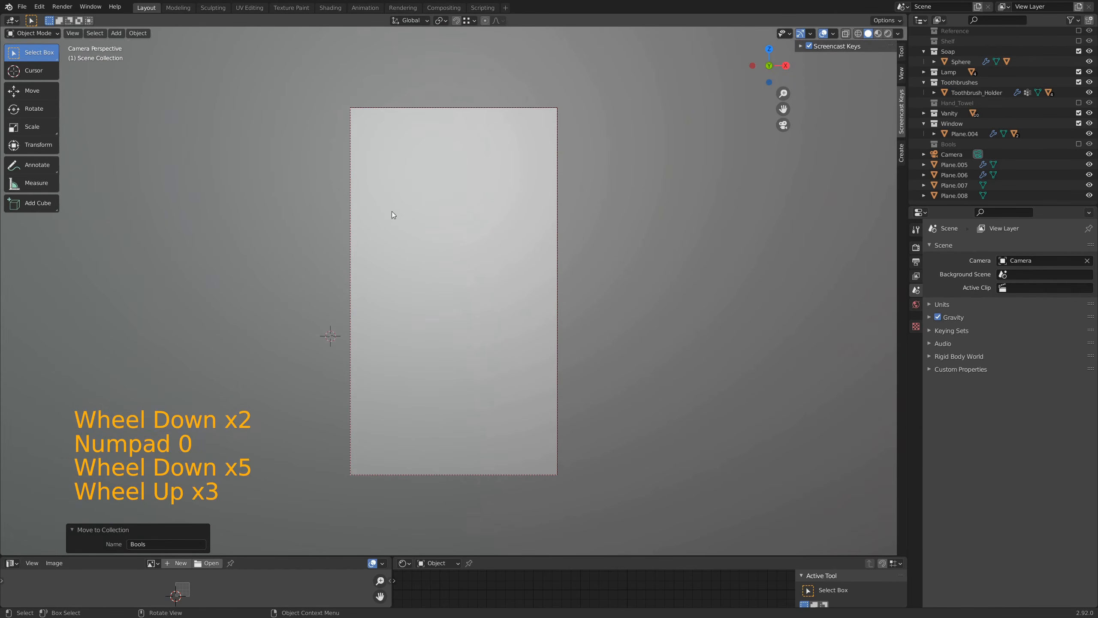
Select the scene camera and examine where it sits relative to the closed room
left_click(962, 154)
scroll(590, 300, "down", 4)
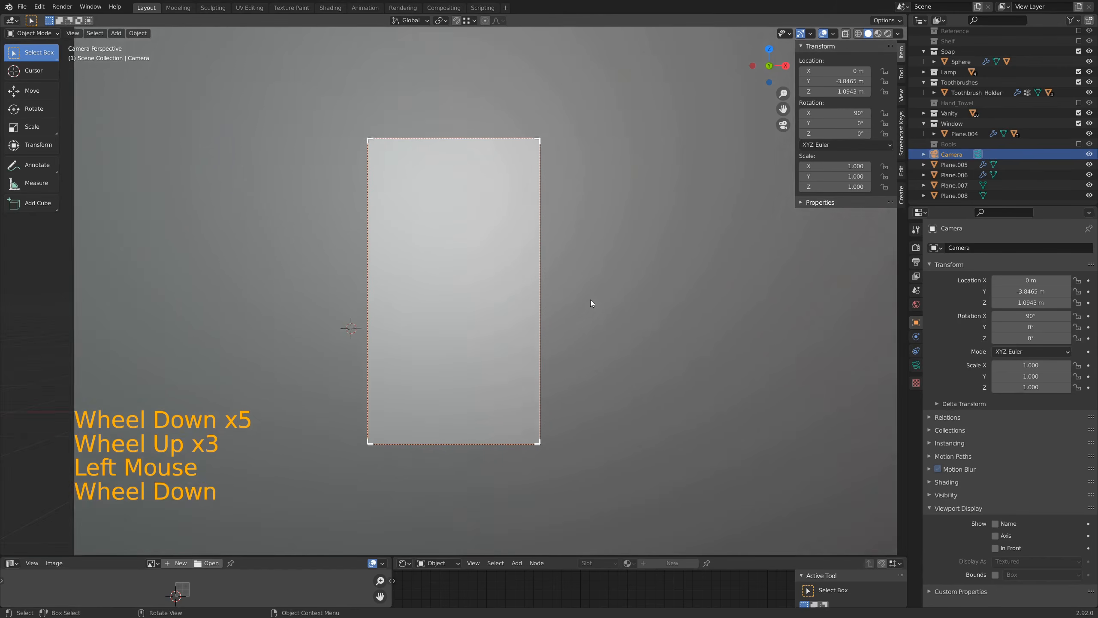
middle_click_drag(546, 282, 456, 357)
scroll(497, 320, "down", 2)
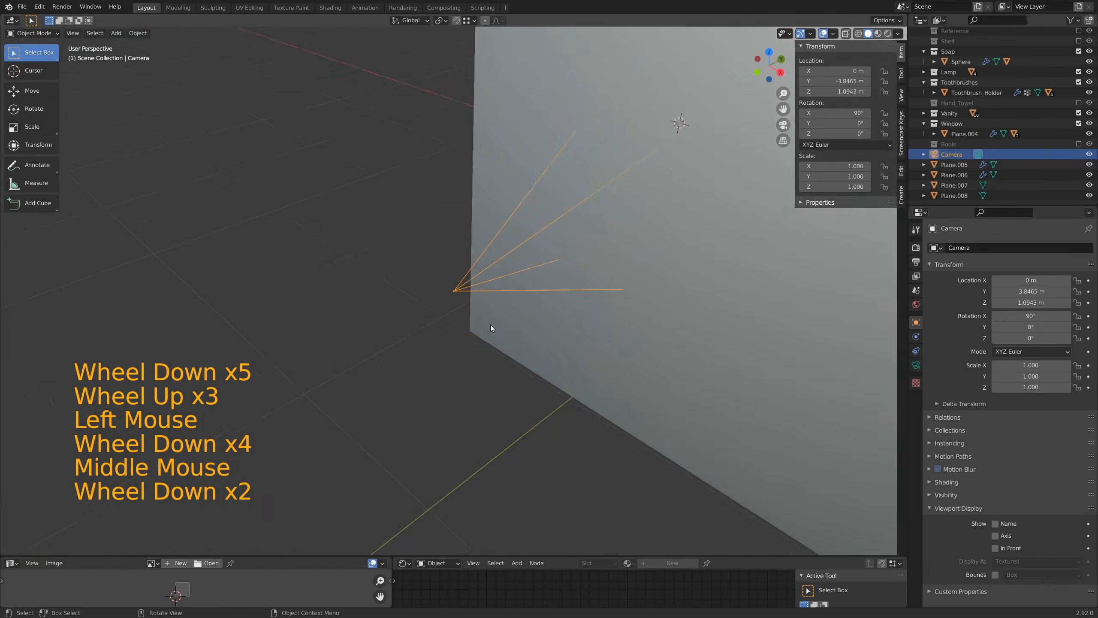
scroll(491, 328, "down", 5)
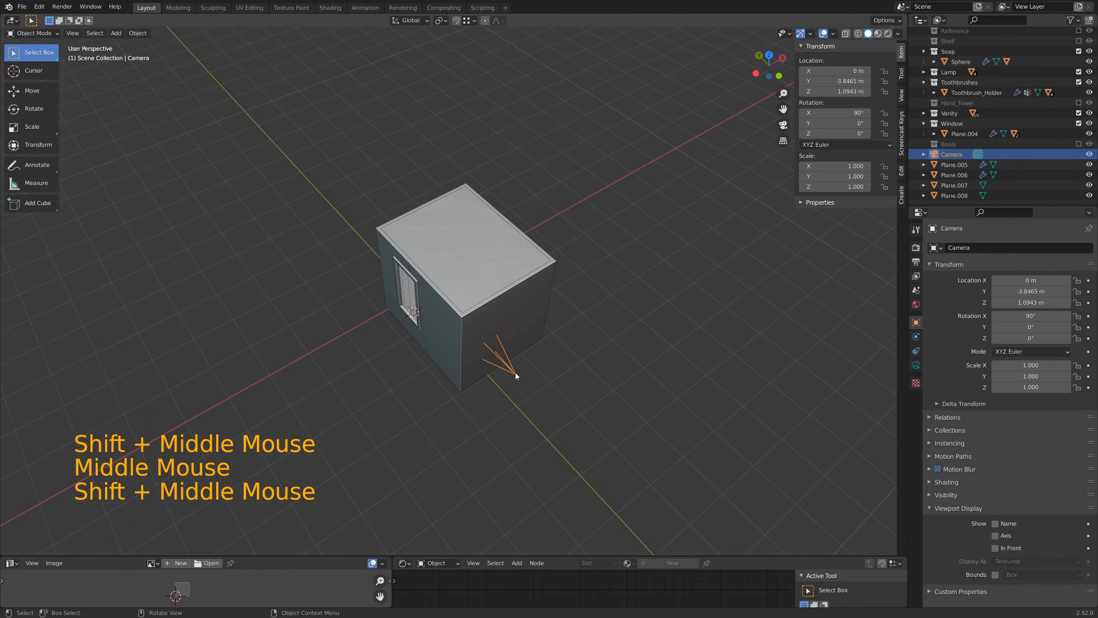
scroll(560, 407, "up", 6)
middle_click_drag(560, 407, 468, 227, "shift")
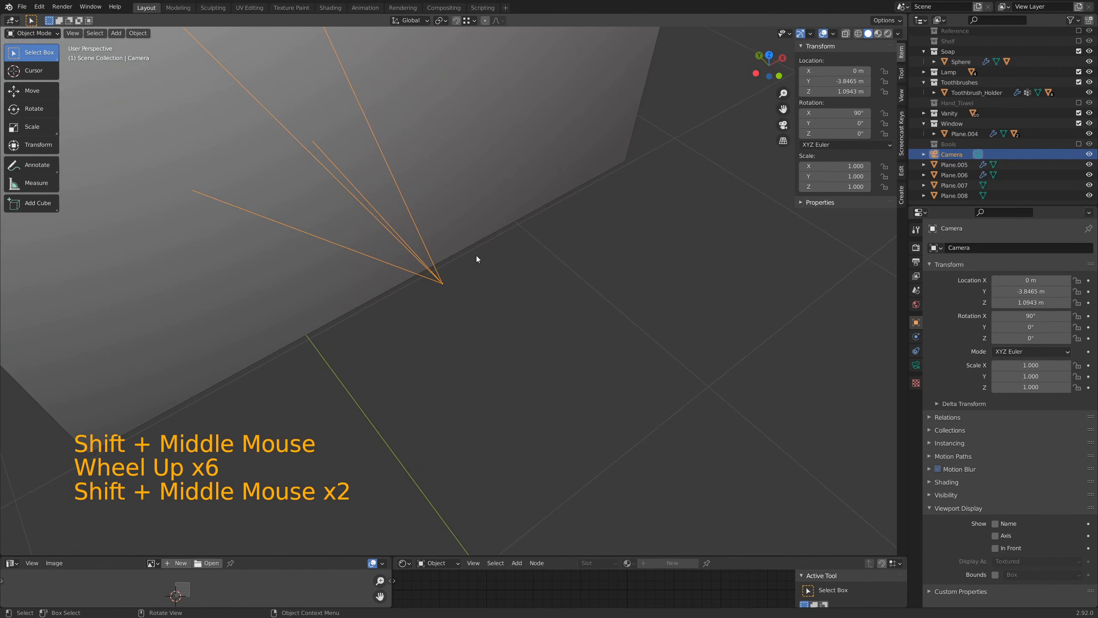
scroll(393, 230, "down", 6)
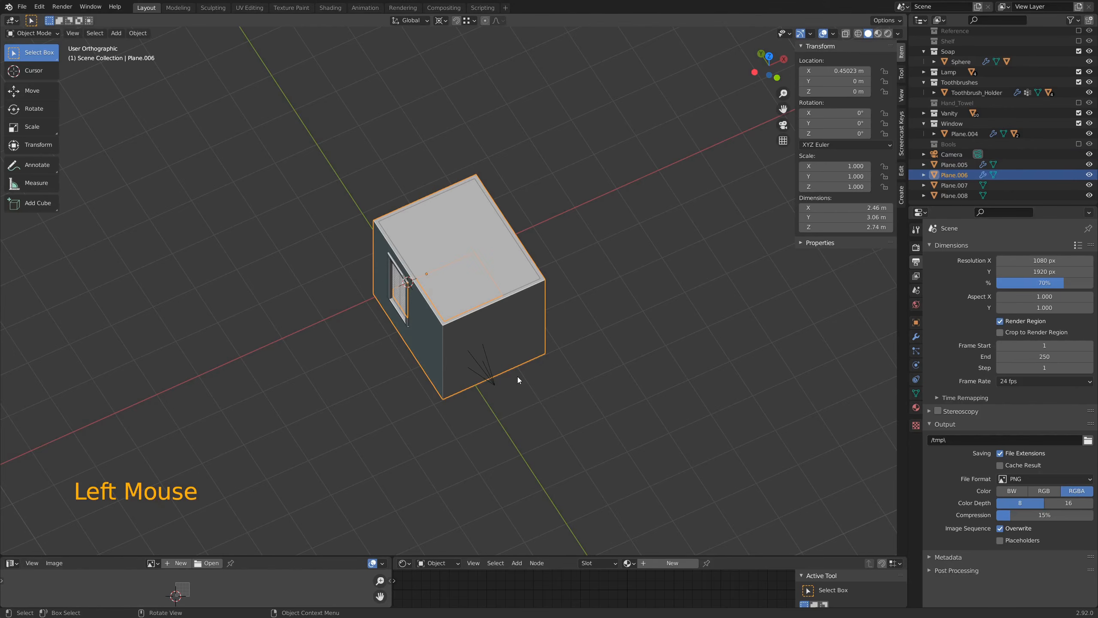
Display the scene in wireframe, select the camera inside the room and clear its location to the world origin
key("z")
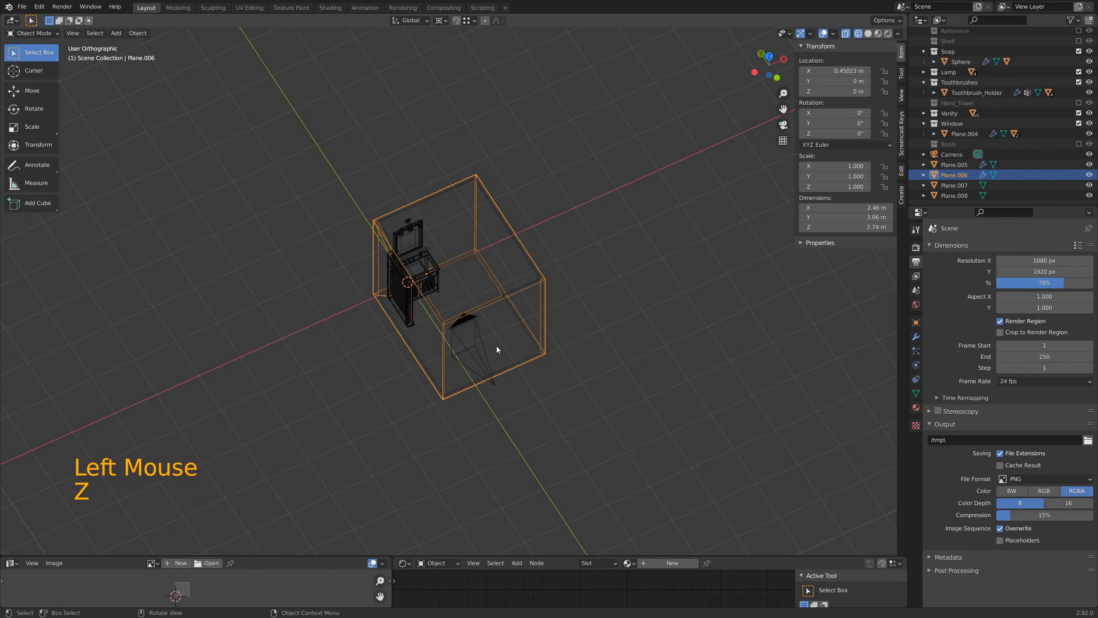
left_click(474, 319)
key("alt")
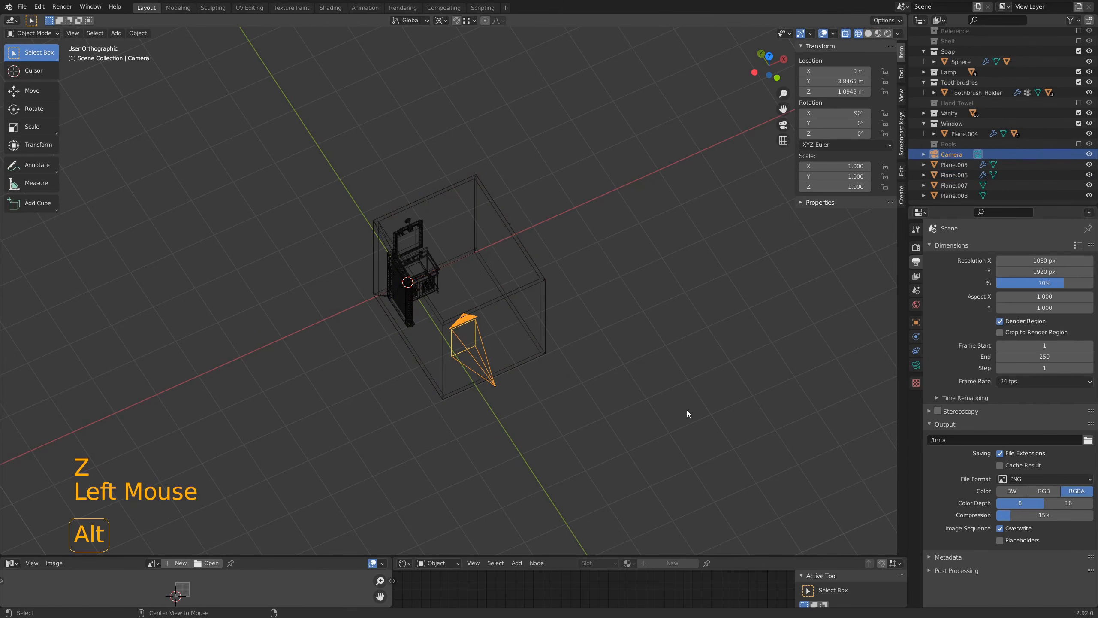
key("alt+g")
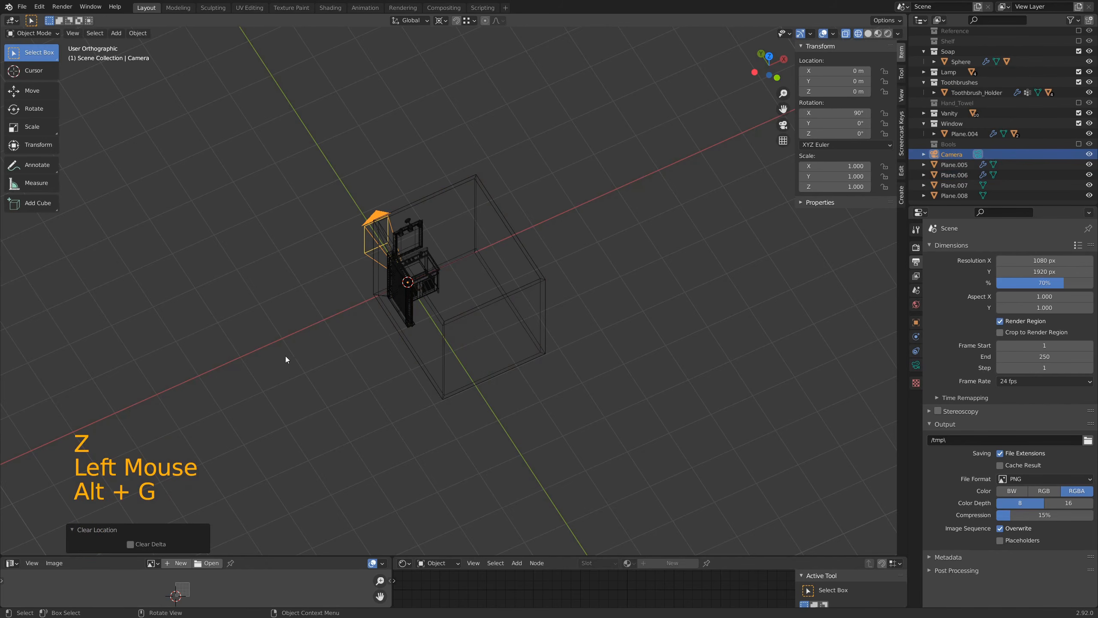
Look through the camera and move it back about 3.18 m along its local Z axis to face the vanity
mouse_move(285, 356)
middle_mouse_down()
mouse_move(433, 333)
mouse_move(379, 350)
mouse_move(271, 342)
middle_mouse_up()
key("KP_0")
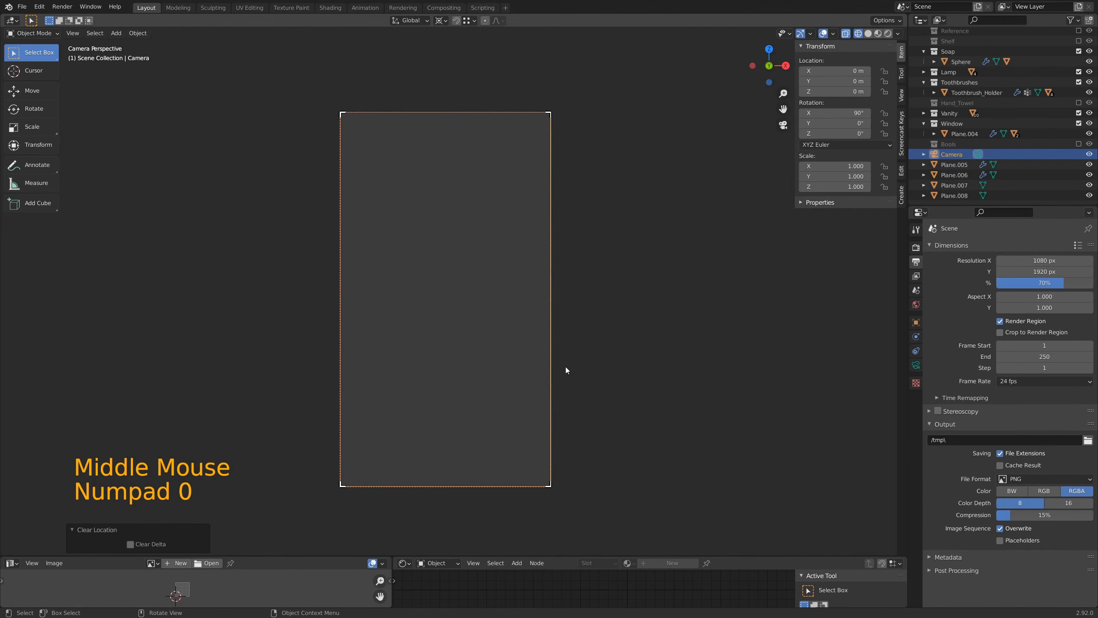
key("g")
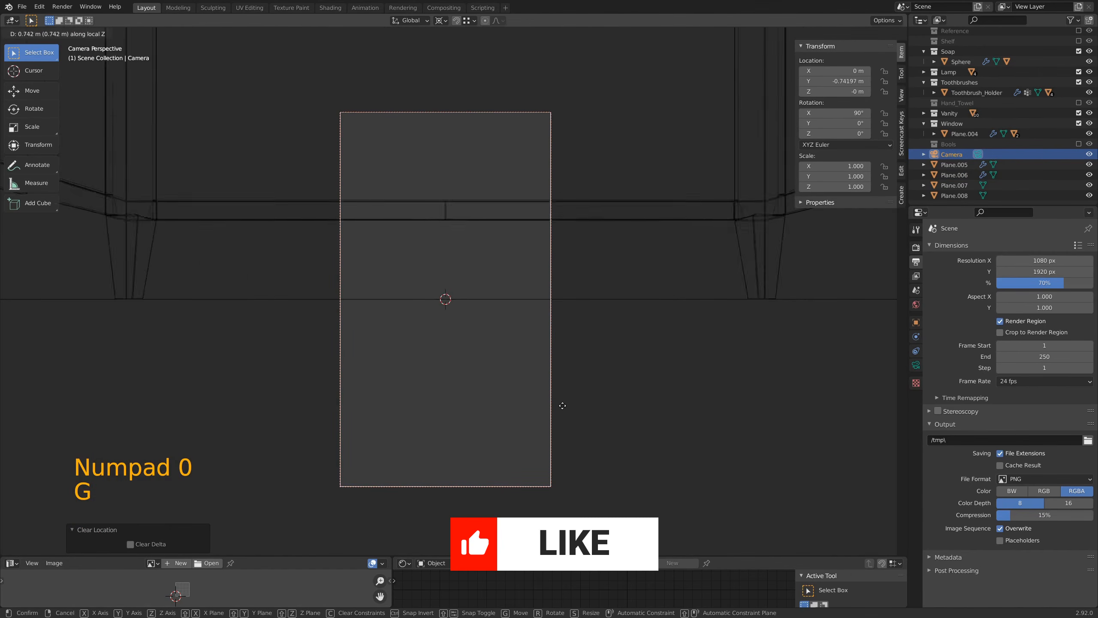
left_click(568, 445)
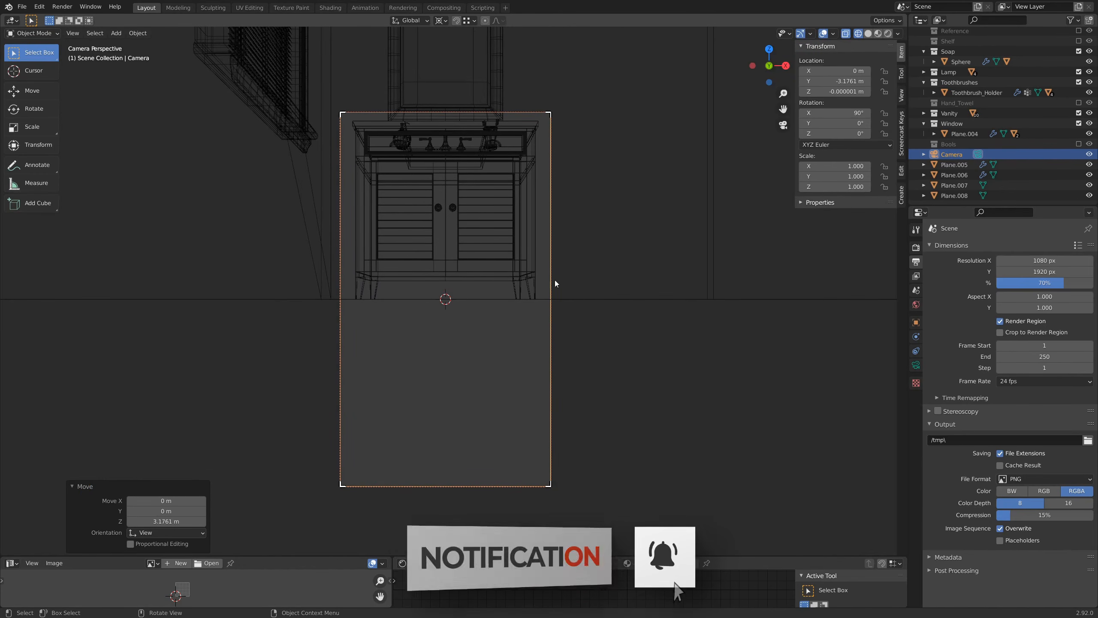
Set the render resolution scale to 100% and the vertical resolution to 1350 px
left_click_drag(1055, 282, 1090, 282)
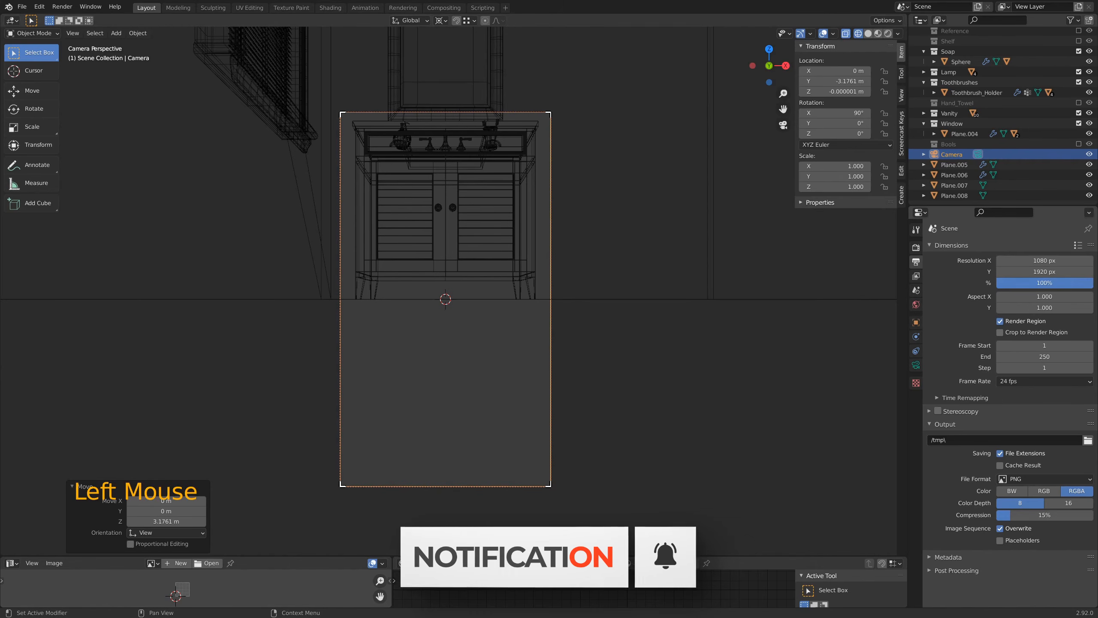
double_click(1045, 273)
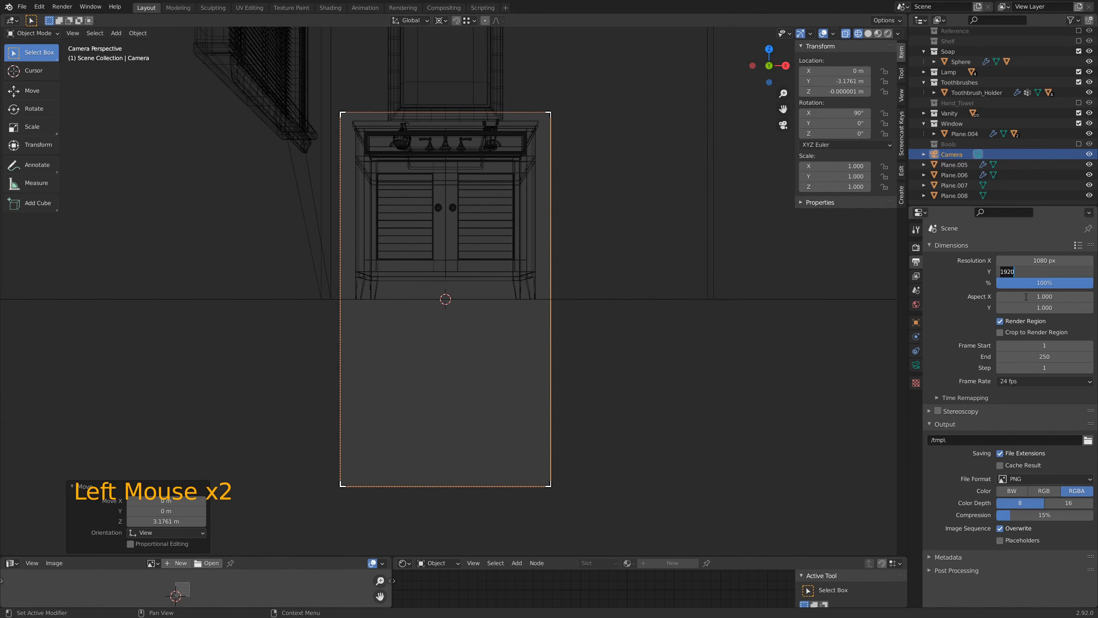
type("1350")
key("Return")
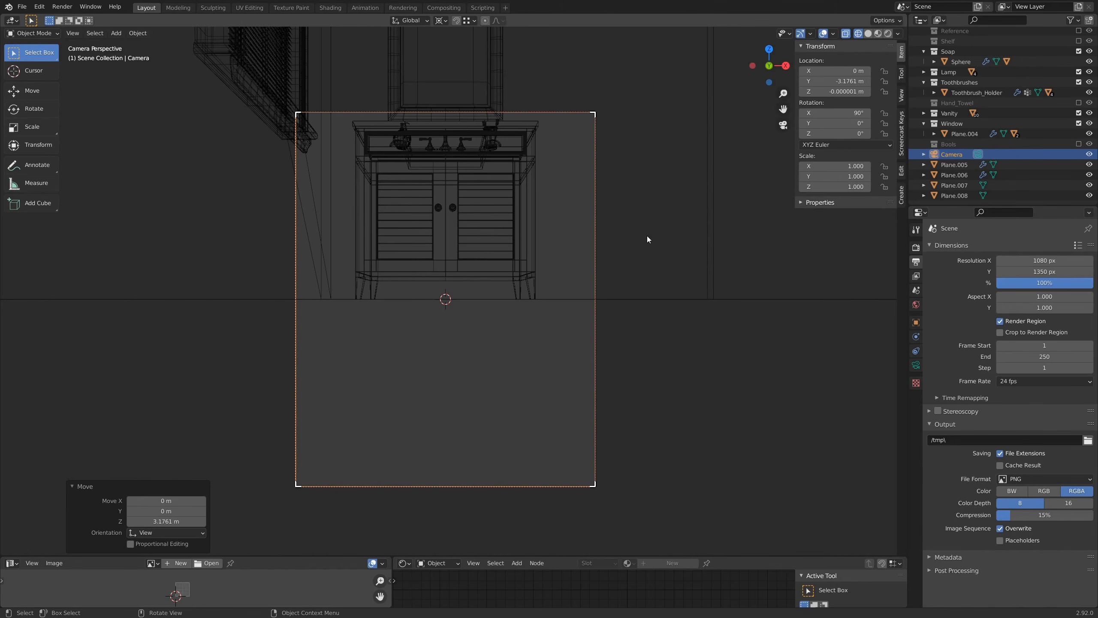
In top view, swing the camera about 19° around the origin so it views the vanity at an angle
key("KP_7")
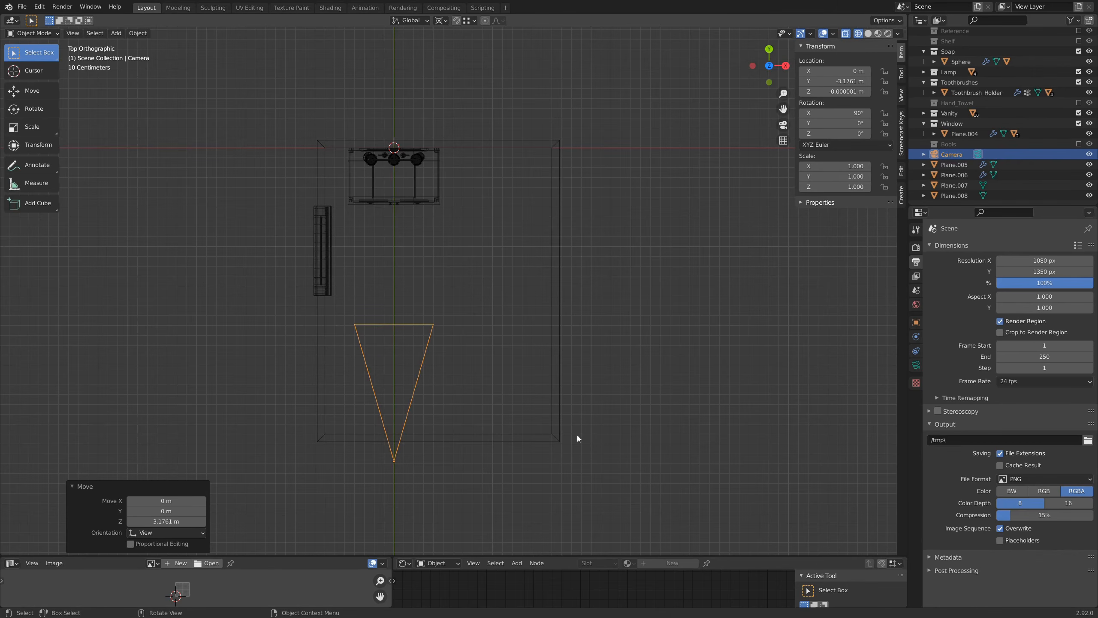
key("r")
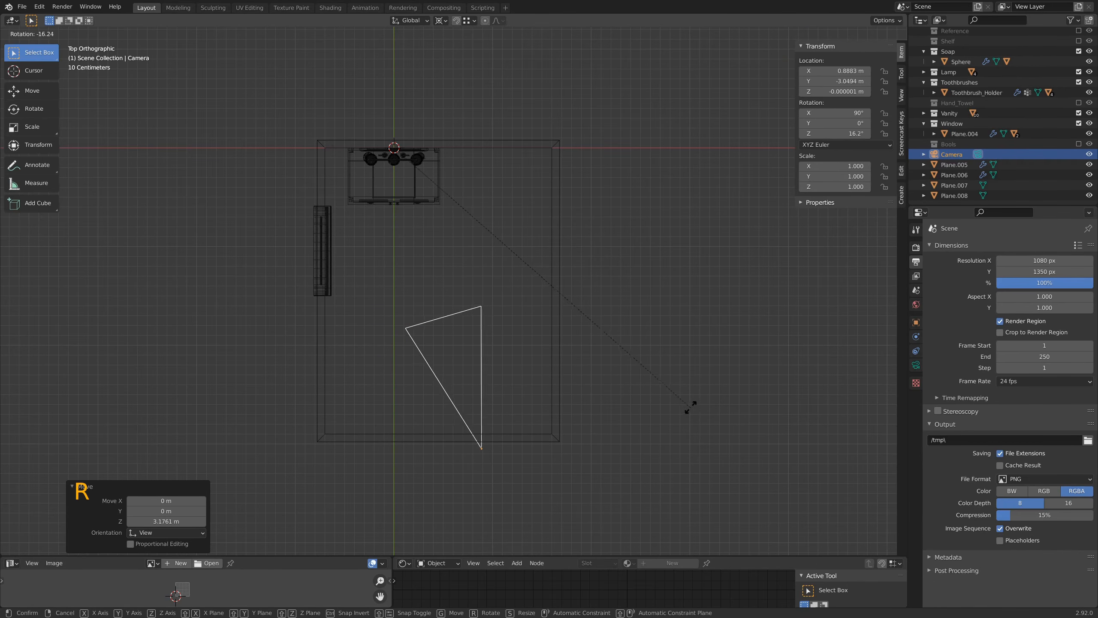
left_click(712, 399)
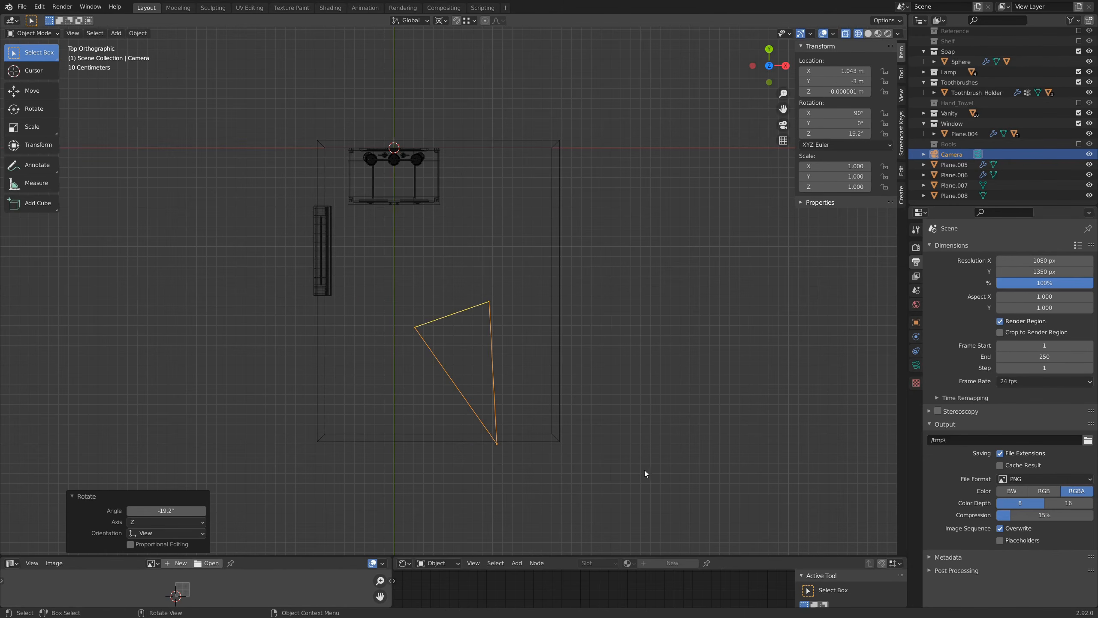
Raise the camera along global Z to a height of 1.2 m, framing the vanity, mirror and lamp in camera view
key("KP_0")
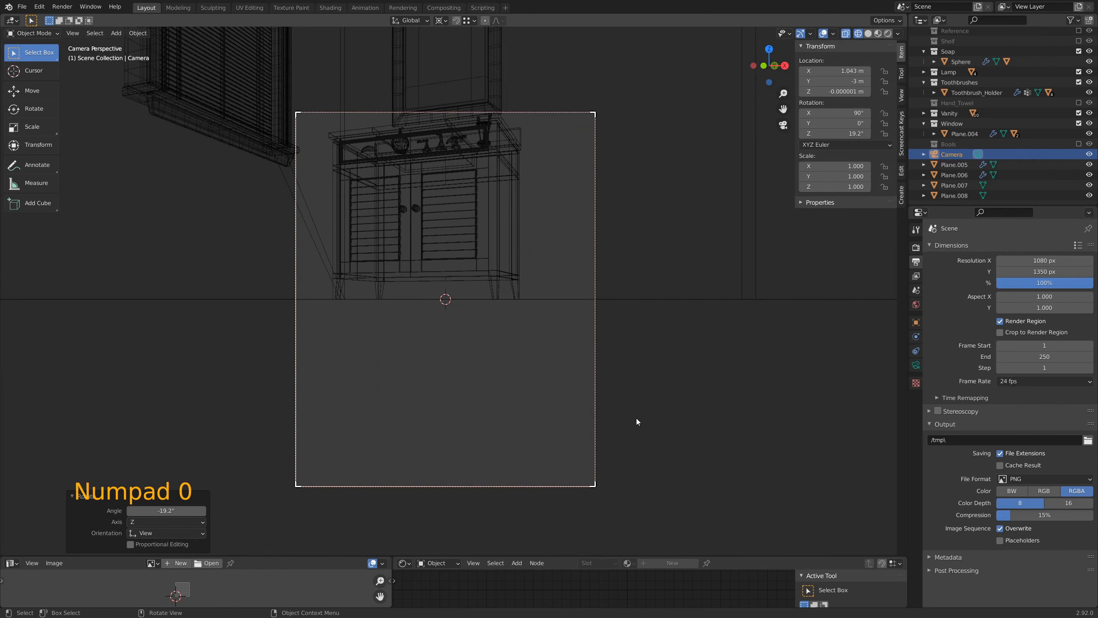
key("g")
key("z")
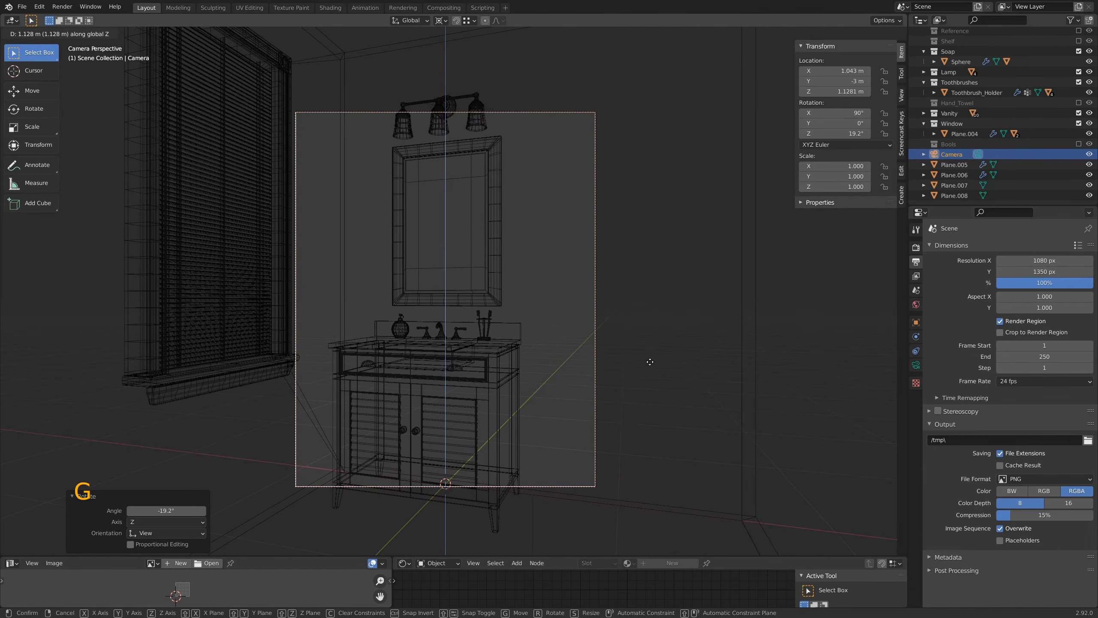
left_click(650, 361)
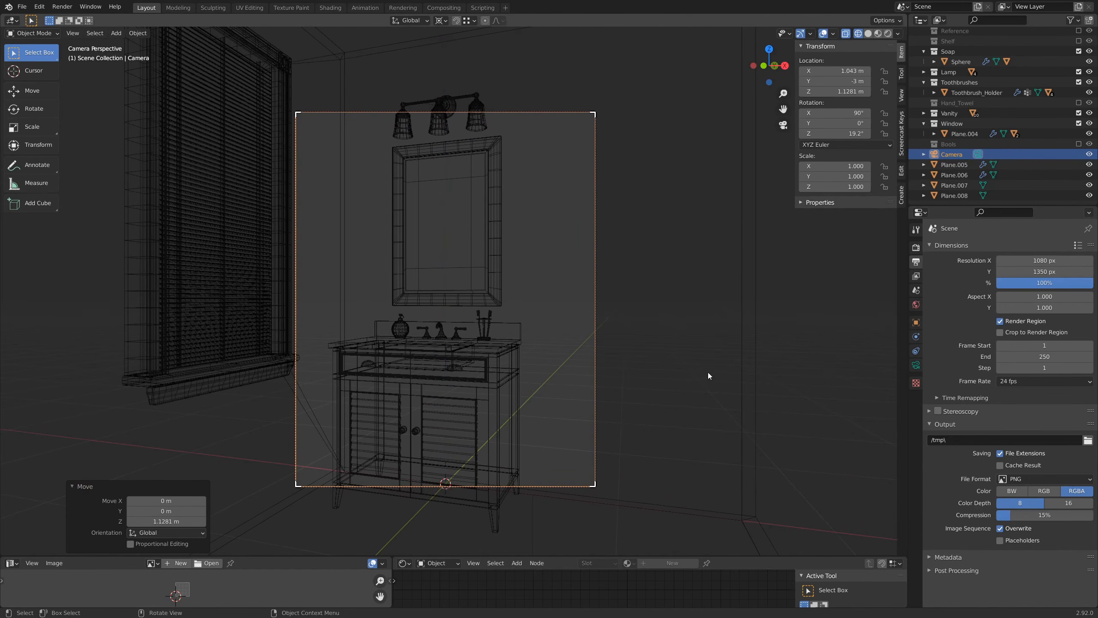
key("g")
key("z")
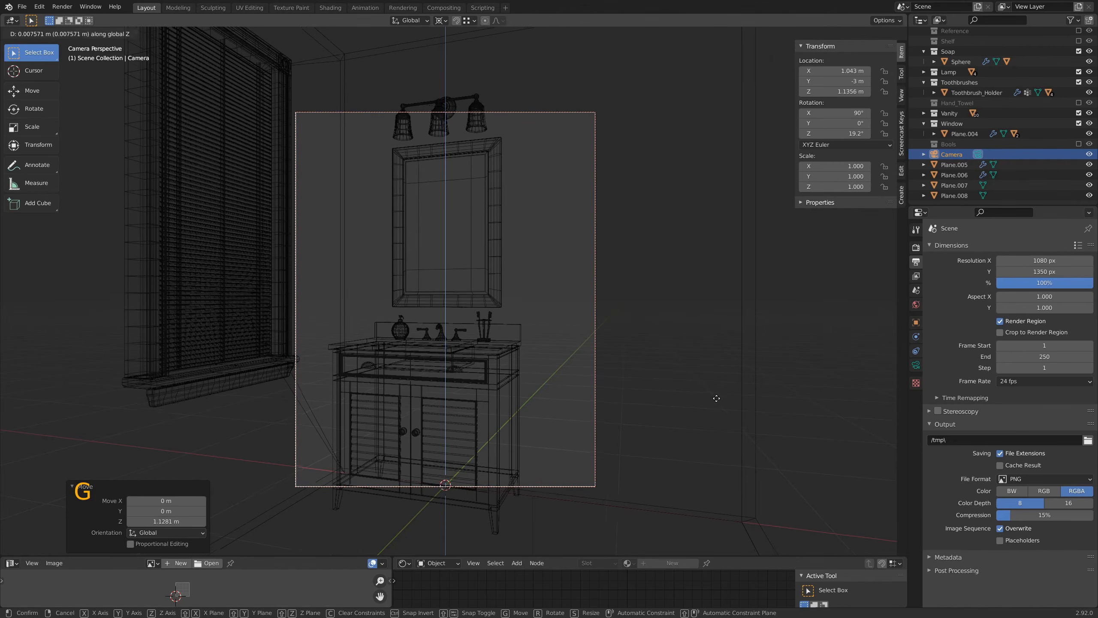
key("shift")
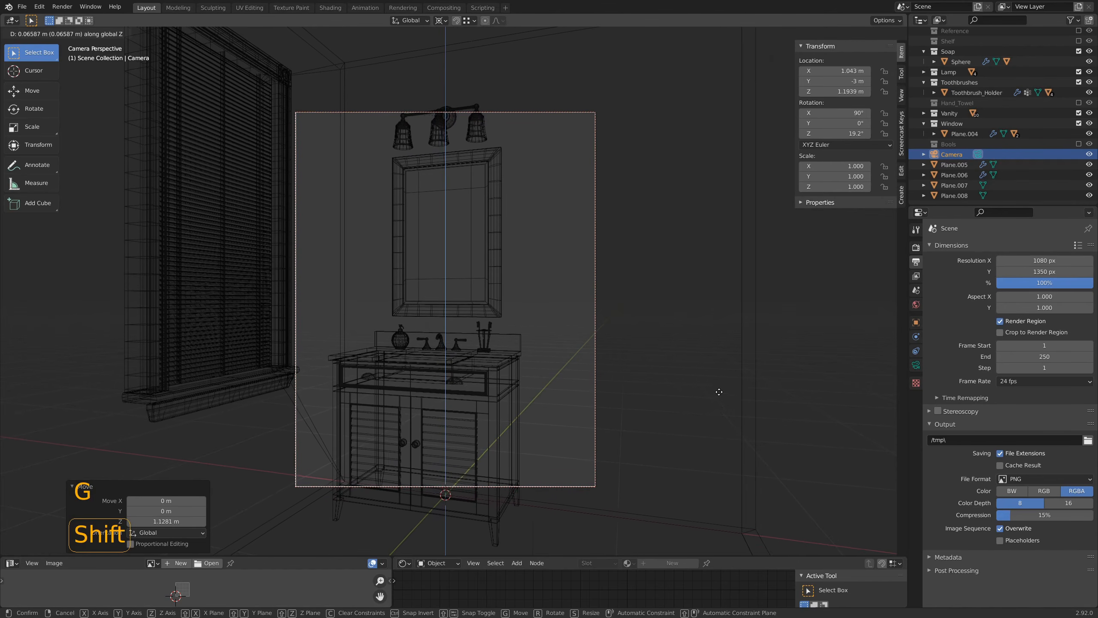
left_click(720, 389)
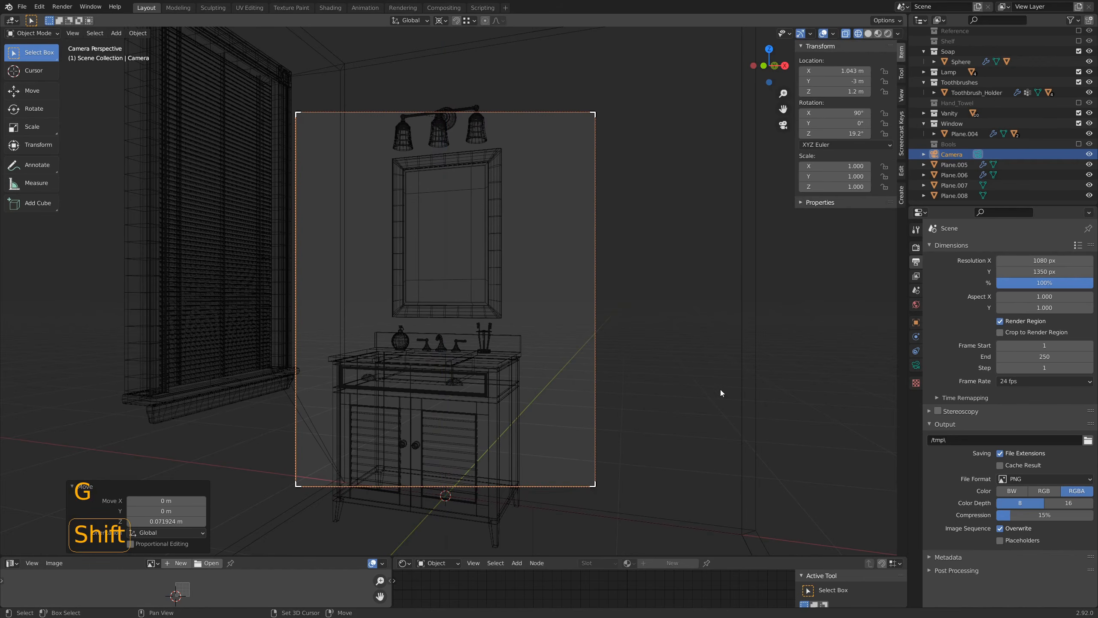
Move the camera back about 1.06 m along its local Z axis to widen the framing
key("g")
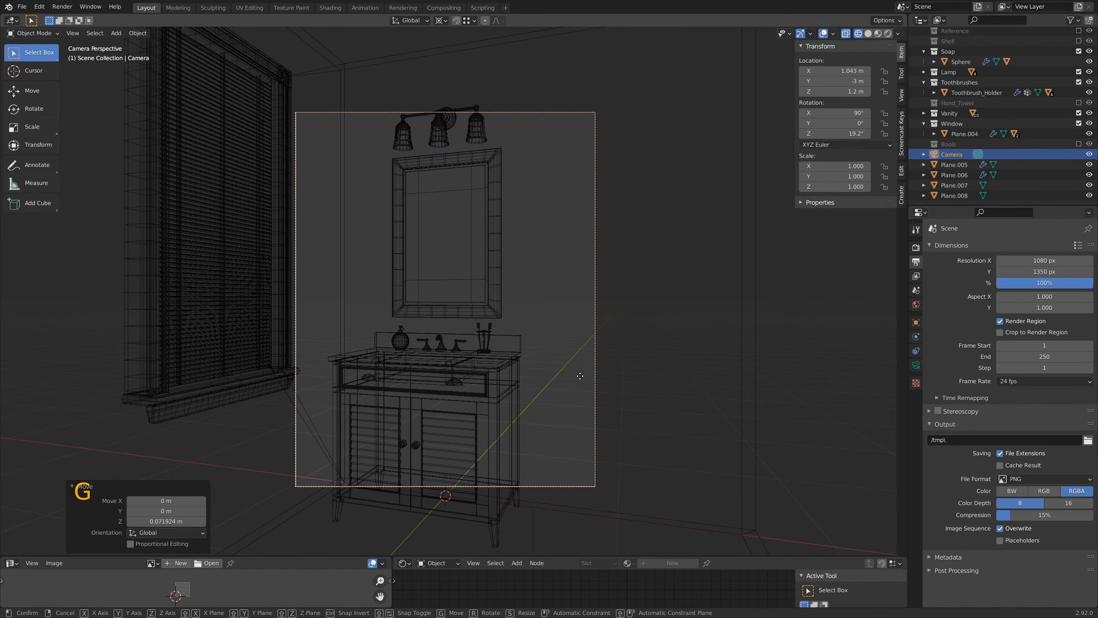
key("z")
key("z")
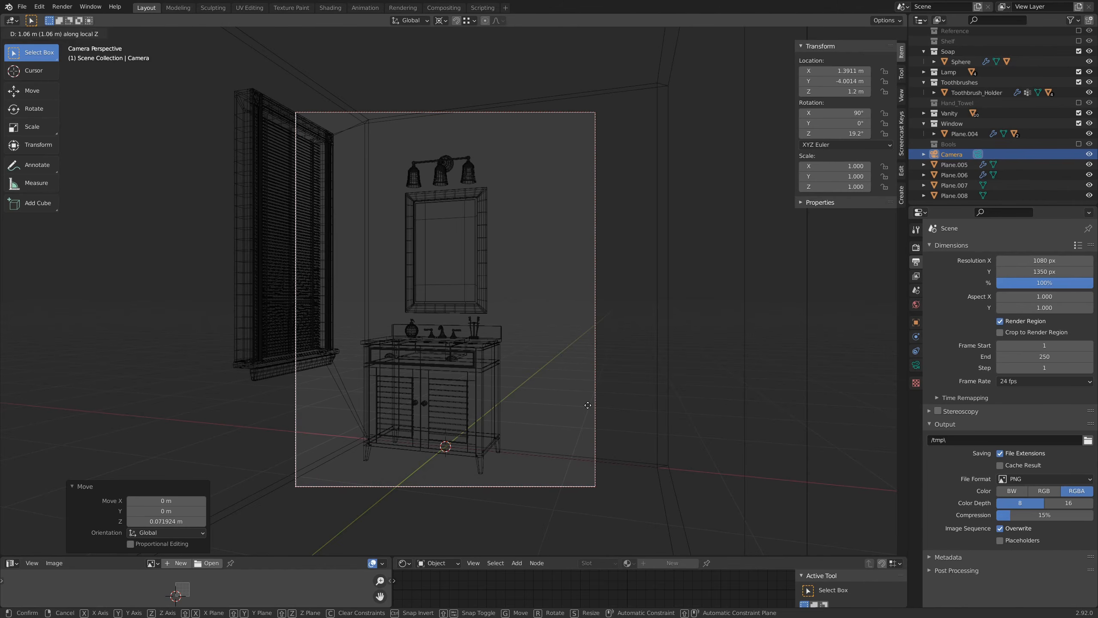
left_click(587, 406)
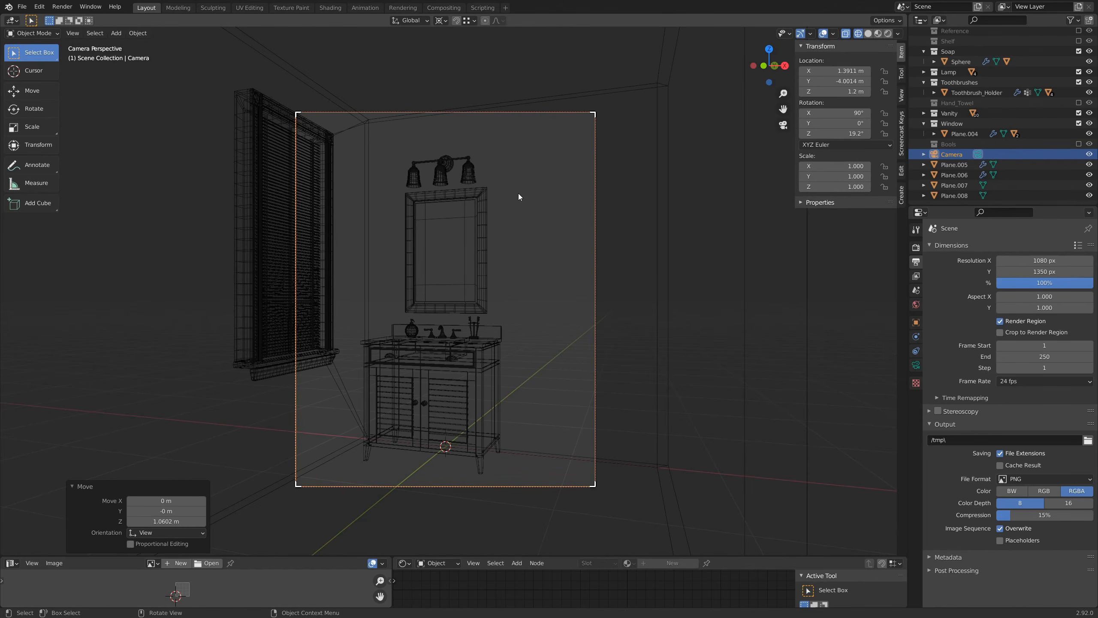
Return to solid shading and examine the camera's position against the room's outer walls
key("z")
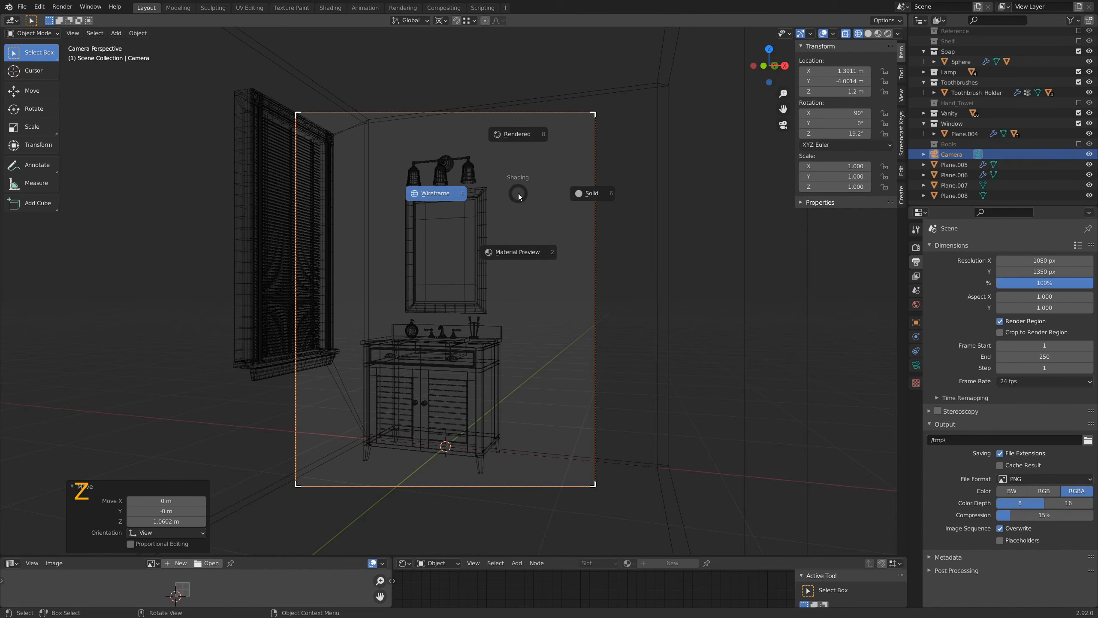
key("6")
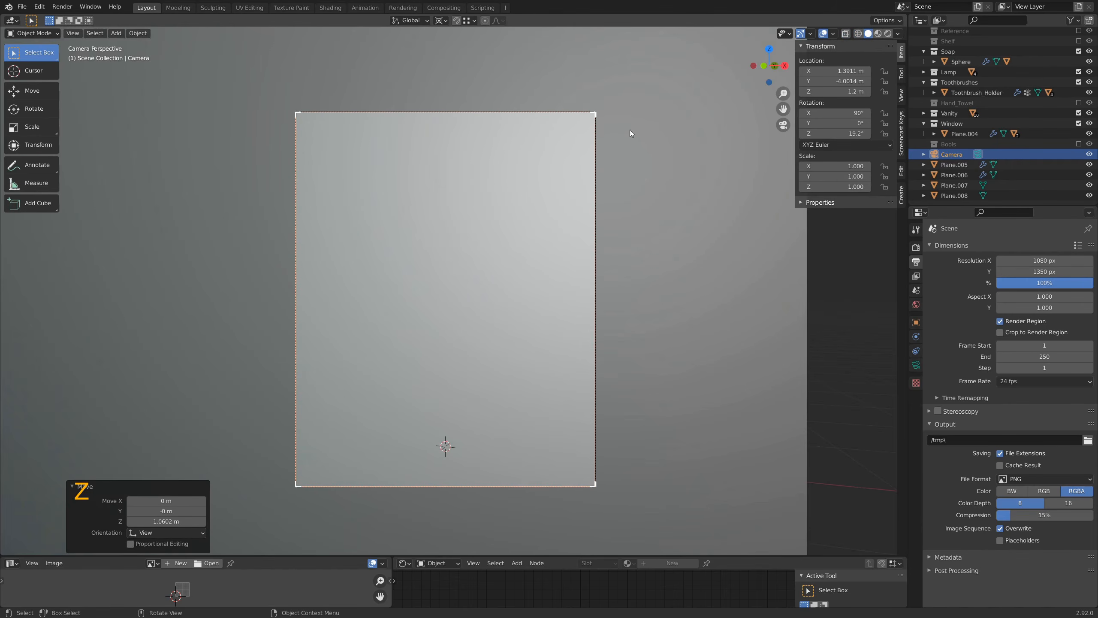
scroll(572, 198, "down", 6)
middle_click_drag(522, 189, 661, 383)
scroll(503, 238, "down", 5)
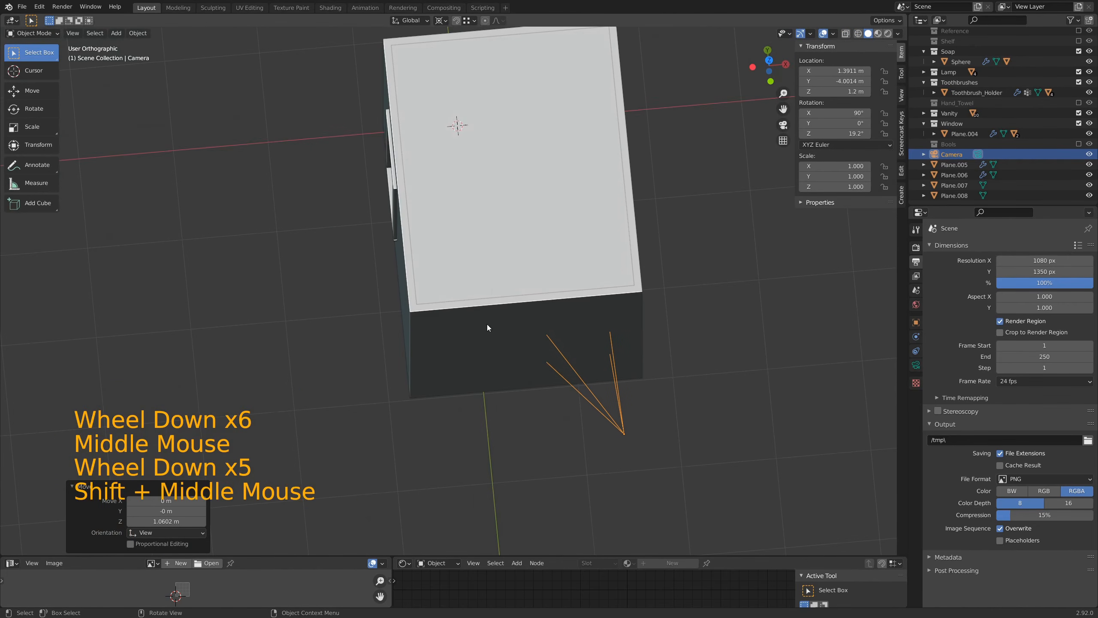
middle_click_drag(487, 324, 510, 300)
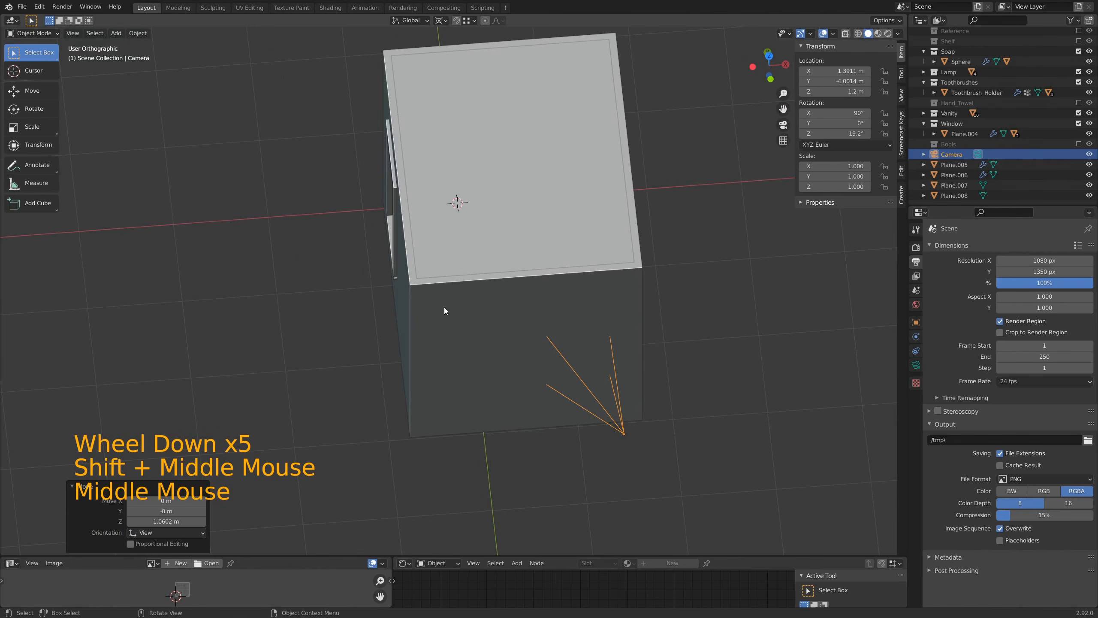
middle_click_drag(409, 360, 441, 405)
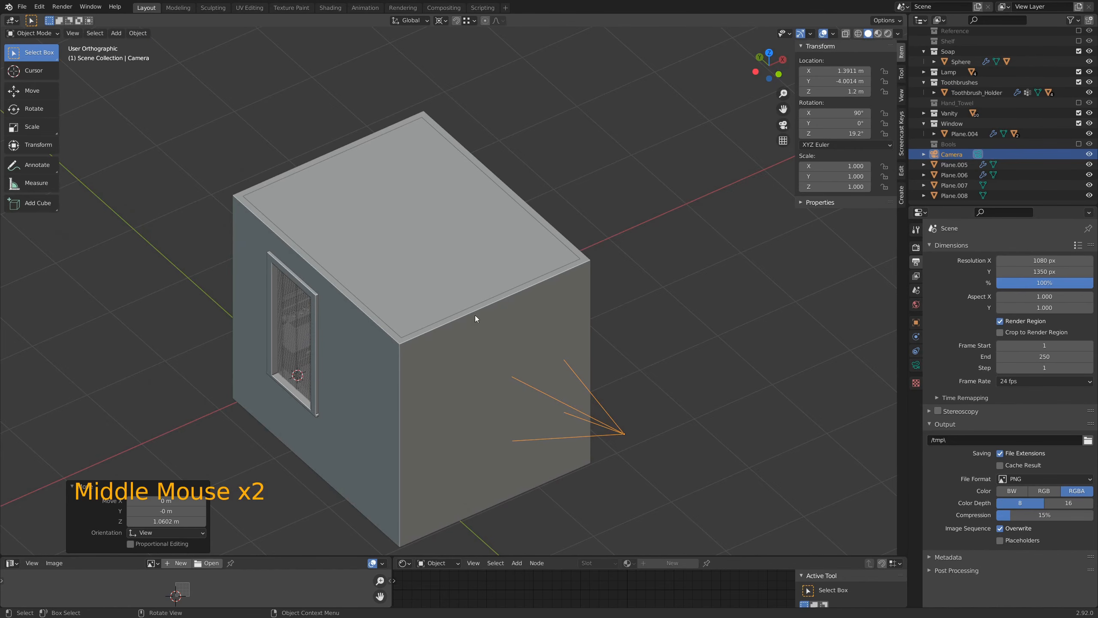
middle_click_drag(476, 318, 579, 337)
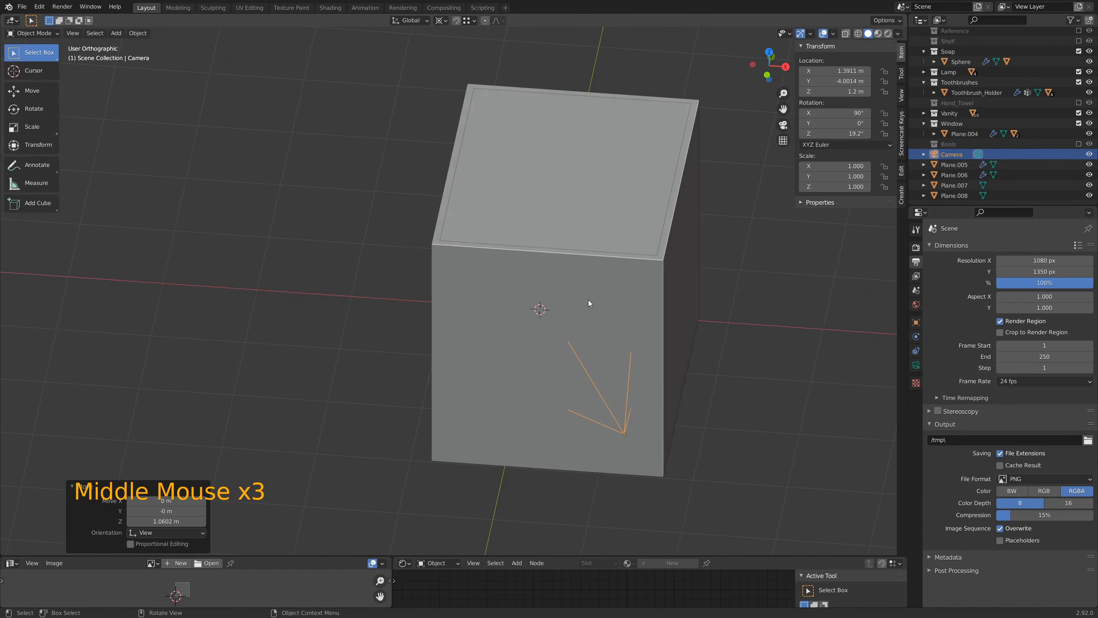
Add one vertical loop cut, centred without sliding, through the front wall of the outer wall object
left_click(505, 401)
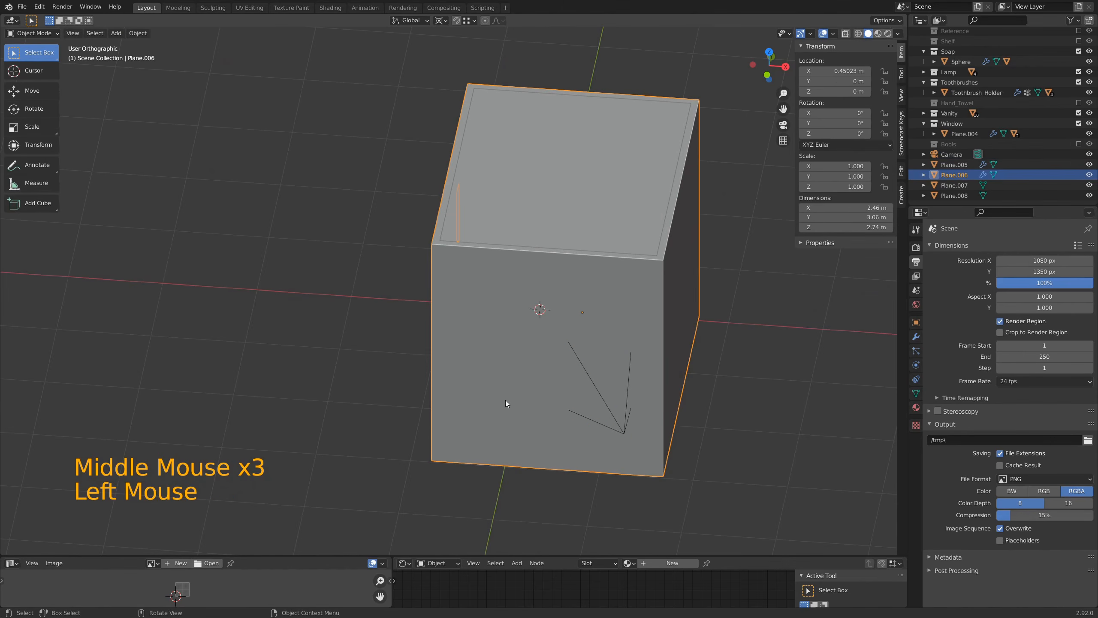
key("Tab")
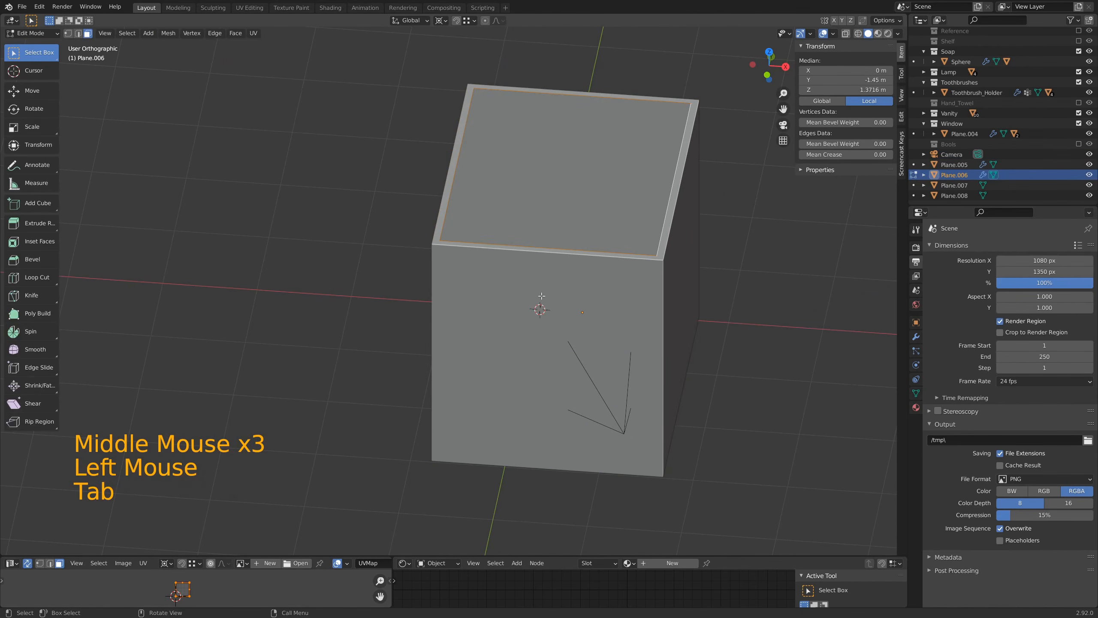
key("ctrl+r")
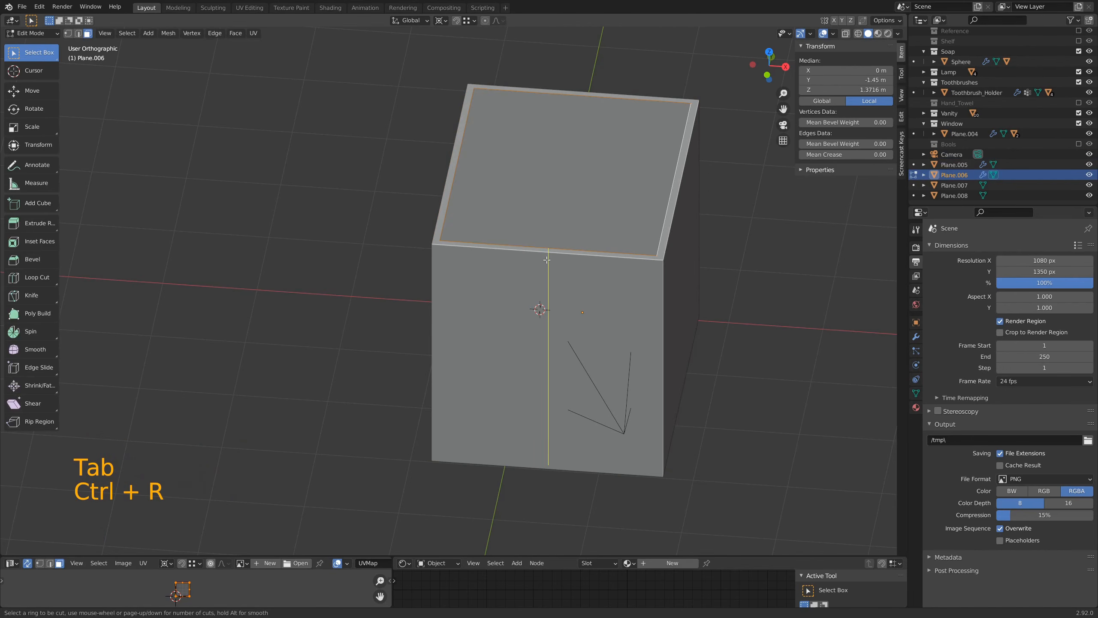
left_click(547, 259)
right_click(547, 259)
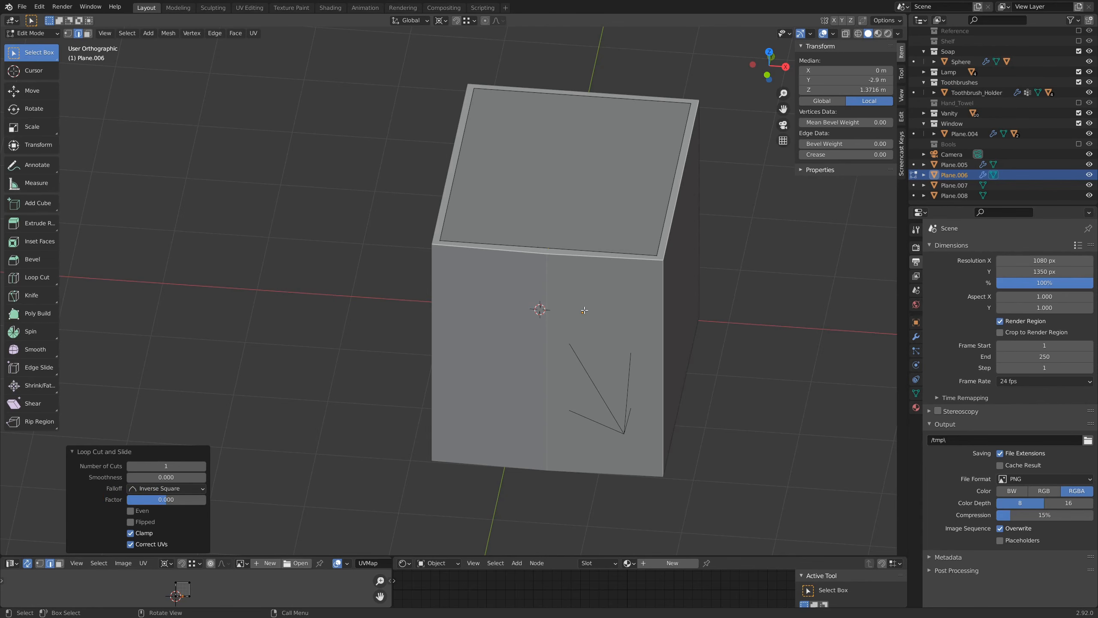
Extrude the half of the front wall on the camera's side outward about 1.76 m so the extension encloses the camera
key("3")
left_click(610, 284)
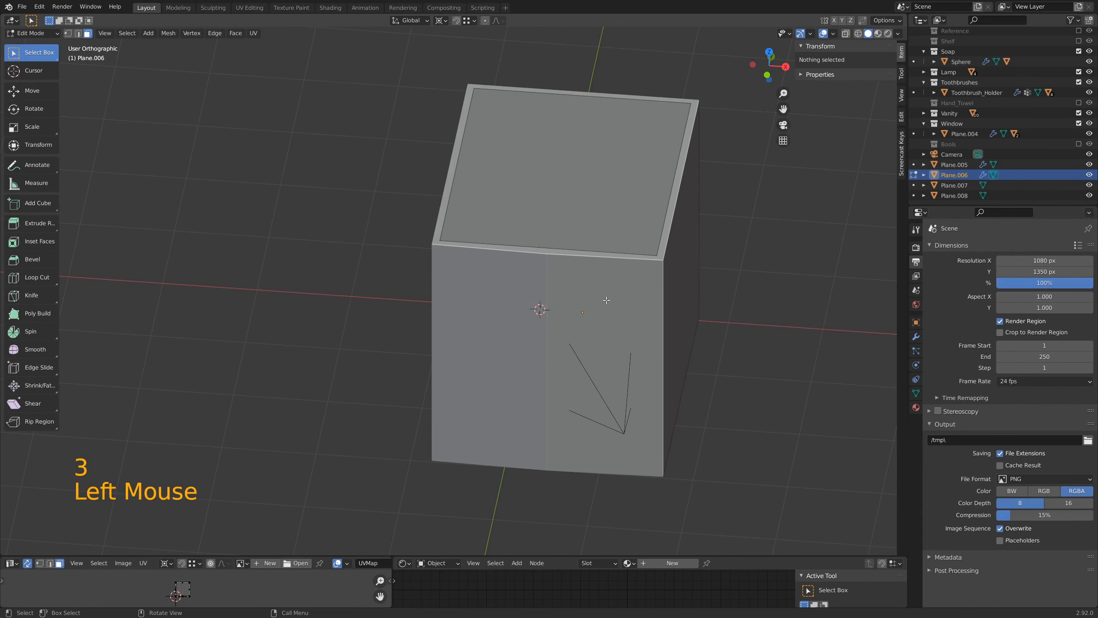
middle_click_drag(609, 284, 605, 303)
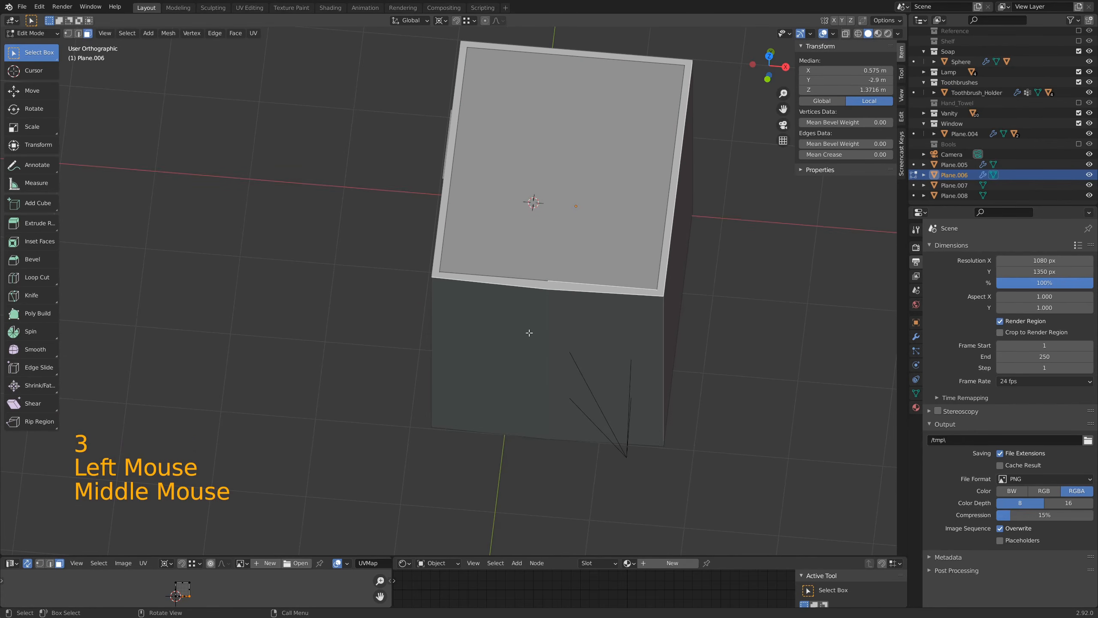
key("e")
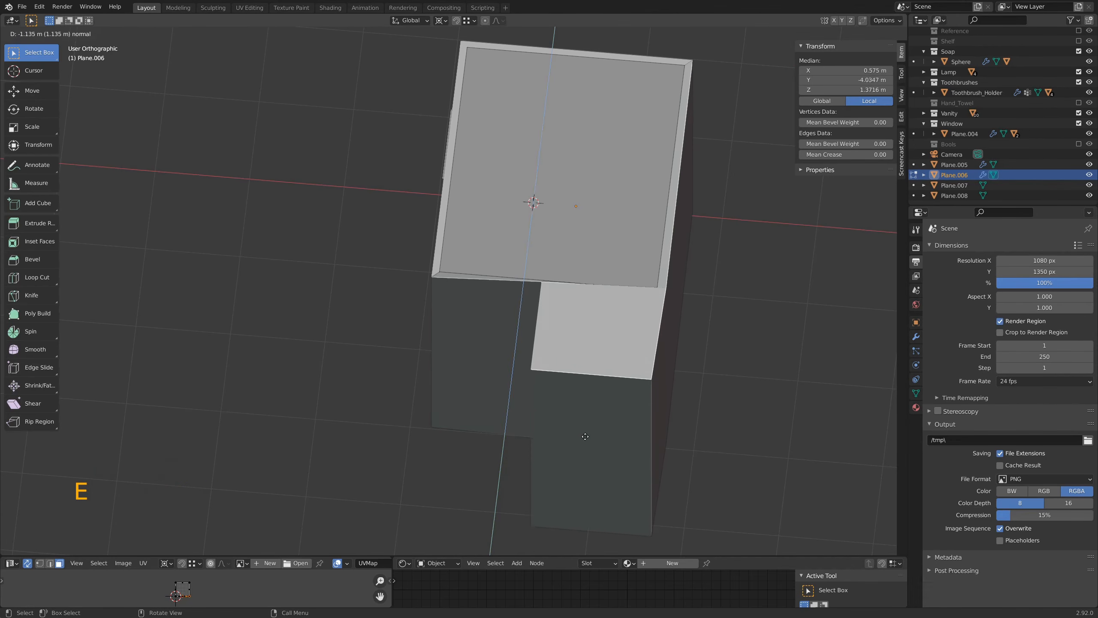
left_click(579, 483)
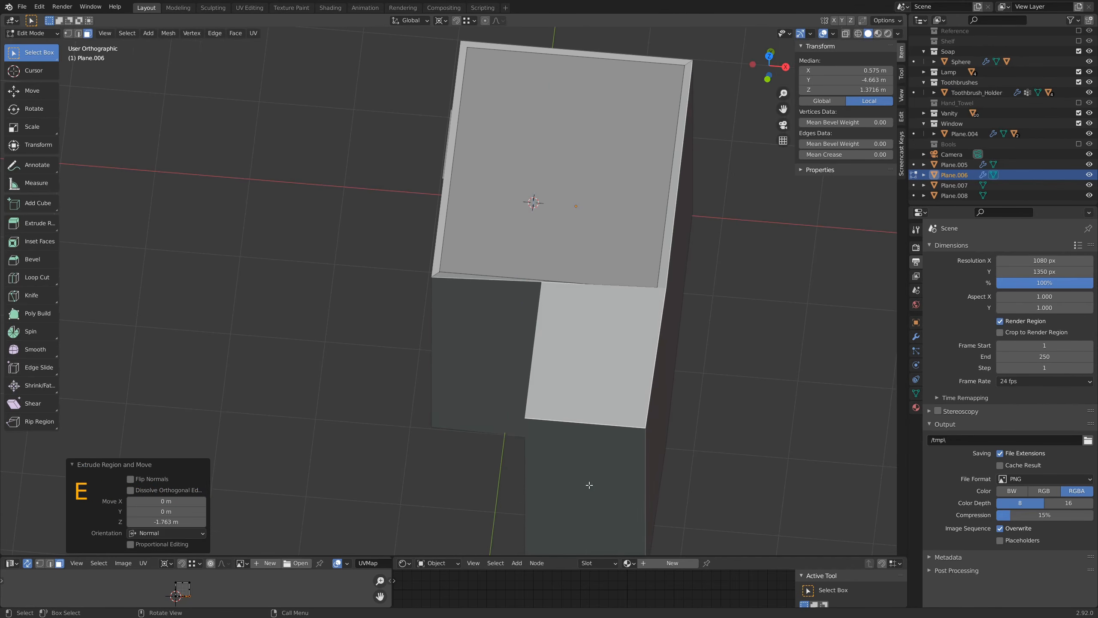
Delete the top and bottom faces of the new wall extension, keeping only its side walls
scroll(580, 484, "down", 4)
middle_click_drag(569, 491, 505, 273)
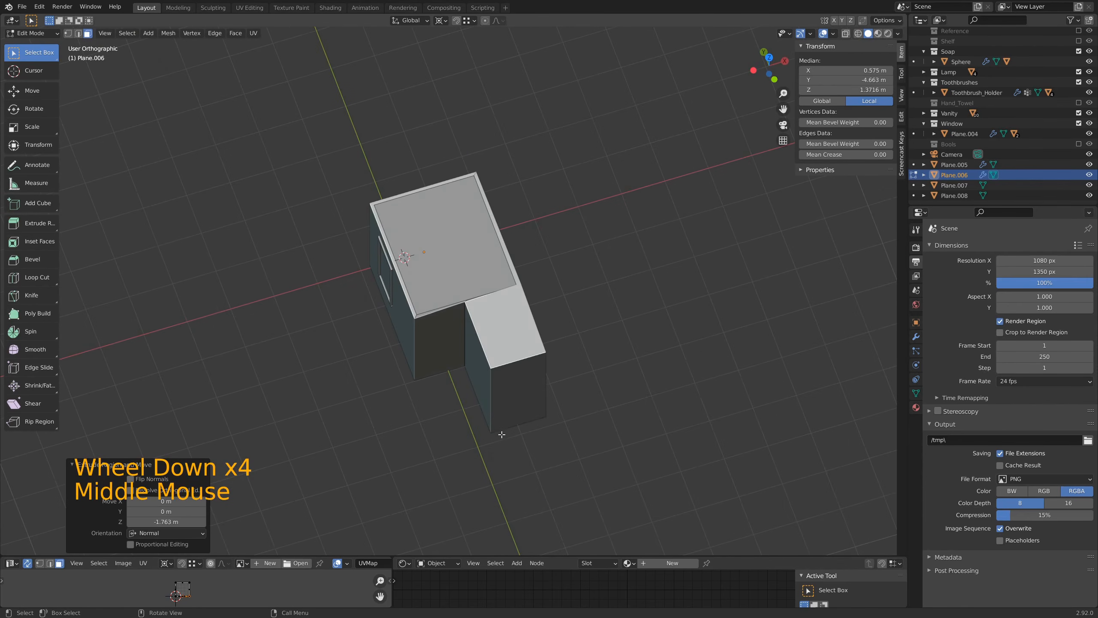
scroll(502, 435, "up", 3)
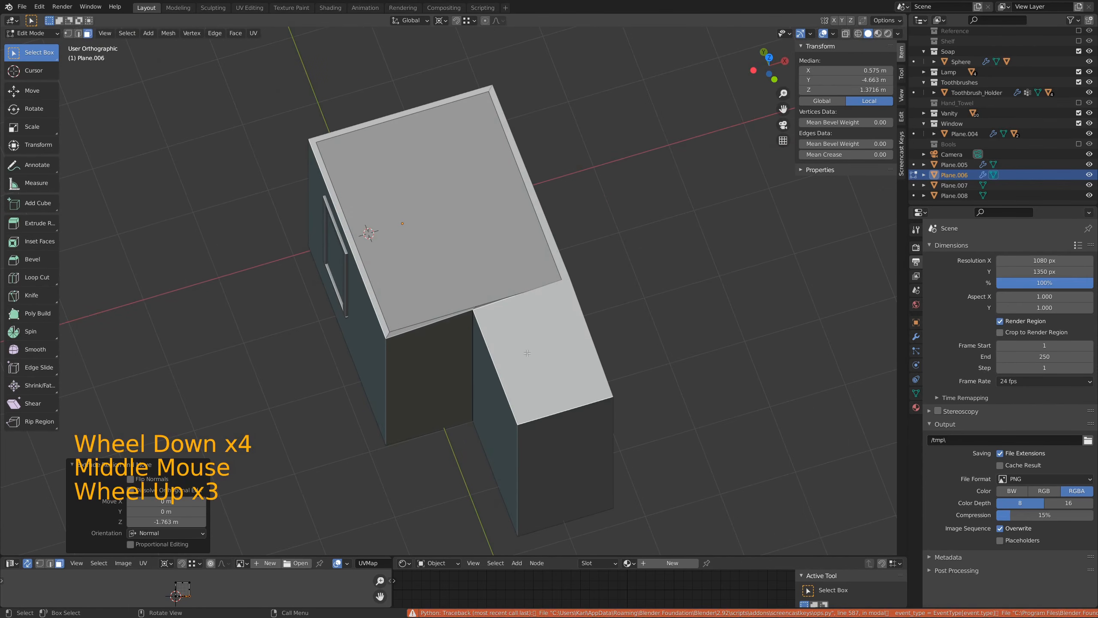
middle_click_drag(531, 350, 555, 367)
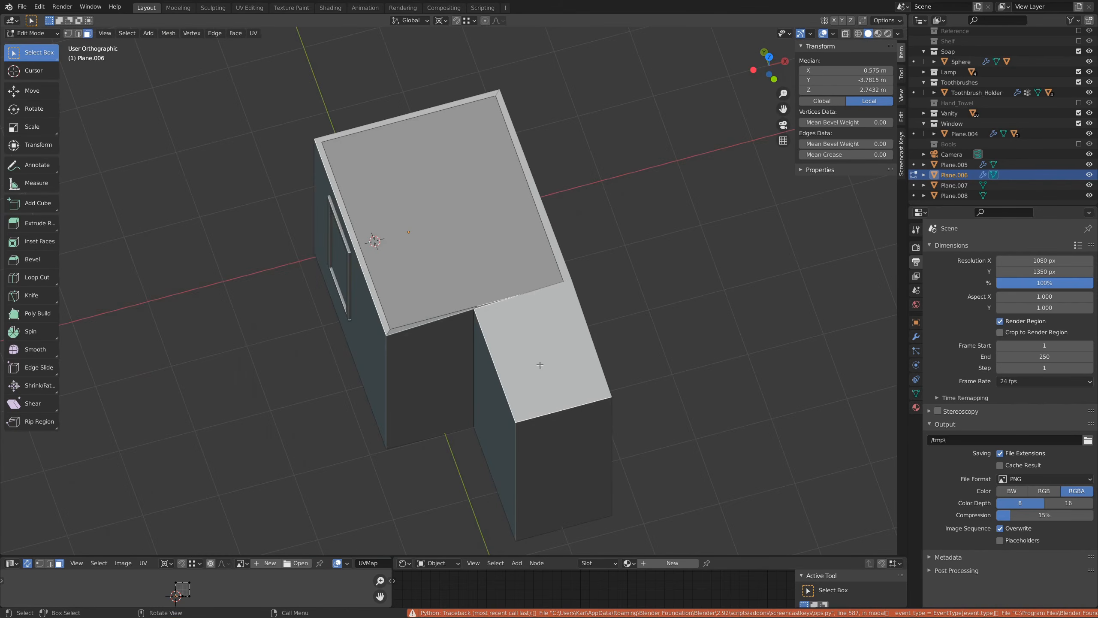
scroll(561, 360, "up", 3)
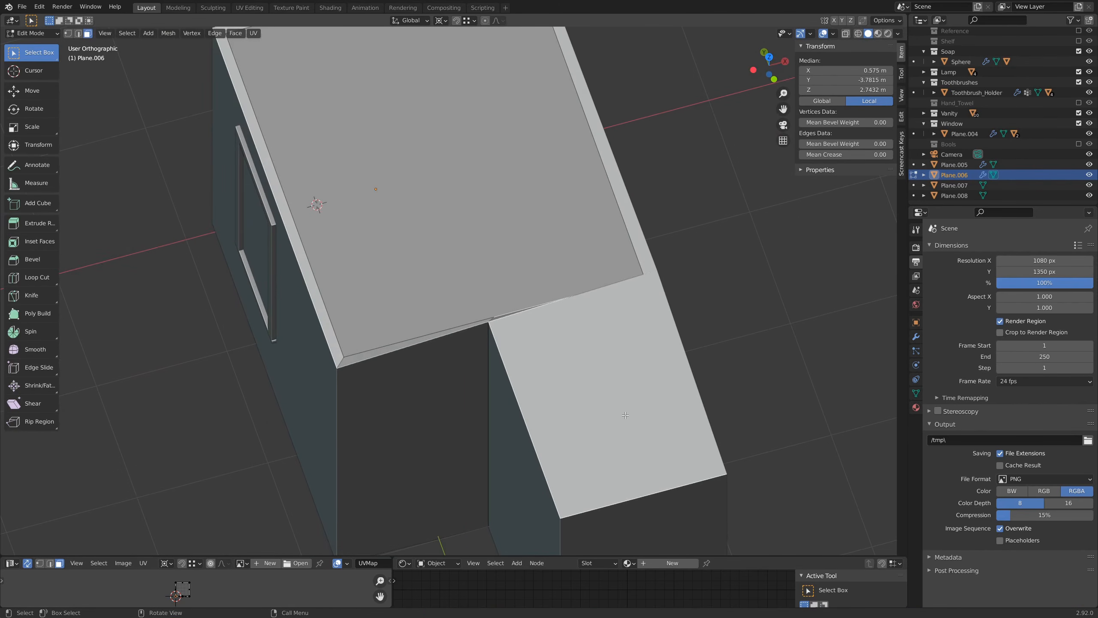
key("x")
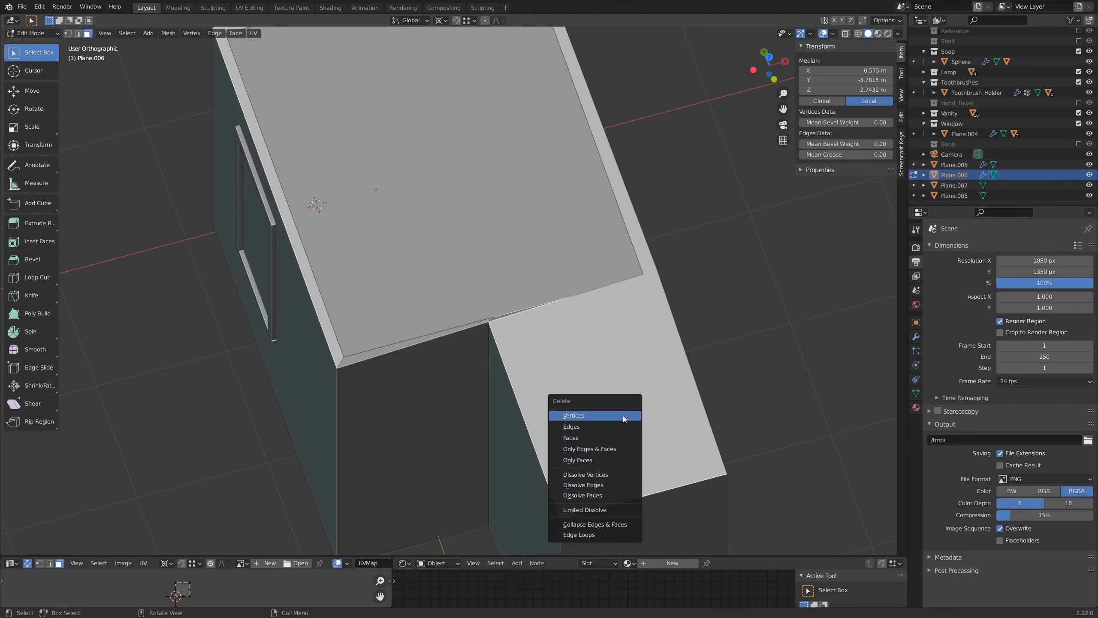
left_click(623, 418)
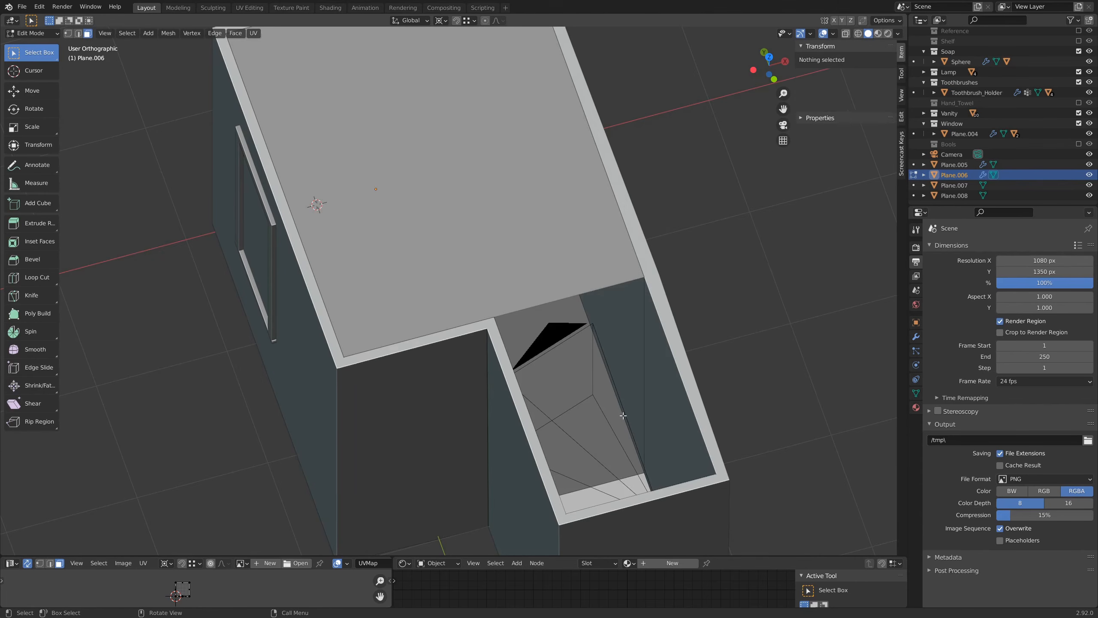
middle_click_drag(631, 456, 623, 467)
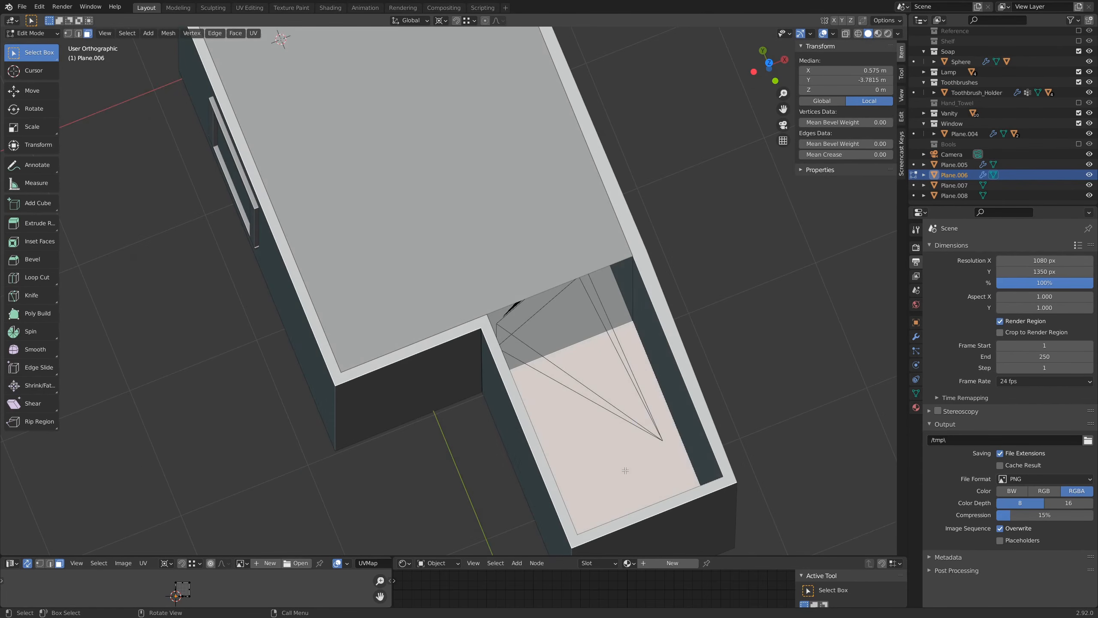
key("x")
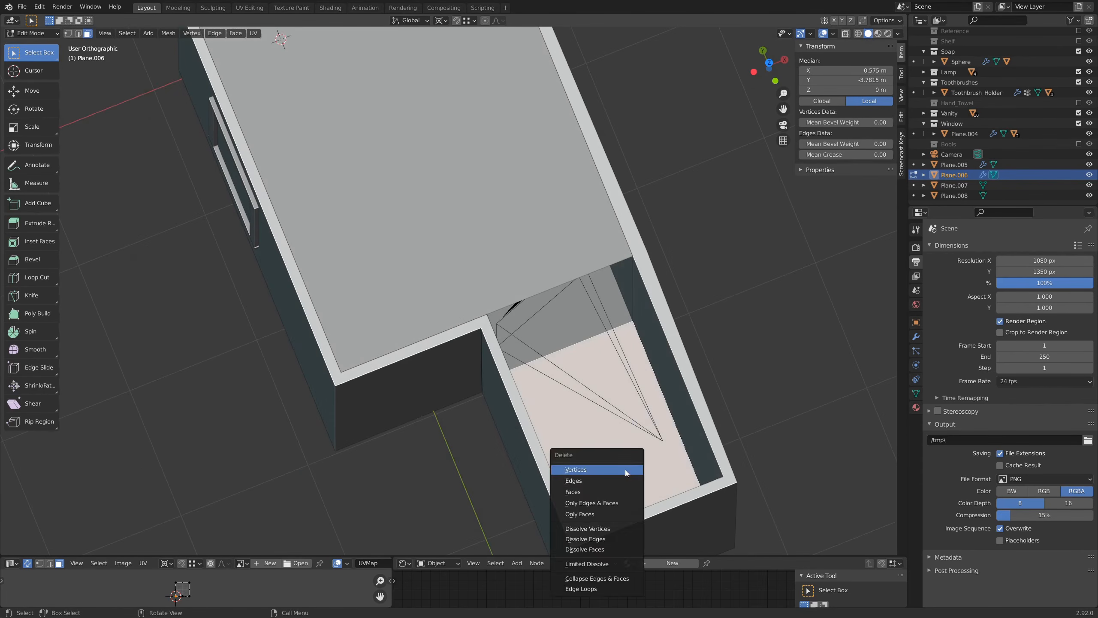
left_click(625, 469)
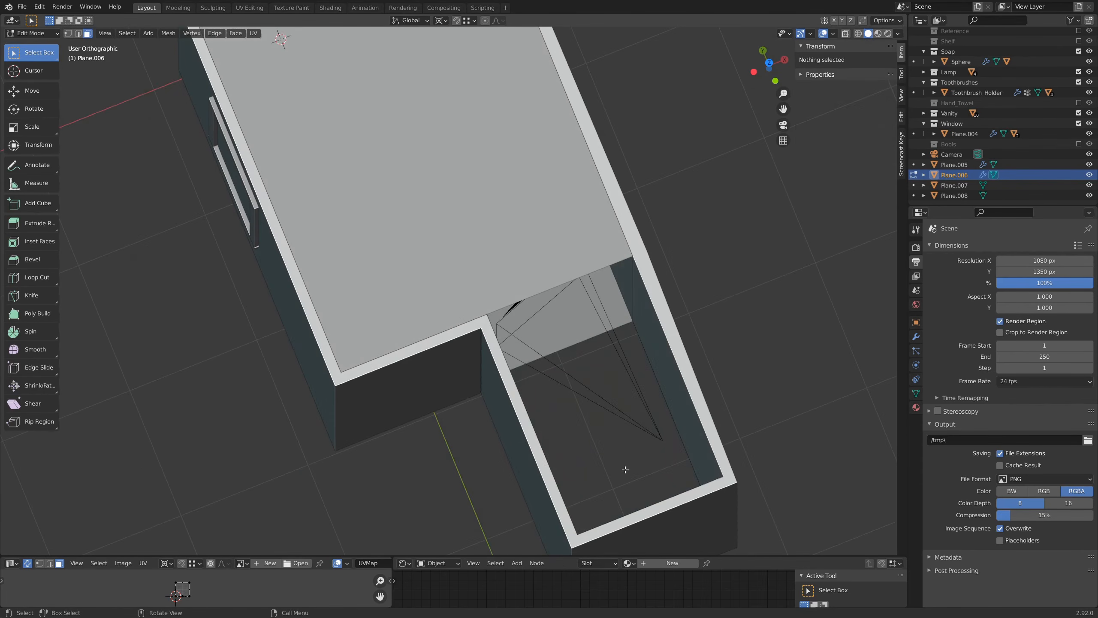
scroll(624, 469, "down", 3)
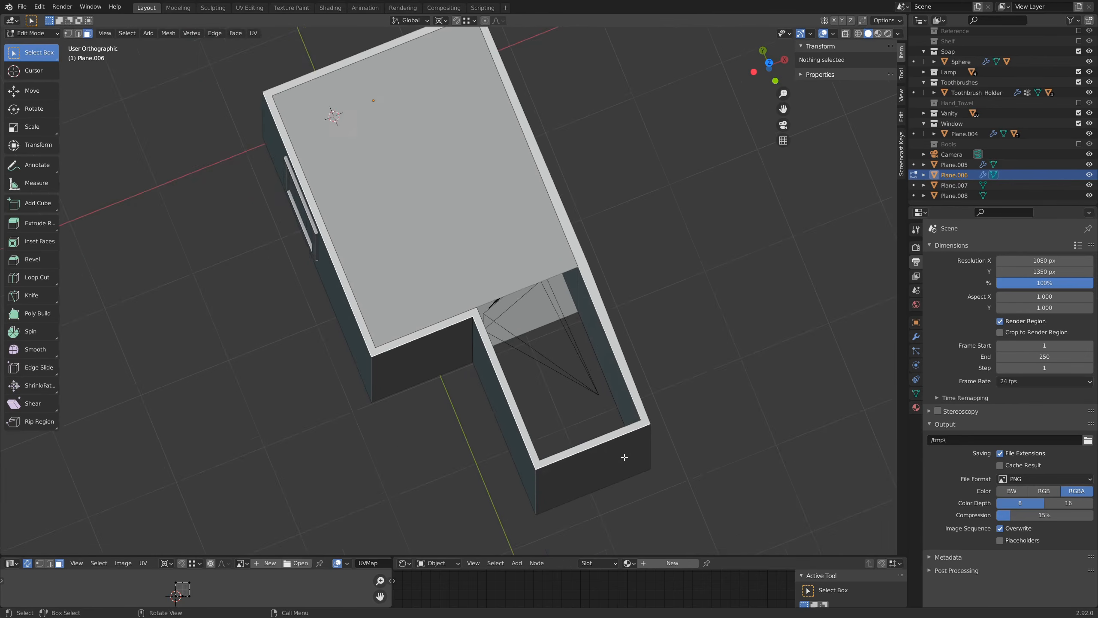
Enable Even Thickness in the walls' Solidify modifier
left_click(511, 411)
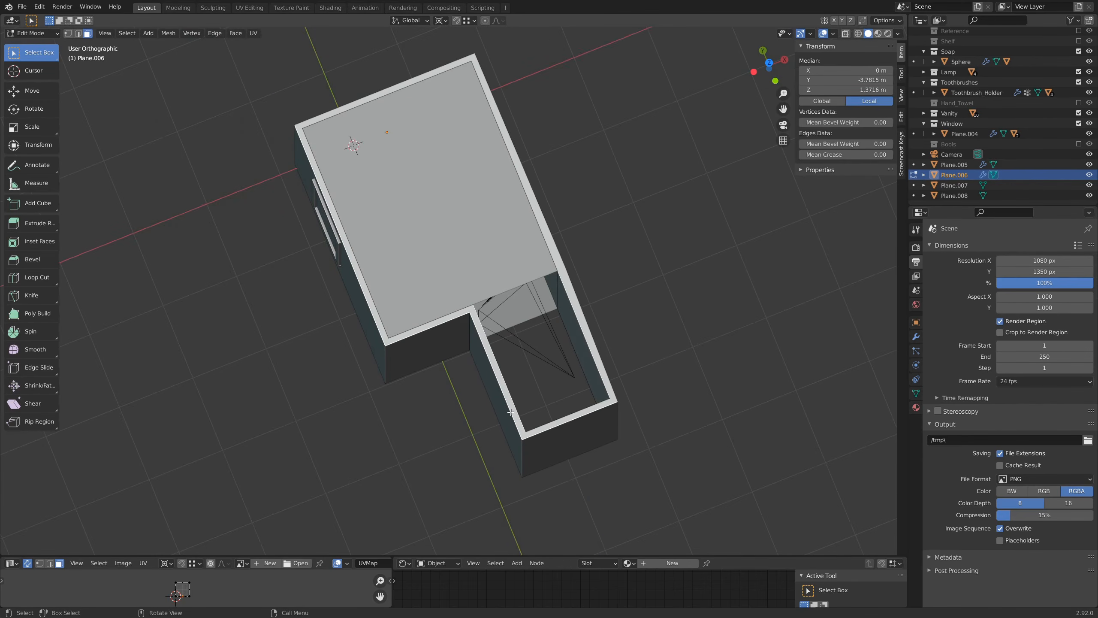
key("Tab")
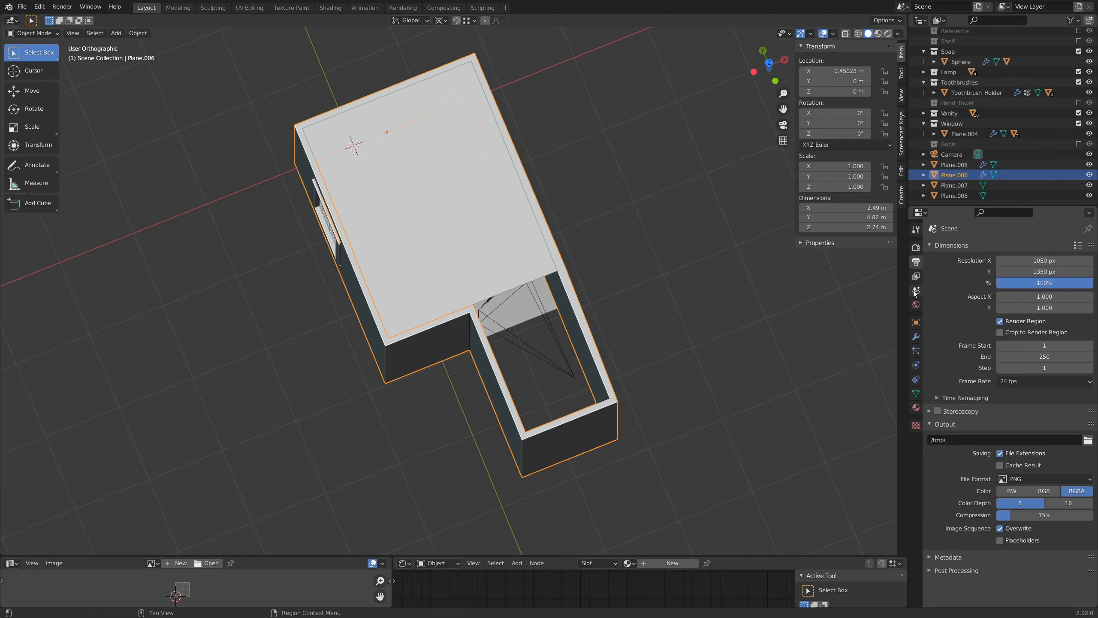
left_click(916, 337)
left_click(932, 290)
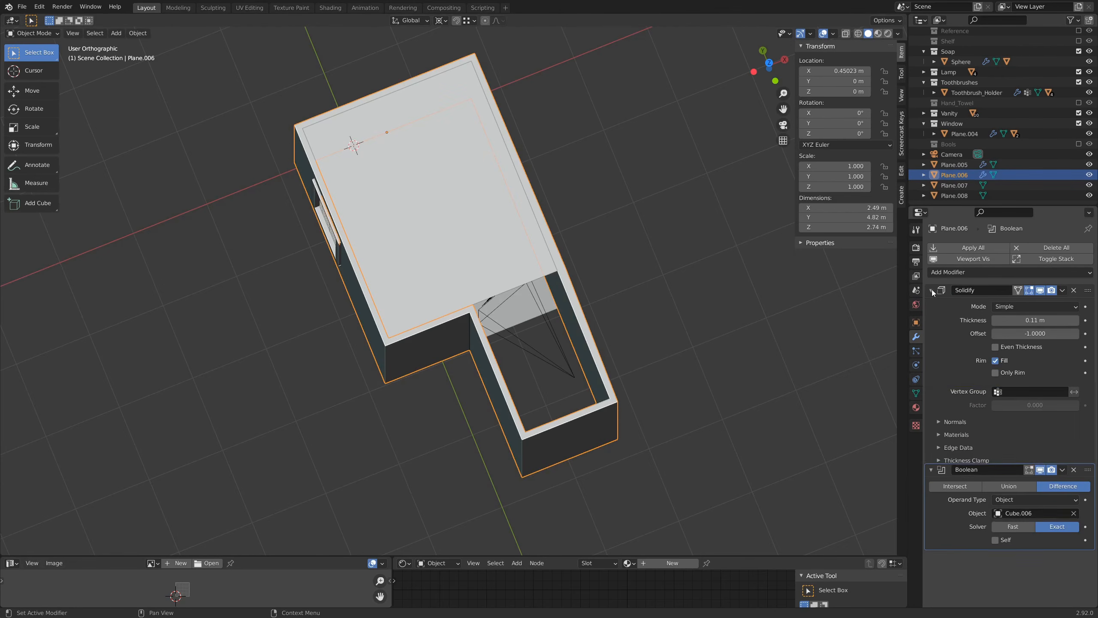
left_click(996, 347)
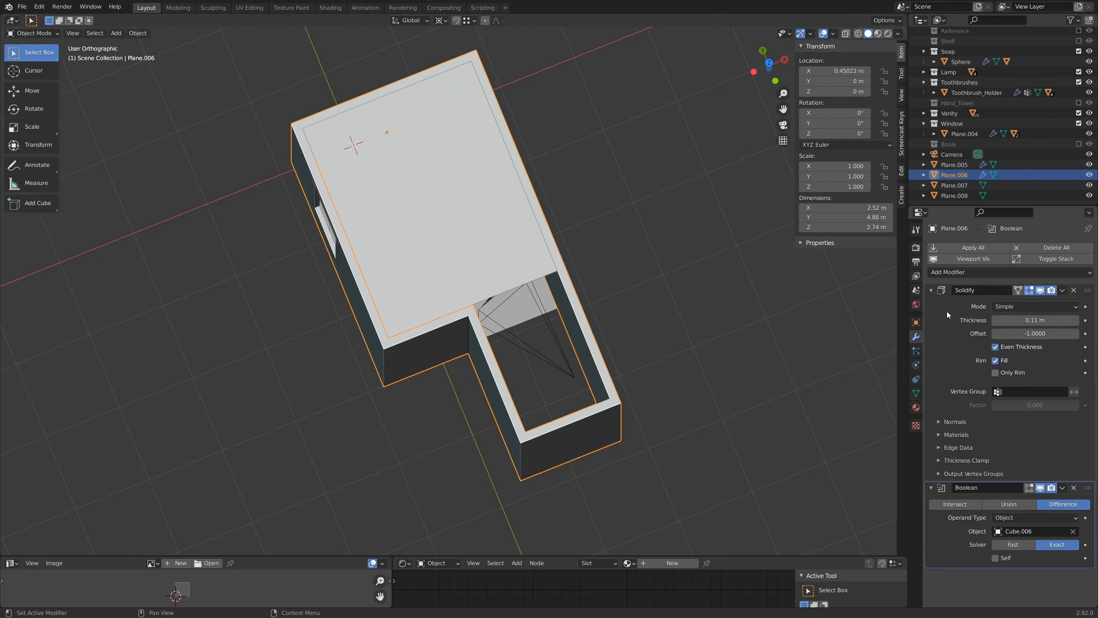
Add one centred loop cut along the Y direction through the ceiling plane
scroll(506, 371, "up", 4)
middle_click_drag(541, 427, 511, 384)
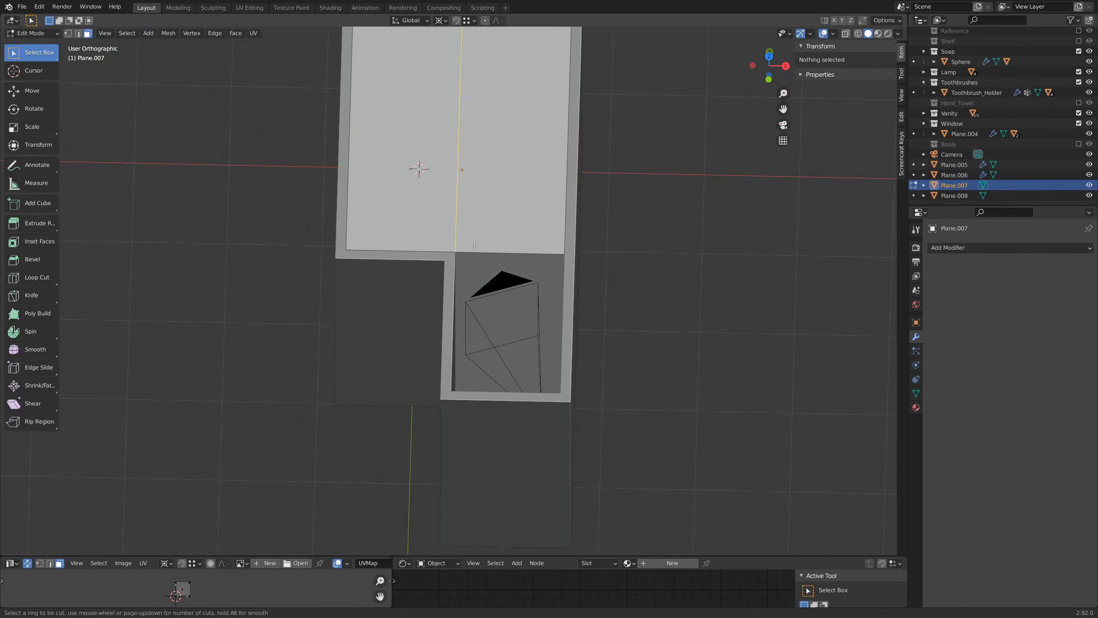
left_click(475, 246)
right_click(474, 245)
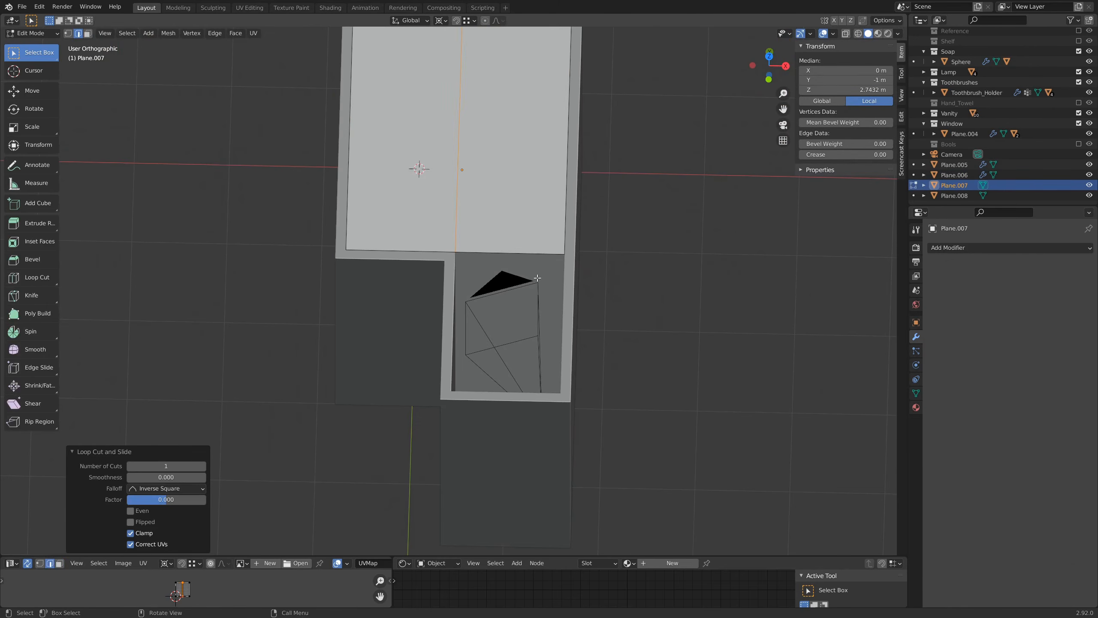
middle_click_drag(474, 246, 498, 349)
key("Tab")
Add one centred loop cut along the Y direction through the floor plane
left_click(489, 343)
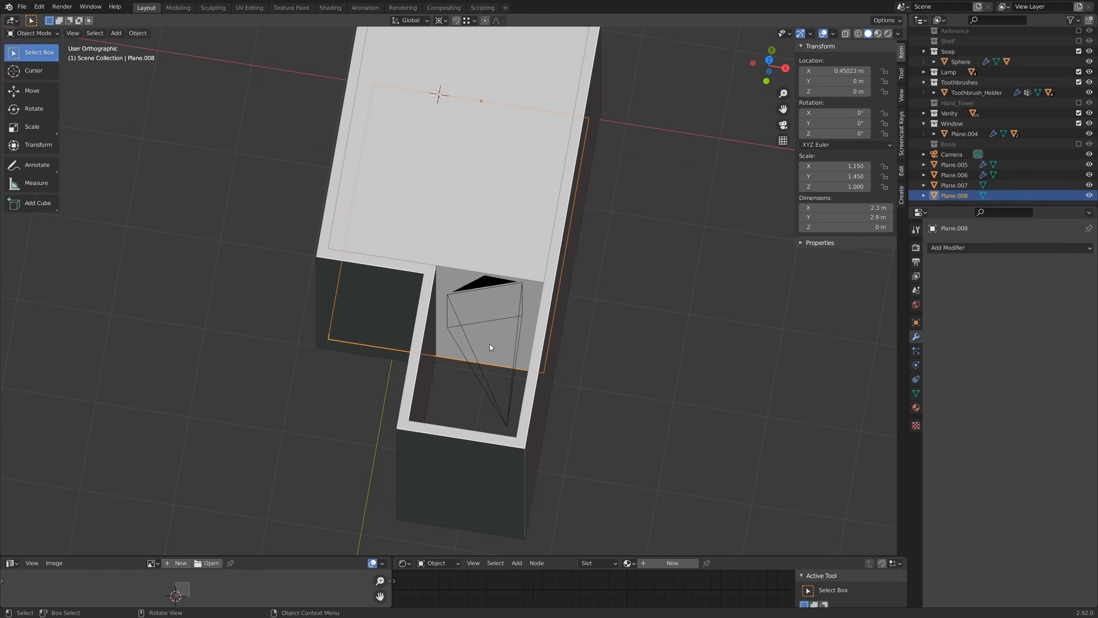
key("Tab")
key("ctrl+r")
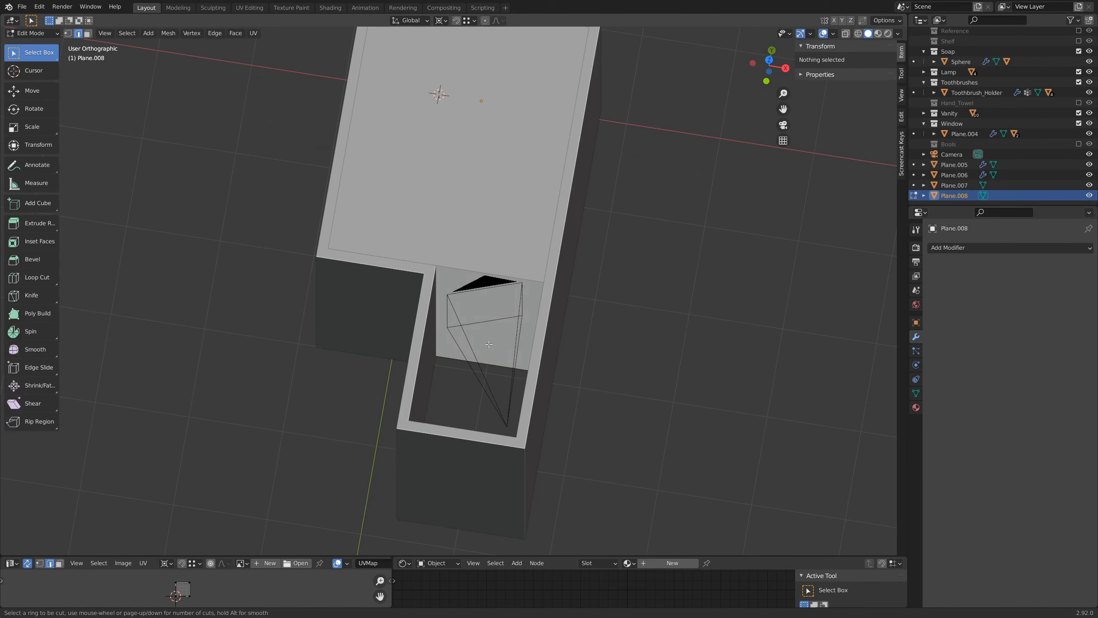
left_click(478, 355)
right_click(478, 355)
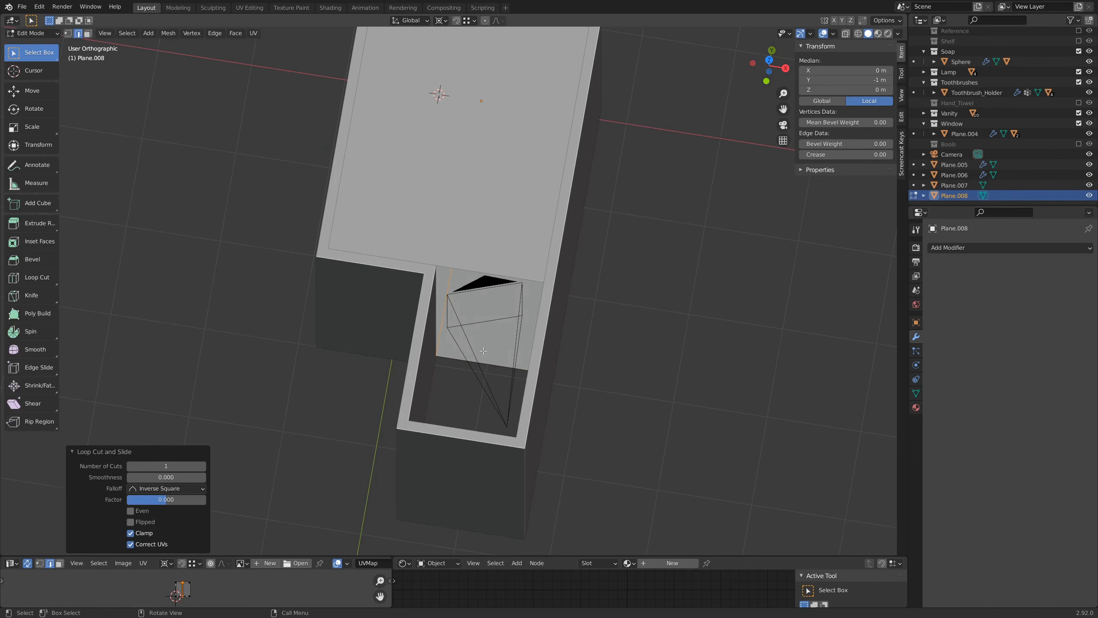
With the pivot at Median Point and snapping on, extend the floor's front half-edge 1.763 m along negative Y to the extension's end wall
left_click(460, 366)
middle_click_drag(680, 340, 571, 363)
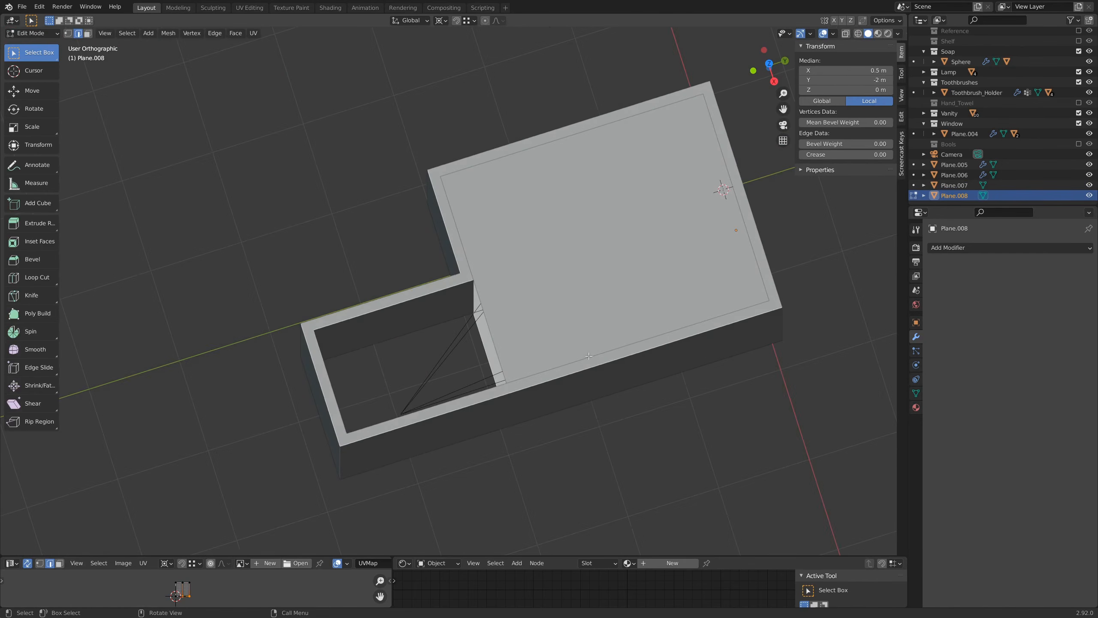
left_click(443, 21)
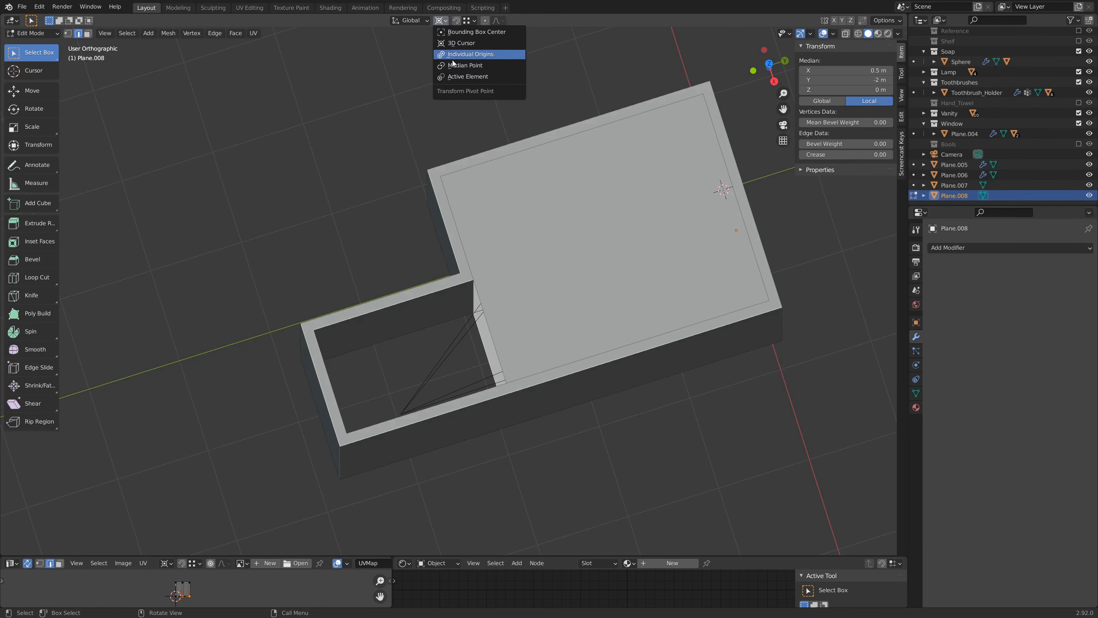
left_click(457, 66)
key("g")
key("y")
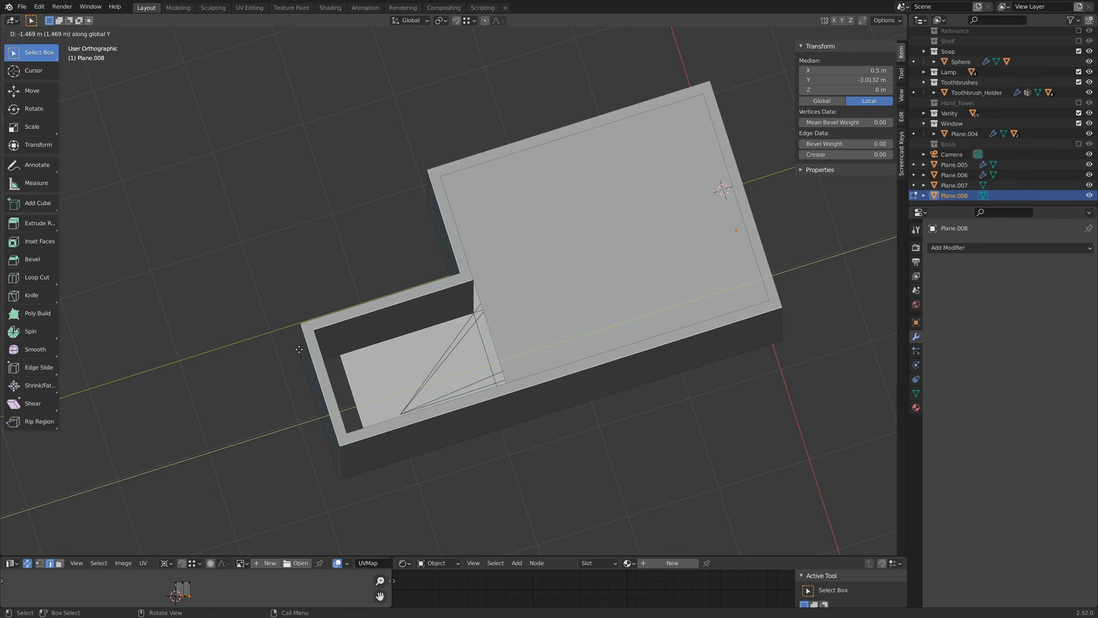
key("shift+Tab")
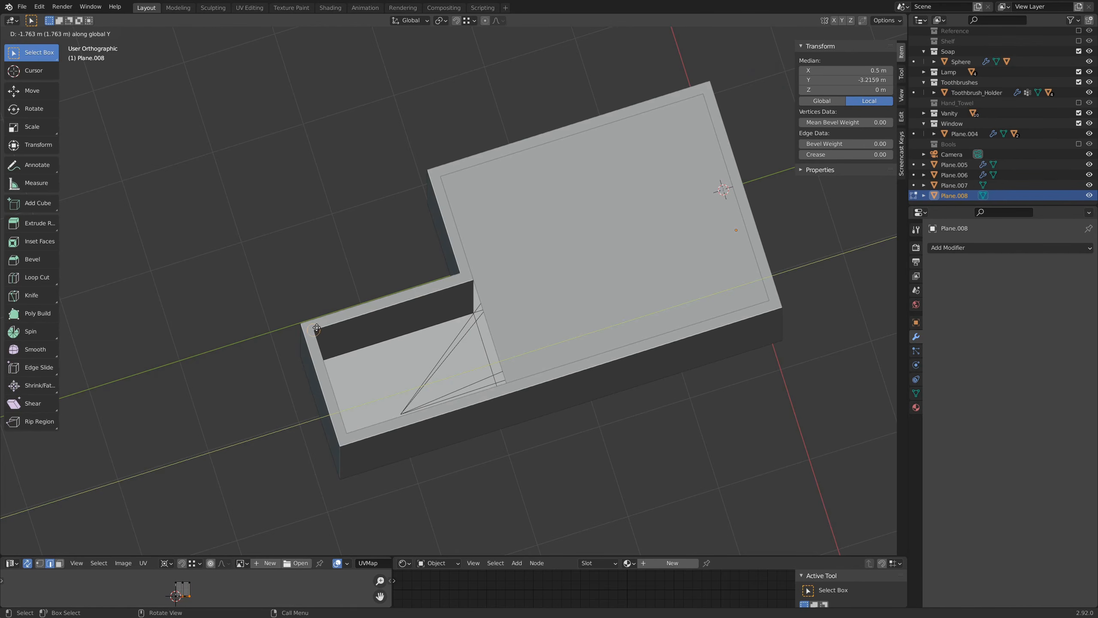
left_click(315, 332)
key("Tab")
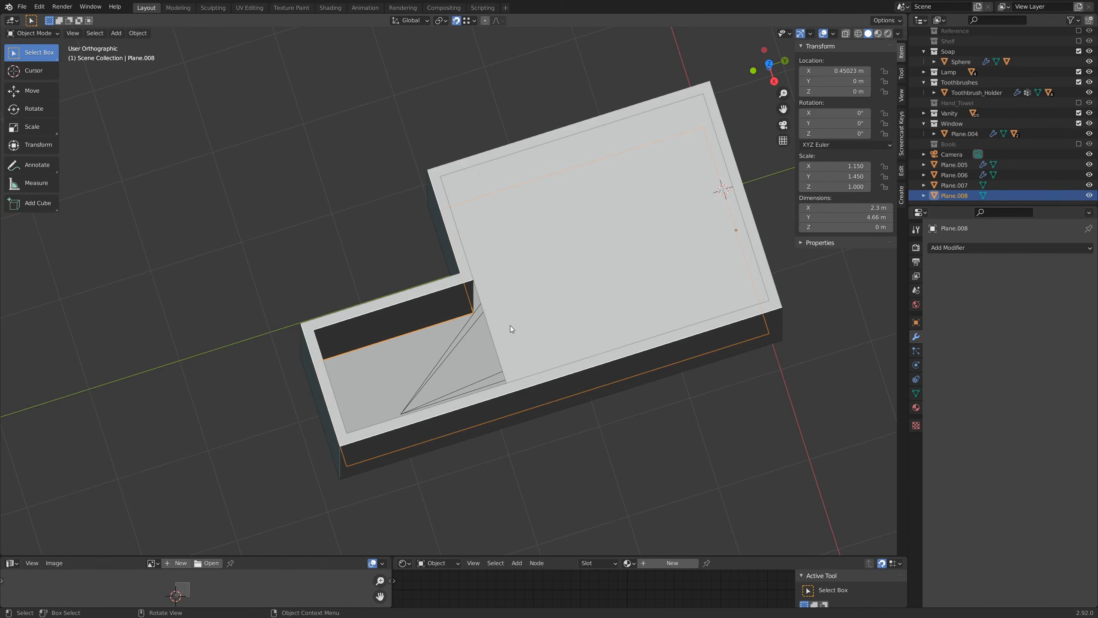
Extrude the ceiling's front half-edge 1.763 m along negative Y, snapping it to the end wall to cover the extension
left_click(510, 325)
key("Tab")
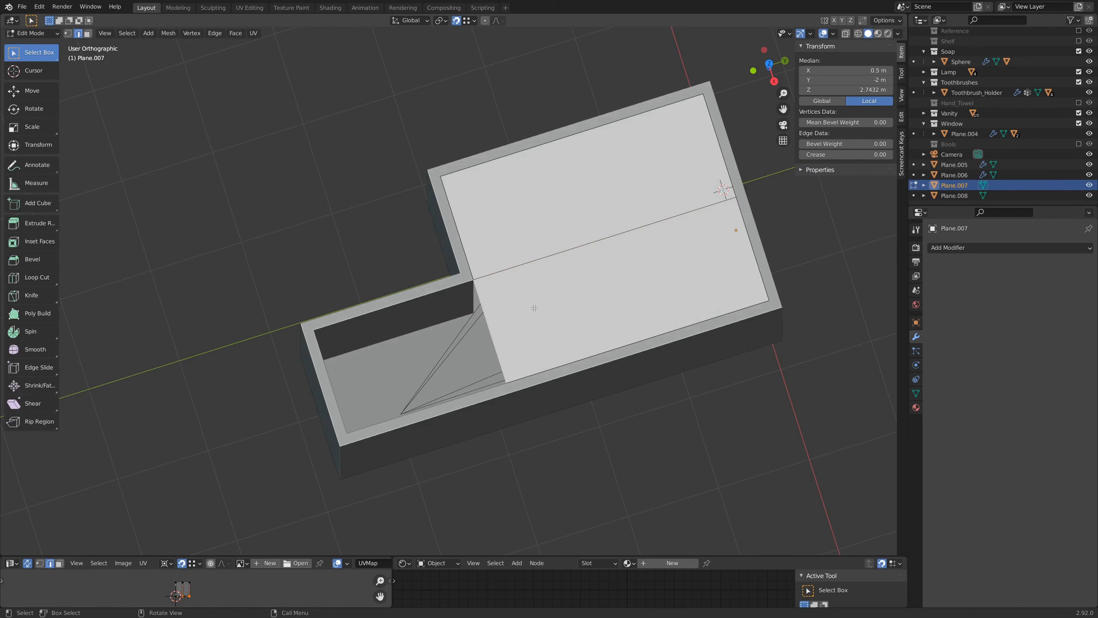
key("e")
key("y")
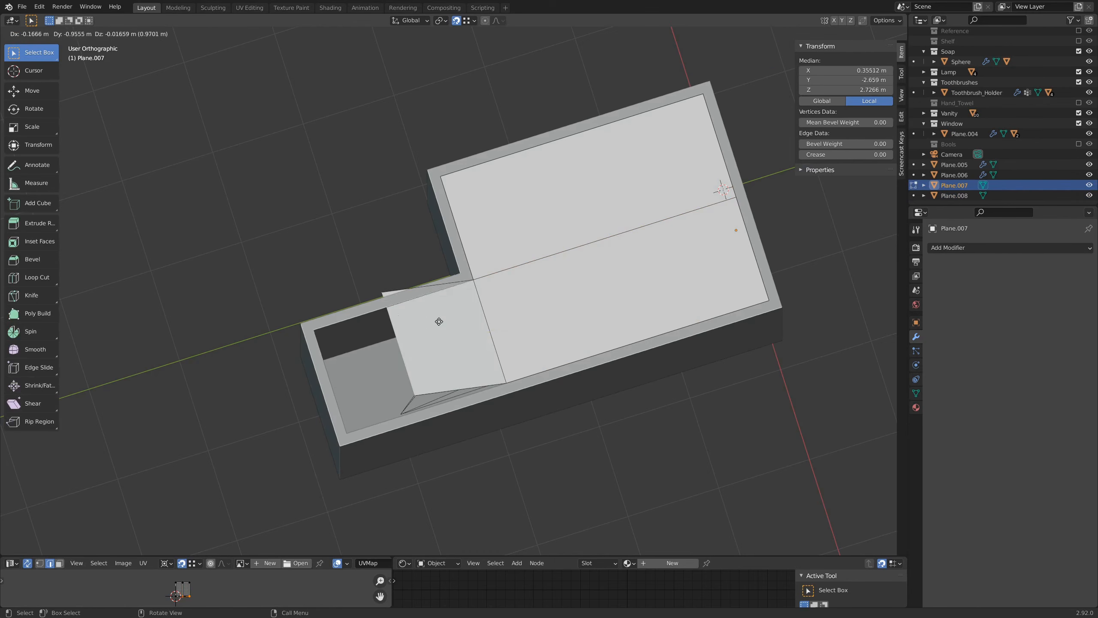
left_click(320, 332)
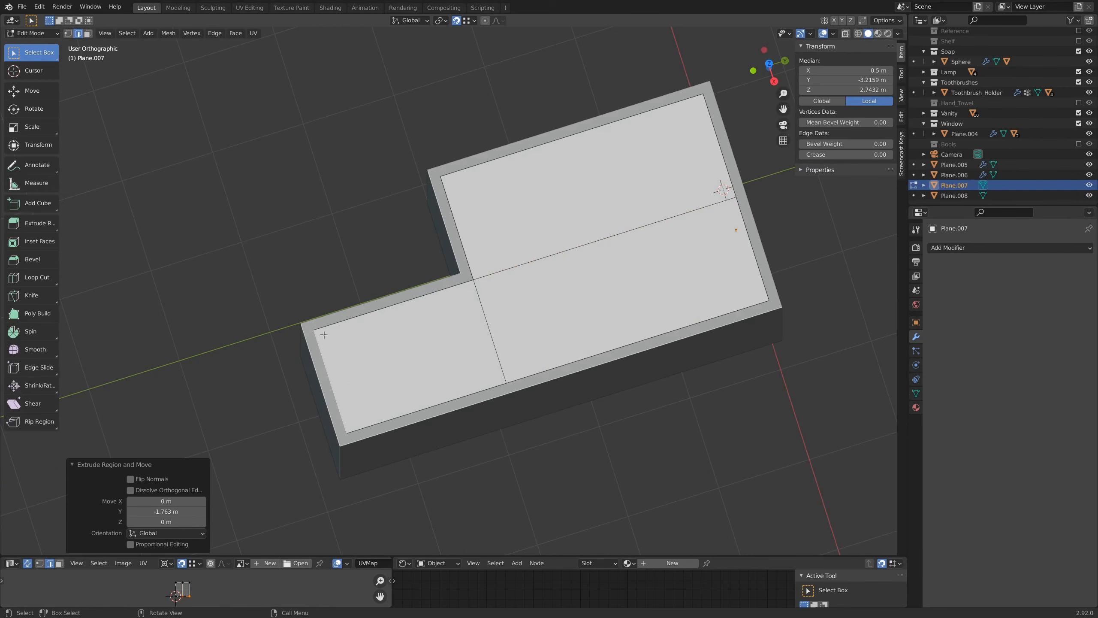
Leave mesh editing and rename the ceiling plane as Ceiling
key("Tab")
scroll(588, 355, "down", 4)
middle_click_drag(491, 354, 607, 321)
left_click(494, 267)
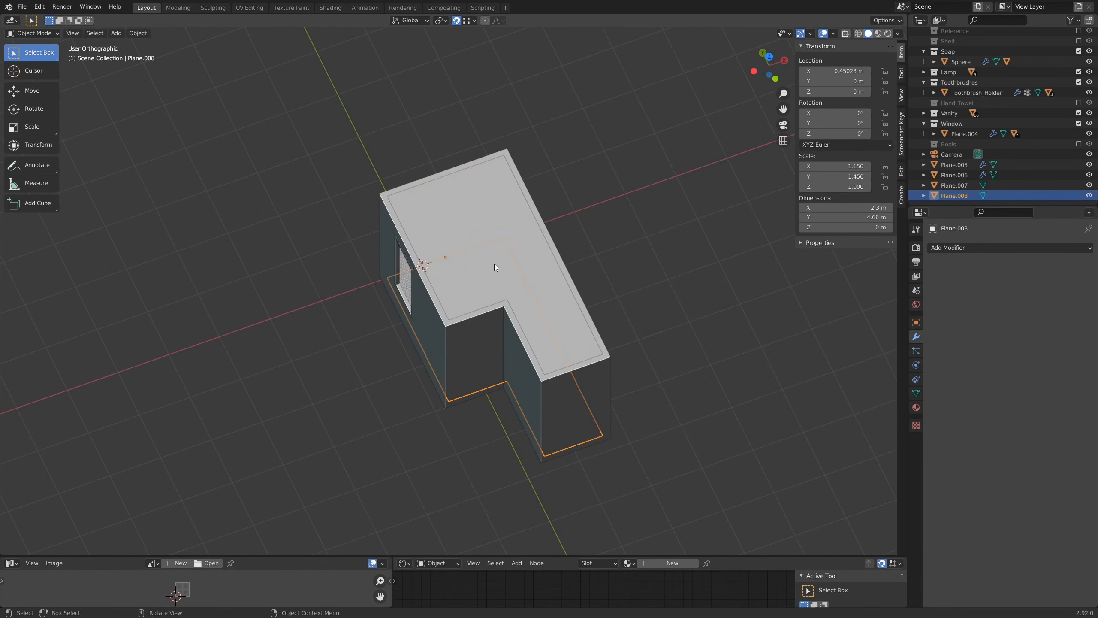
left_click(498, 223)
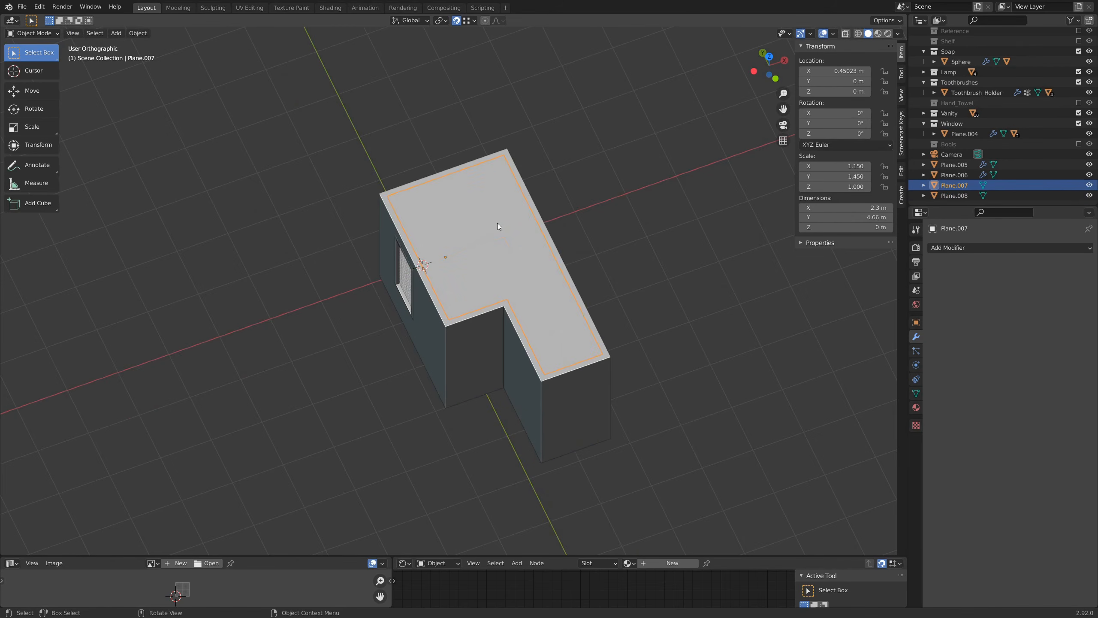
key("F2")
type("Ceil")
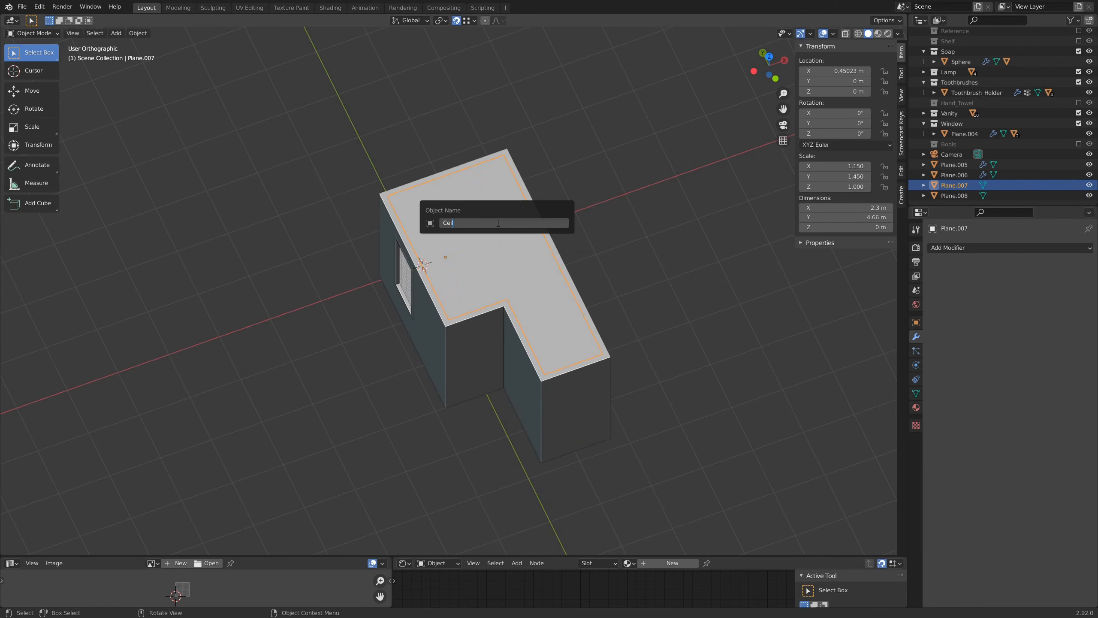
type("ing")
key("Return")
Rename the wall object with the Solidify and Boolean modifiers as walls
left_click(505, 308)
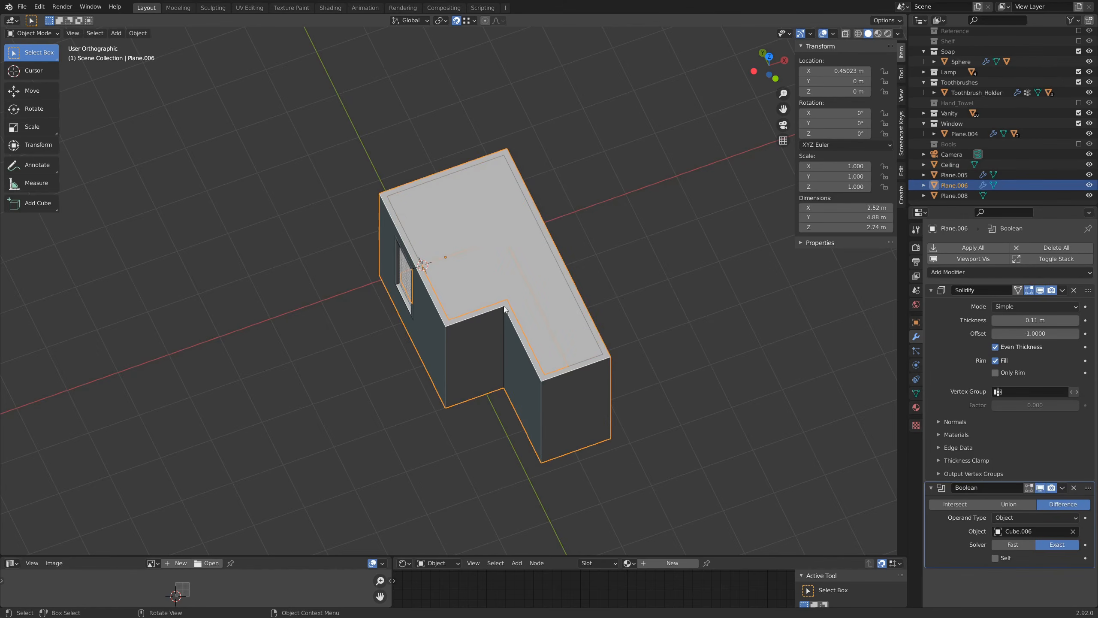
key("F2")
type("walls")
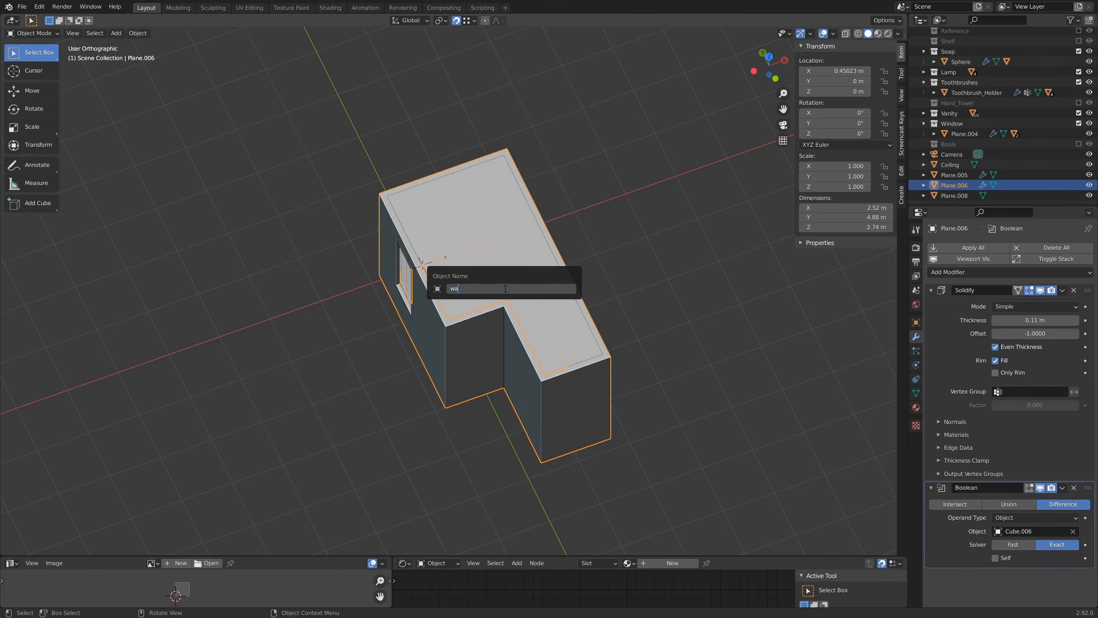
key("Return")
Rename the floor plane on the underside of the room as Floor
middle_click_drag(504, 289, 471, 380)
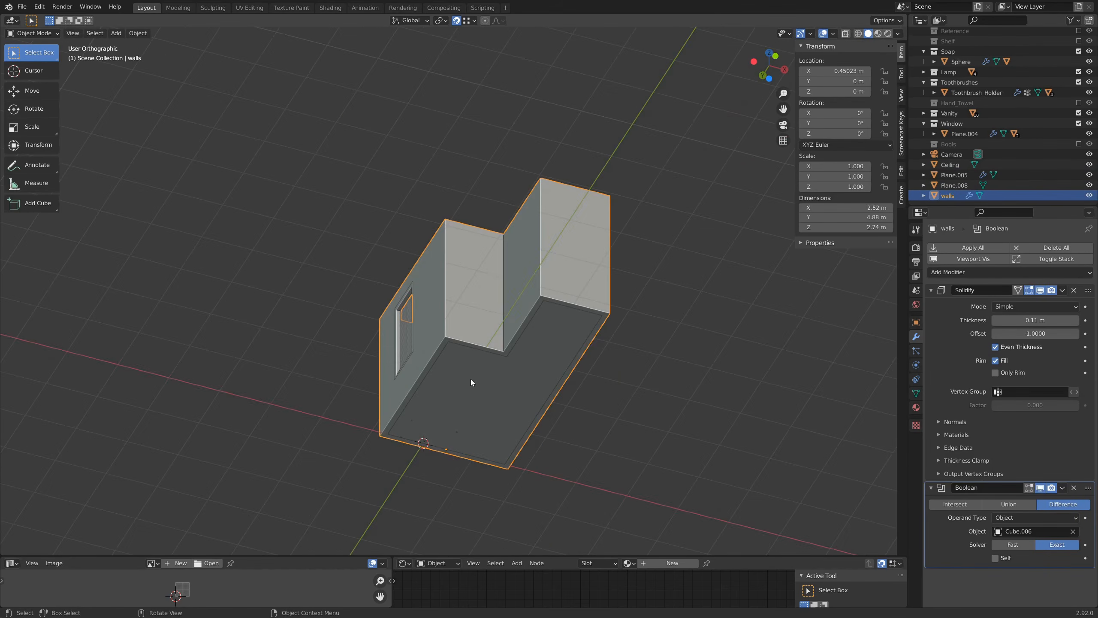
left_click(471, 412)
key("2")
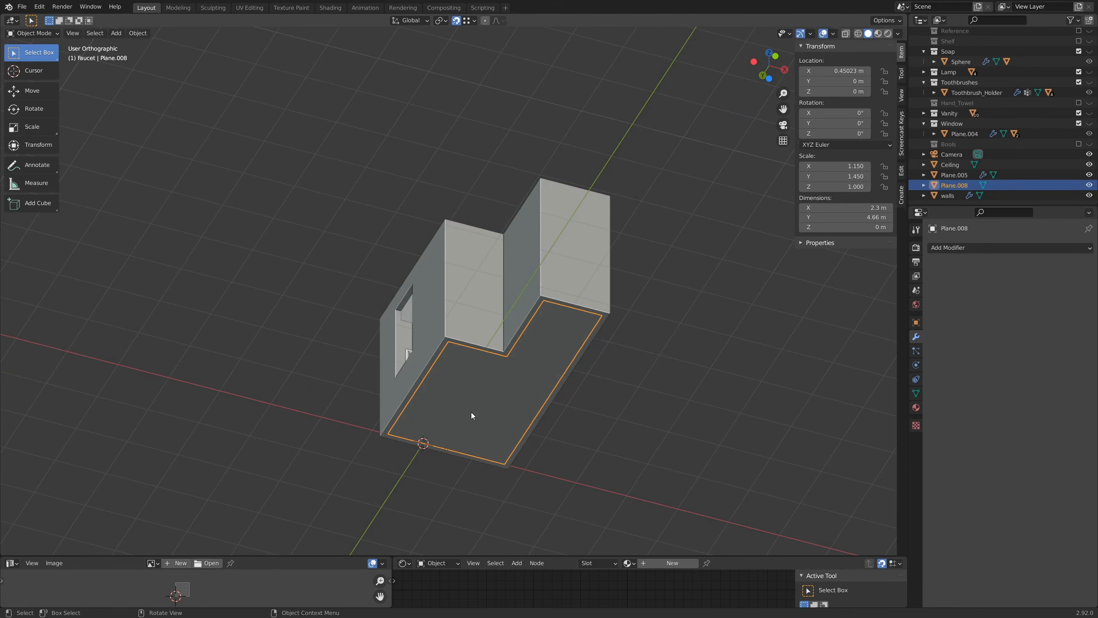
key("F2")
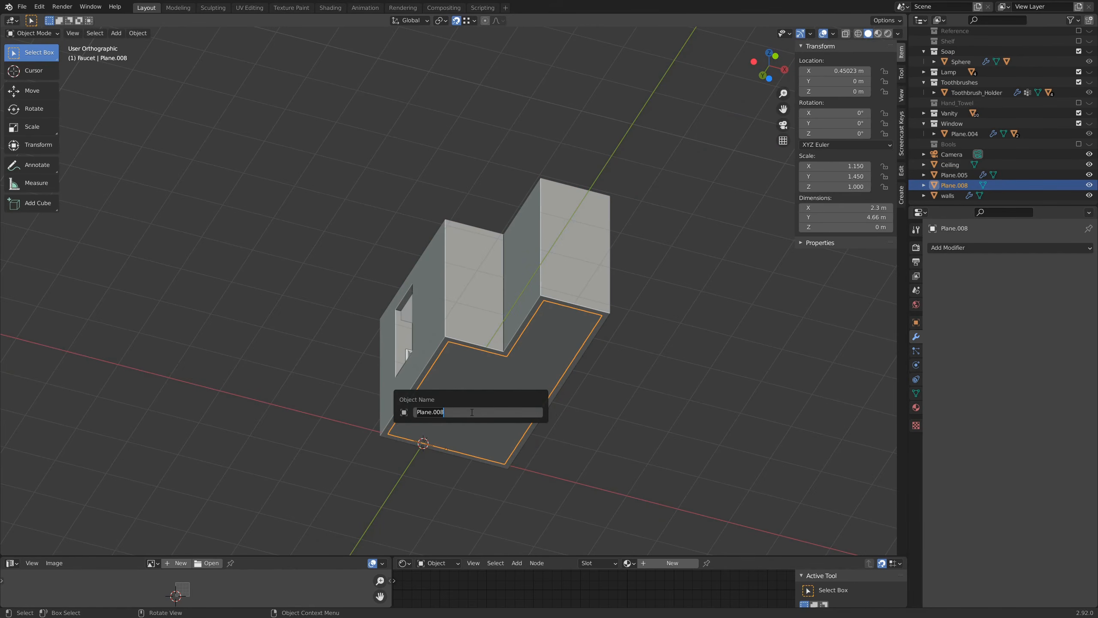
type("Floor")
key("Return")
Hide the Ceiling and Floor objects together to expose the room's interior from above
middle_click_drag(471, 412, 539, 258)
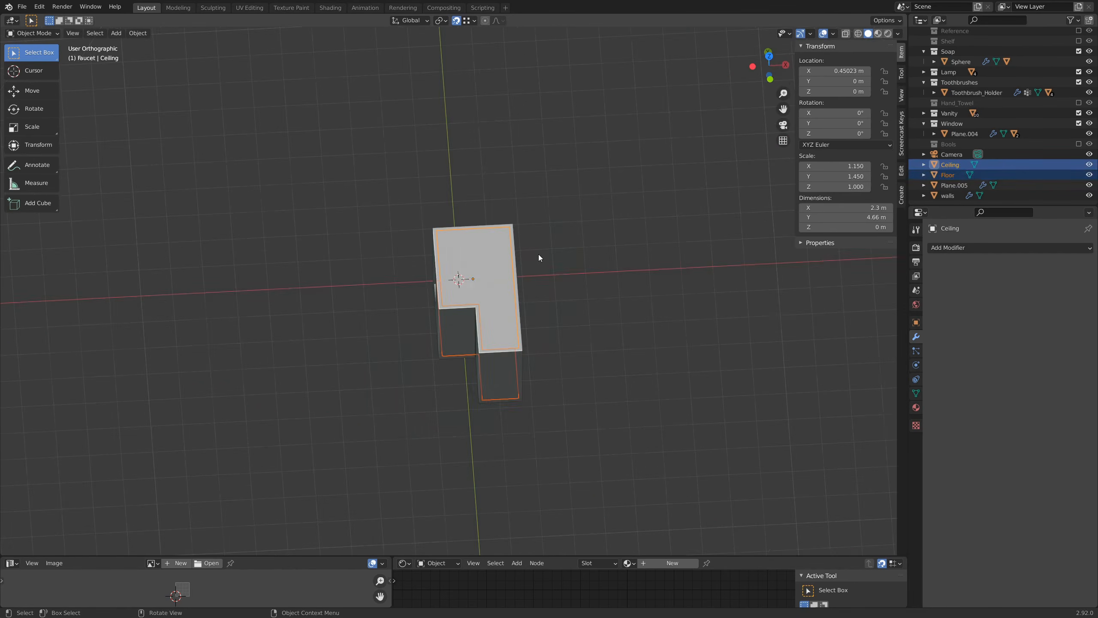
key("h")
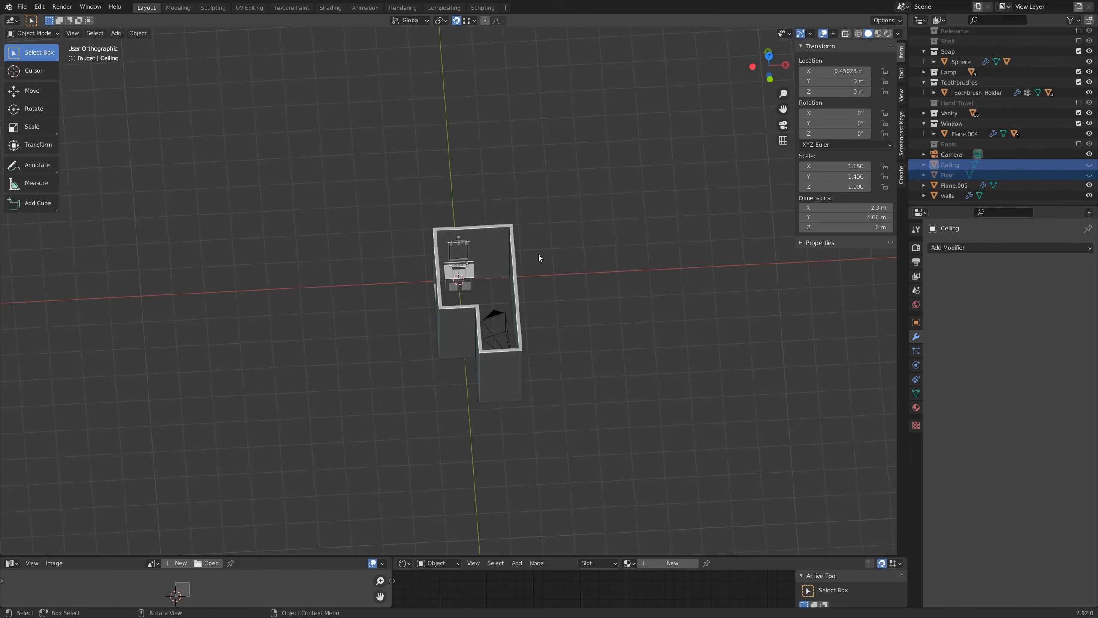
scroll(508, 302, "up", 3)
scroll(507, 302, "up", 2)
middle_click_drag(525, 396, 559, 291)
Look through the room's camera, set a render region around its whole frame, and fit the frame to the viewport
left_click(535, 341)
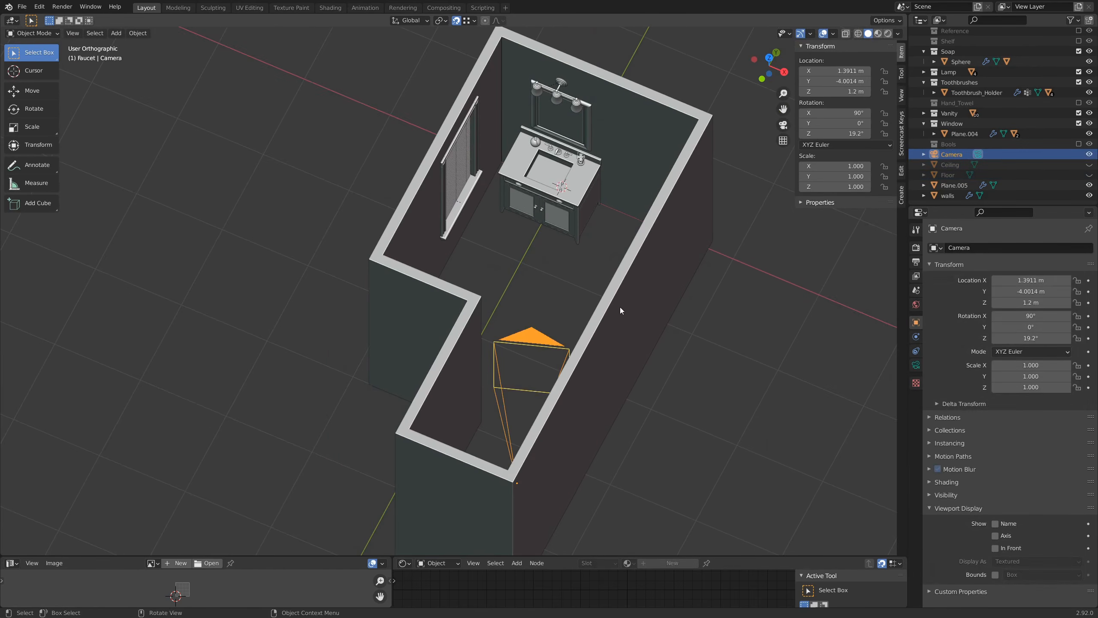
middle_click_drag(619, 307, 655, 330)
key("KP_0")
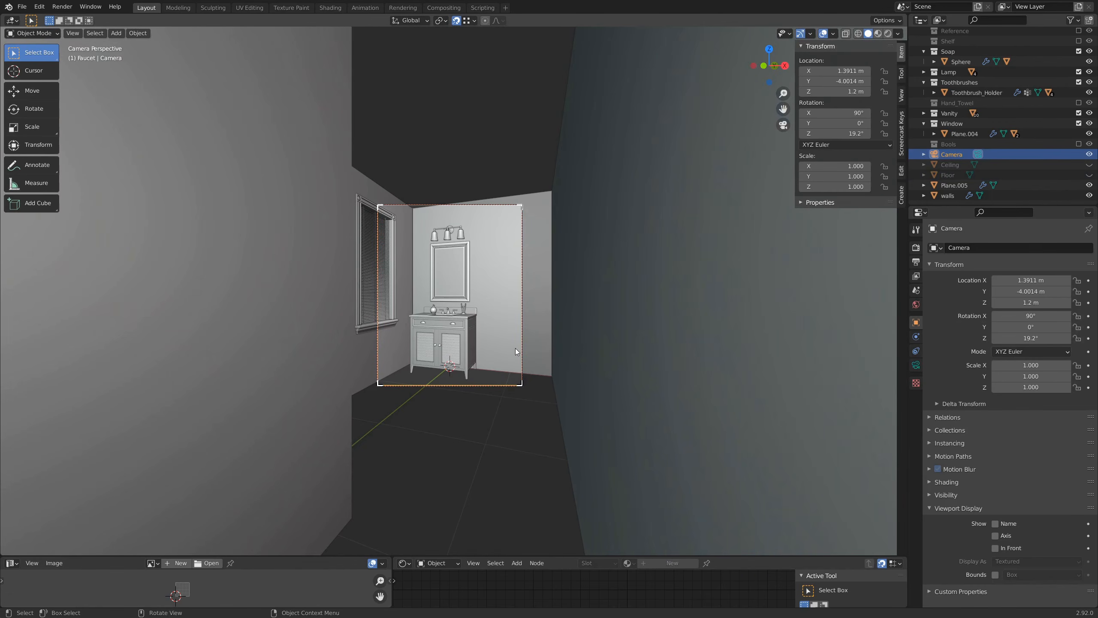
key("ctrl+b")
left_click_drag(332, 177, 569, 426)
key("Home")
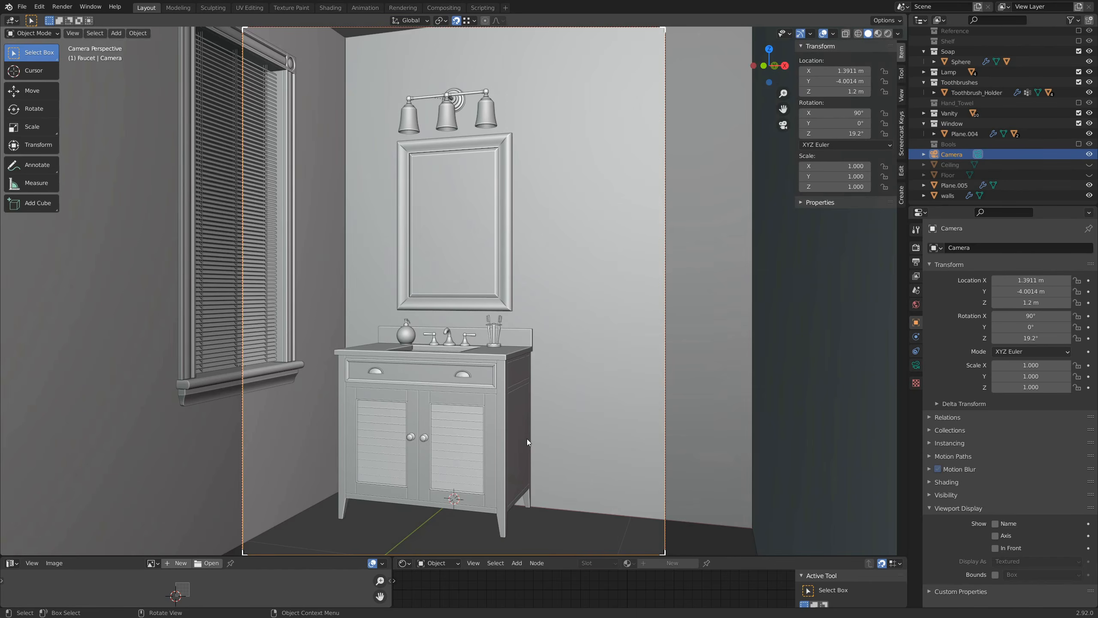
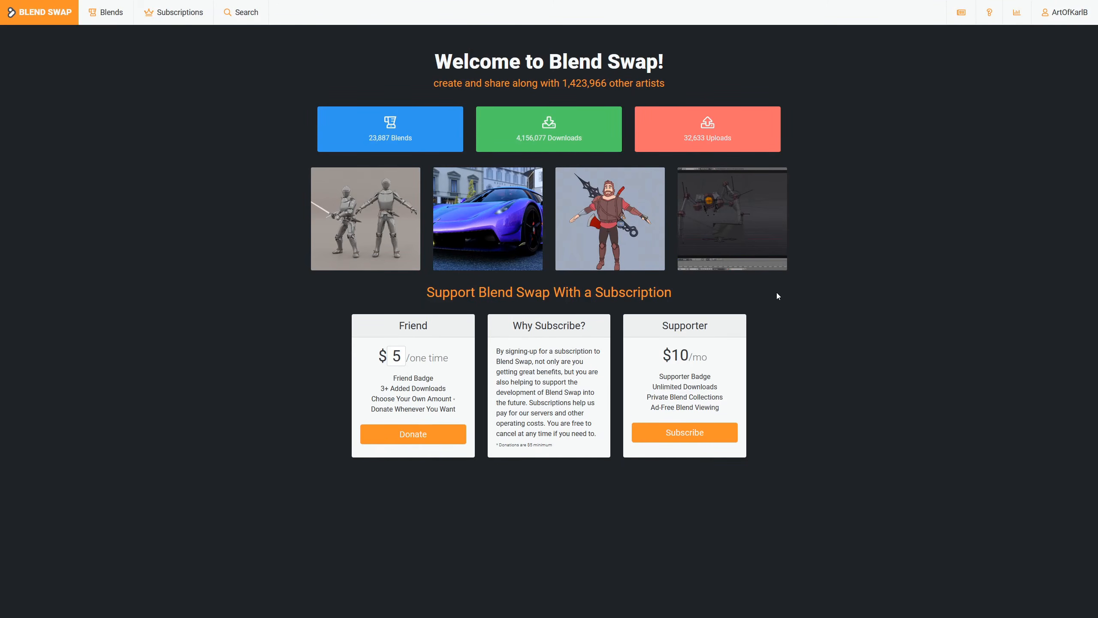
Switch to the Blend Swap website and search its models for "toilet"
mouse_move(241, 20)
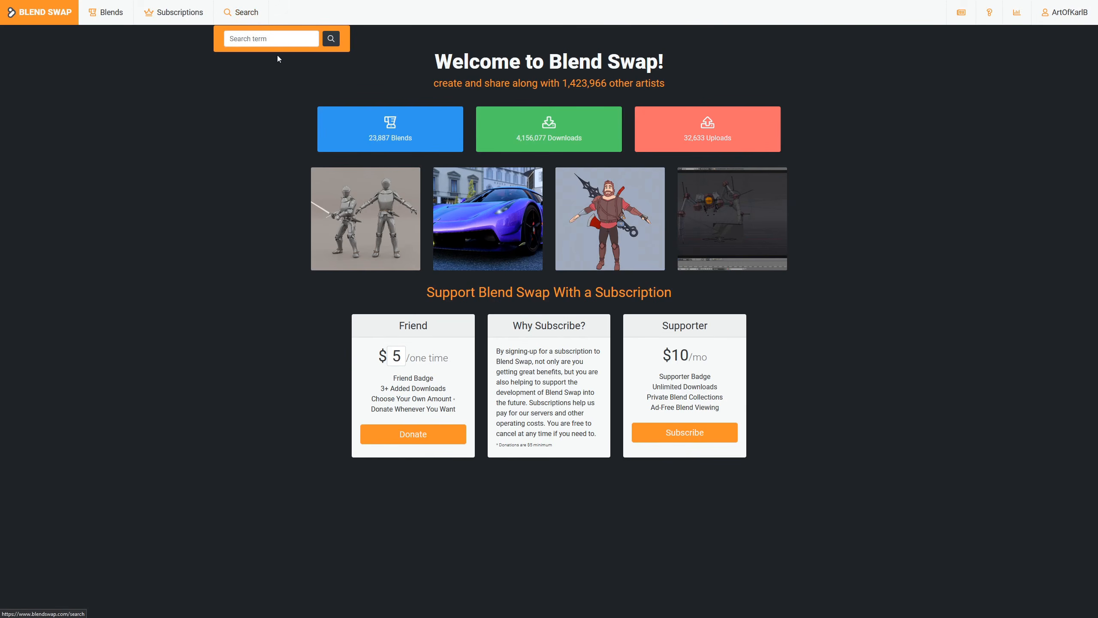
left_click(278, 41)
type("to")
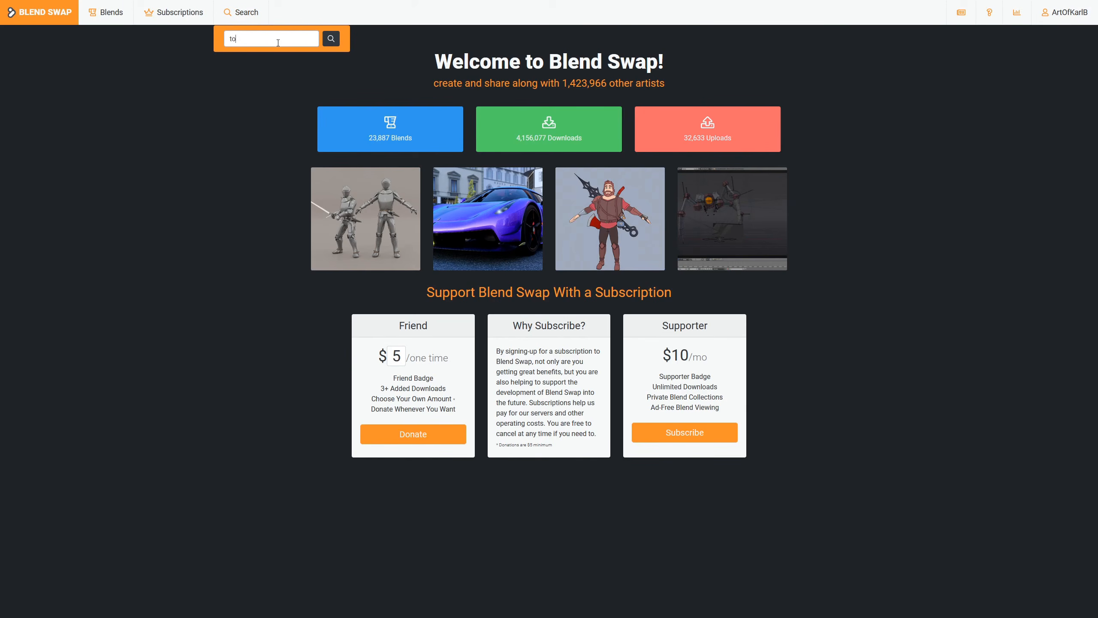
type("ilet")
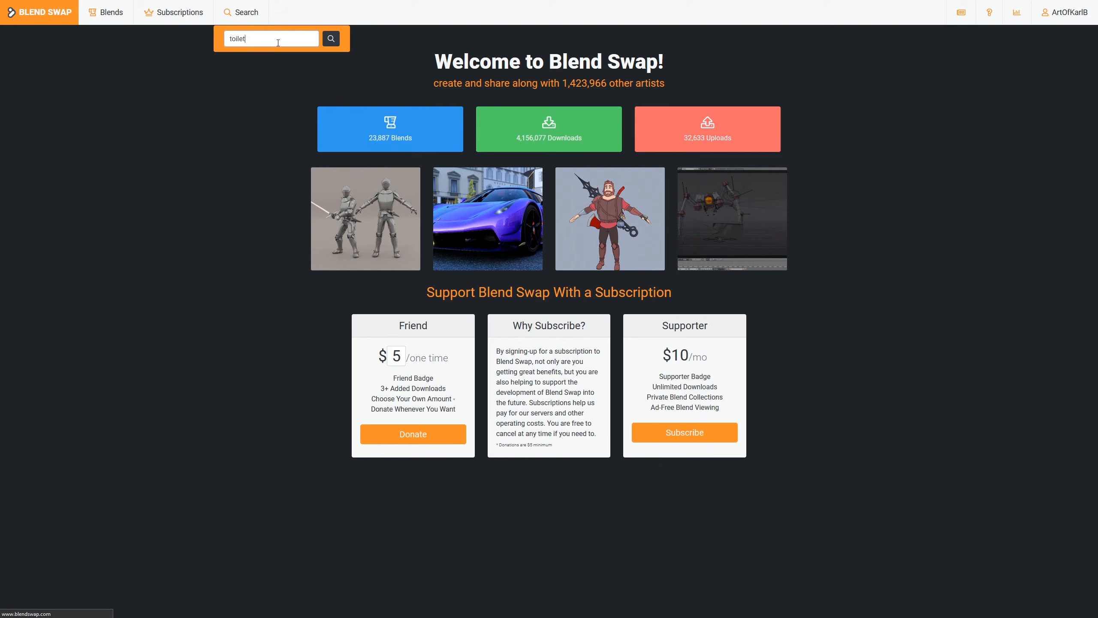
key("Return")
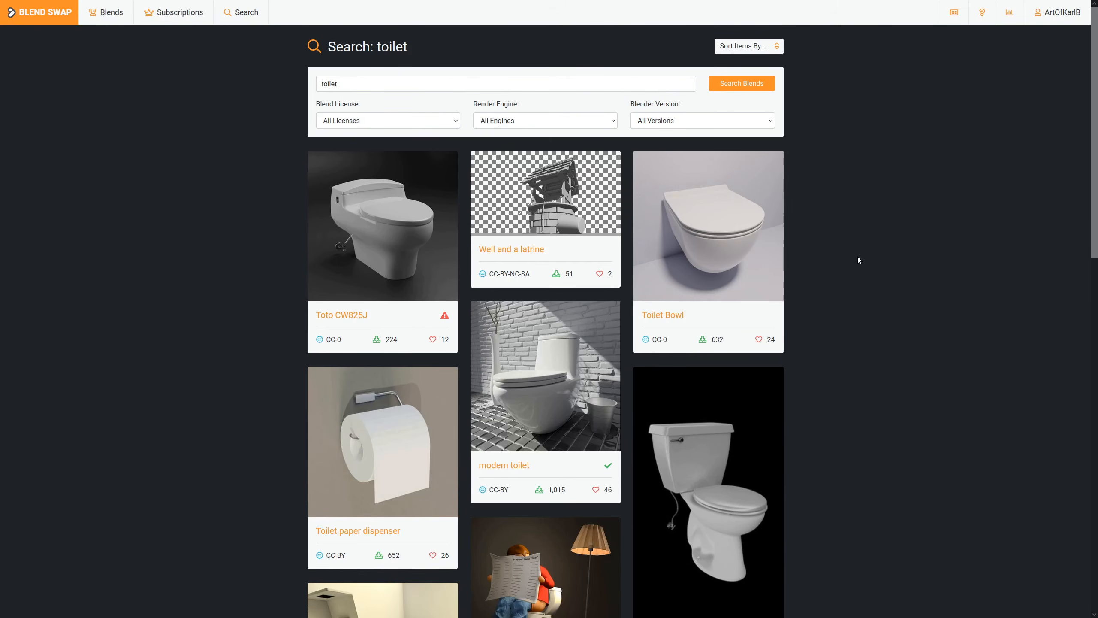
Browse the toilet results, open the CC-BY "Toilet" model with the separate tank, and download it
scroll(859, 260, "down", 3)
scroll(859, 258, "down", 2)
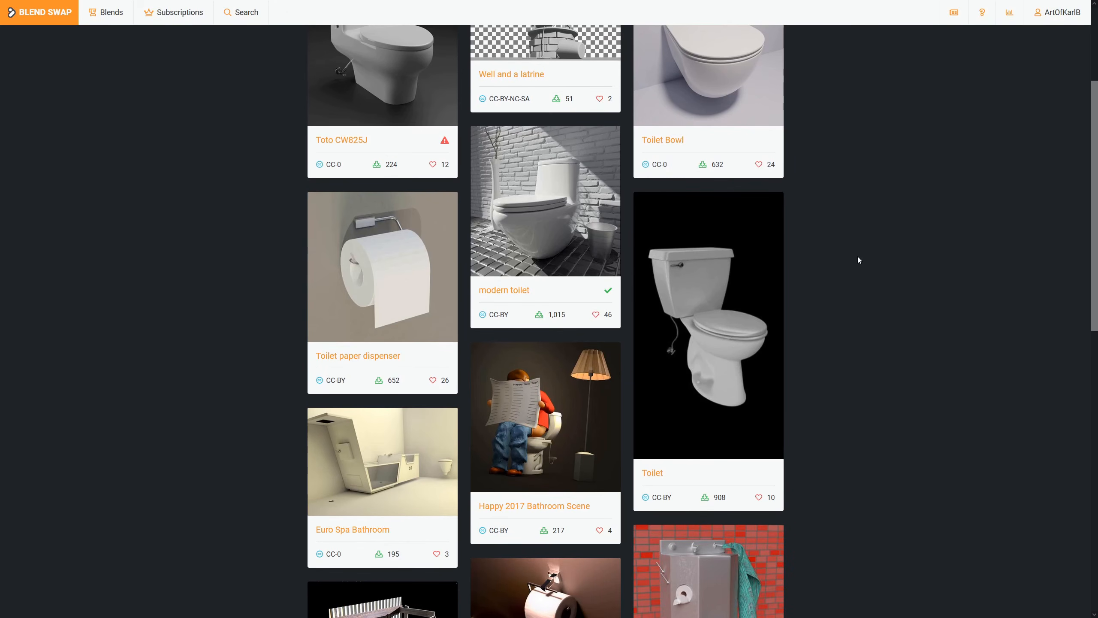
scroll(859, 260, "down", 6)
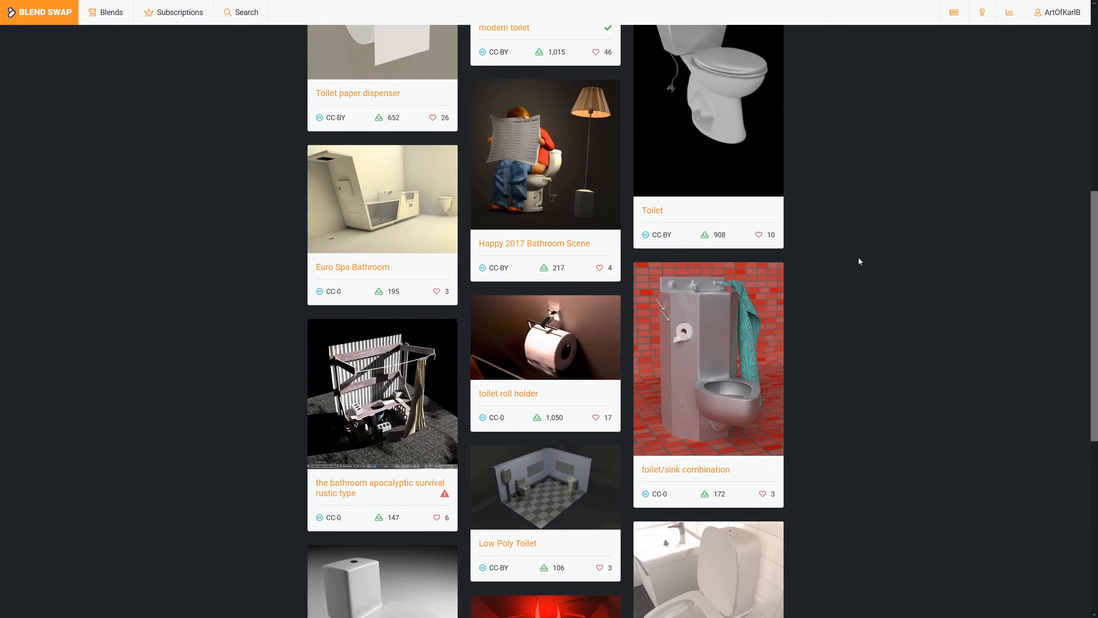
scroll(860, 262, "down", 6)
scroll(860, 262, "up", 10)
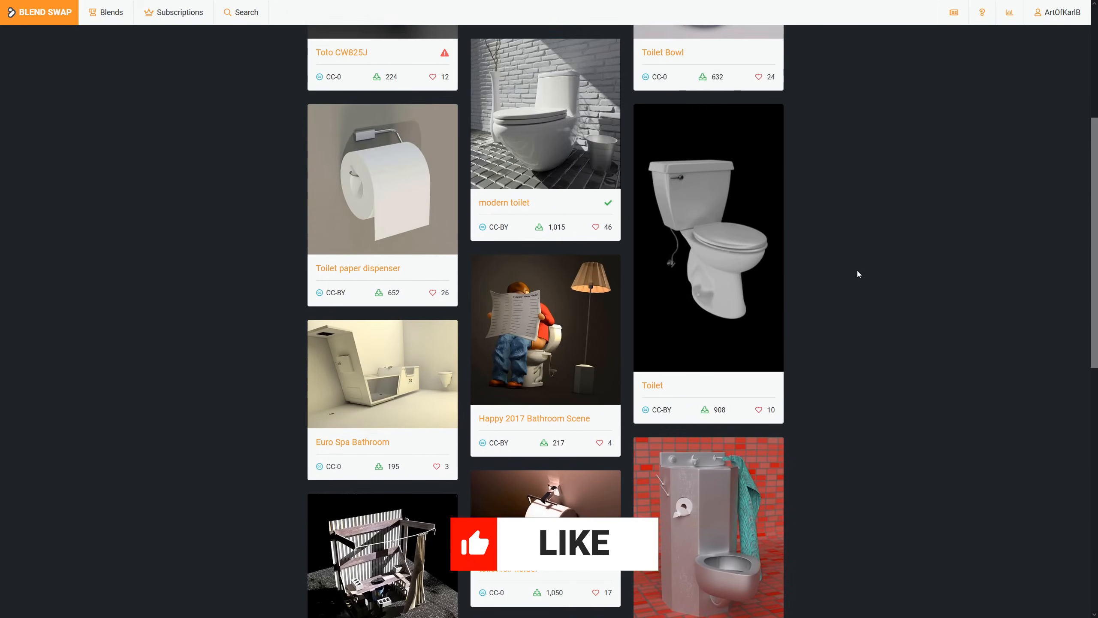
left_click(751, 243)
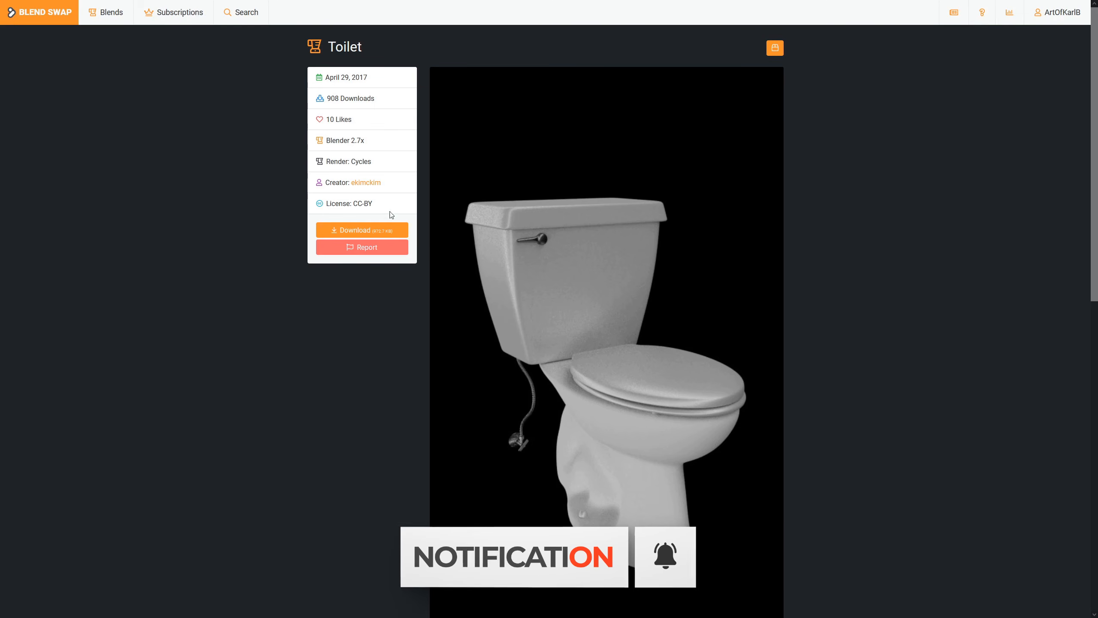
left_click(373, 232)
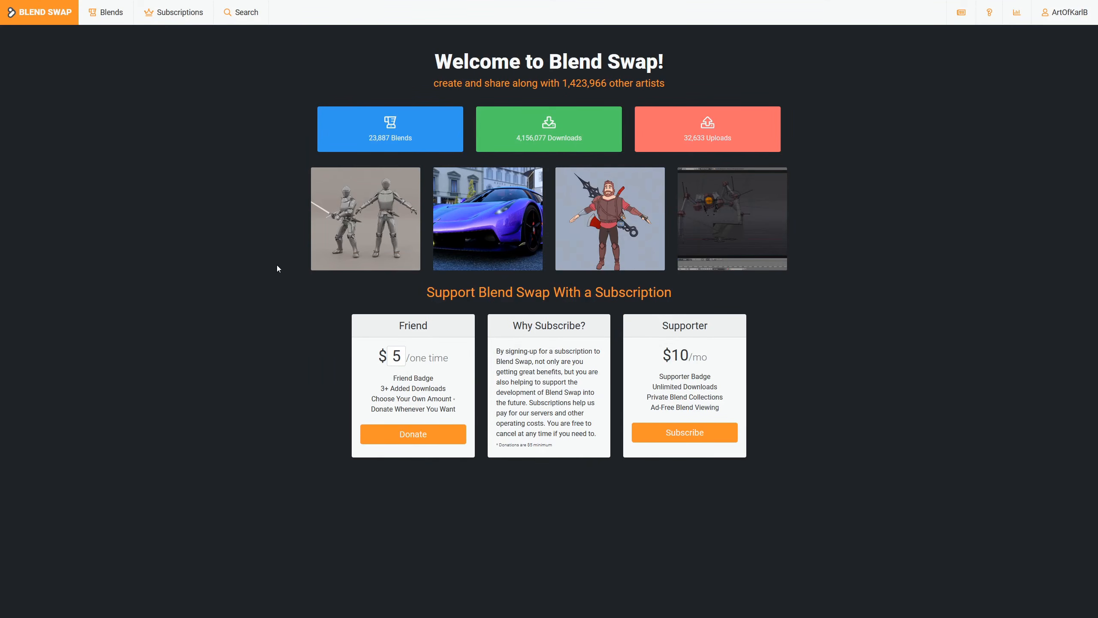
Search Blend Swap for "plant" and browse the first page of results for an indoor plant model
left_click(239, 13)
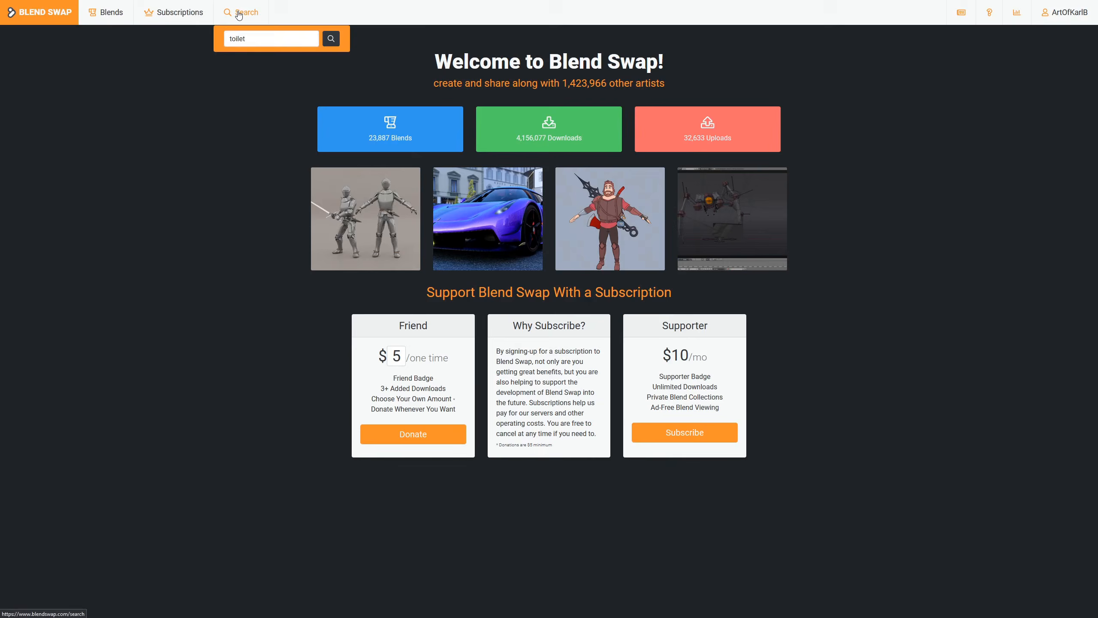
left_click_drag(252, 37, 193, 38)
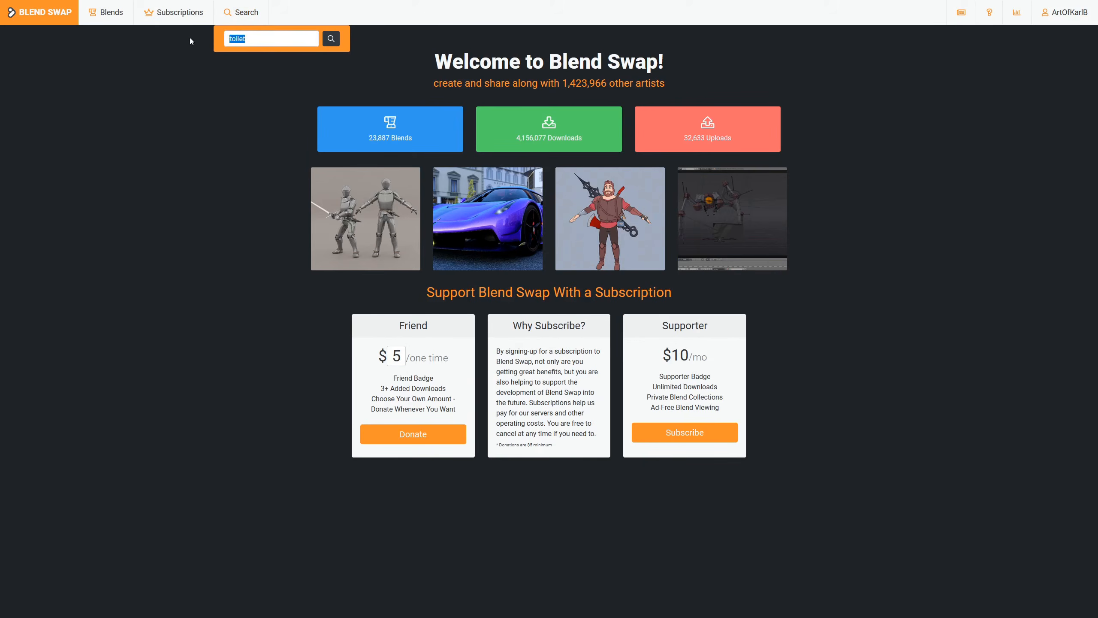
type("plant")
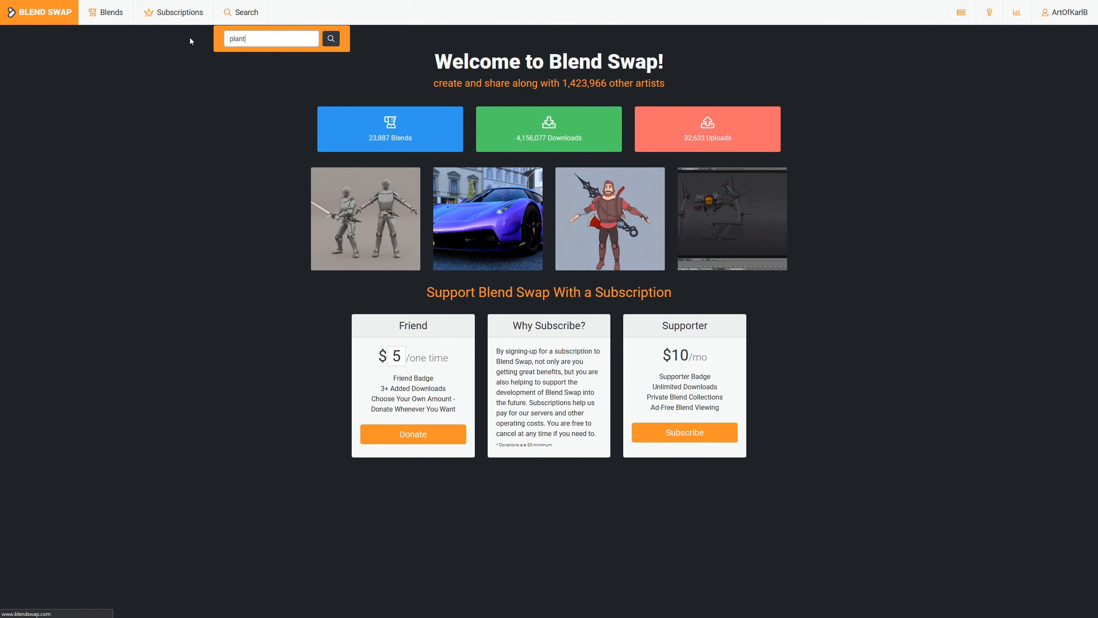
key("Return")
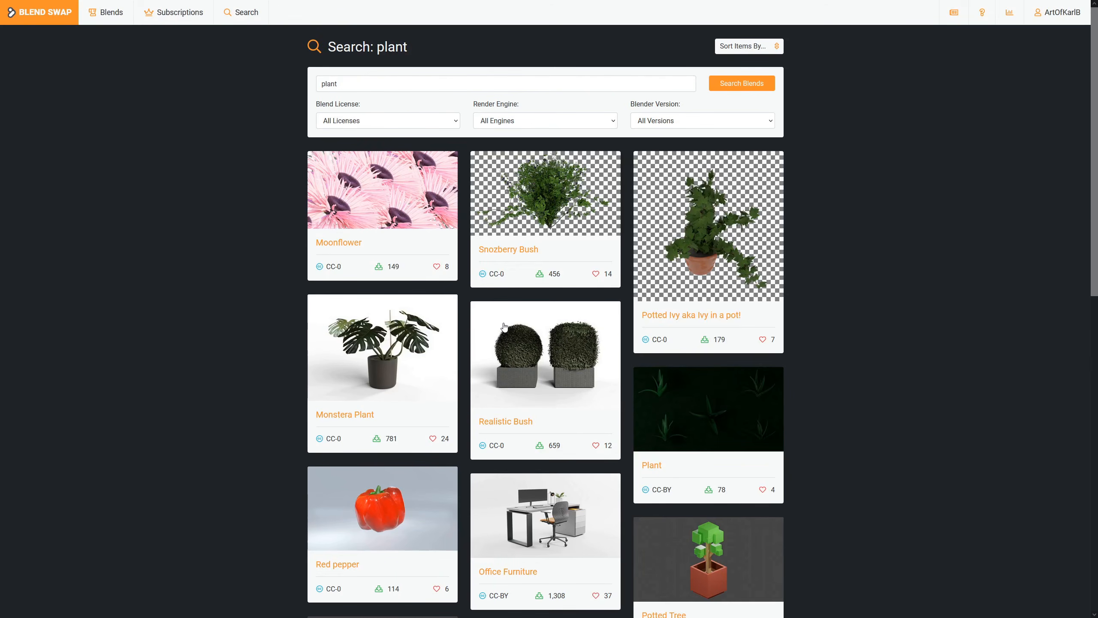
scroll(504, 327, "down", 5)
scroll(505, 328, "down", 8)
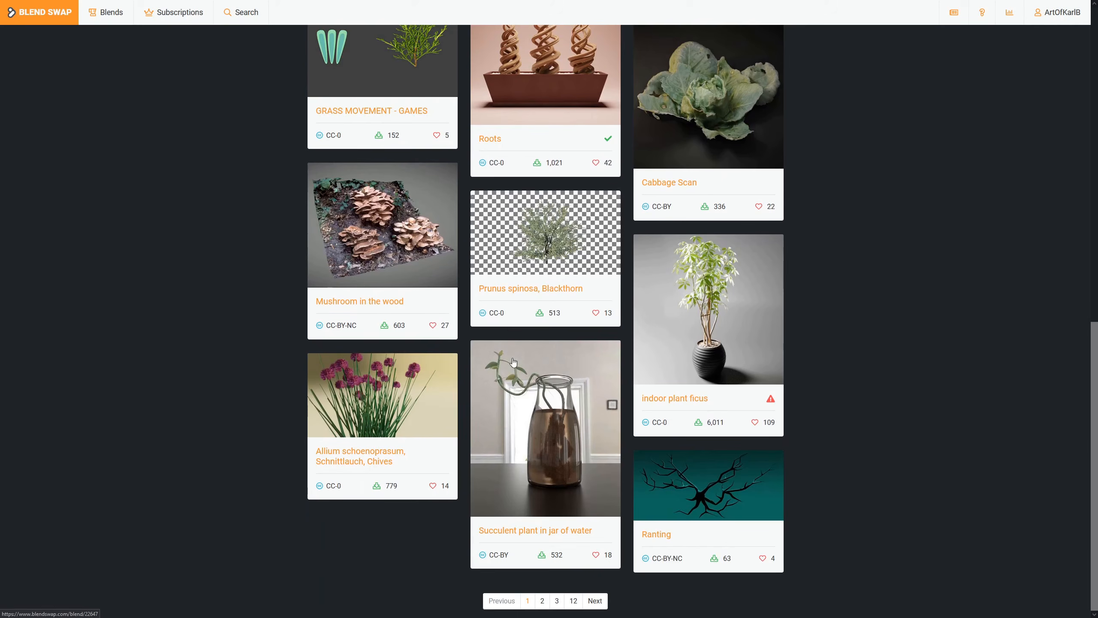
scroll(507, 327, "up", 5)
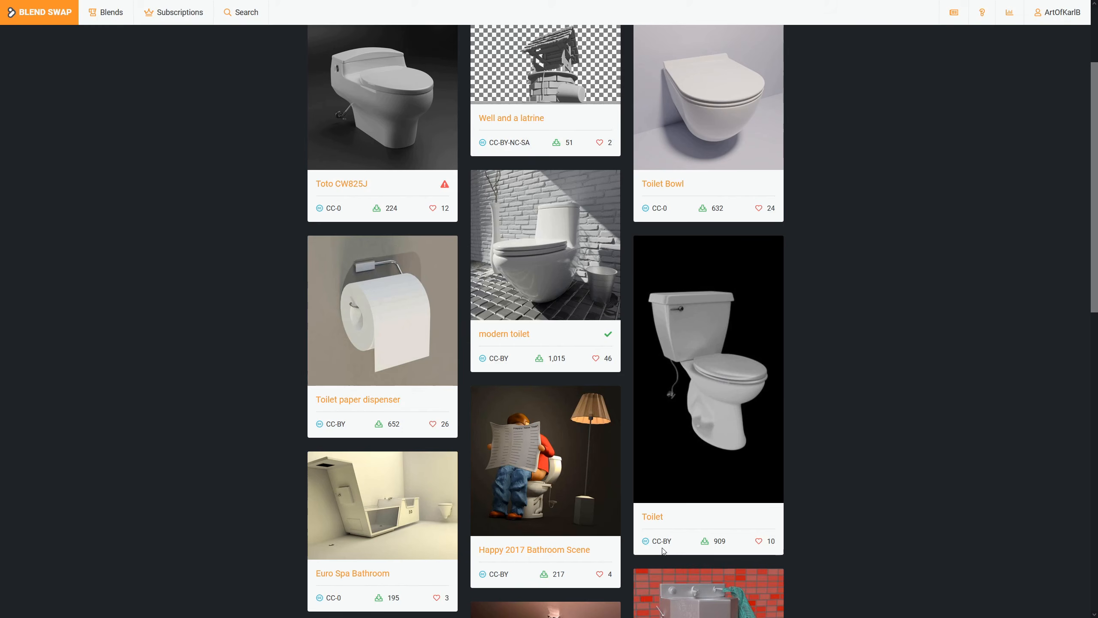
Open the "Toilet" model's page from the toilet results and examine its creator credit and licence
left_click(656, 520)
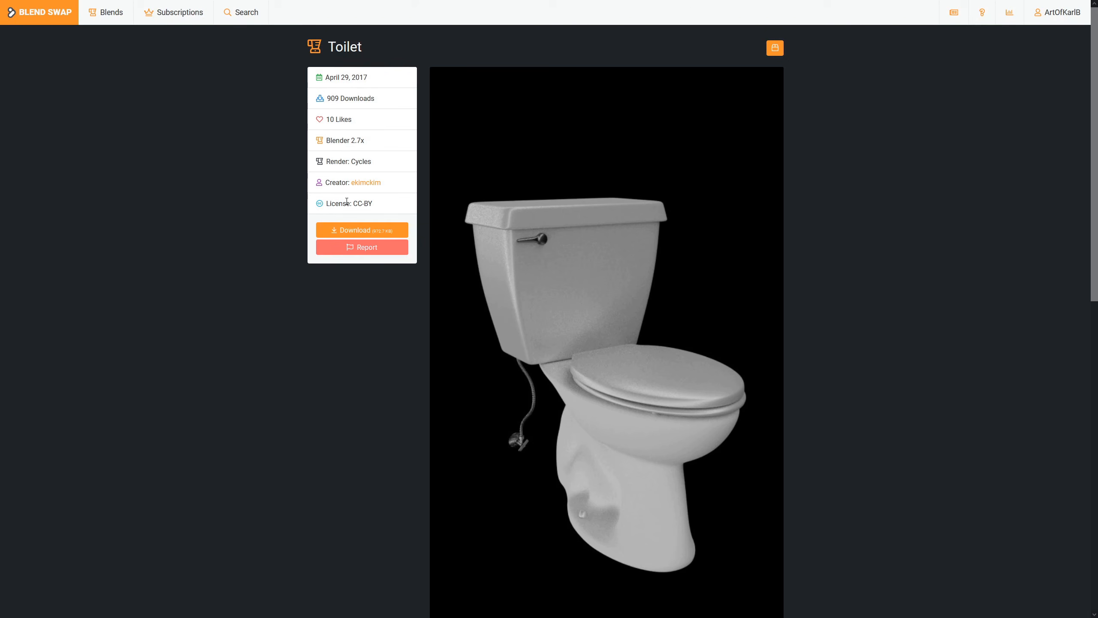
left_click_drag(326, 183, 391, 187)
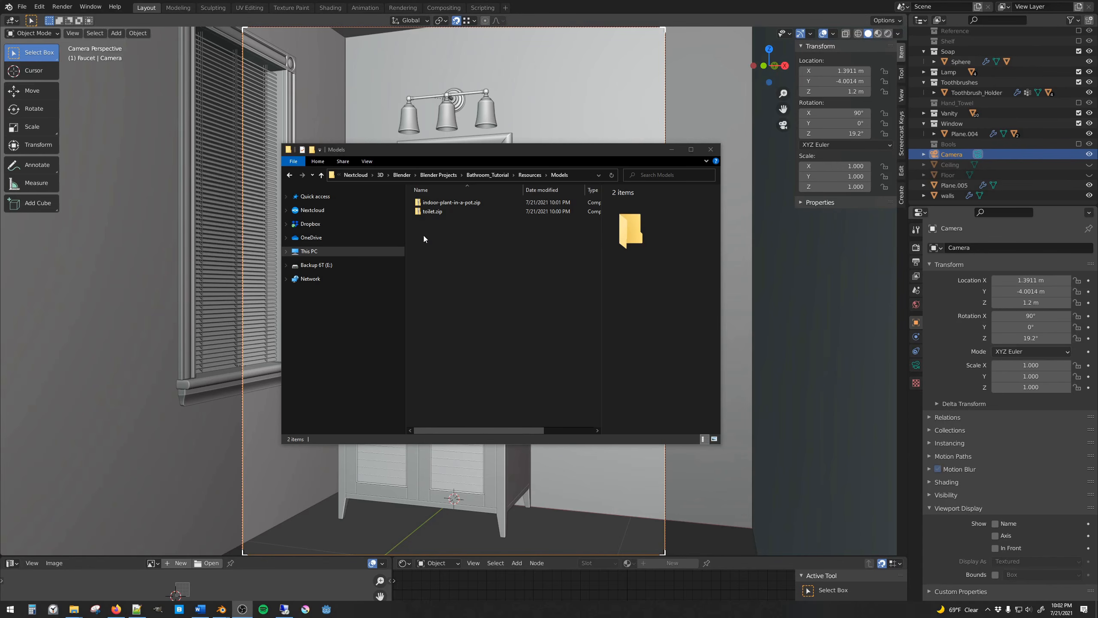
In File Explorer, extract toilet.zip into a toilet folder inside Models and close the window showing the extracted files
left_click(427, 212)
left_click(457, 299)
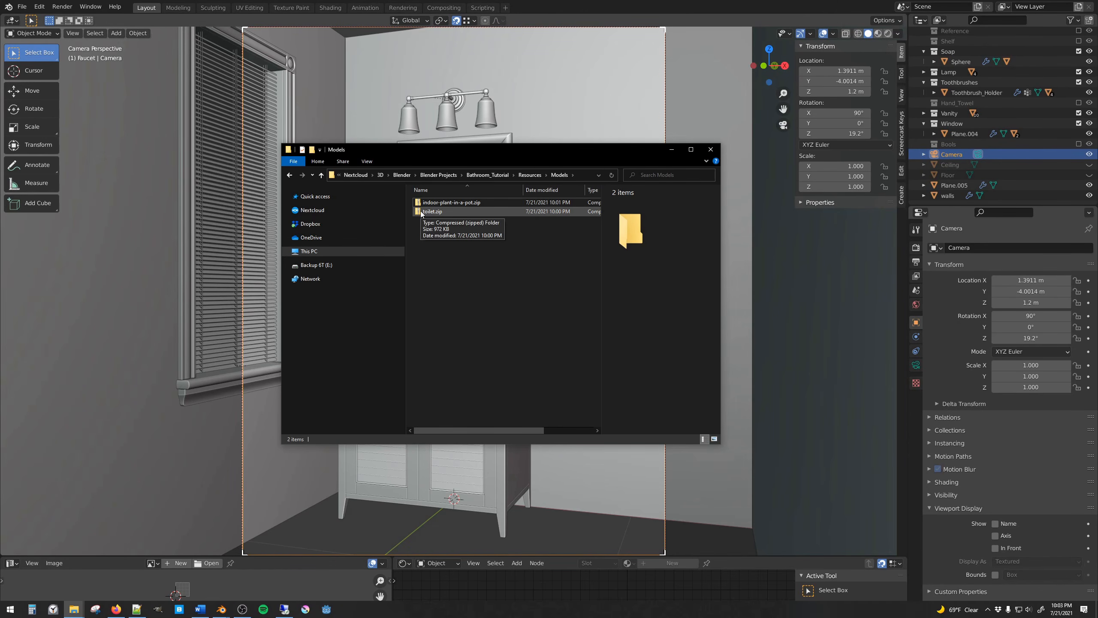
left_click_drag(420, 212, 439, 287)
right_click(439, 287)
left_click(453, 305)
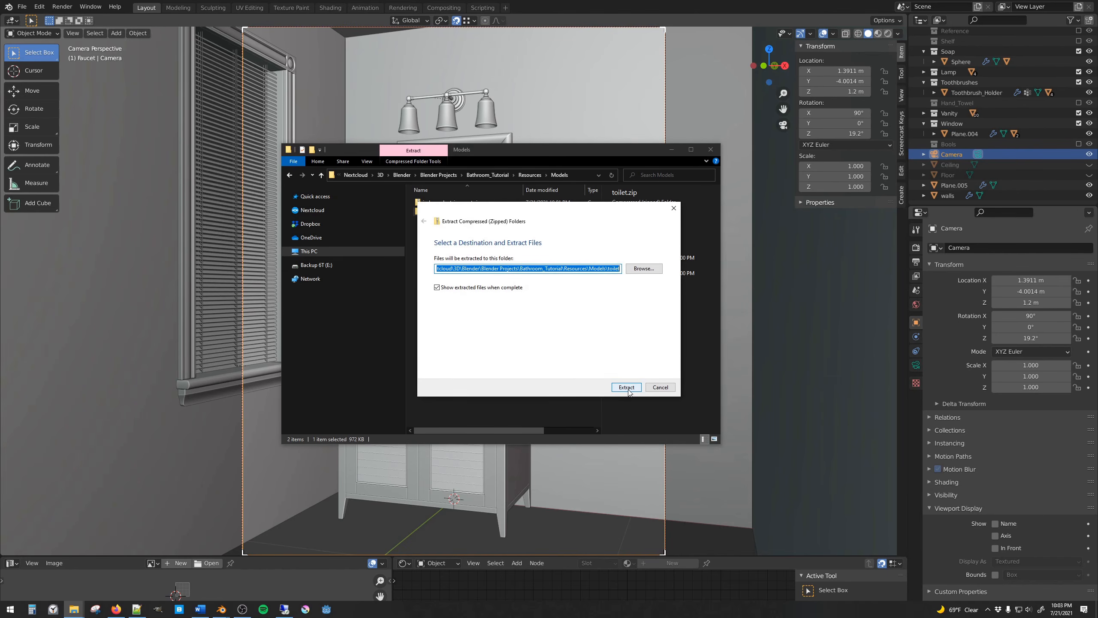
left_click(626, 388)
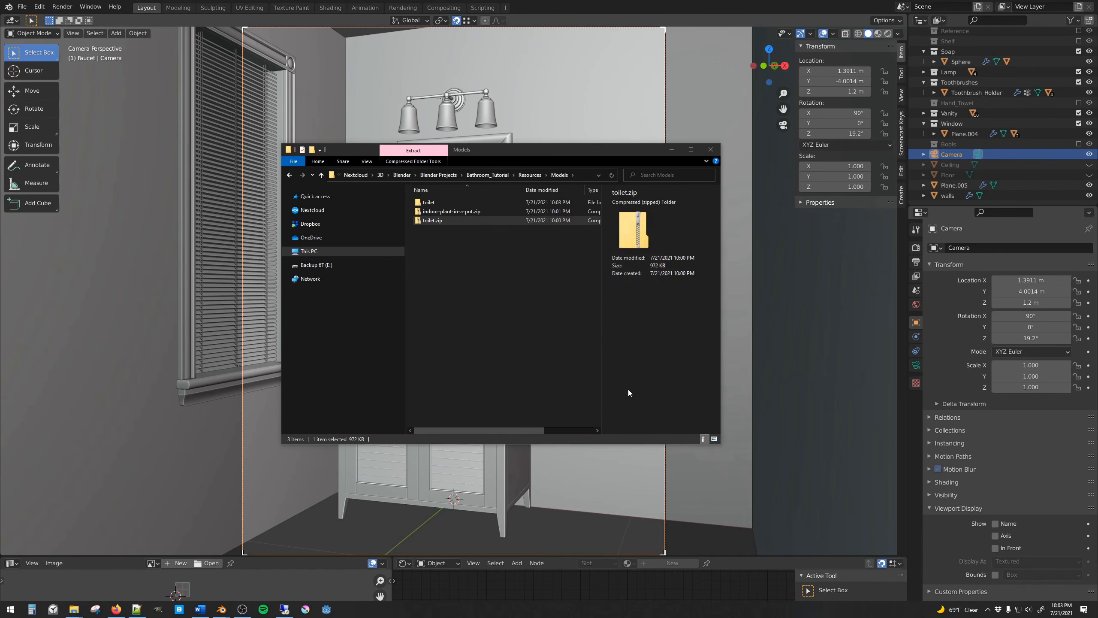
left_click(721, 236)
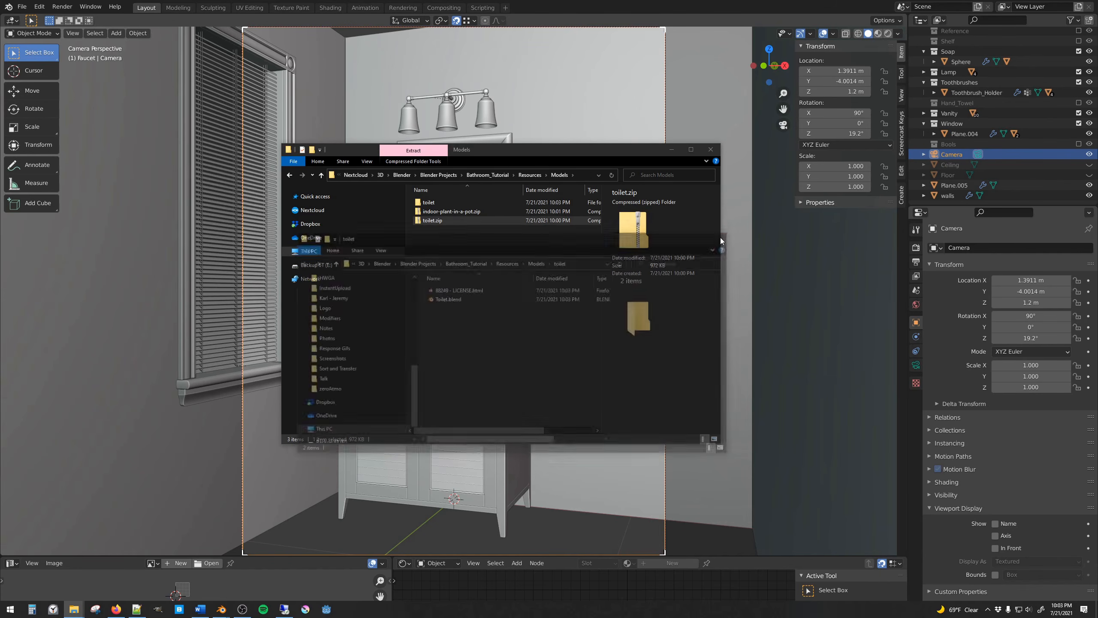
Extract indoor-plant-in-a-pot.zip into its own folder inside Models and close the window showing the extracted files
right_click_drag(416, 211, 455, 282)
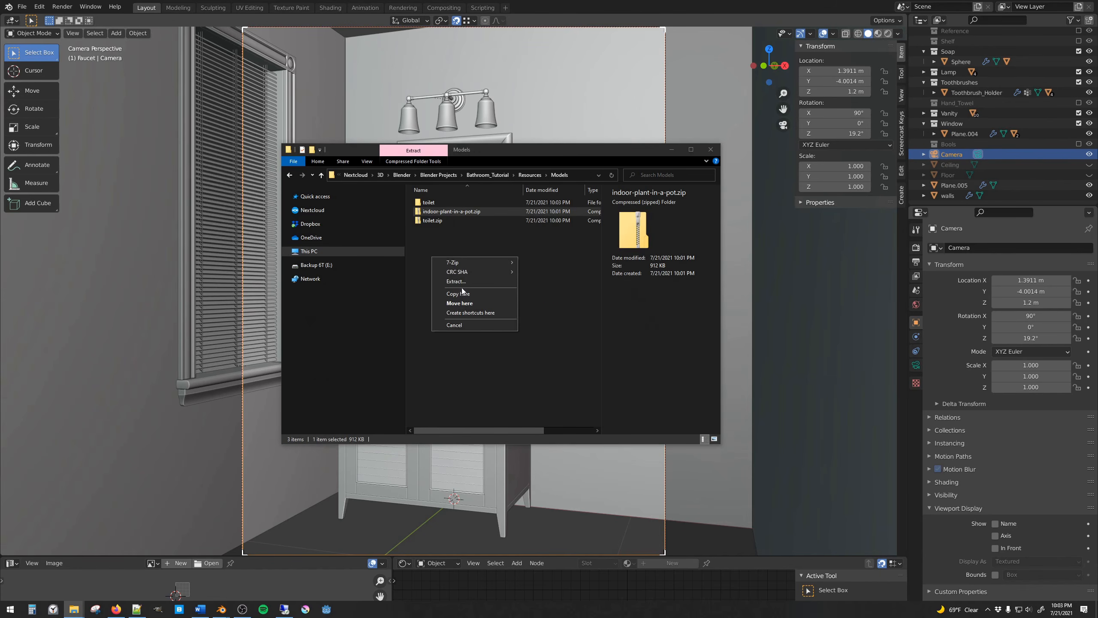
left_click(465, 280)
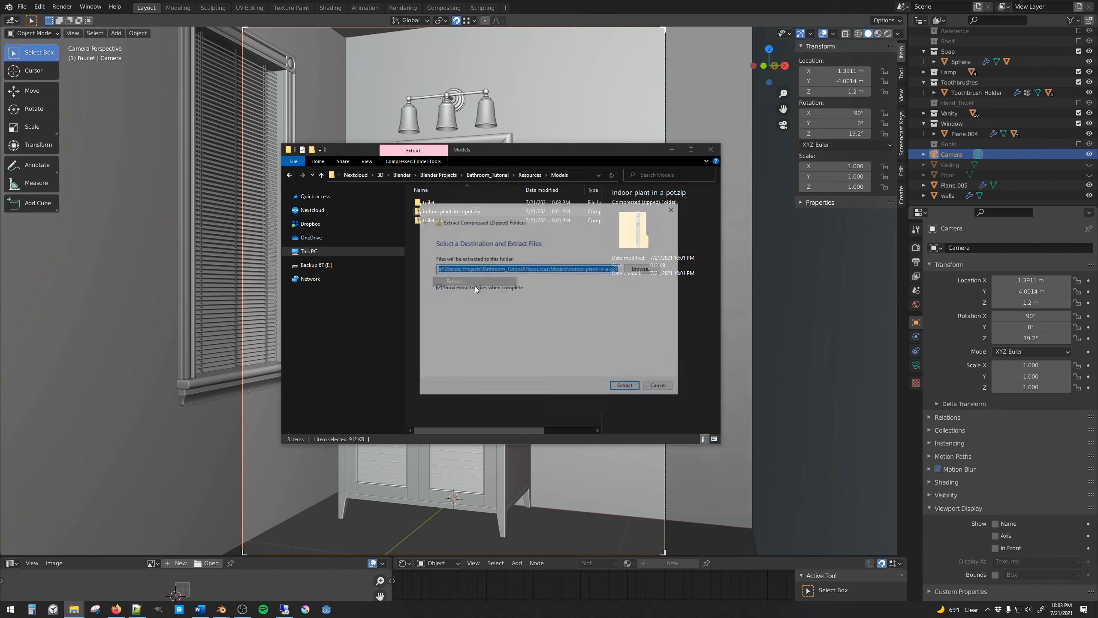
left_click(626, 387)
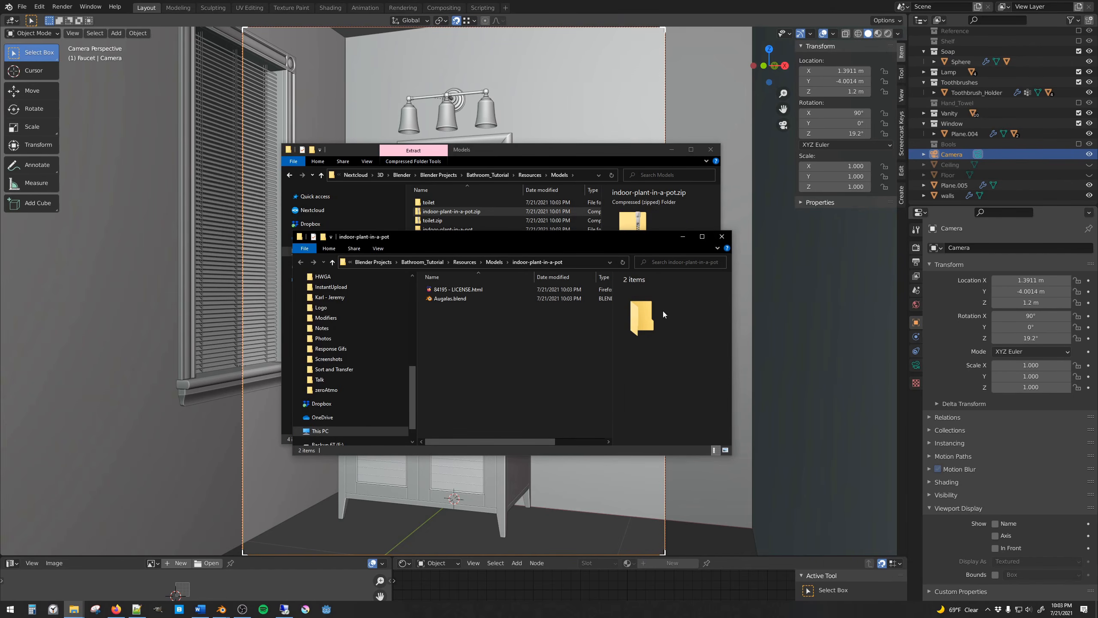
left_click(722, 236)
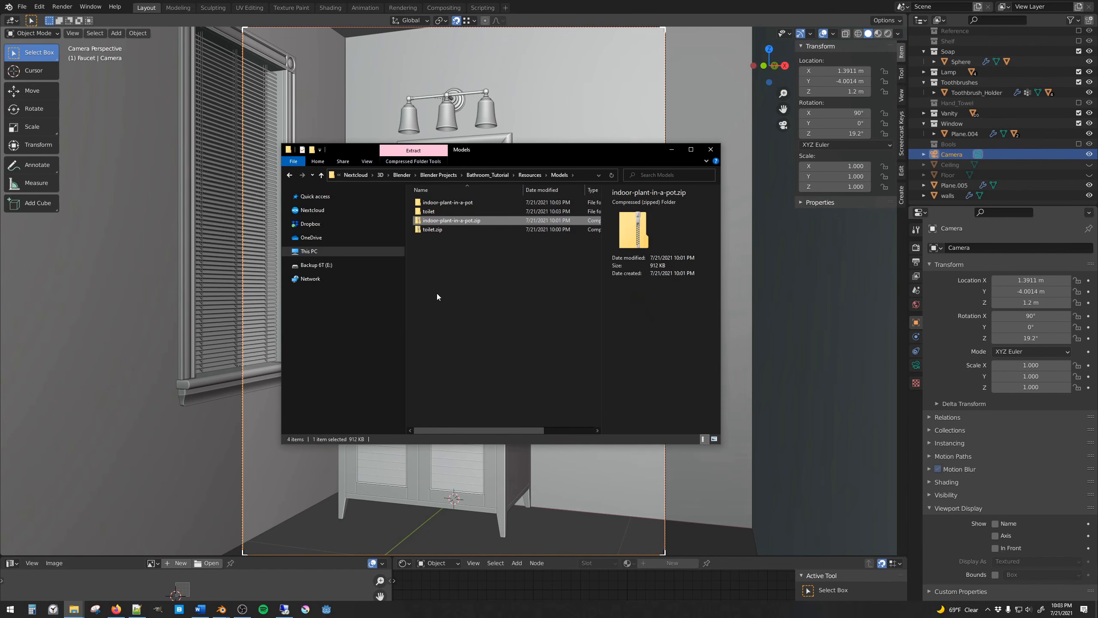
Delete the indoor-plant-in-a-pot.zip and toilet.zip archives from the Models folder
left_click(423, 230)
left_click(429, 225, "shift")
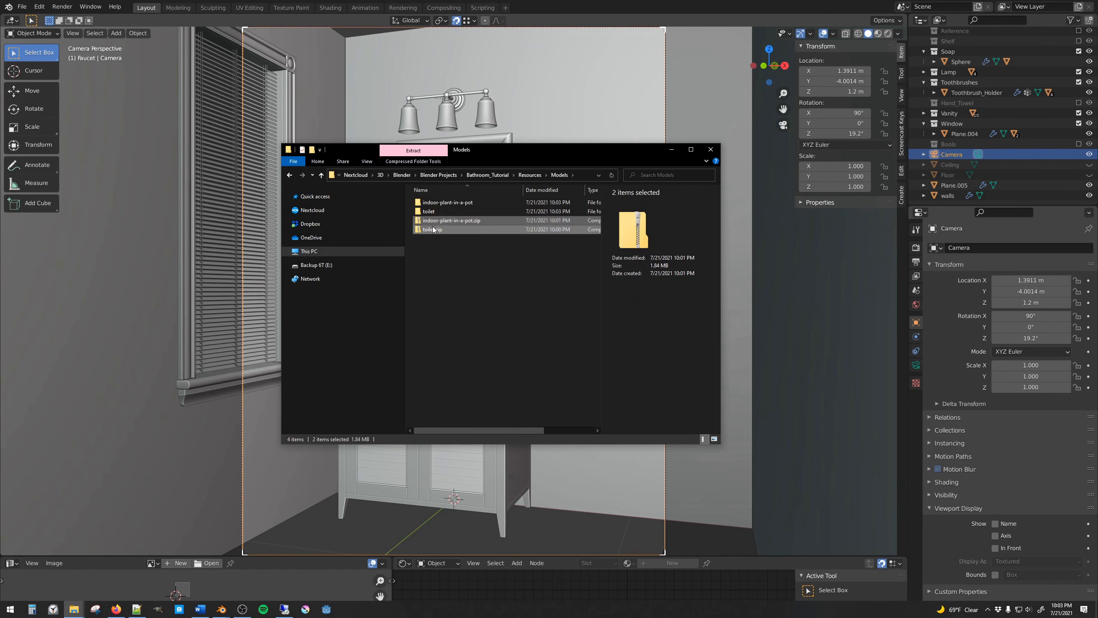
right_click(433, 226)
left_click(344, 373)
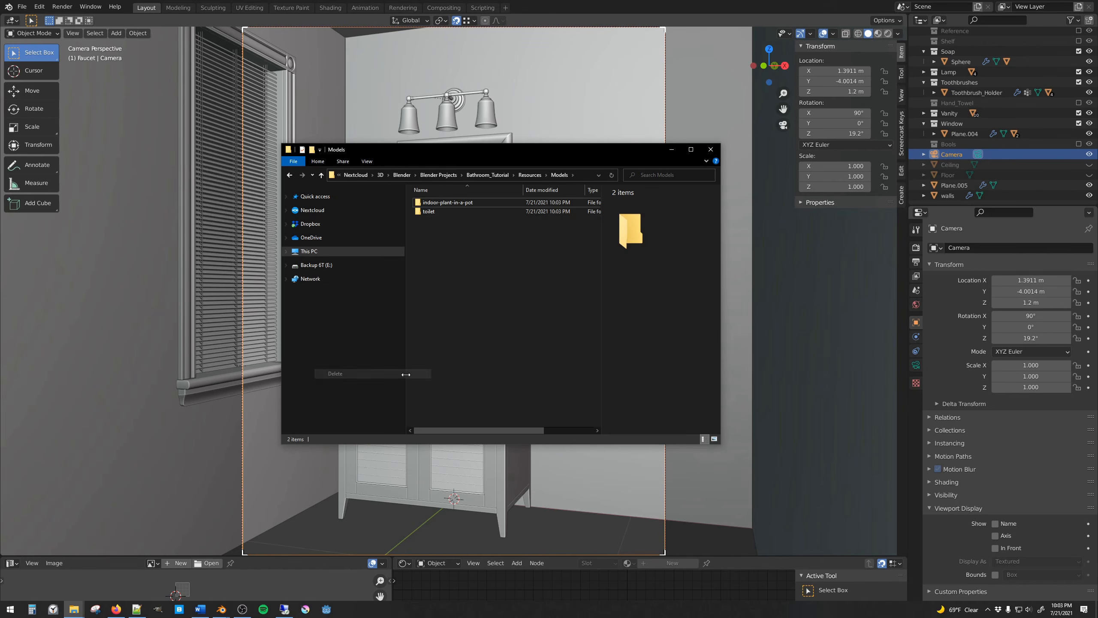
Read the licence page in the extracted toilet folder, and open Toilet.blend in Blender
double_click(425, 213)
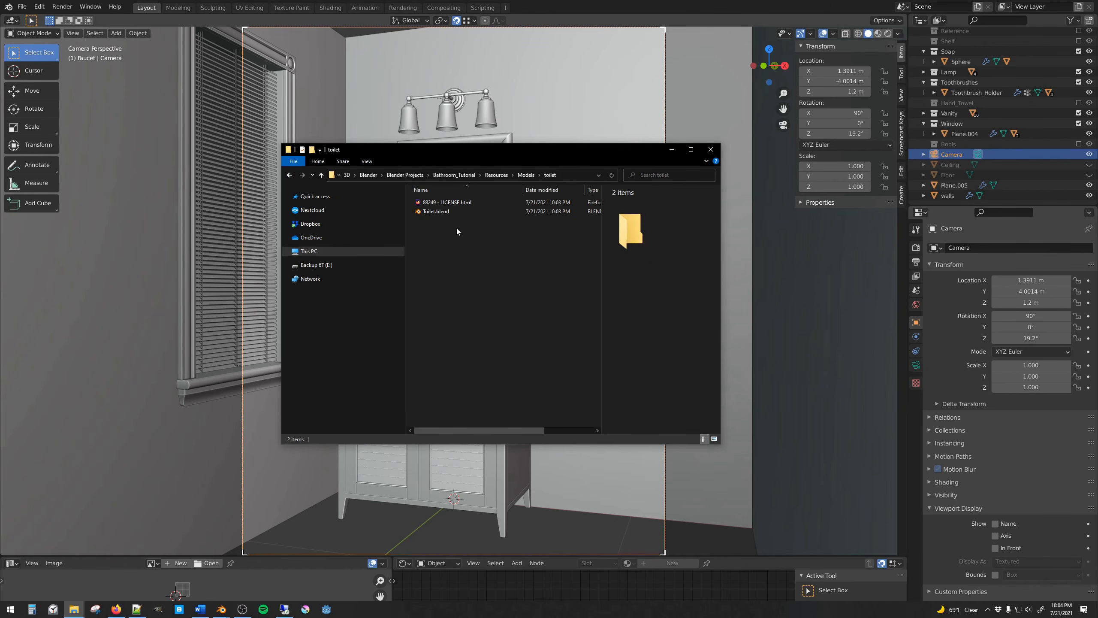
double_click(435, 204)
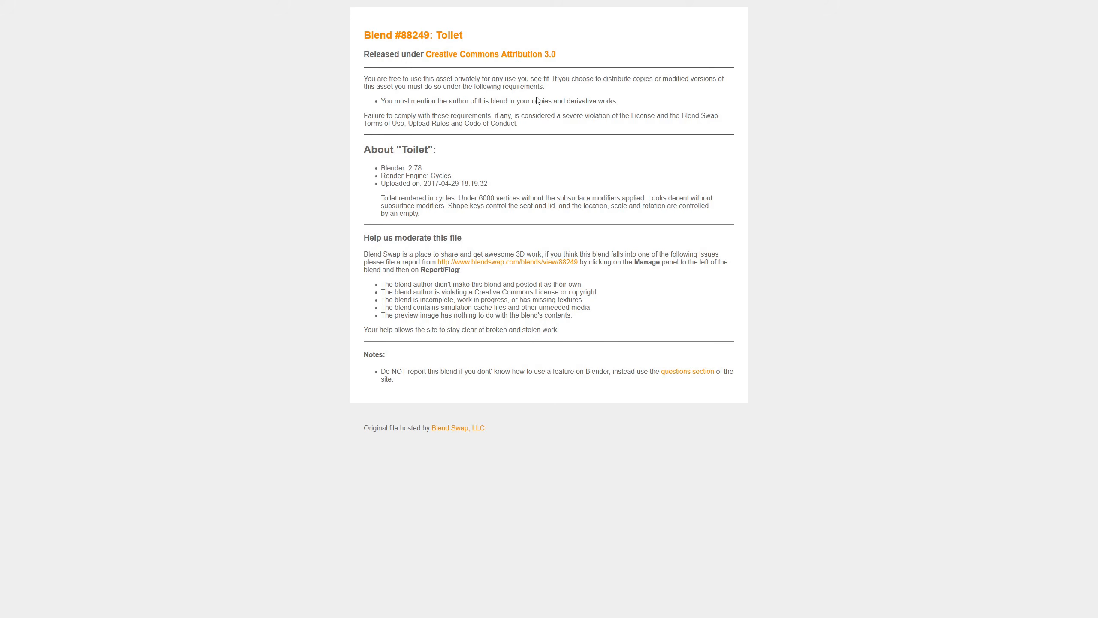
key("alt+Tab")
double_click(437, 211)
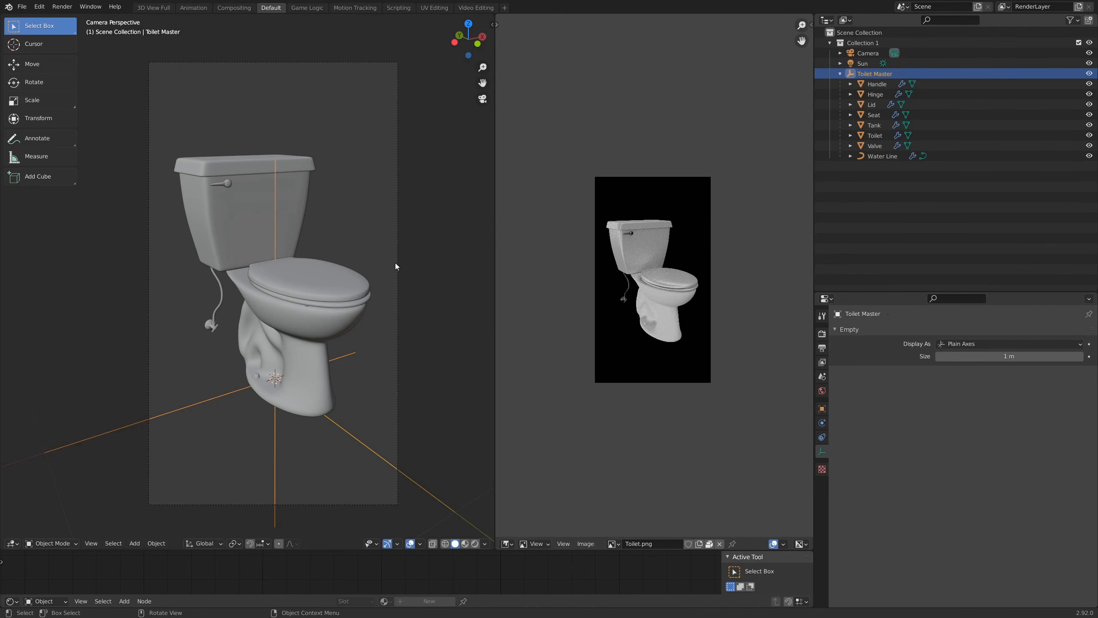
Delete the camera and the sun lamp from the toilet scene
middle_click_drag(432, 313, 365, 325)
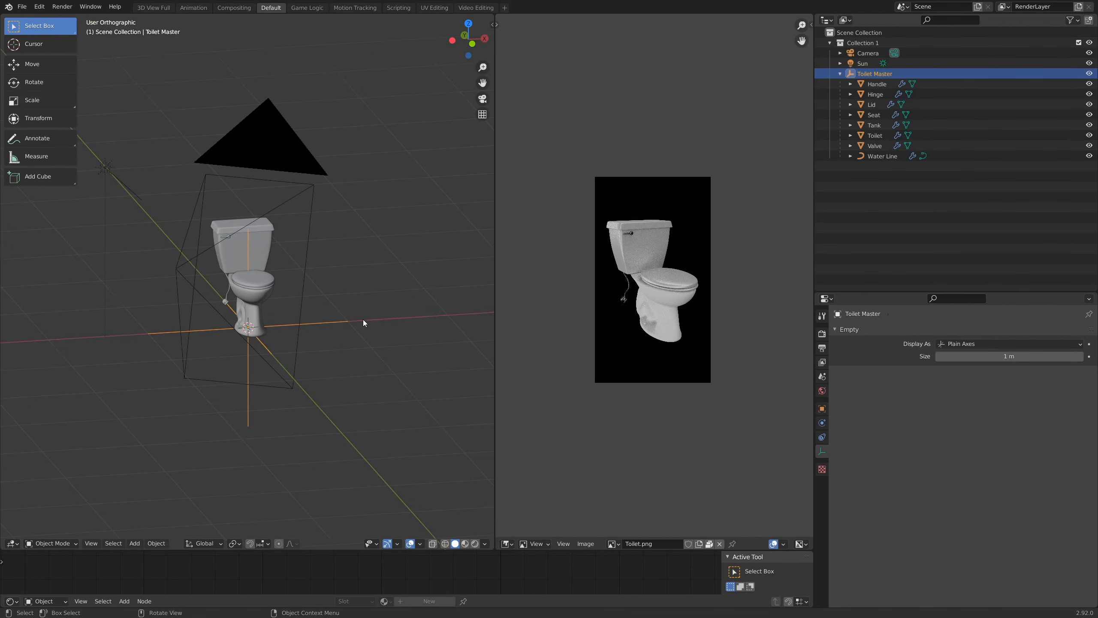
middle_click_drag(256, 320, 312, 328, "shift")
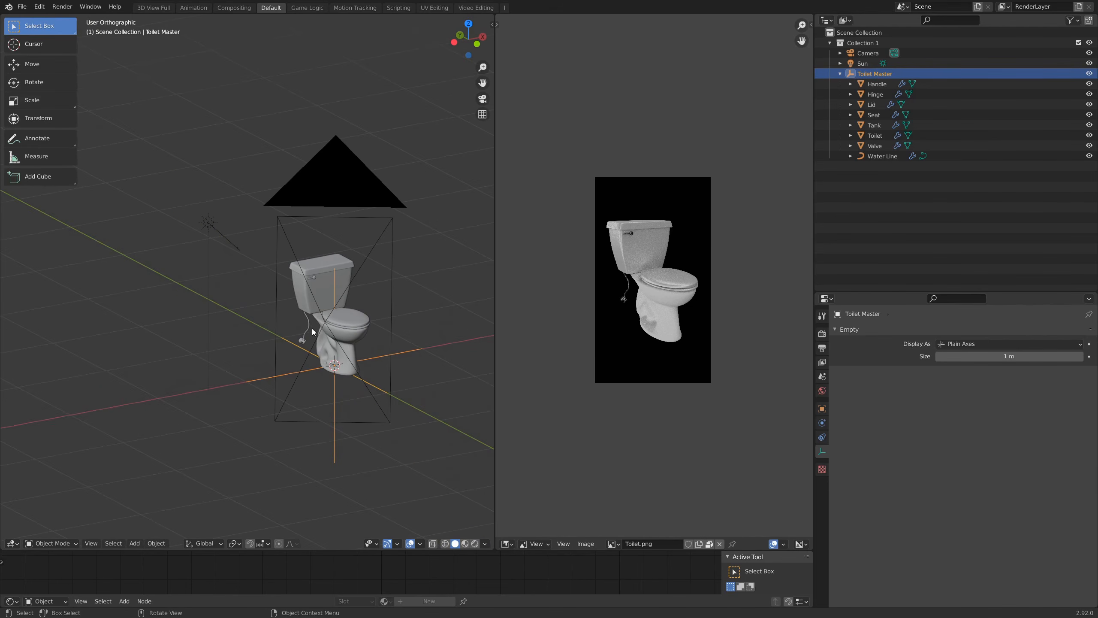
left_click(211, 223)
left_click(338, 174, "shift")
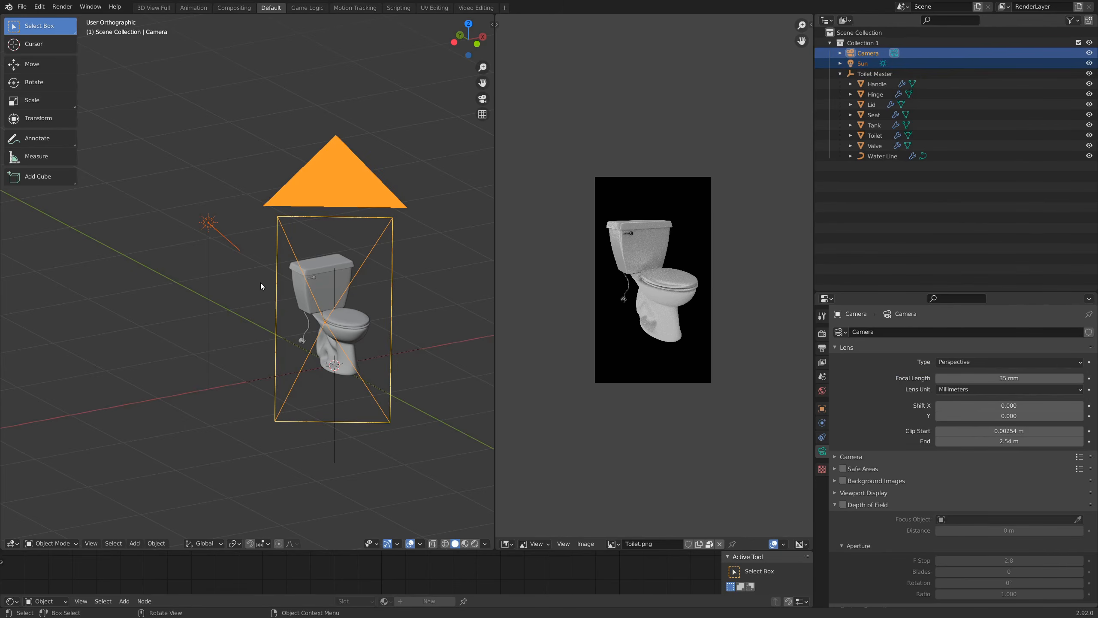
key("Delete")
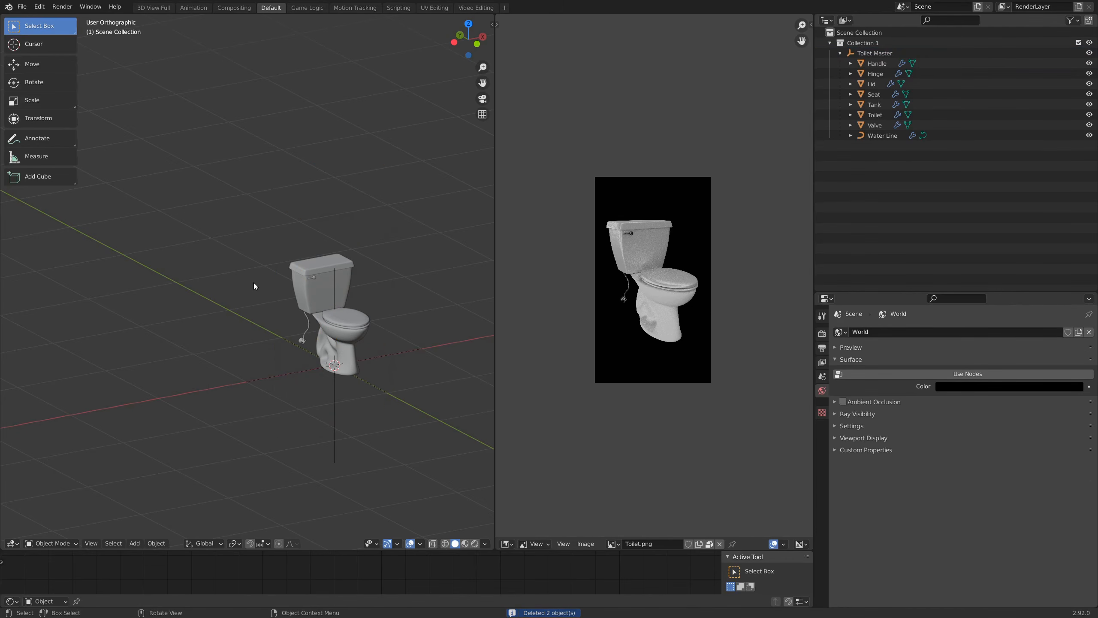
Try moving the whole toilet by its Toilet Master empty, and cancel the move
scroll(333, 398, "up", 5)
middle_click_drag(369, 445, 217, 311, "shift")
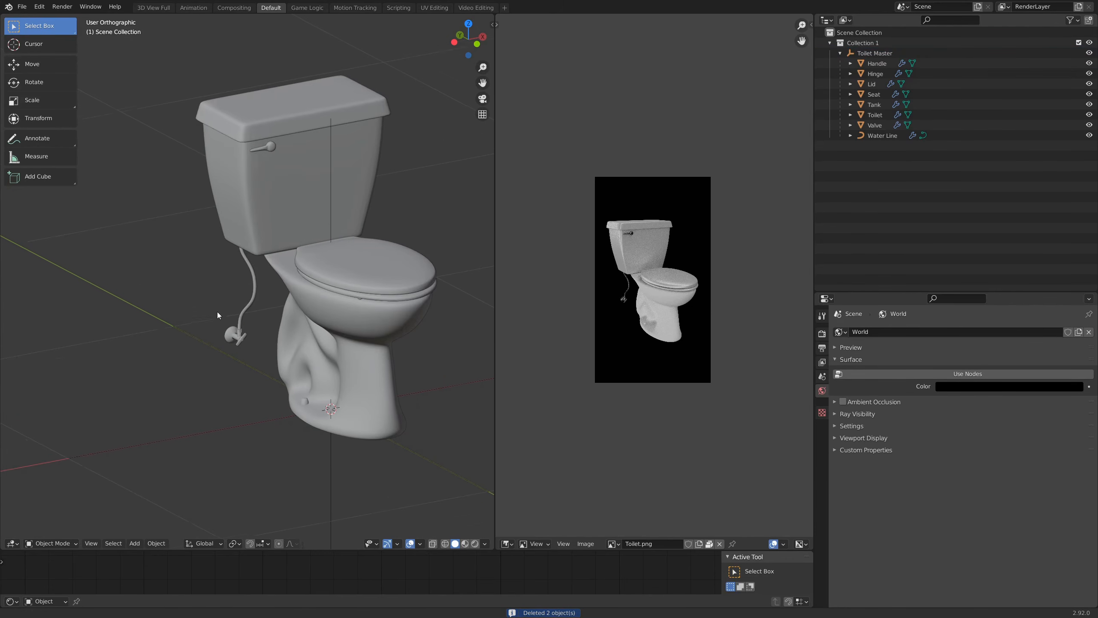
left_click(330, 475)
scroll(353, 479, "down", 4)
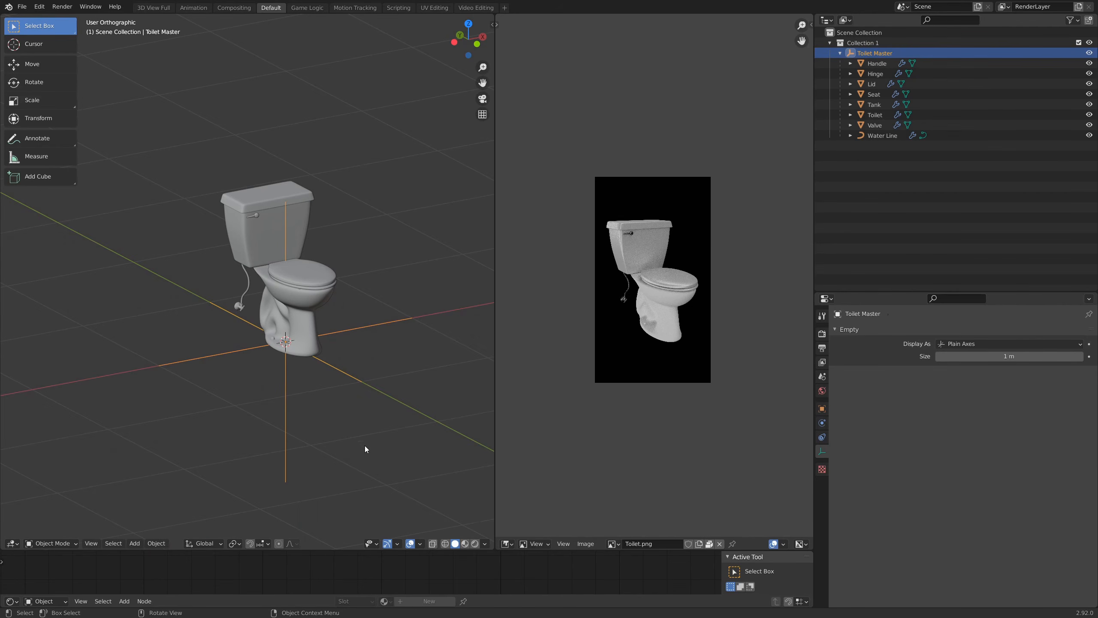
key("g")
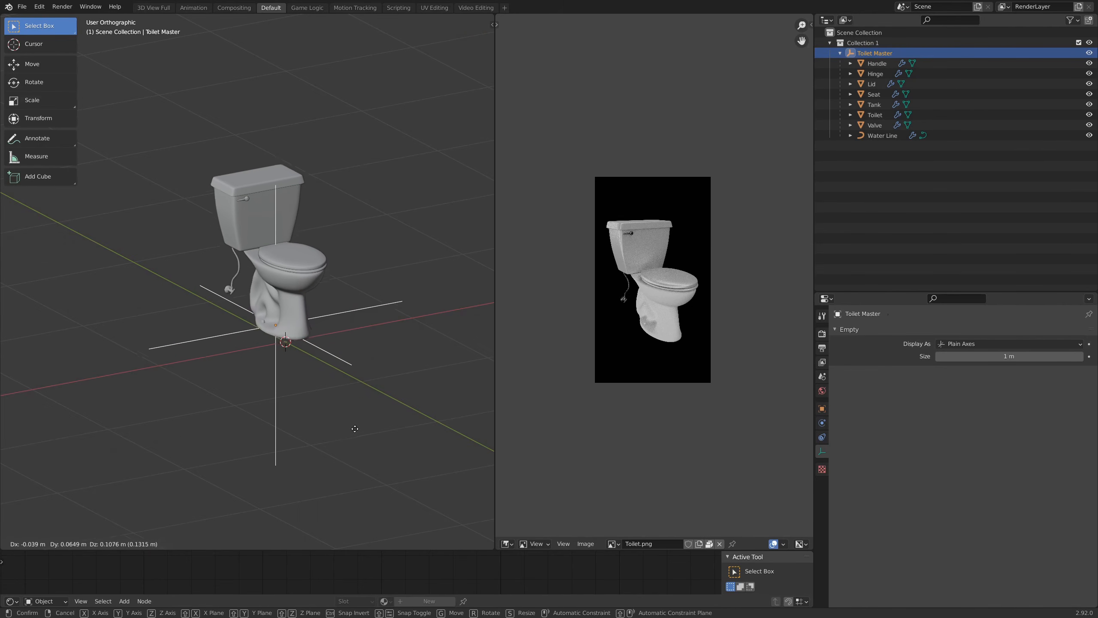
right_click(351, 433)
Preview the toilet in rendered shading, undo the deletion of the camera and sun, and look through the camera
scroll(255, 393, "up", 7)
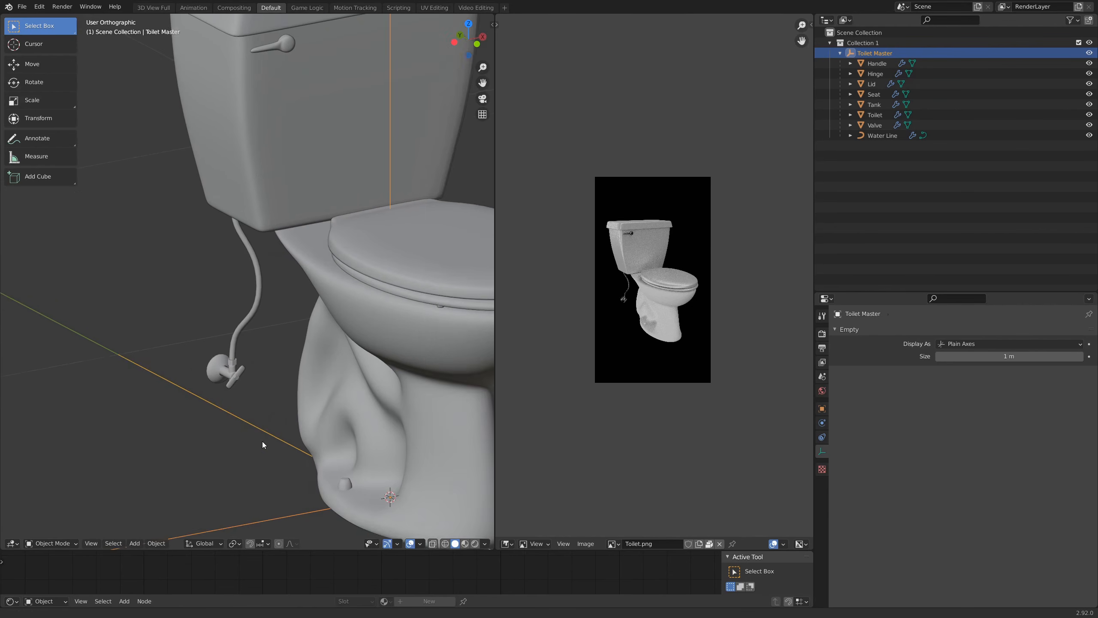
middle_click_drag(262, 444, 342, 410, "shift")
key("z")
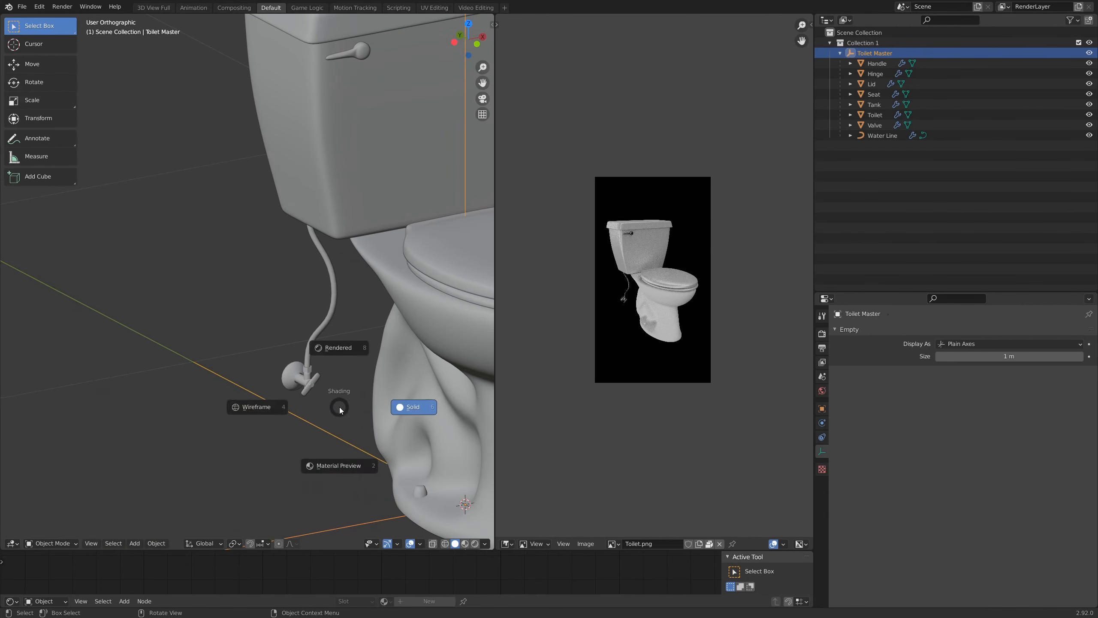
key("8")
scroll(344, 396, "down", 6)
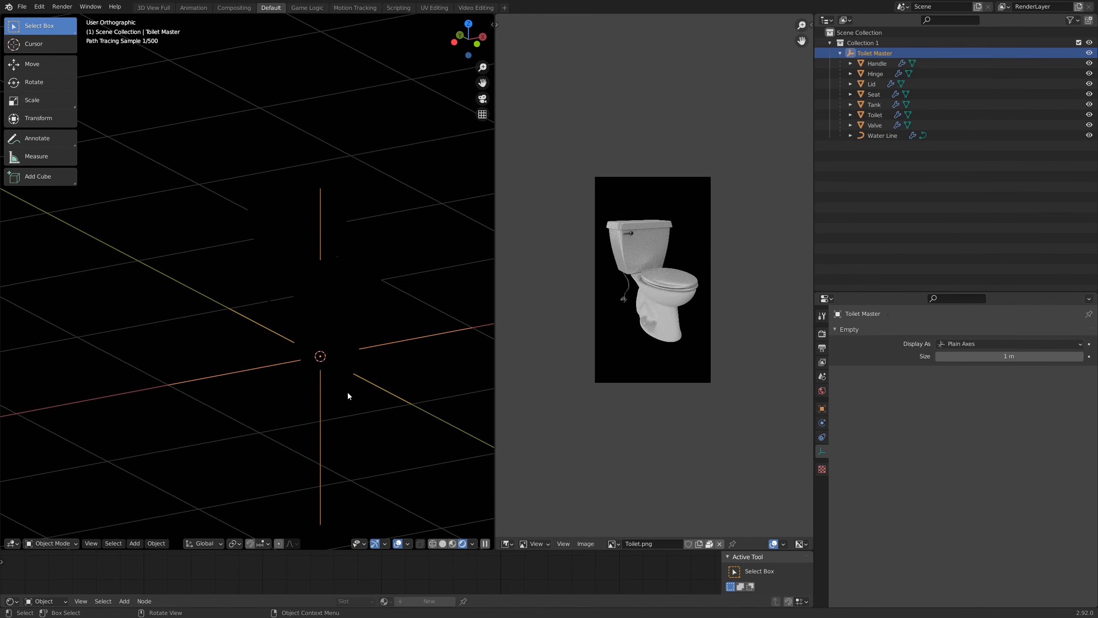
middle_click_drag(337, 350, 322, 370, "shift")
key("ctrl+v")
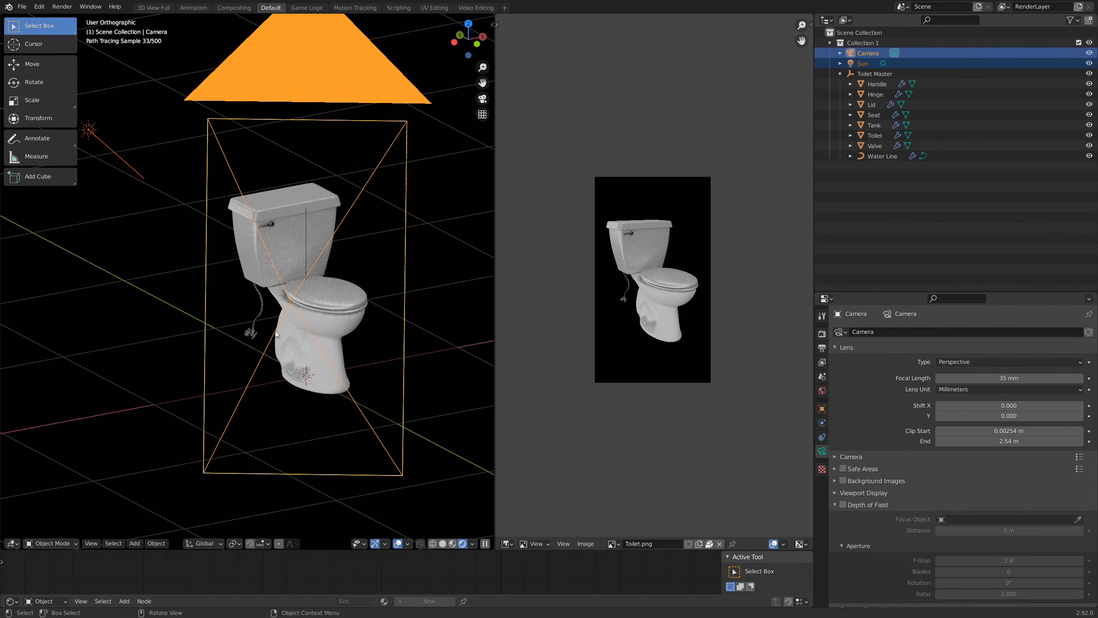
key("KP_0")
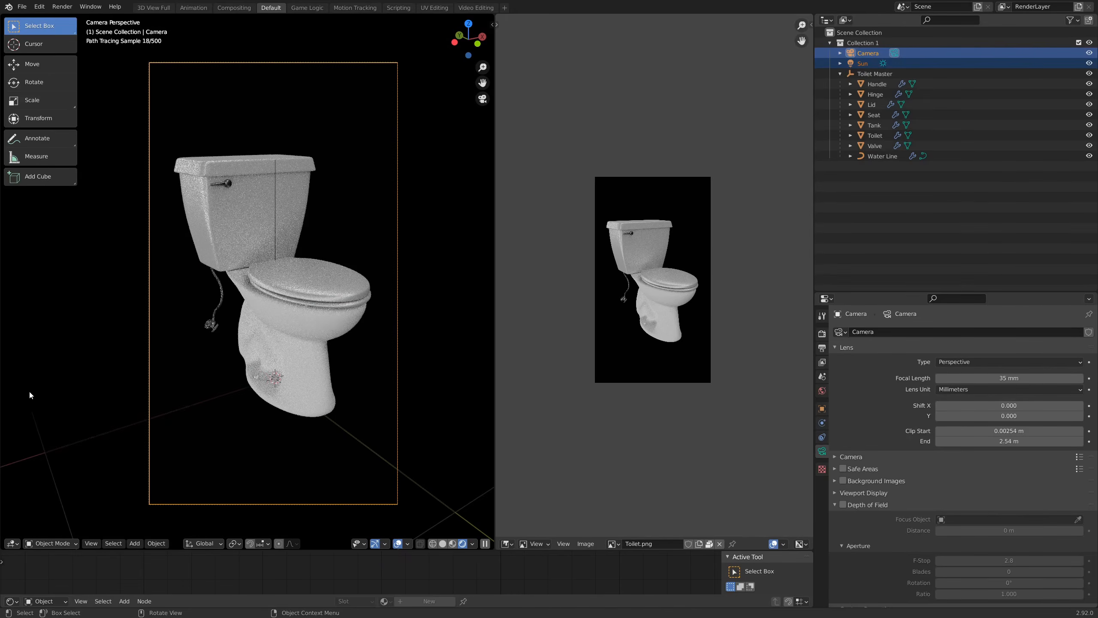
Delete the Valve and Water Line objects beside the toilet, and return the viewport to solid shading
left_click(160, 367)
scroll(165, 364, "up", 6)
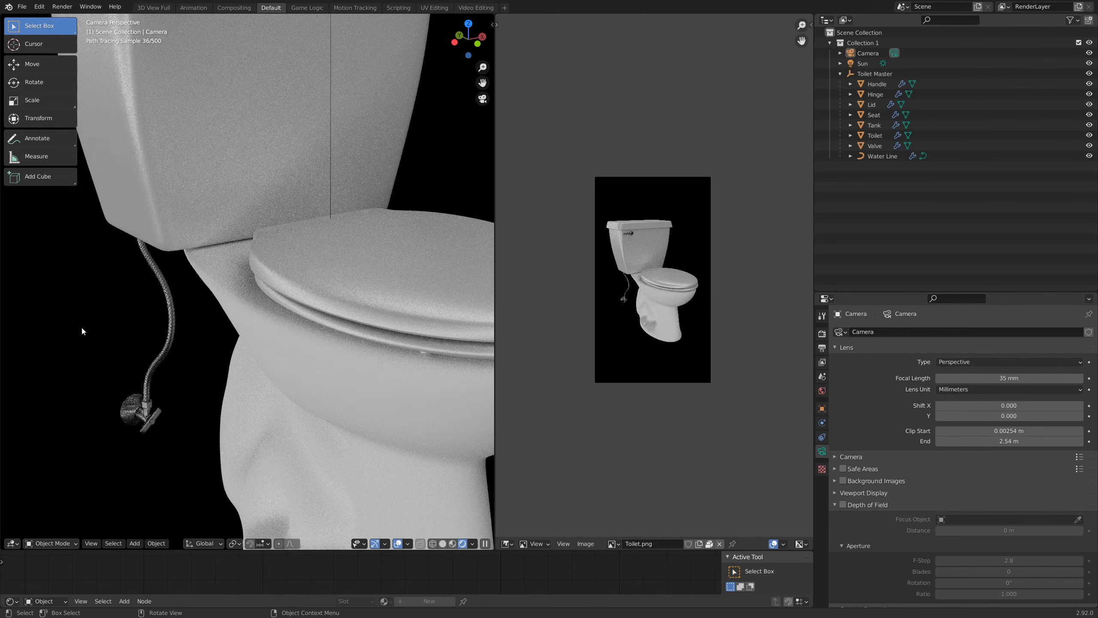
left_click_drag(82, 327, 170, 449)
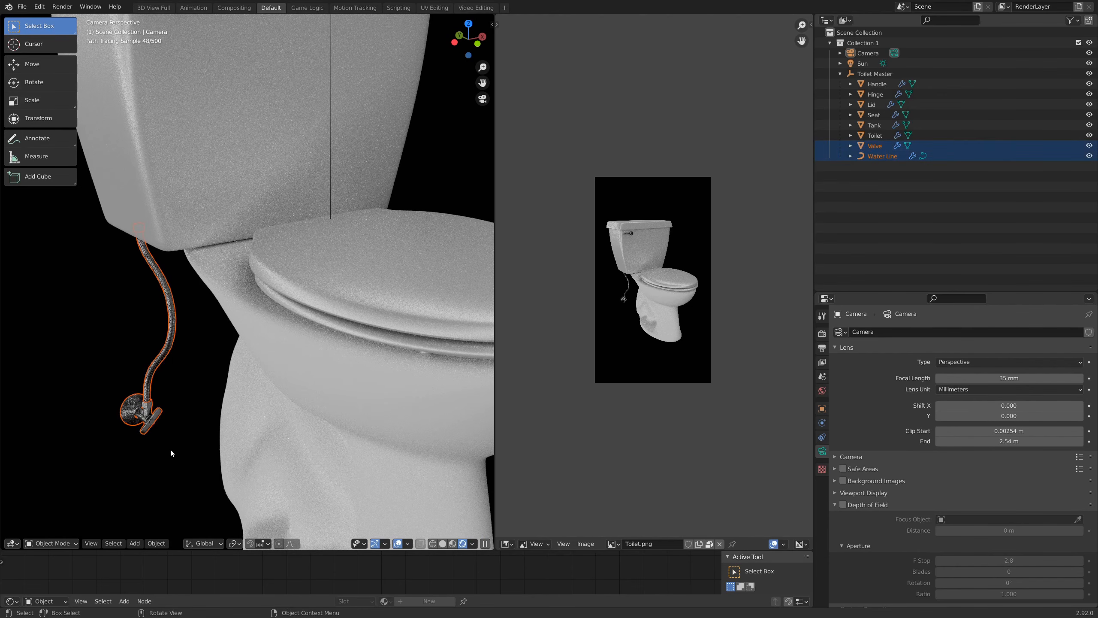
key("Delete")
key("z")
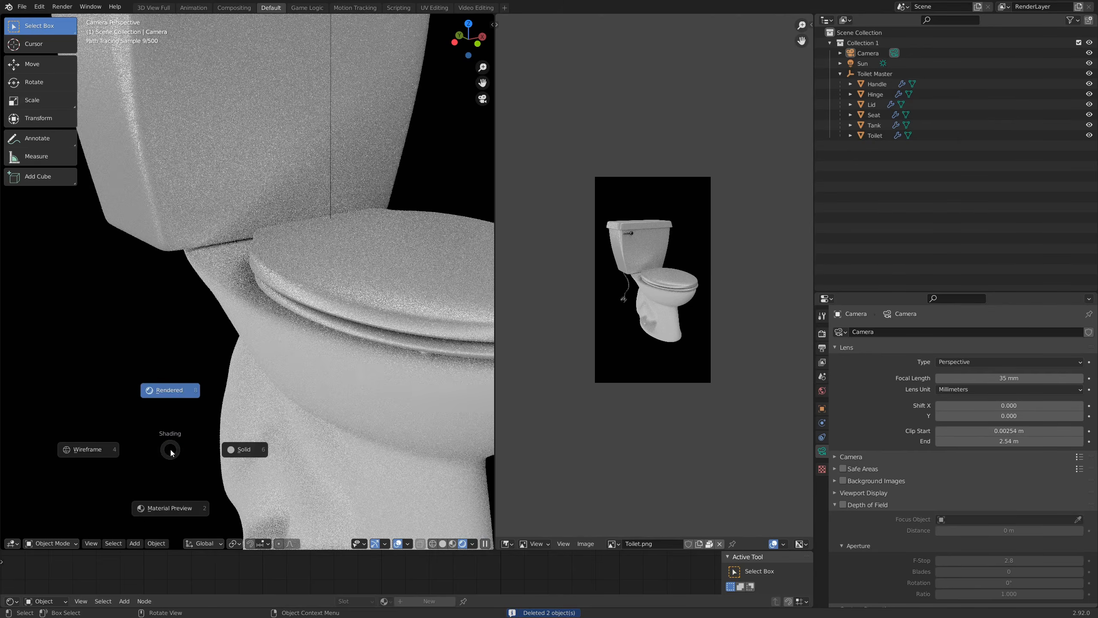
key("6")
scroll(184, 360, "down", 6)
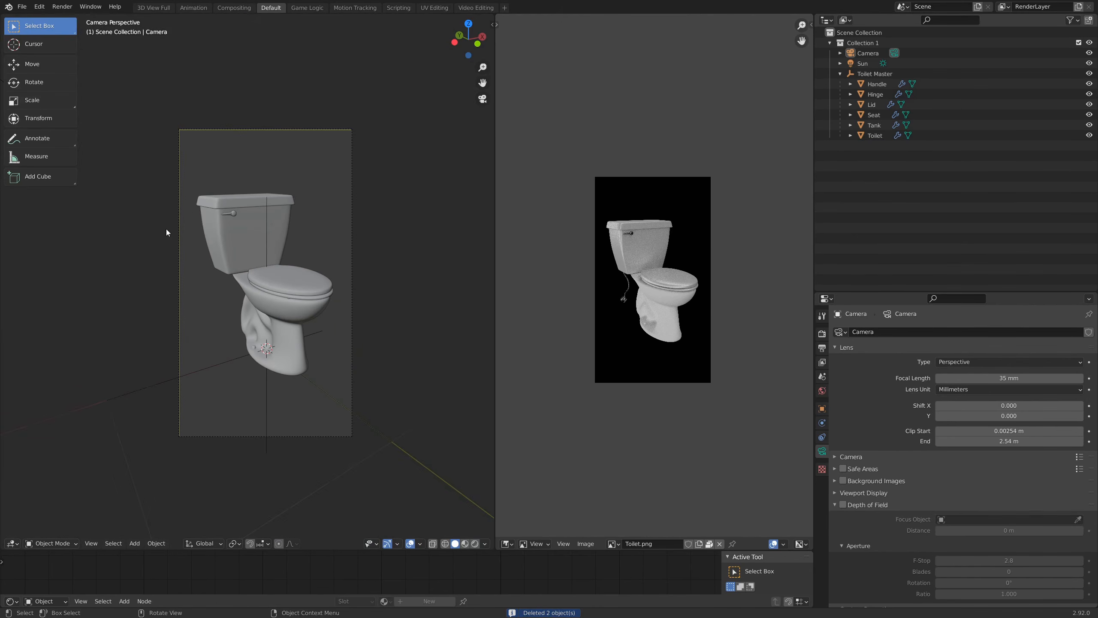
Remove the camera and sun from the scene, leaving only the toilet parts and their Toilet Master empty
middle_click_drag(167, 229, 185, 261)
left_click(186, 262)
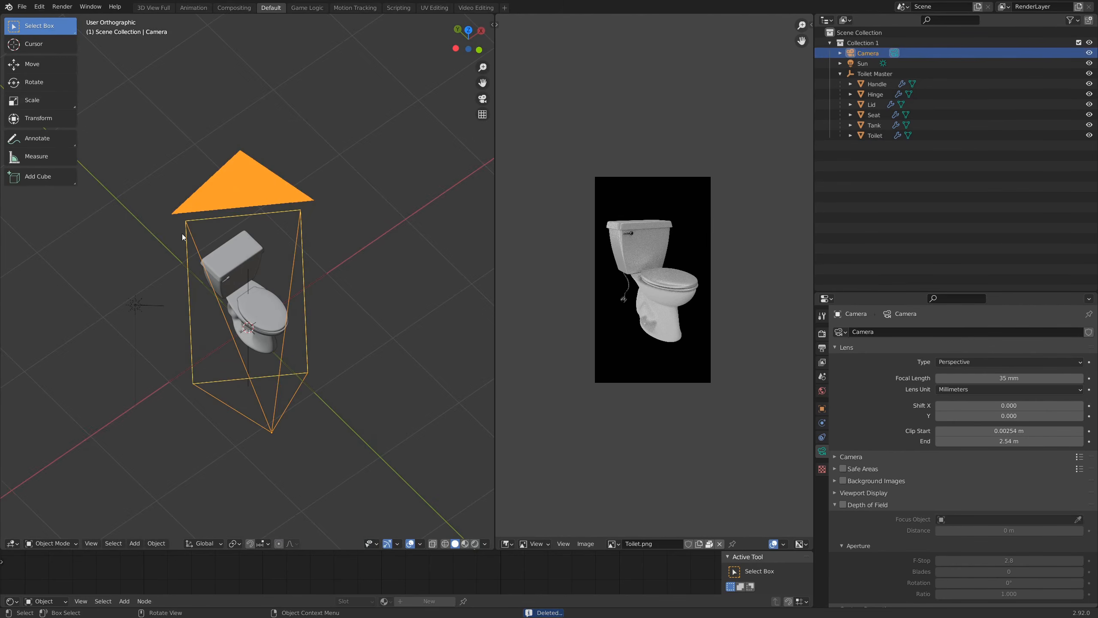
left_click(144, 307, "shift")
key("Delete")
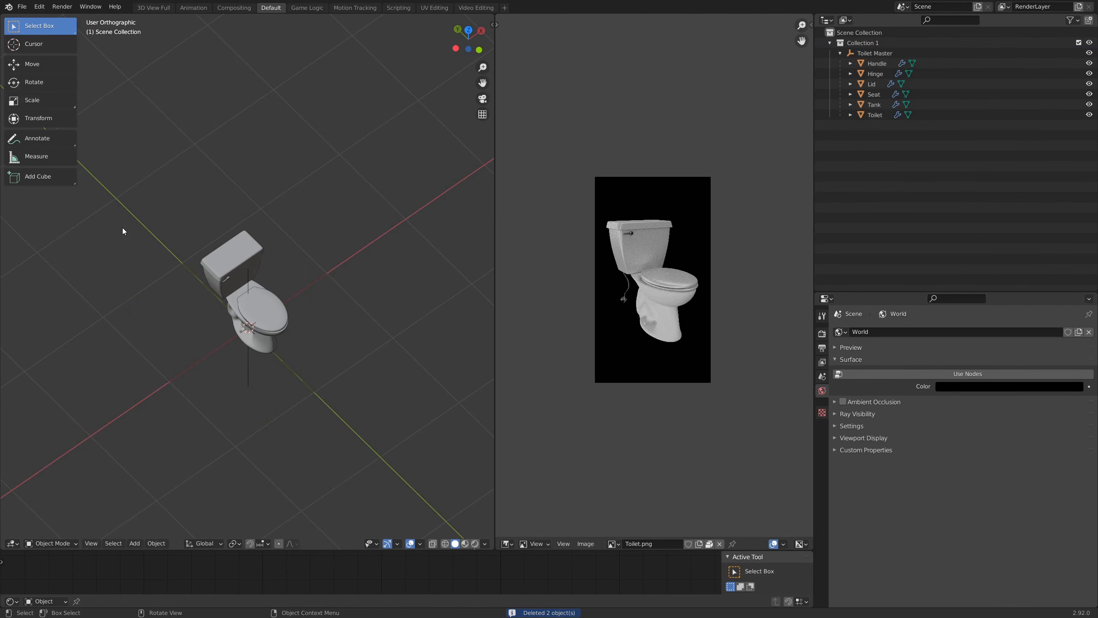
middle_click_drag(142, 301, 148, 335, "shift")
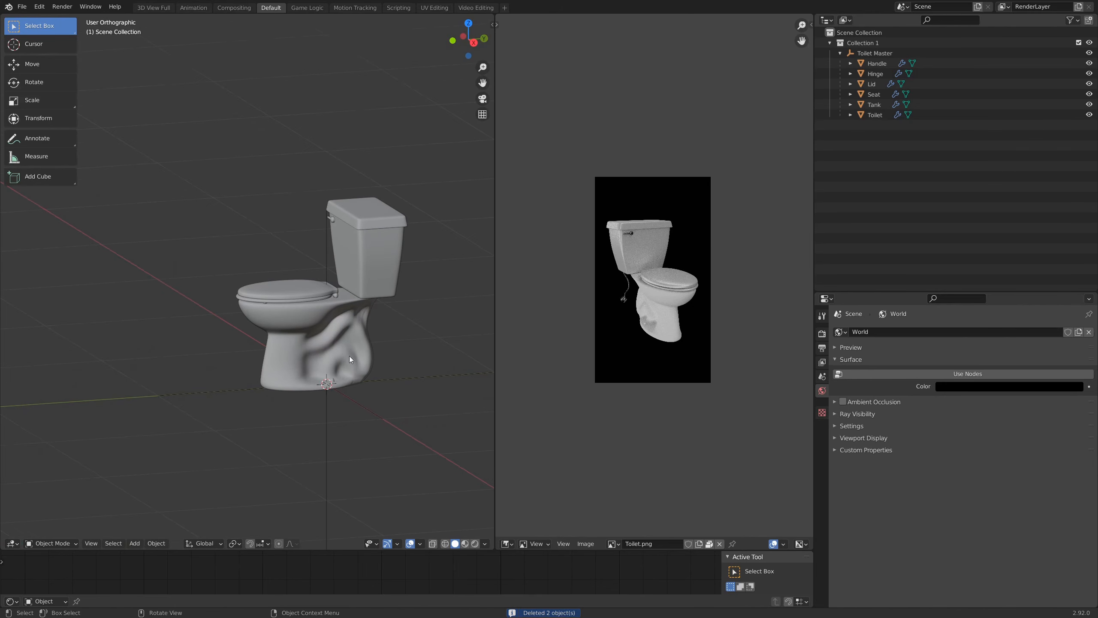
scroll(338, 309, "up", 6)
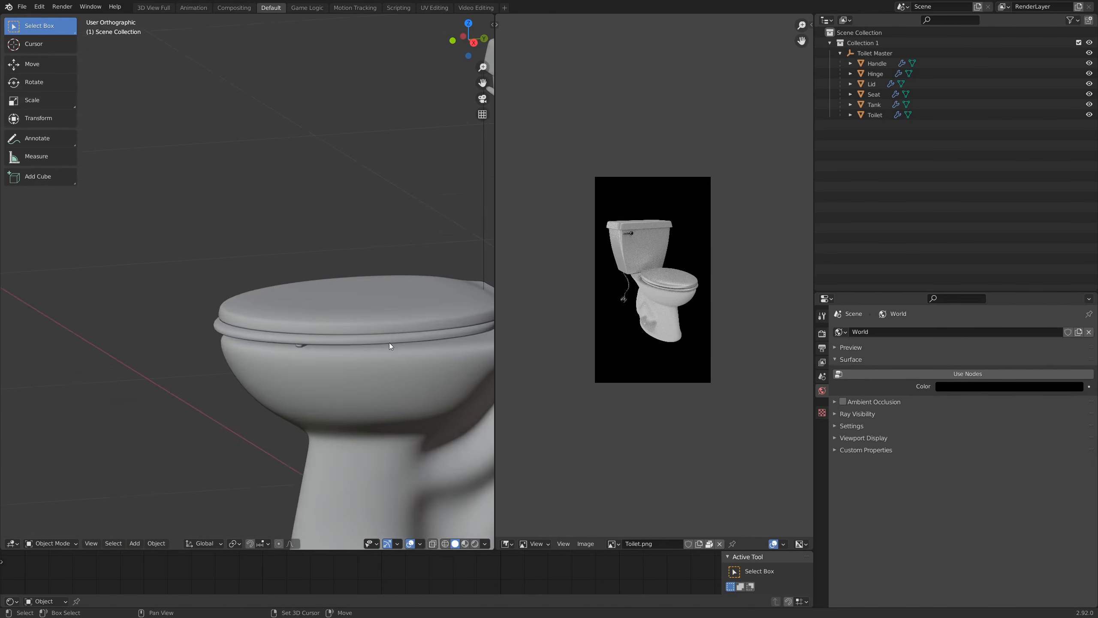
scroll(189, 334, "down", 3)
middle_click_drag(385, 342, 377, 315, "shift")
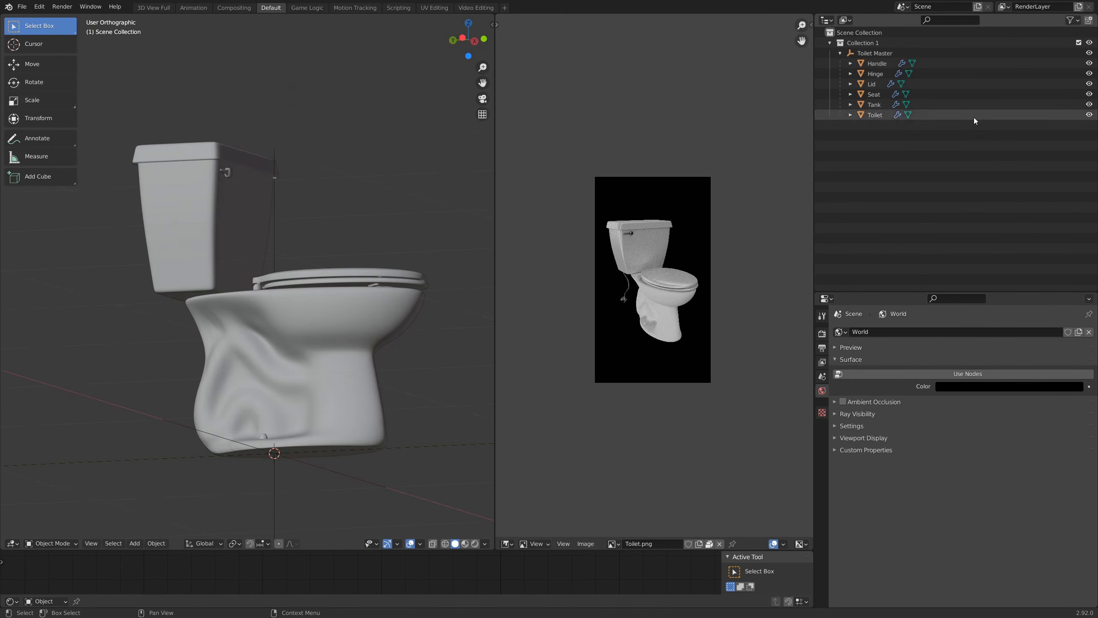
Show the Blender file's data blocks in the Outliner and delete the Ceramic, Chrome and Plastic materials
left_click(845, 21)
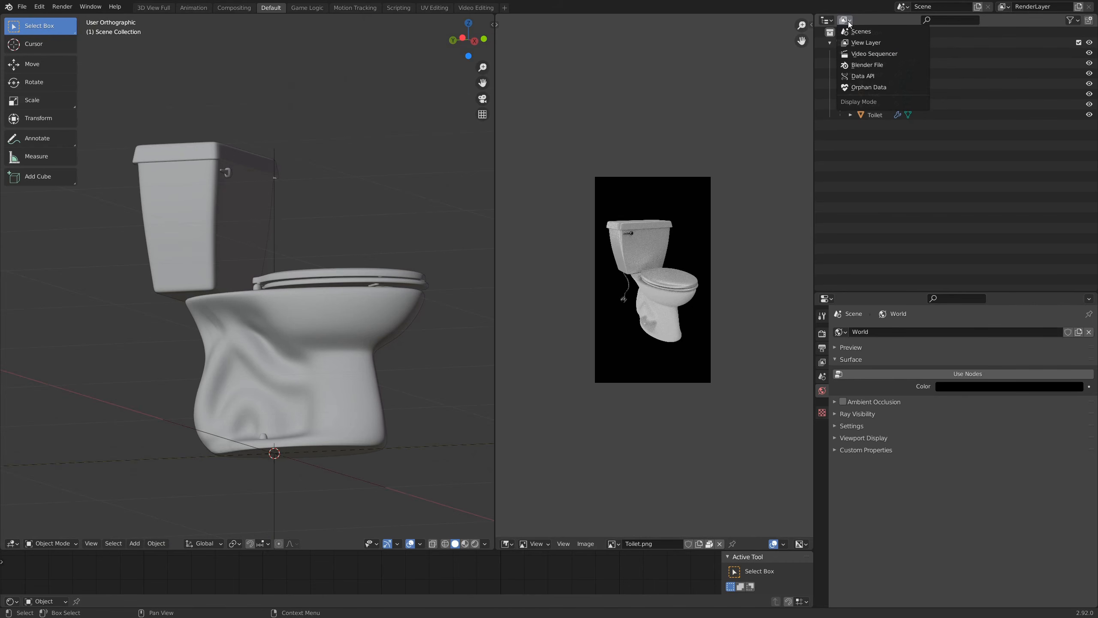
left_click(867, 65)
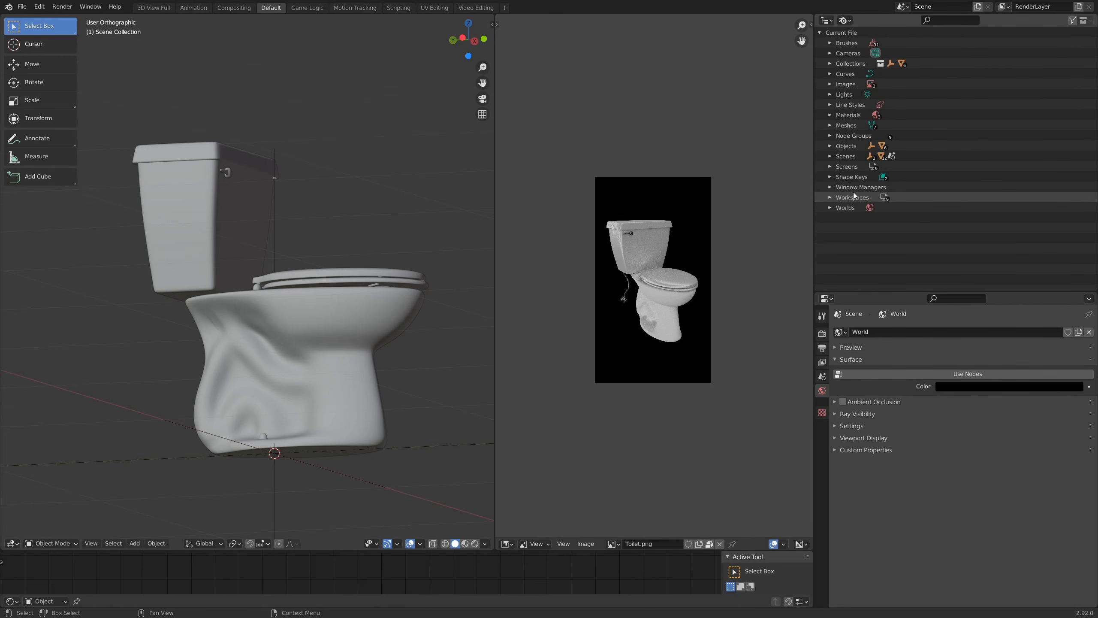
left_click(830, 115)
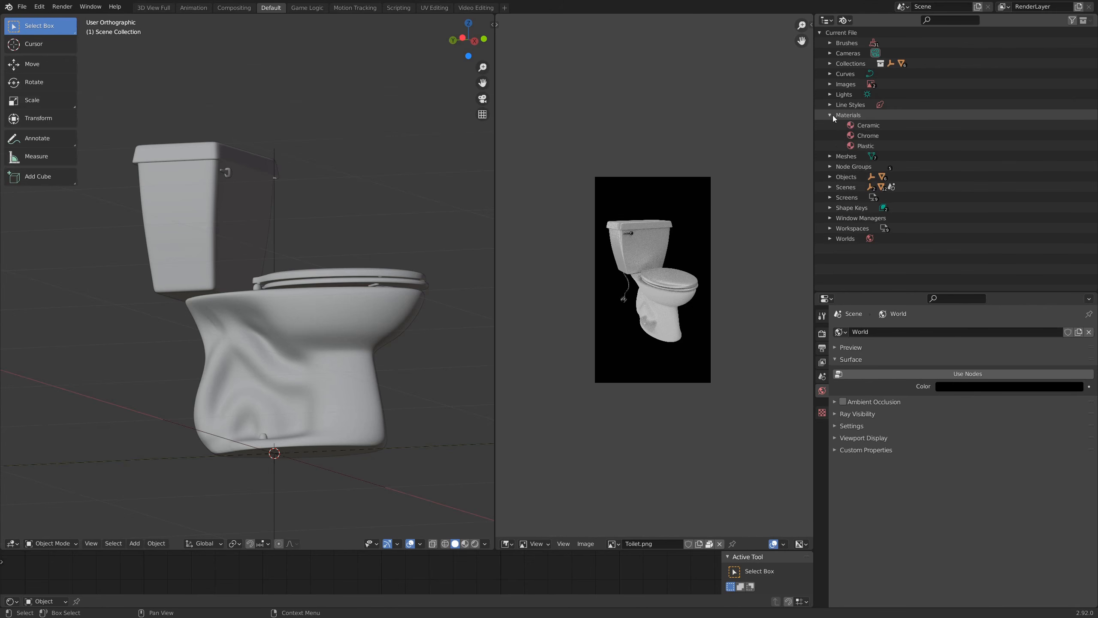
left_click(871, 126)
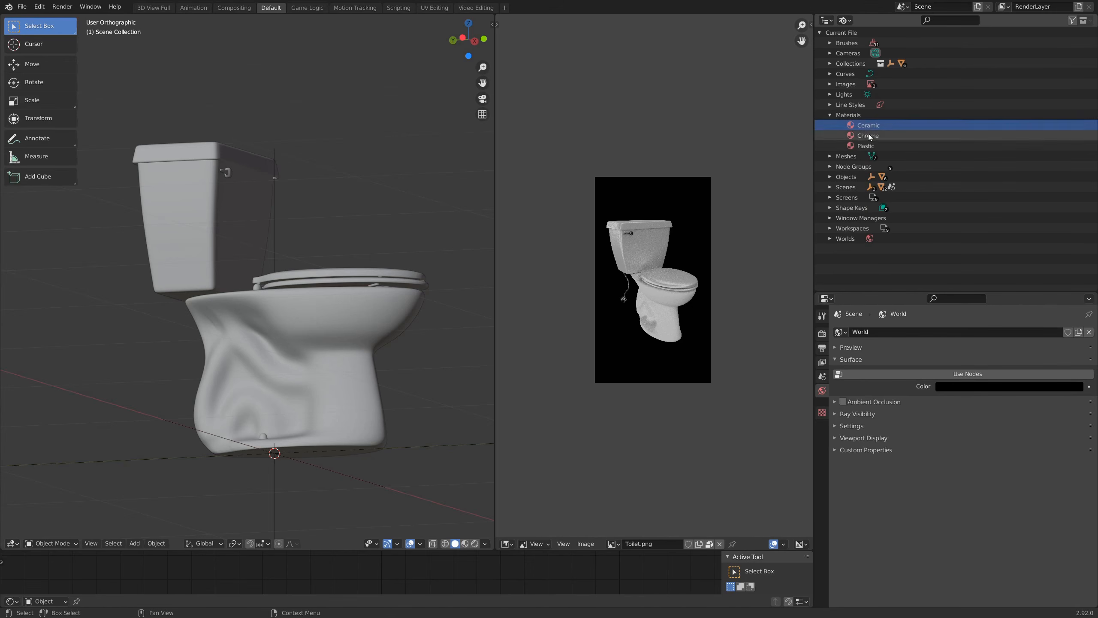
left_click(865, 145, "shift")
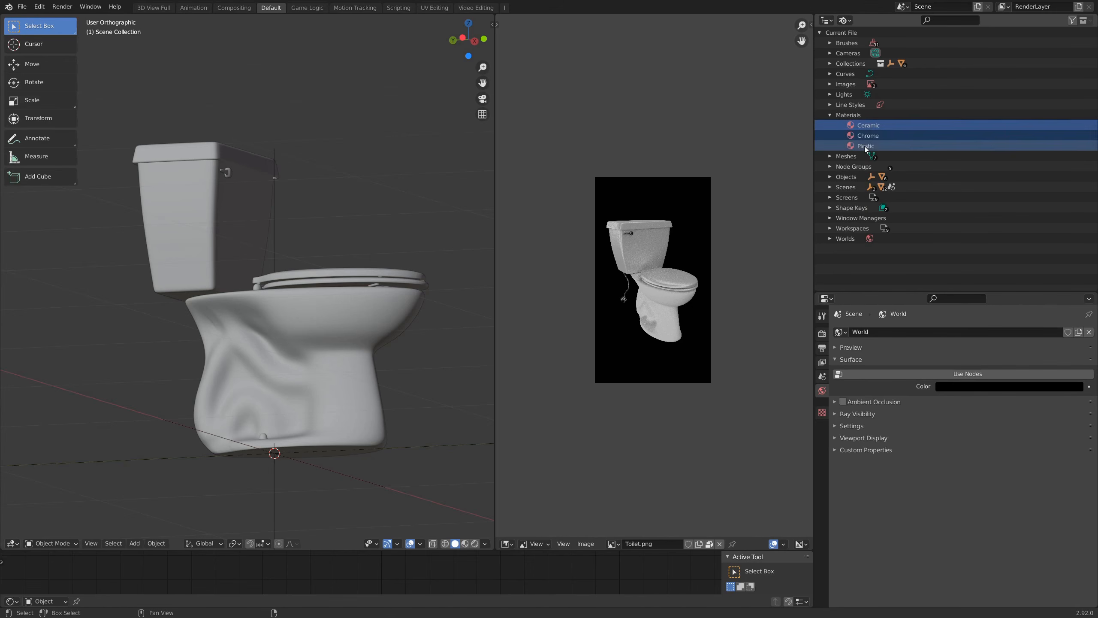
right_click(888, 136)
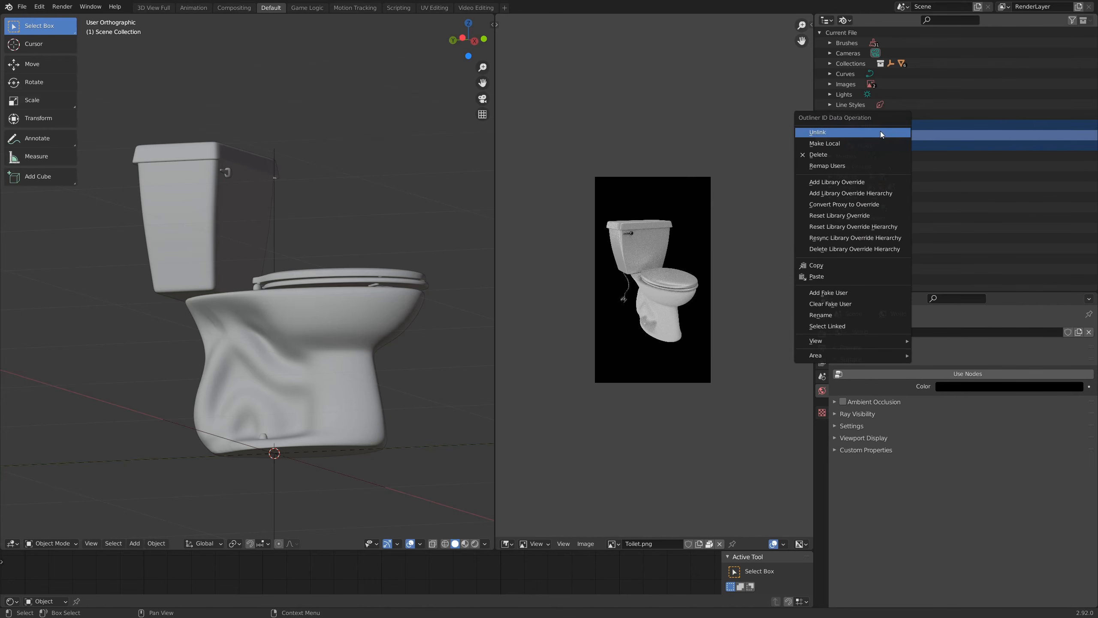
left_click(848, 156)
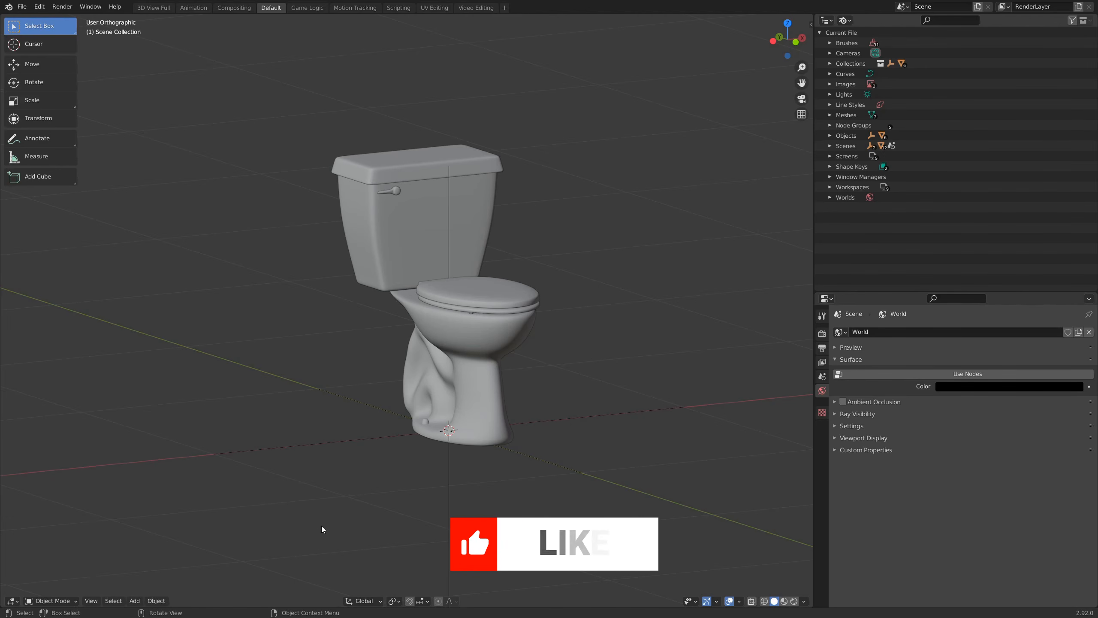
Inspect the toilet from several angles and switch the viewport to material preview shading
middle_click_drag(318, 525, 568, 484, "shift")
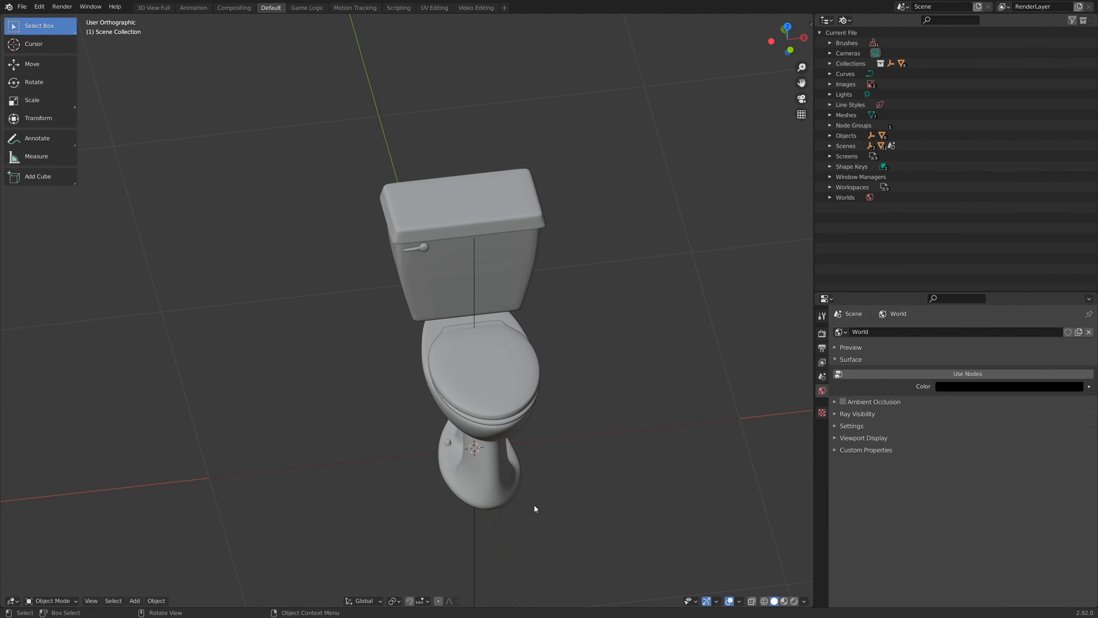
middle_click_drag(544, 517, 578, 504)
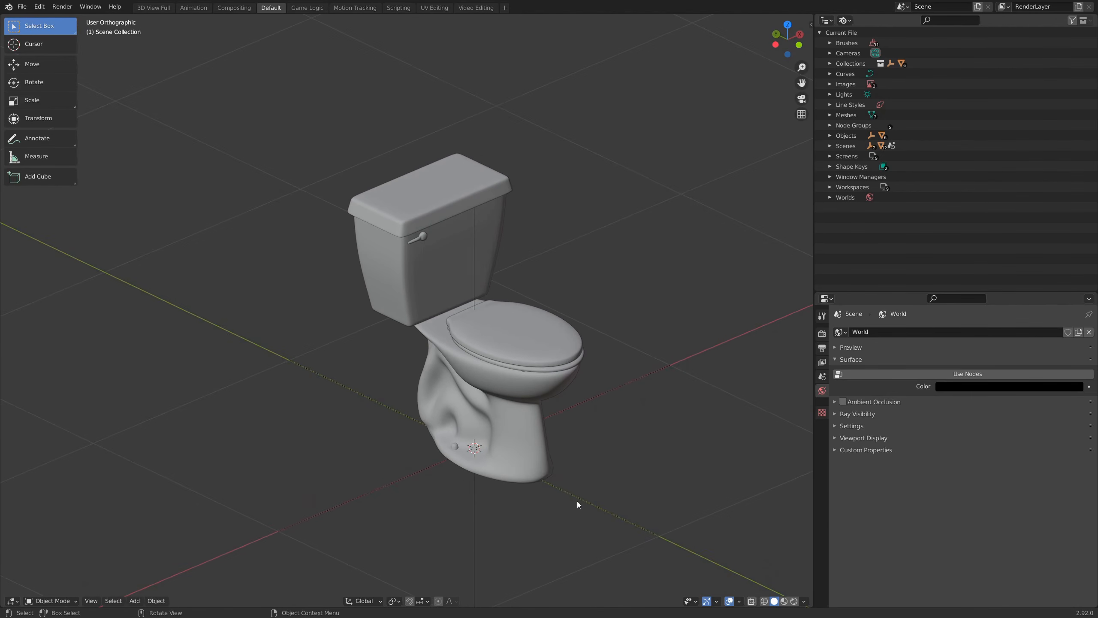
middle_click_drag(569, 466, 527, 479, "shift")
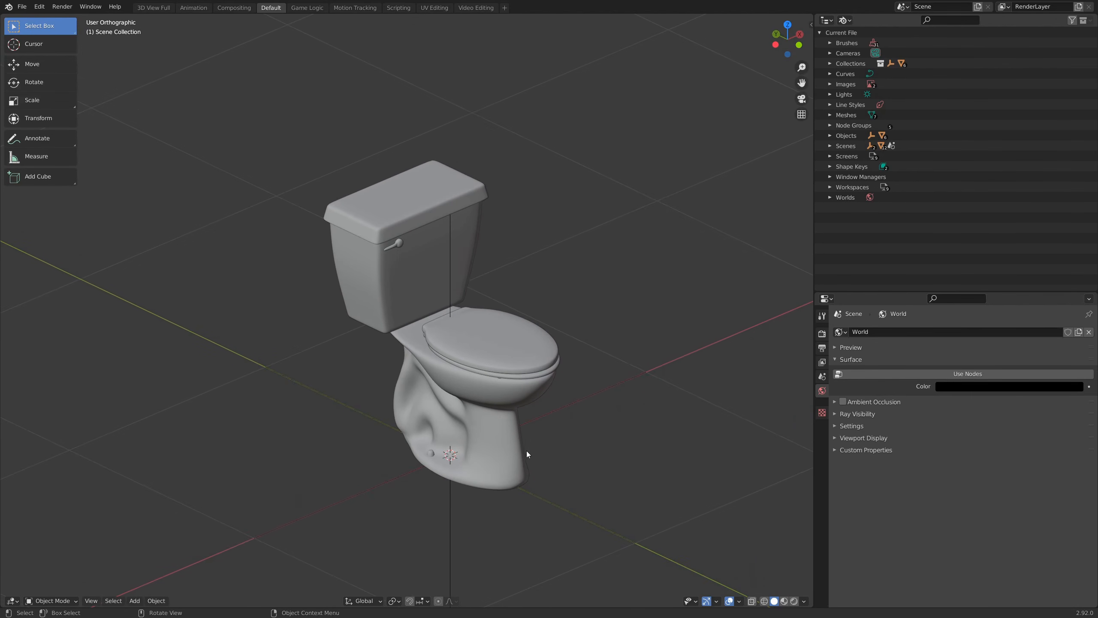
mouse_move(445, 284)
middle_mouse_down()
mouse_move(448, 400)
mouse_move(411, 379)
mouse_move(380, 386)
mouse_move(453, 397)
mouse_move(480, 360)
mouse_move(429, 362)
middle_mouse_up()
key("z")
left_click(379, 386)
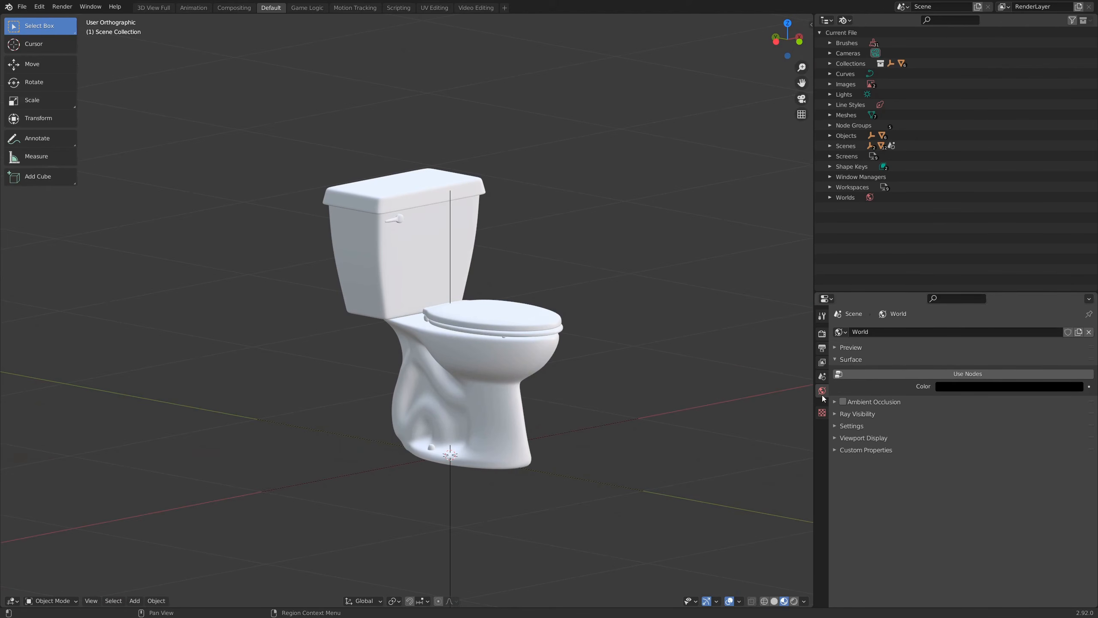
Remove all the empty material slots from the Toilet bowl object
left_click(528, 357)
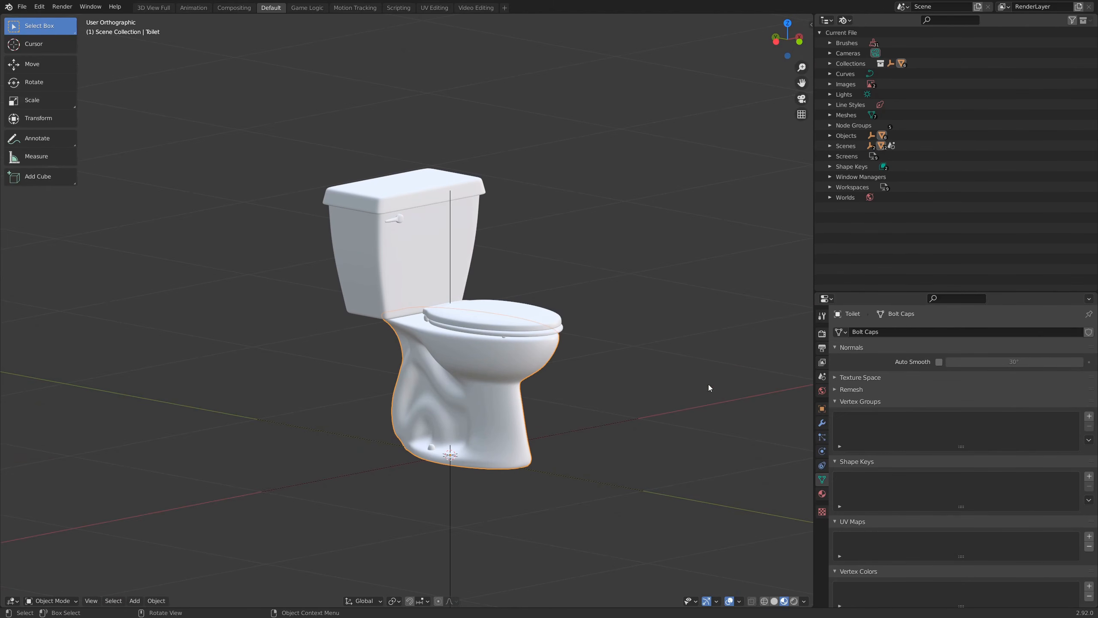
left_click(822, 494)
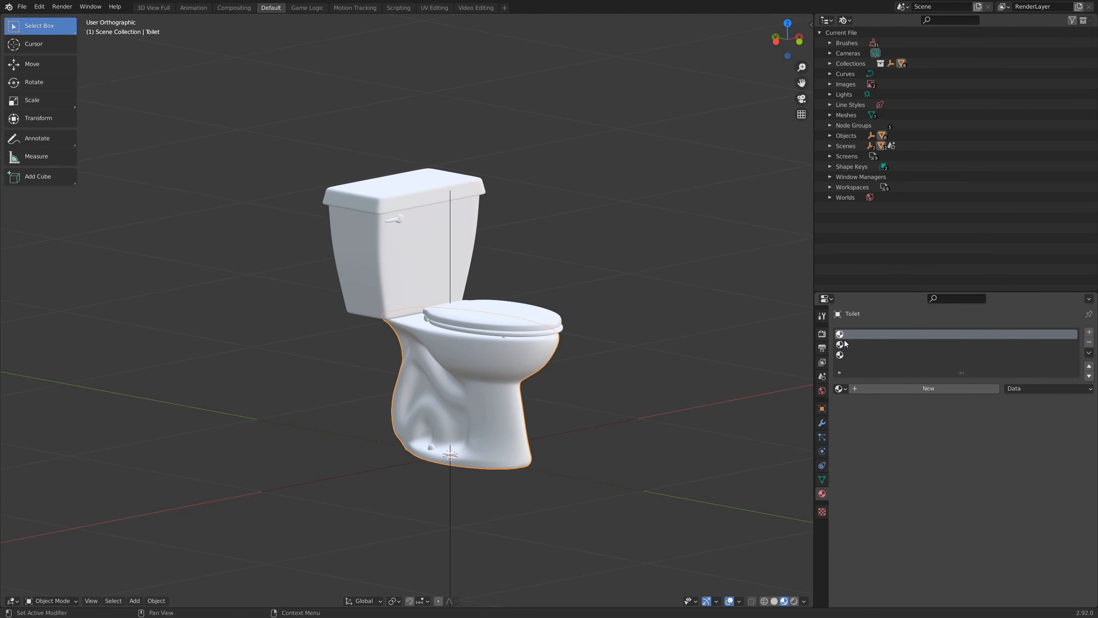
left_click(847, 355)
left_click(853, 334)
left_click(850, 346)
left_click(852, 355)
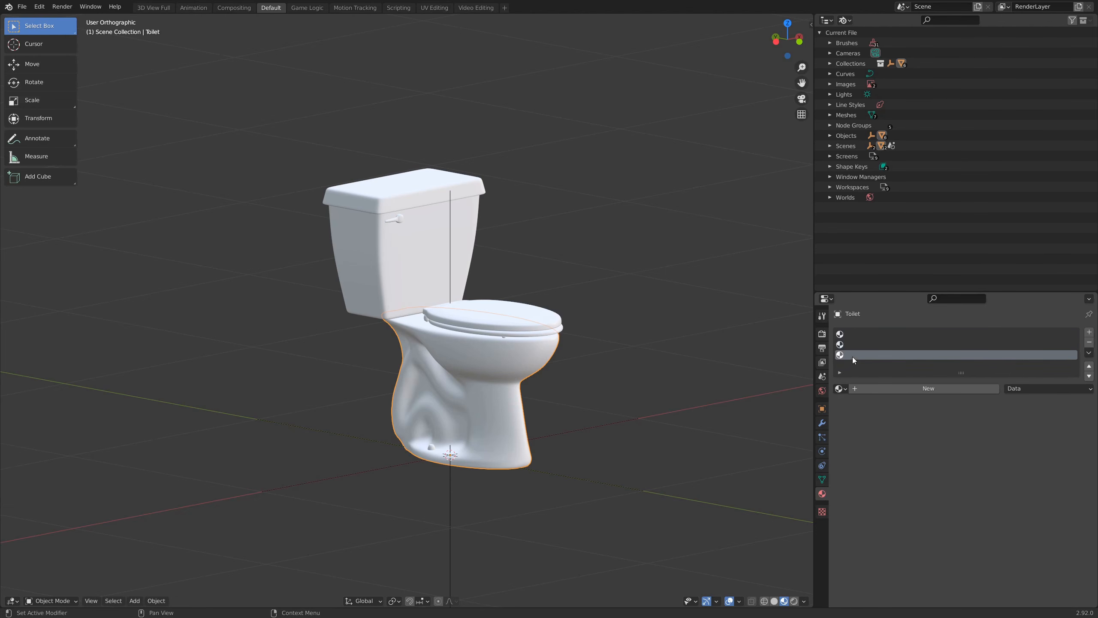
left_click(860, 333)
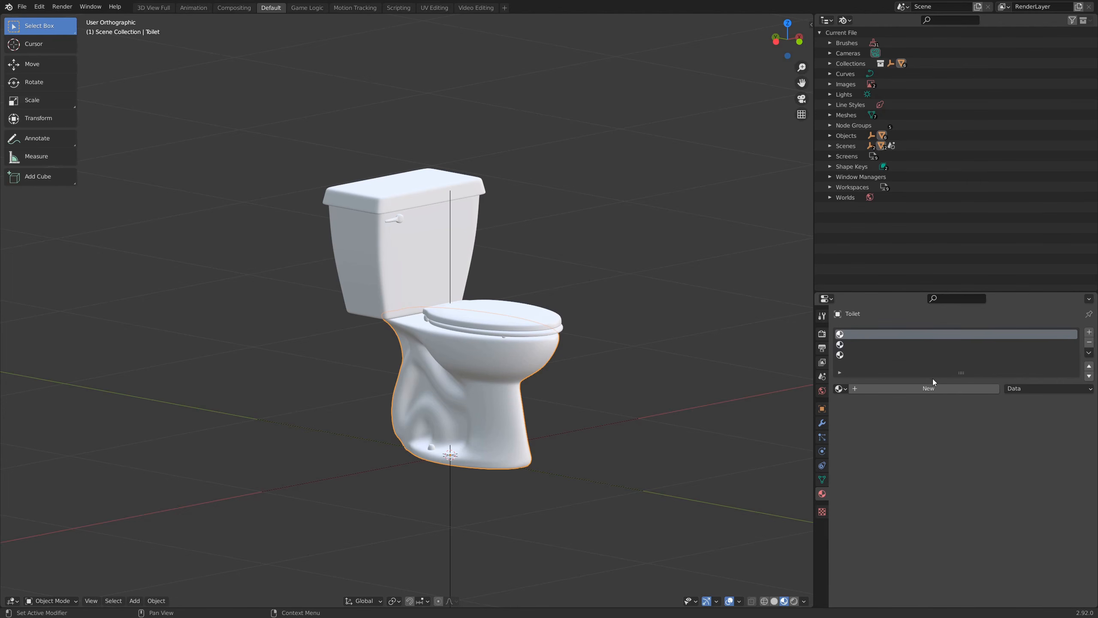
left_click(1089, 343)
left_click(1090, 343)
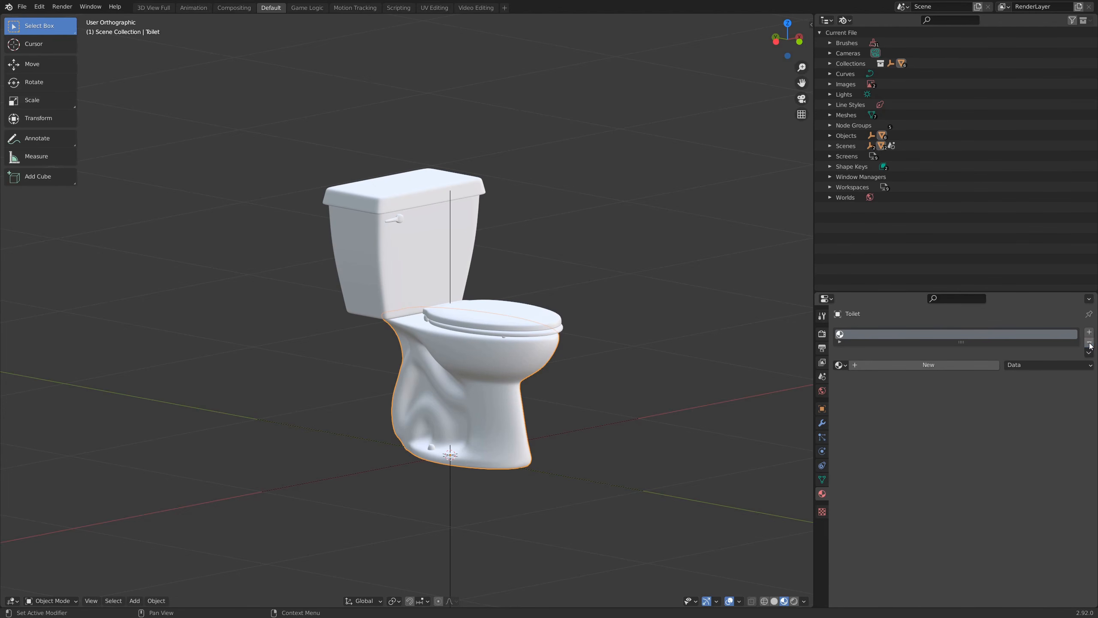
left_click(1089, 343)
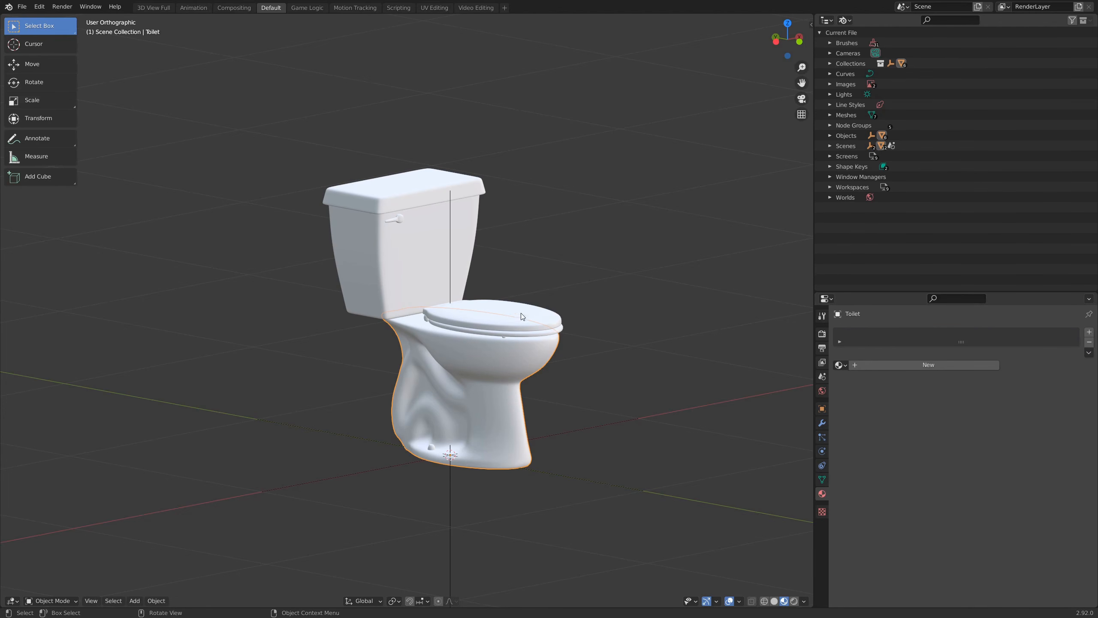
Remove the empty material slots from the toilet's Tank and its flush Handle
key("a")
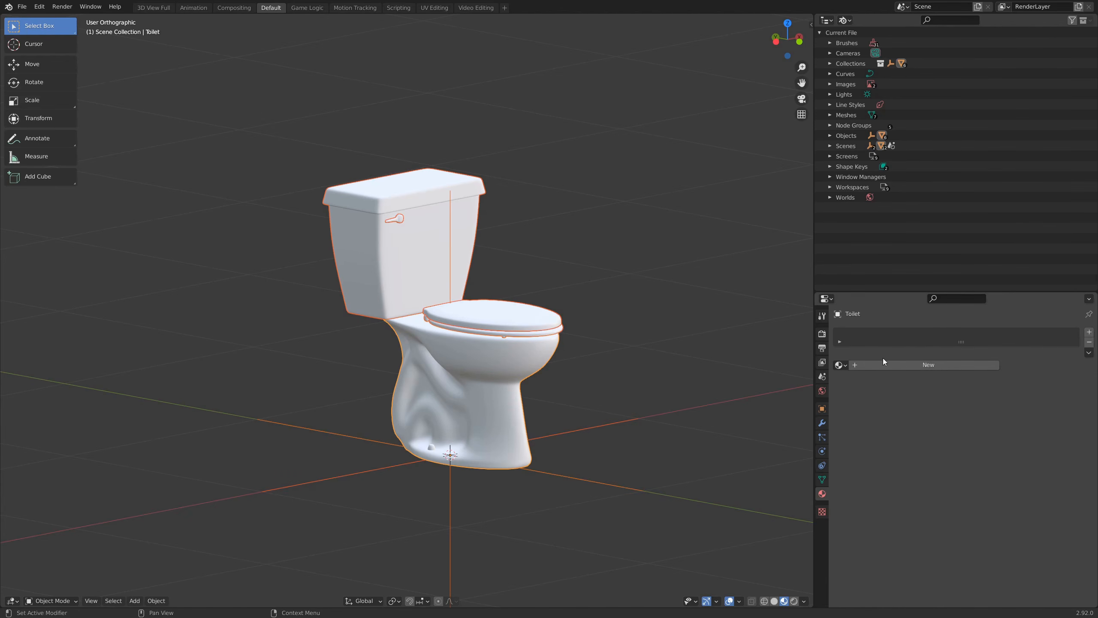
left_click(474, 219)
left_click(1089, 342)
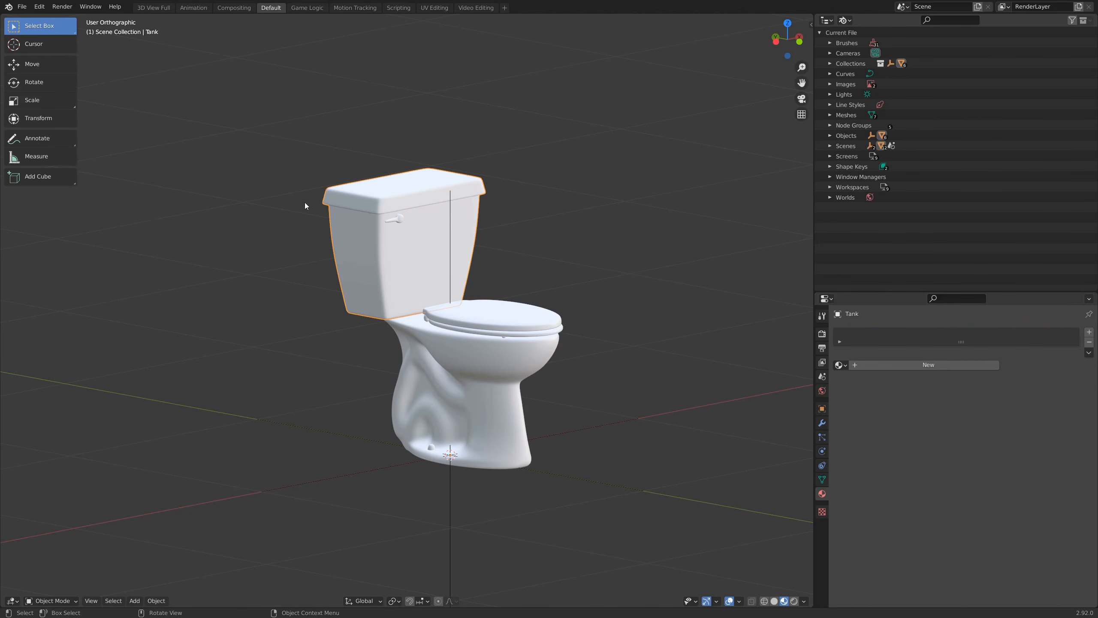
left_click(395, 220)
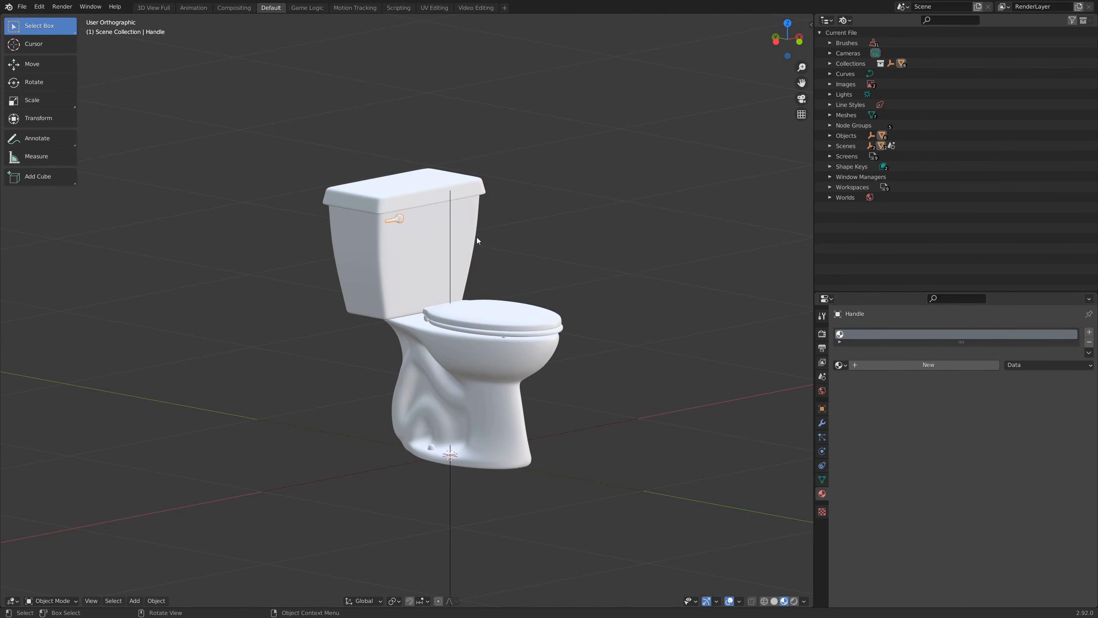
left_click(1088, 342)
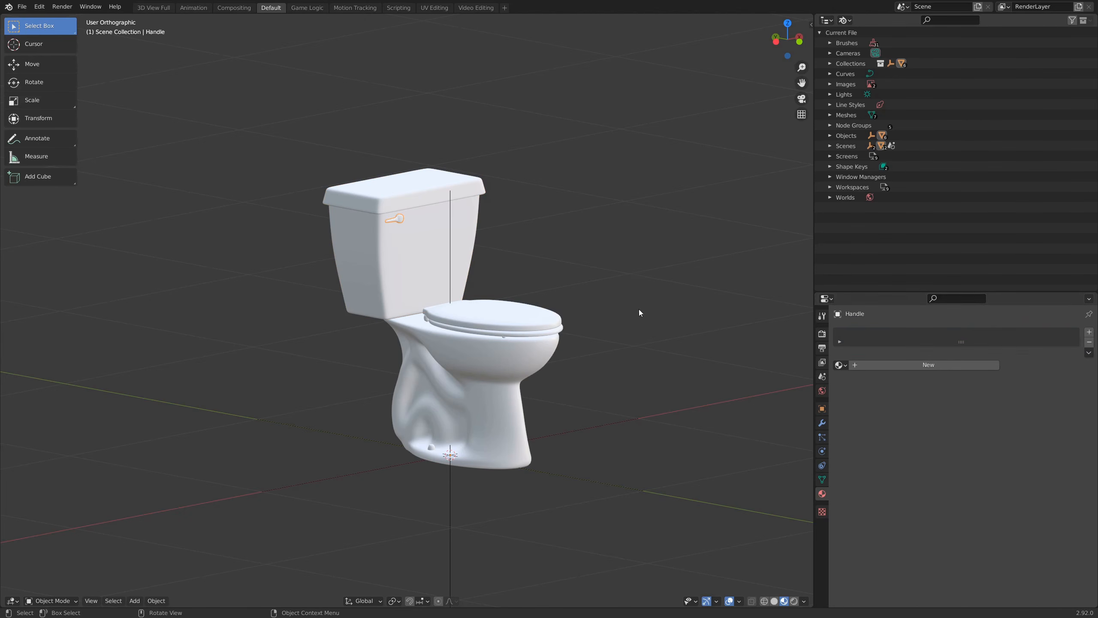
Remove the empty material slots from the toilet's Lid and Seat, and deselect everything
left_click(502, 307)
left_click(1089, 343)
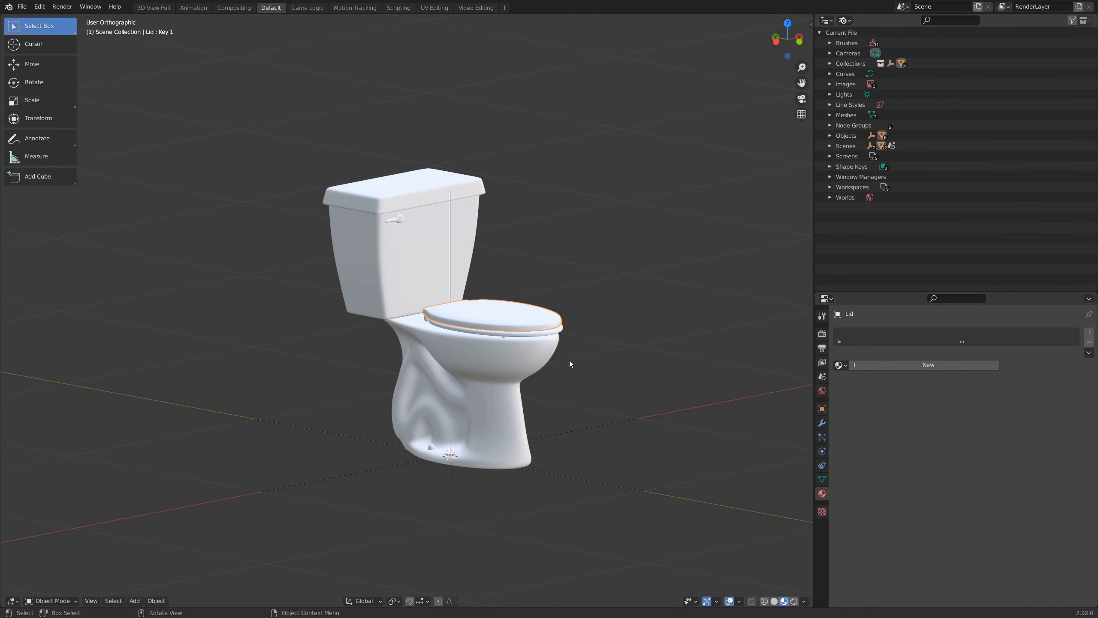
left_click(460, 330)
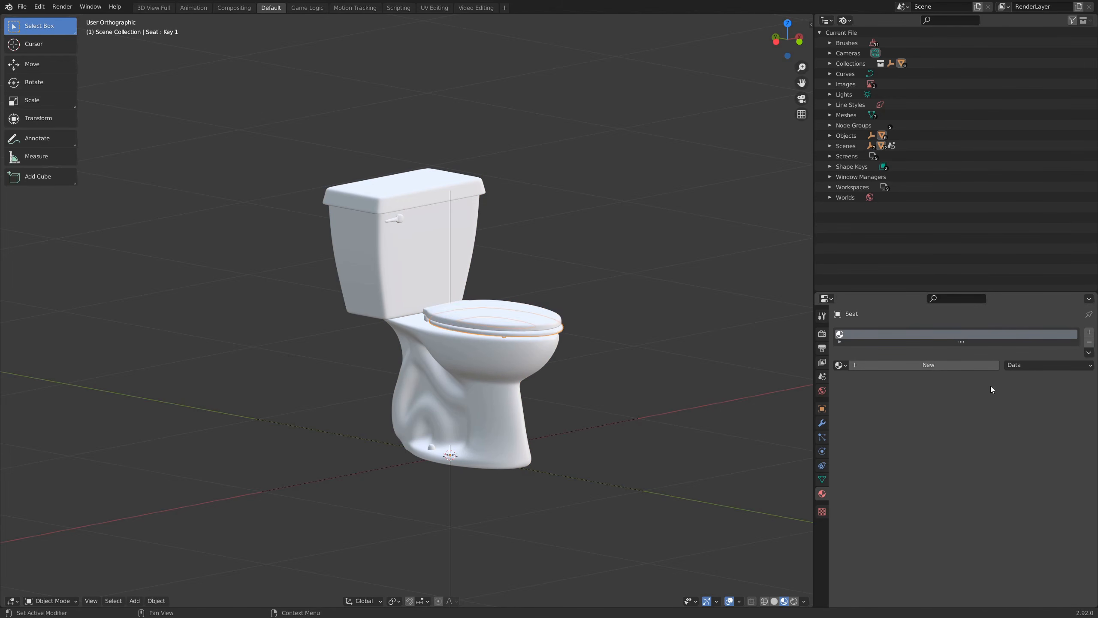
left_click(1089, 343)
middle_click_drag(540, 268, 410, 280)
left_click(464, 268)
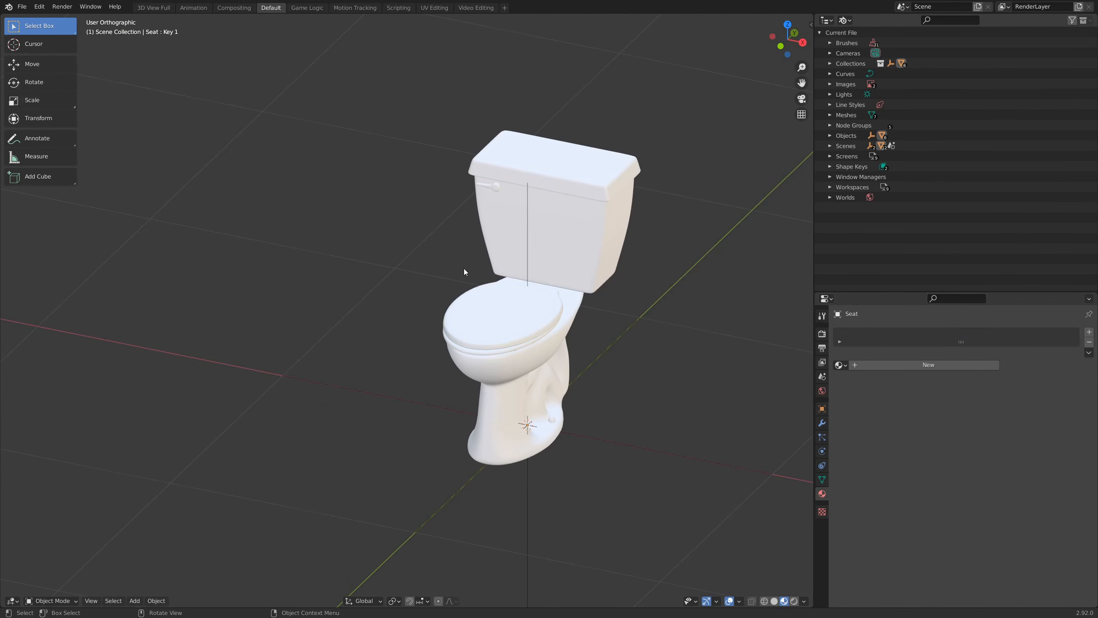
Set the Outliner to the View Layer display mode, select the Toilet Master parent and save the toilet file
middle_click_drag(567, 282, 446, 335)
middle_click_drag(600, 399, 574, 360)
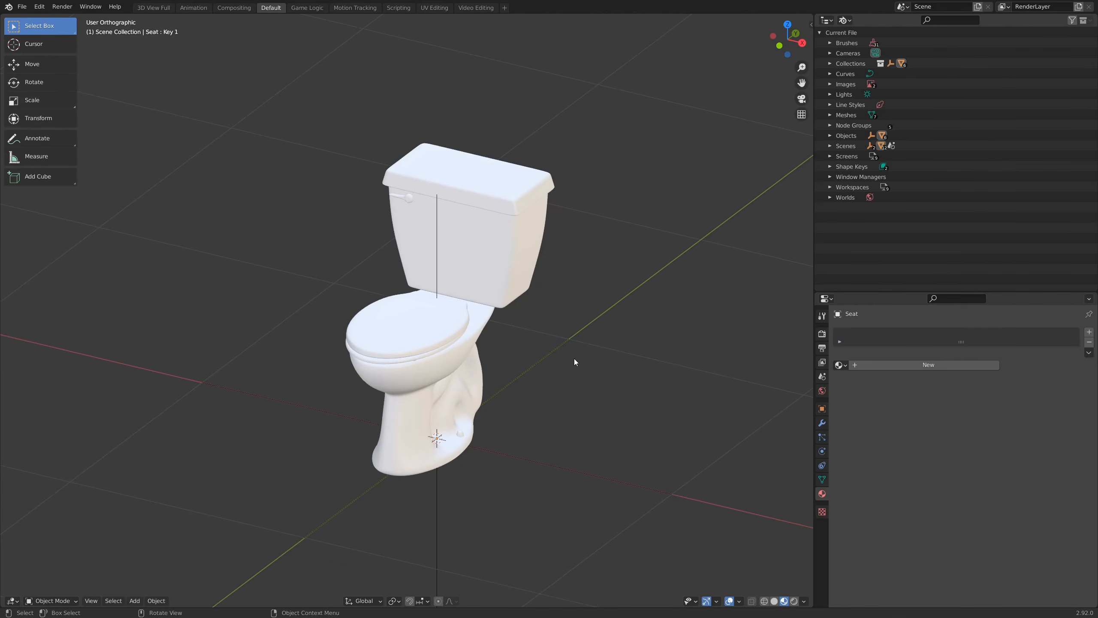
left_click(844, 19)
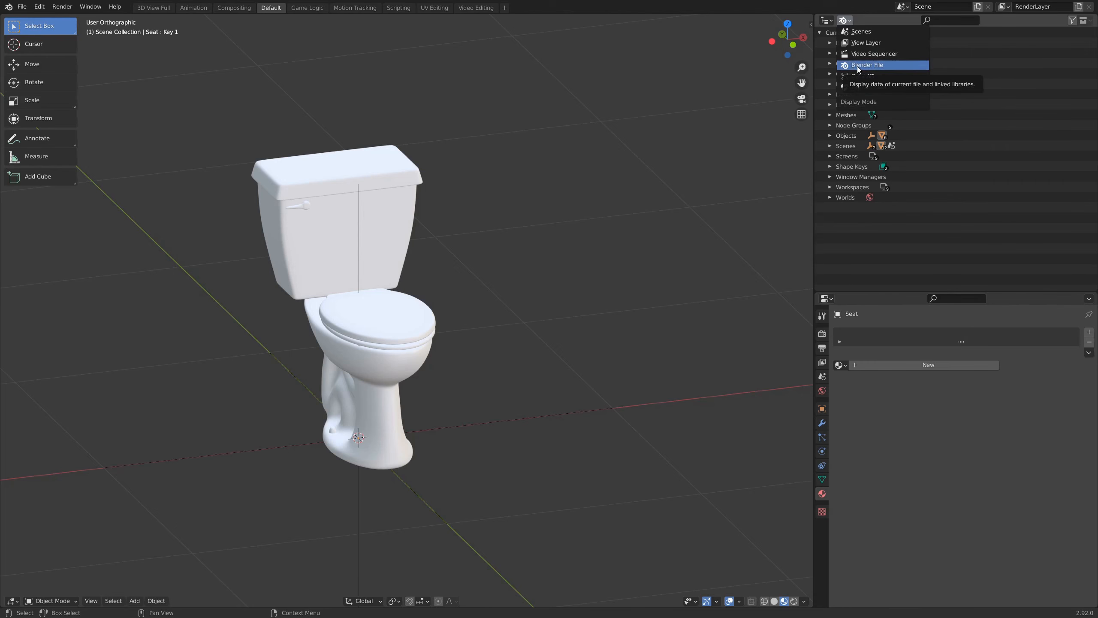
left_click(863, 43)
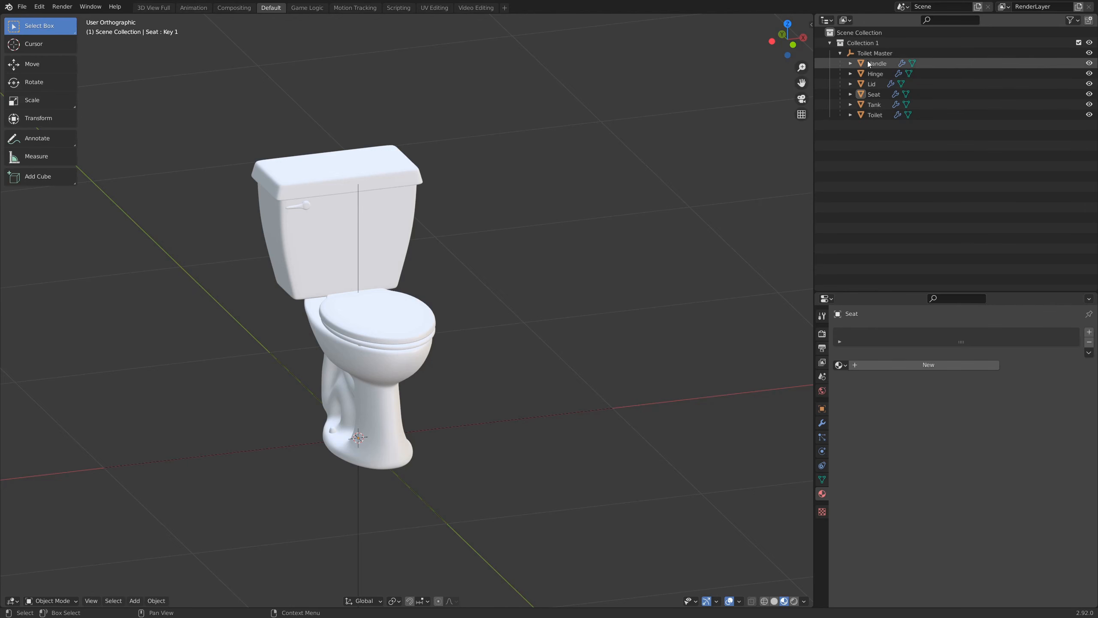
left_click(877, 53)
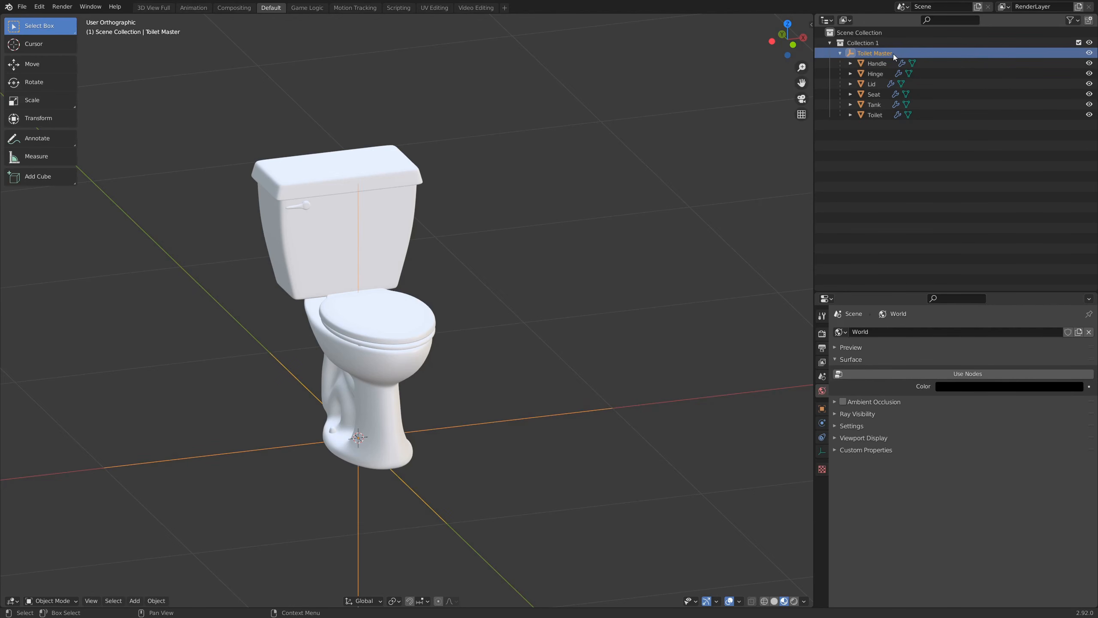
key("ctrl+s")
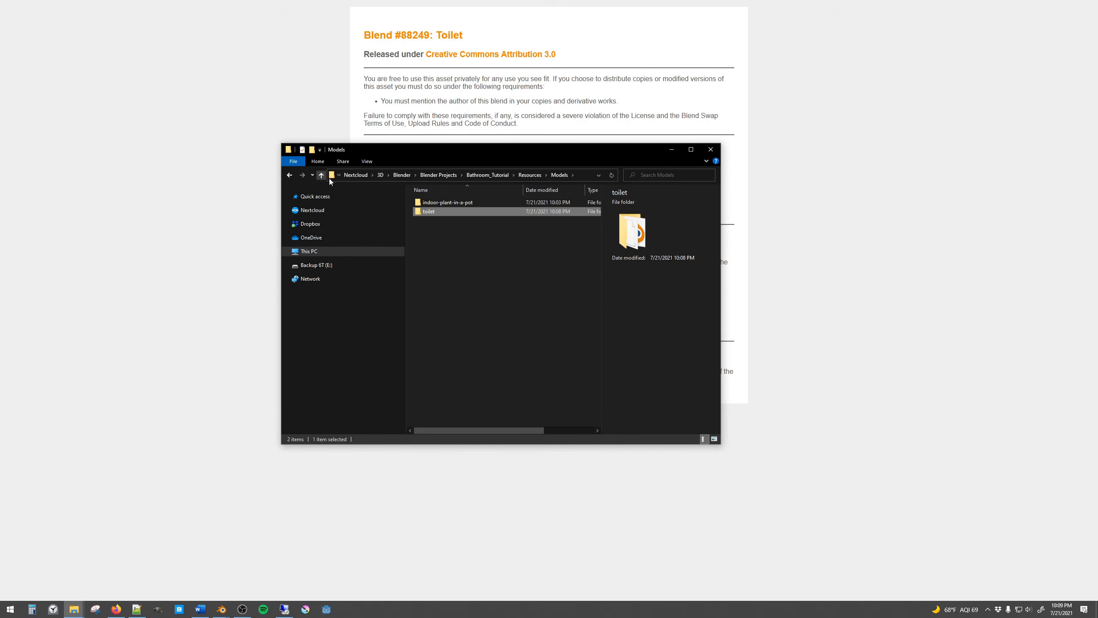
Check the licence page in the indoor-plant-in-a-pot folder, return to the folder and open Augalas.blend
double_click(452, 203)
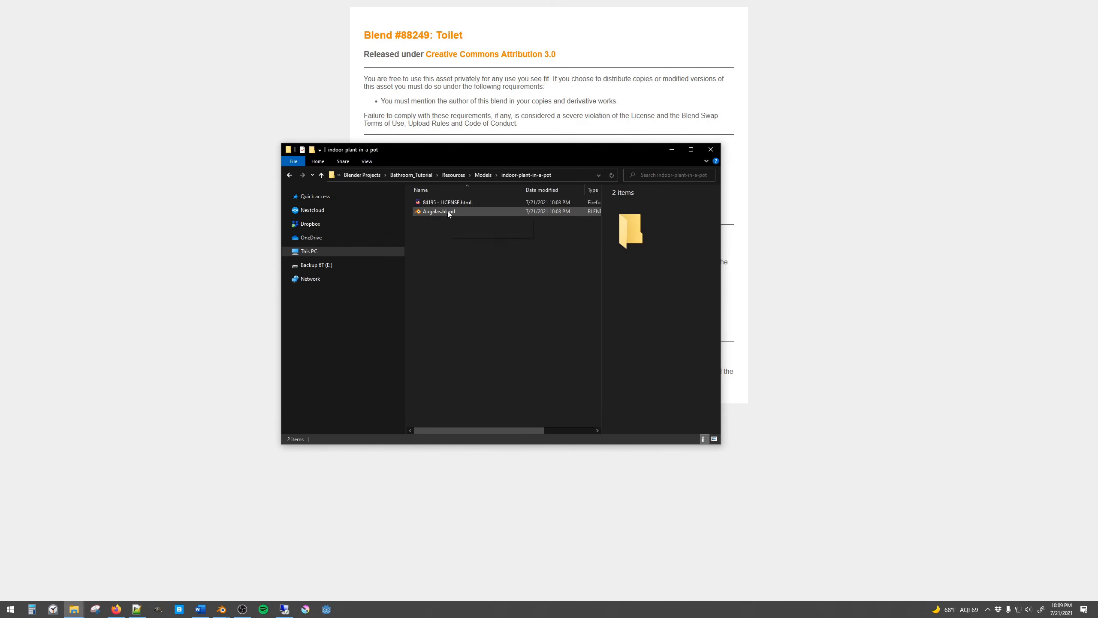
double_click(438, 203)
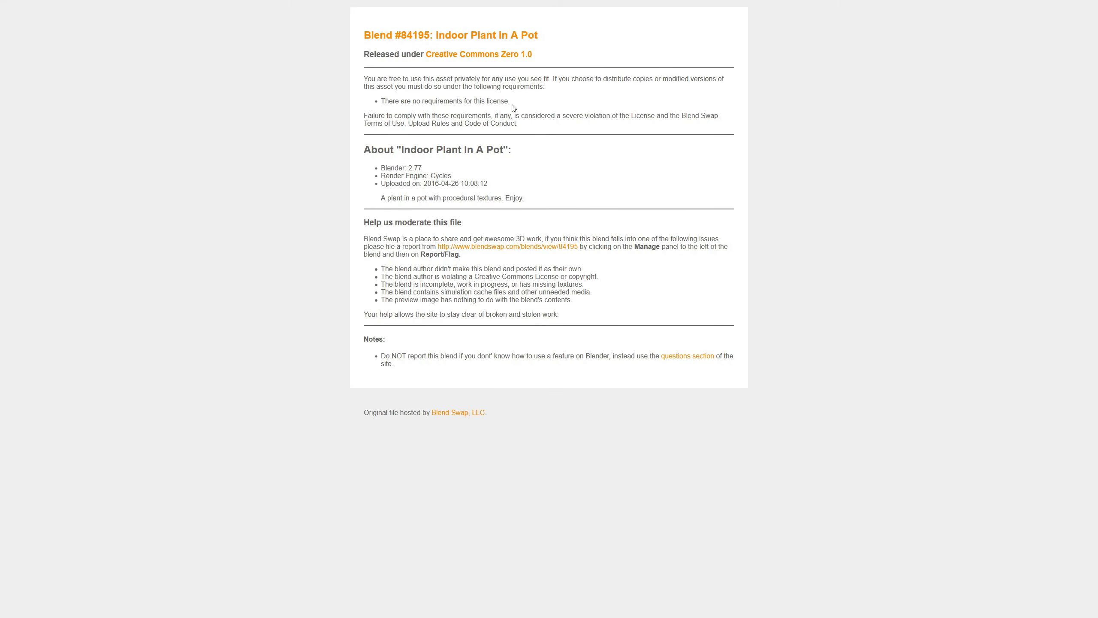
key("alt+Tab")
double_click(429, 212)
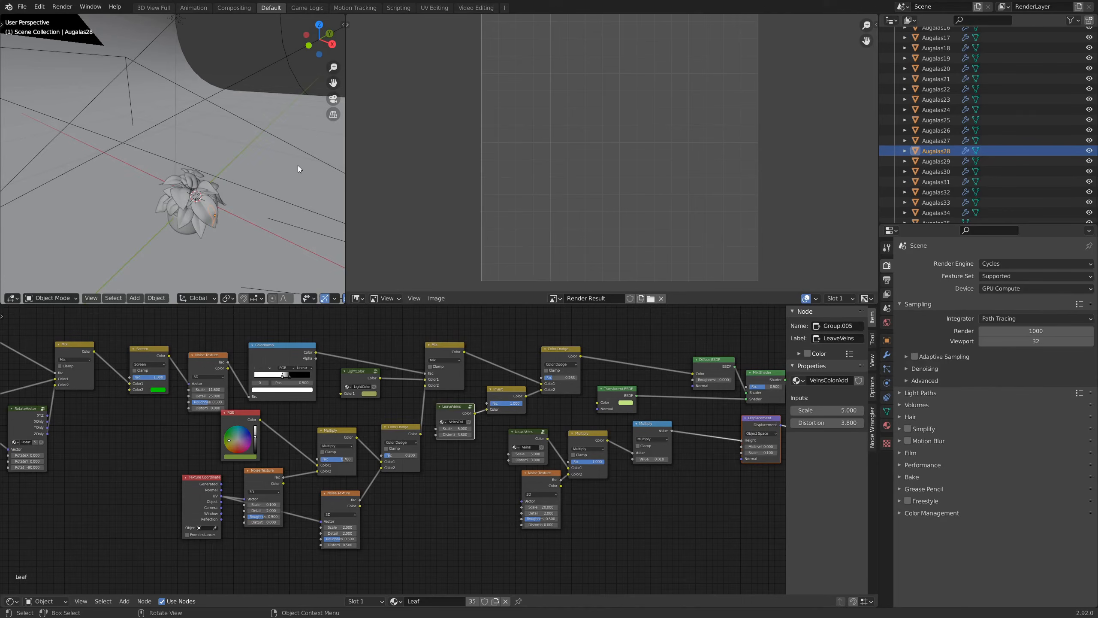
Delete the camera, lights and backdrop around the plant, and merge the render result area into the 3D viewport
scroll(298, 165, "down", 5)
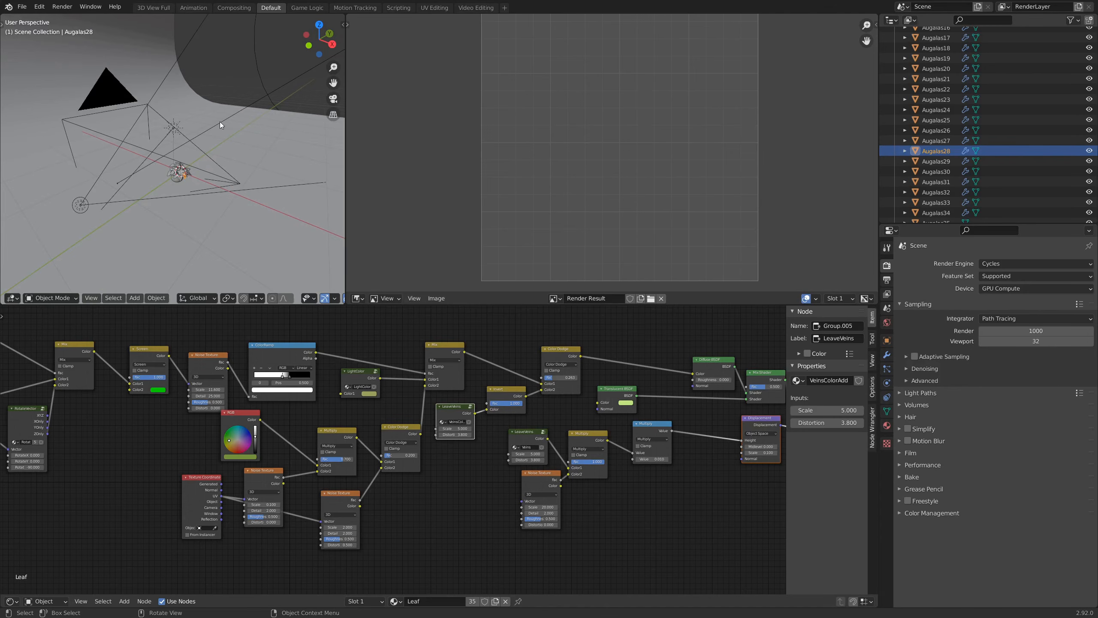
left_click_drag(89, 55, 285, 138)
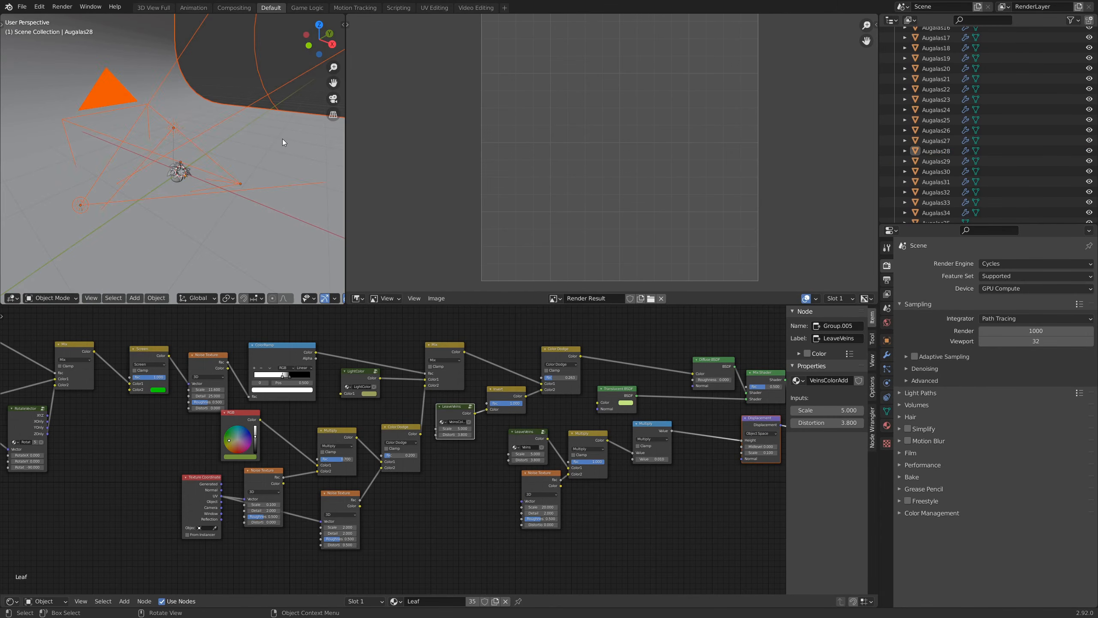
key("Delete")
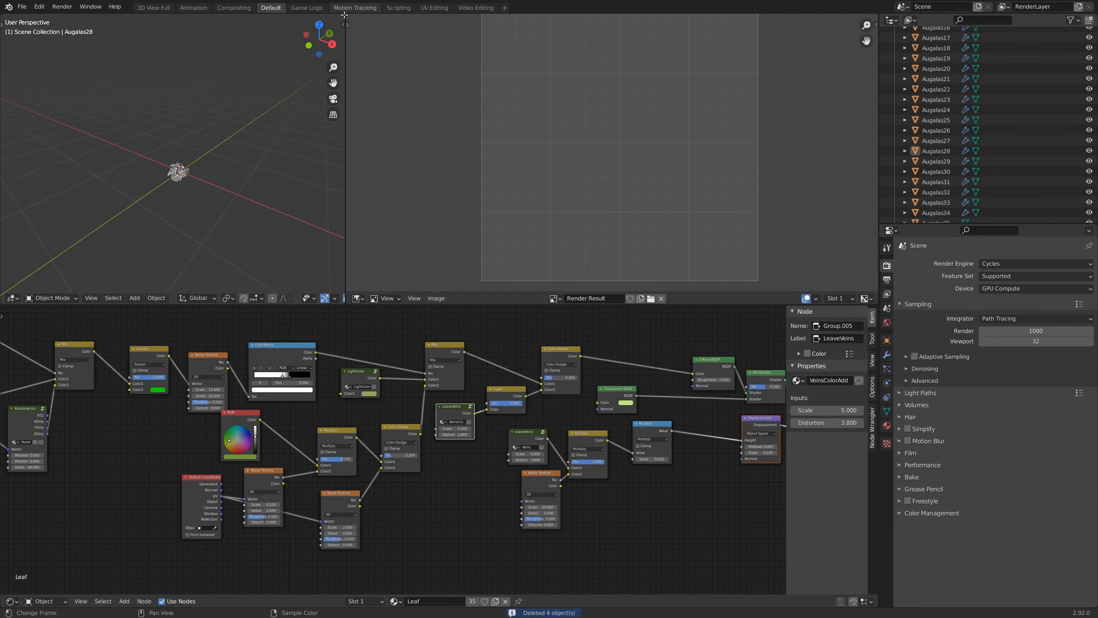
left_click_drag(344, 16, 471, 88)
Examine the full node tree of the Leaf material used on one of the plant's leaves
scroll(407, 493, "down", 4)
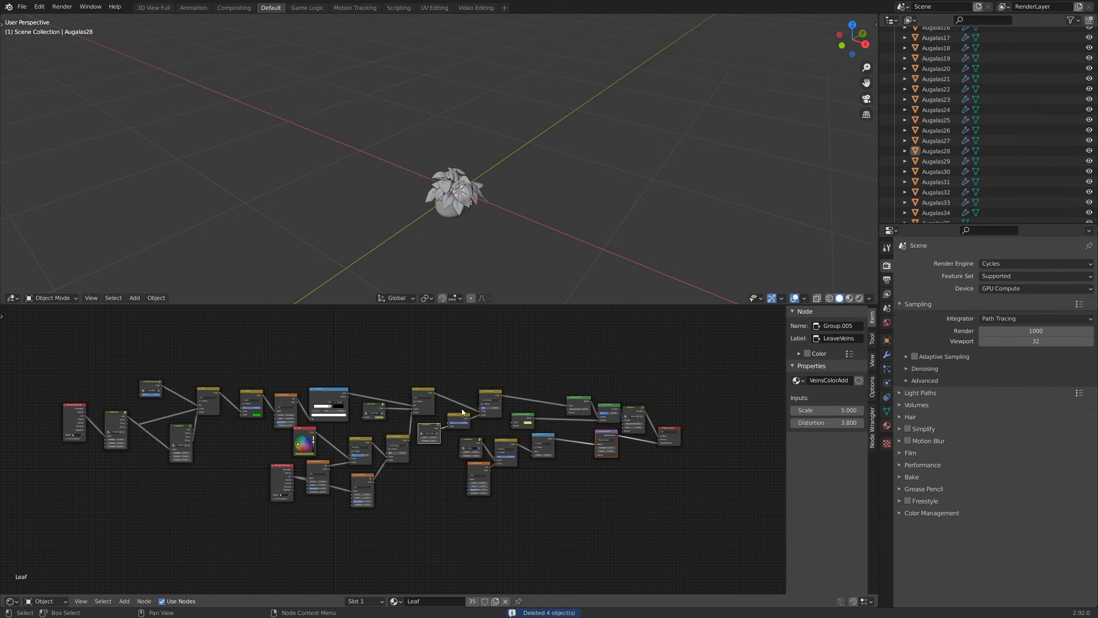
middle_click_drag(409, 498, 433, 521)
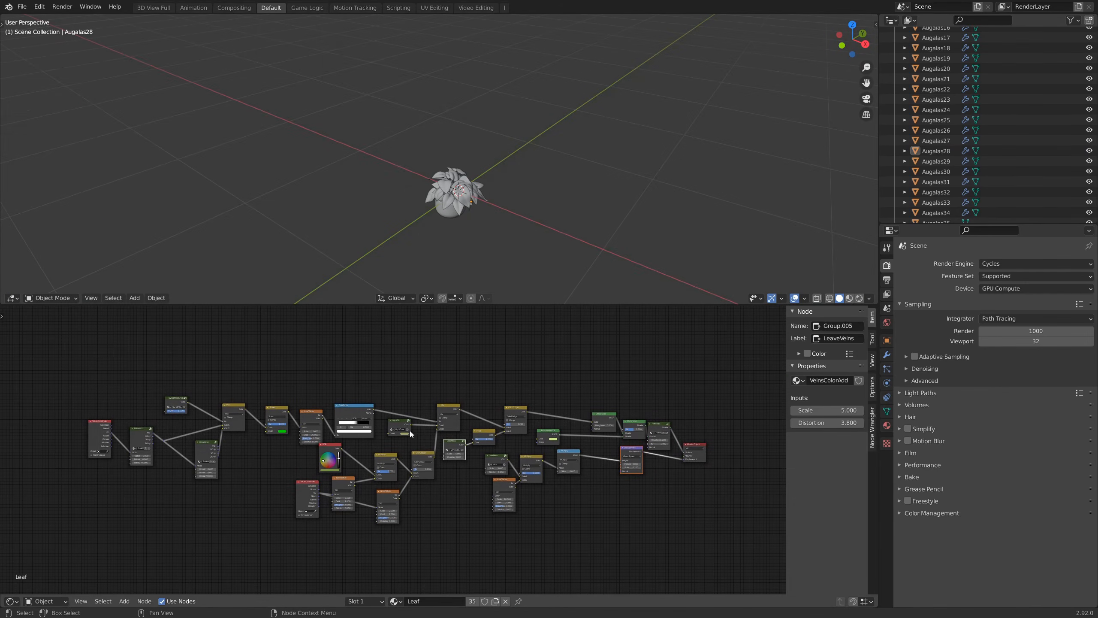
scroll(499, 226, "up", 5)
left_click(516, 260)
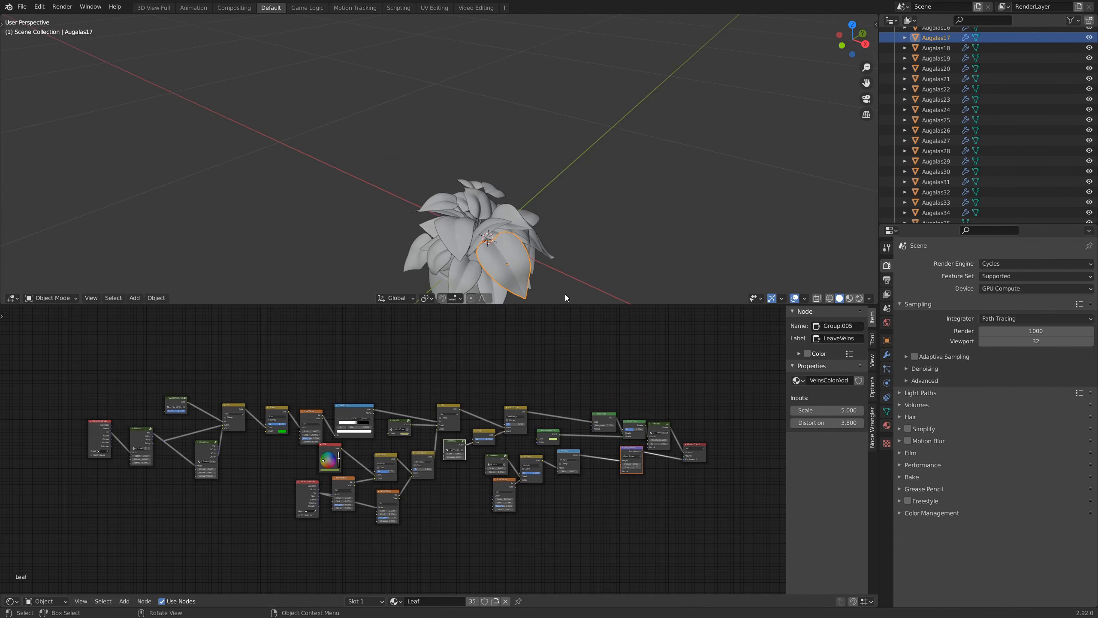
scroll(566, 259, "down", 4)
scroll(395, 449, "up", 1)
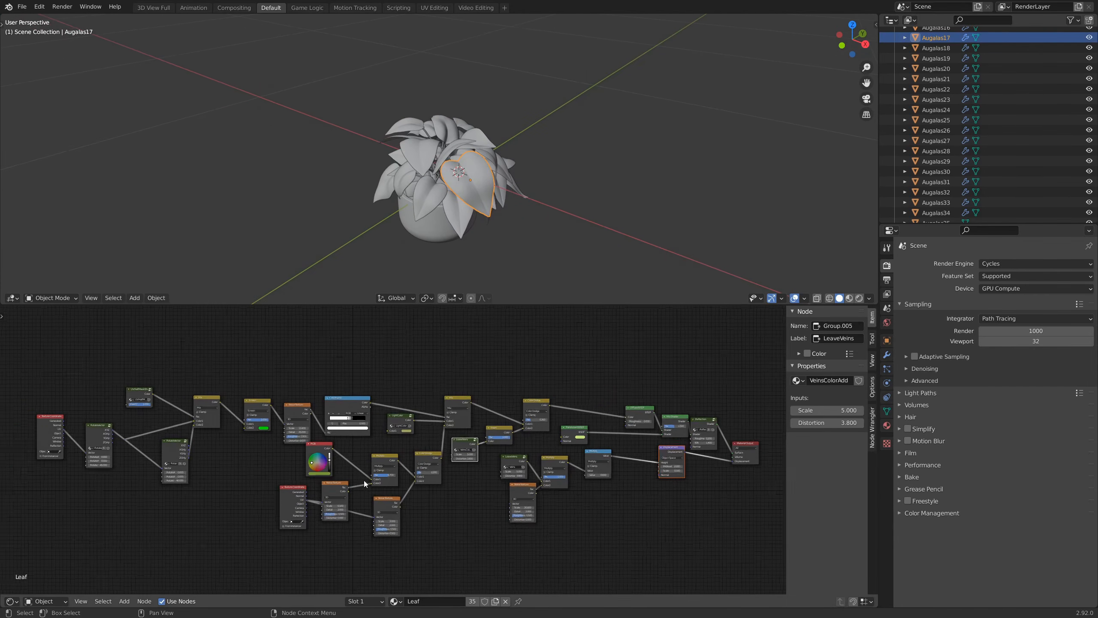
middle_click_drag(443, 515, 452, 494)
scroll(452, 494, "down", 1)
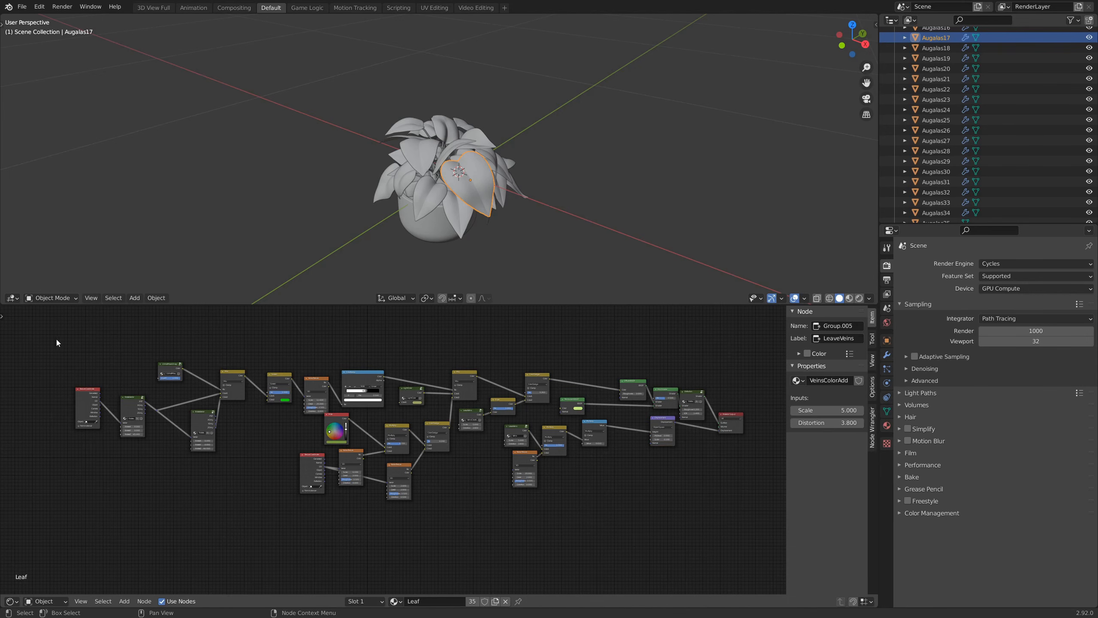
left_click_drag(57, 339, 761, 535)
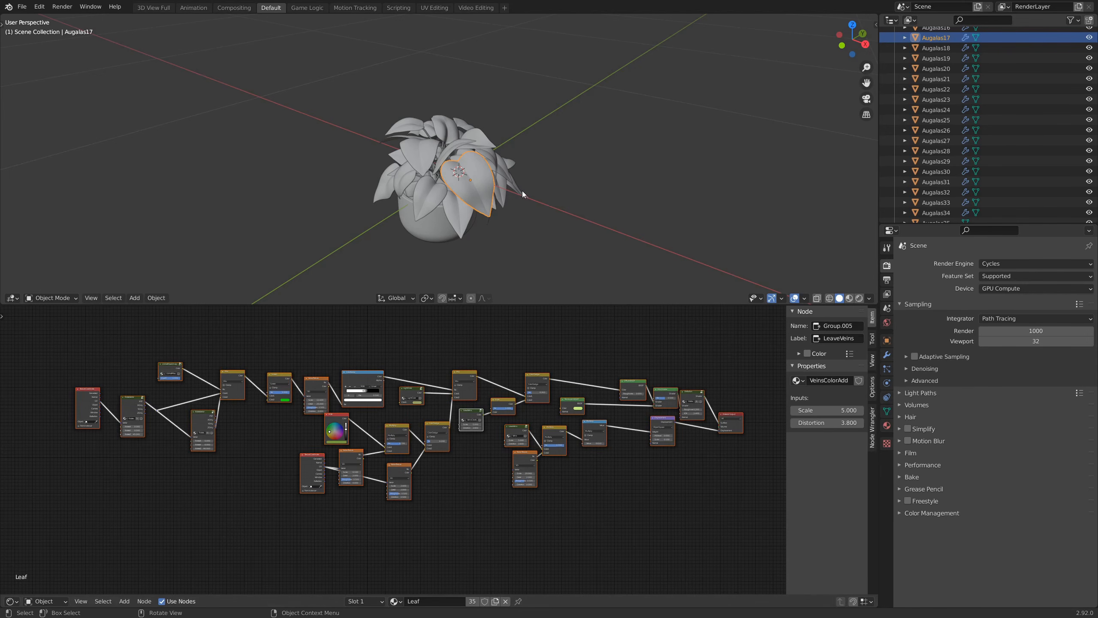
scroll(514, 215, "down", 1)
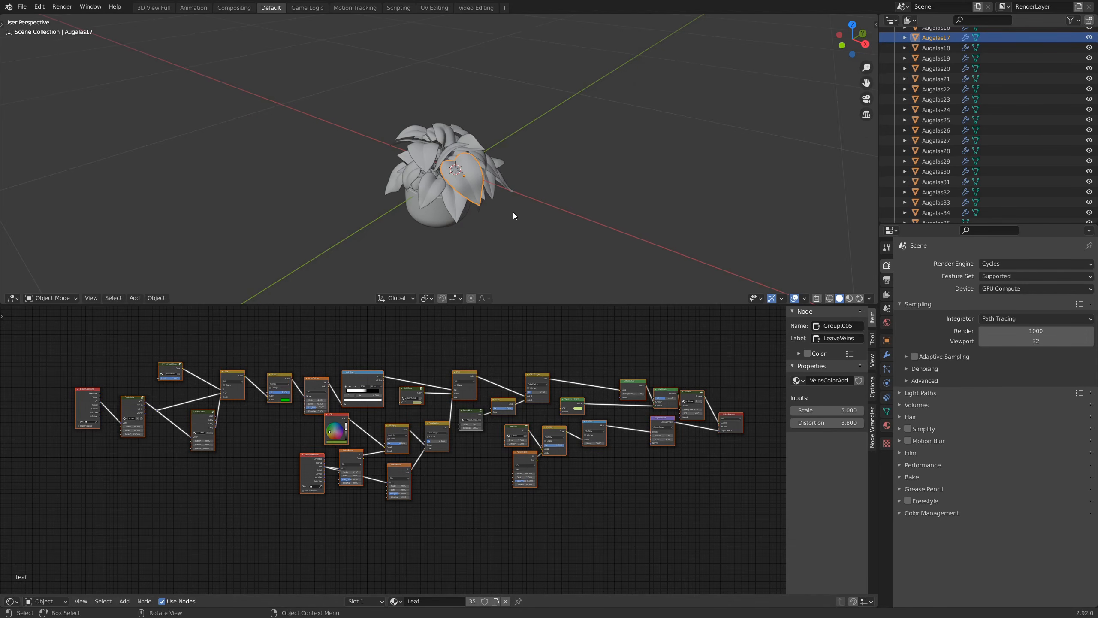
Deselect the leaf and save the cleaned-up plant file
left_click(529, 195)
key("ctrl+s")
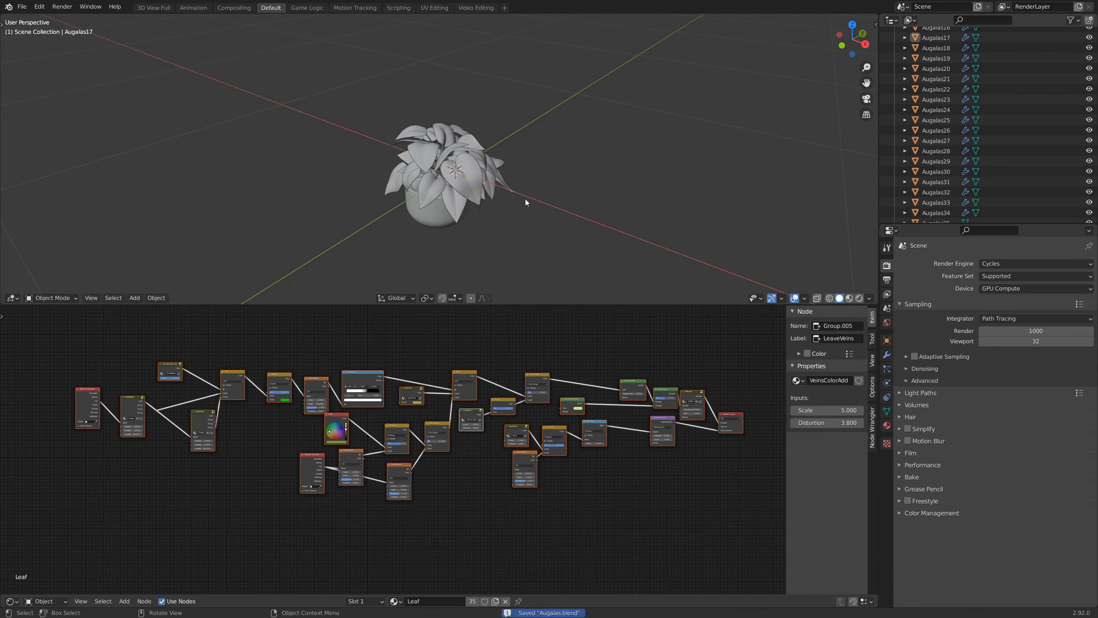
Parent all the plant's leaves to the pot, keeping the pot as the active object
left_click(431, 220)
middle_click_drag(491, 247, 597, 222)
key("g")
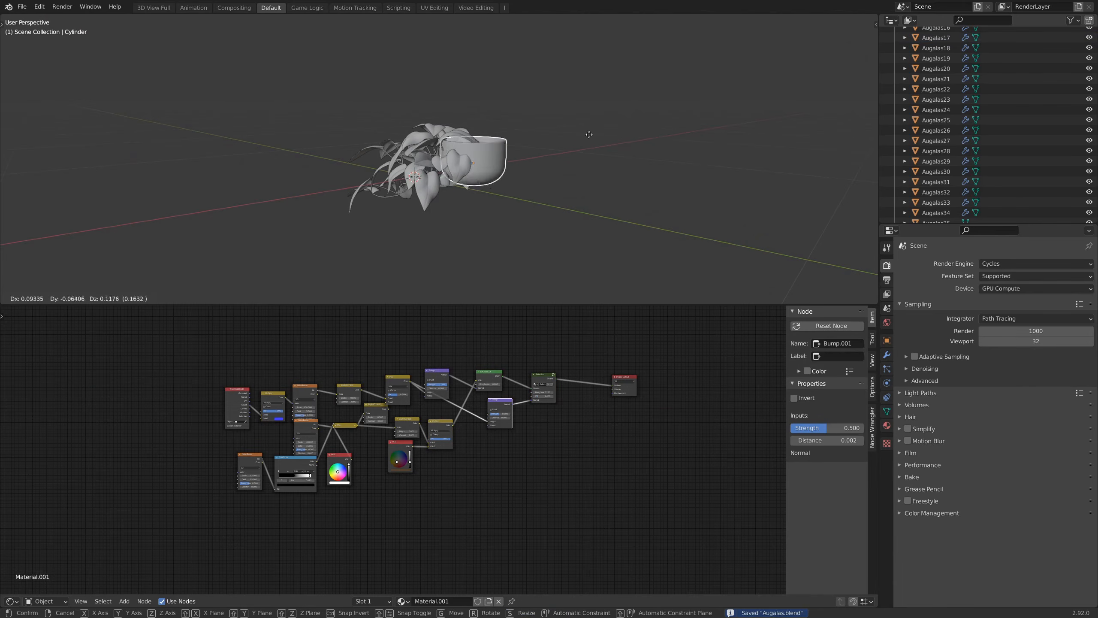
right_click(599, 181)
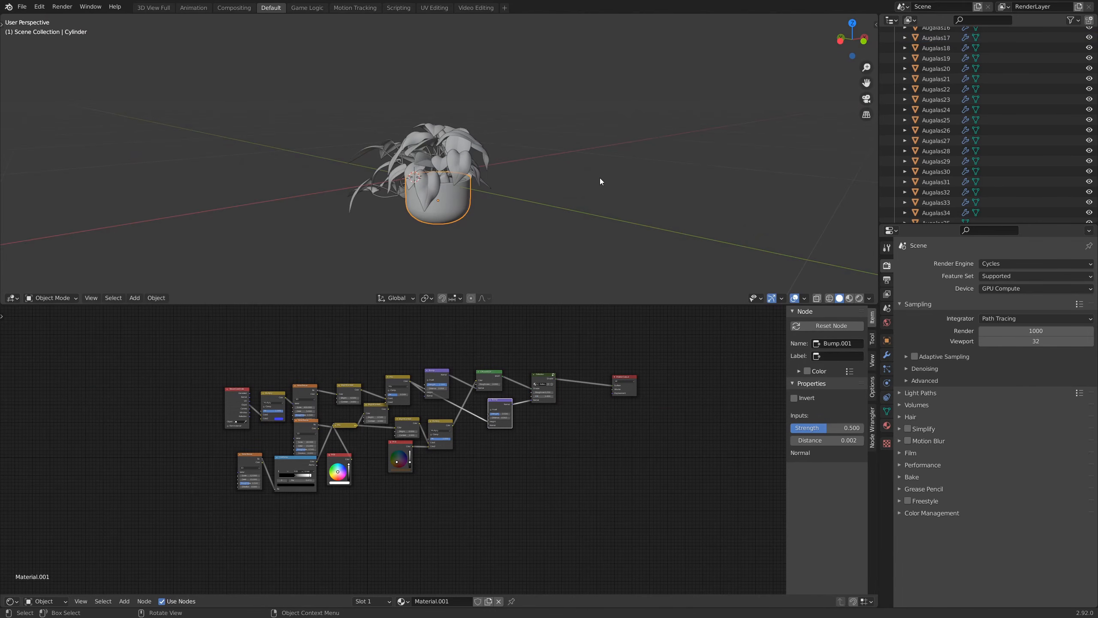
key("a")
middle_click_drag(574, 173, 447, 219)
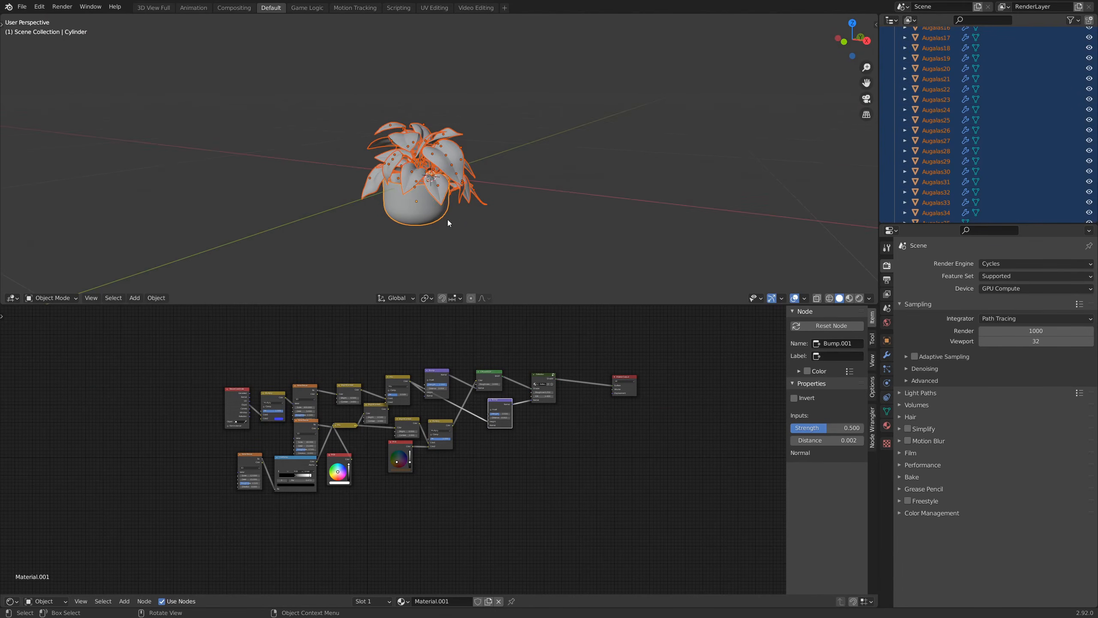
key("ctrl+p")
left_click(408, 220)
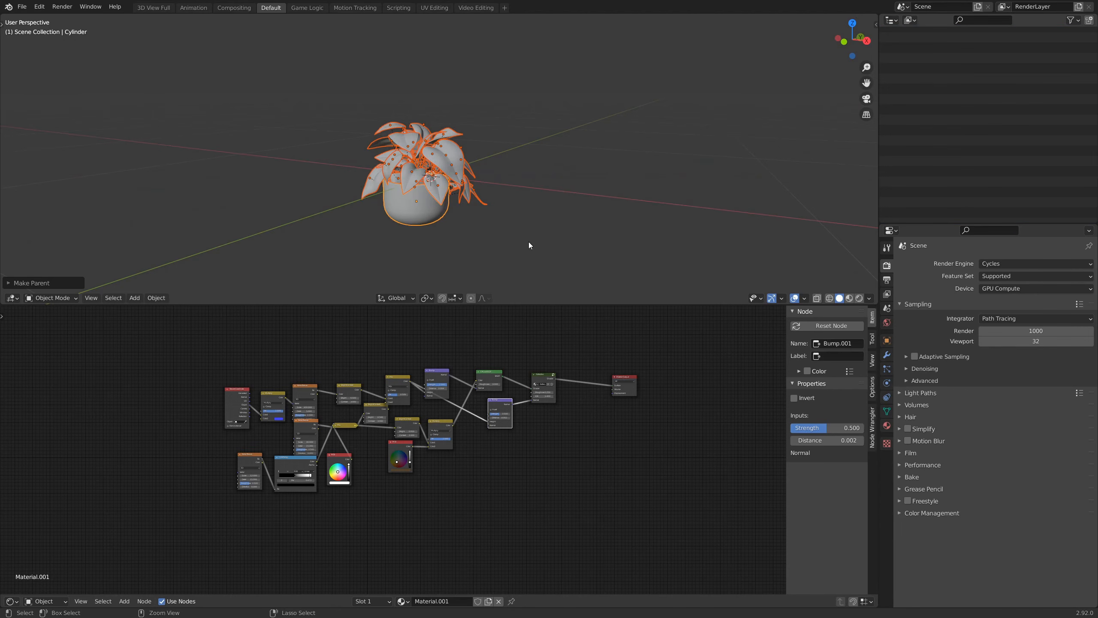
Rename the pot object Potted_Plant and save the plant file
left_click(440, 211)
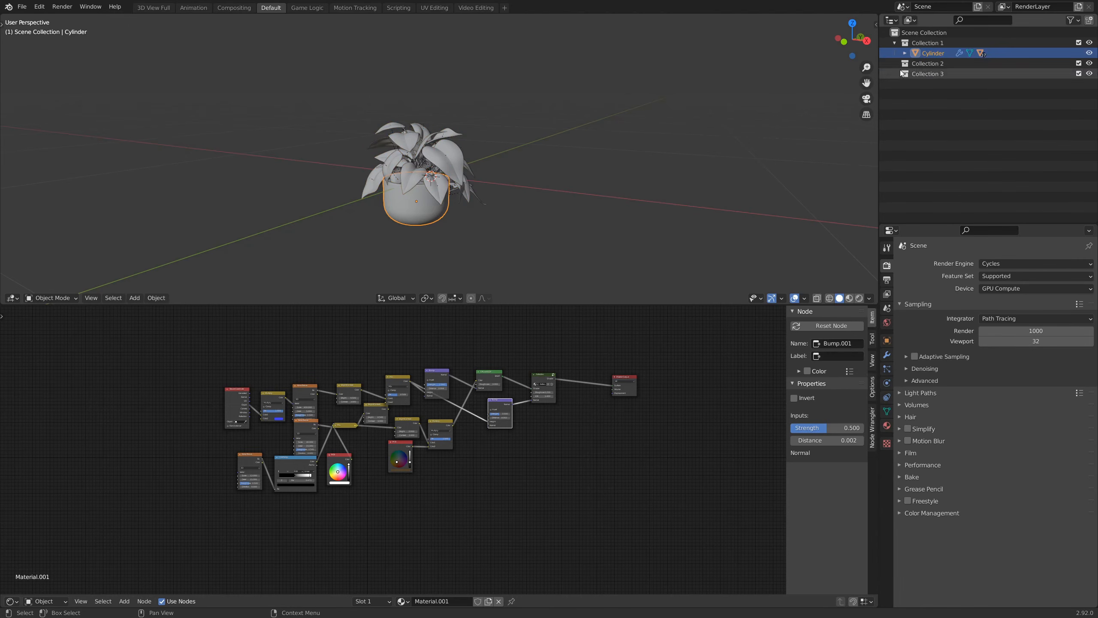
double_click(933, 53)
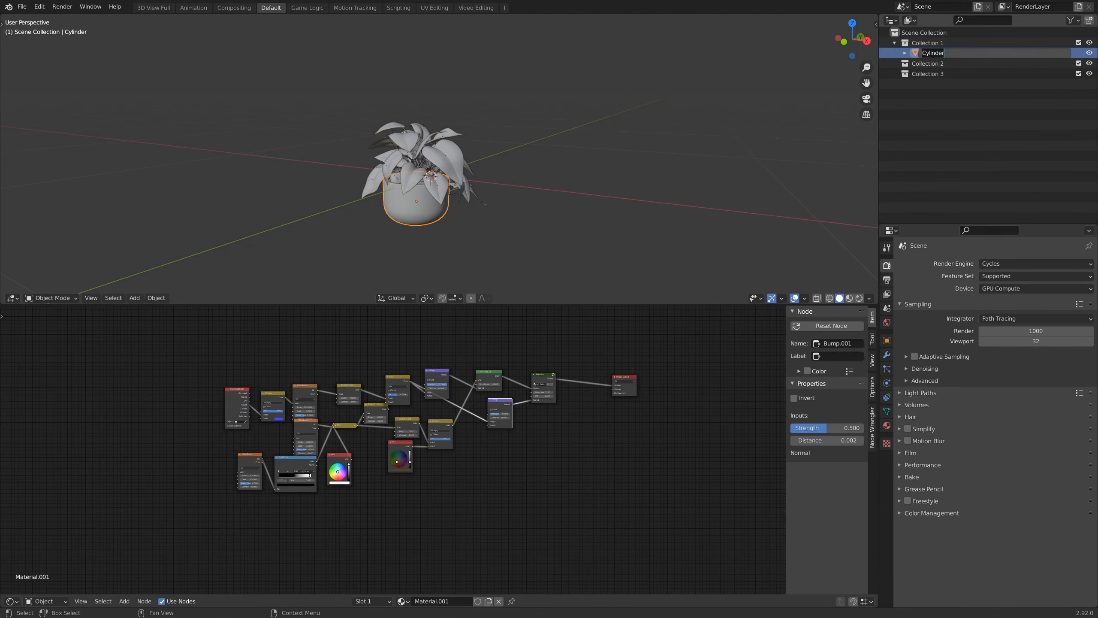
type("Potted_Plant")
key("Return")
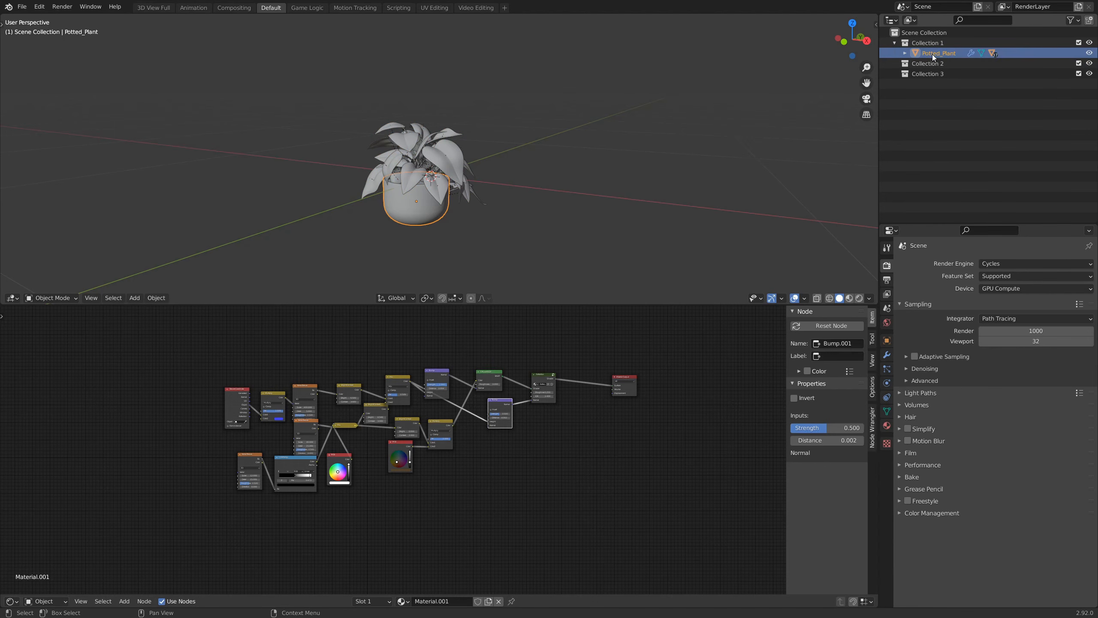
key("ctrl+s")
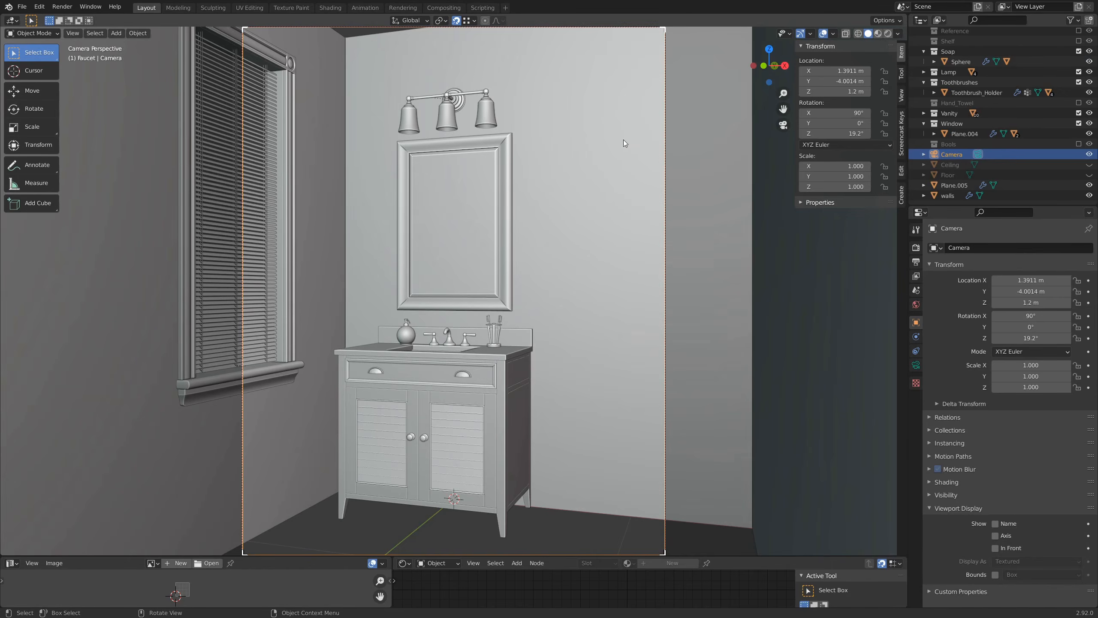
Place the 3D cursor low on the wall beside the vanity and open the Resources\Models folder for appending
left_click(596, 300)
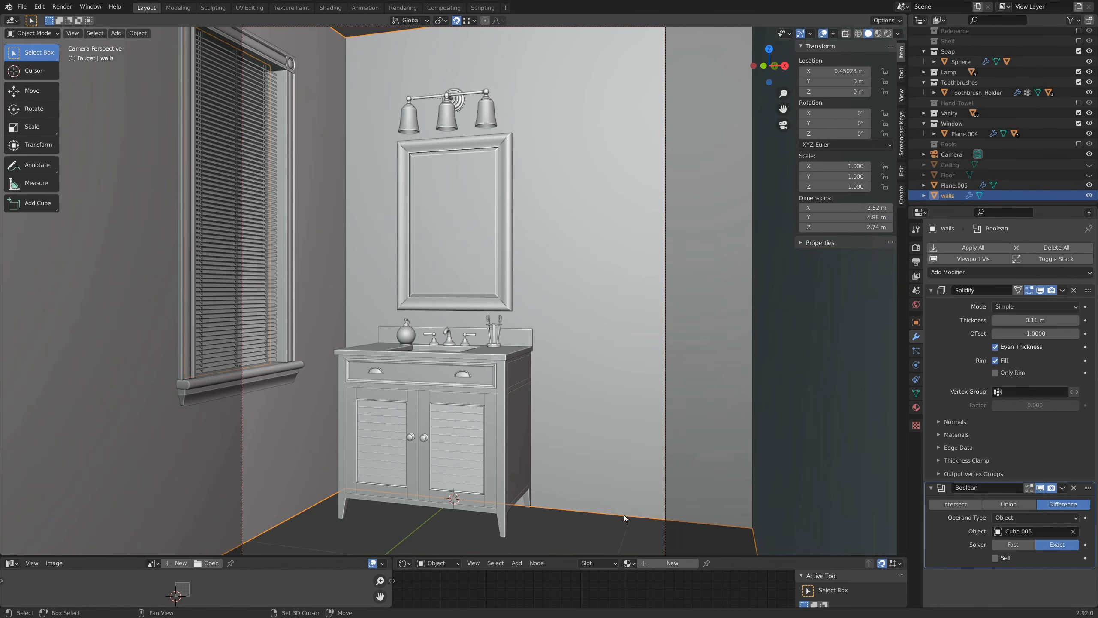
right_click(634, 480, "shift")
left_click(22, 7)
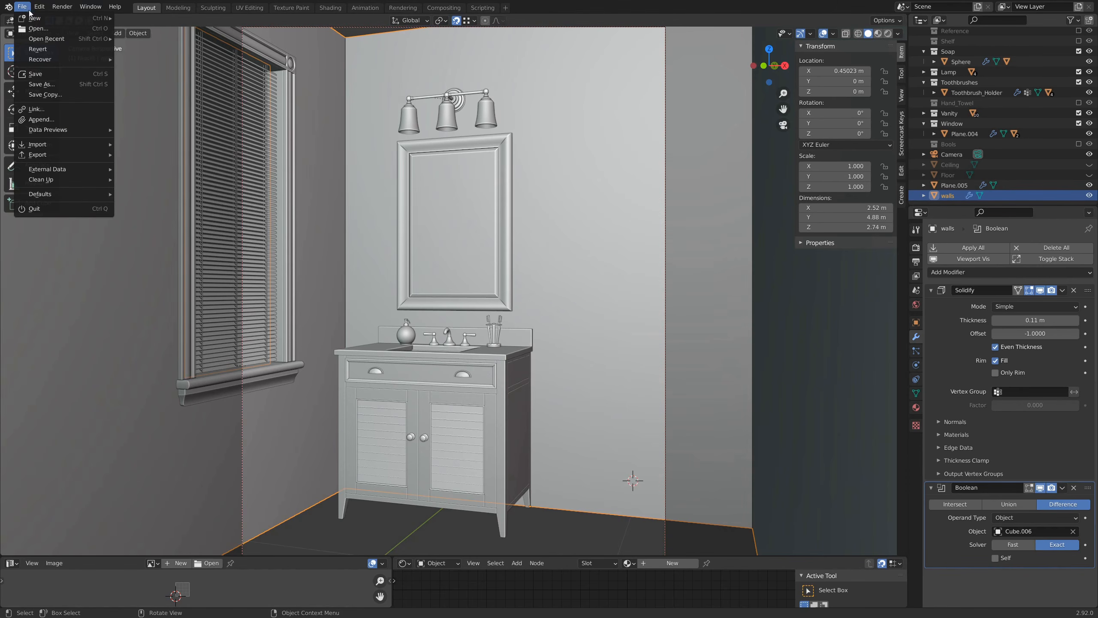
left_click(70, 119)
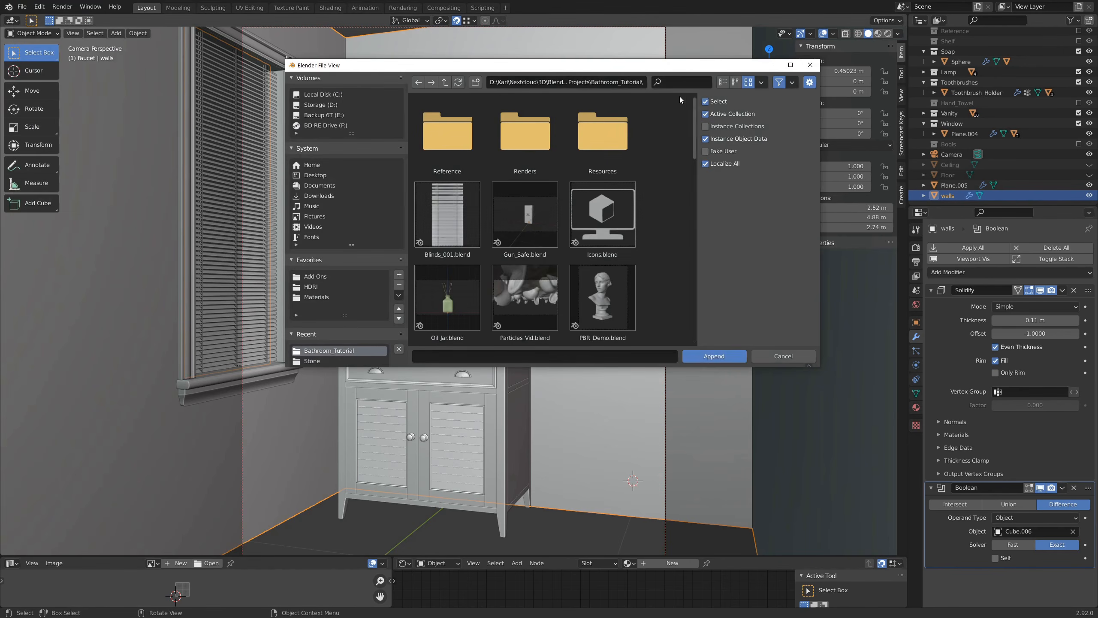
left_click(630, 82)
type("Resources\\Models\\")
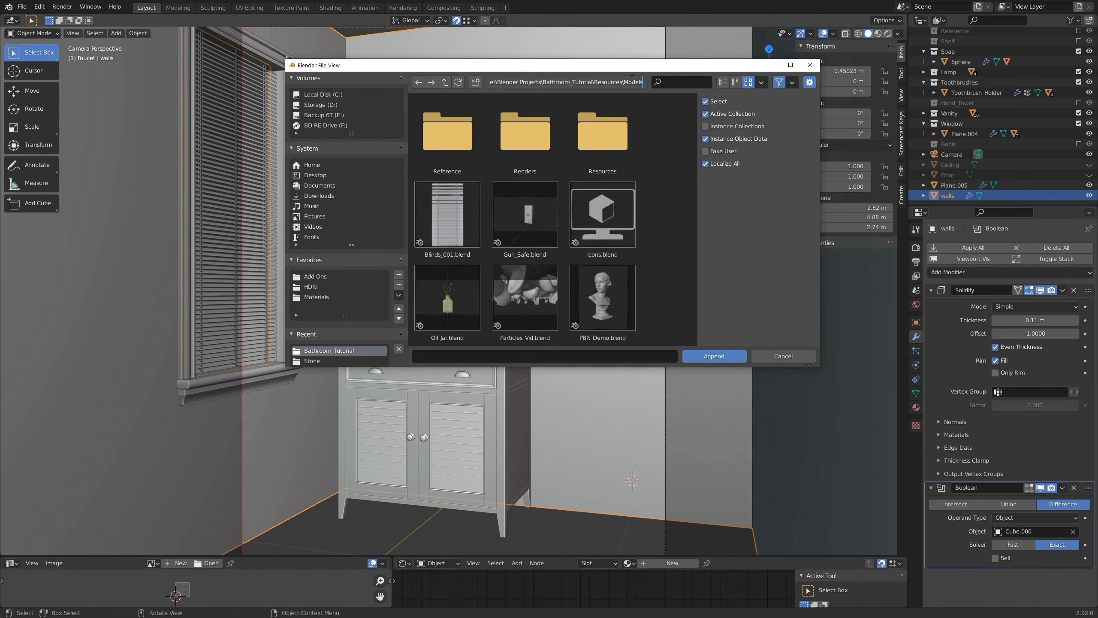
key("Return")
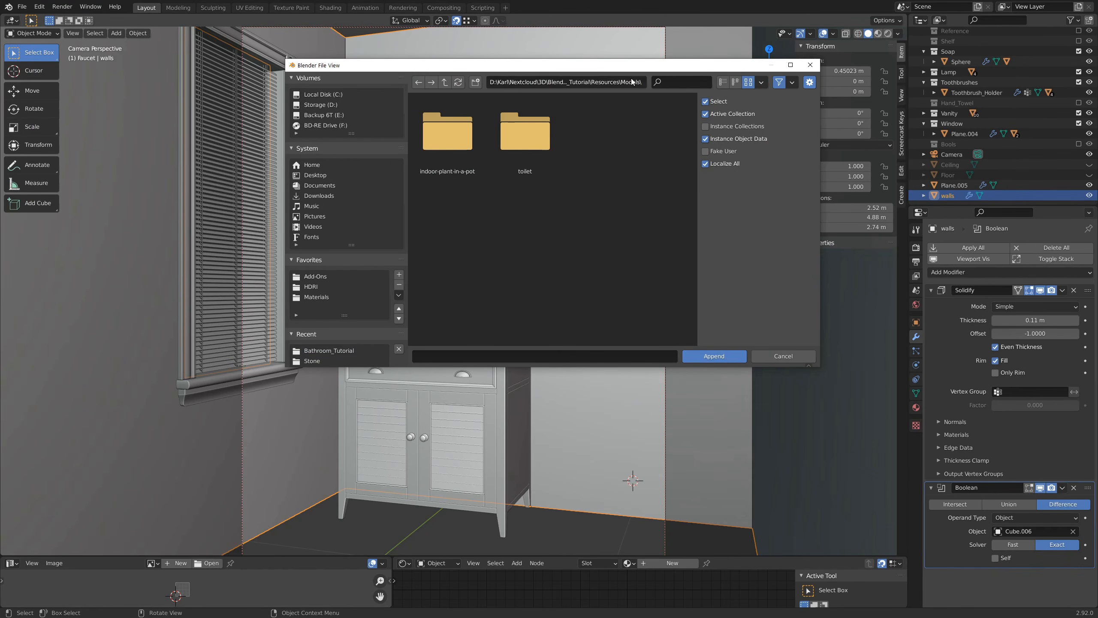
Append all the objects stored in Toilet.blend from the toilet folder
double_click(525, 138)
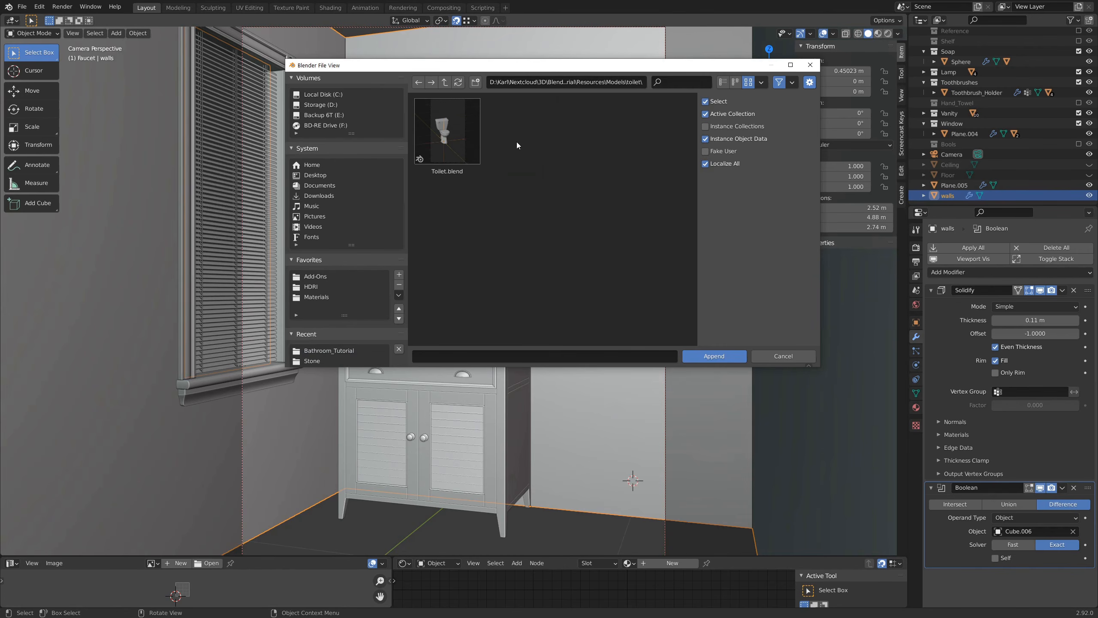
double_click(452, 153)
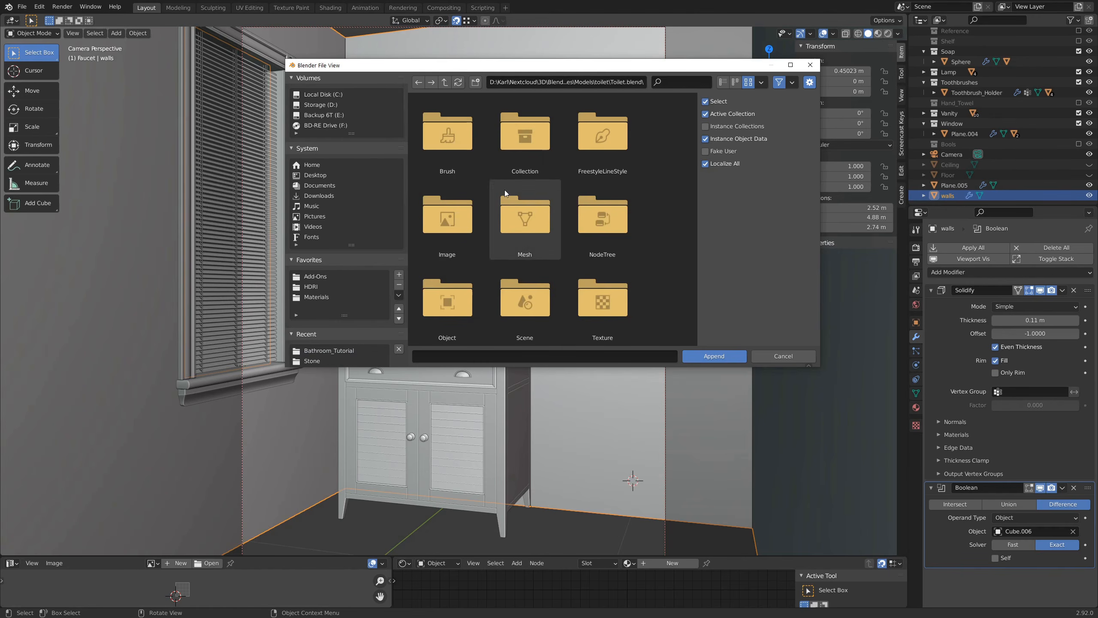
scroll(645, 181, "down", 2)
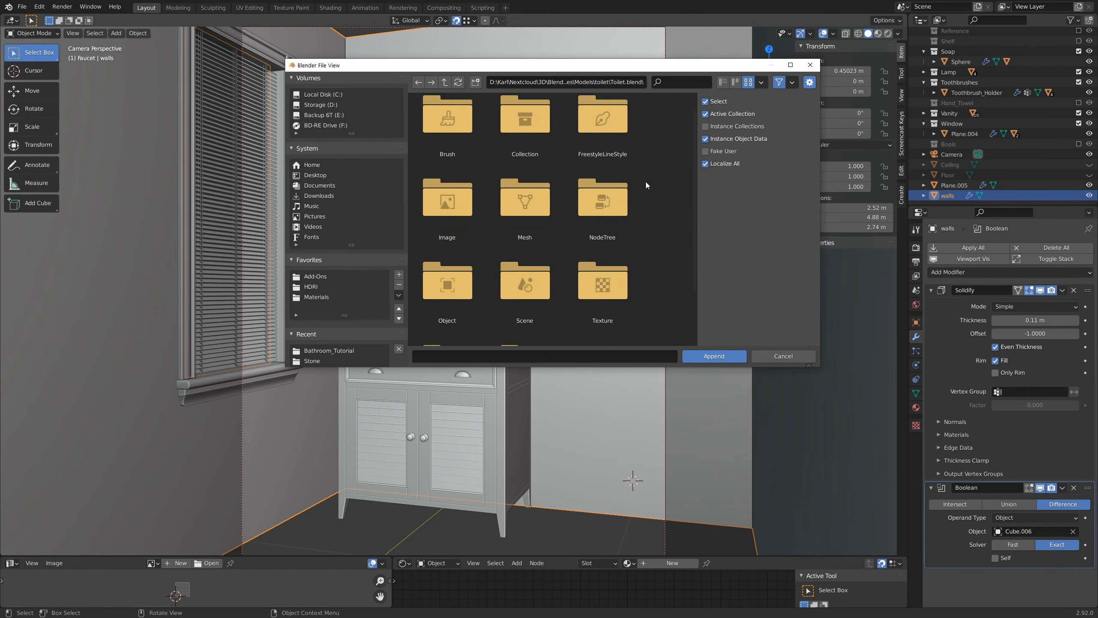
scroll(646, 182, "down", 1)
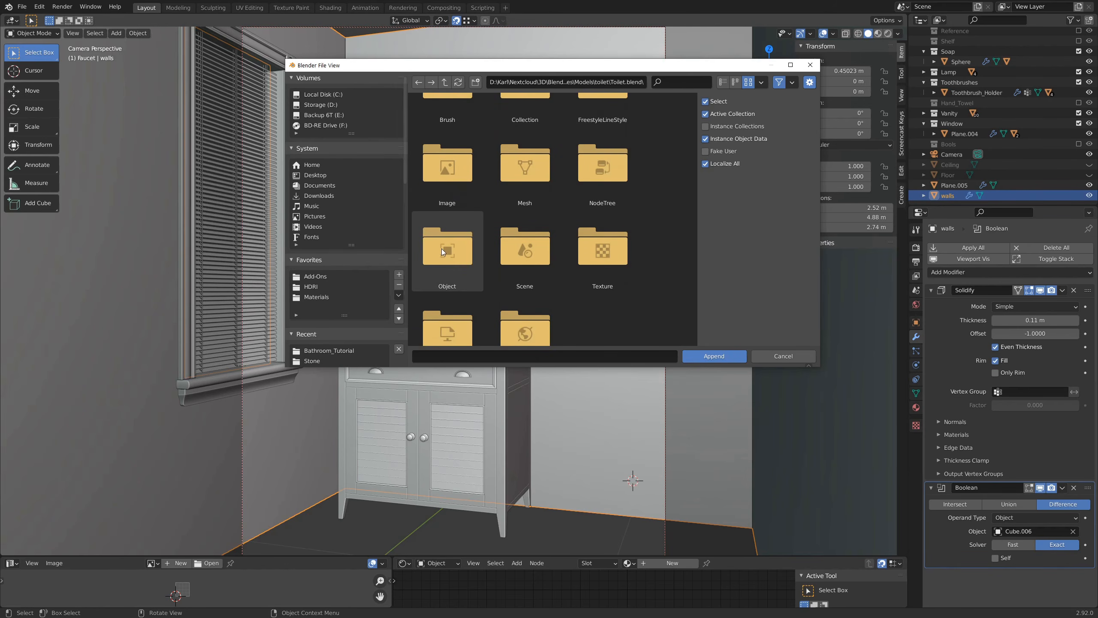
left_click(441, 249)
double_click(441, 249)
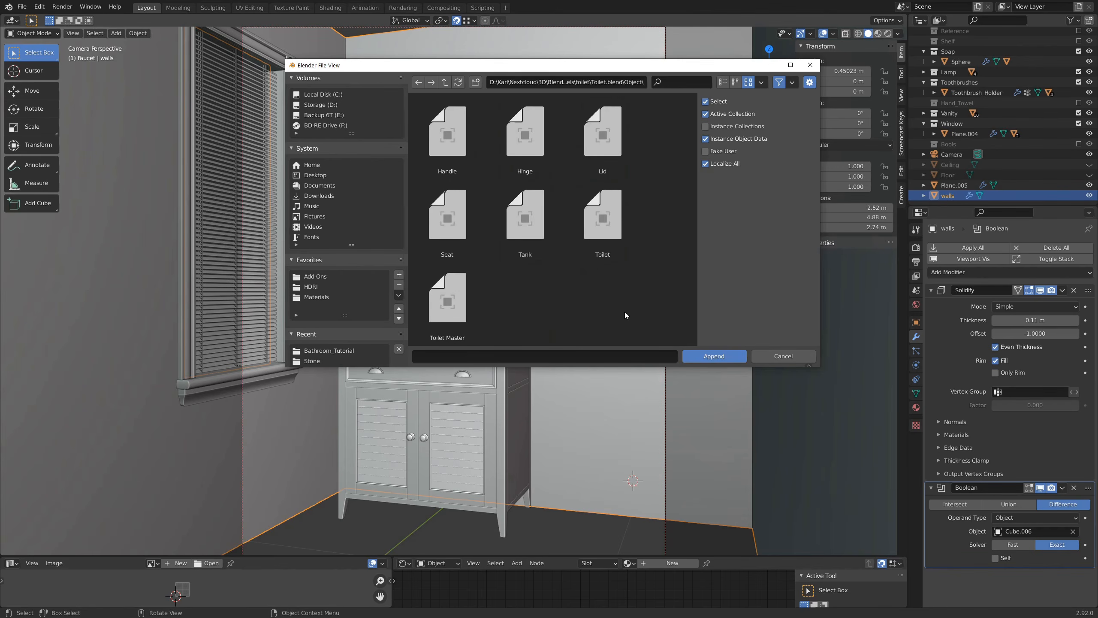
key("a")
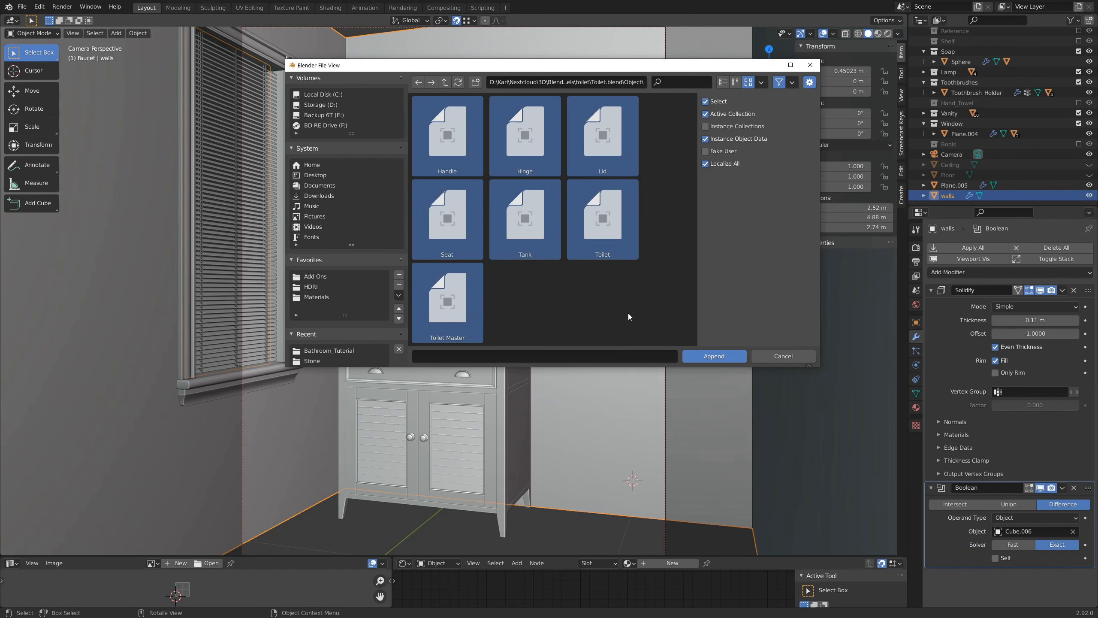
left_click(726, 358)
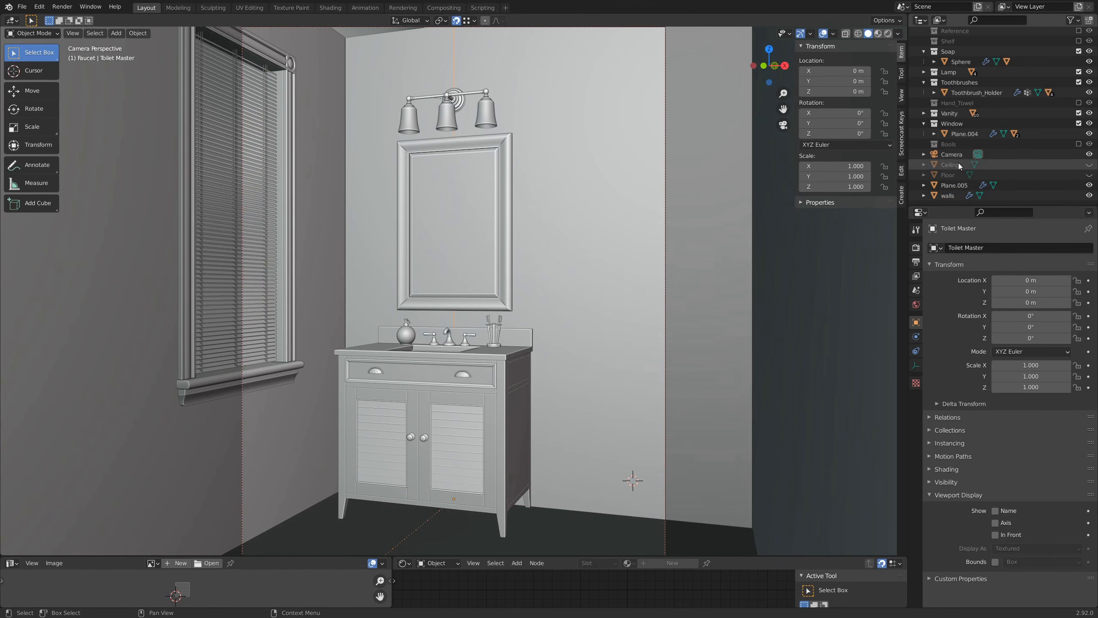
Move the Toilet Master empty out of the Faucet collection directly into the Scene Collection
scroll(959, 112, "up", 3)
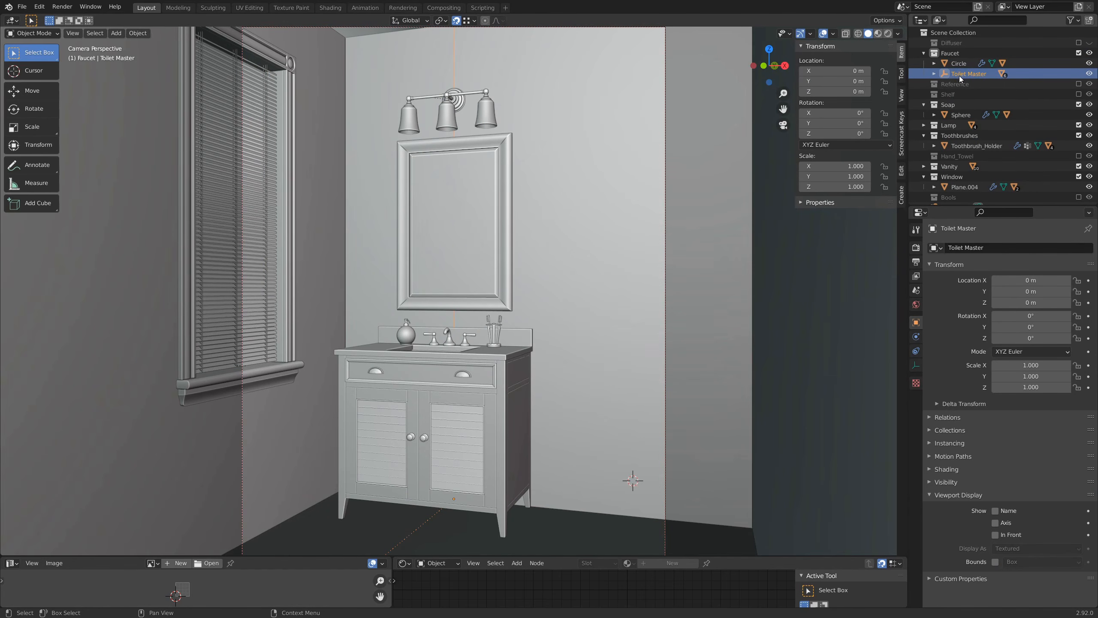
left_click_drag(959, 77, 958, 35)
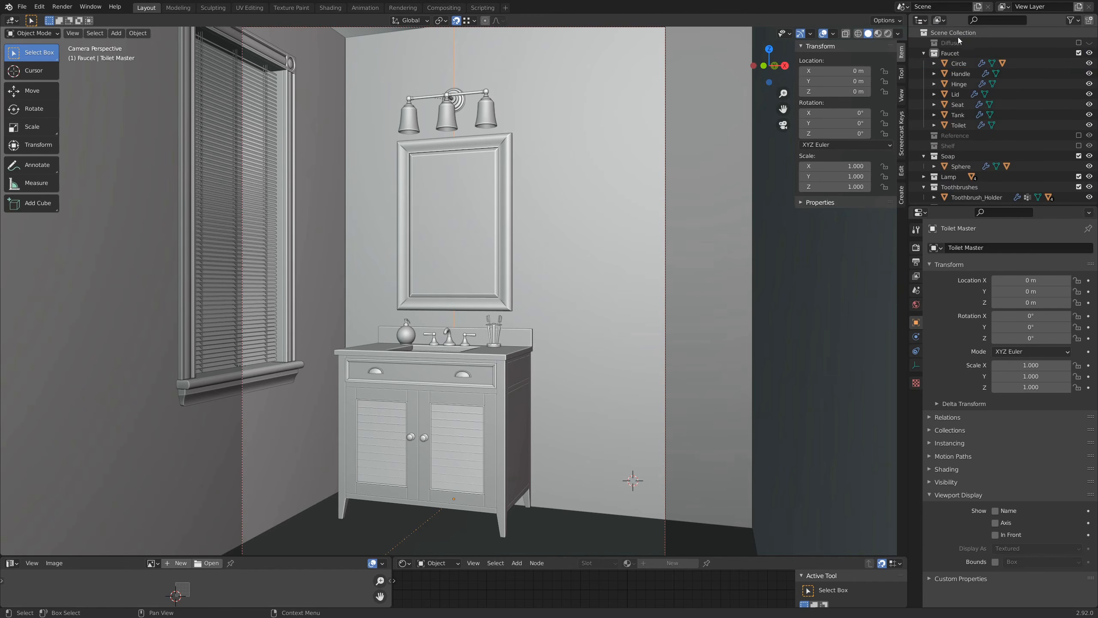
scroll(971, 97, "down", 5)
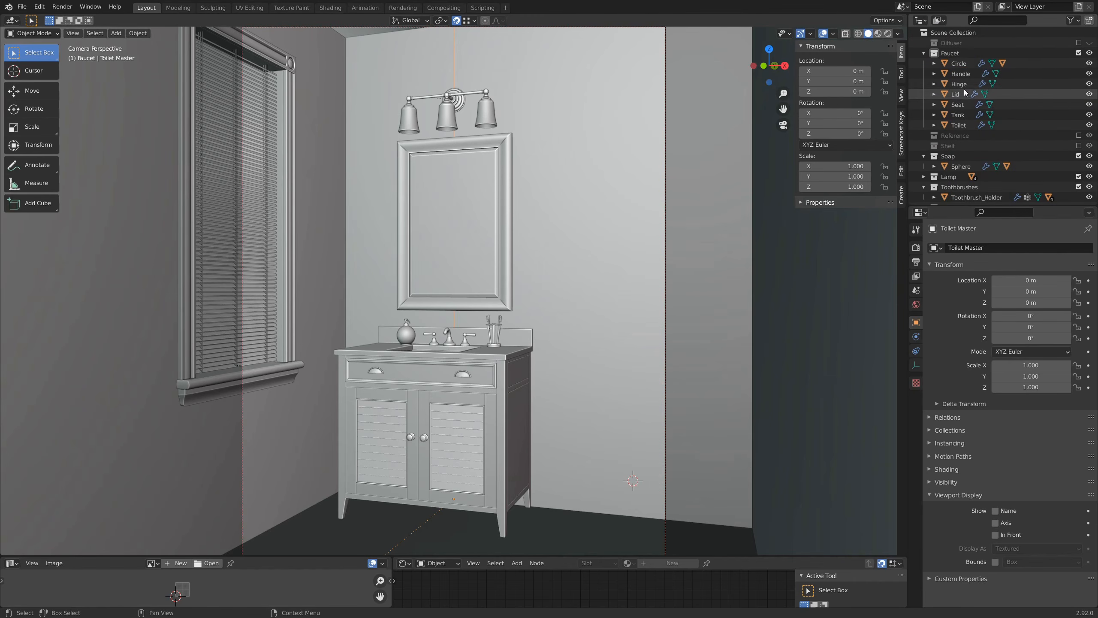
Collapse the Faucet, Soap, Toothbrushes and Window collections in the Outliner
left_click(924, 53)
left_click(924, 84)
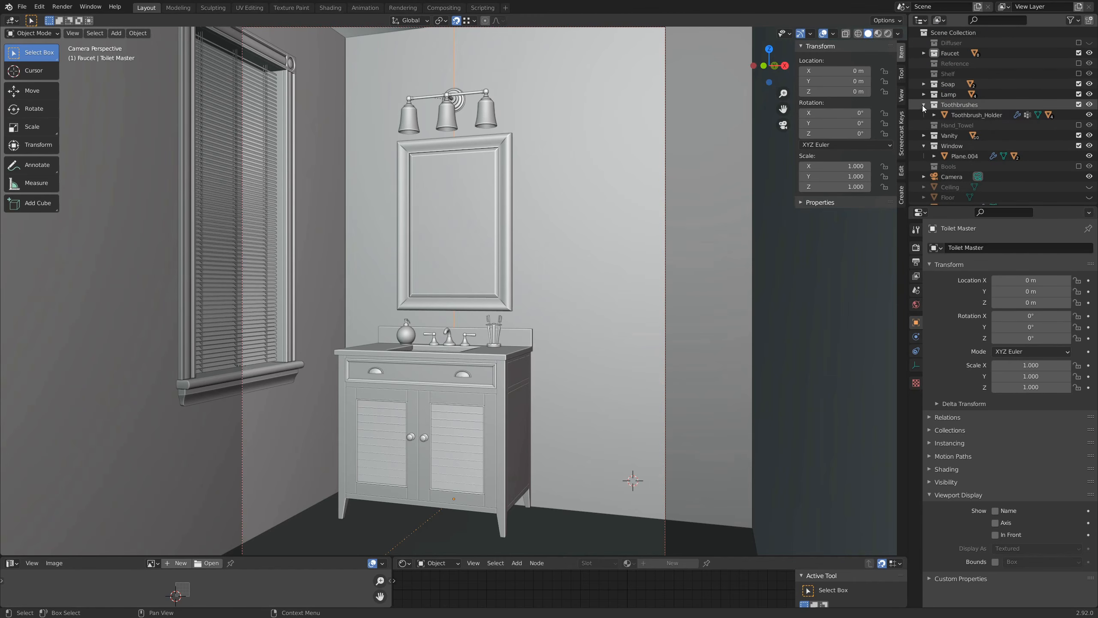
left_click(924, 104)
left_click(924, 136)
scroll(951, 160, "down", 1)
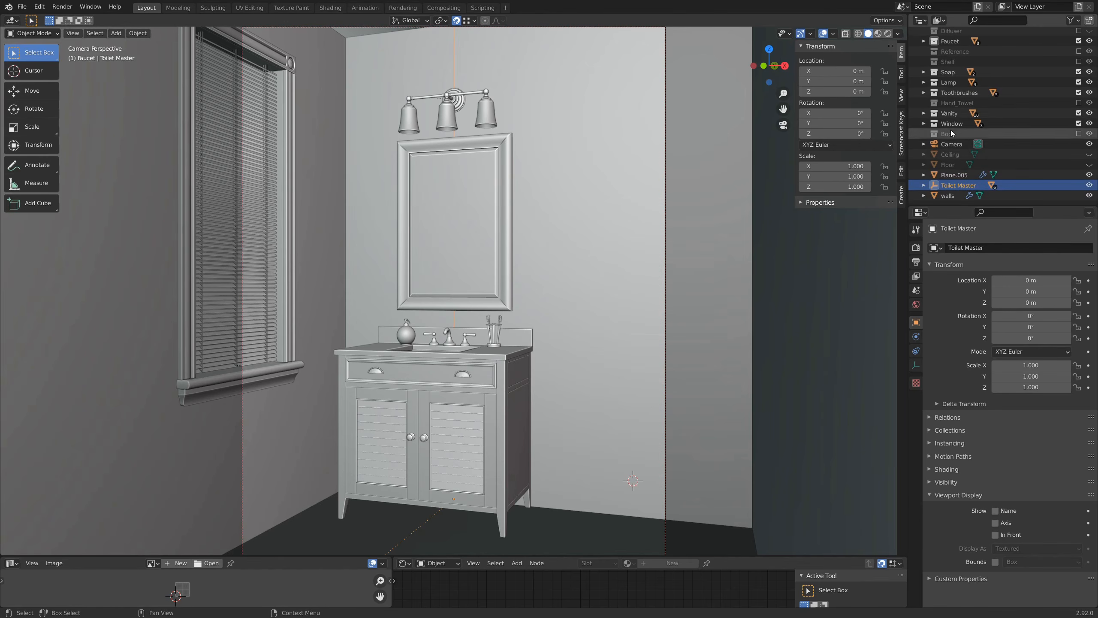
Create a new collection under the Scene Collection and name it Room
scroll(951, 63, "up", 1)
left_click(950, 37)
right_click(950, 37)
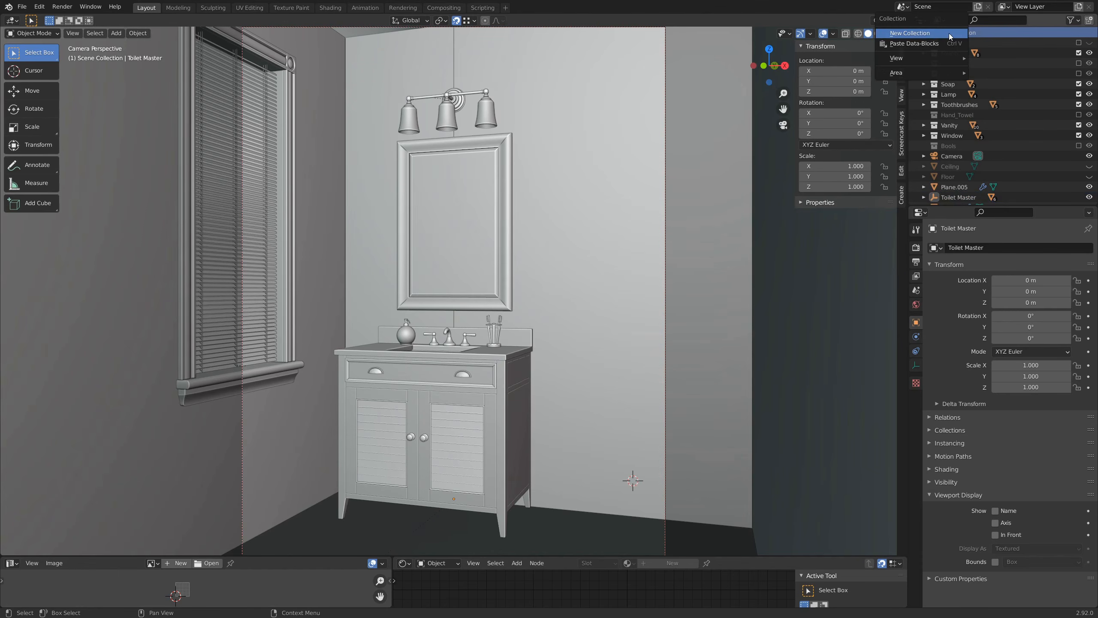
left_click(927, 35)
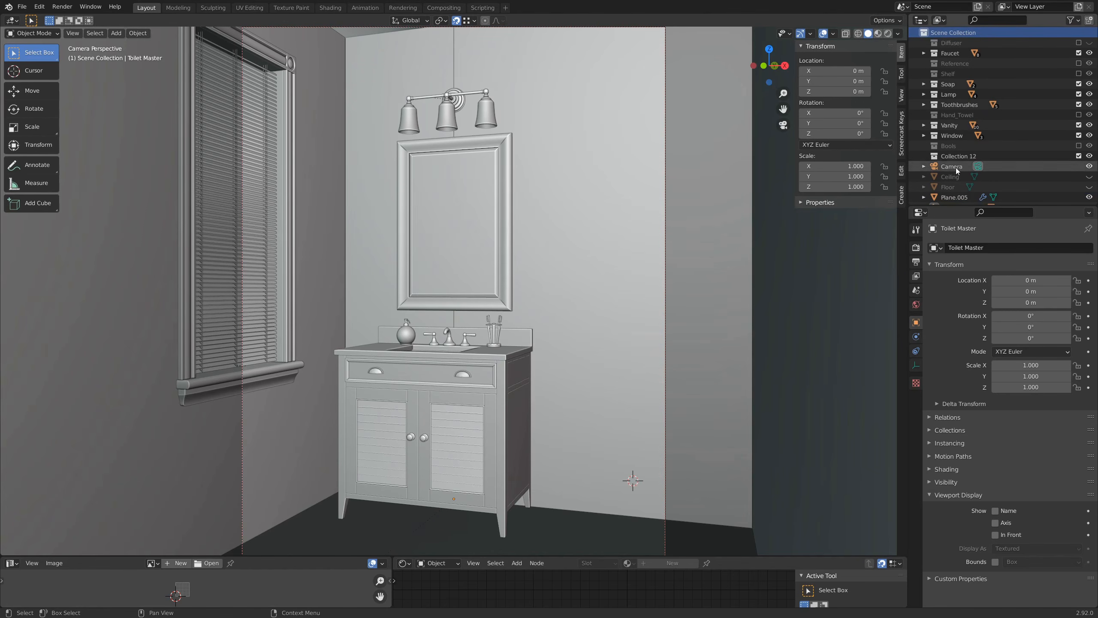
double_click(966, 156)
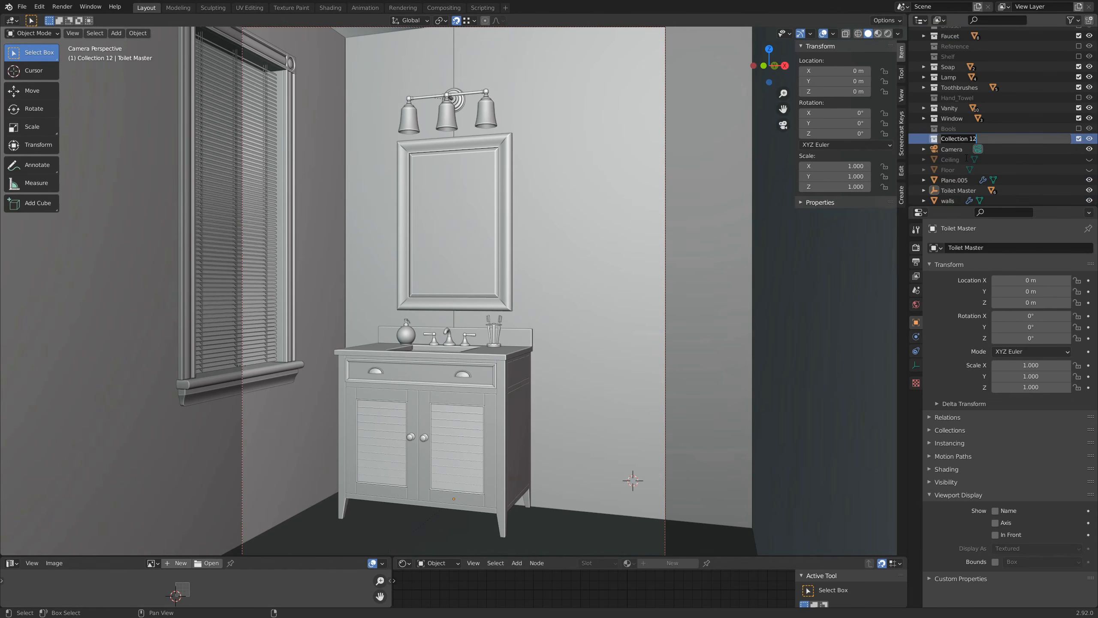
type("Room")
key("Return")
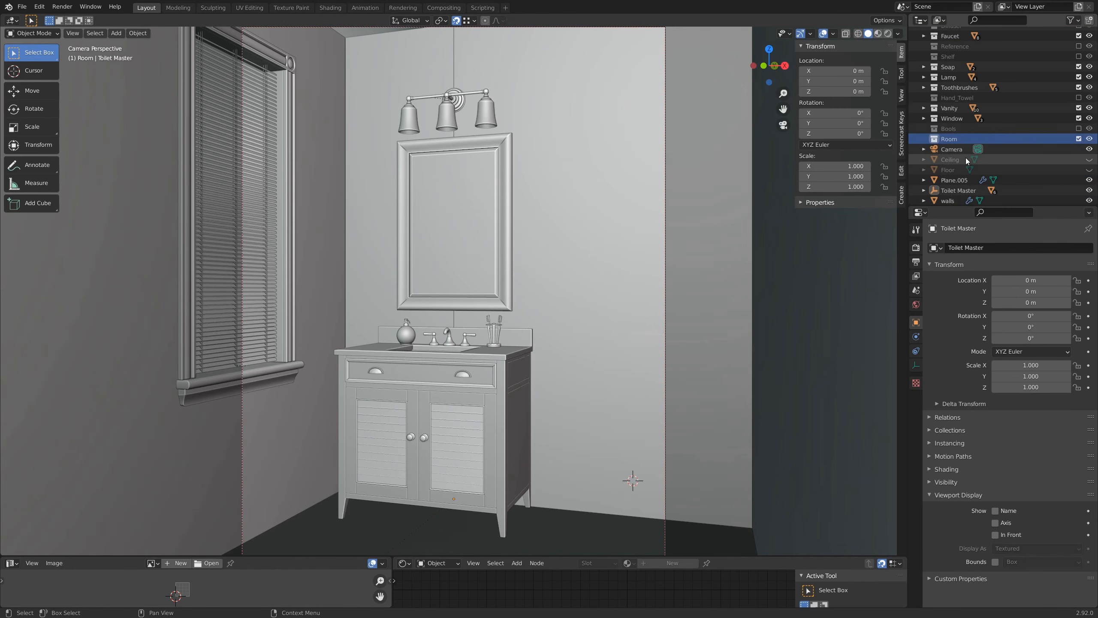
Move the Ceiling, Floor and walls objects into the Room collection
left_click(949, 160)
left_click(951, 170, "shift")
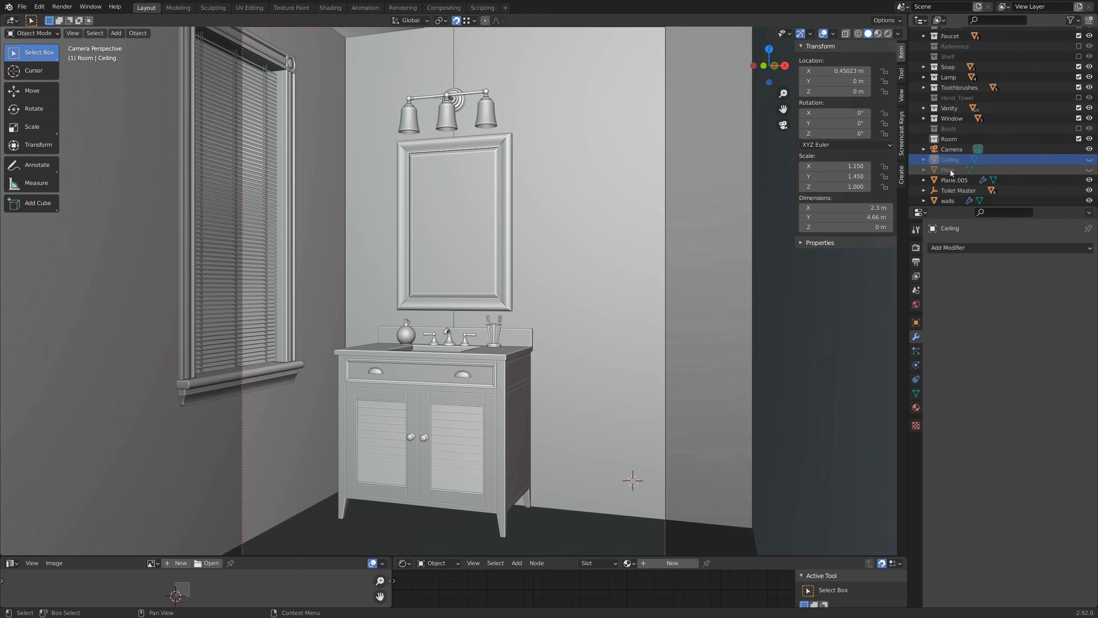
left_click(959, 201, "ctrl")
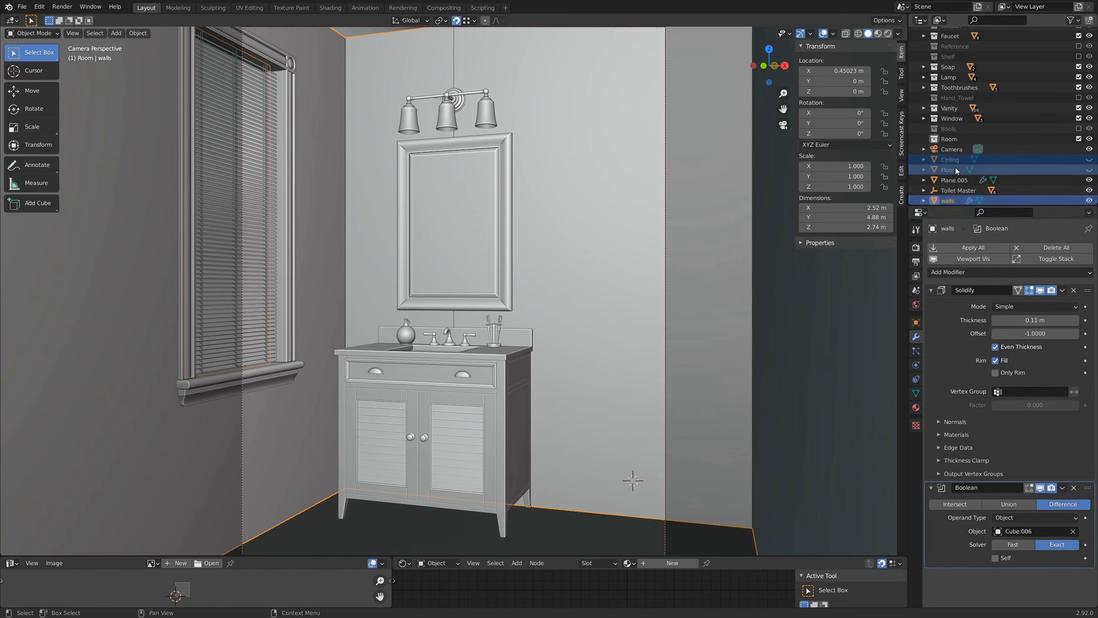
left_click_drag(951, 161, 956, 139)
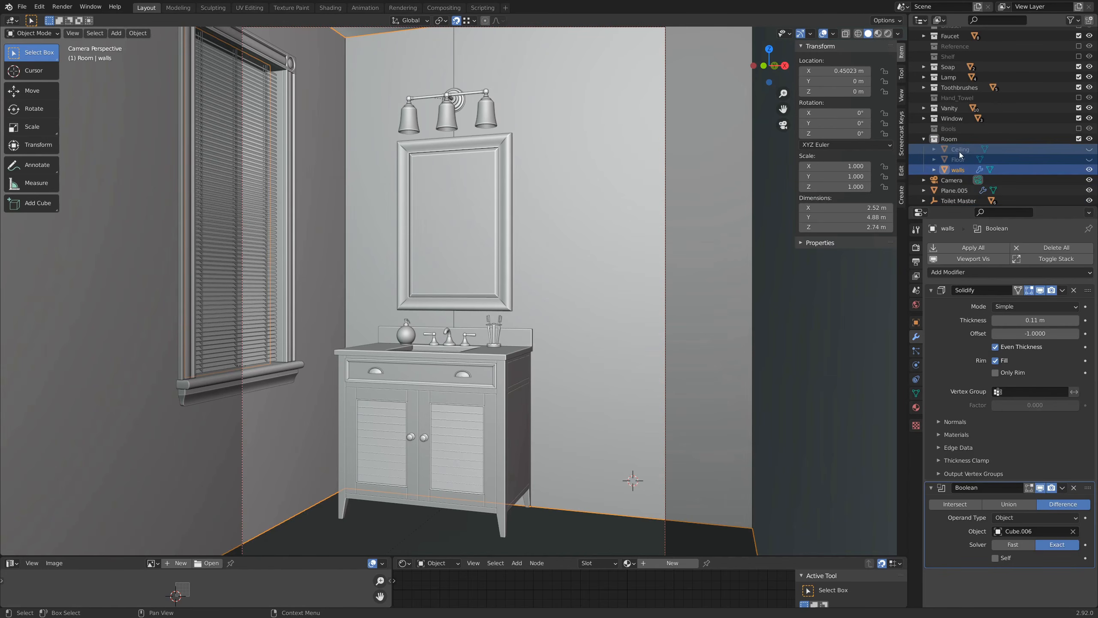
Rename the framed mirror object above the vanity as Mirror
left_click(492, 202)
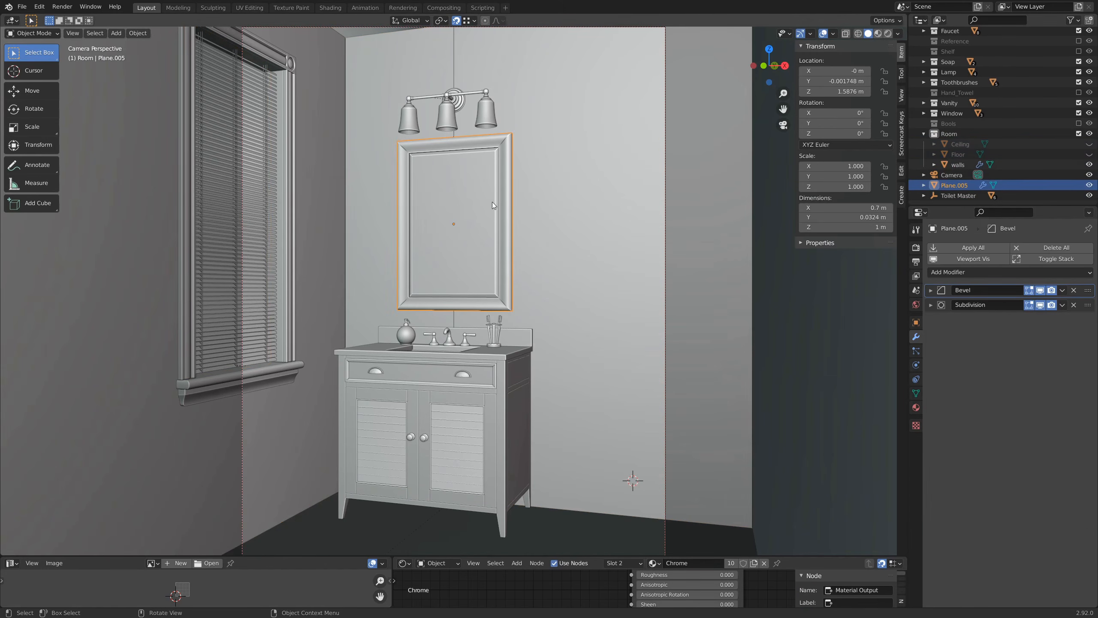
double_click(955, 185)
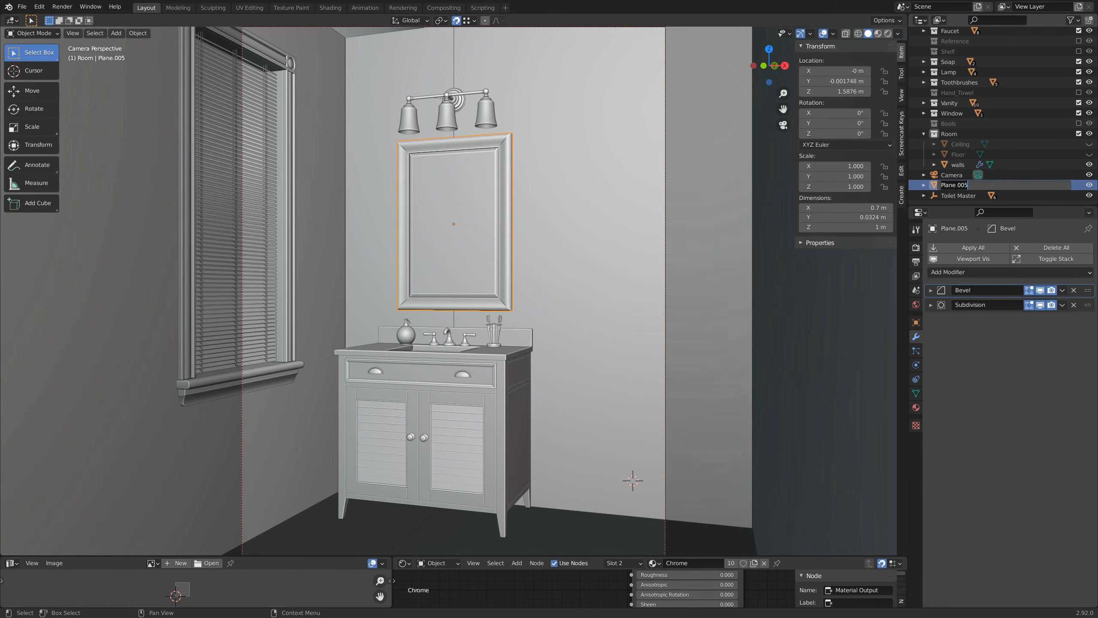
type("Mirror")
key("Return")
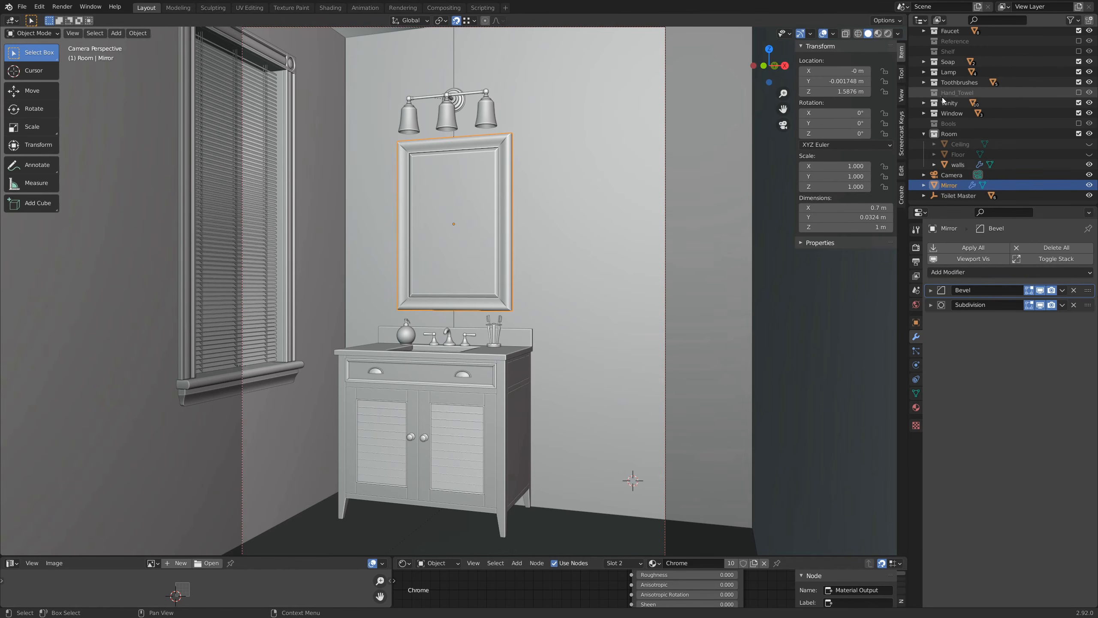
Expand Toilet Master and move it with Z locked to about X 0.603 m, Y -0.307 m beside the vanity
left_click(959, 196)
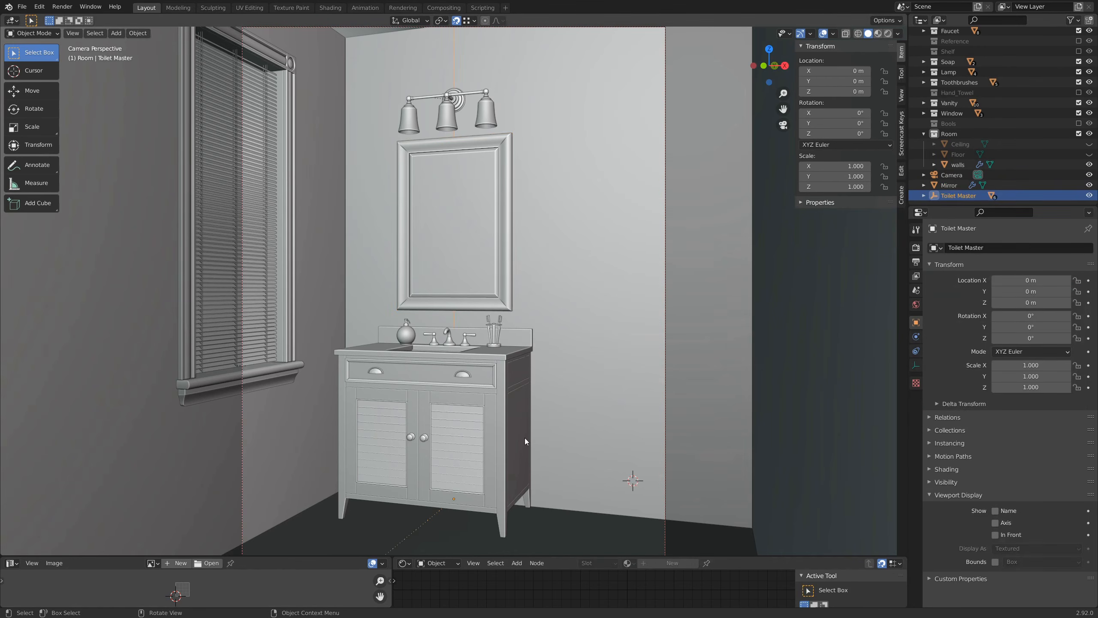
left_click(928, 198)
scroll(929, 199, "down", 3)
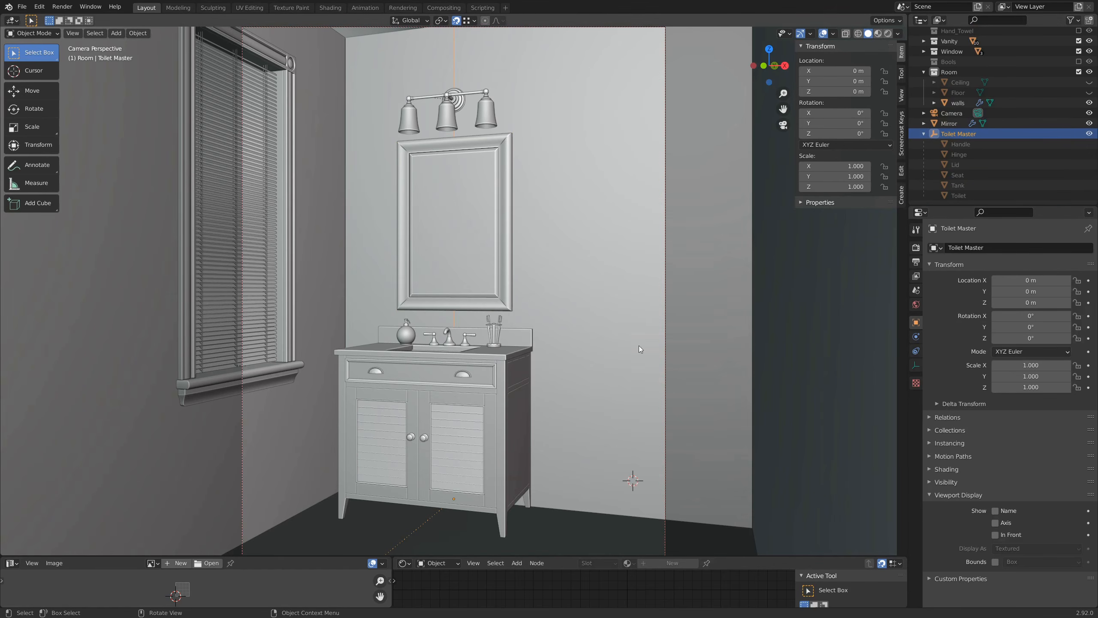
key("g")
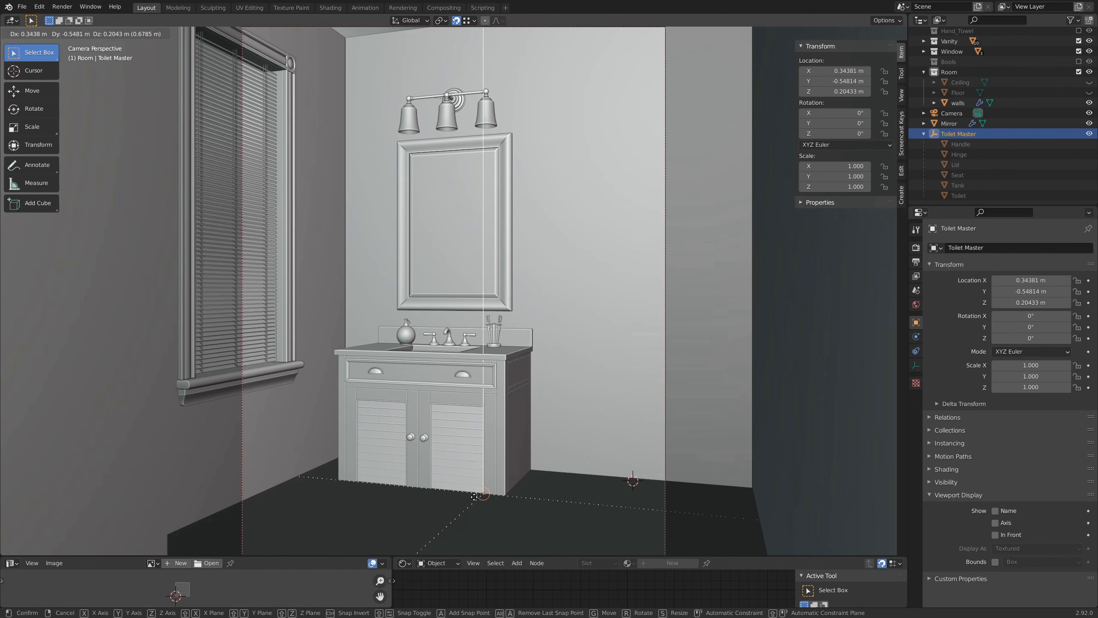
key("shift+z")
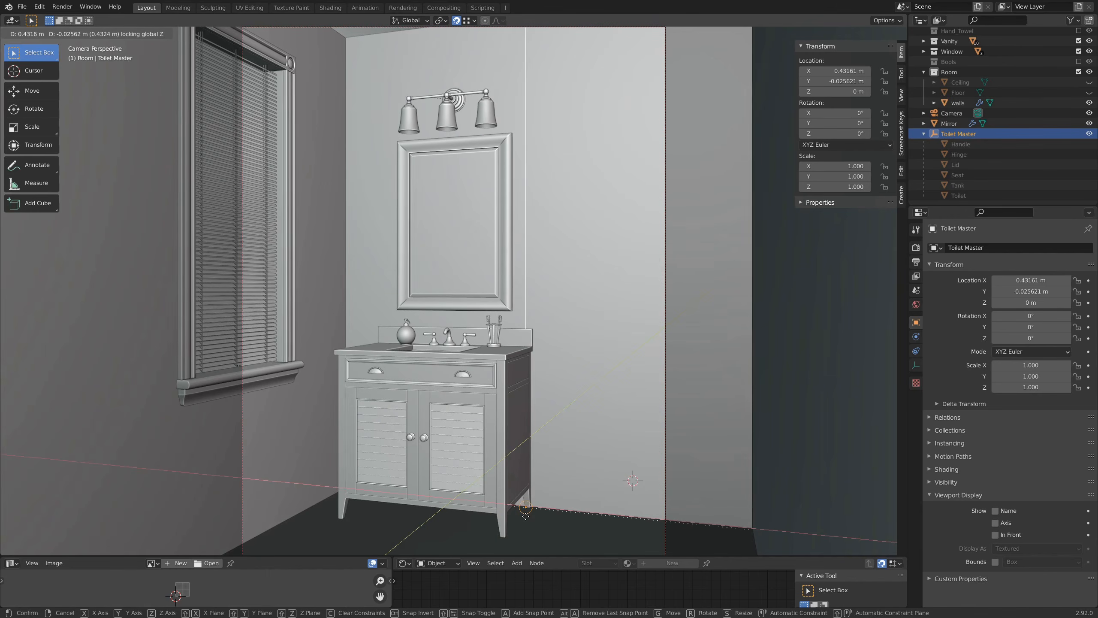
left_click(572, 518)
Scale the Toilet Master down to about 0.052 and return to the camera view
middle_click_drag(572, 517, 585, 393)
middle_click_drag(423, 335, 595, 372)
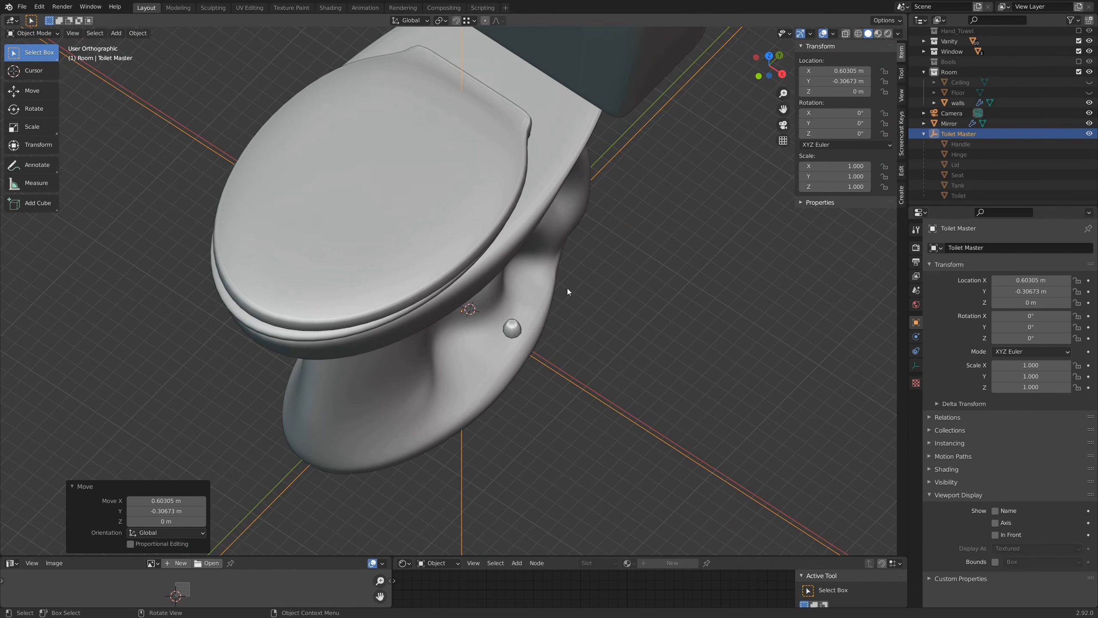
middle_click_drag(485, 328, 510, 314)
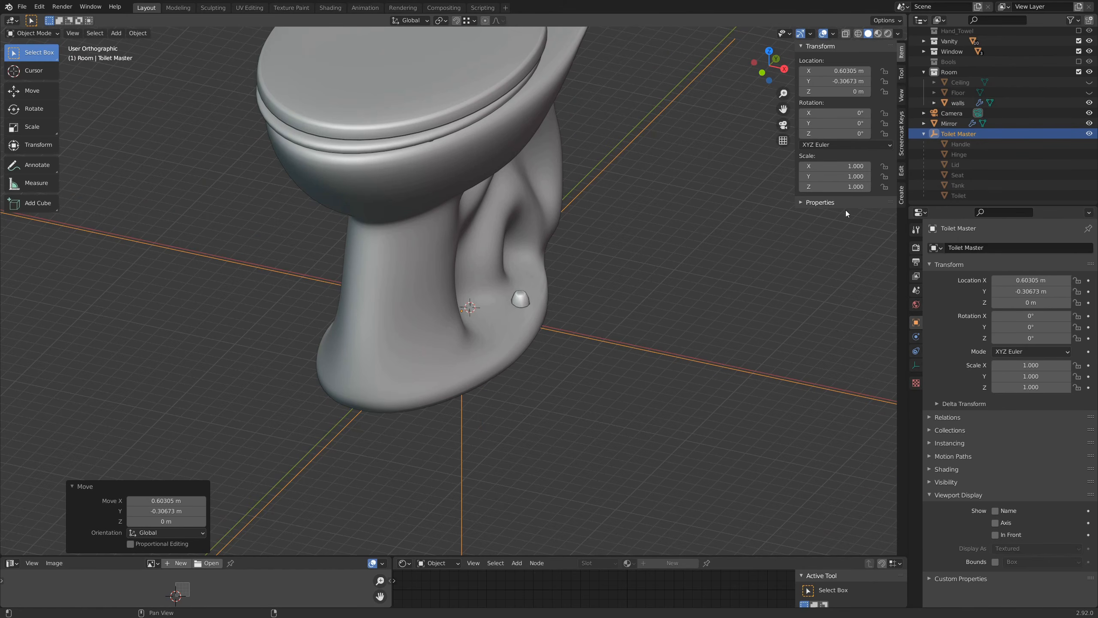
key("s")
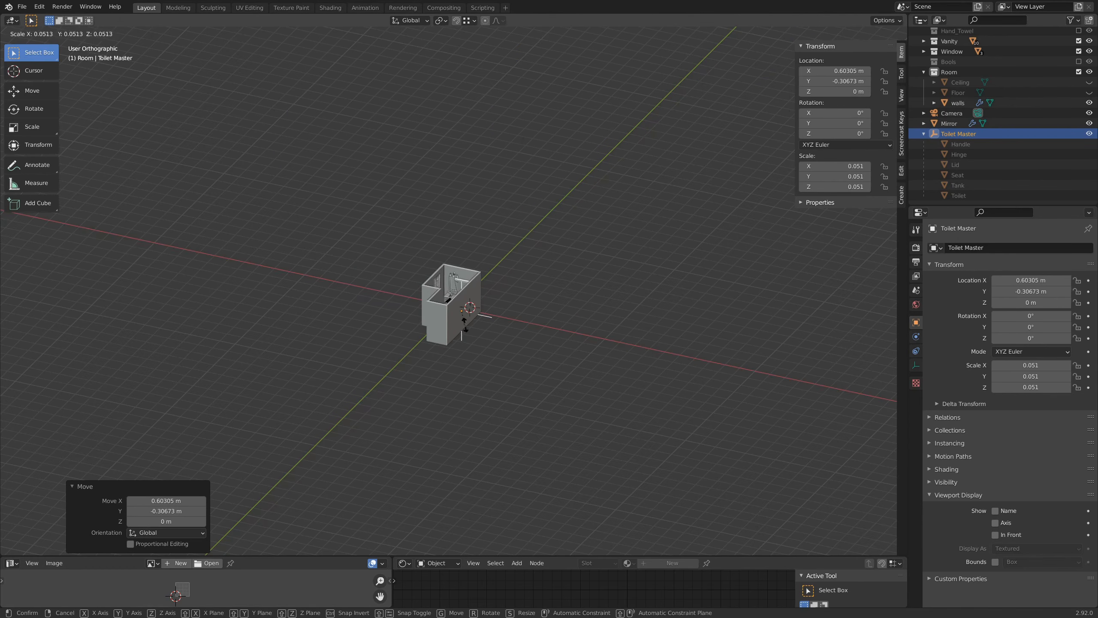
left_click(469, 318)
key("KP_0")
scroll(473, 314, "up", 5)
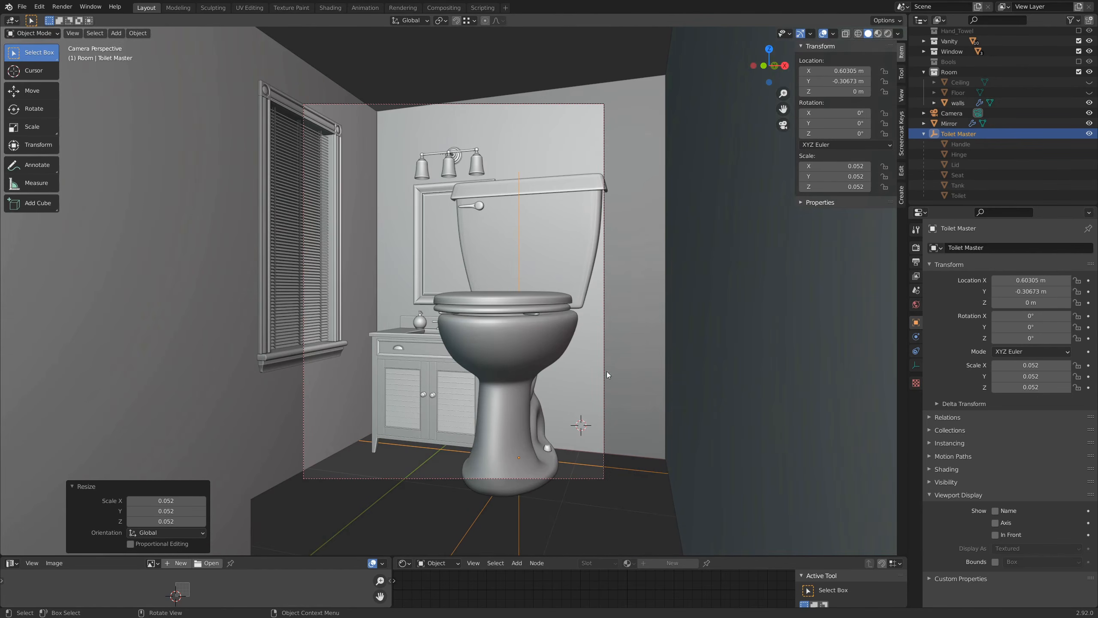
Scale the Toilet Master down to about 0.023 and move it along X to about 0.877 m, clear of the vanity
key("s")
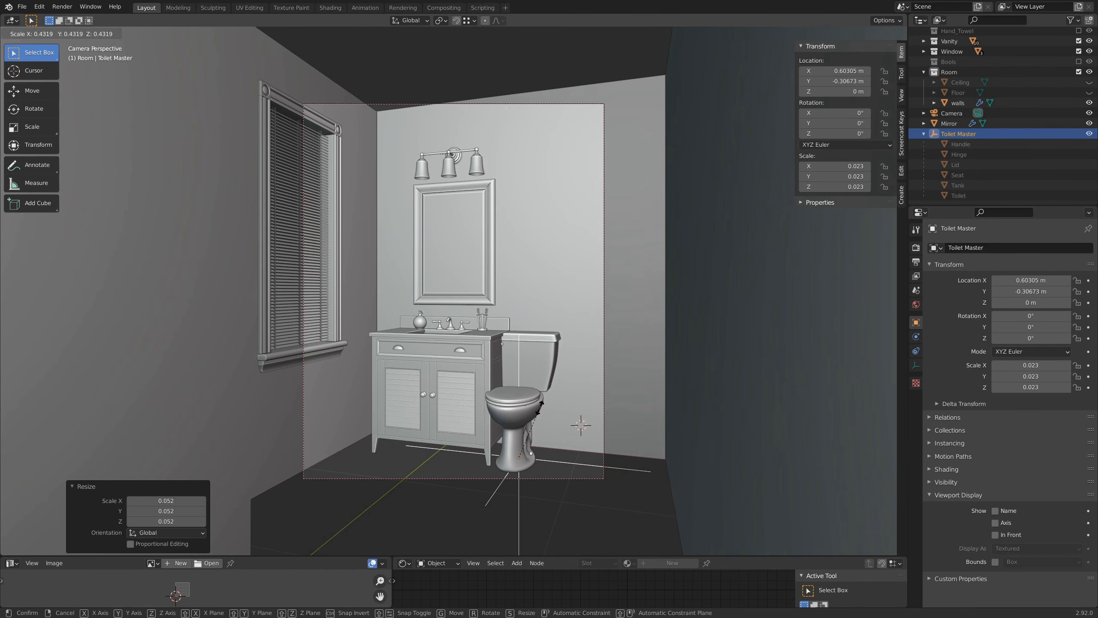
left_click(540, 407)
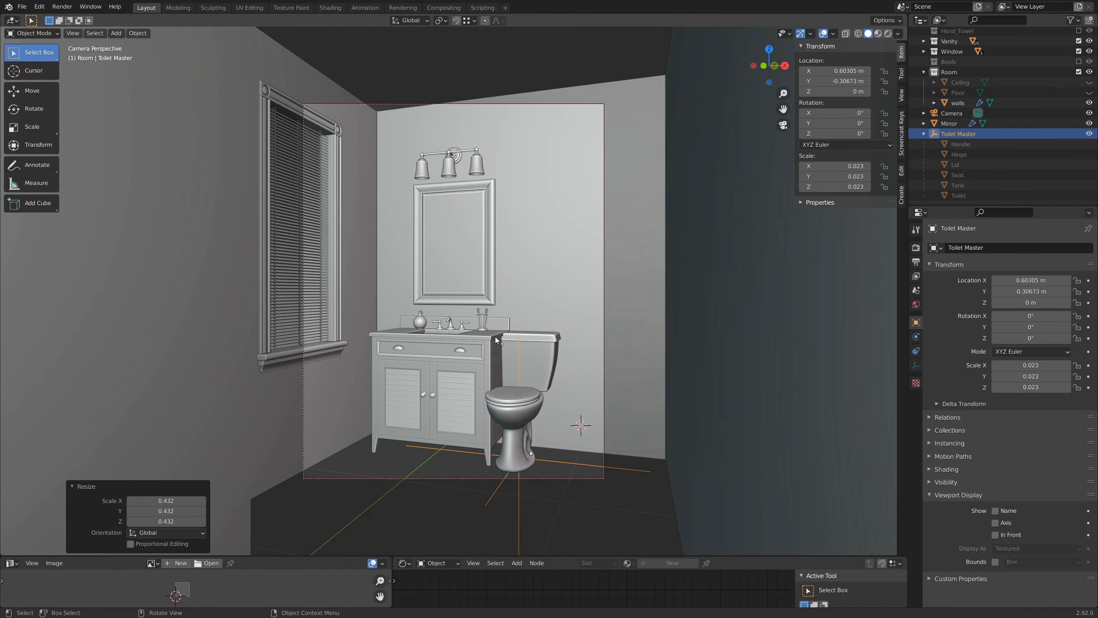
key("g")
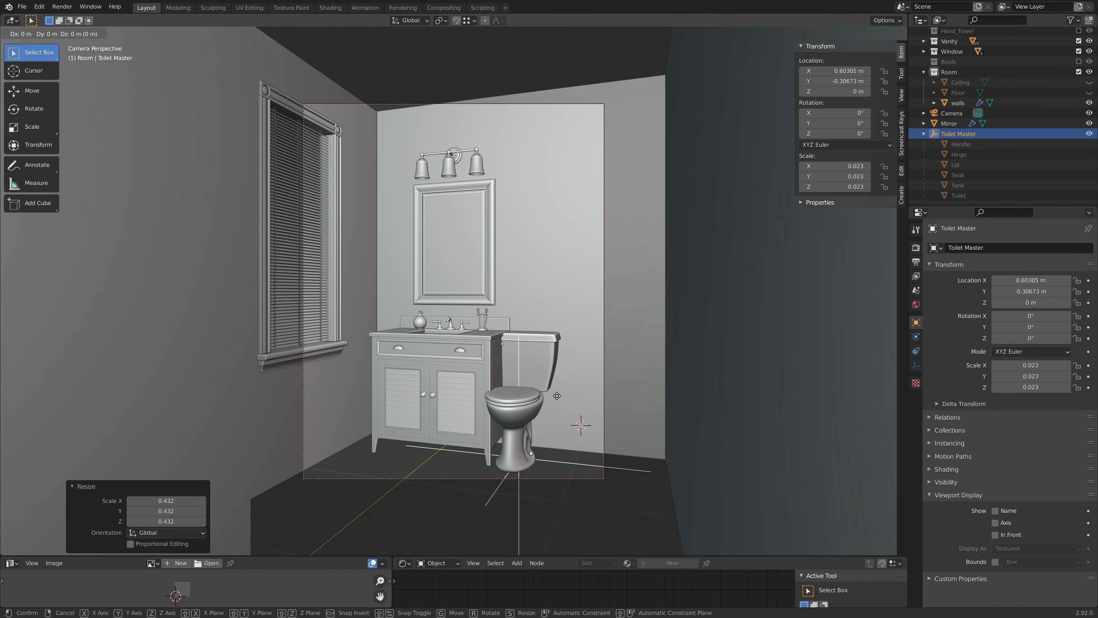
key("x")
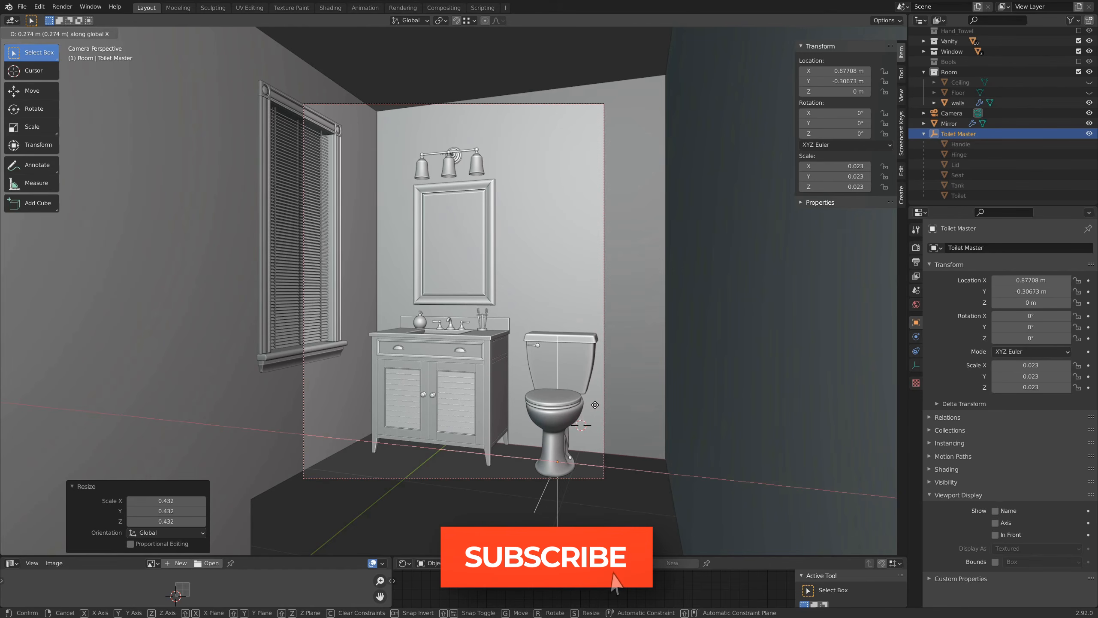
left_click(597, 405)
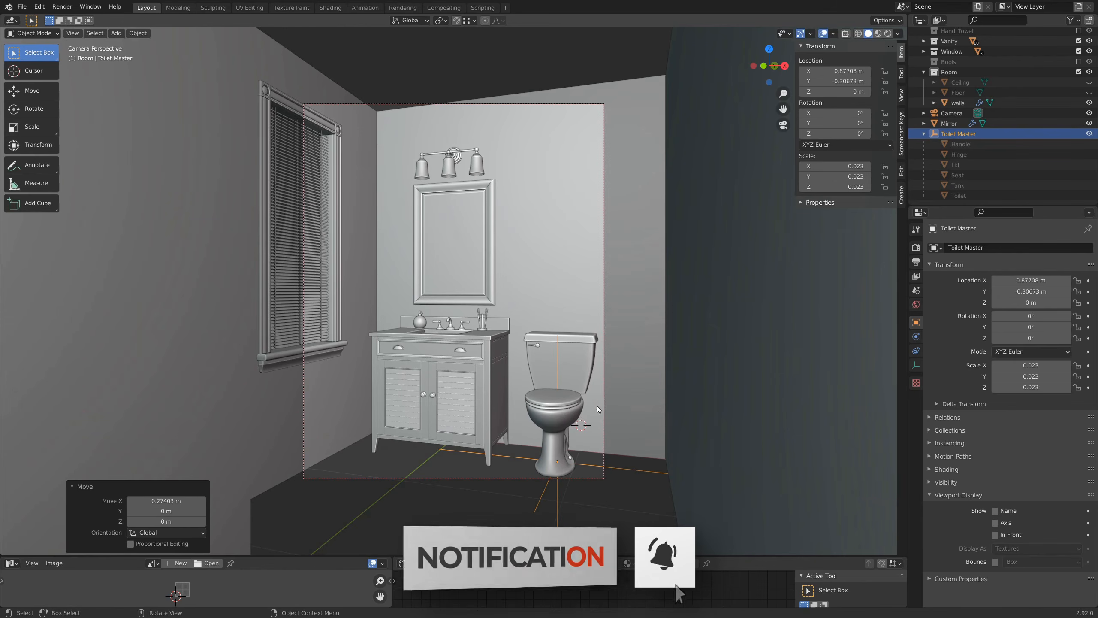
Raise the camera along Z to about 1.254 m
left_click(604, 411)
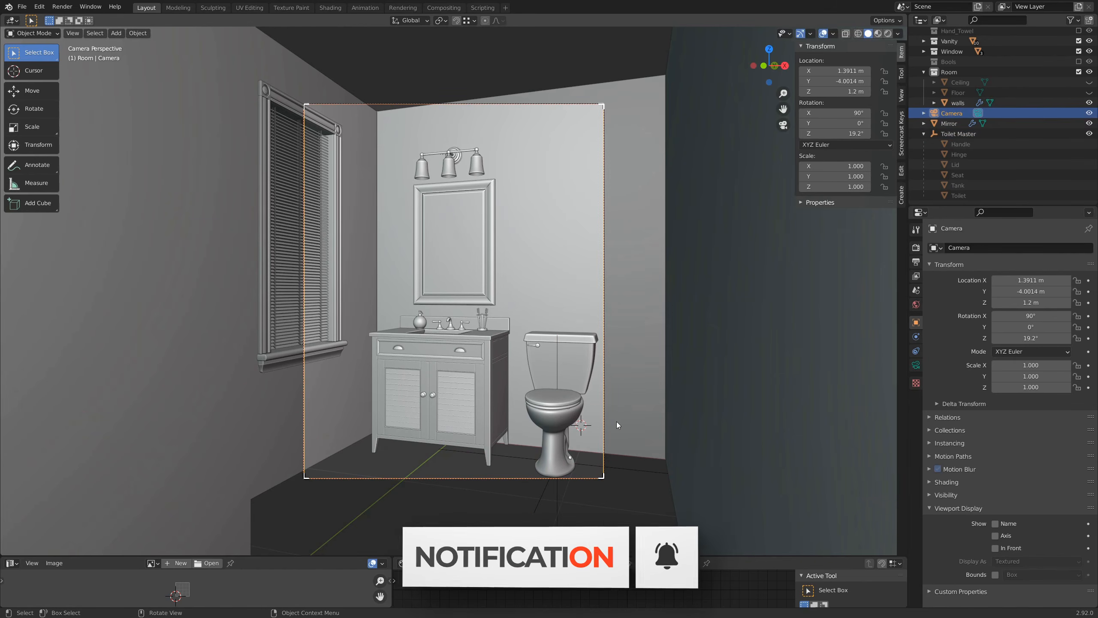
key("g")
key("z")
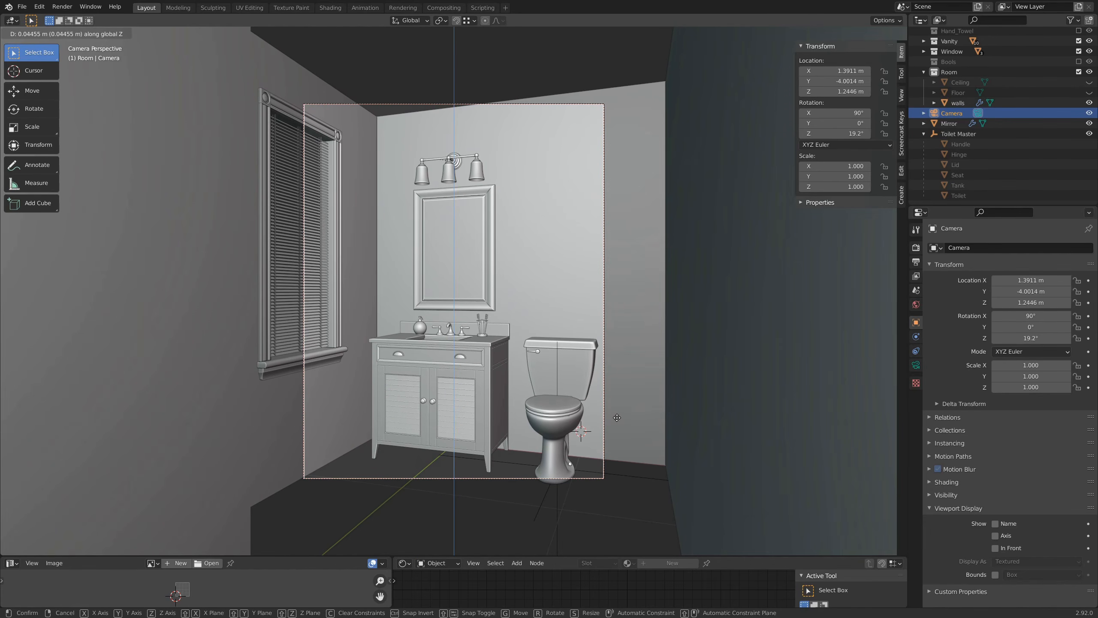
left_click(616, 416)
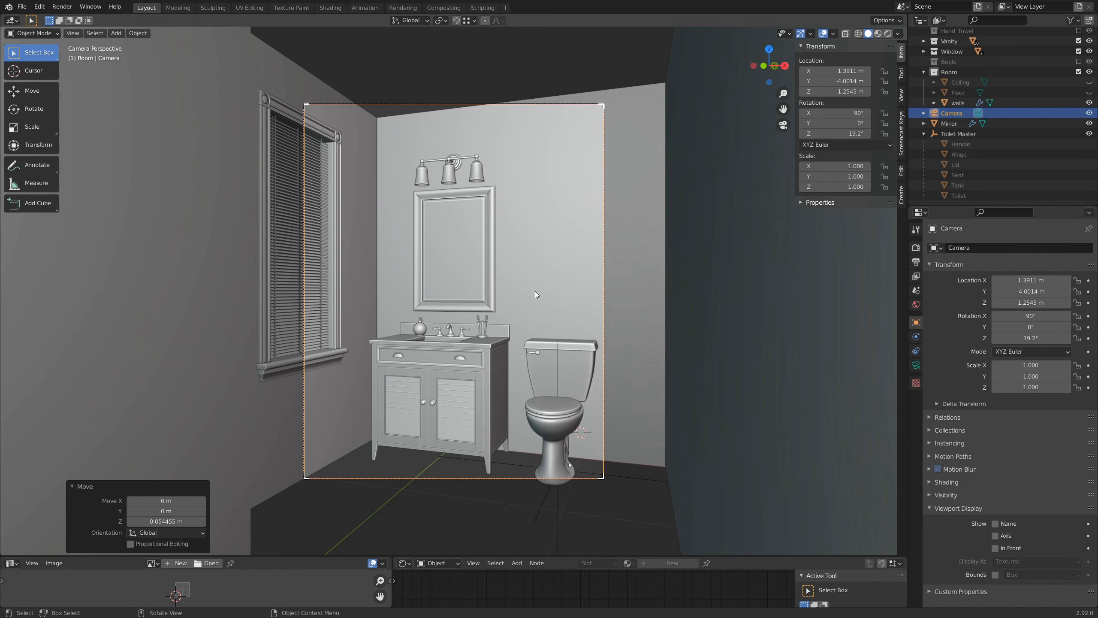
Enable the Shelf collection in the view layer and make it the active collection
scroll(973, 131, "up", 4)
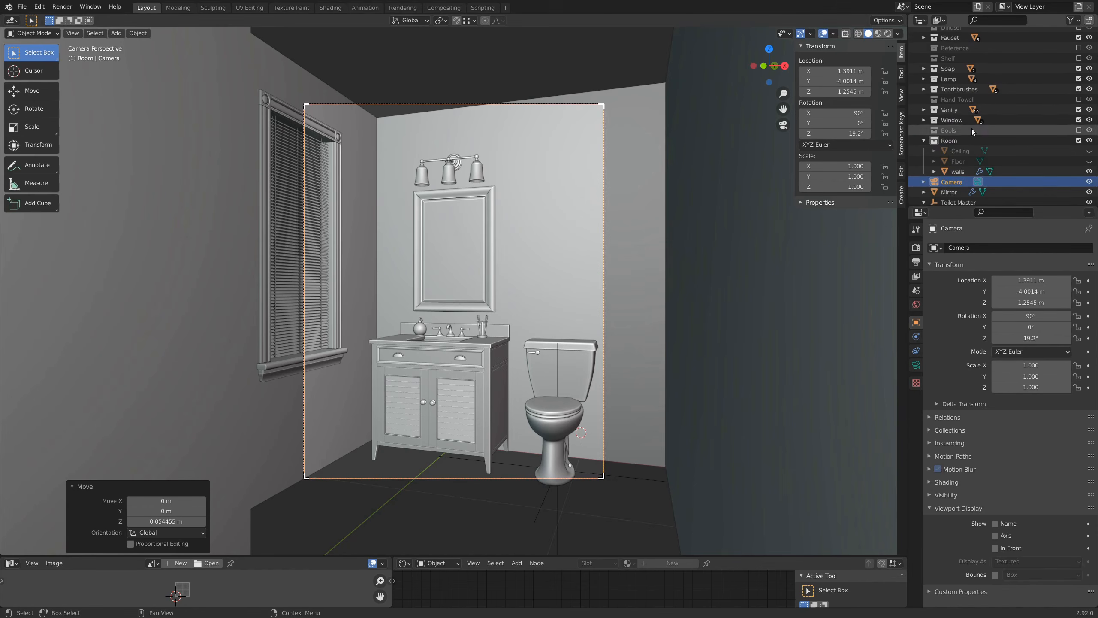
scroll(971, 127, "up", 1)
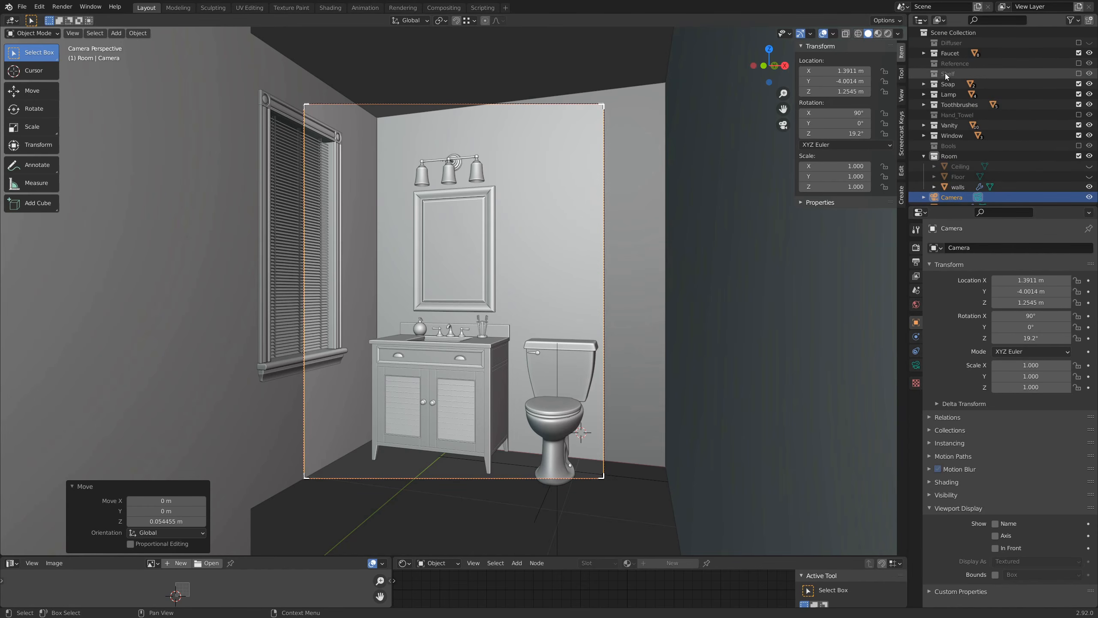
left_click(1079, 74)
left_click(947, 74)
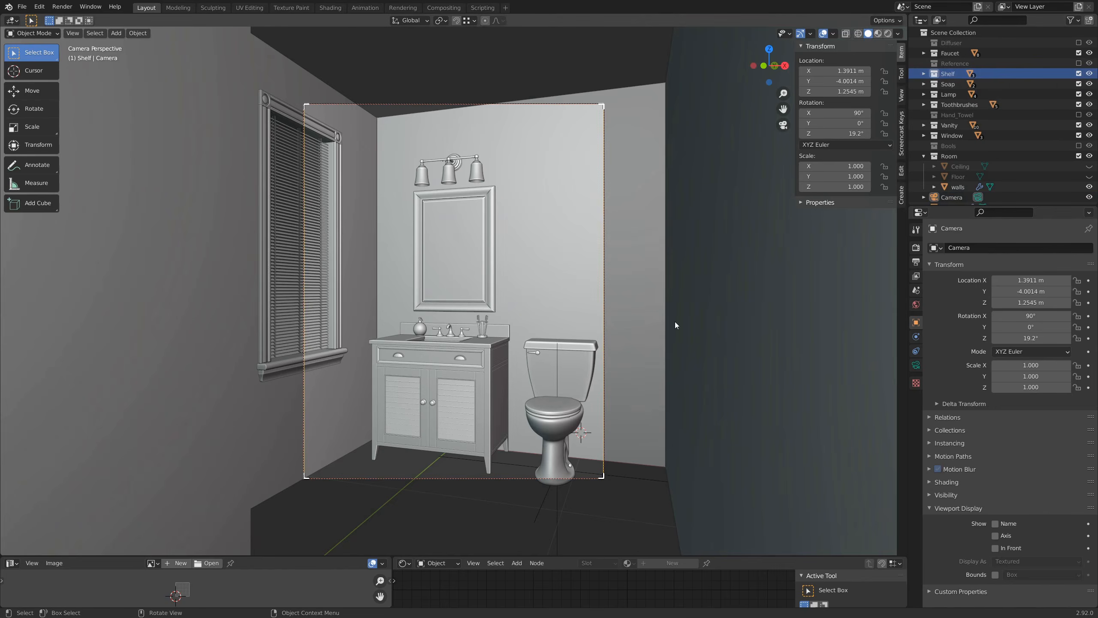
Select the shelf support beneath the glass shelf and snap the 3D cursor to its origin
middle_click_drag(674, 321, 497, 344)
scroll(496, 345, "up", 5)
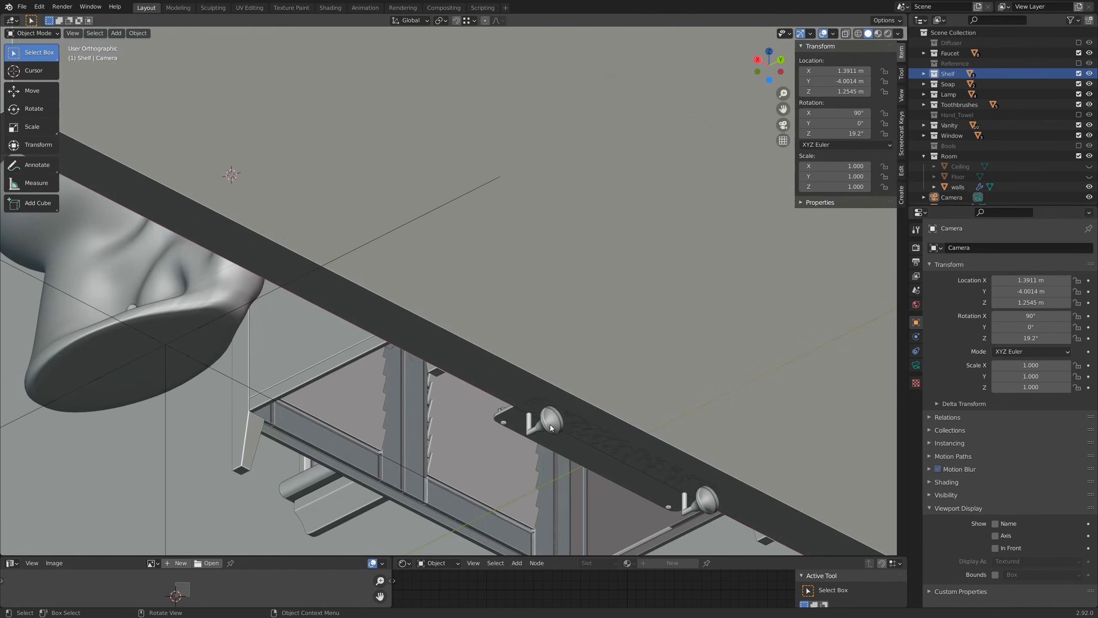
left_click(551, 427)
middle_click_drag(551, 427, 634, 426)
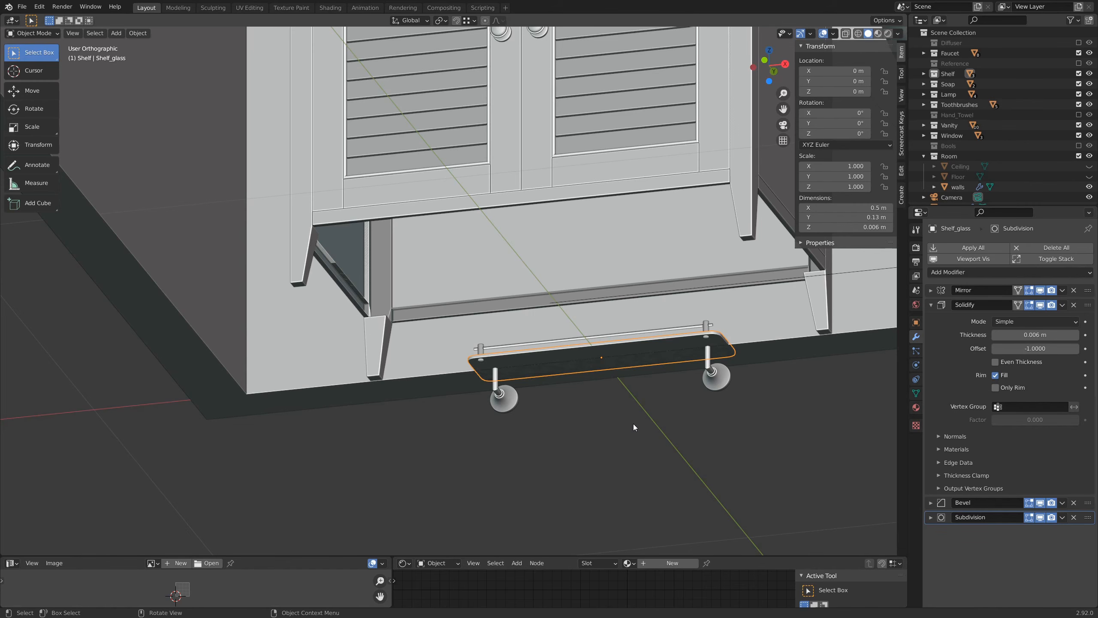
left_click(633, 424)
left_click(729, 378)
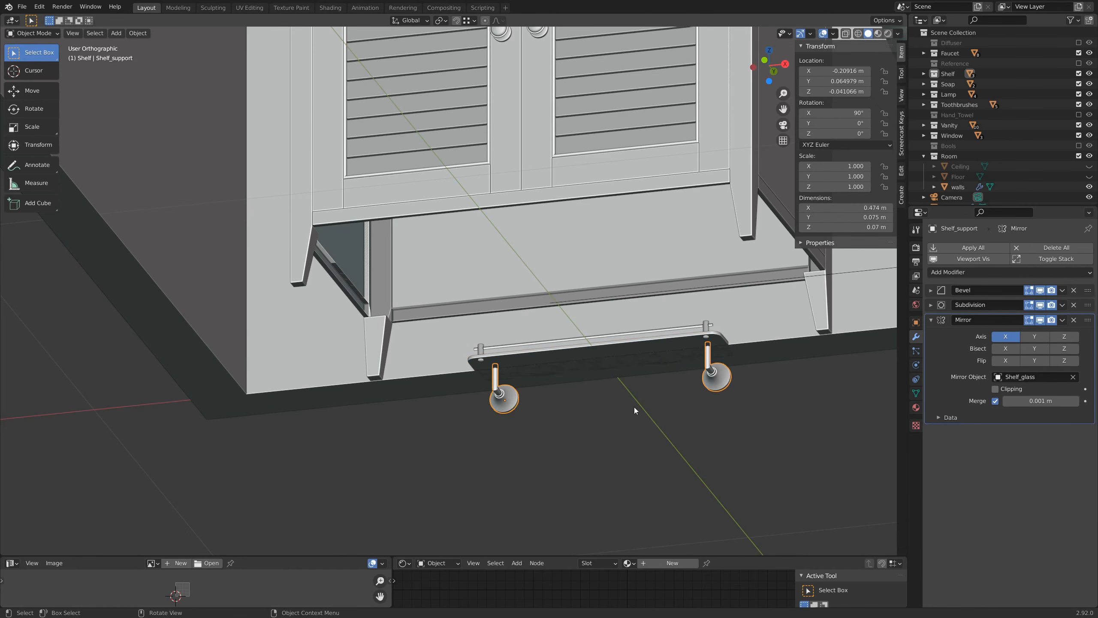
key("shift+s")
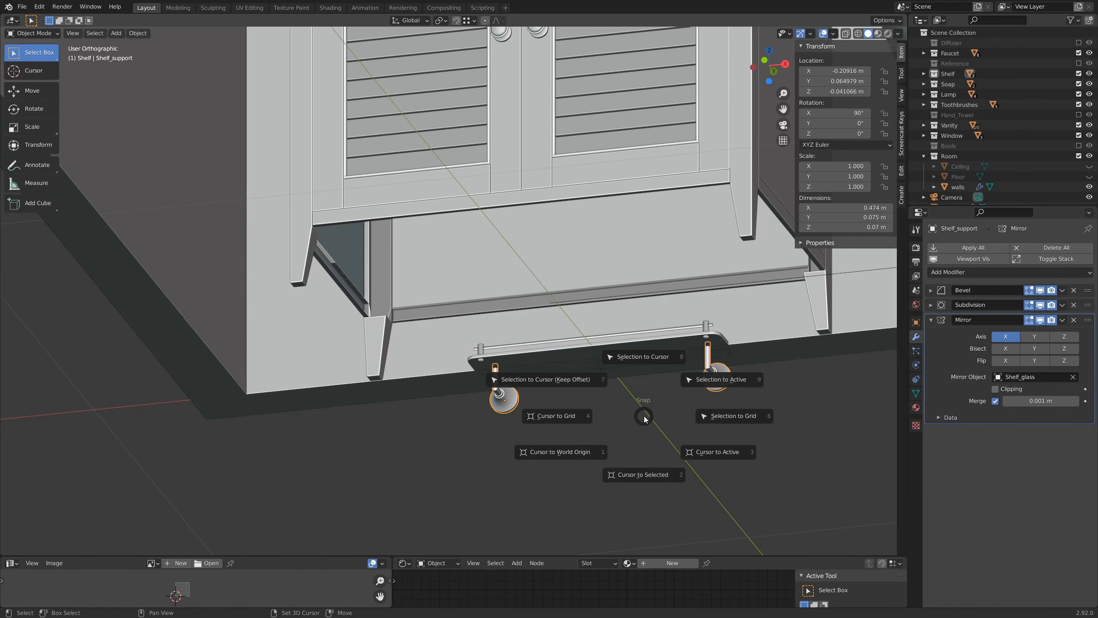
left_click(637, 471)
Parent the shelf bar and shelf glass to the shelf support using the Object option
mouse_move(584, 407)
middle_mouse_down()
mouse_move(651, 433)
mouse_move(647, 409)
mouse_move(623, 393)
mouse_move(591, 427)
middle_mouse_up()
scroll(575, 450, "up", 5)
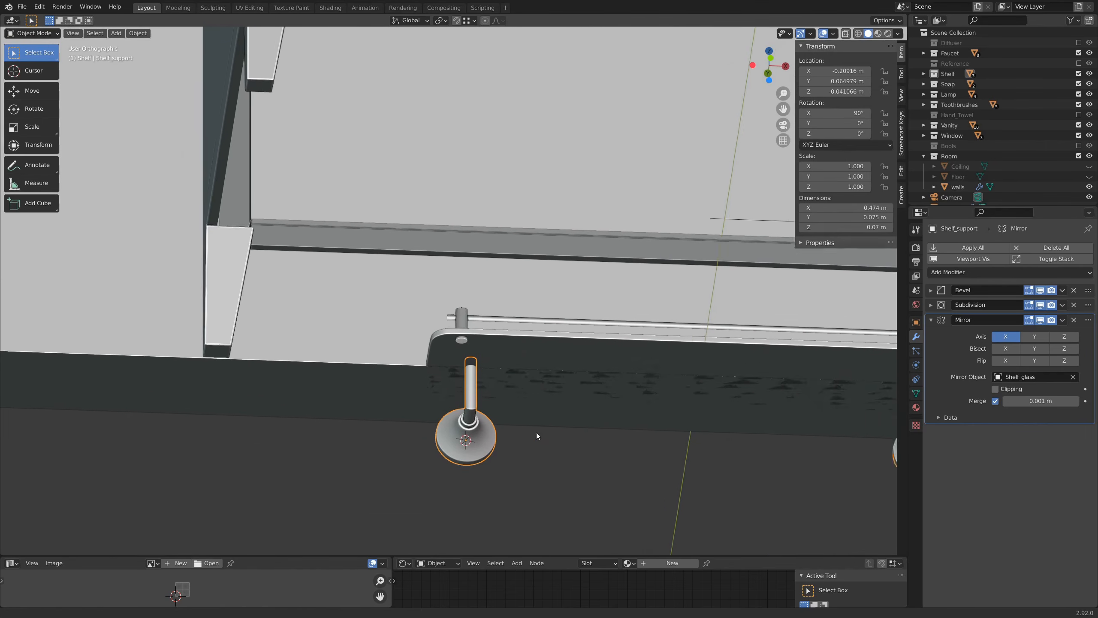
left_click(448, 303)
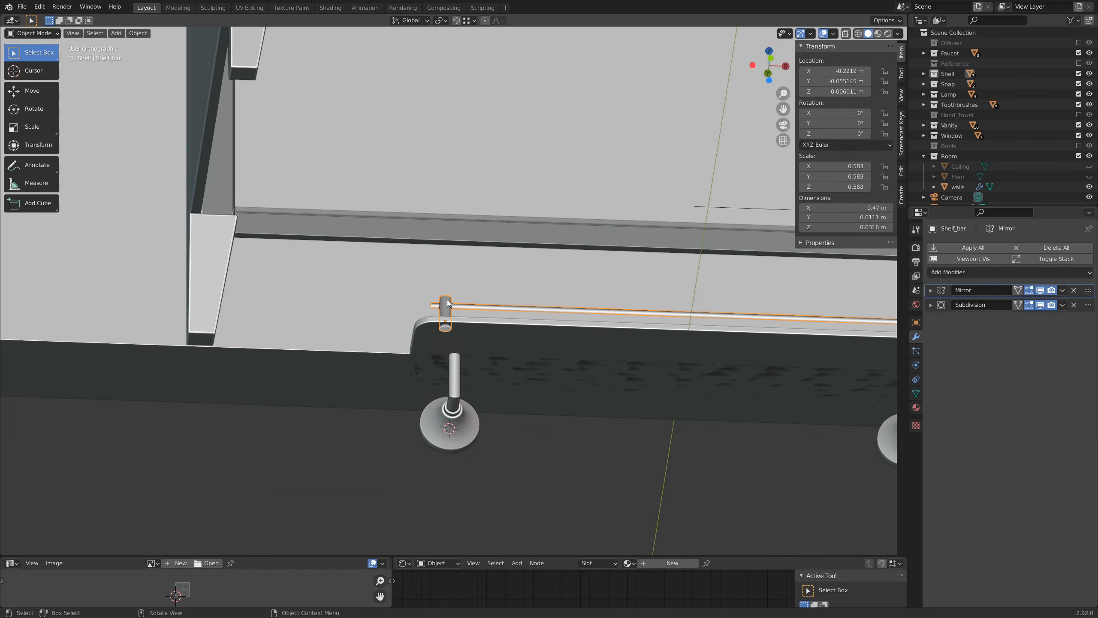
left_click(429, 331)
middle_click_drag(669, 432, 587, 373, "shift")
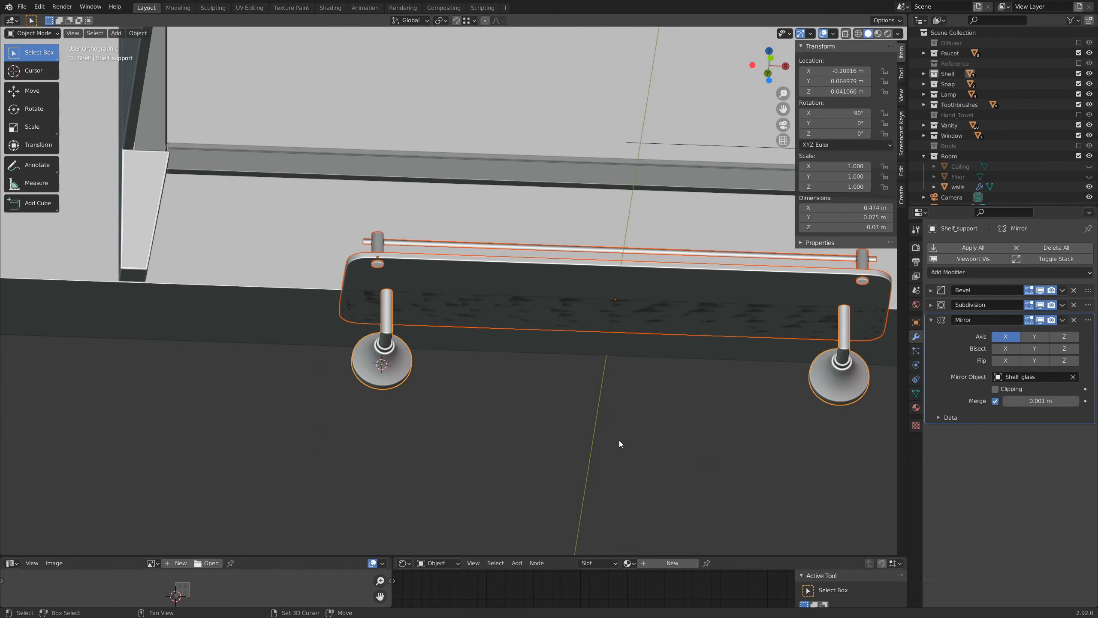
middle_click_drag(620, 440, 441, 417)
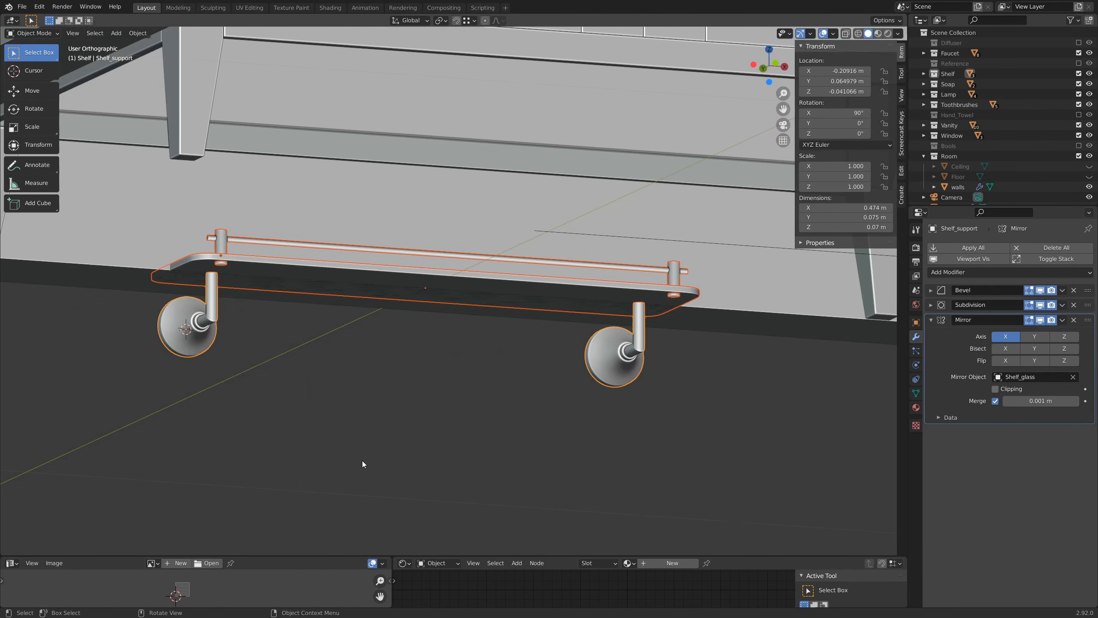
key("ctrl+p")
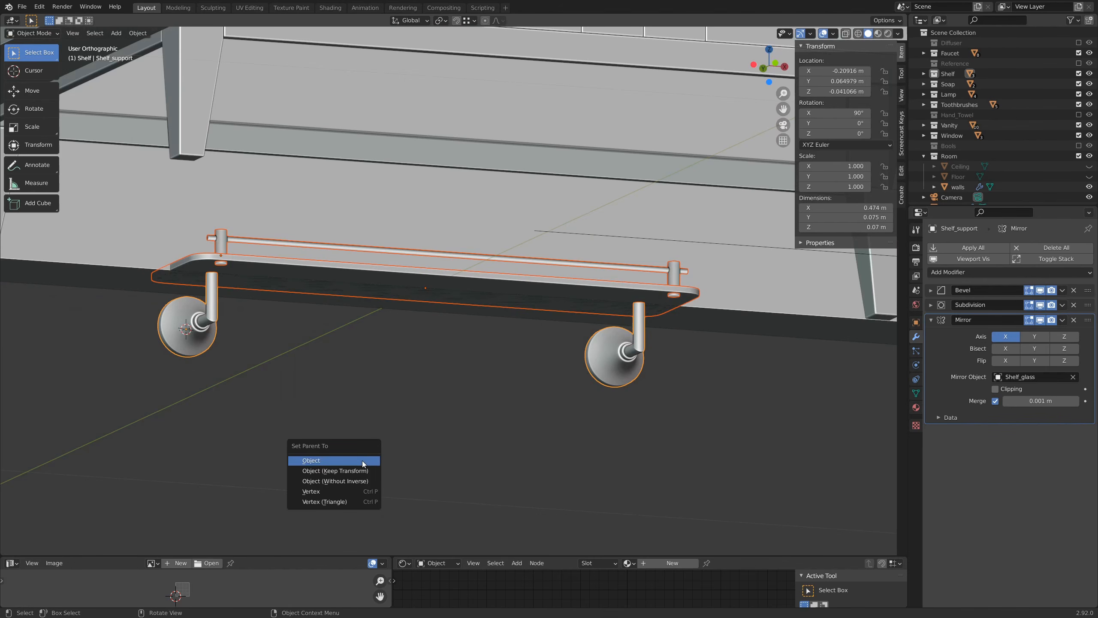
left_click(362, 461)
Select only the shelf support and move the shelf to about Z 1.4 m and X 0.631 m, above the toilet
left_click(206, 354)
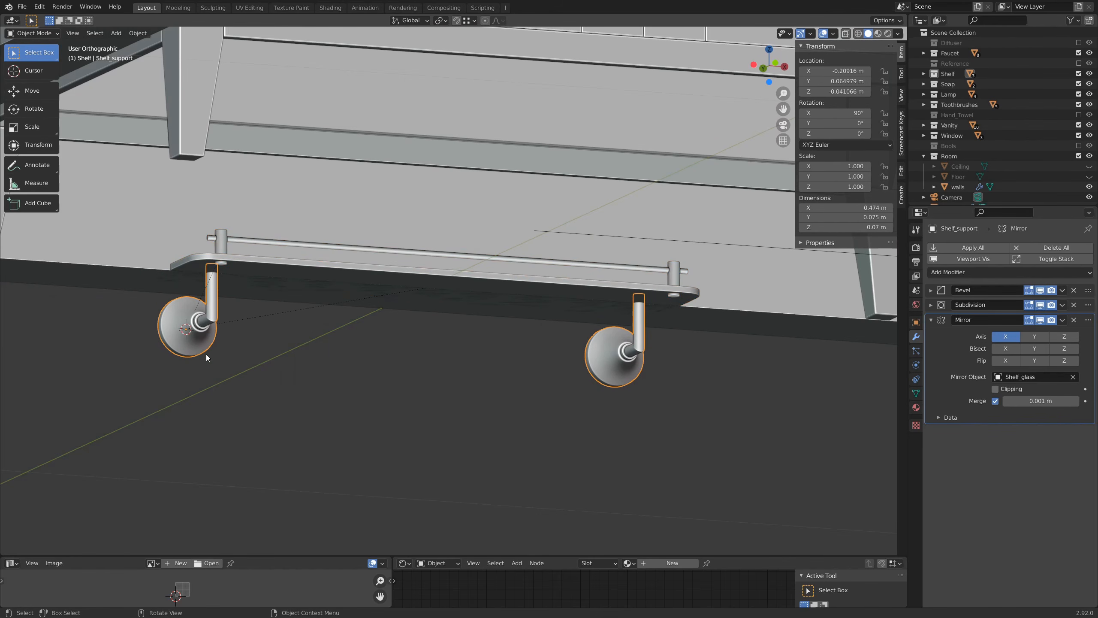
key("g")
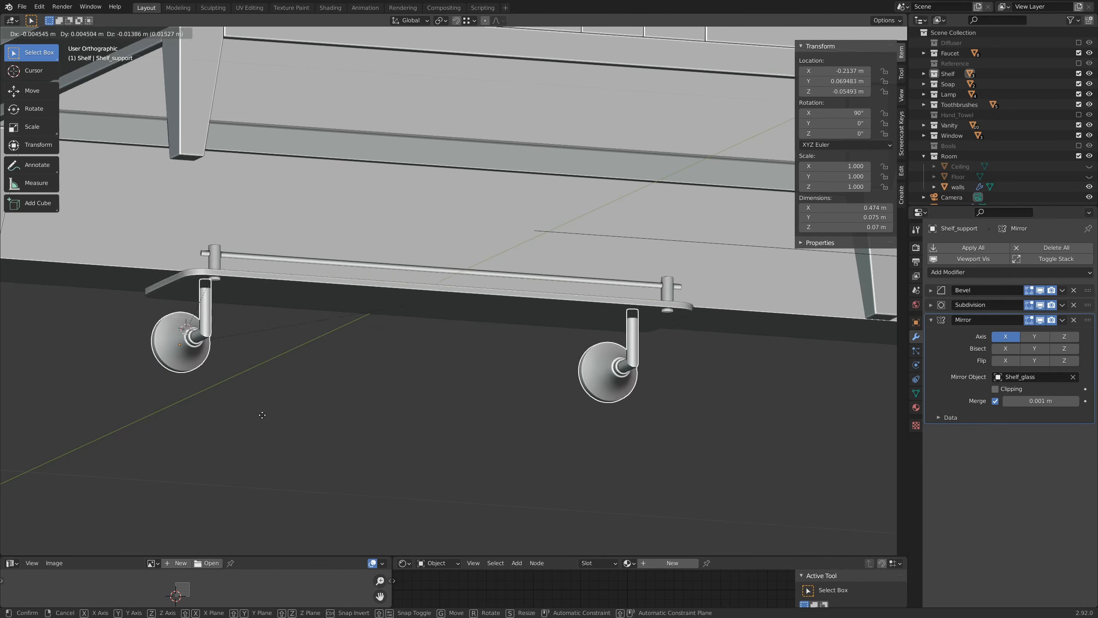
right_click(322, 399)
key("KP_0")
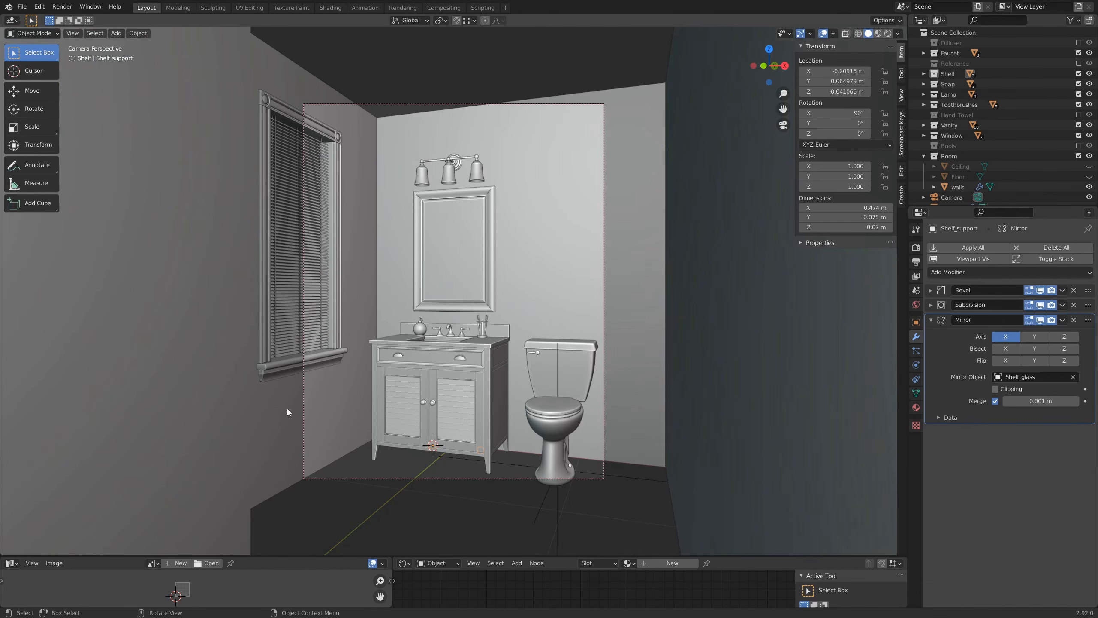
key("g")
key("z")
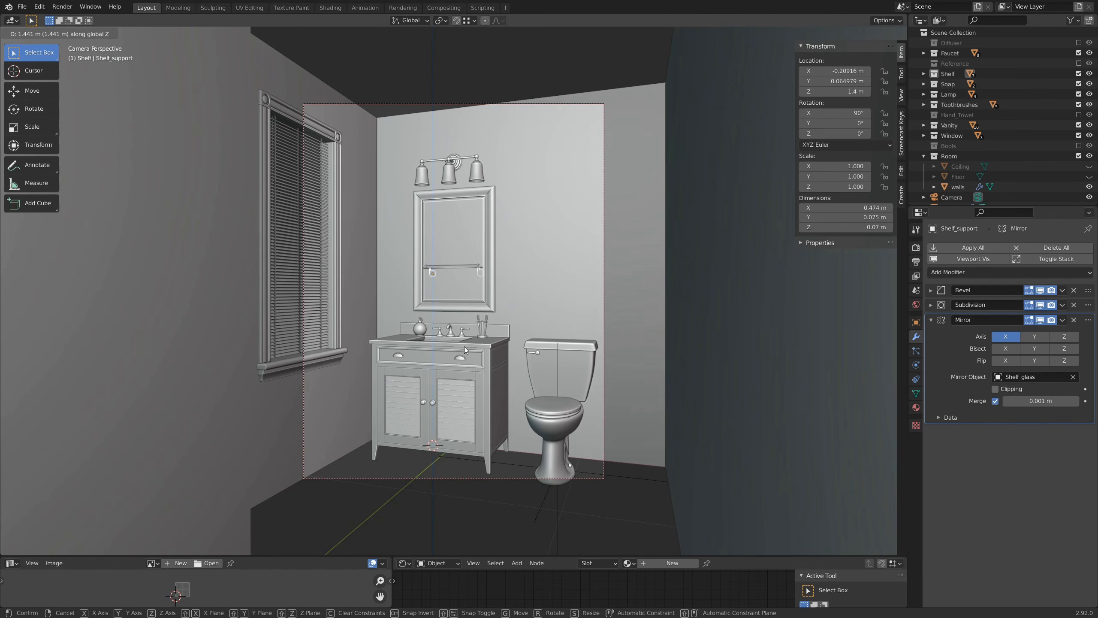
left_click(464, 347)
key("g")
key("x")
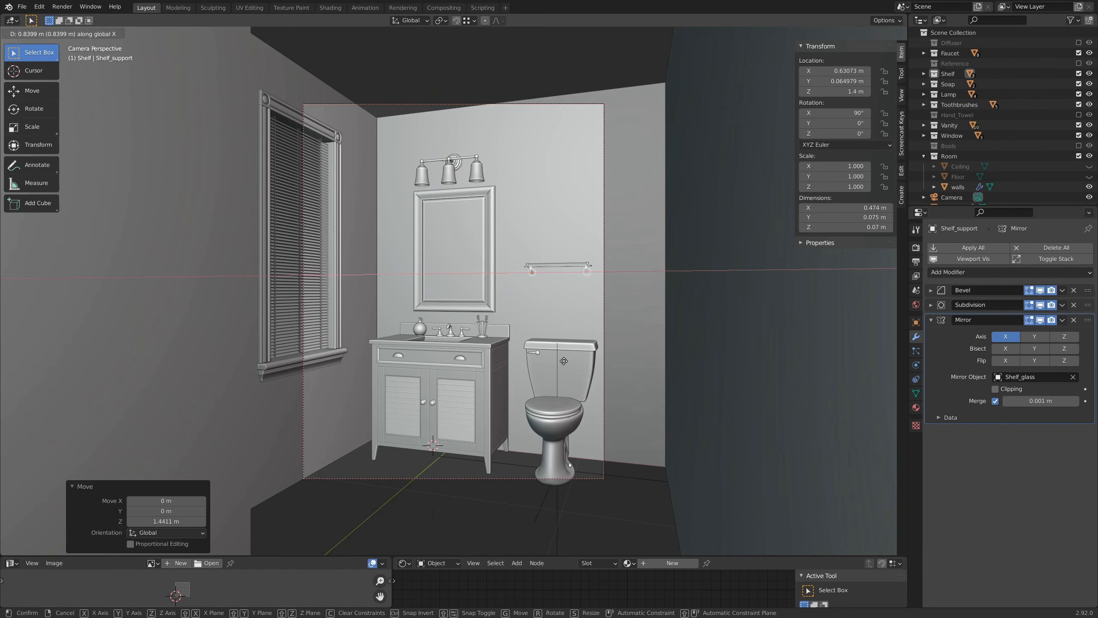
left_click(564, 365)
Move the shelf support along Y in top view to about -0.0004 m so its mounts sit against the back wall
scroll(603, 283, "up", 8)
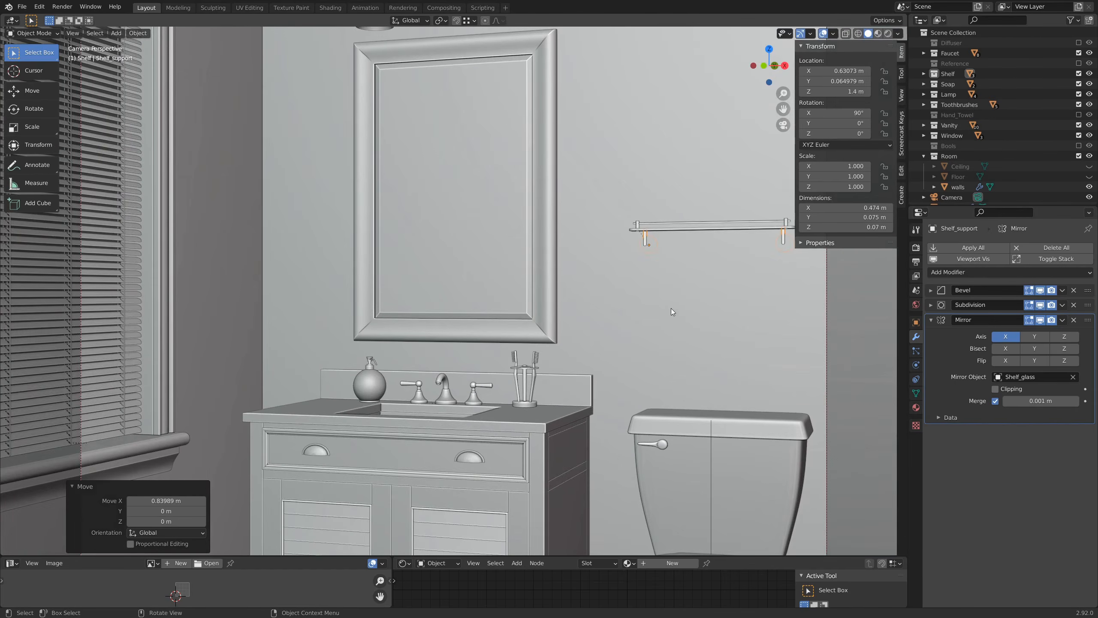
key("KP_7")
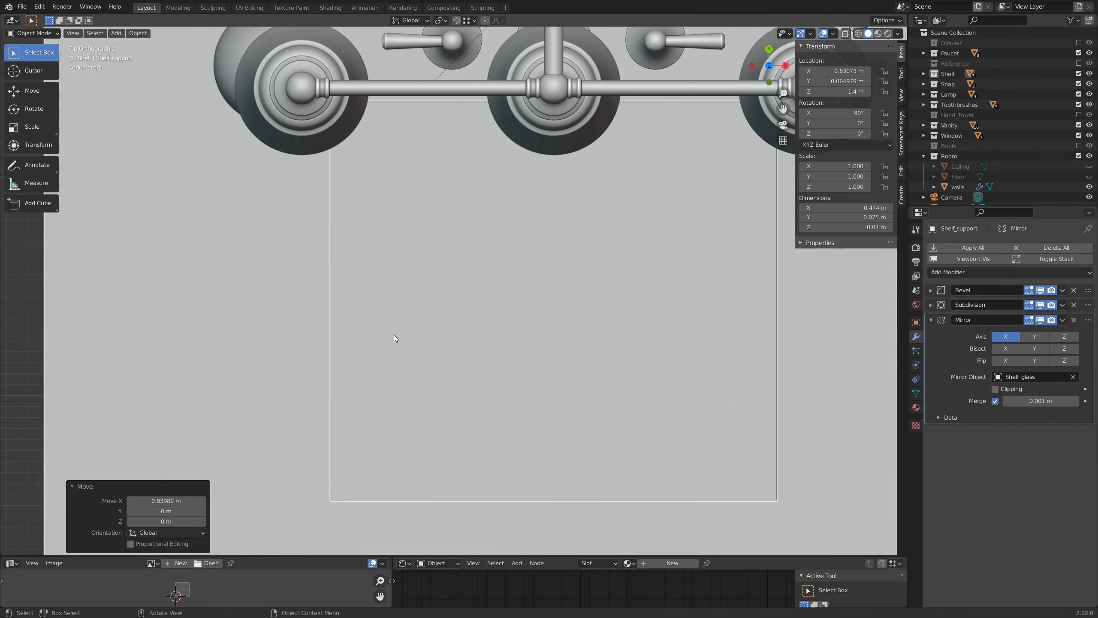
scroll(562, 248, "down", 2)
scroll(561, 247, "down", 5)
middle_click_drag(573, 223, 307, 297, "shift")
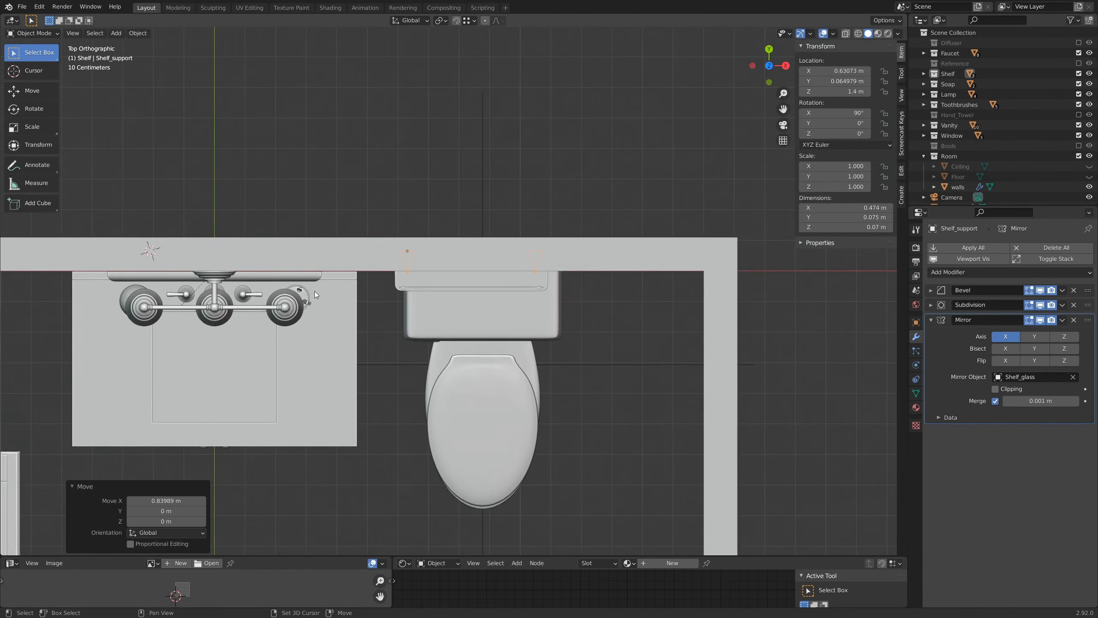
scroll(511, 259, "up", 5)
middle_click_drag(478, 241, 491, 284, "shift")
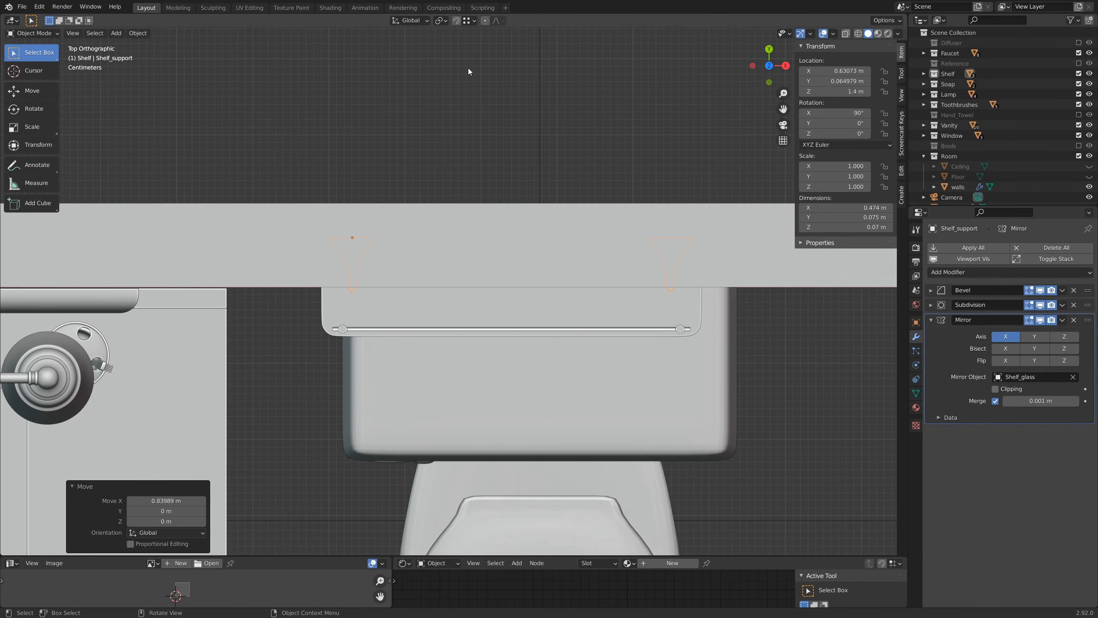
key("g")
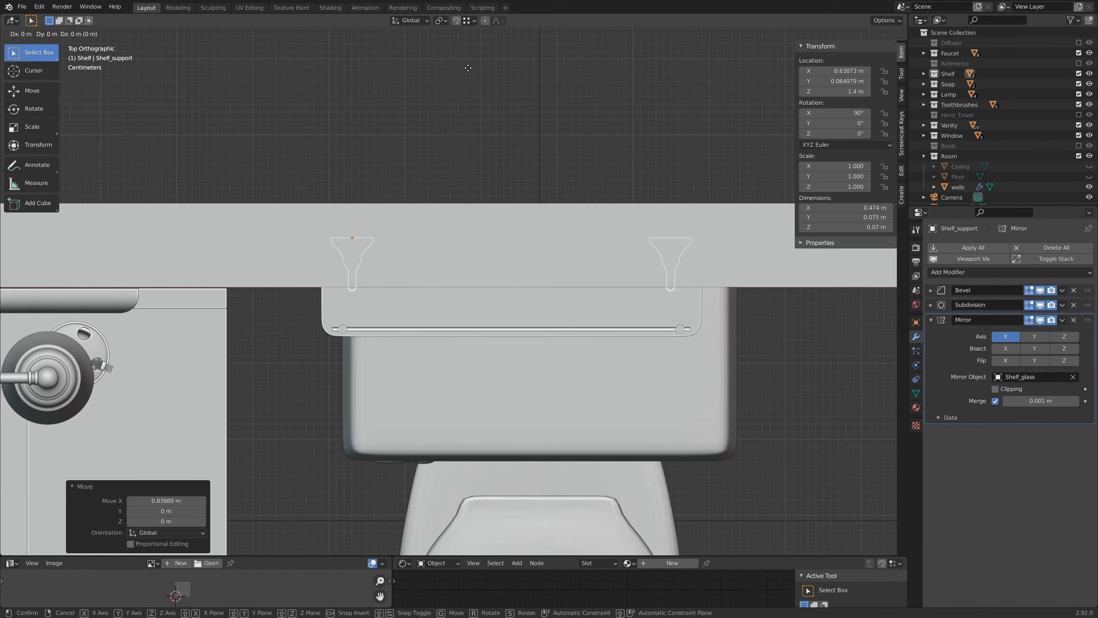
key("y")
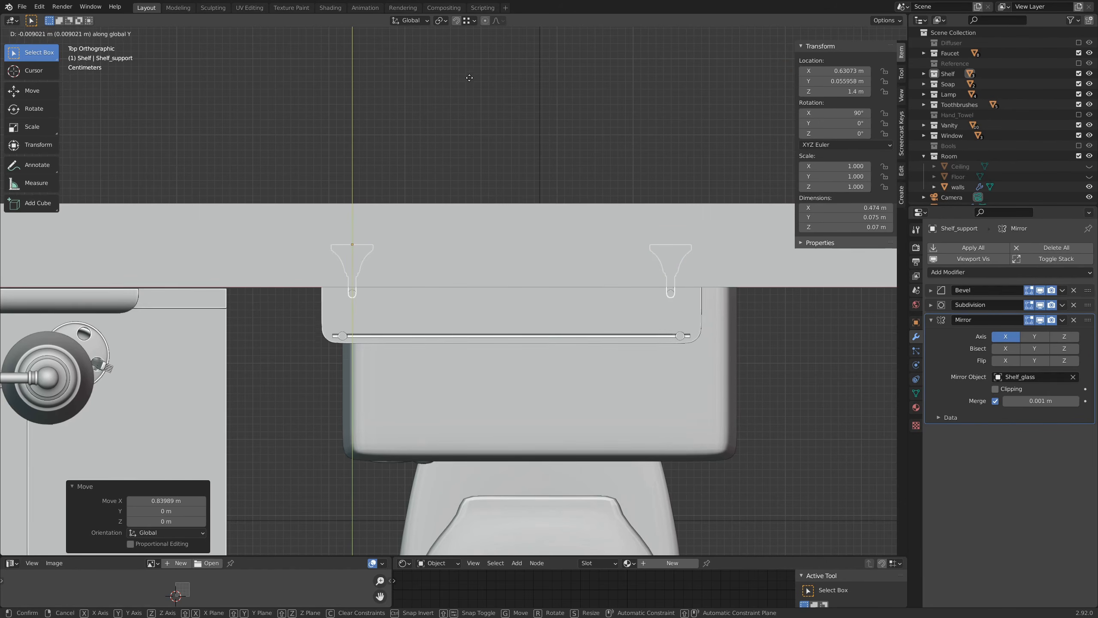
left_click(477, 119)
Move the shelf support along X in wireframe front view to about 0.673 m, centring the shelf over the toilet
middle_click_drag(786, 383, 750, 367)
scroll(687, 333, "down", 6)
middle_click_drag(444, 207, 509, 251, "shift")
middle_click_drag(477, 135, 481, 107)
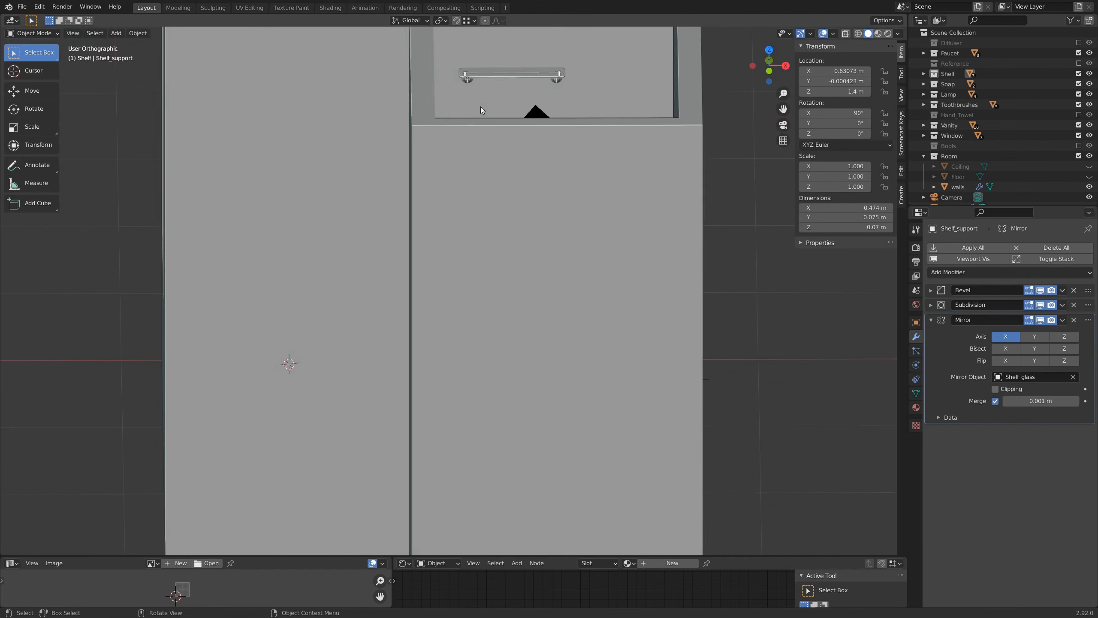
key("shift+z")
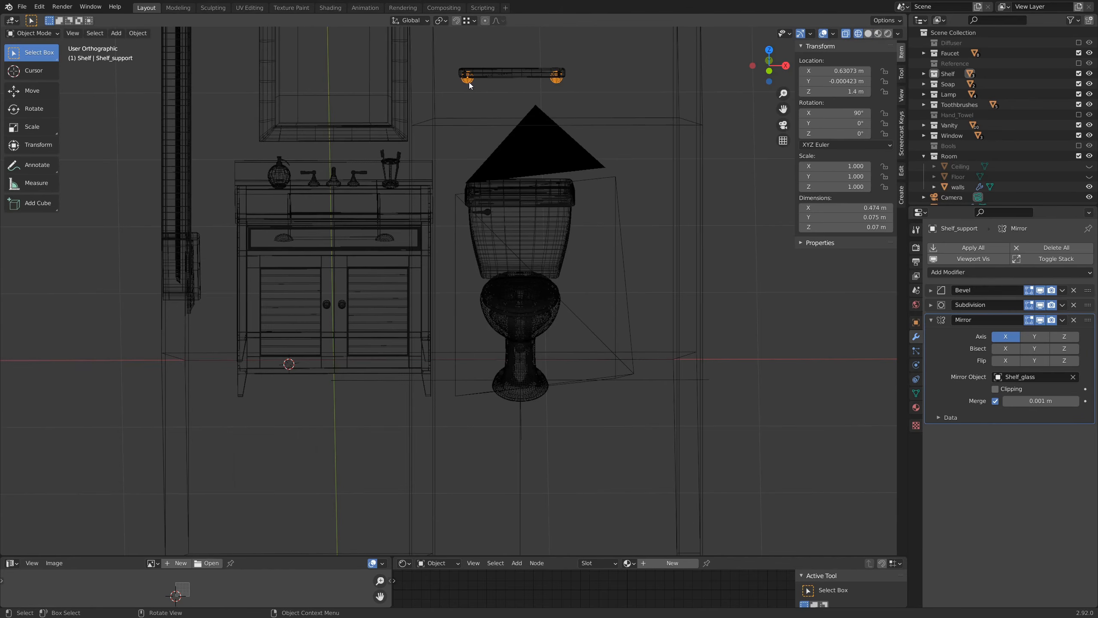
key("KP_1")
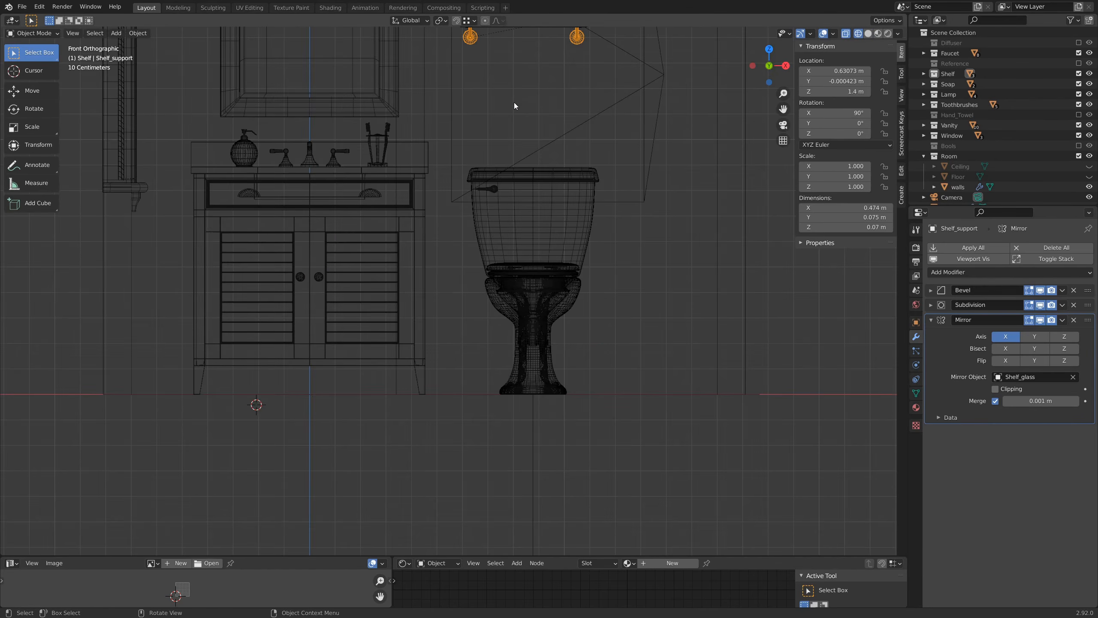
middle_click_drag(584, 113, 490, 225, "shift")
key("g")
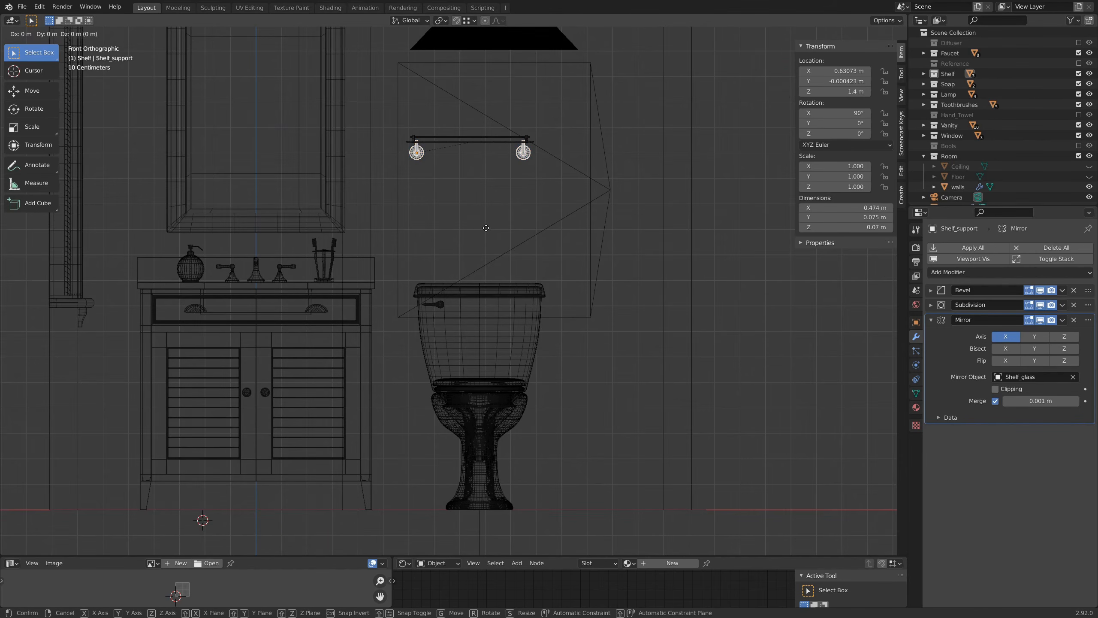
key("x")
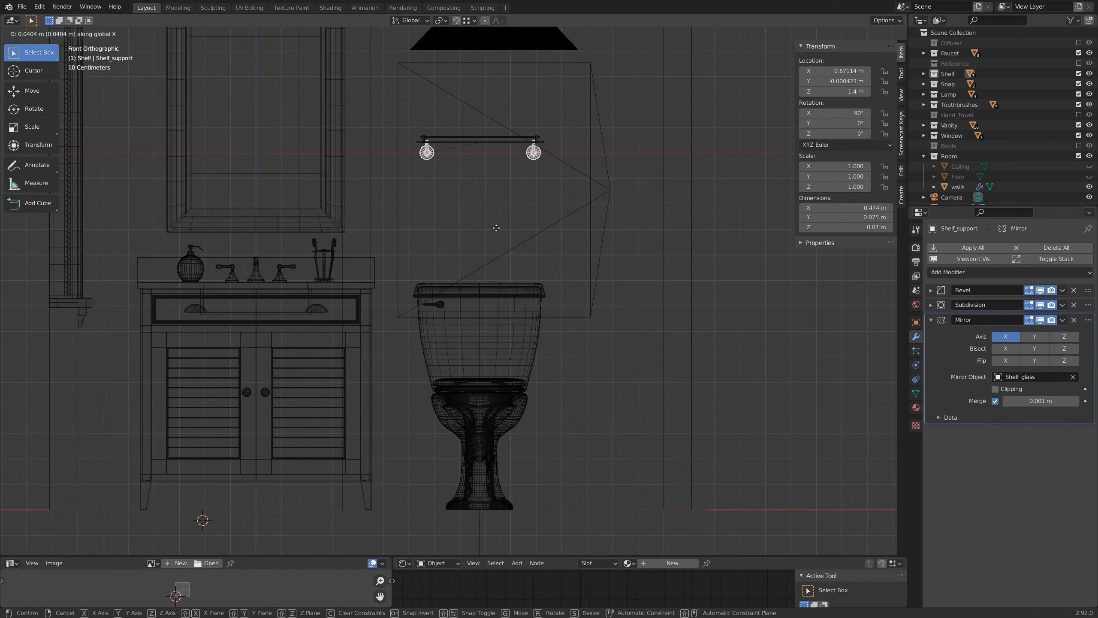
left_click(499, 227)
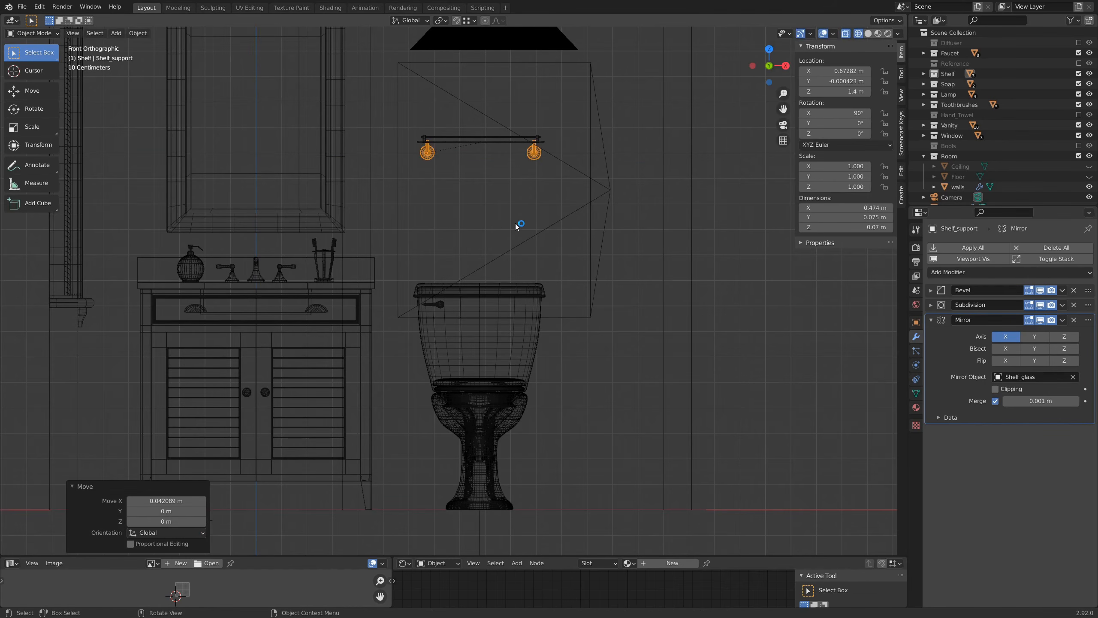
Select the walls object and show the room through the camera in solid shading
left_click(659, 155)
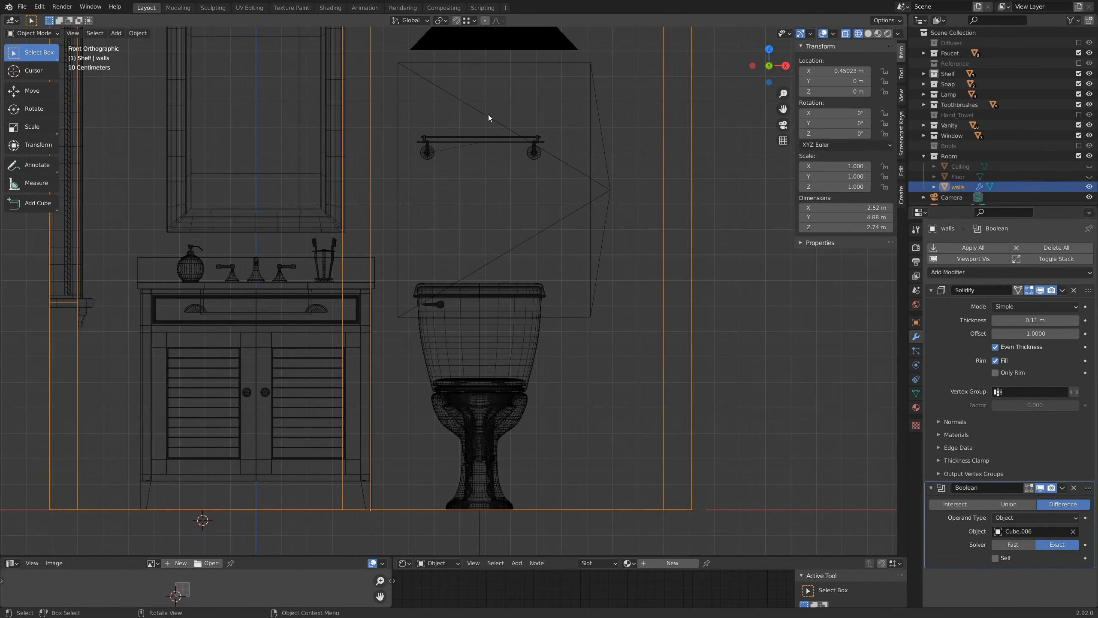
middle_click_drag(689, 195, 643, 217)
key("KP_0")
scroll(643, 214, "up", 4)
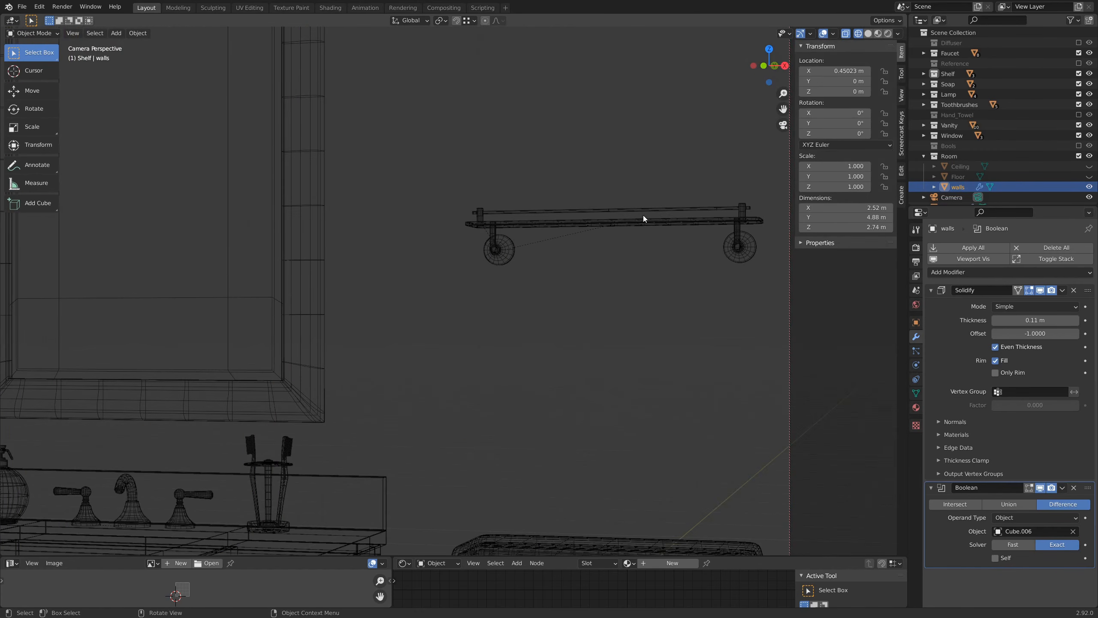
scroll(624, 215, "down", 3)
scroll(546, 264, "down", 3)
key("z")
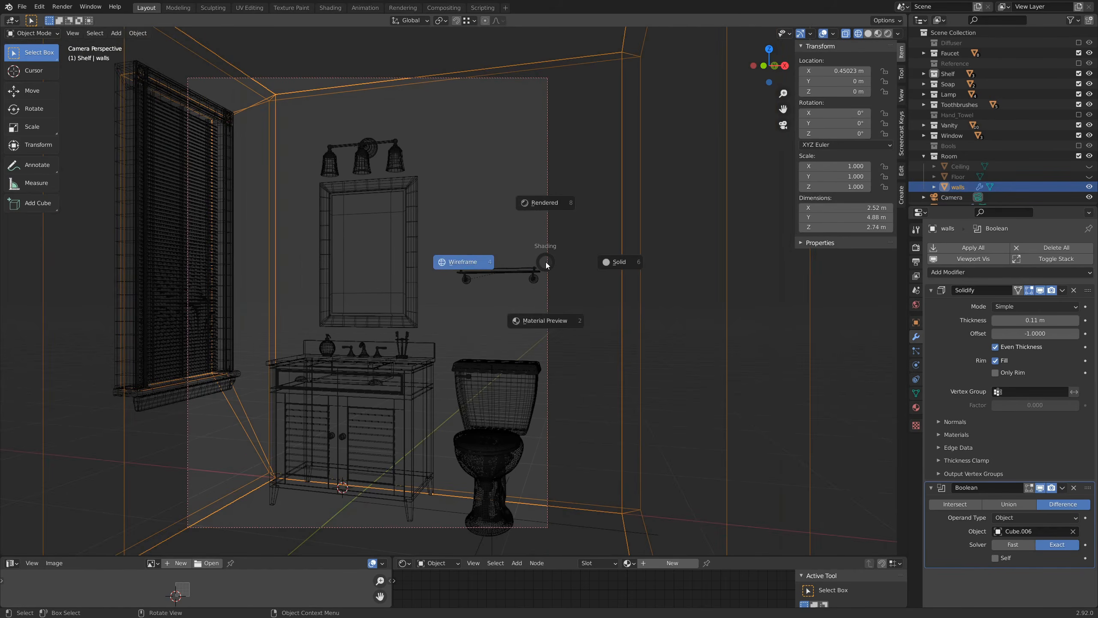
left_click(620, 256)
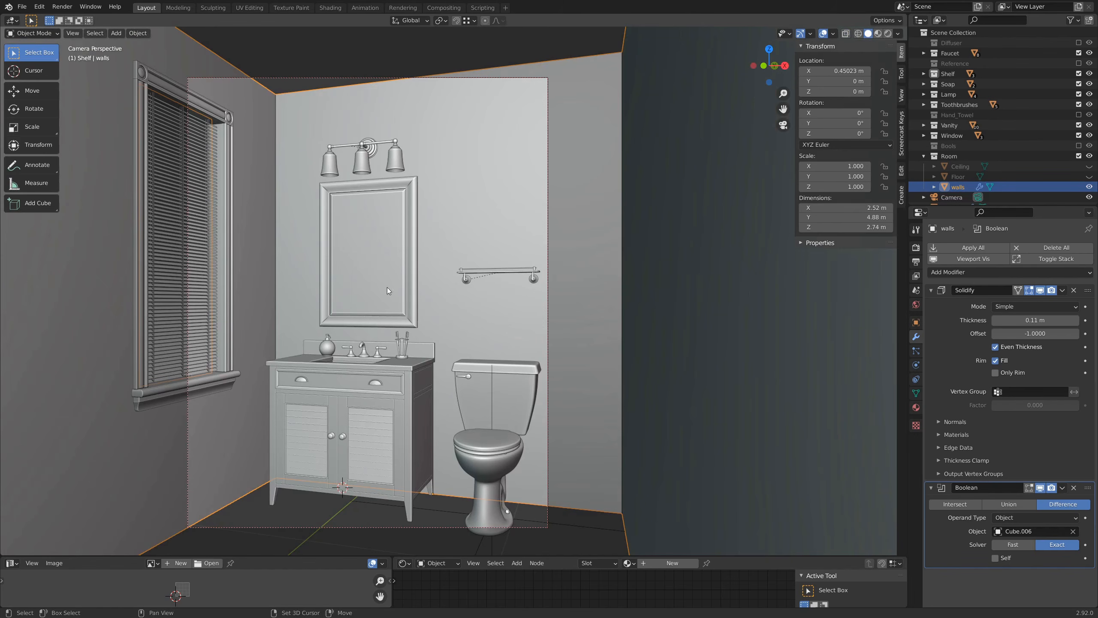
middle_click_drag(241, 323, 341, 283, "shift")
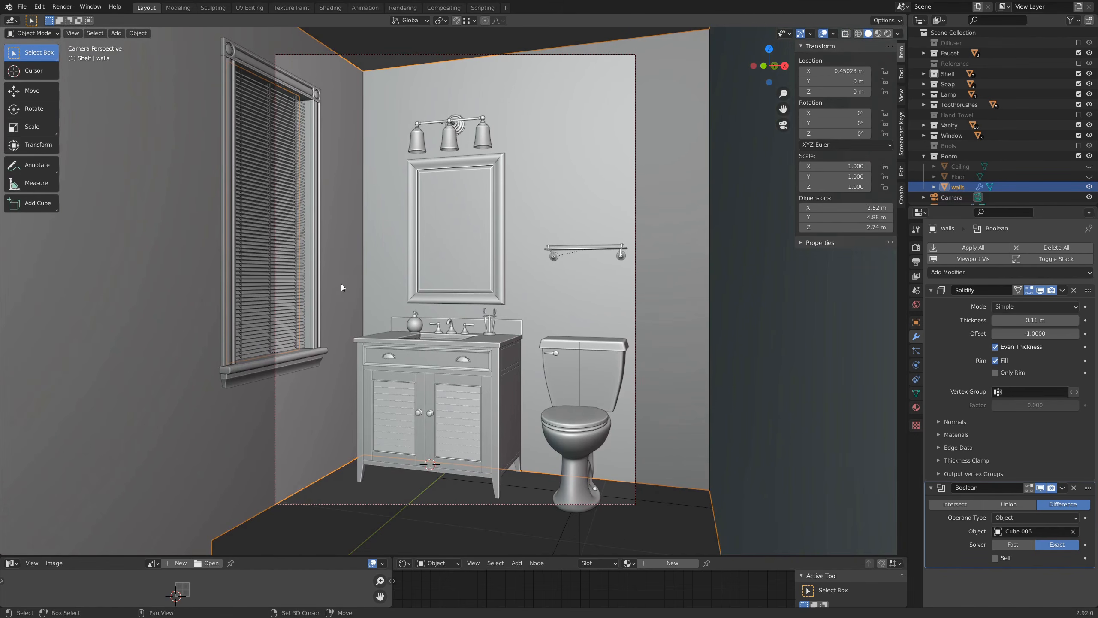
Add a single horizontal loop cut around the walls in Edit Mode and slide it down to the floor edge, factor 1.000
key("Tab")
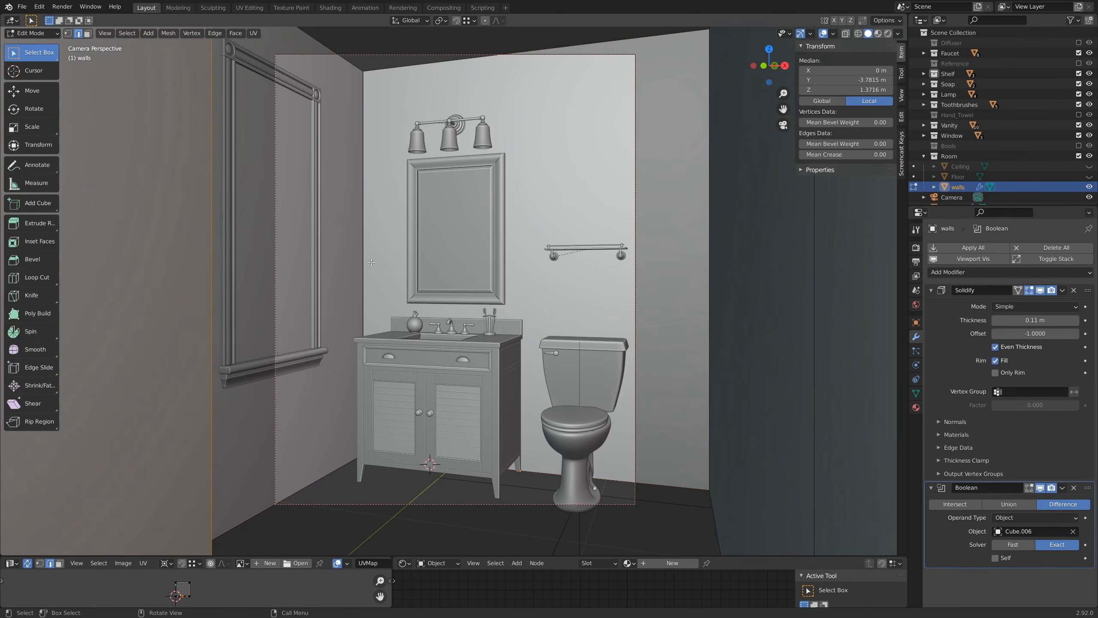
left_click(368, 250)
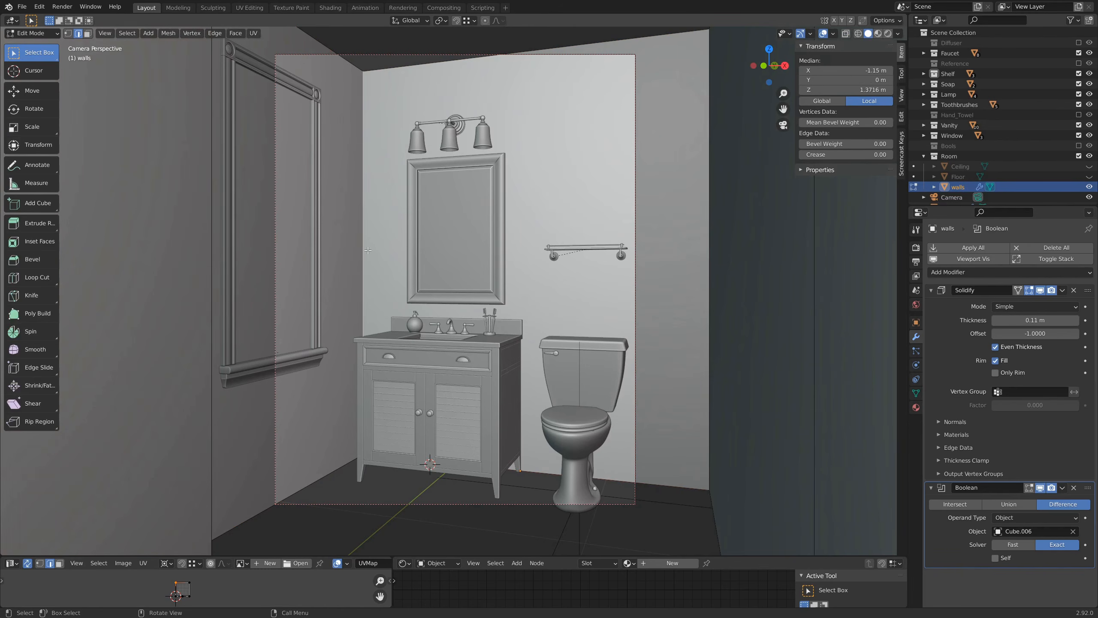
key("alt+a")
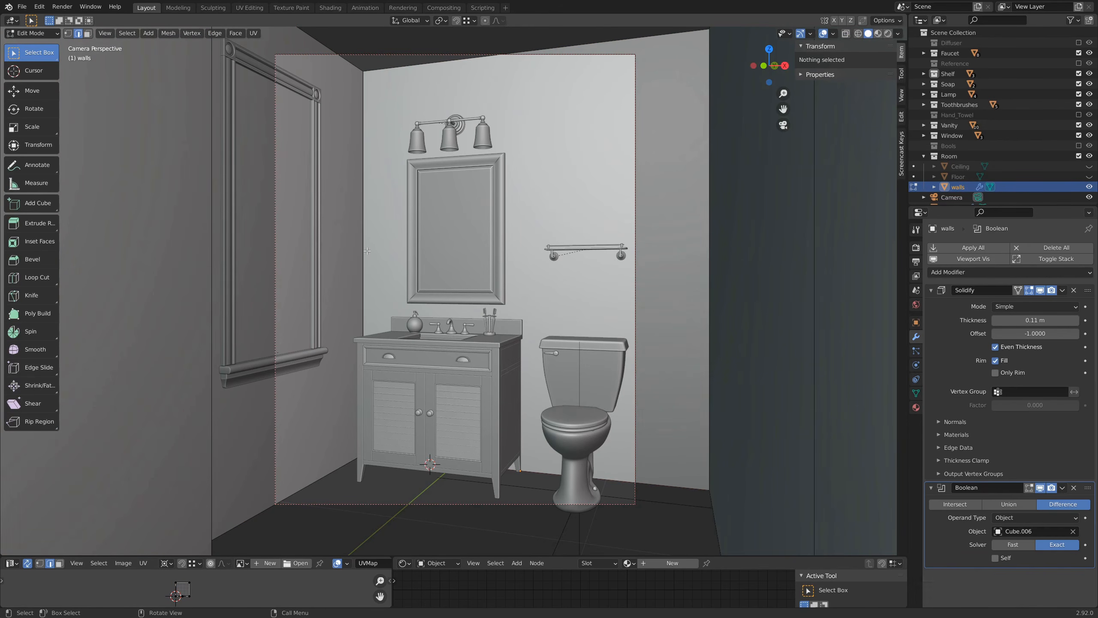
key("ctrl")
key("ctrl+r")
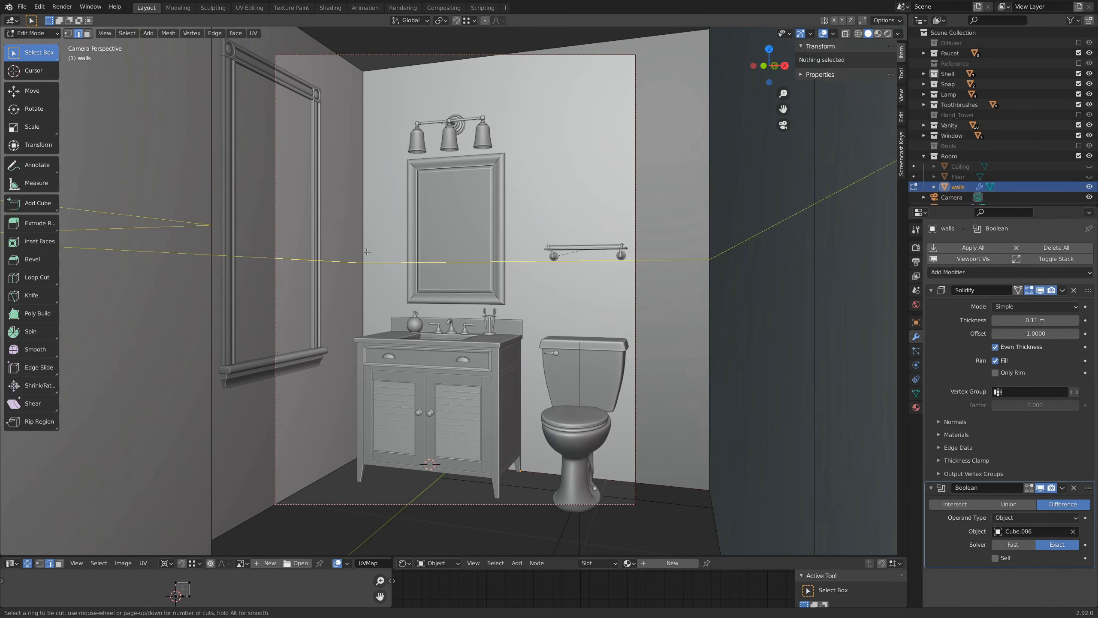
left_click(368, 252)
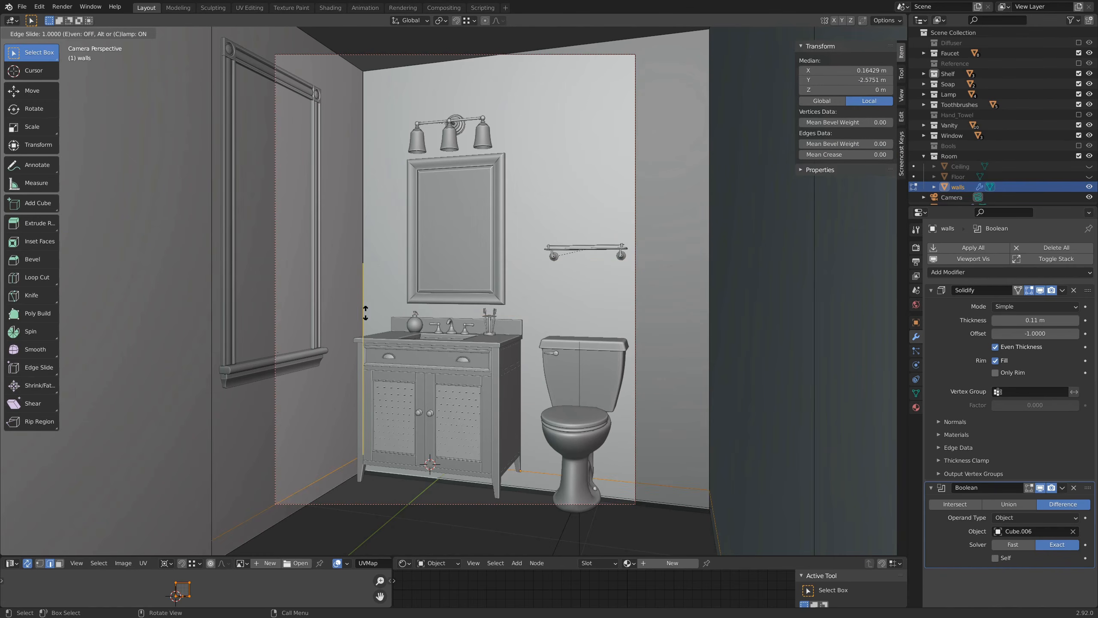
left_click(370, 481)
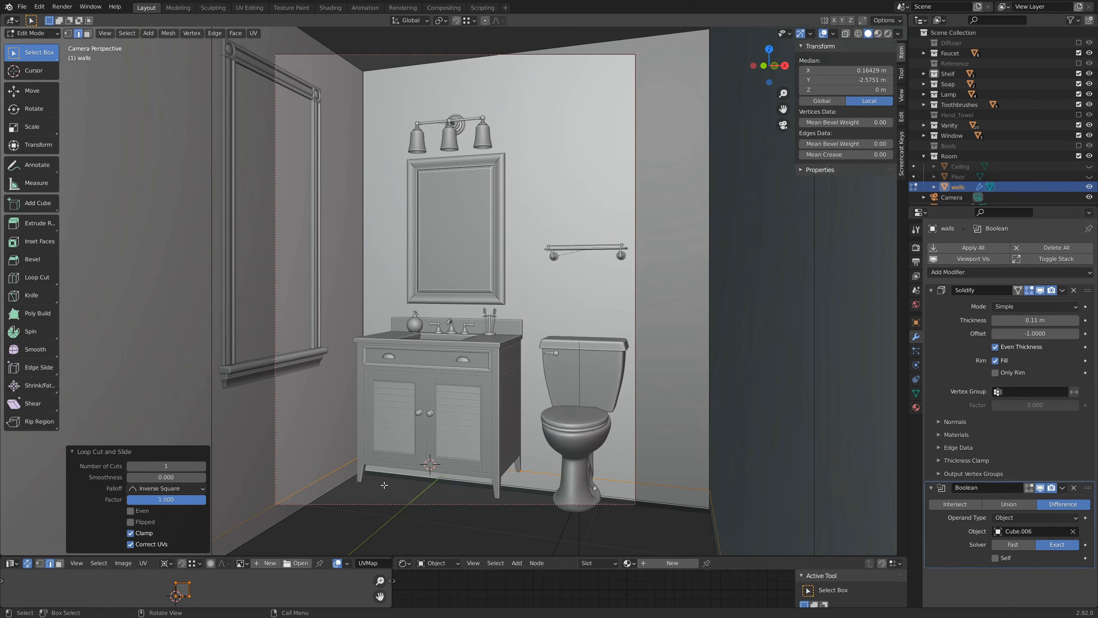
Move the new wall edge loop up 1.25 m along Z and return to Object Mode
key("g")
key("z")
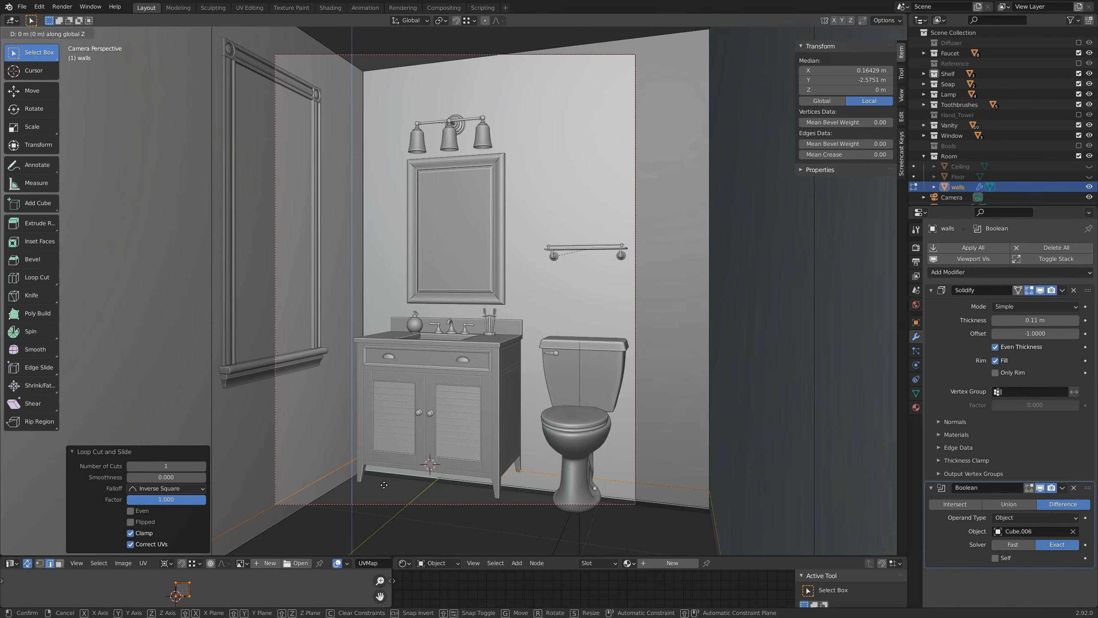
type("1.25")
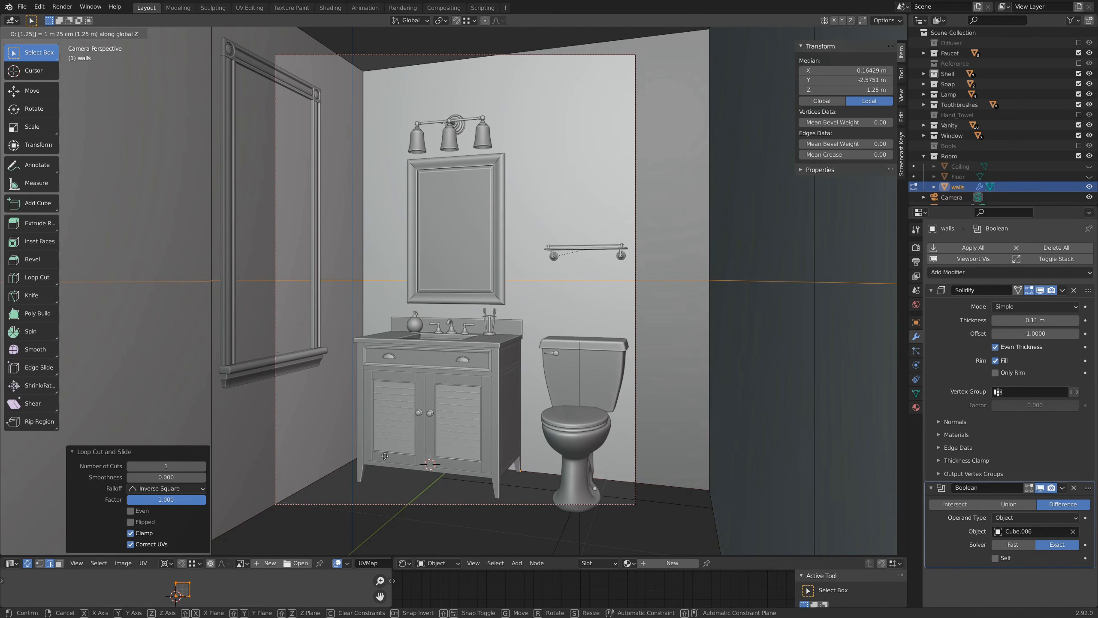
key("Return")
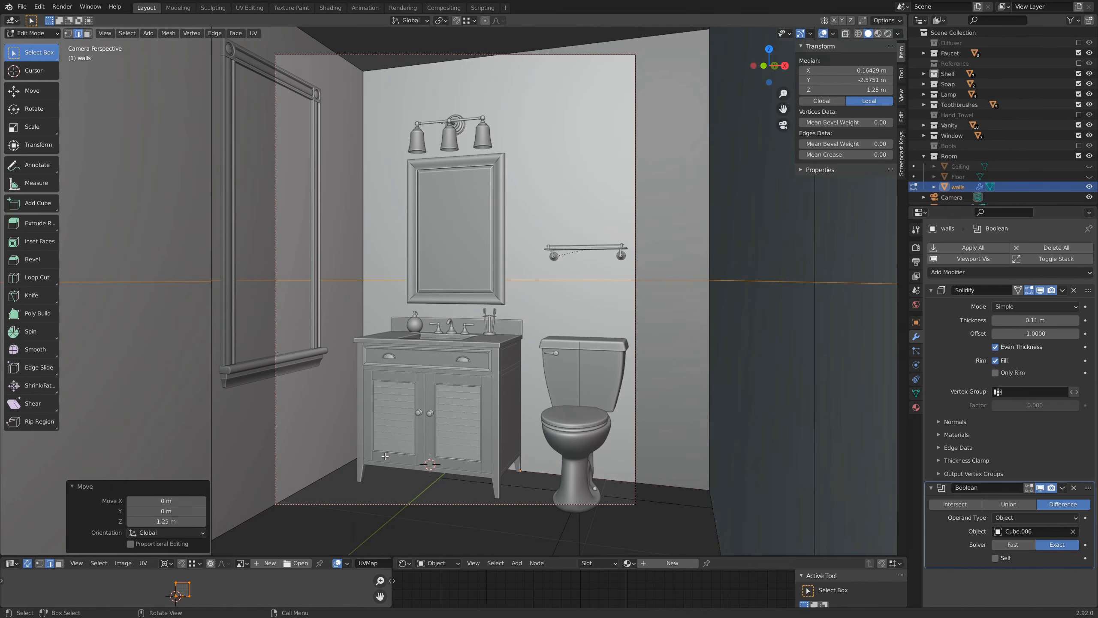
scroll(563, 246, "up", 4)
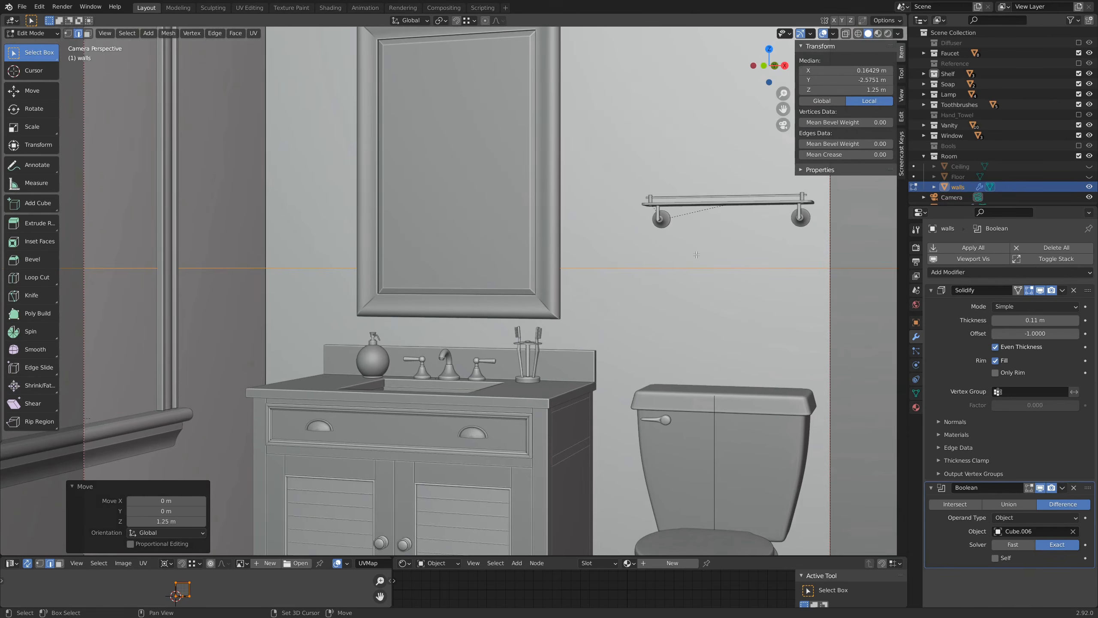
key("Tab")
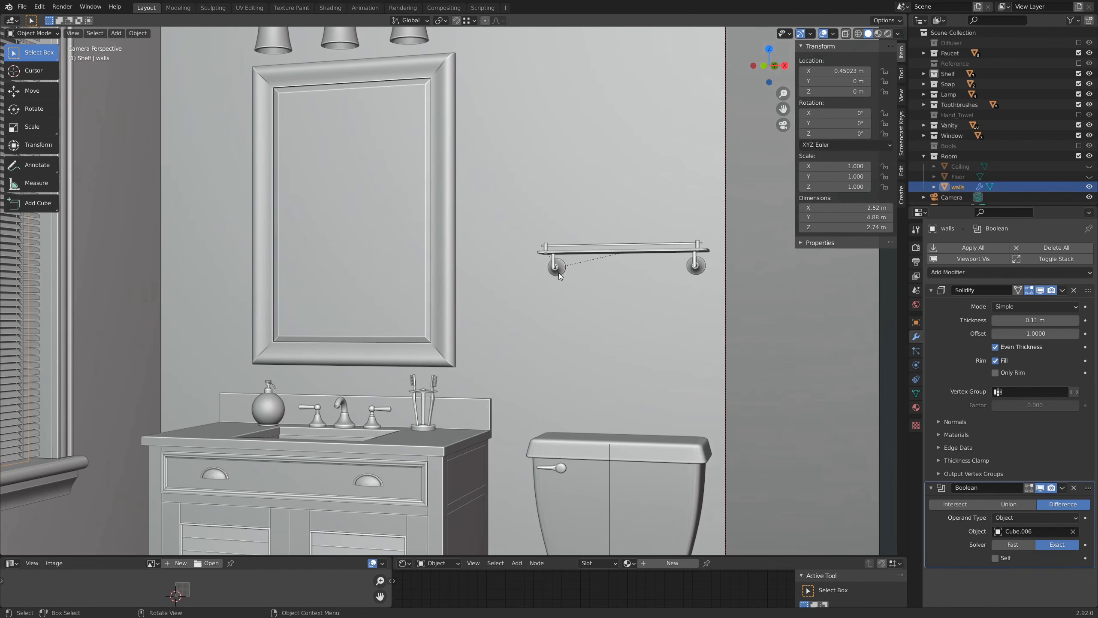
Lower the shelf support along Z in wireframe to about 1.287 m, just above the horizontal wall edge loop
left_click(558, 272)
key("z")
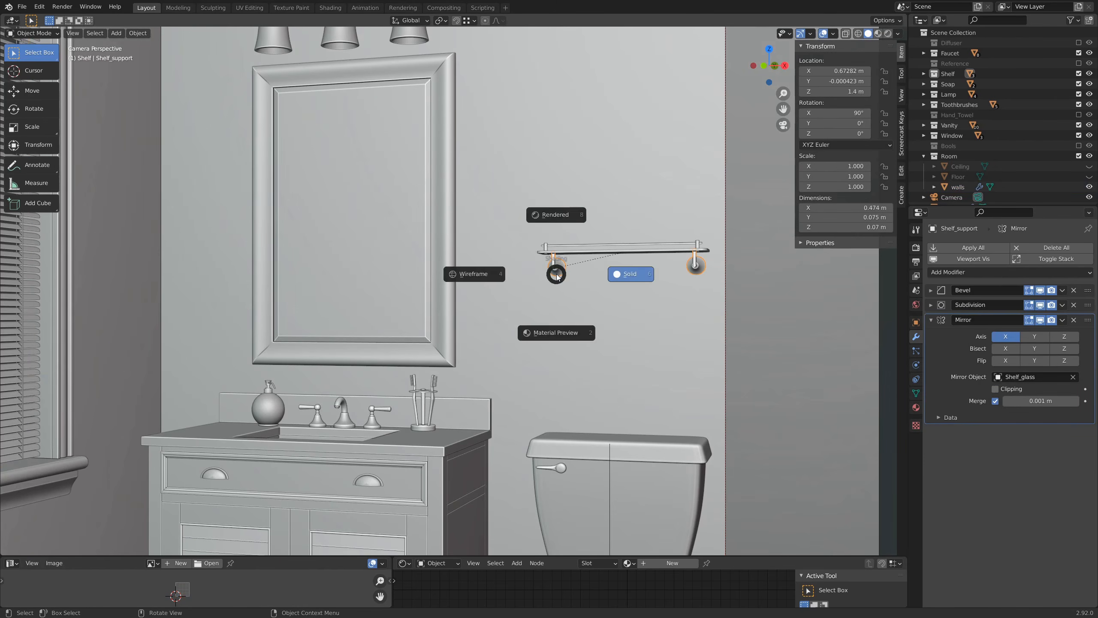
key("4")
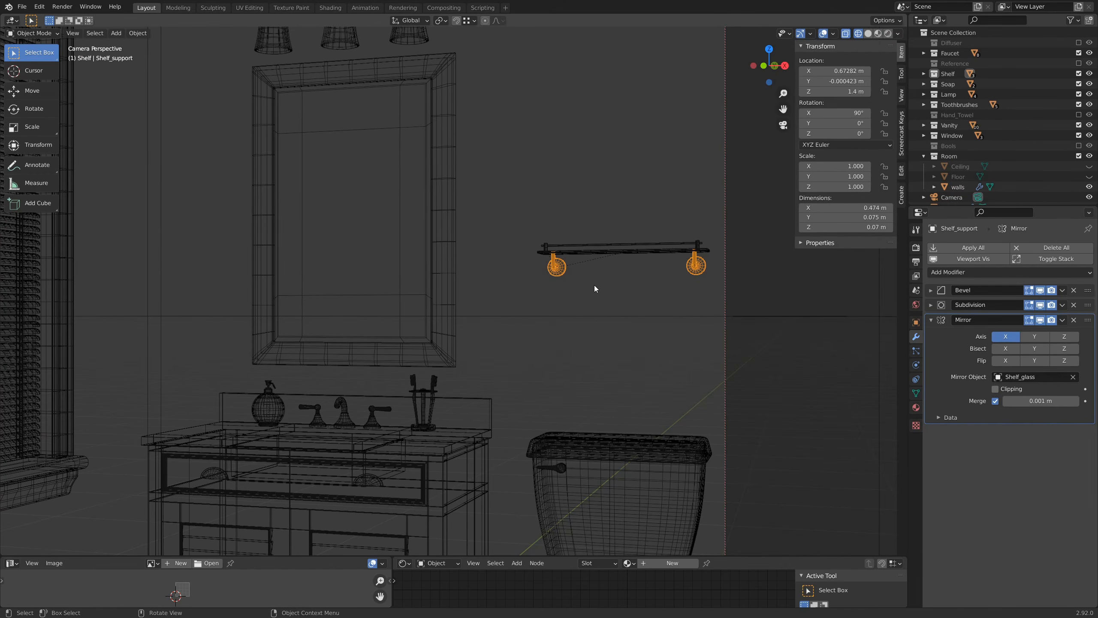
key("g")
key("z")
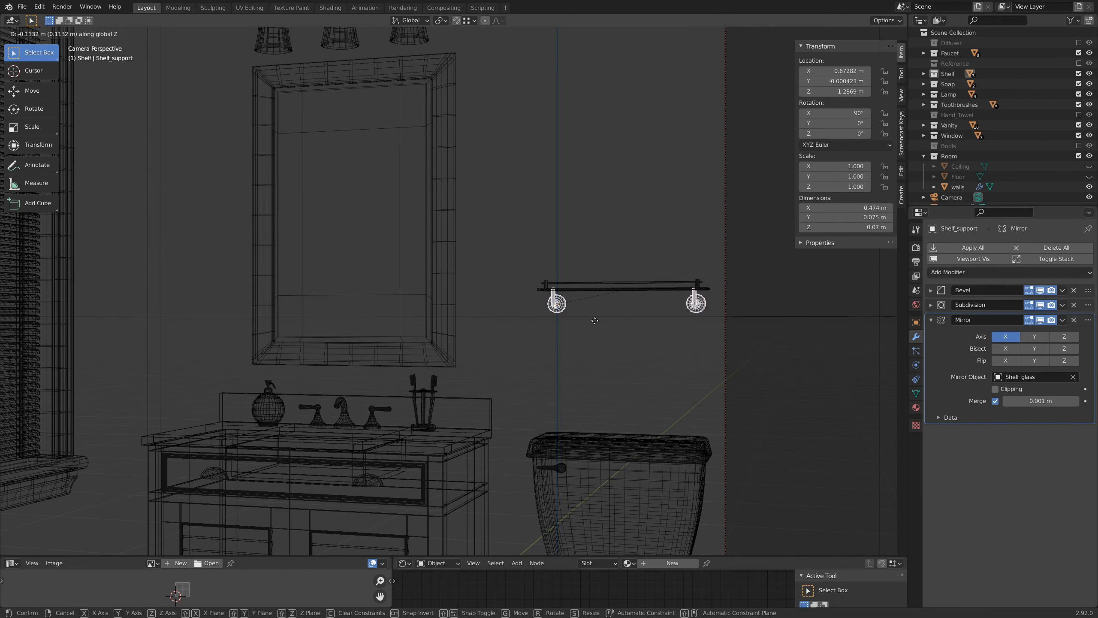
left_click(594, 320)
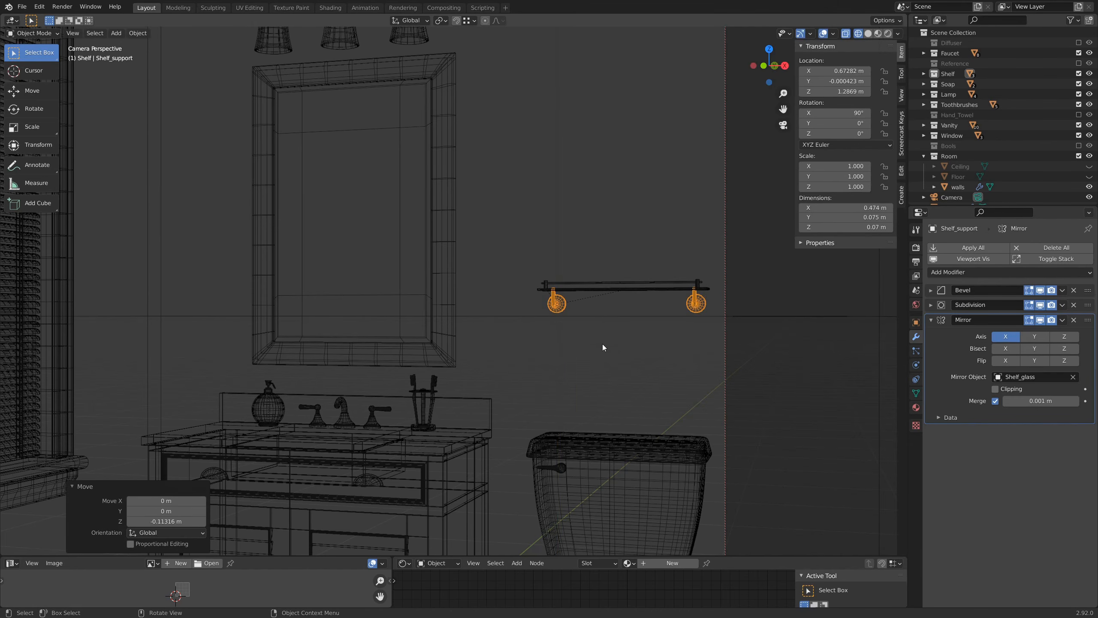
Select the ring of wall faces below the 1.25 m edge loop and separate the selection into its own object
left_click(604, 319)
scroll(610, 273, "down", 5)
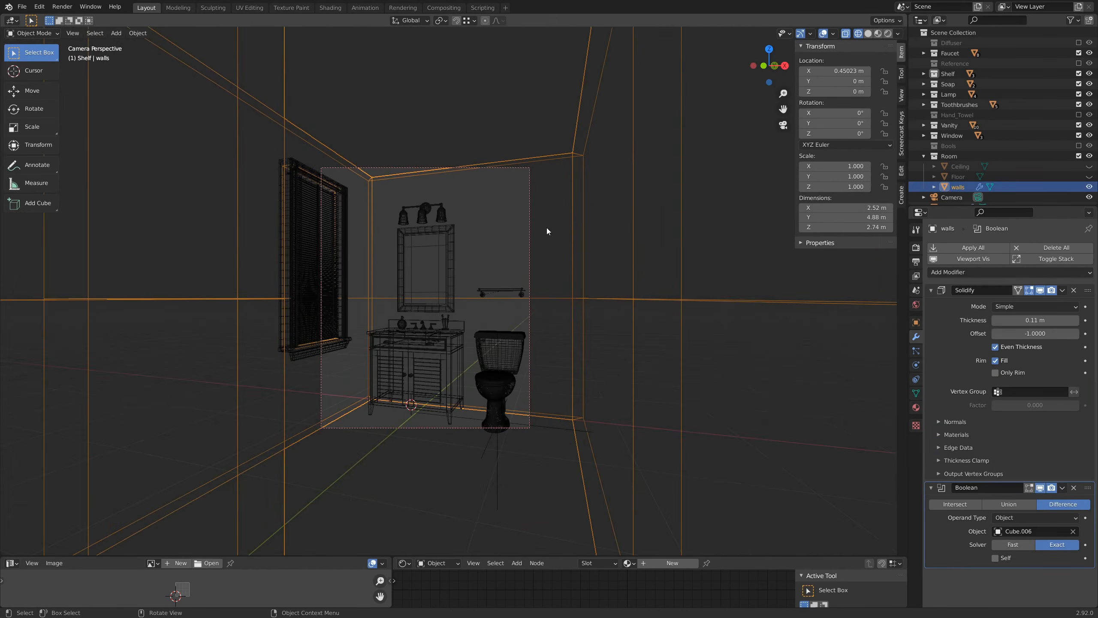
middle_click_drag(546, 228, 534, 256)
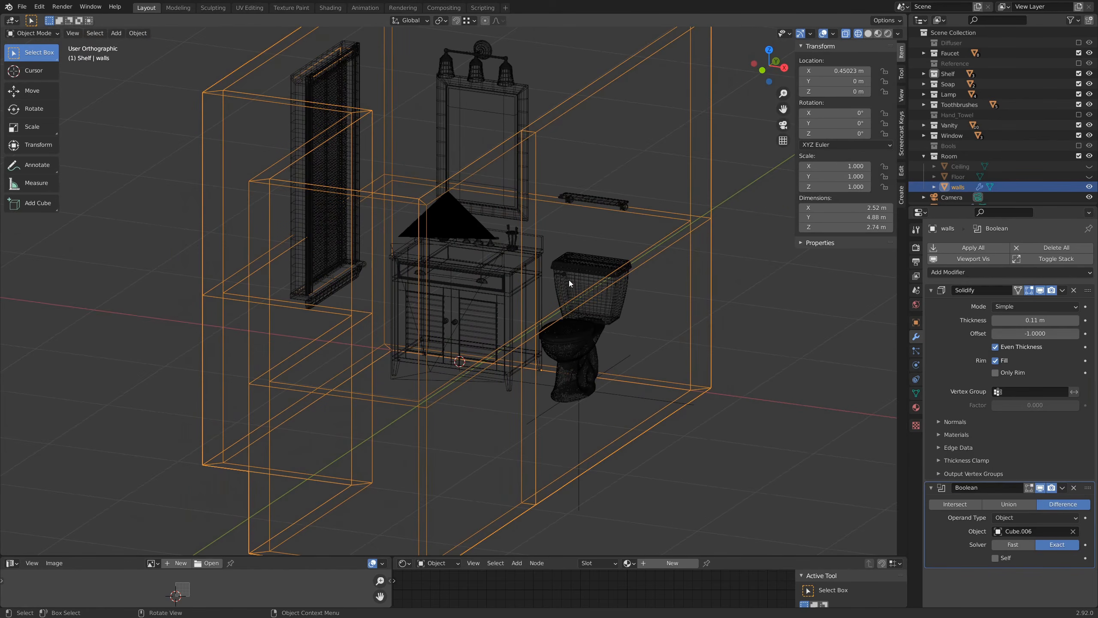
key("Tab")
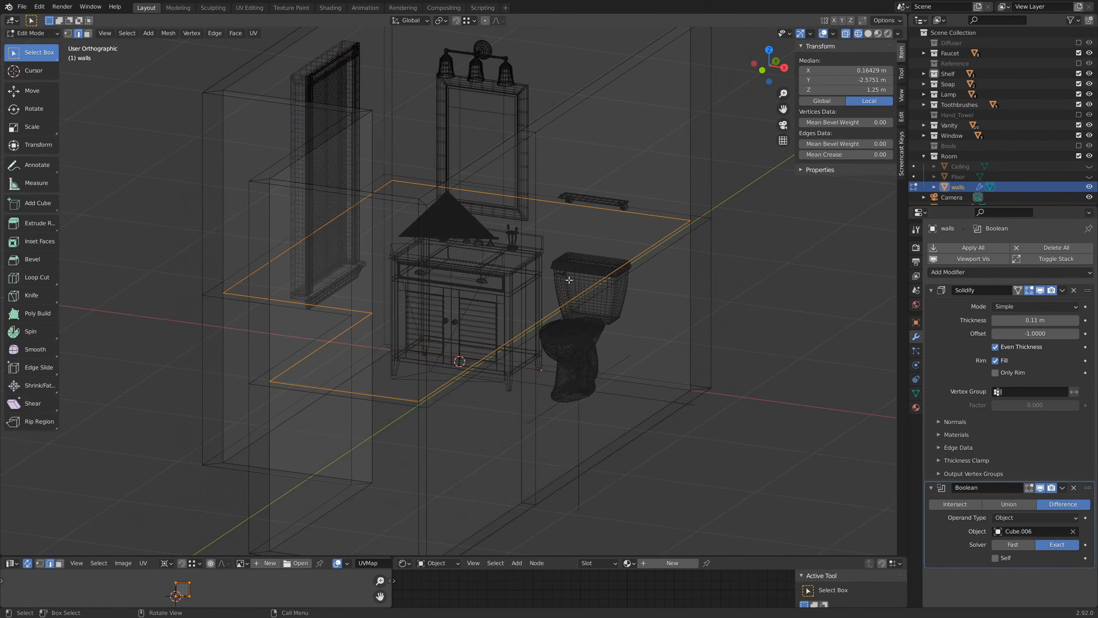
scroll(603, 276, "up", 4)
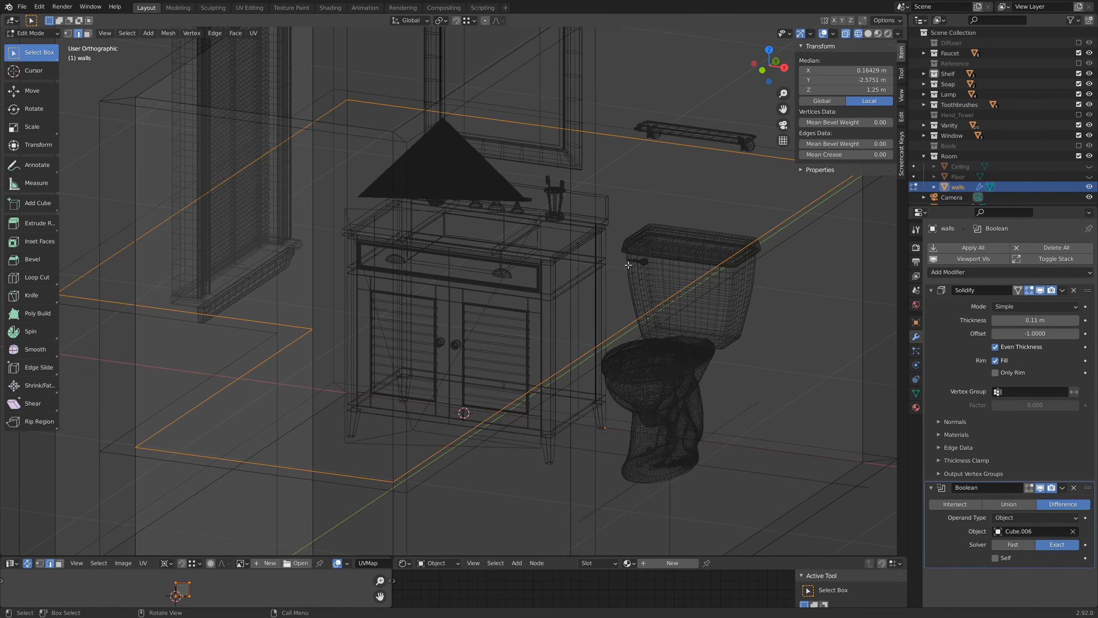
key("3")
key("a")
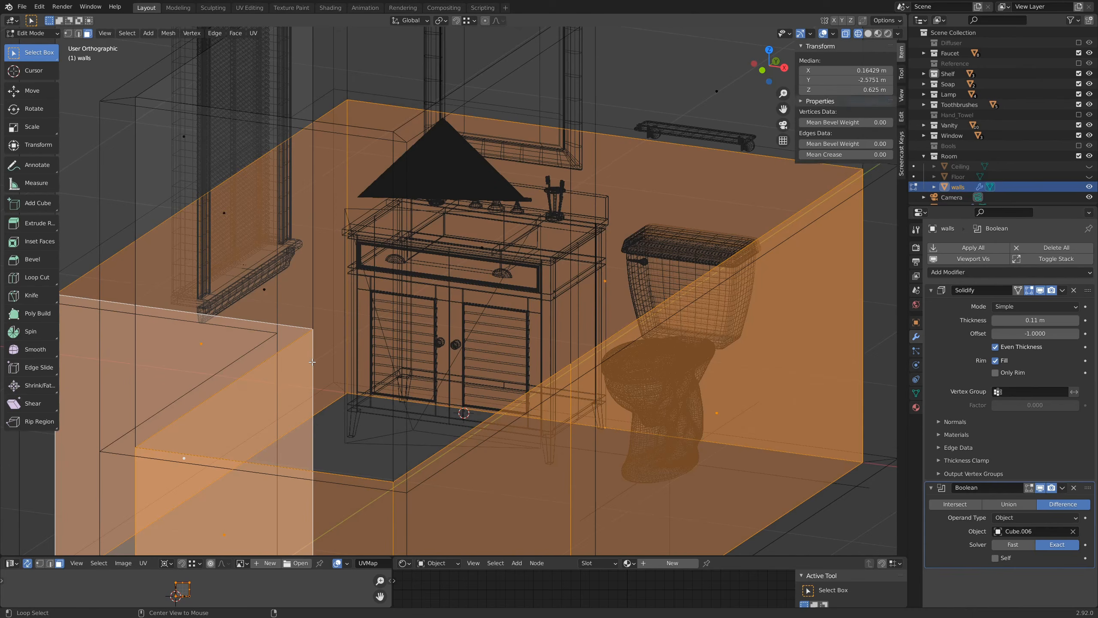
scroll(599, 268, "down", 3)
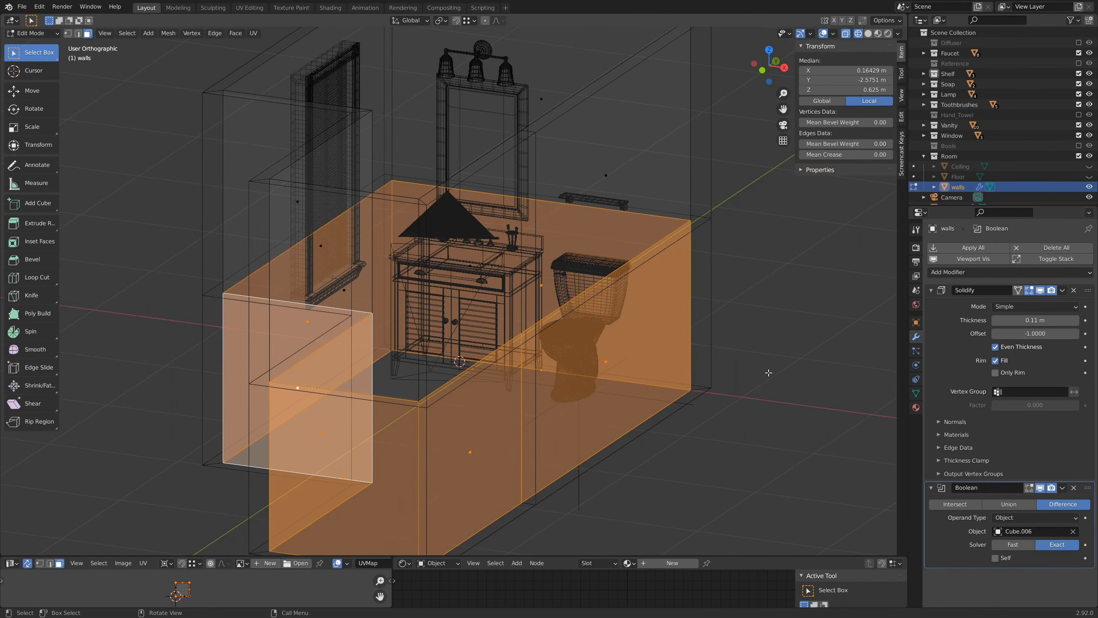
key("p")
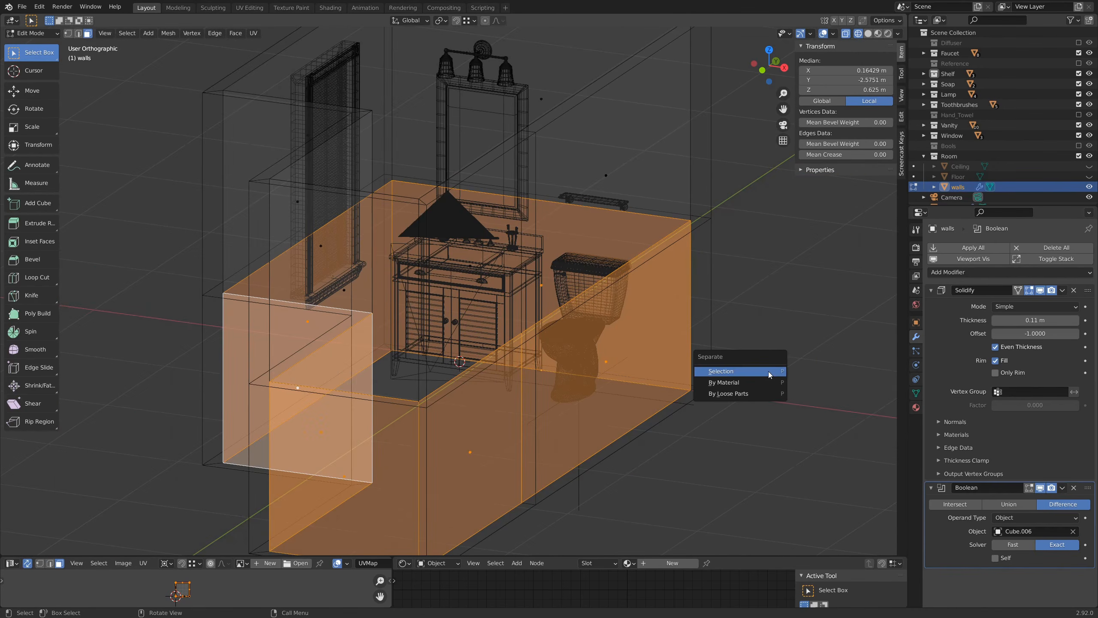
left_click(769, 371)
key("Tab")
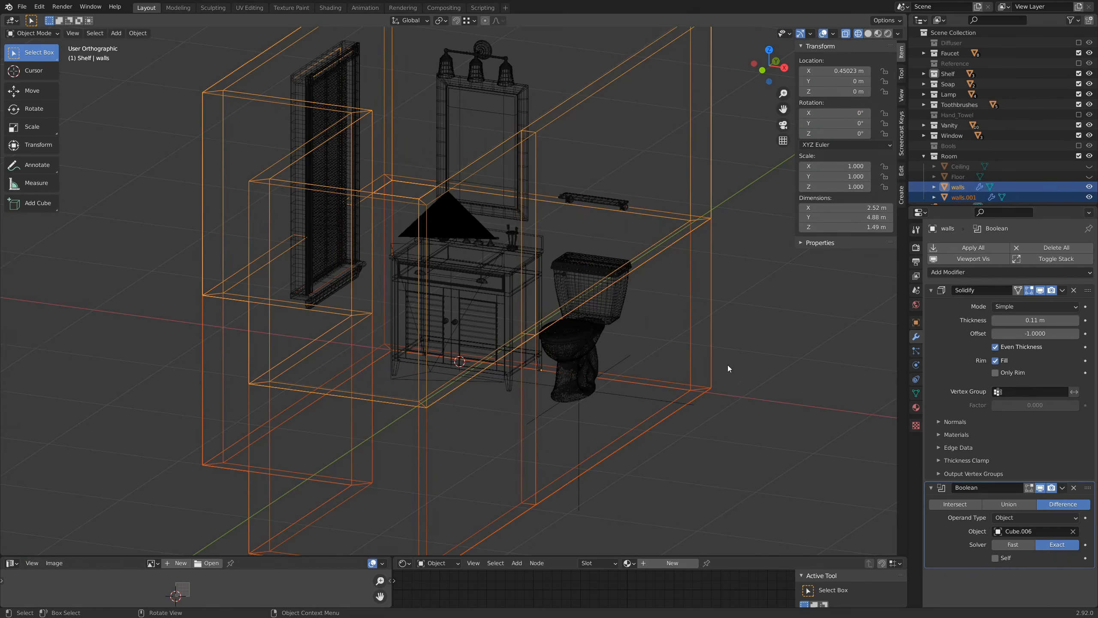
Rename the separated lower wall object as Tiles
left_click(707, 321)
key("F2")
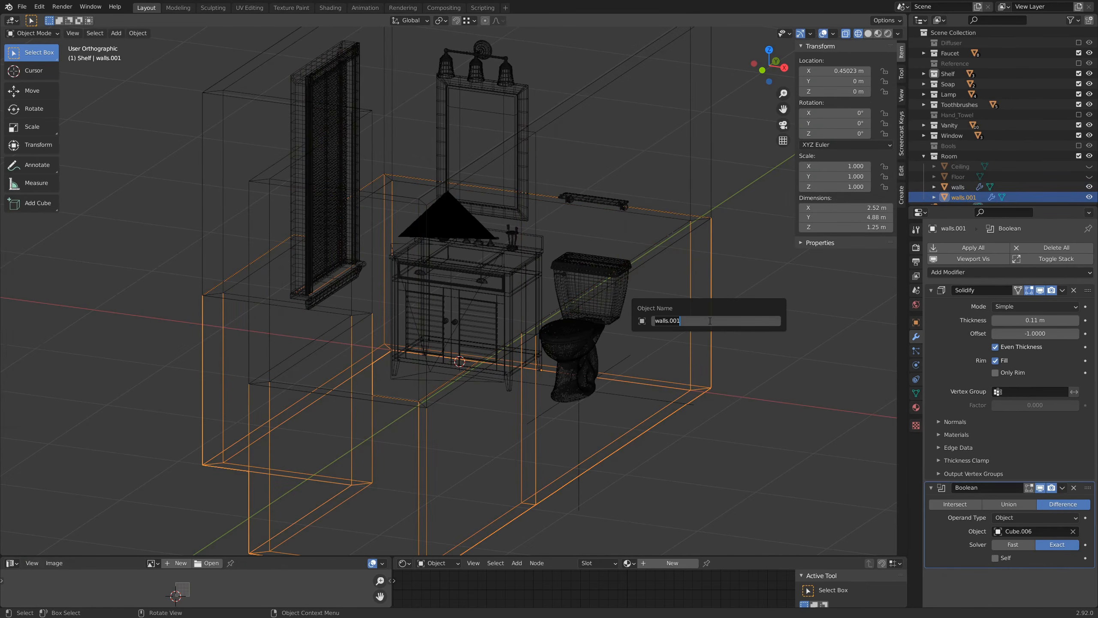
type("Tiles")
key("Return")
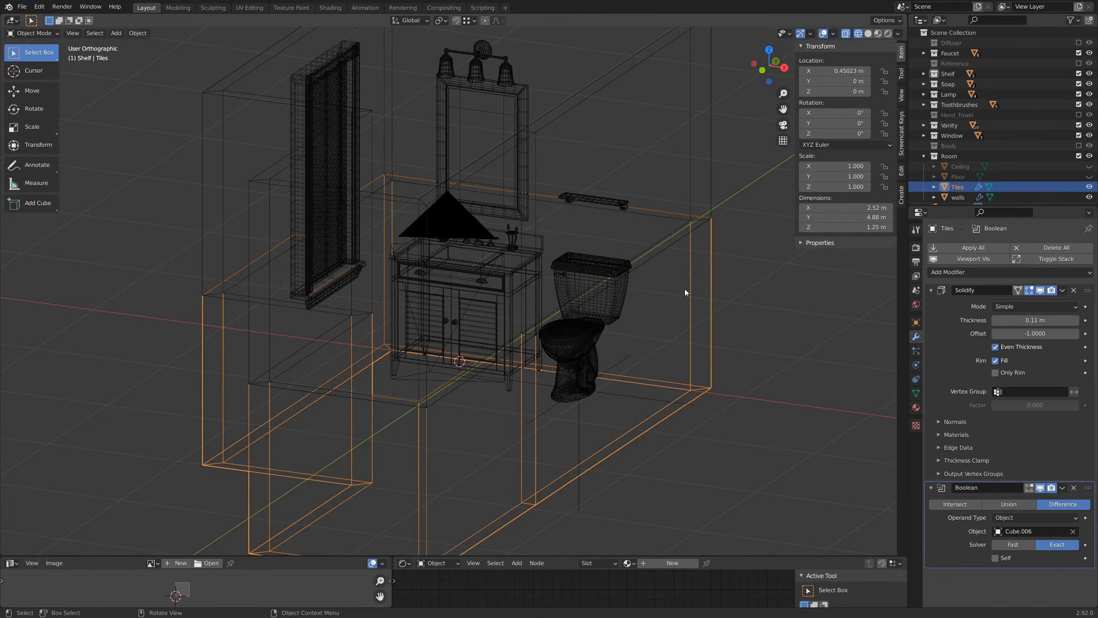
Shrink the entire Tiles mesh slightly into the room along its normals, to about 2.5 m by 4.87 m overall
key("Tab")
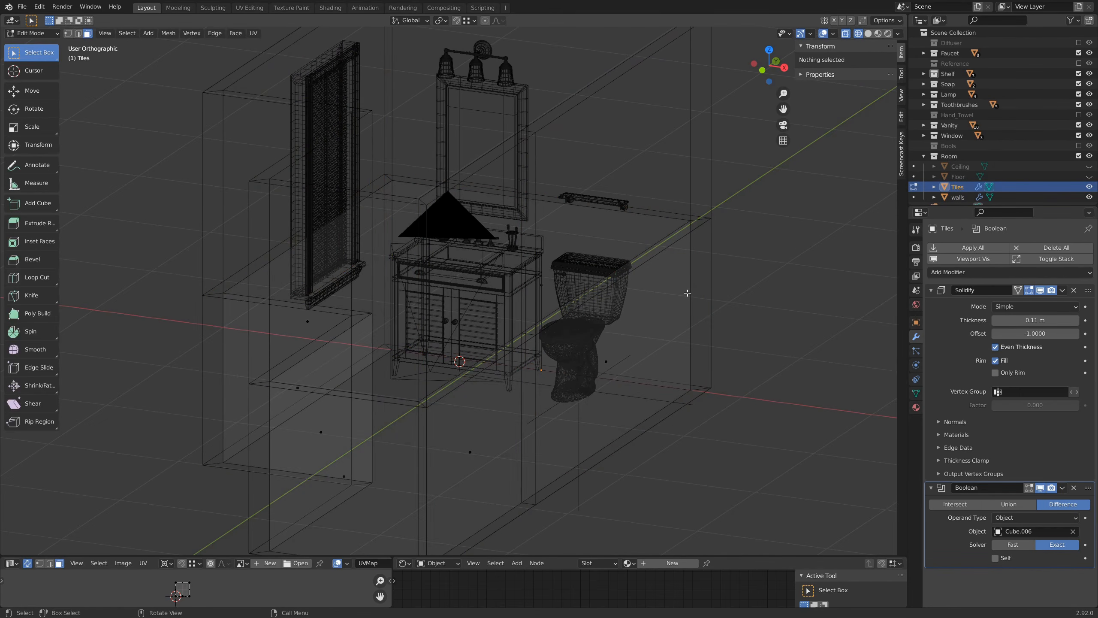
key("a")
scroll(685, 294, "up", 8)
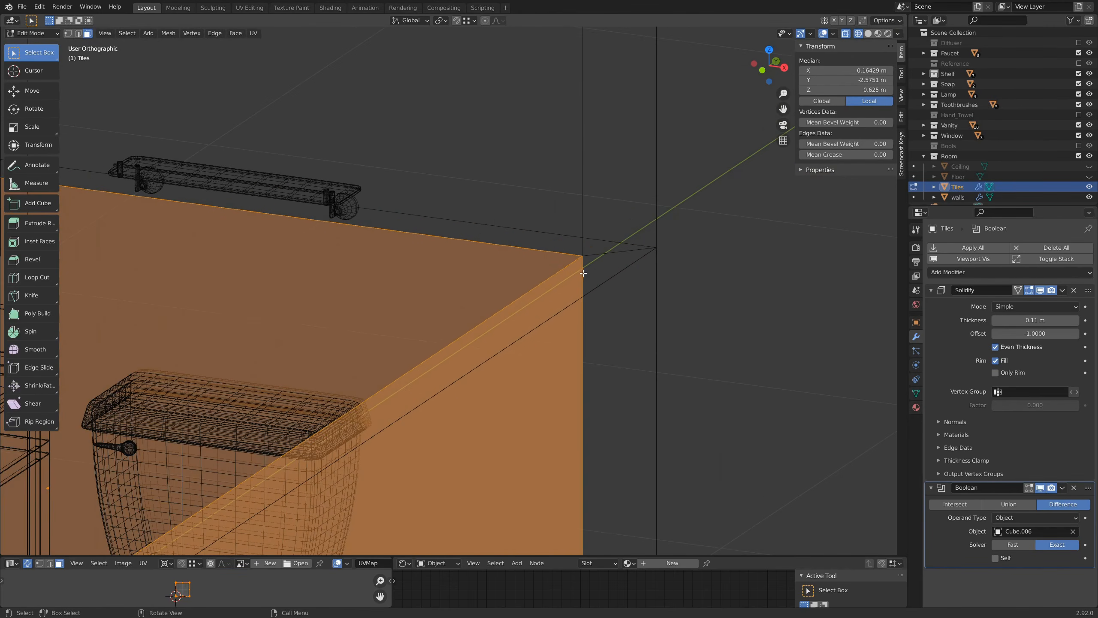
mouse_move(582, 275)
middle_mouse_down()
mouse_move(571, 297)
mouse_move(590, 263)
middle_mouse_up()
middle_click_drag(764, 115, 500, 314, "shift")
scroll(506, 317, "up", 4)
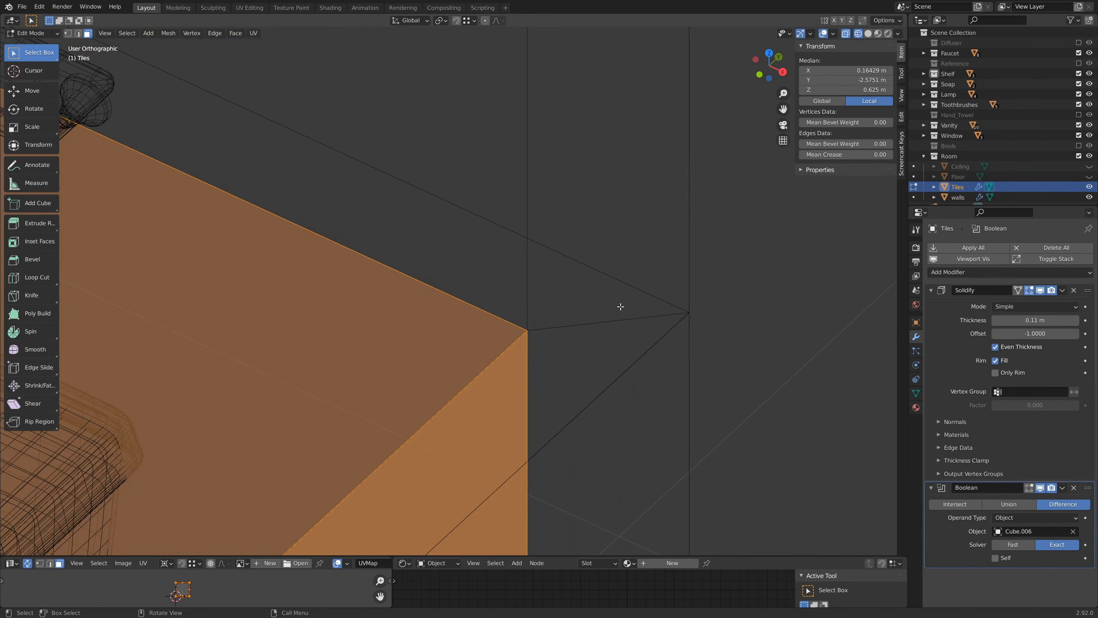
key("alt+s")
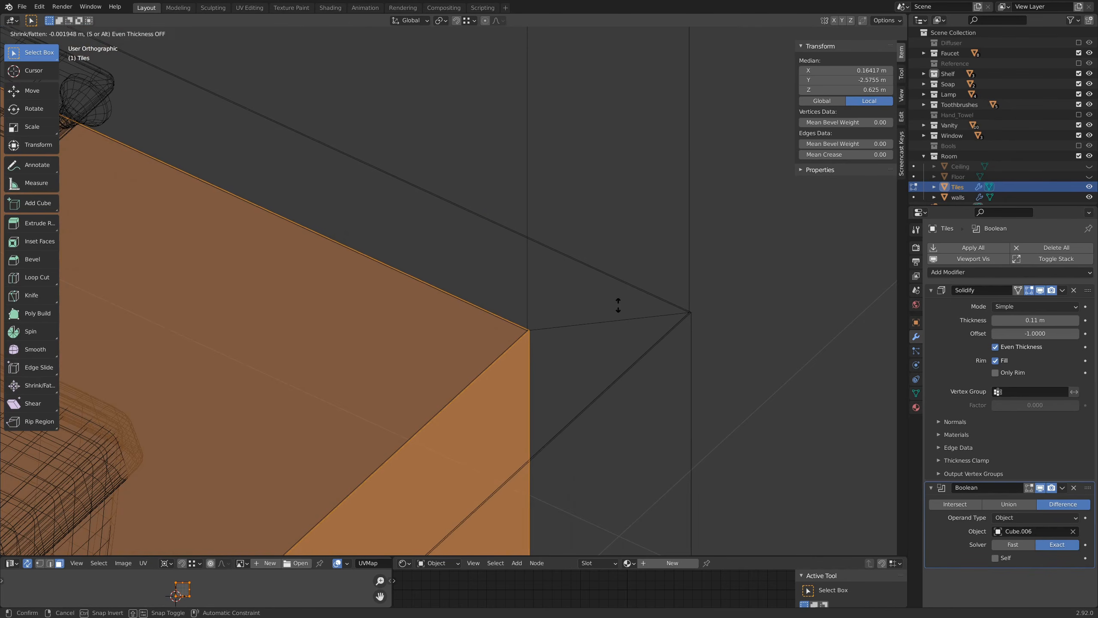
left_click(578, 237)
middle_click_drag(574, 267, 453, 238)
scroll(453, 238, "down", 4)
key("Tab")
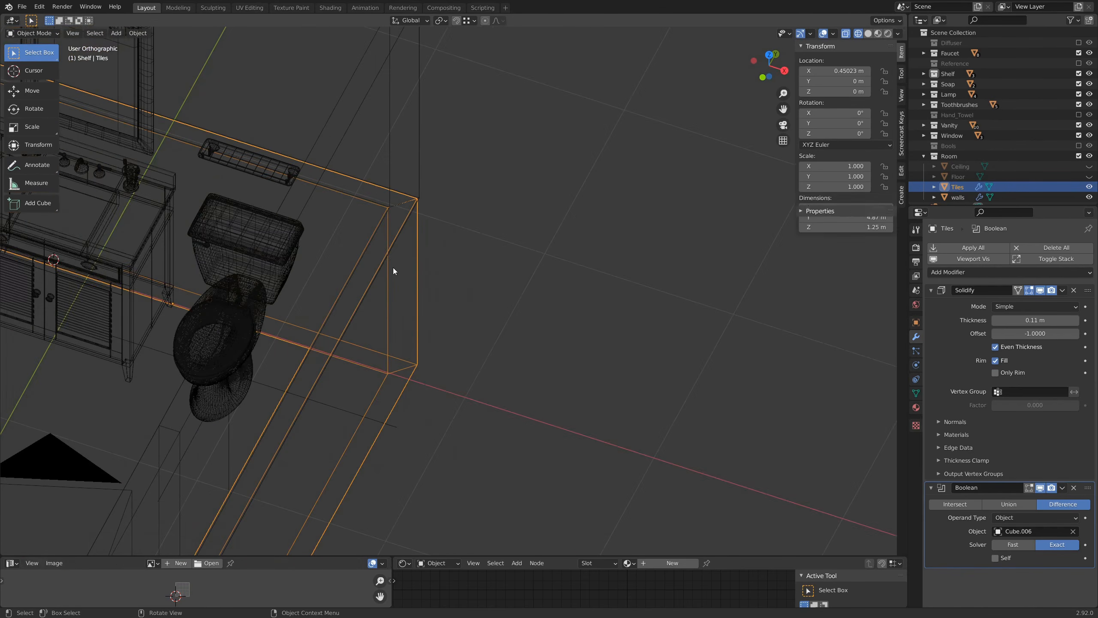
View the window and vanity area through the camera in solid shading and turn on the Screencast Keys display
middle_click_drag(372, 301, 451, 329)
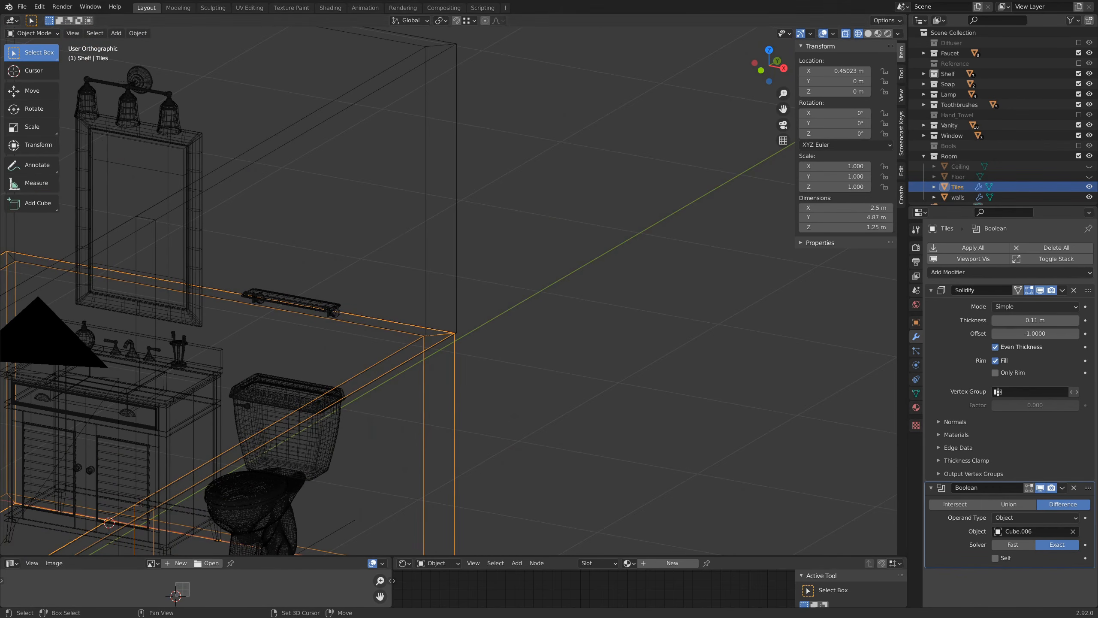
middle_click_drag(163, 354, 261, 409)
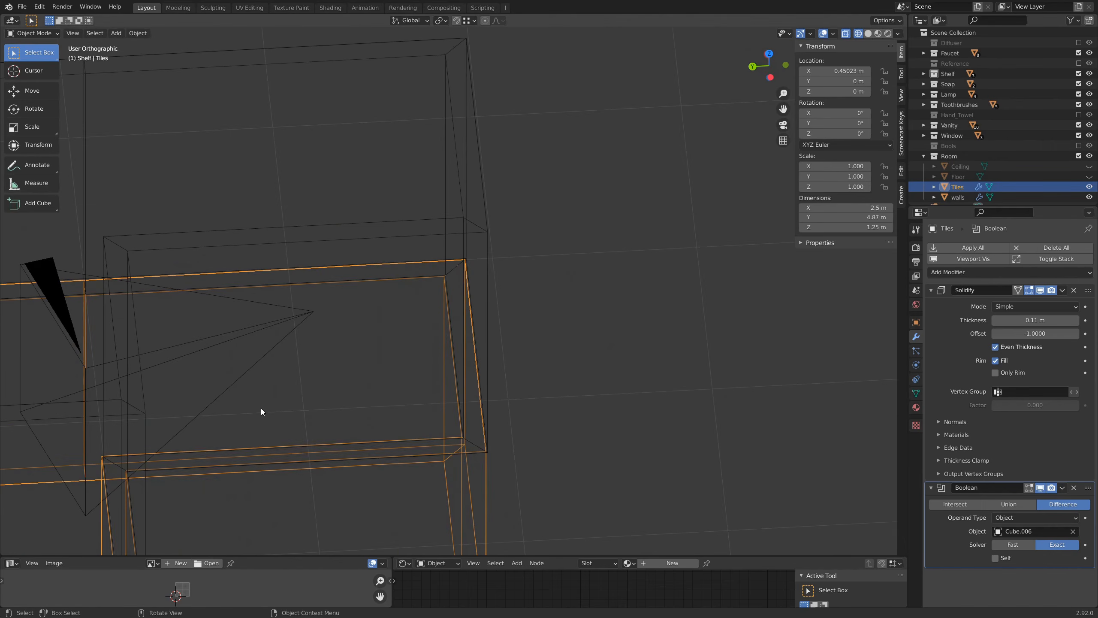
key("KP_0")
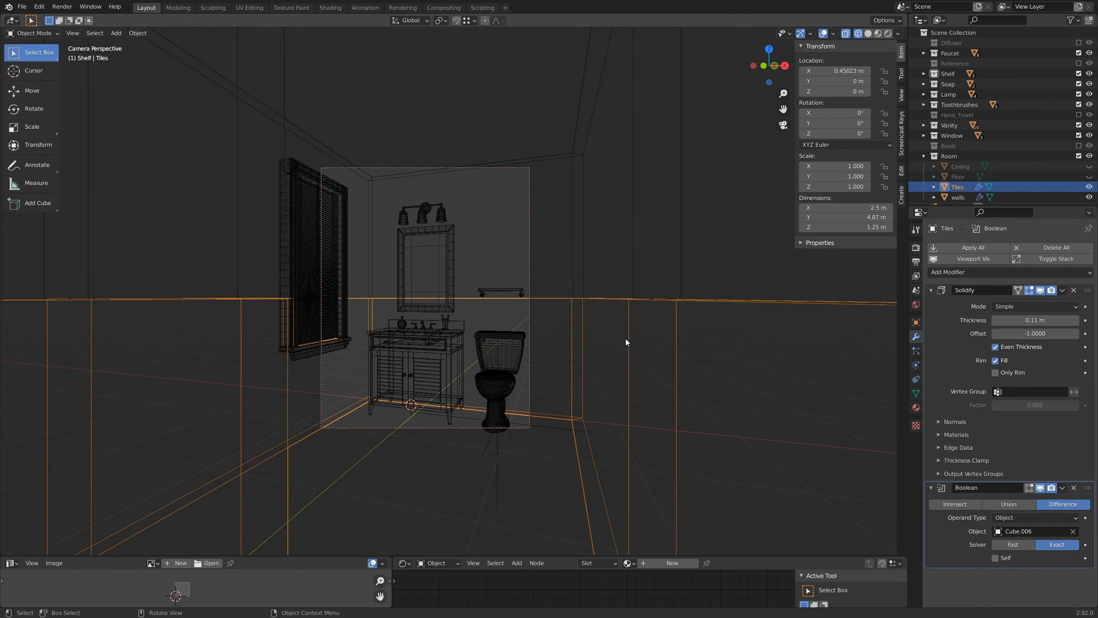
scroll(290, 322, "up", 6)
middle_click_drag(254, 328, 519, 310, "shift")
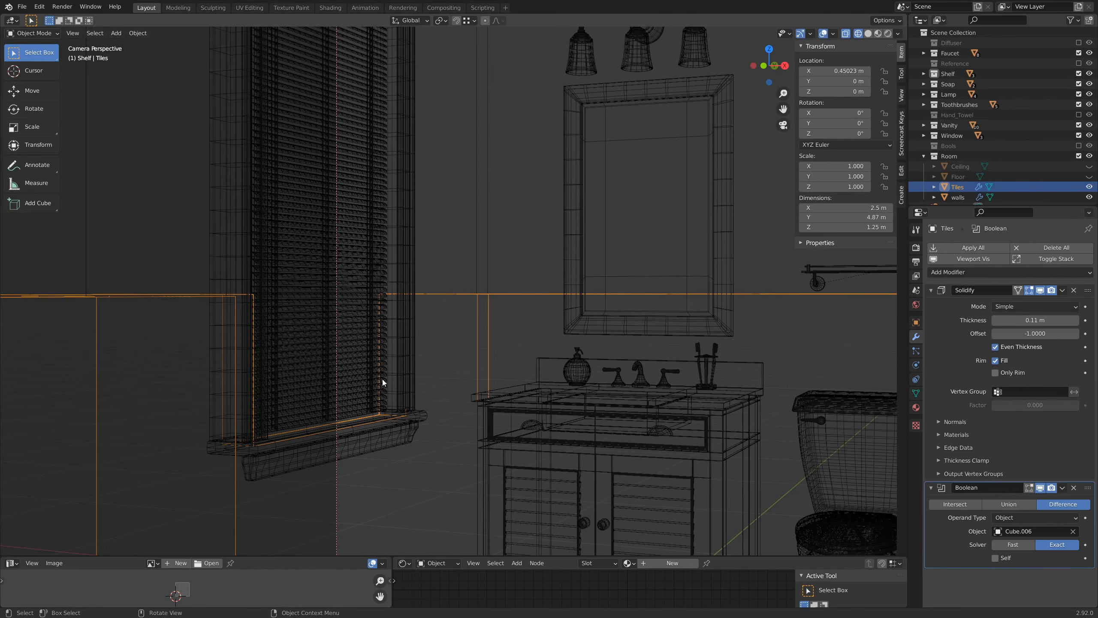
key("shift+z")
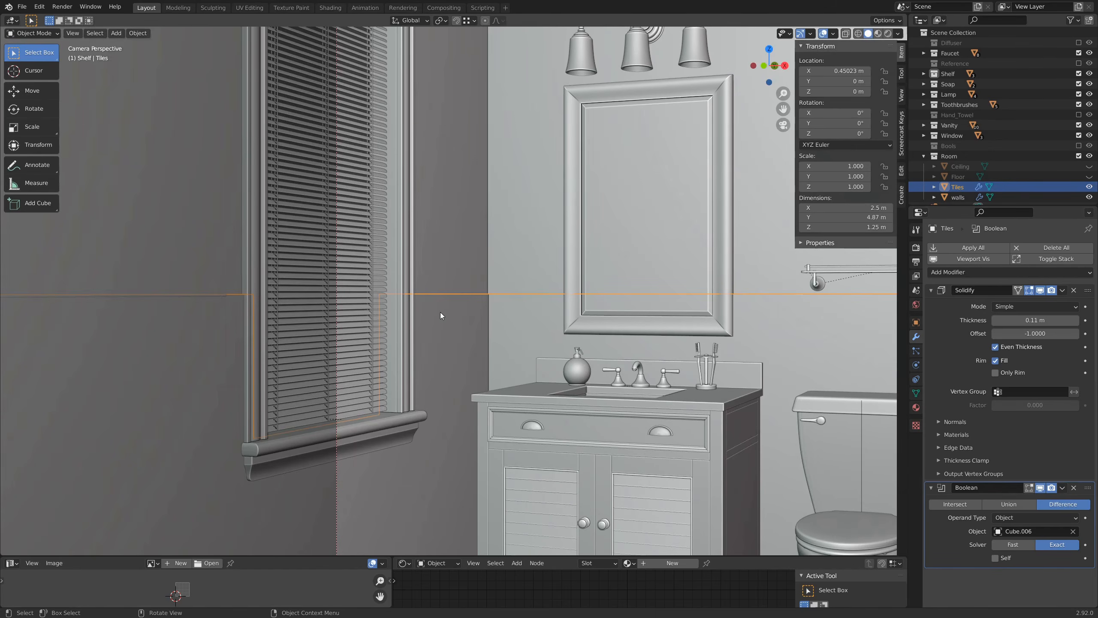
left_click(902, 147)
left_click(809, 46)
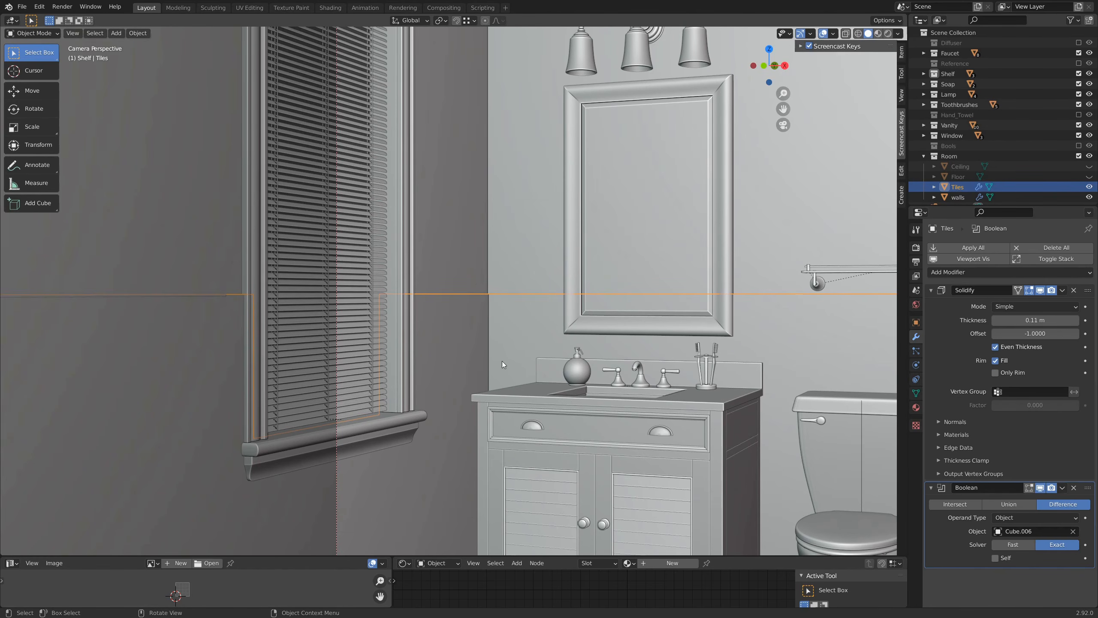
Apply the Solidify modifier on the Tiles object
scroll(502, 363, "up", 2)
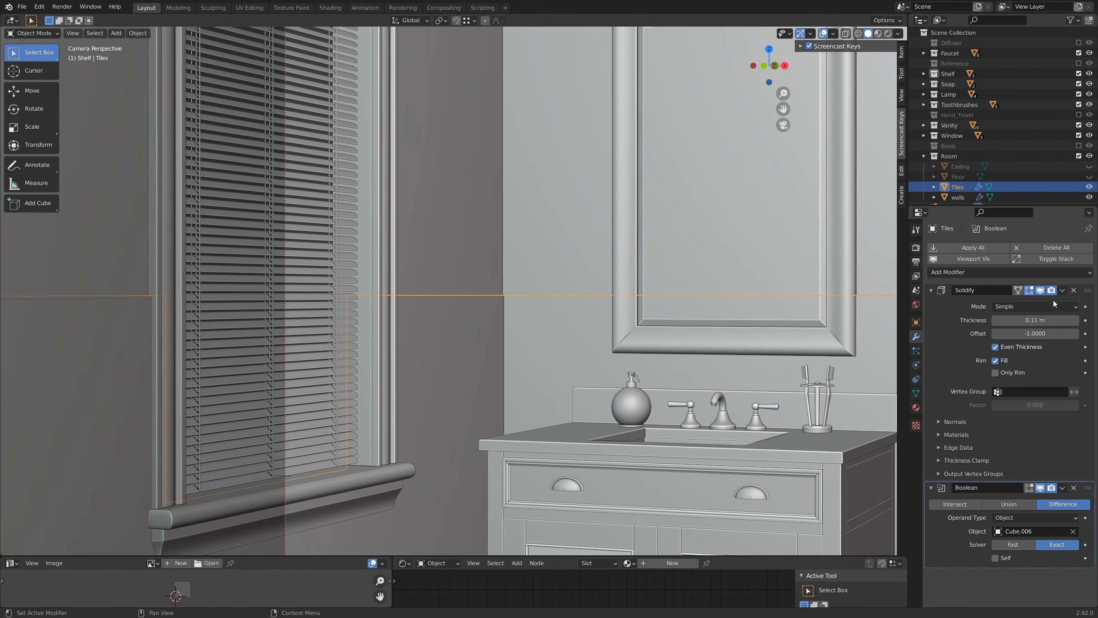
left_click(1063, 291)
left_click(1017, 306)
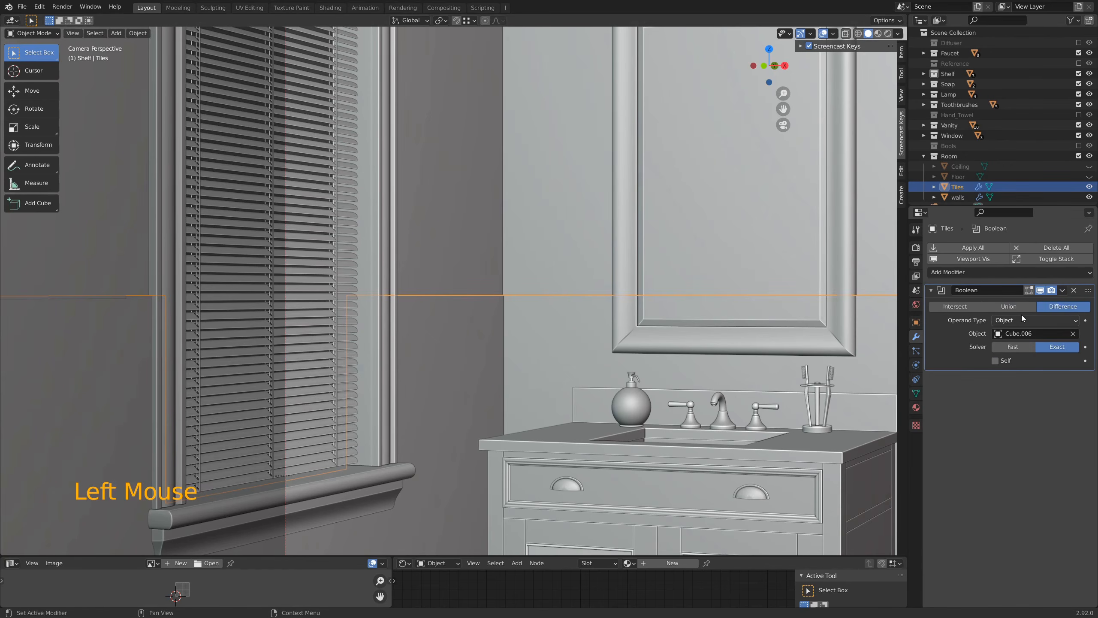
scroll(481, 309, "up", 1)
scroll(481, 312, "up", 4)
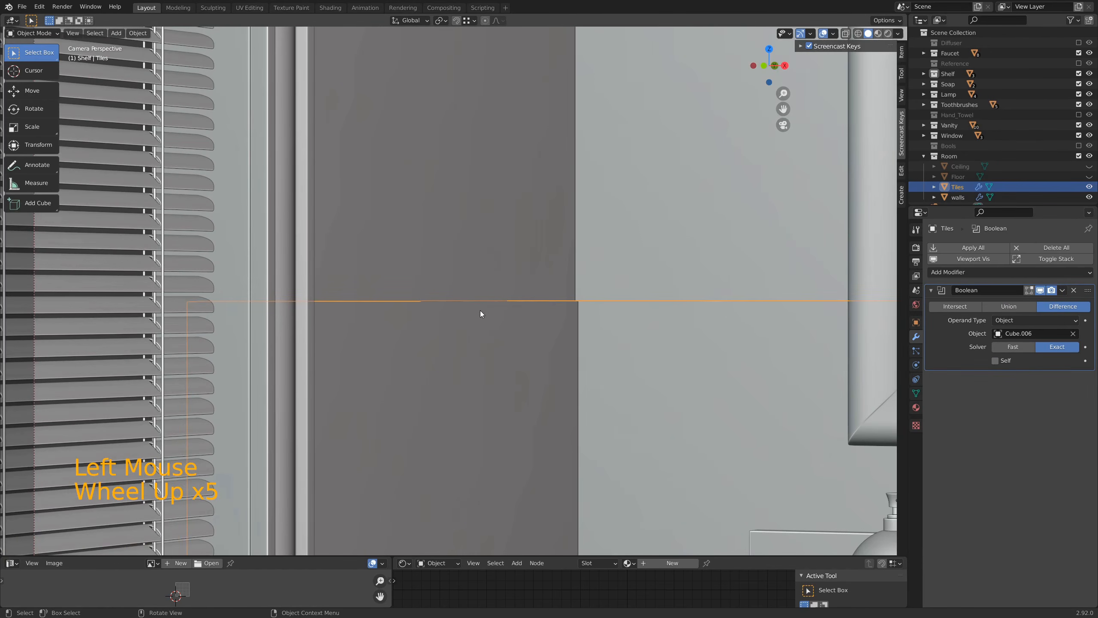
middle_click_drag(481, 314, 466, 363)
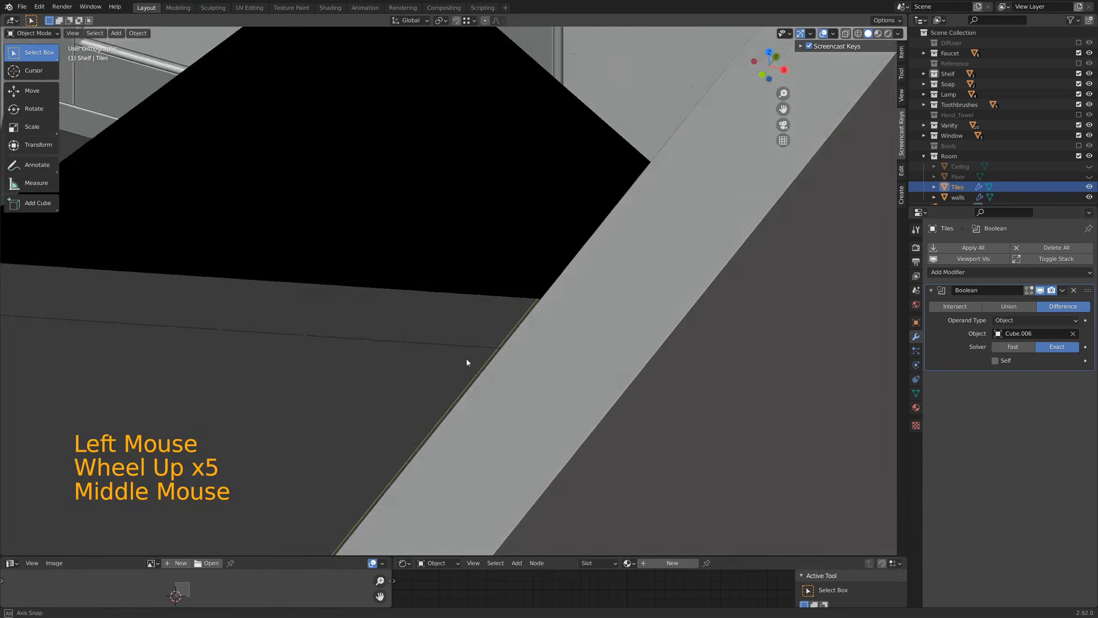
scroll(463, 358, "down", 9)
middle_click_drag(452, 315, 520, 341, "shift")
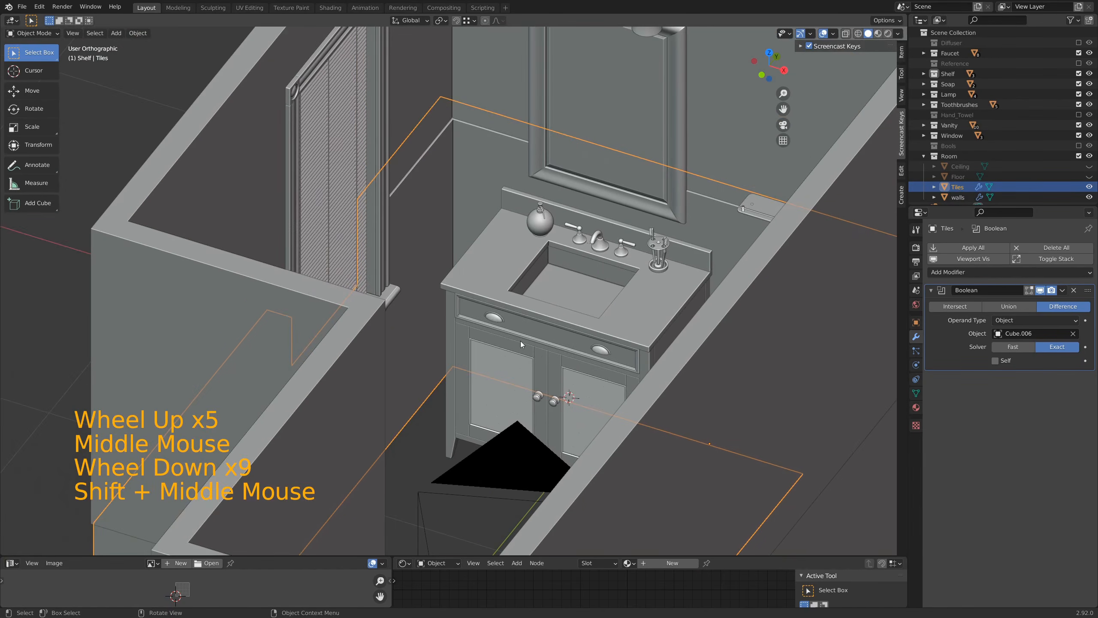
Bevel the room-facing top edge loop of the Tiles mesh with 4 segments and a width of about 0.0063 m
scroll(491, 245, "up", 4)
middle_click_drag(491, 244, 518, 362, "shift")
scroll(575, 313, "up", 4)
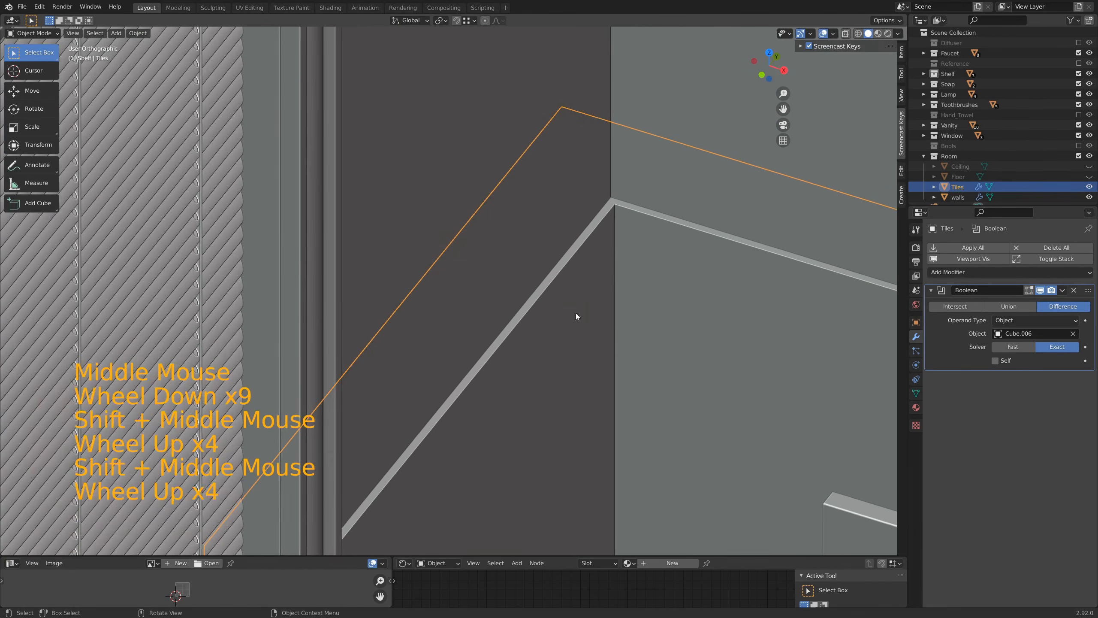
middle_click_drag(575, 313, 539, 367, "shift")
key("Tab")
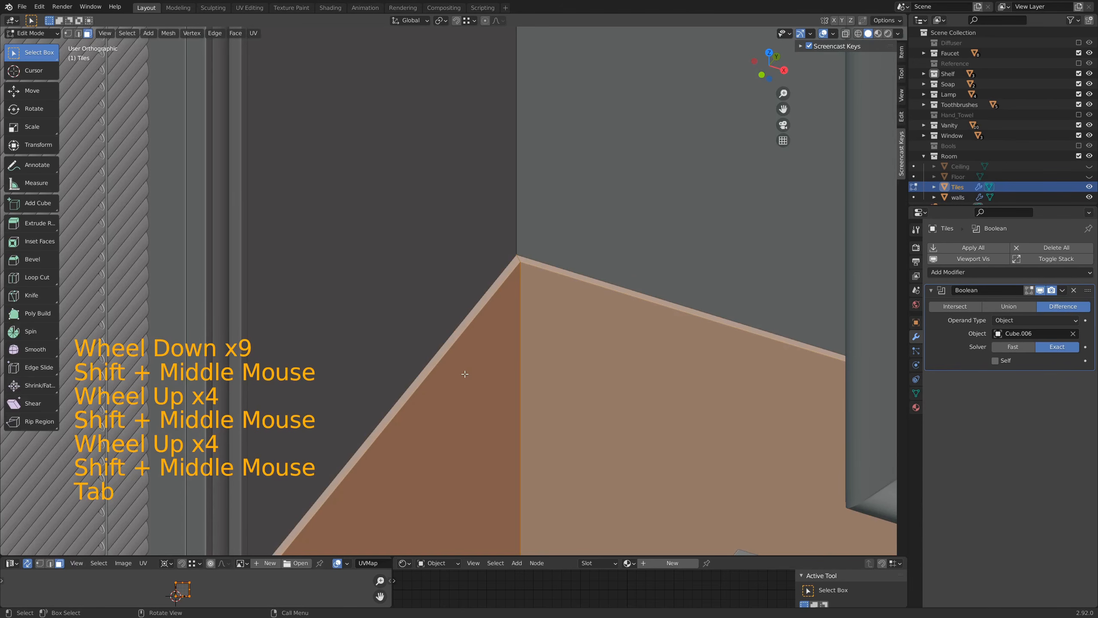
key("2")
left_click(458, 338, "alt")
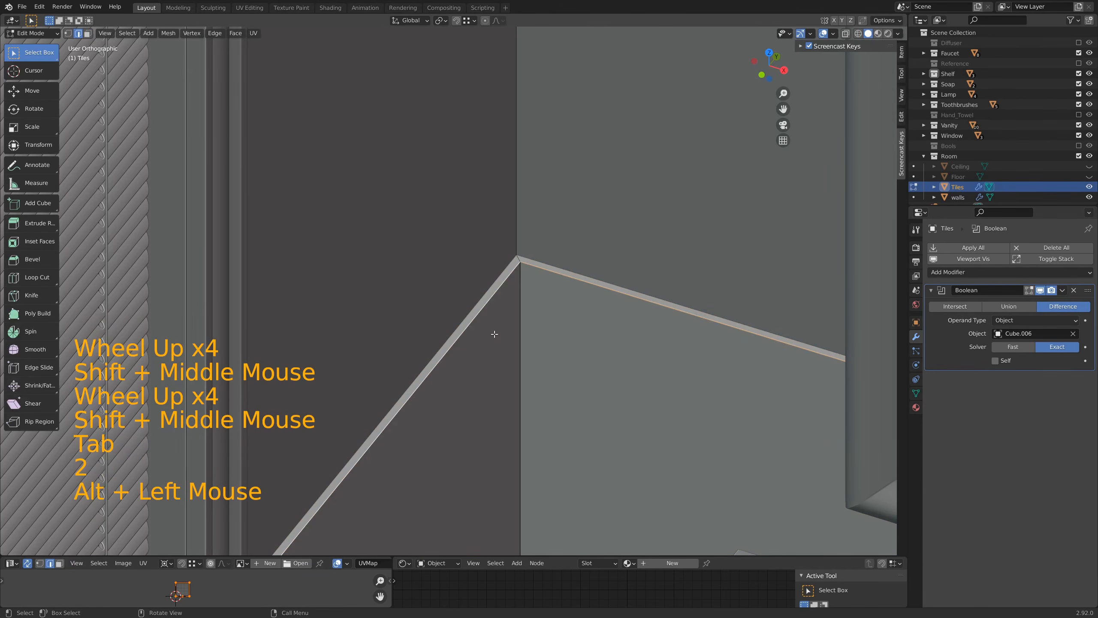
scroll(492, 340, "down", 9)
scroll(492, 346, "down", 2)
middle_click_drag(492, 346, 507, 327)
scroll(380, 122, "up", 7)
scroll(465, 367, "up", 6)
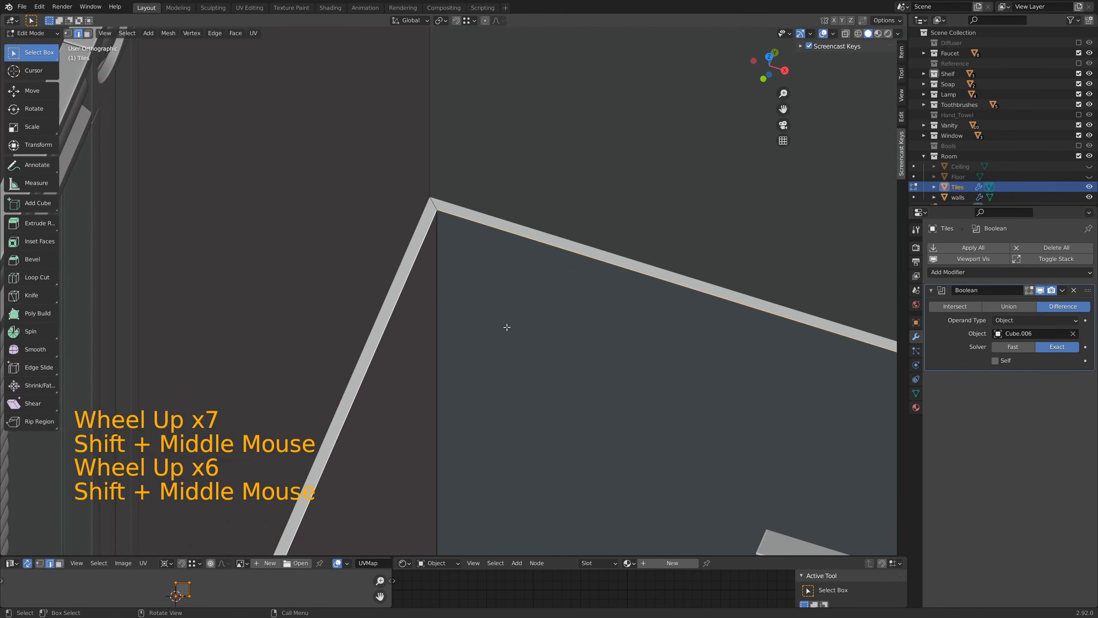
key("ctrl+b")
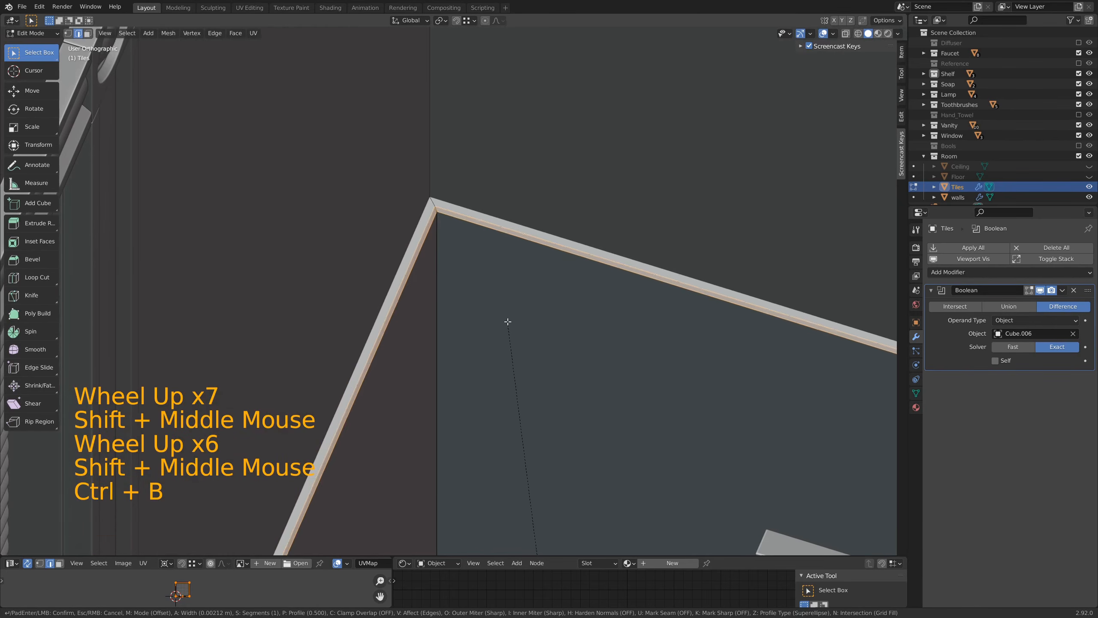
scroll(507, 315, "up", 1)
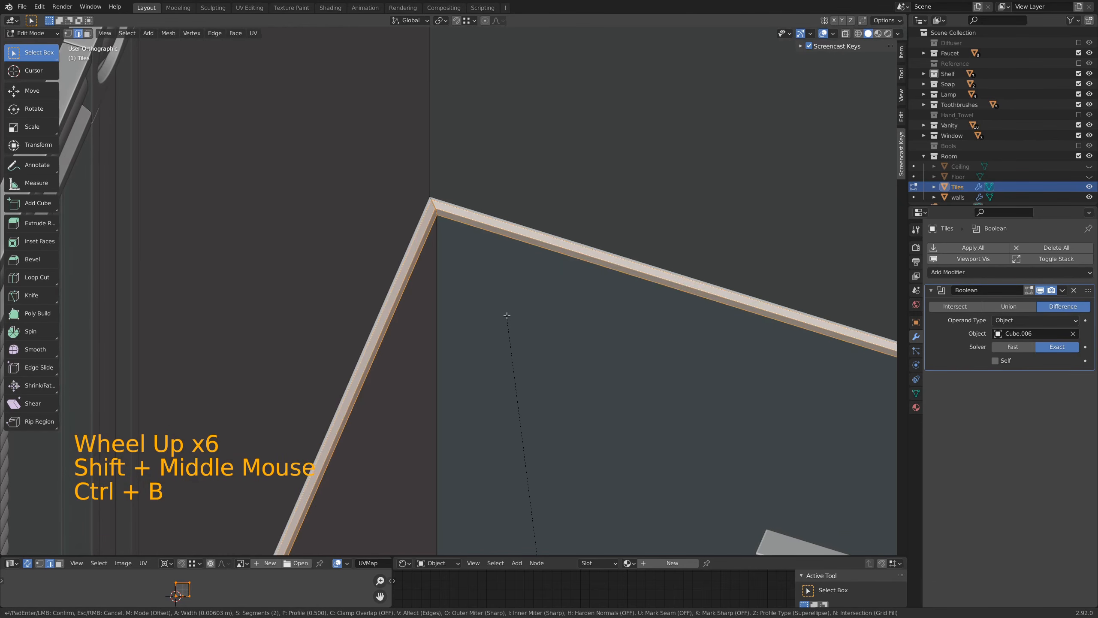
scroll(506, 316, "up", 2)
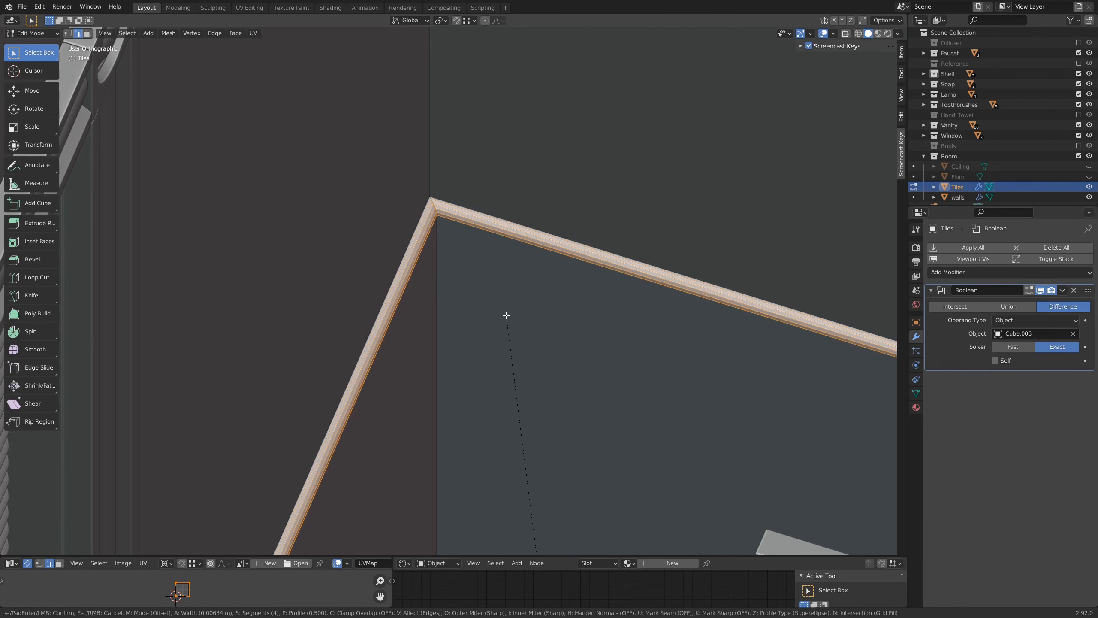
left_click(506, 315)
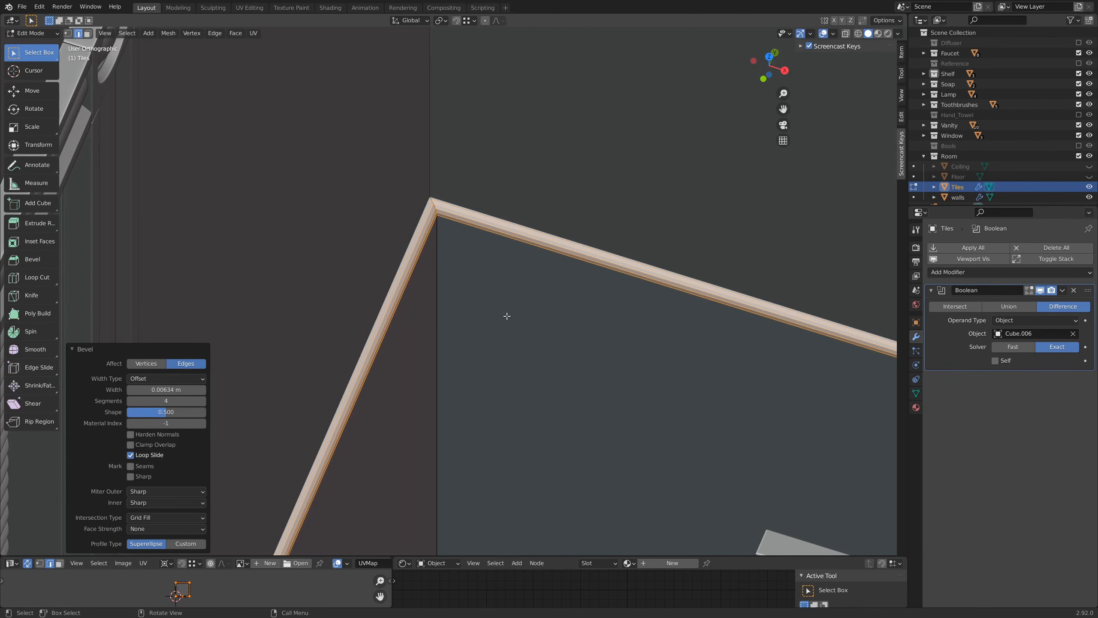
scroll(506, 316, "down", 6)
middle_click_drag(505, 319, 485, 314)
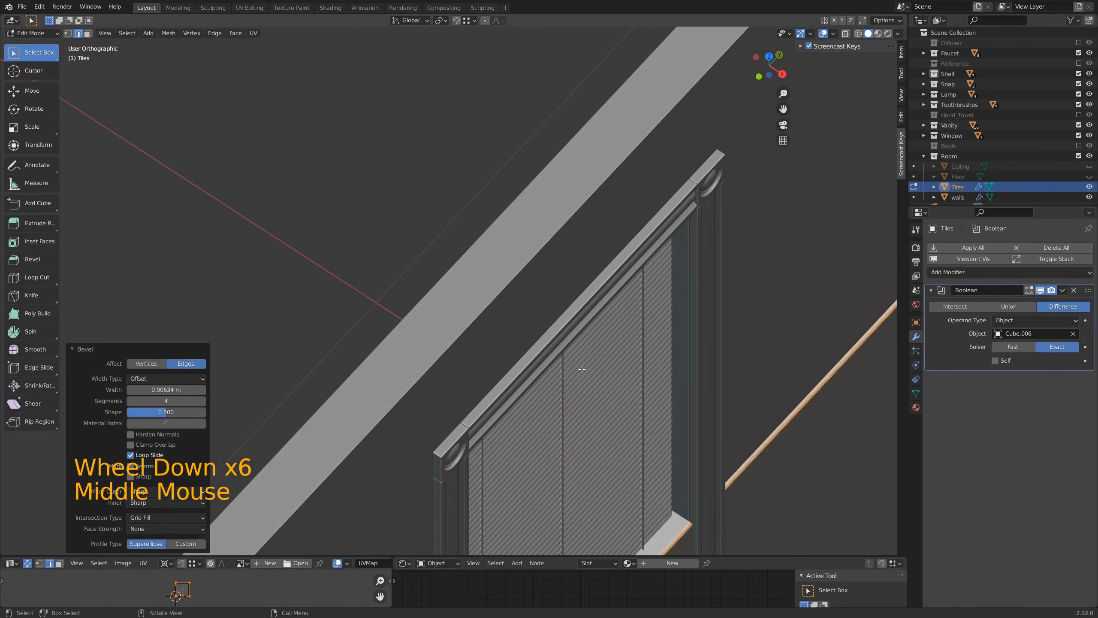
key("Tab")
Examine the bevelled top edge of the tiles around the window, the wall corner and behind the vanity
middle_click_drag(689, 428, 269, 356, "shift")
scroll(269, 356, "down", 4)
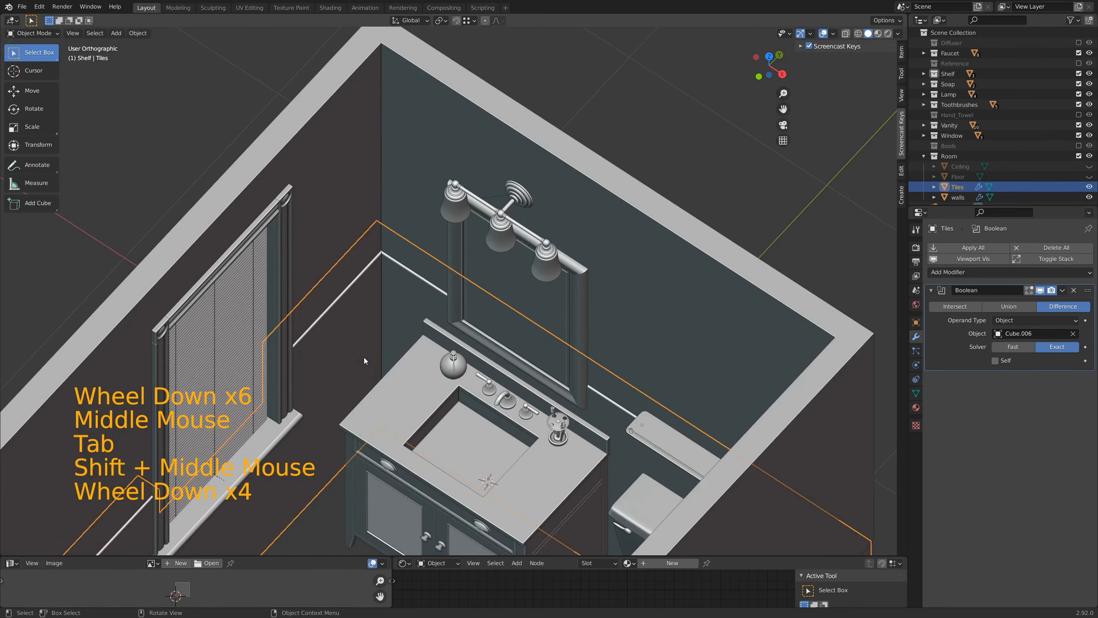
middle_click_drag(364, 357, 423, 374)
scroll(497, 413, "up", 4)
middle_click_drag(498, 413, 447, 301, "shift")
scroll(493, 276, "down", 5)
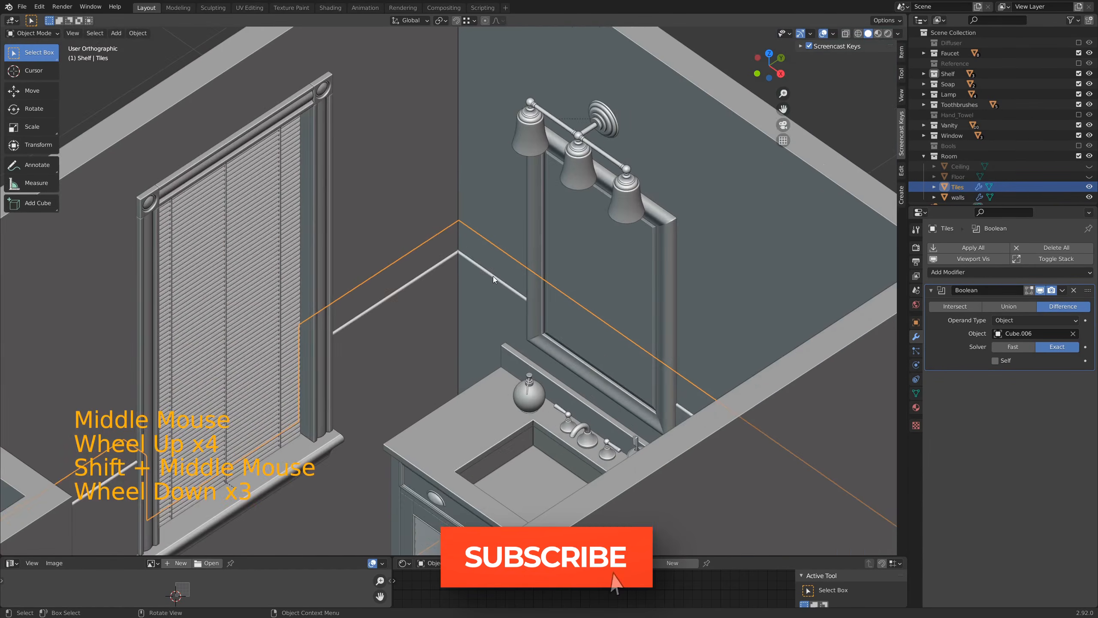
middle_click_drag(572, 302, 480, 327)
scroll(568, 362, "up", 3)
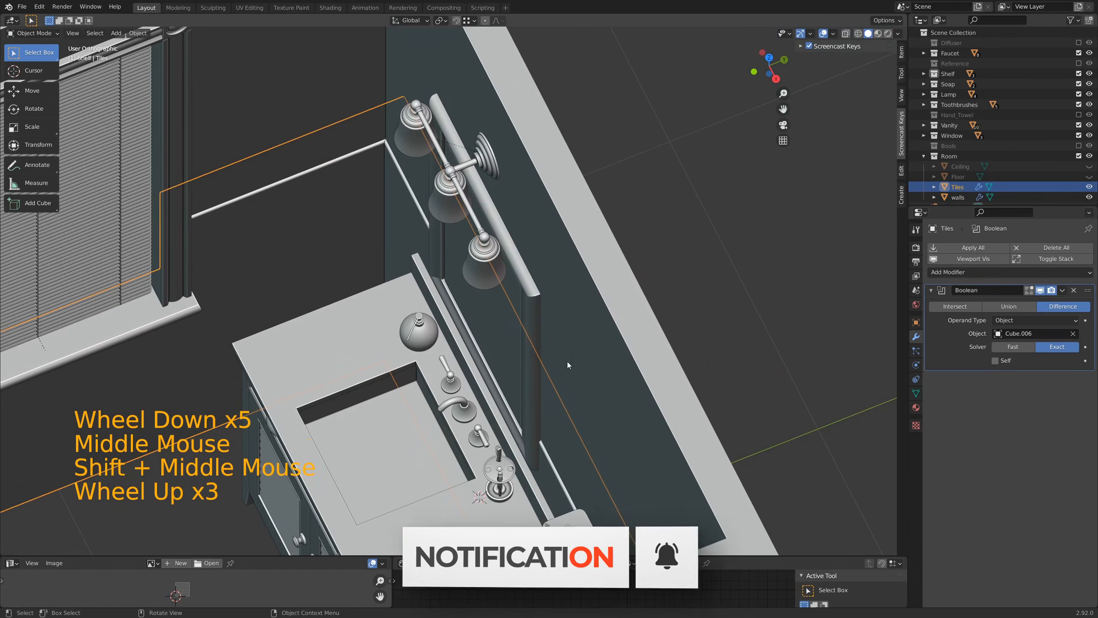
Move the mirror a few millimetres in the negative Y direction, away from the back wall
left_click(537, 310)
scroll(544, 400, "up", 3)
middle_click_drag(615, 424, 441, 239, "shift")
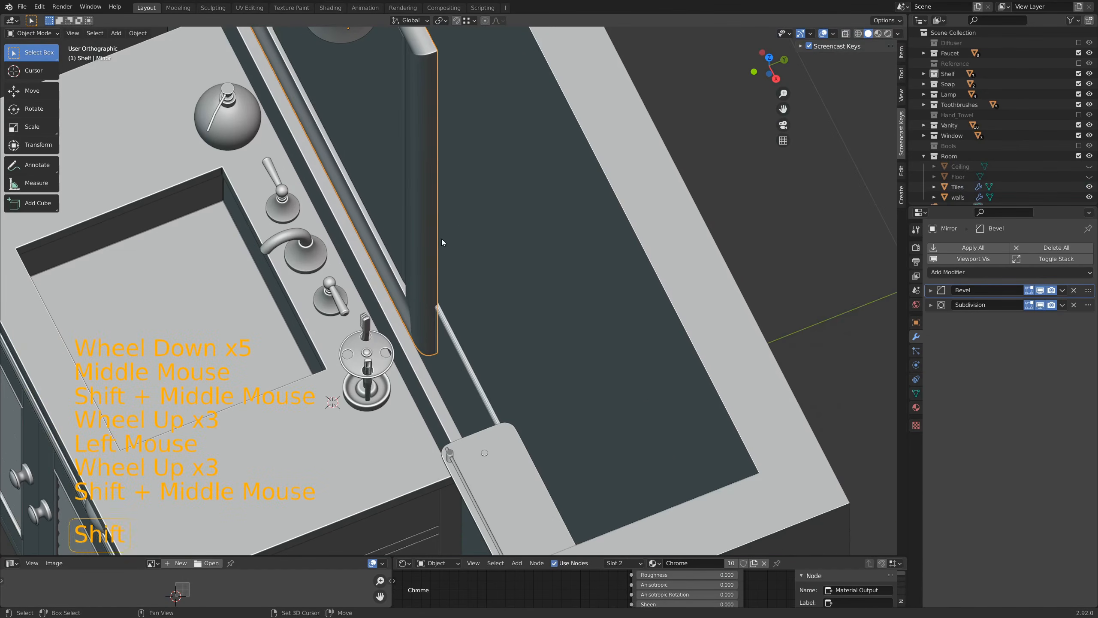
key("g")
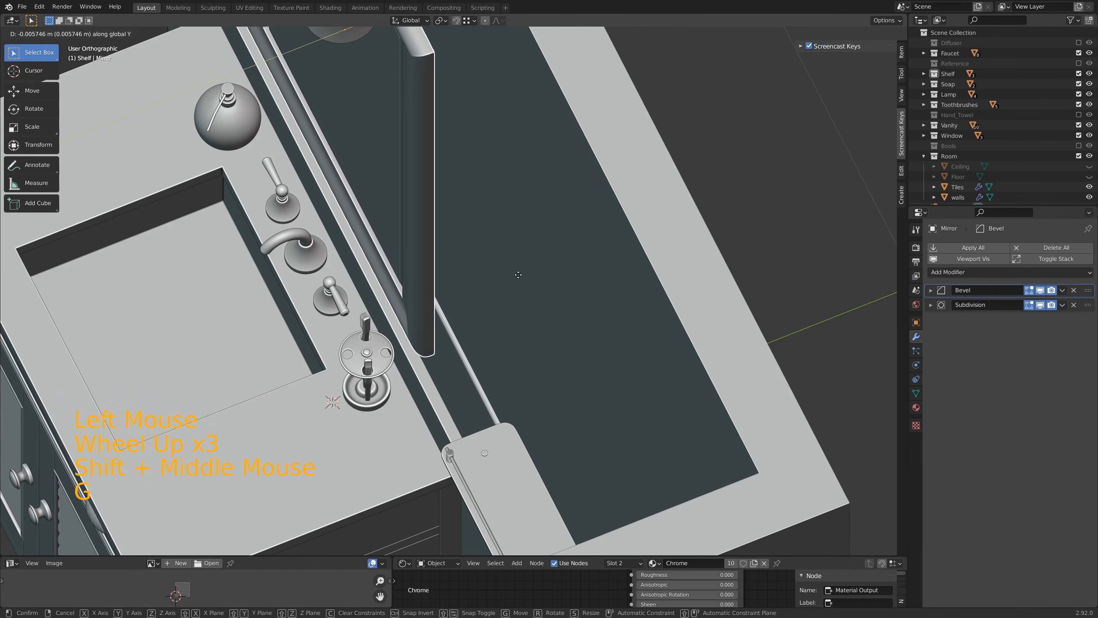
left_click(506, 277)
Examine how the mirror sits against the tile edge and the back wall from several angles
scroll(450, 228, "down", 4)
key("Tab")
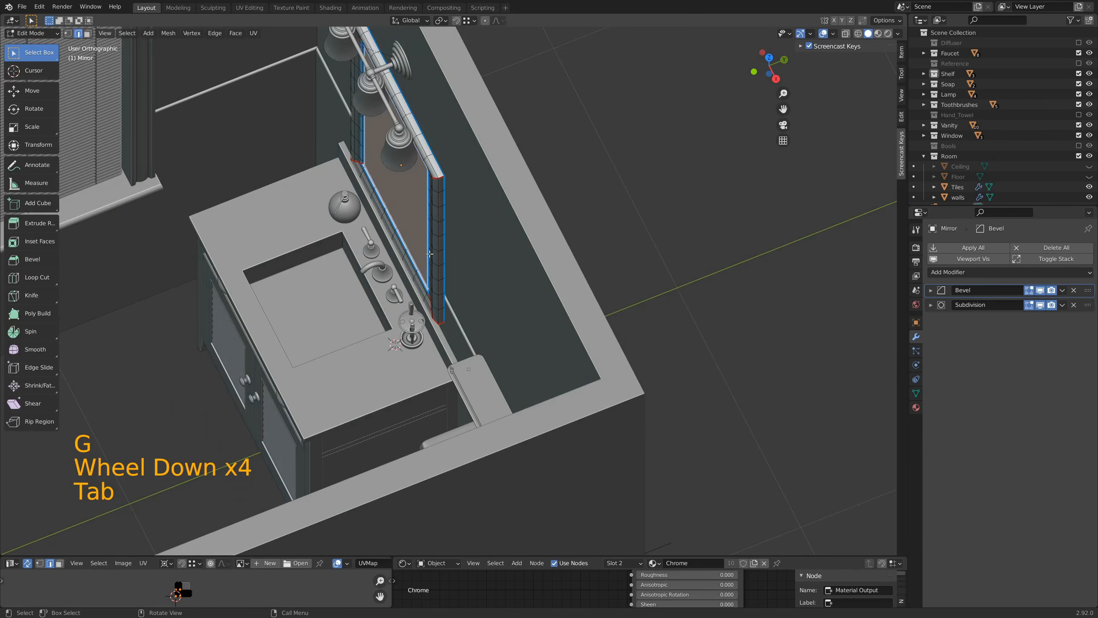
key("Tab")
middle_click_drag(503, 236, 437, 233)
scroll(443, 173, "up", 4)
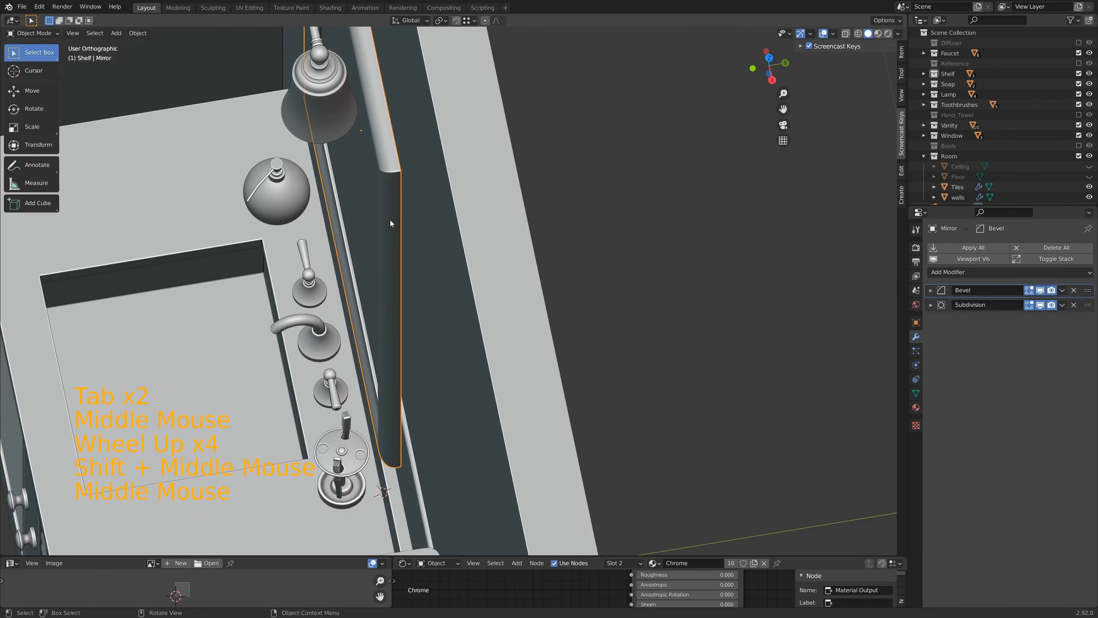
scroll(400, 329, "down", 6)
middle_click_drag(400, 329, 292, 299)
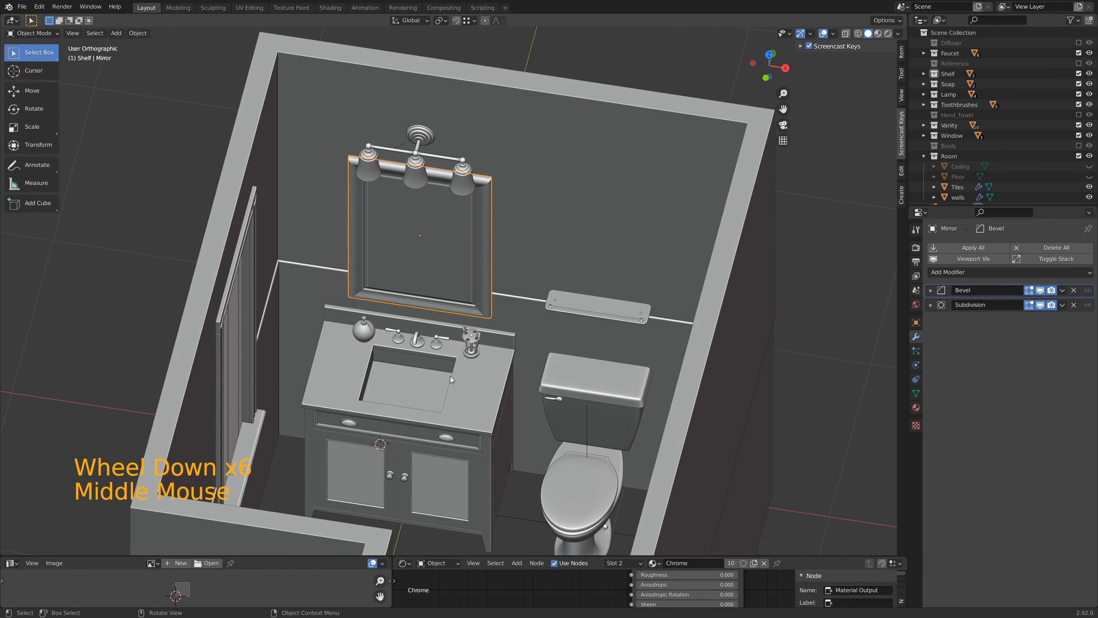
Place the 3D cursor on the shelf's top at the end away from the mirror, working in the camera view
middle_click_drag(449, 376, 451, 376)
key("KP_1")
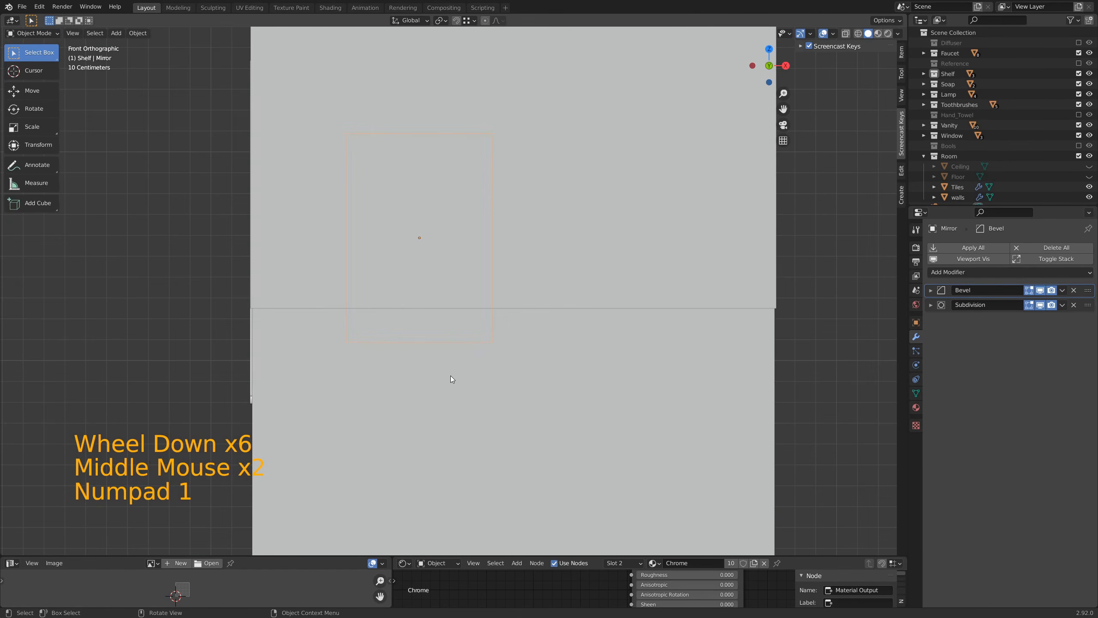
key("KP_0")
scroll(436, 372, "down", 2)
scroll(616, 424, "down", 1)
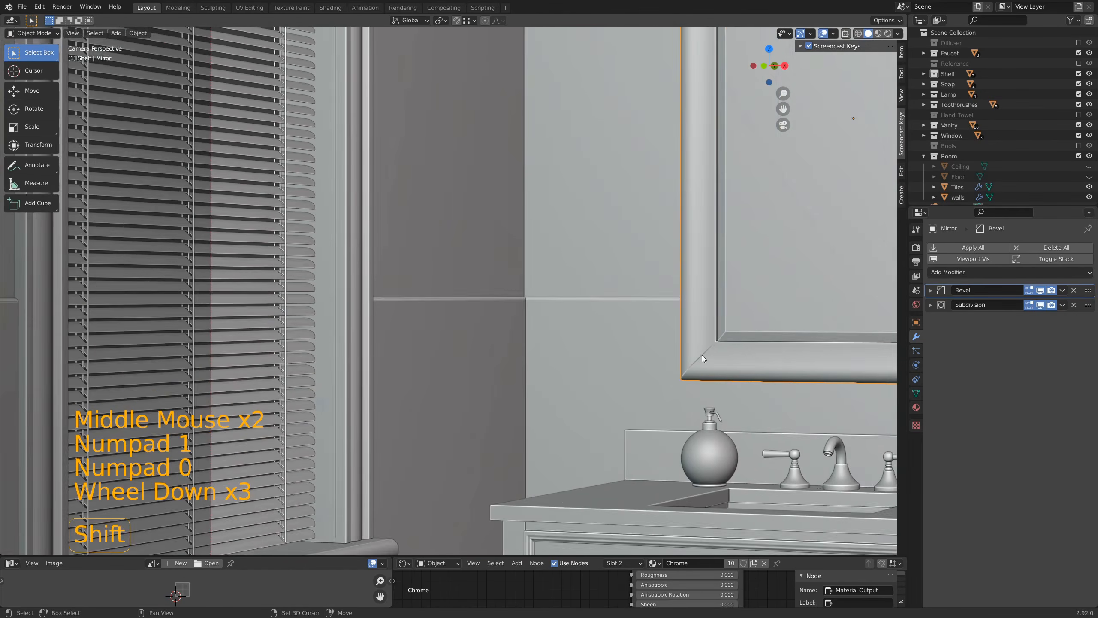
middle_click_drag(702, 356, 444, 362, "shift")
scroll(528, 370, "down", 6)
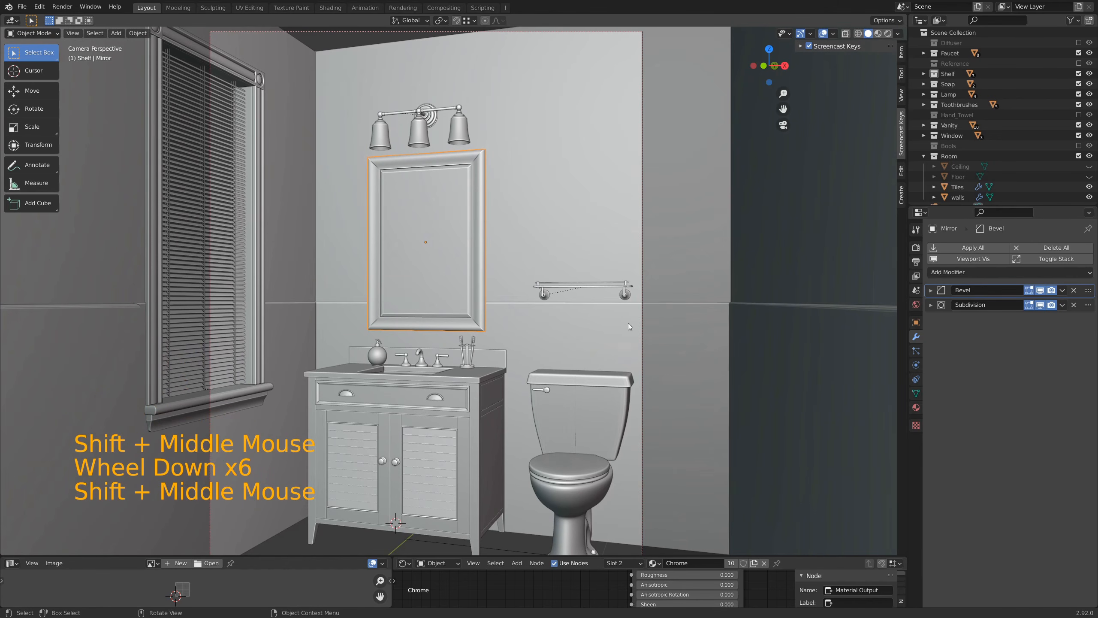
key("shift")
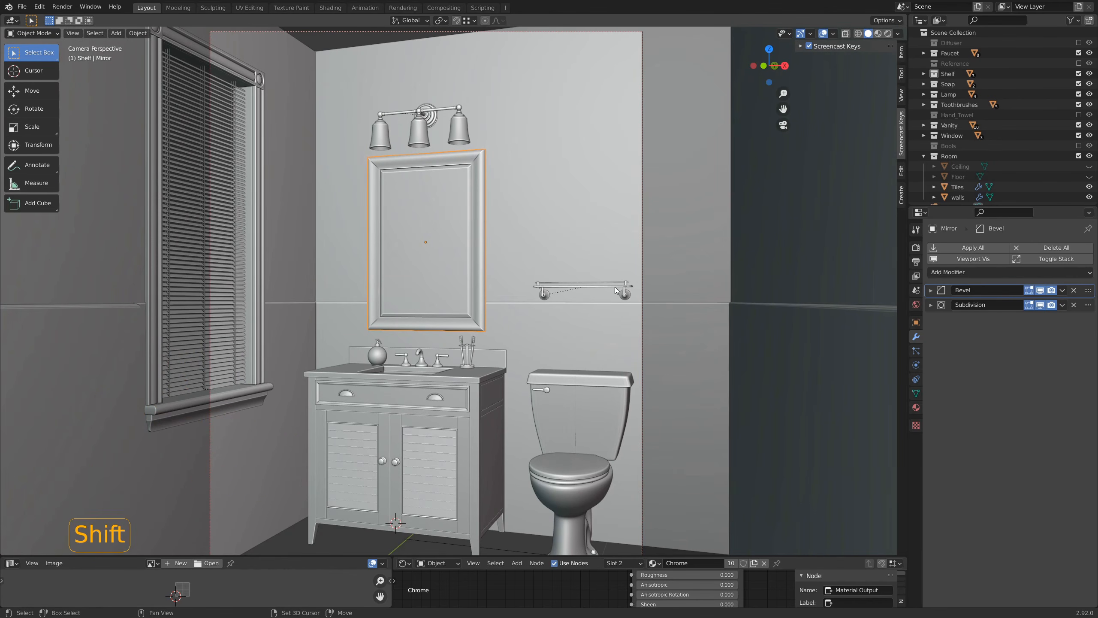
right_click(616, 290, "shift")
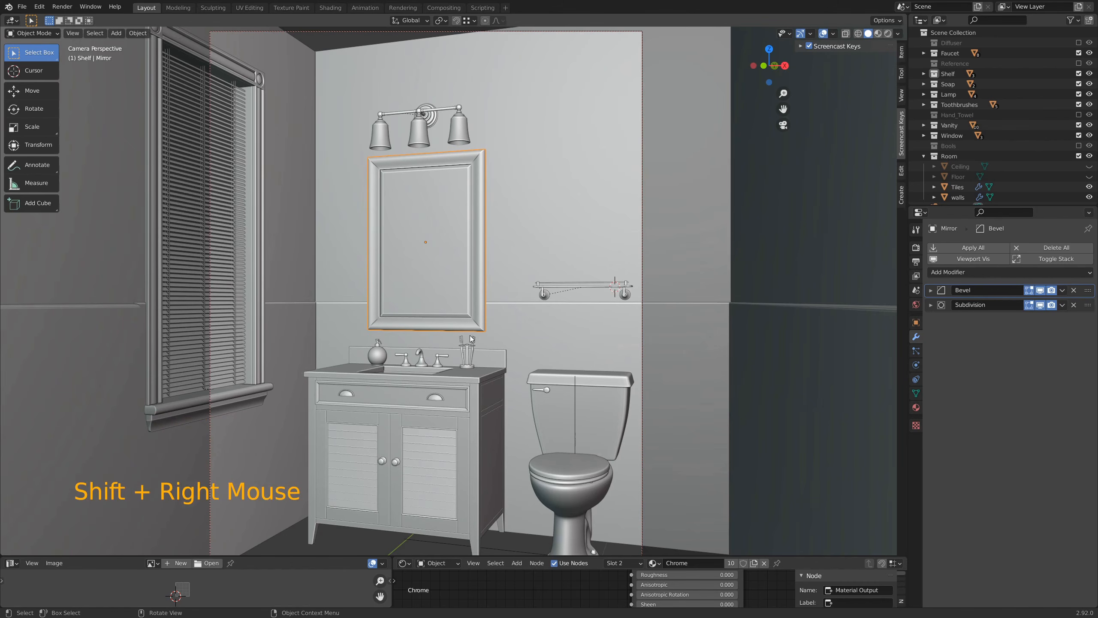
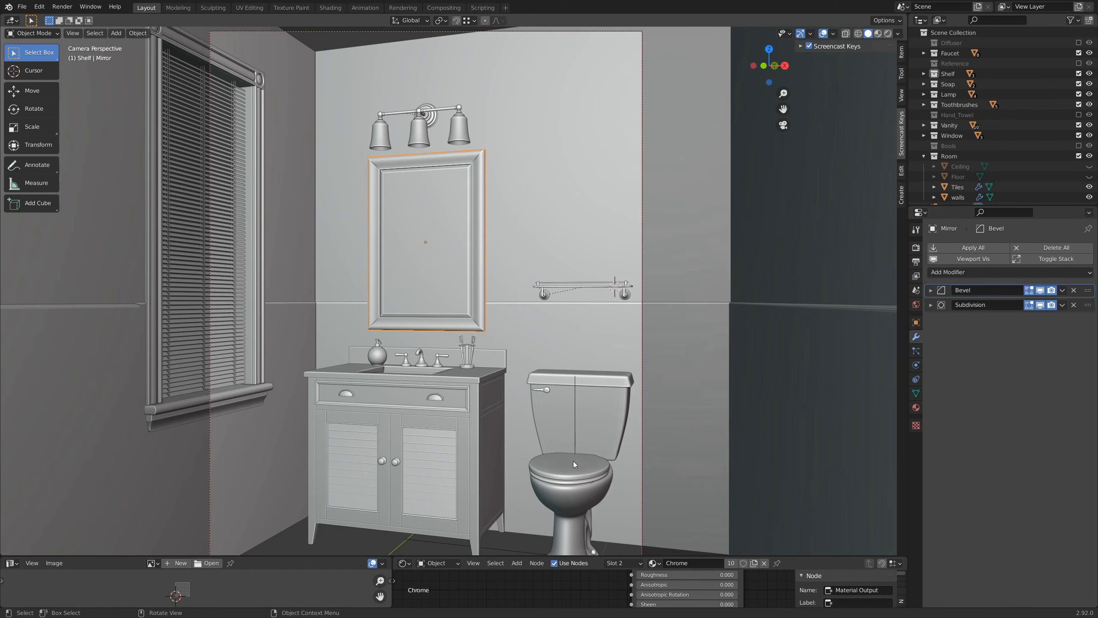
Add a Monkey mesh at the 3D cursor on the shelf
key("shift")
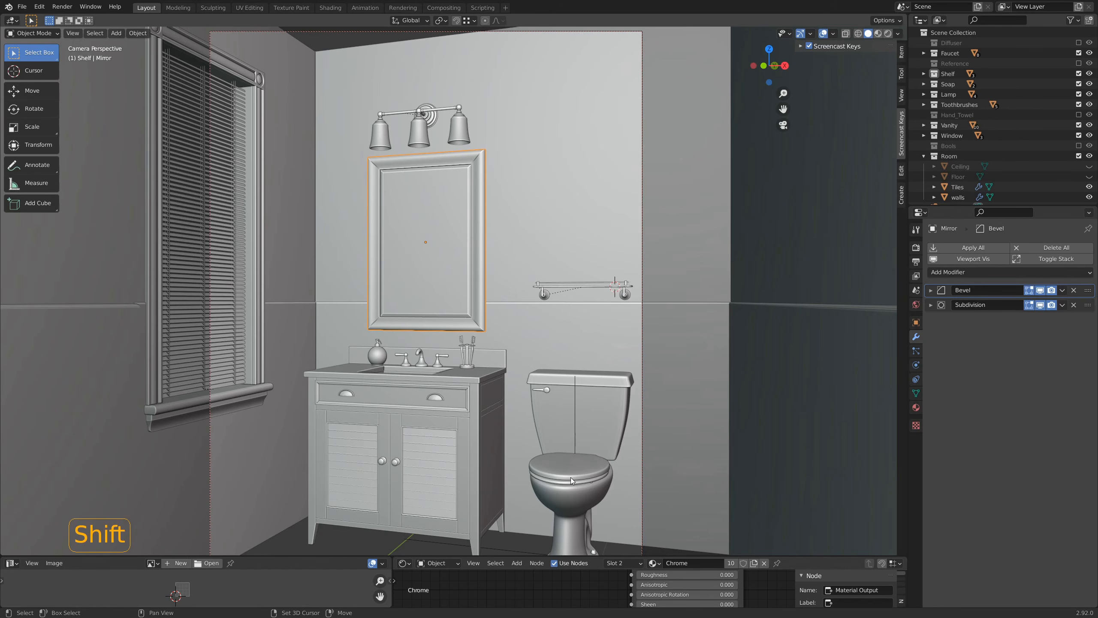
key("shift+a")
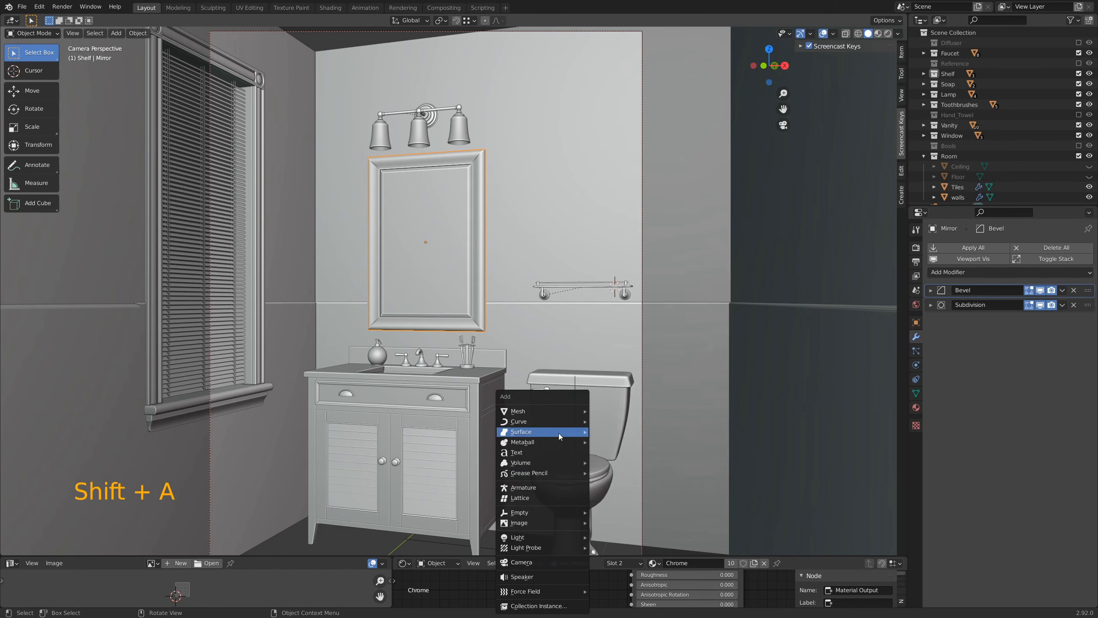
mouse_move(561, 414)
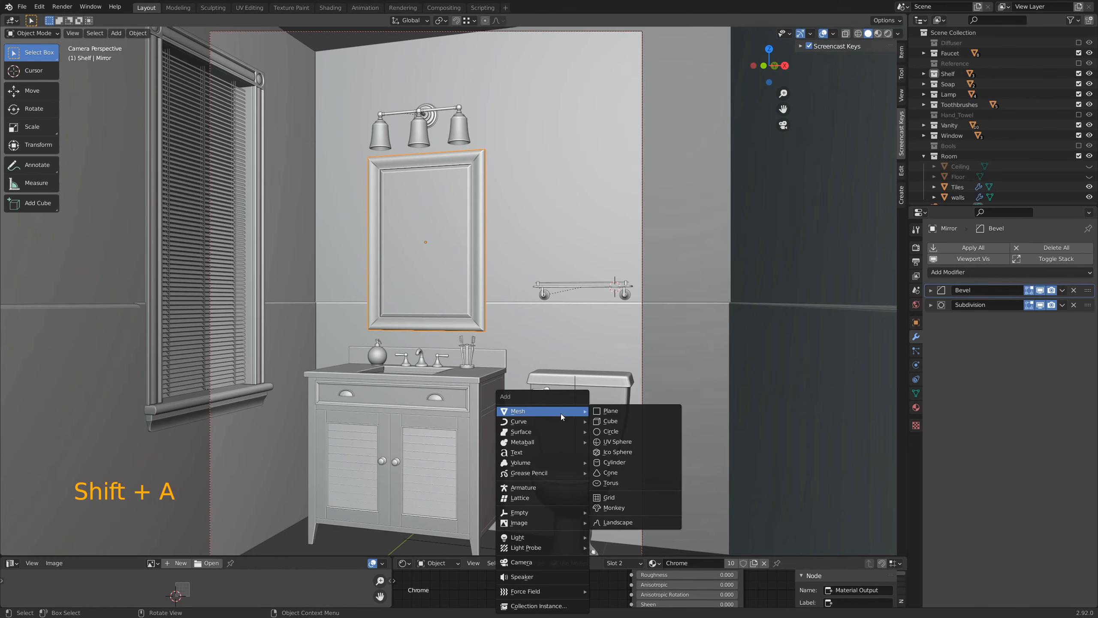
left_click(622, 508)
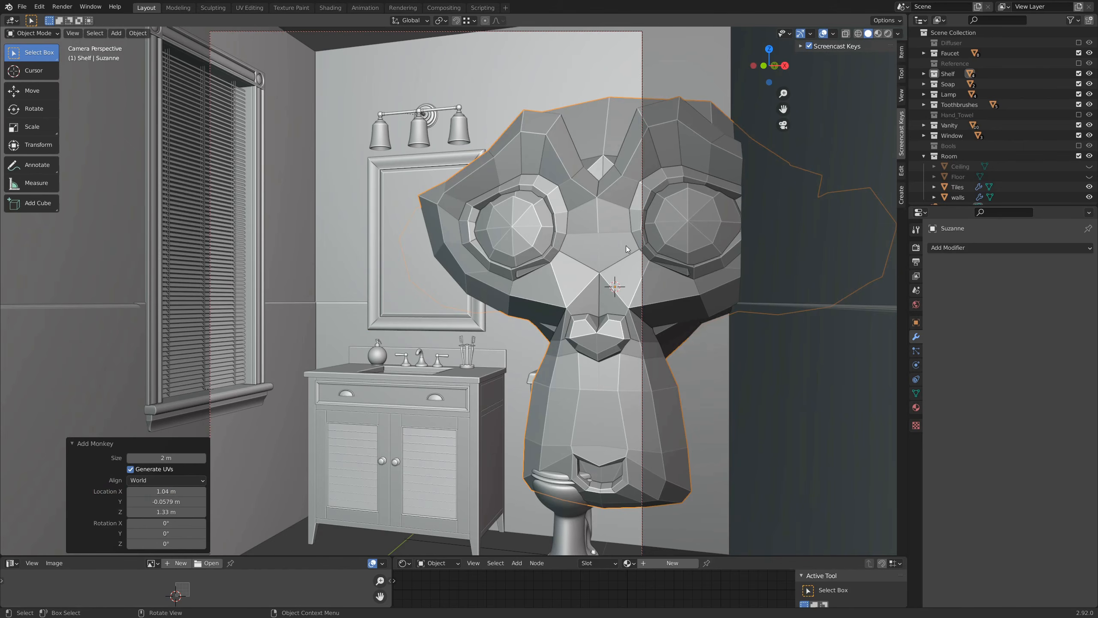
Shade the monkey head smooth and give it a level 2 Subdivision modifier
right_click(604, 260)
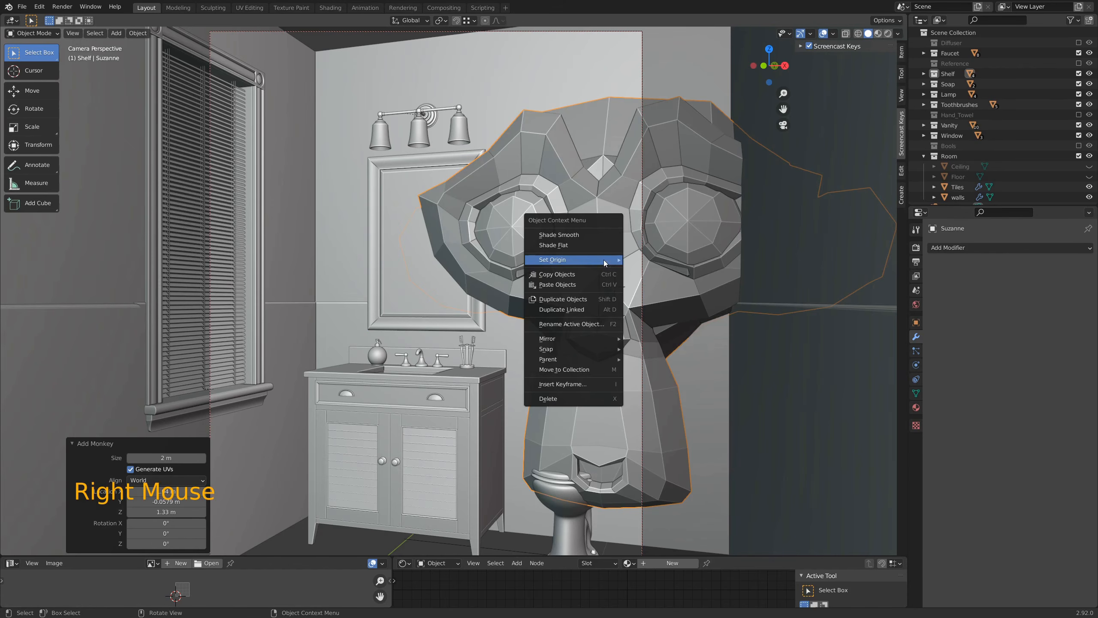
left_click(585, 237)
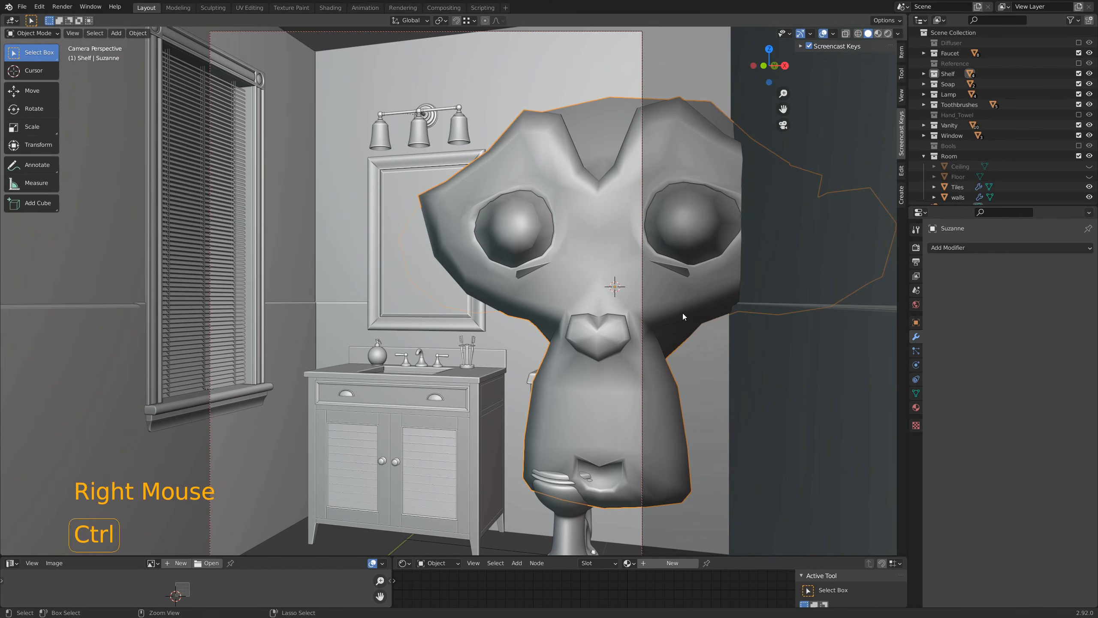
key("ctrl+2")
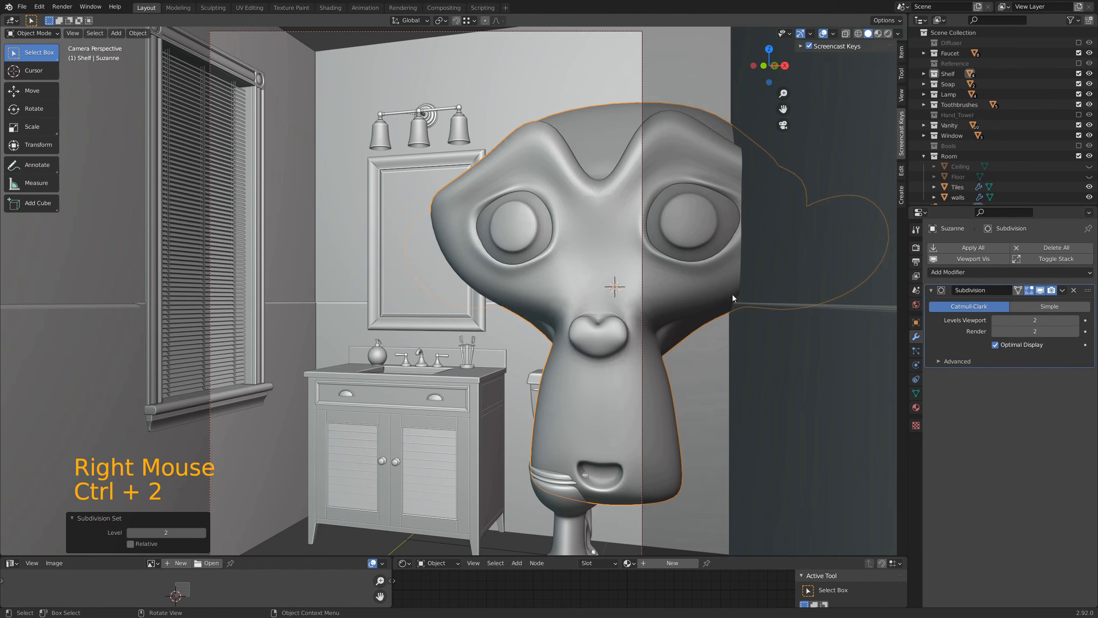
Scale the monkey head down to shelf size, first by about 0.234 and again by about 0.316, checking it in front wireframe view
key("s")
left_click(642, 287)
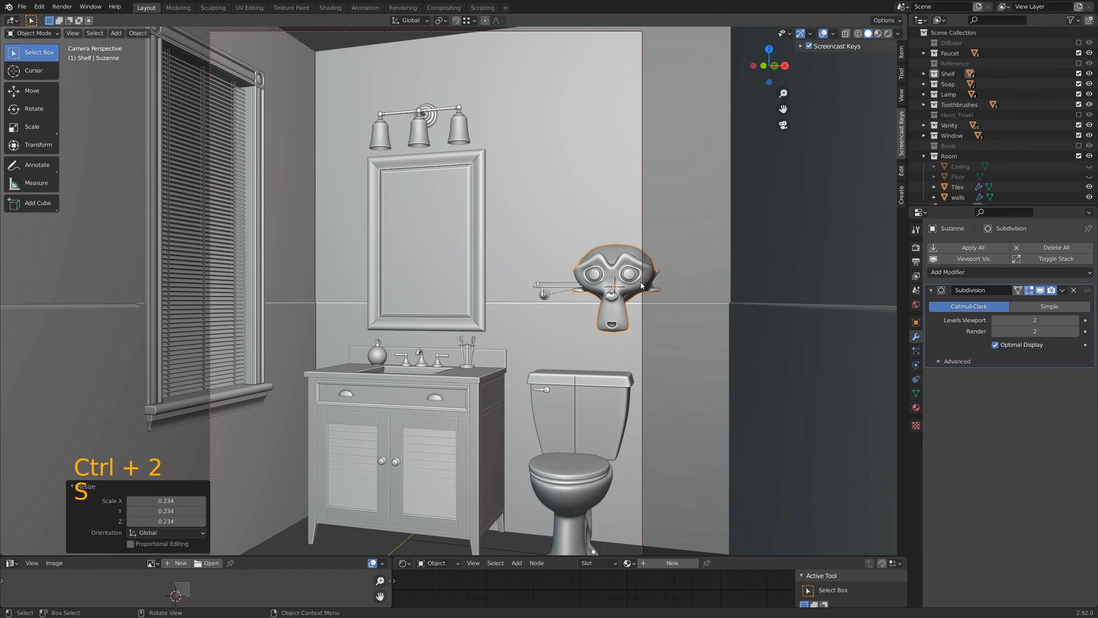
key("z")
key("KP_1")
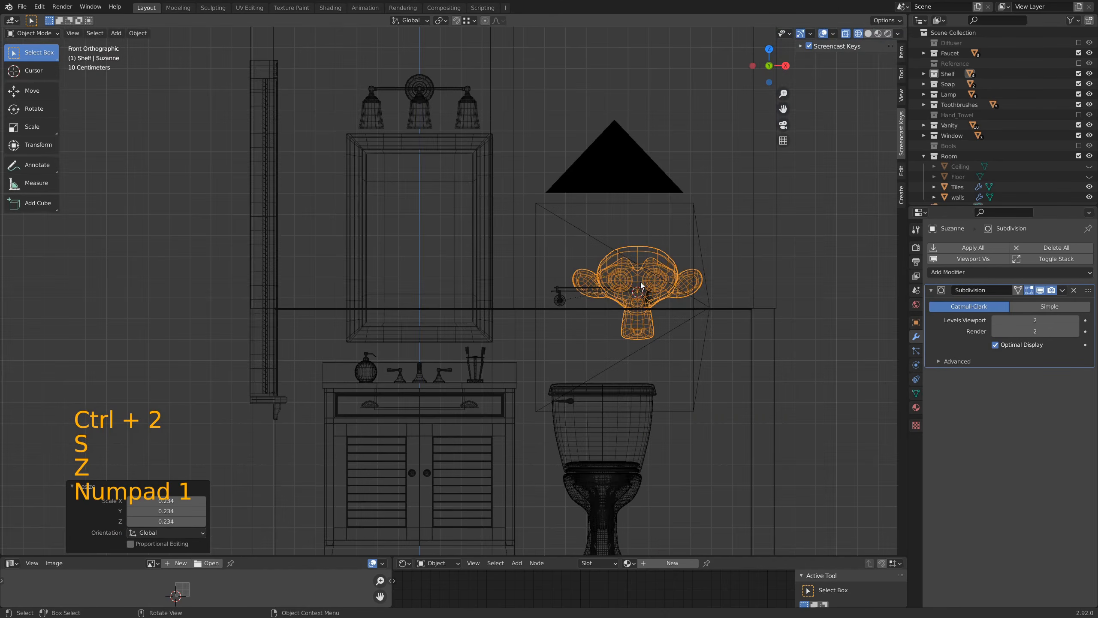
scroll(719, 341, "up", 7)
middle_click_drag(719, 341, 235, 414, "shift")
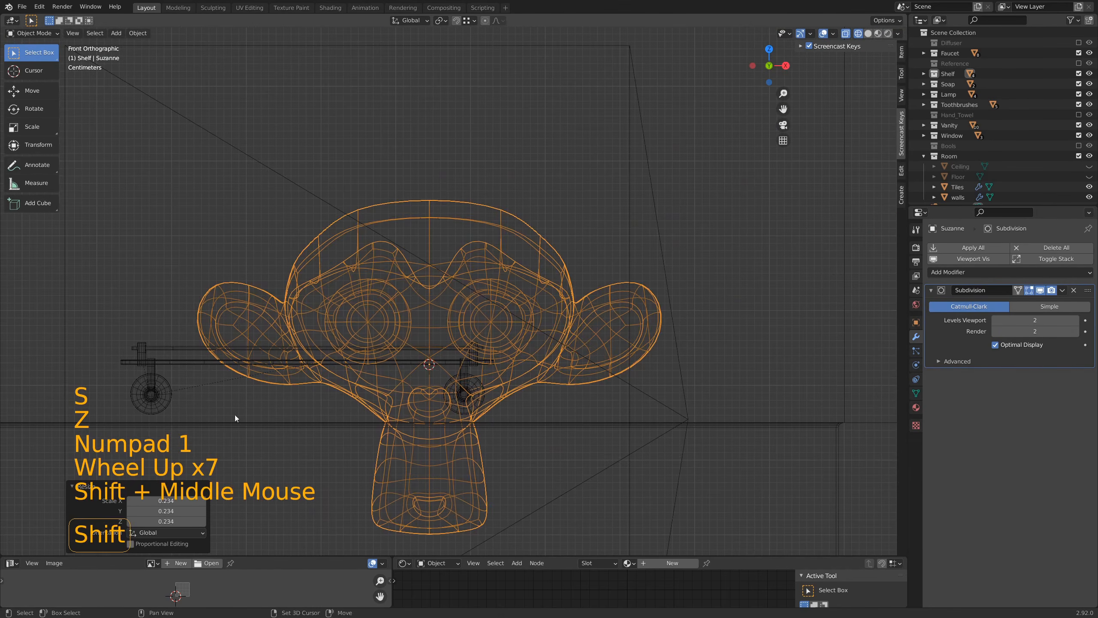
scroll(371, 423, "up", 4)
middle_click_drag(372, 422, 377, 336, "shift")
middle_click_drag(534, 343, 540, 315, "shift")
key("s")
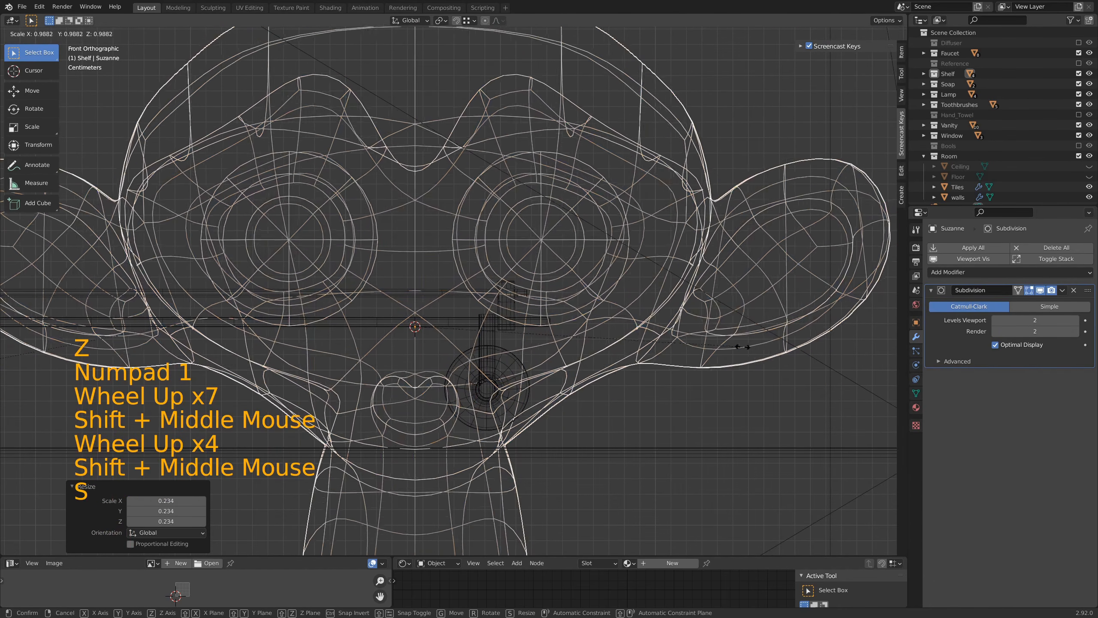
left_click(519, 324)
Rotate the monkey head about -45° around global Z and tilt it about -27° around its local X axis
key("r")
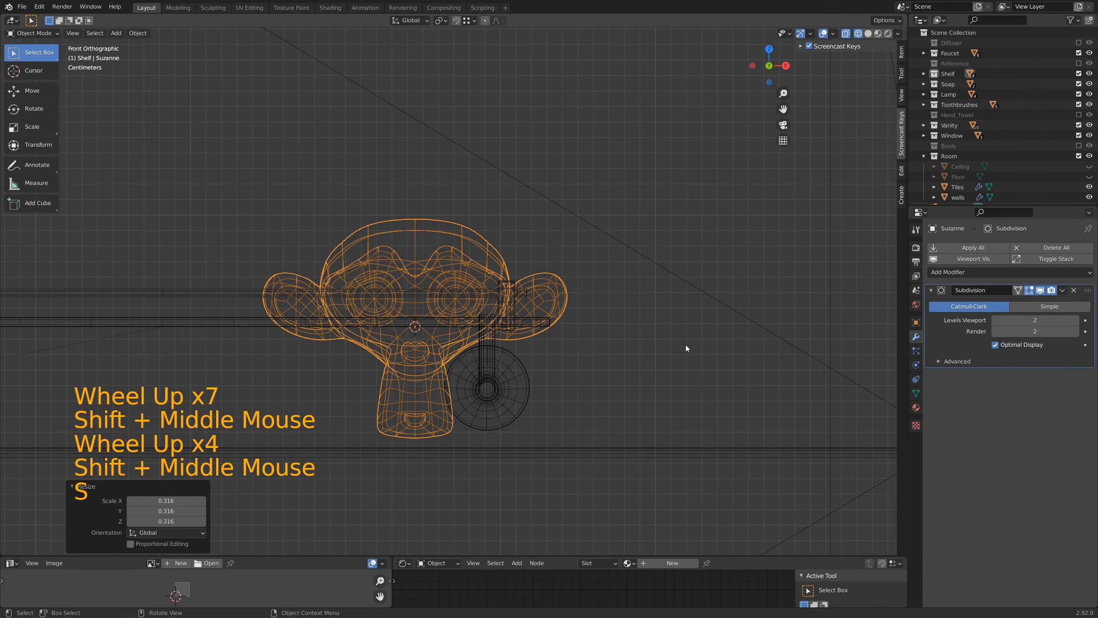
key("z")
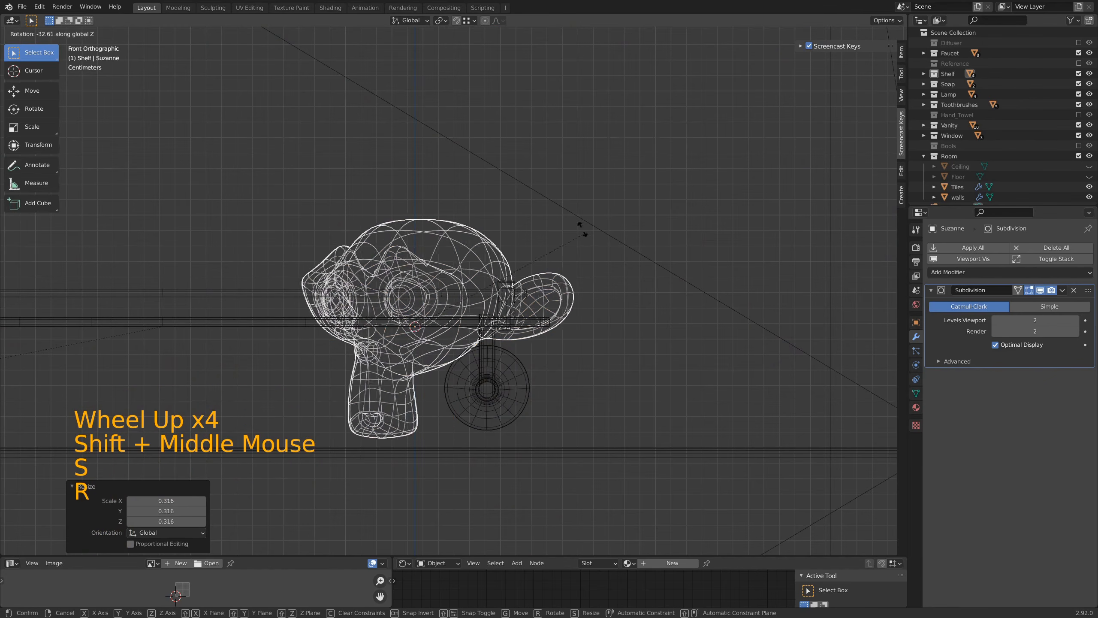
left_click(563, 208)
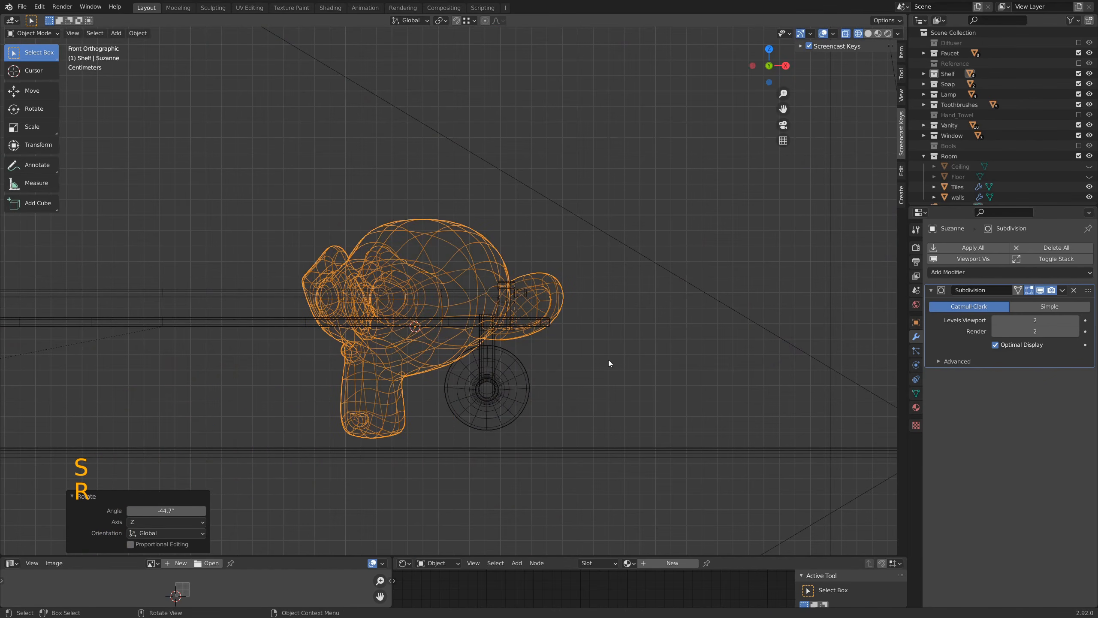
key("r")
key("x")
key("x")
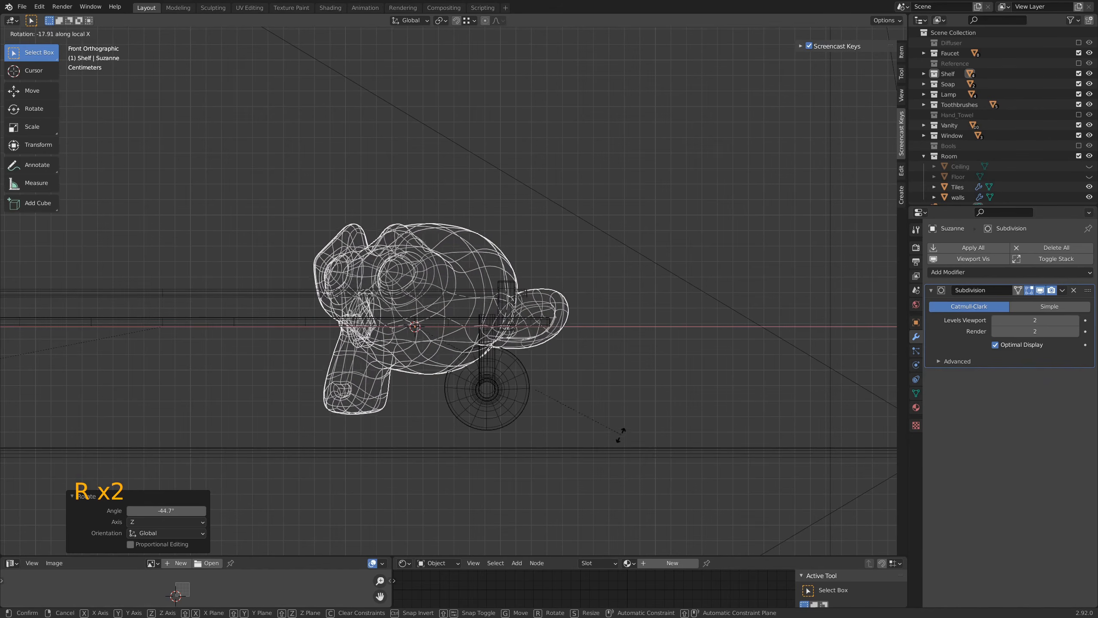
left_click(624, 487)
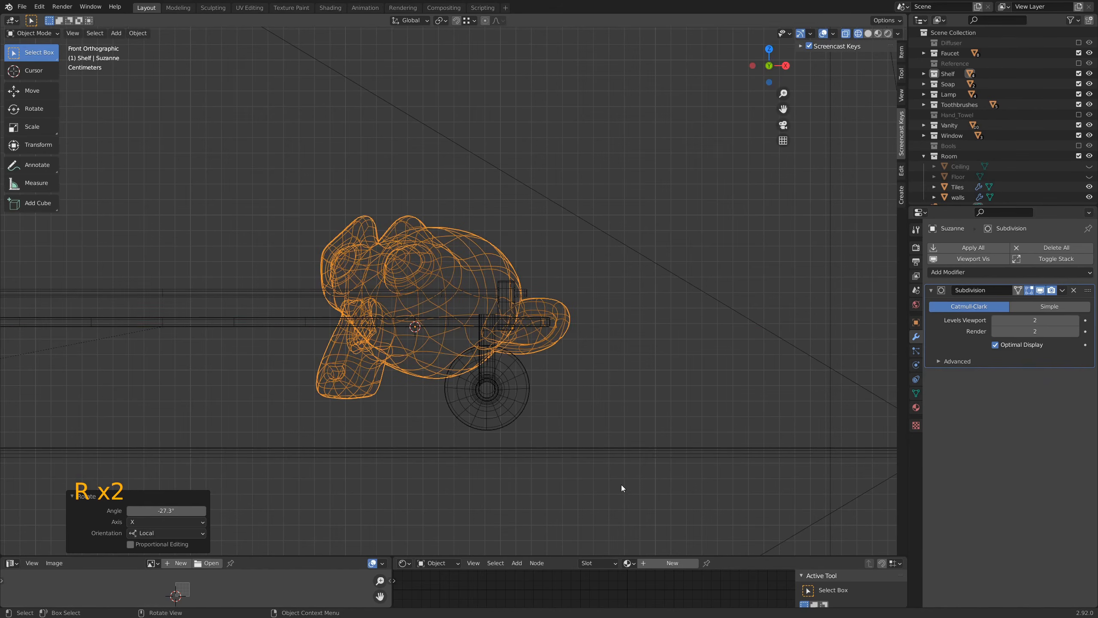
Raise the monkey head about 0.04 m along Z above the shelf and scale it by about 0.856
key("g")
key("z")
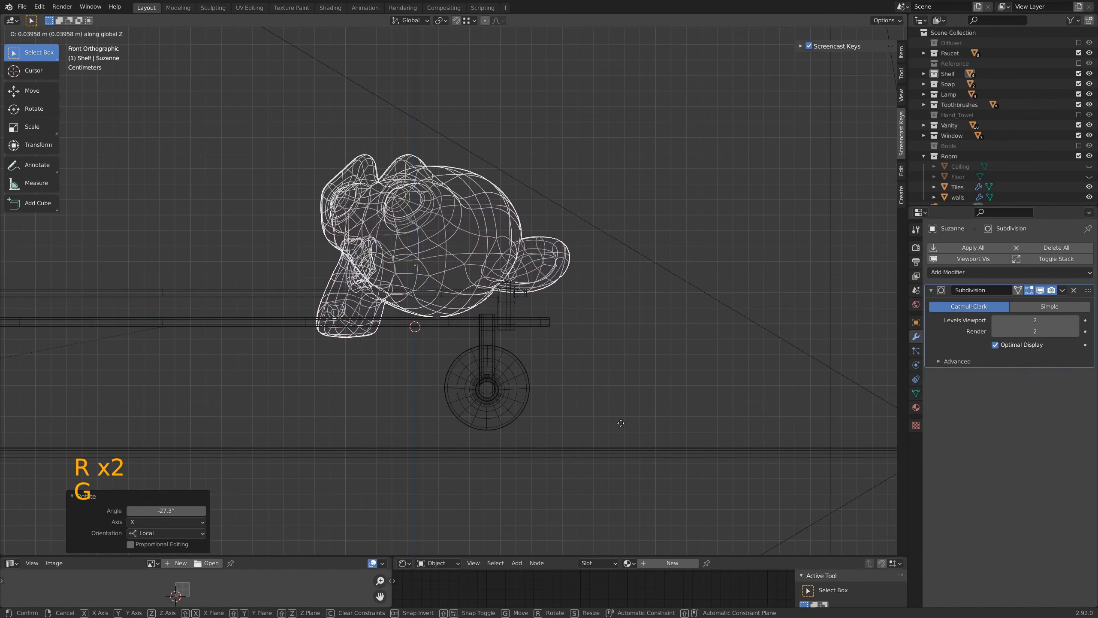
left_click(621, 423)
key("s")
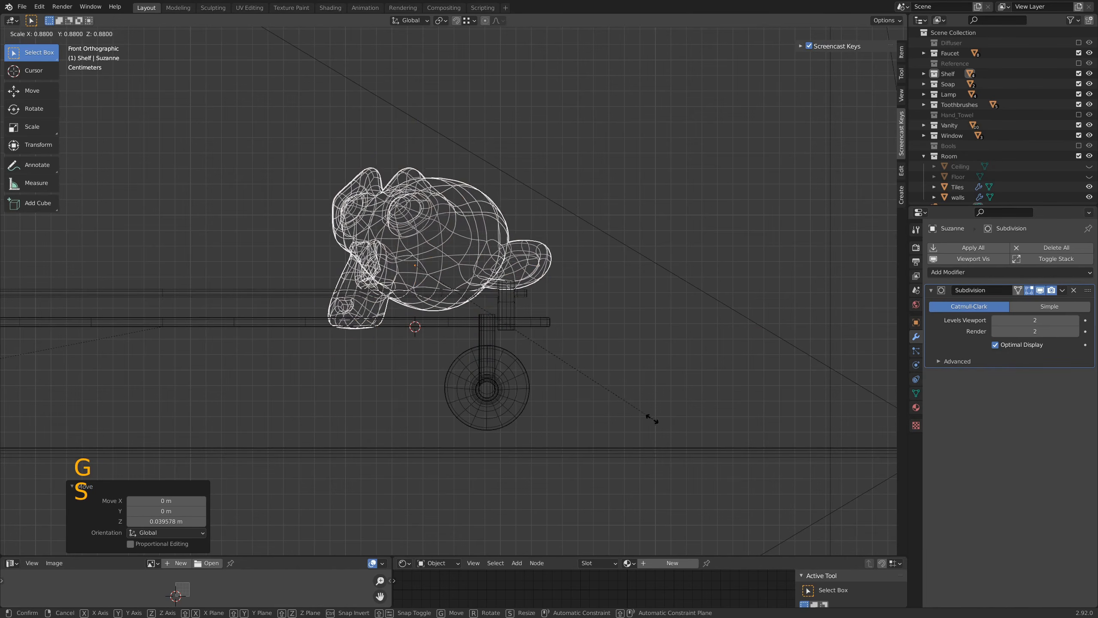
left_click(646, 418)
Tilt the monkey head another -8.6° or so around its local X and lower it about 0.002 m onto the shelf
key("r")
key("x")
key("x")
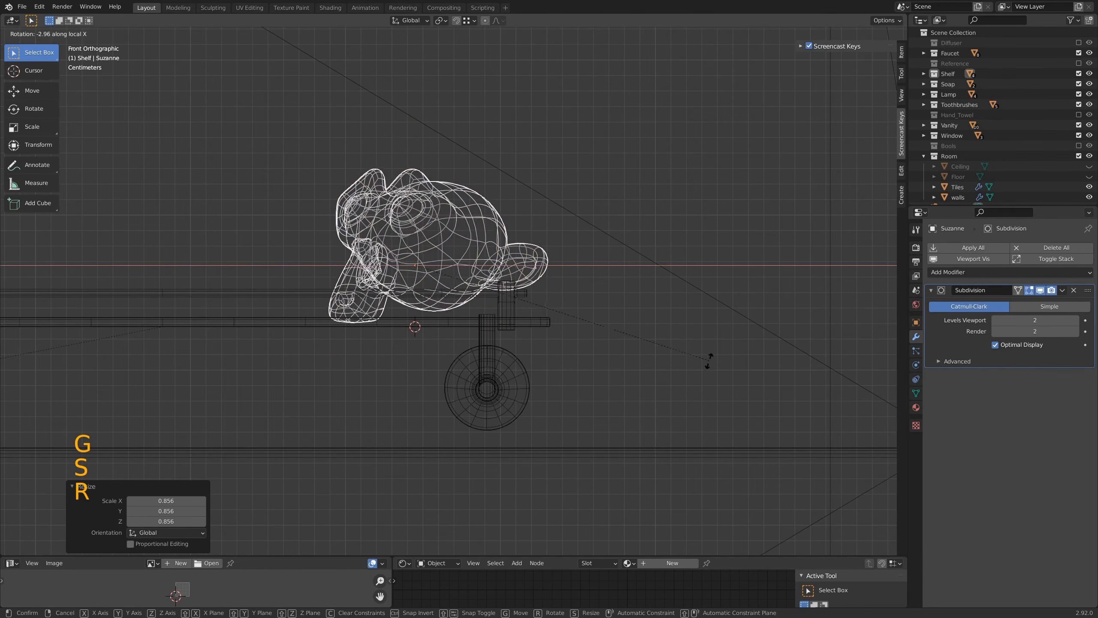
left_click(719, 399)
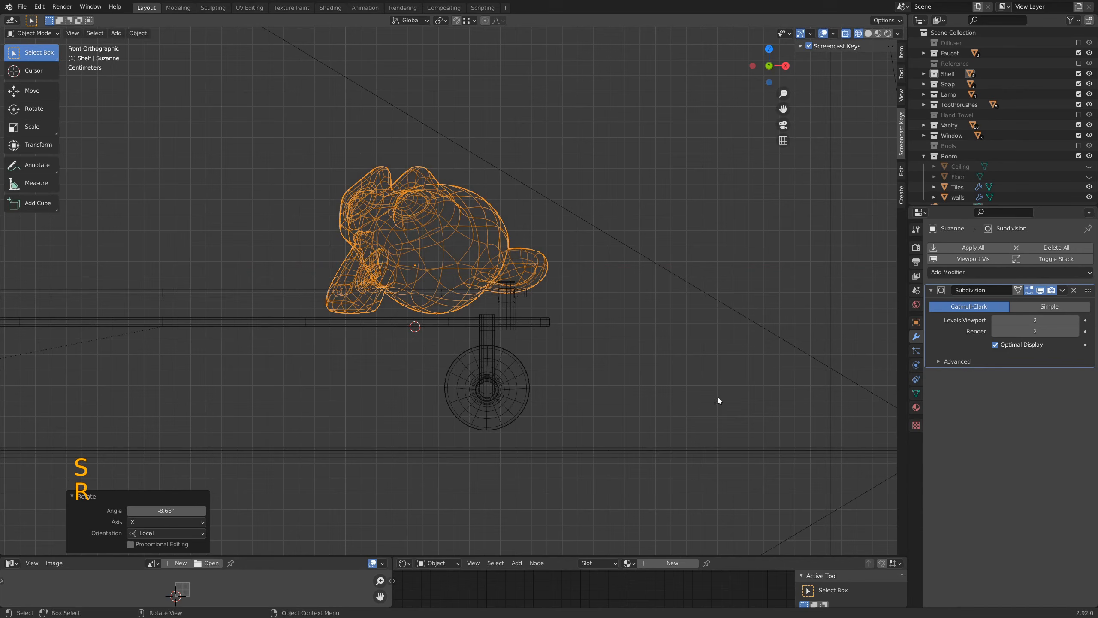
key("g")
key("z")
left_click(623, 252)
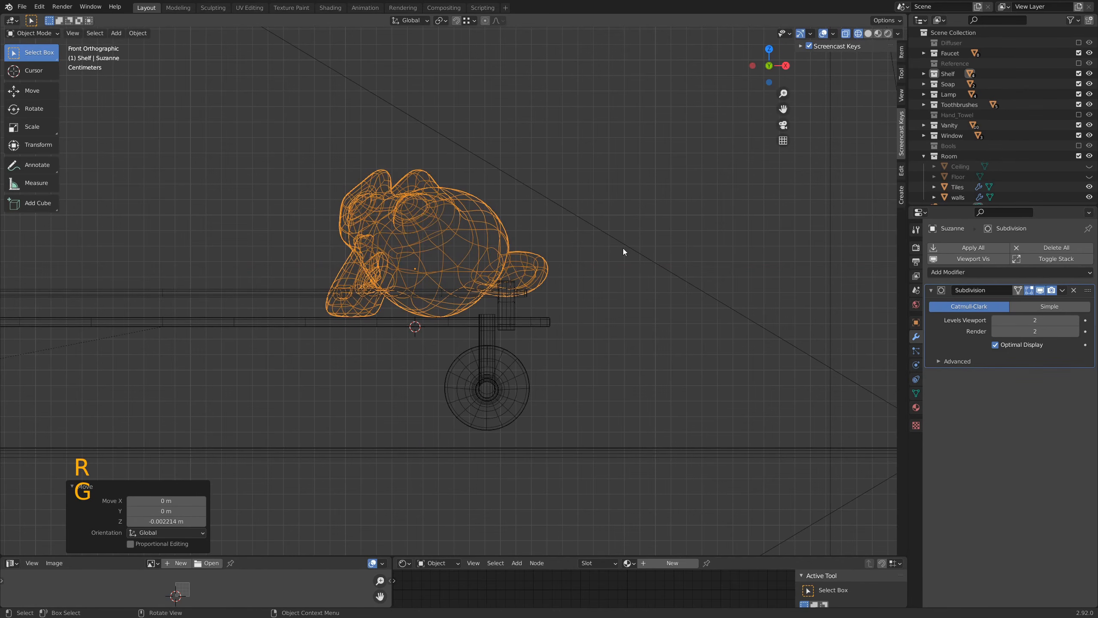
Scale the monkey head by about 0.806 while comparing it with its surroundings in top view
key("KP_7")
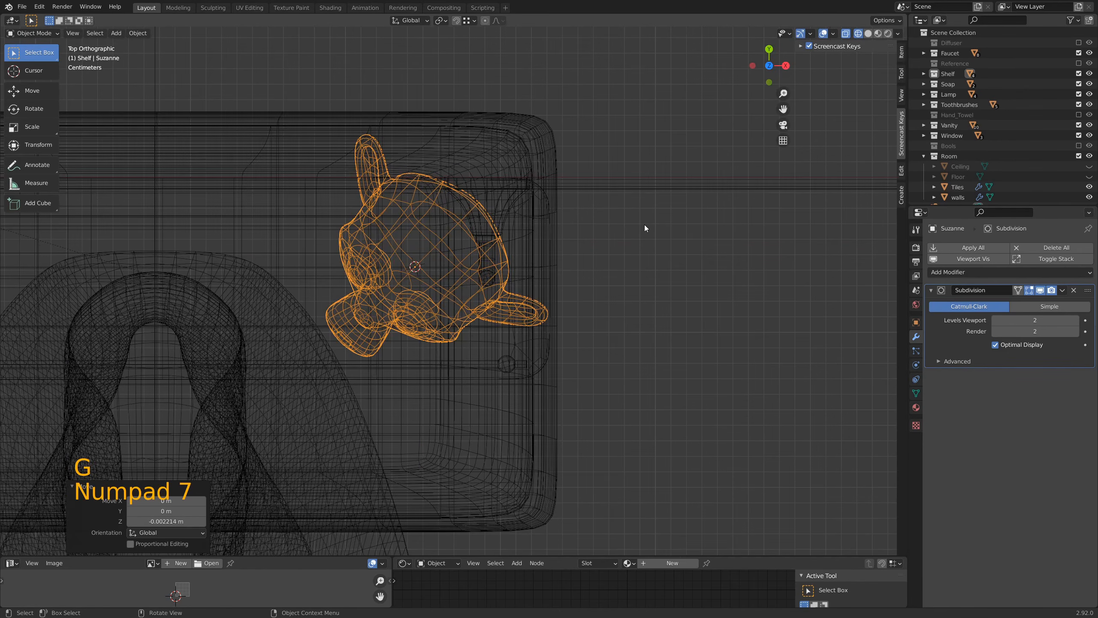
scroll(568, 278, "down", 5)
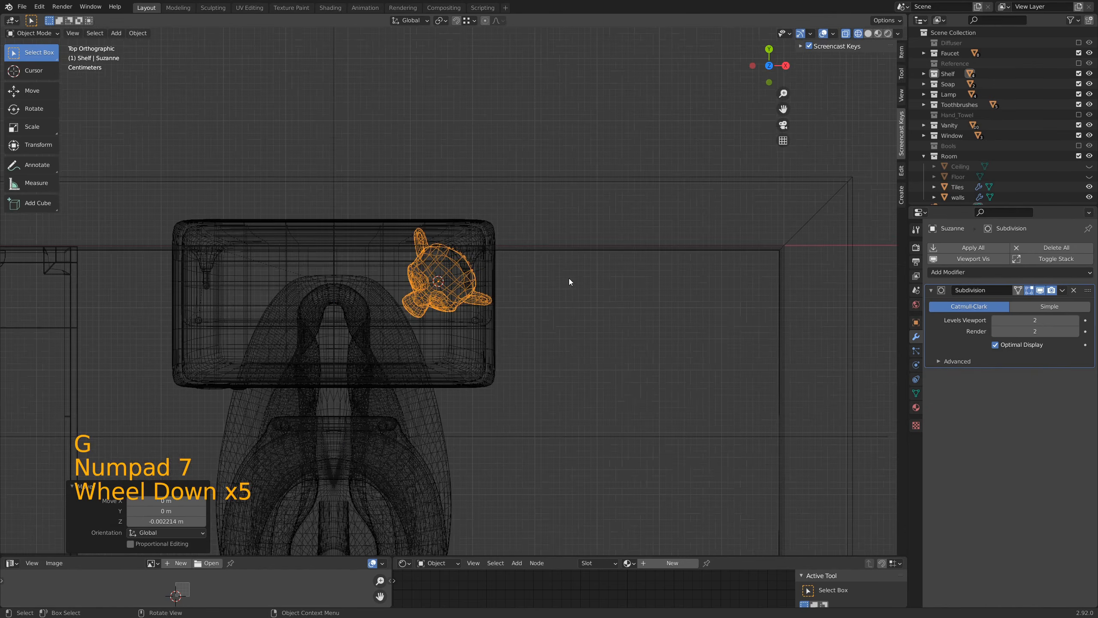
scroll(565, 286, "up", 3)
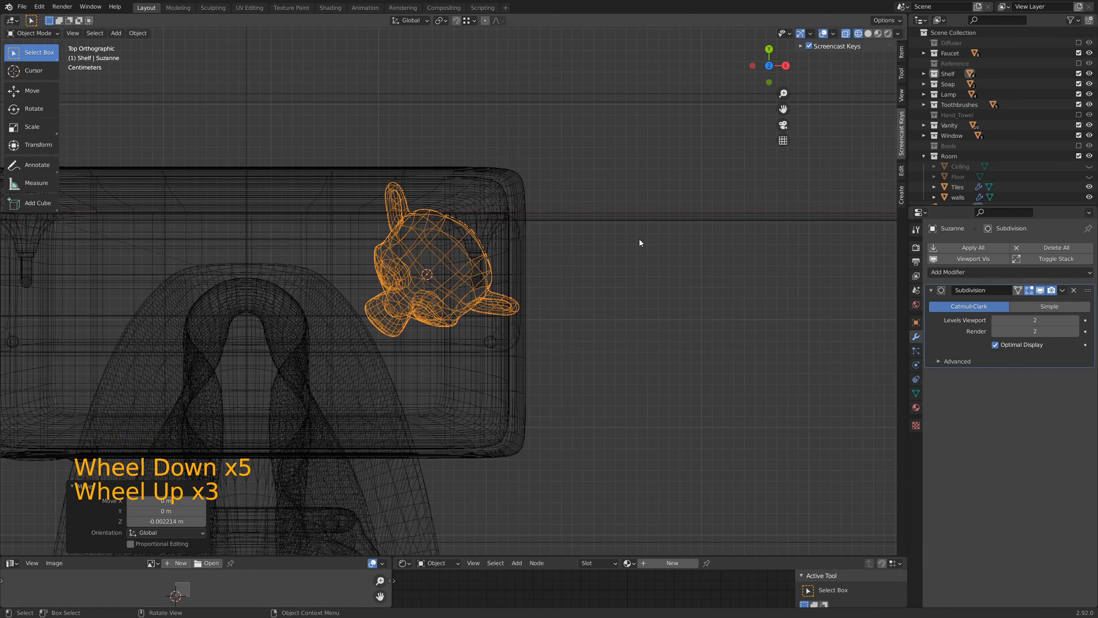
scroll(640, 239, "down", 4)
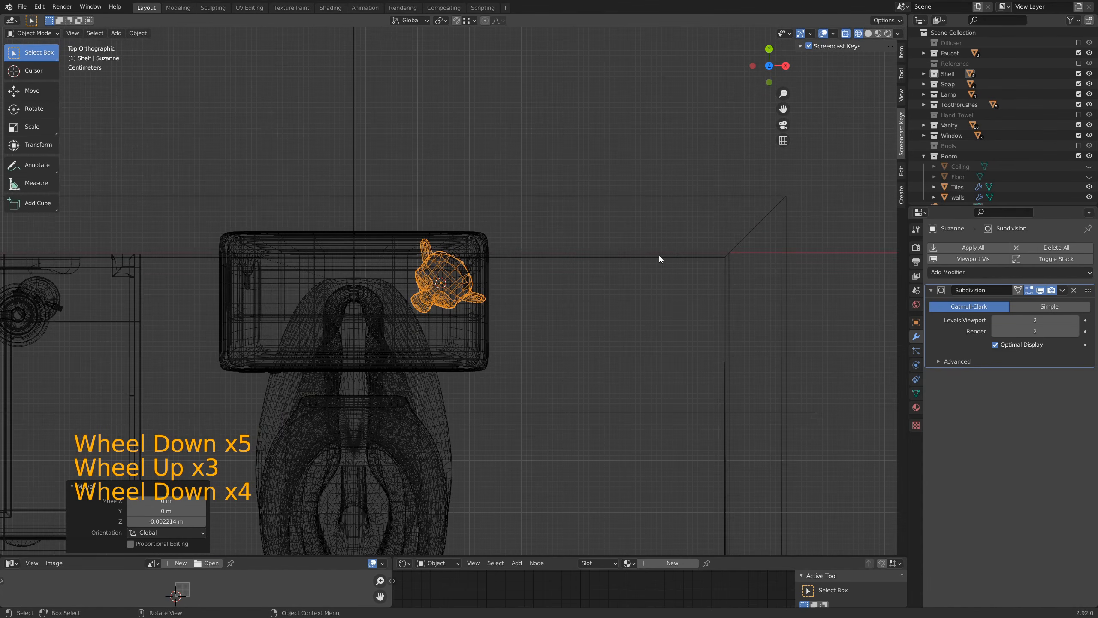
key("s")
left_click(616, 258)
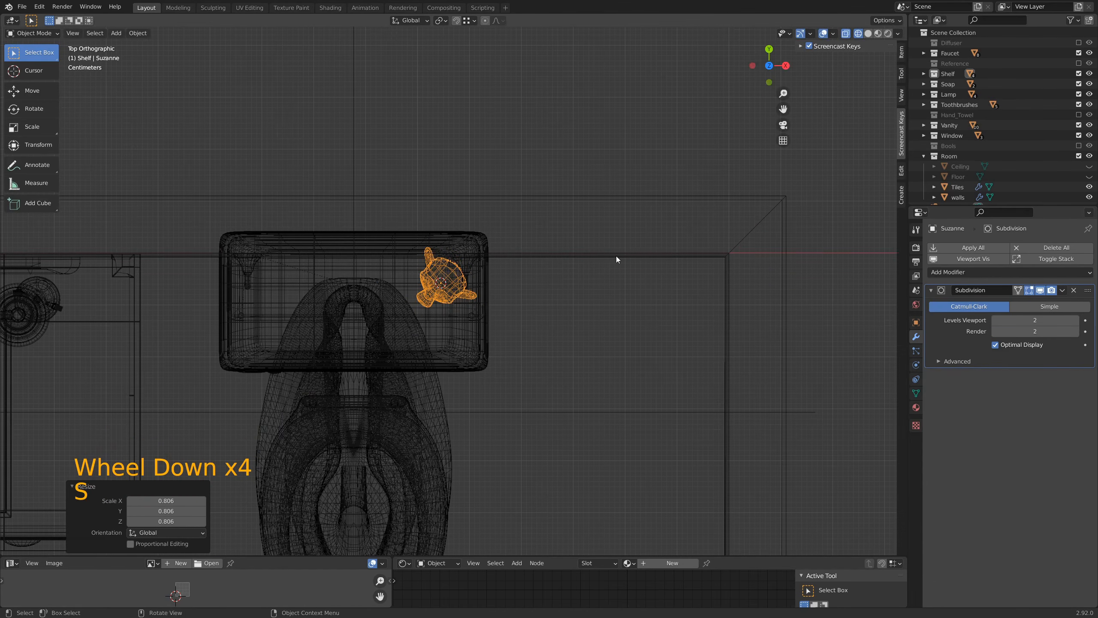
Move the monkey head about -0.021 m along Y on the shelf and scale it by about 0.915
scroll(540, 254, "up", 3)
key("g")
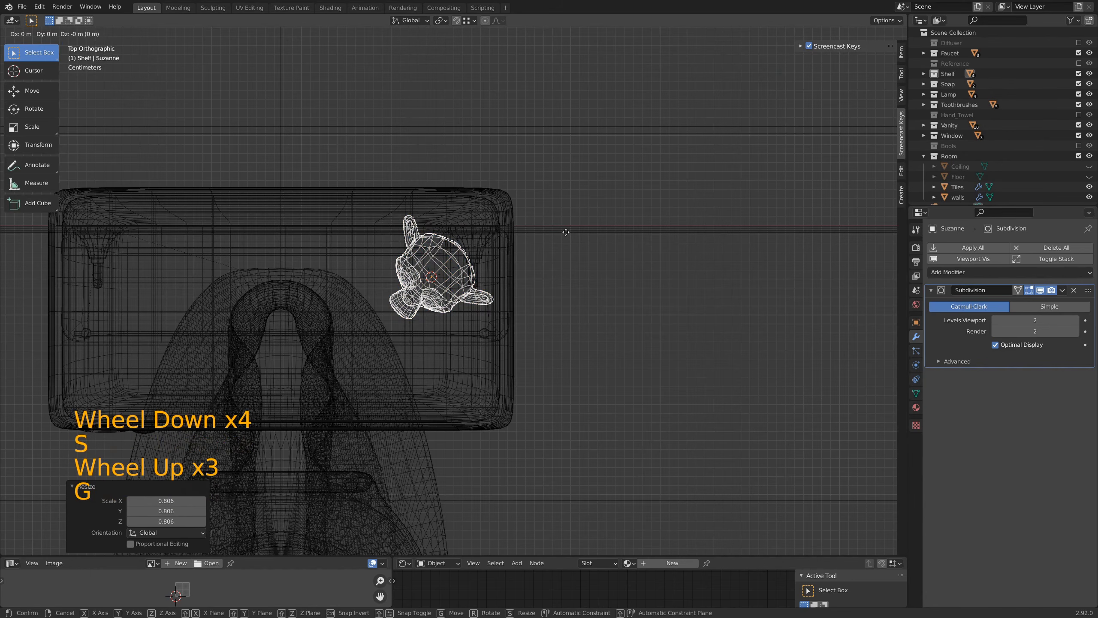
key("y")
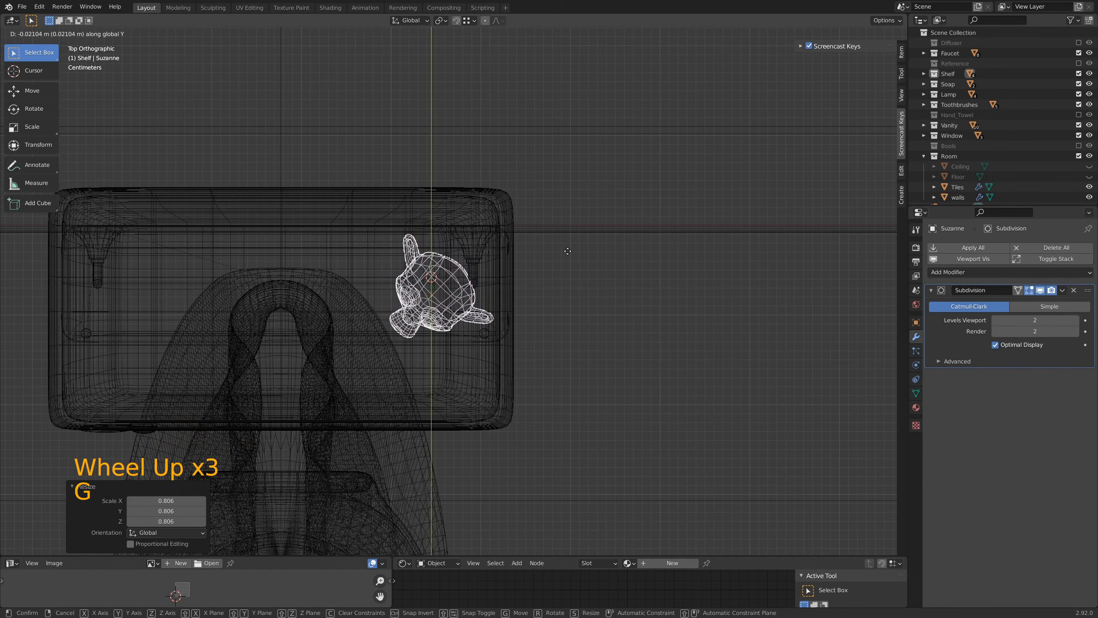
left_click(567, 251)
key("s")
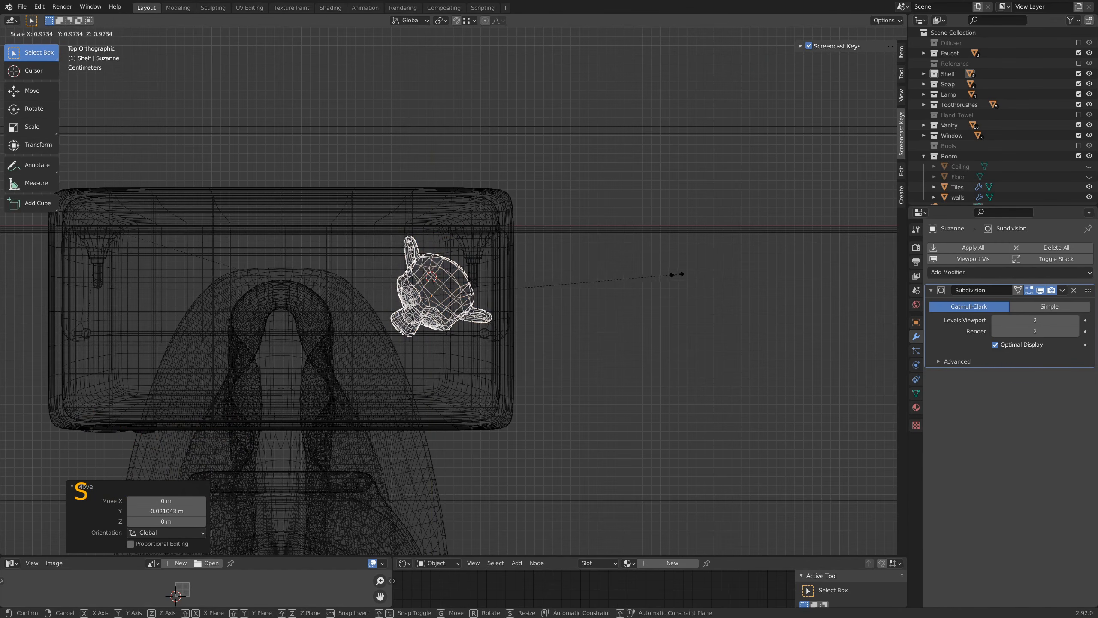
left_click(661, 276)
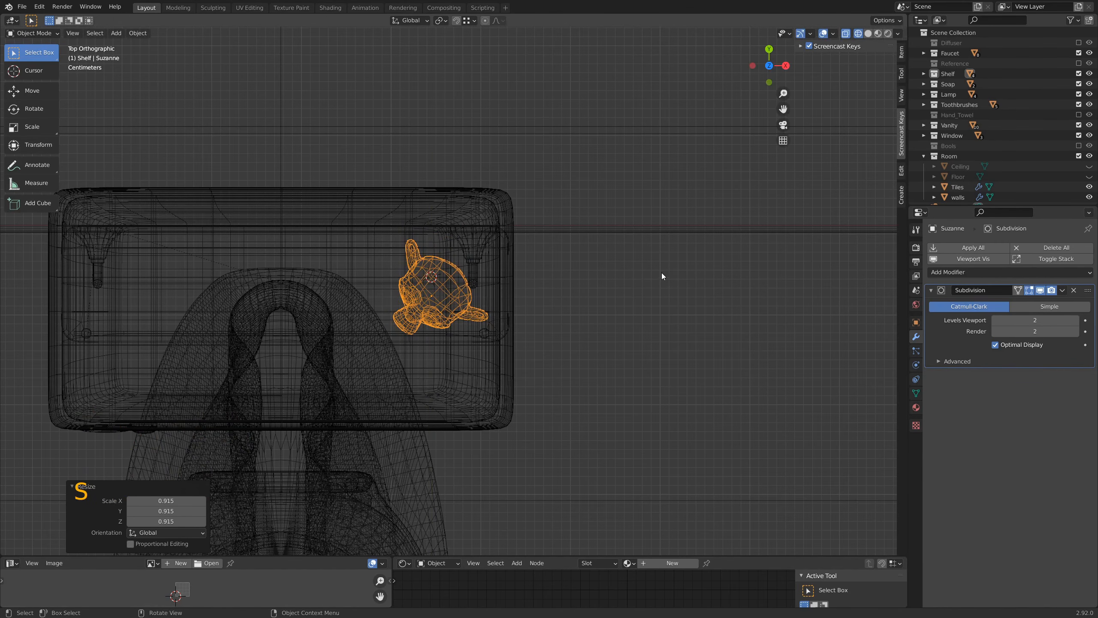
Shift the monkey head about 0.007 m along positive Y on the shelf and deselect it
key("g")
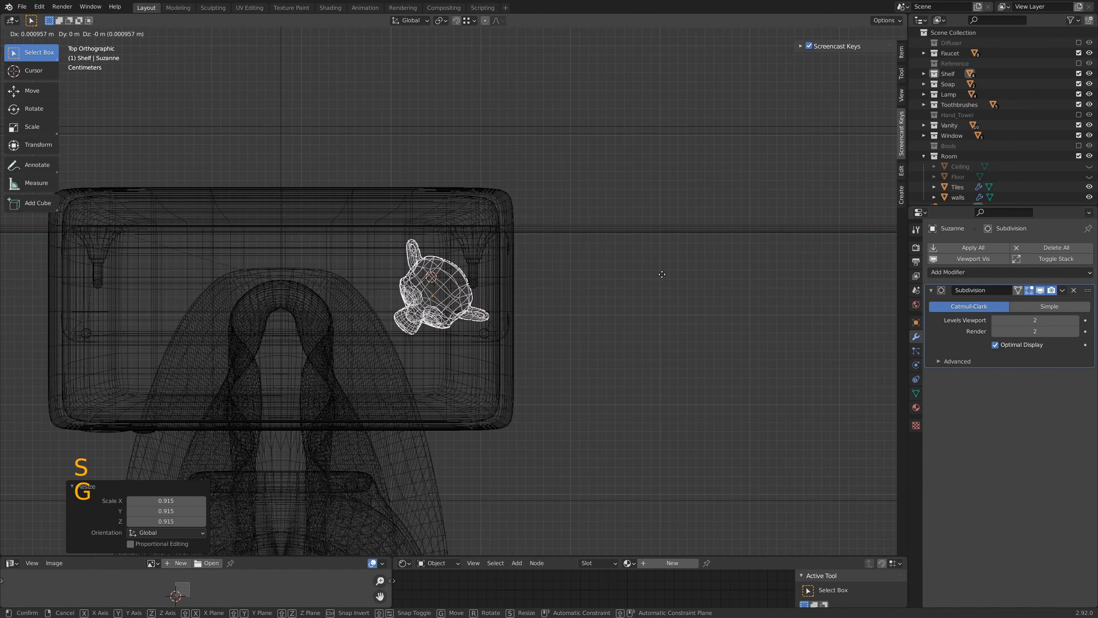
key("y")
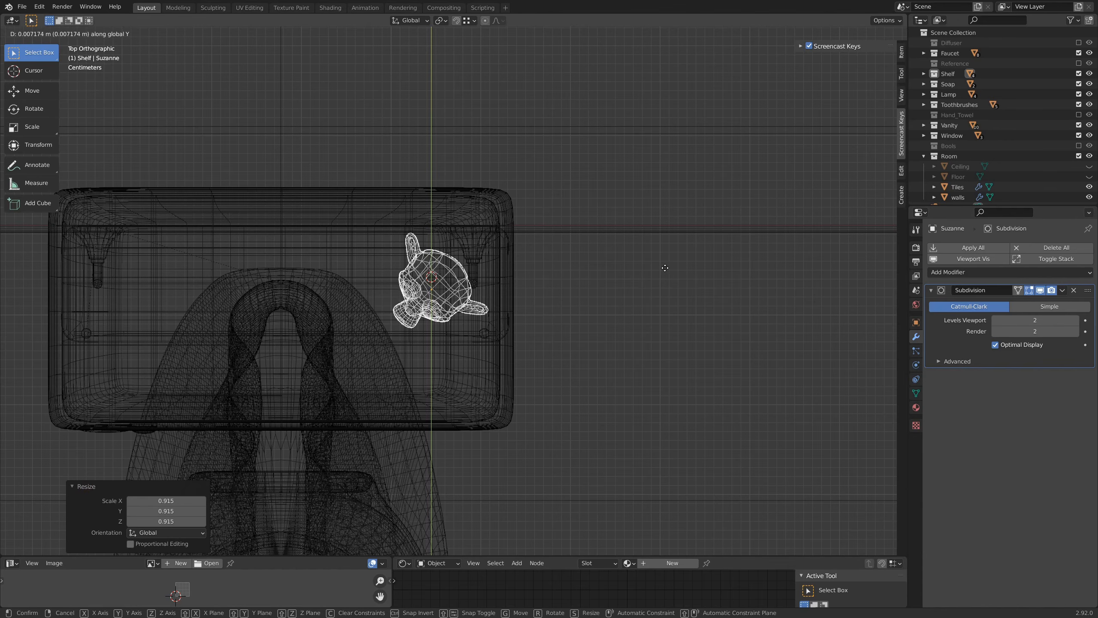
left_click(665, 267)
left_click(586, 347)
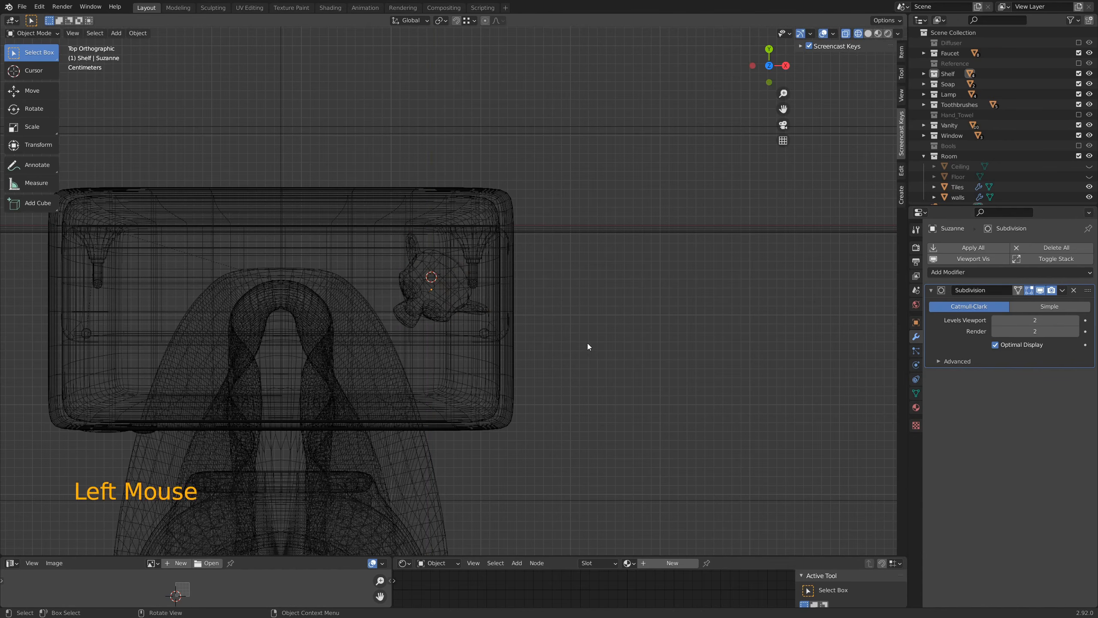
Move the whole toilet about -0.063 m along Y, clear of the back wall, using its Toilet Master empty
scroll(587, 345, "down", 7)
scroll(587, 346, "up", 6)
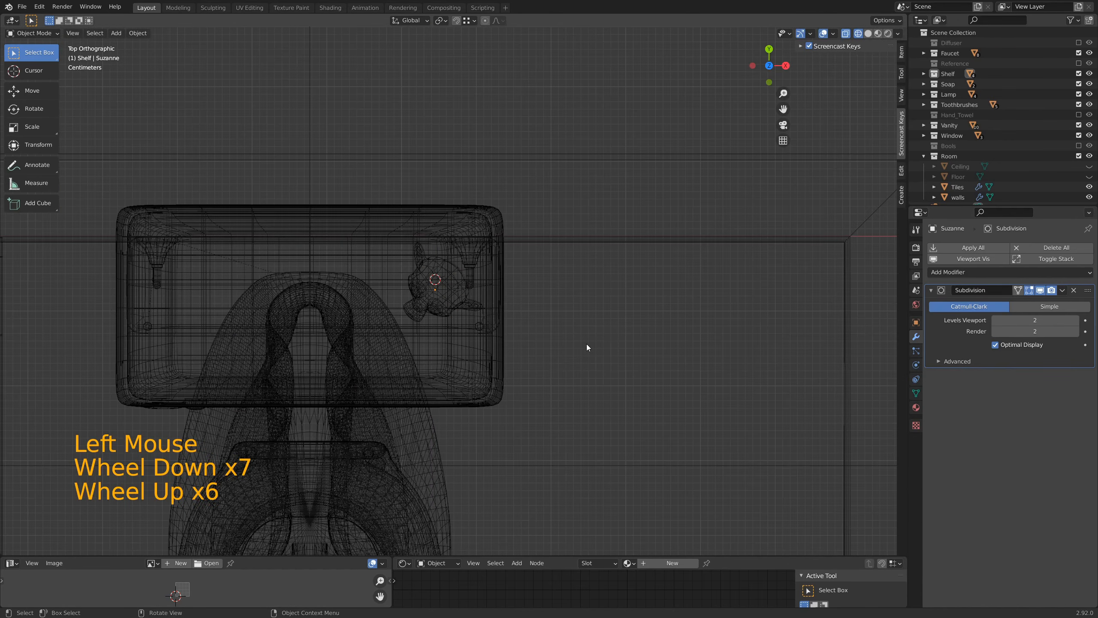
key("KP_5")
key("KP_5")
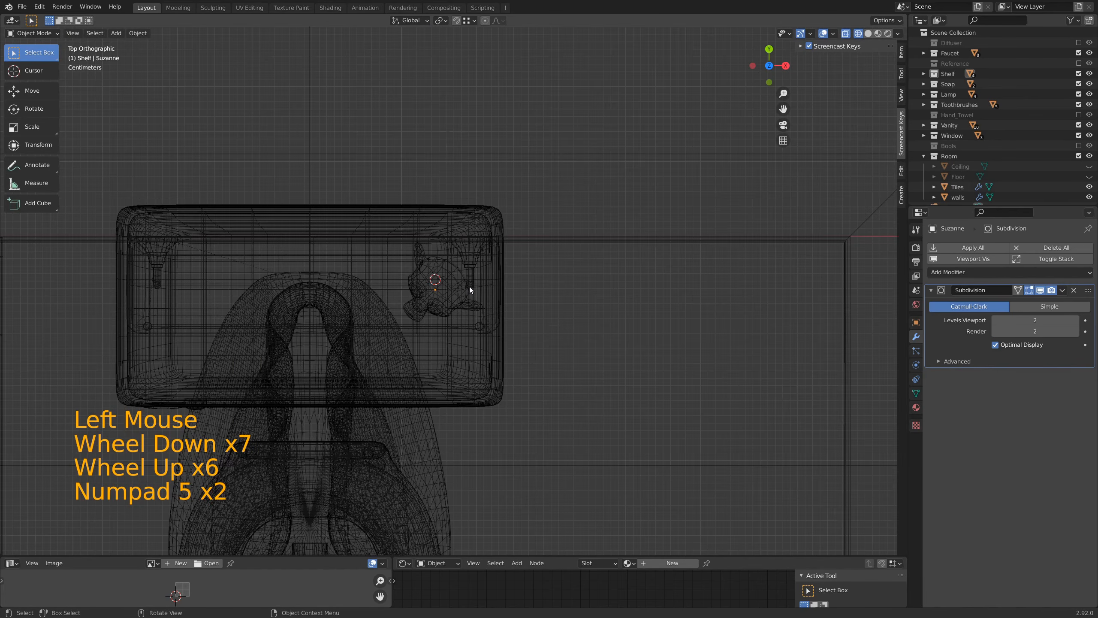
left_click(477, 367)
scroll(625, 399, "down", 3)
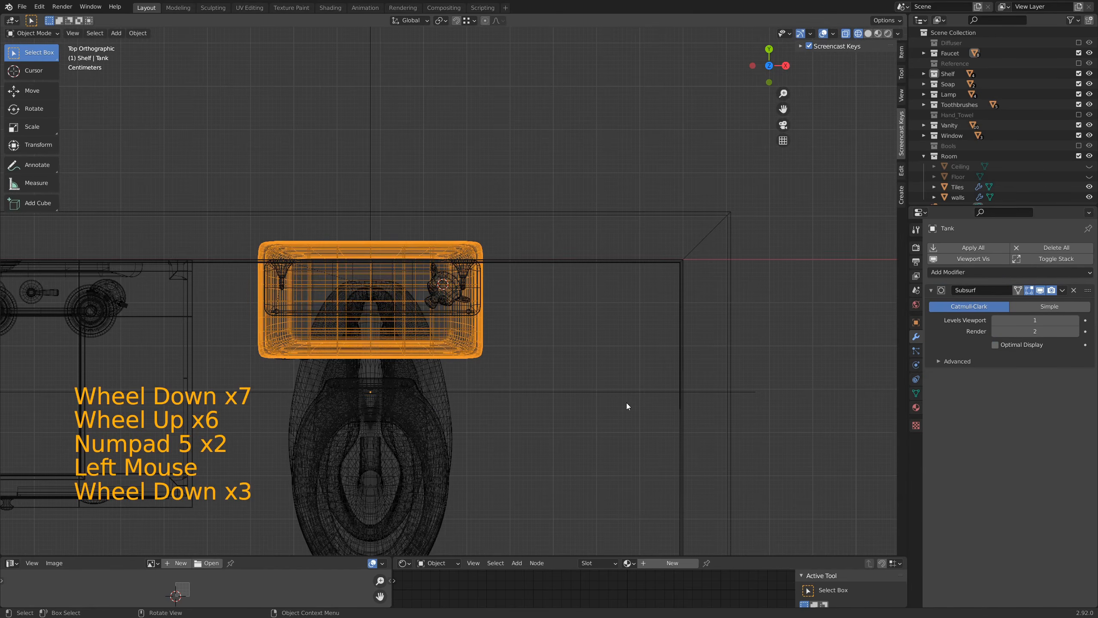
middle_click_drag(627, 403, 614, 395)
left_click(604, 351)
key("KP_7")
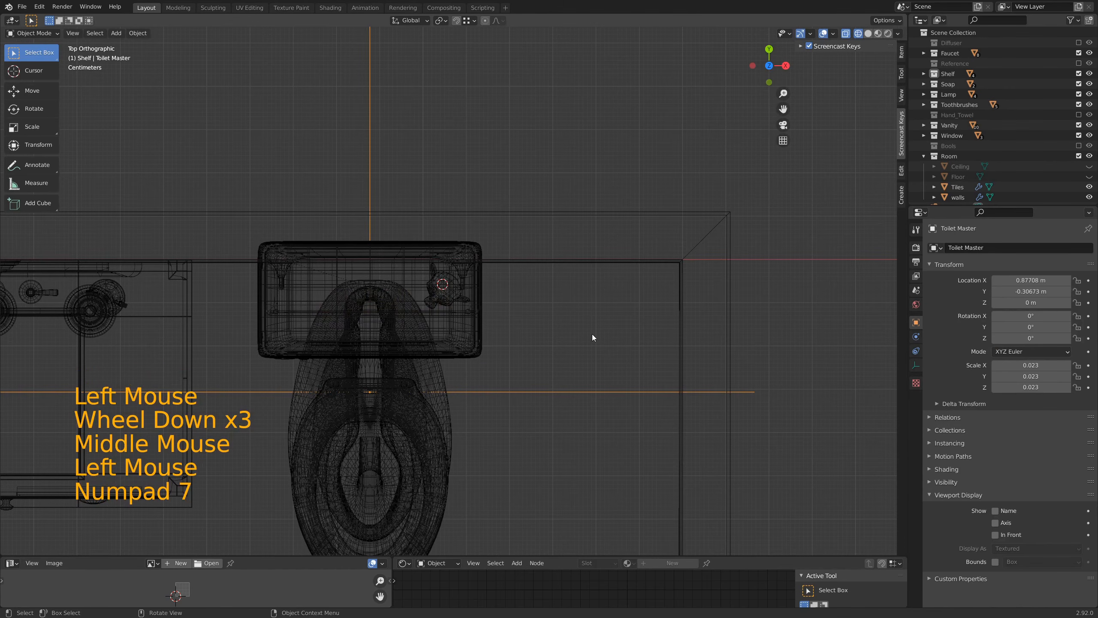
key("g")
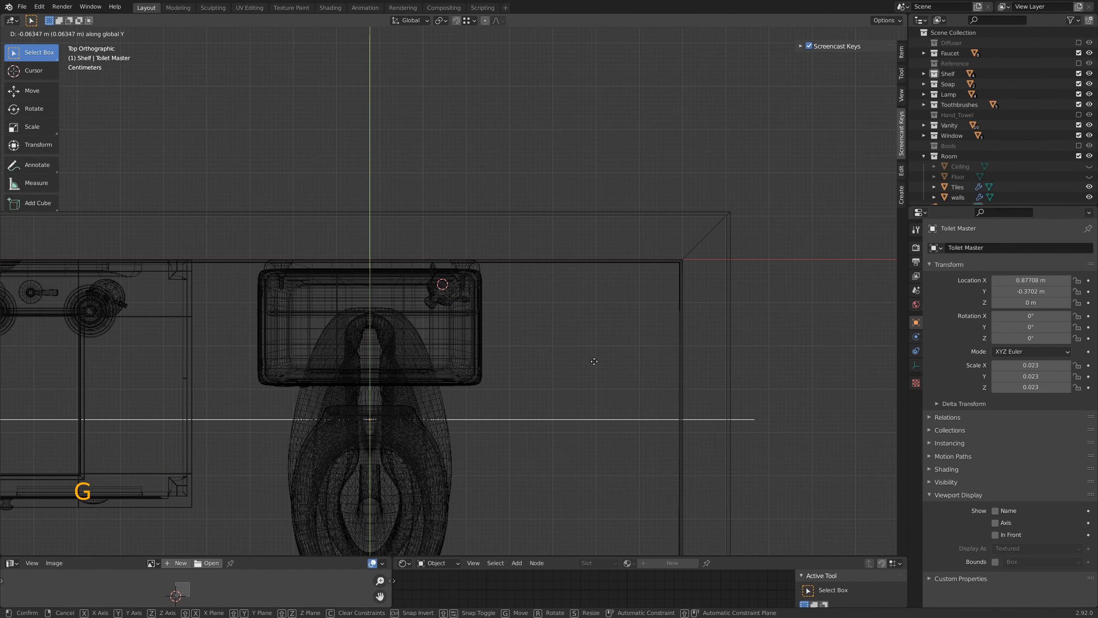
left_click(594, 361)
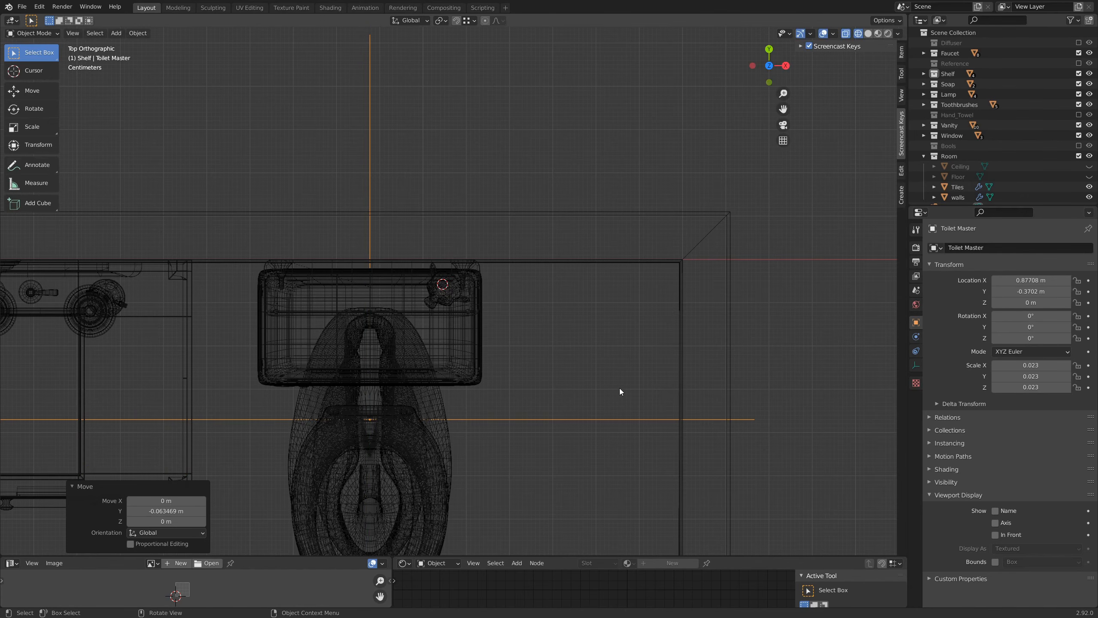
Examine the toilet's placement and the monkey head on the shelf from the camera view
middle_click_drag(619, 389, 574, 333)
left_click(806, 294)
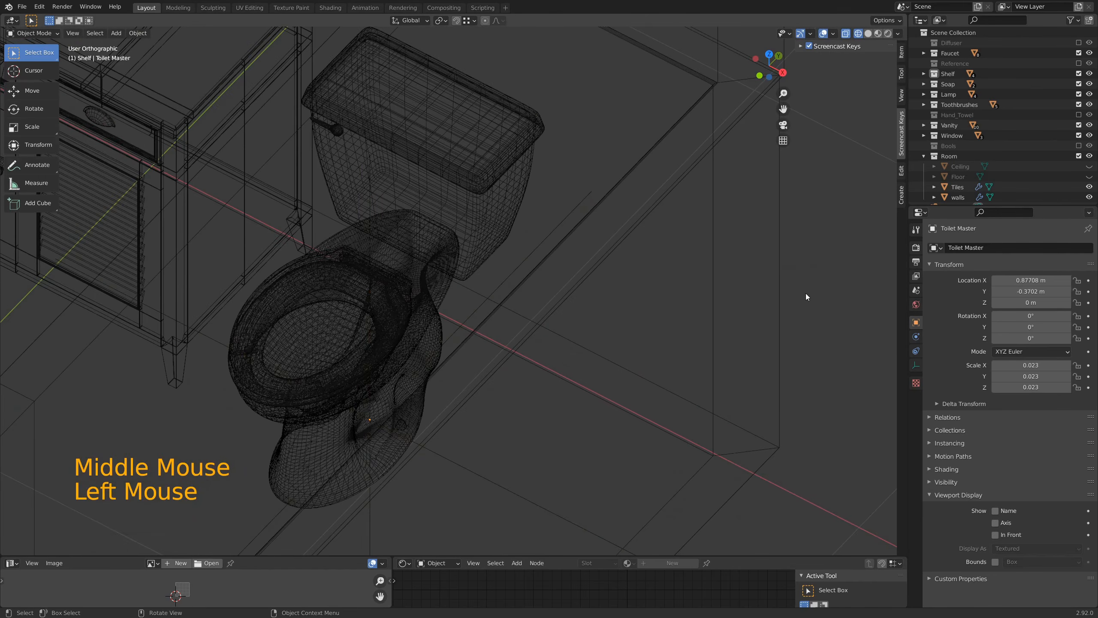
key("KP_0")
scroll(730, 324, "down", 2)
scroll(520, 316, "down", 3)
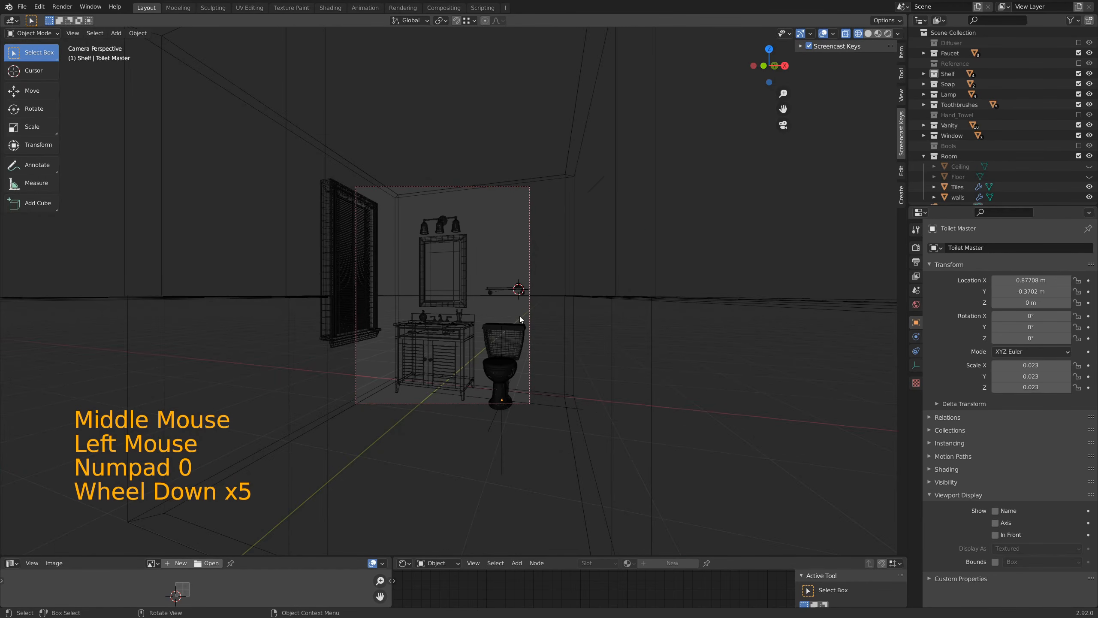
scroll(537, 331, "up", 4)
scroll(542, 357, "down", 1)
scroll(542, 357, "up", 3)
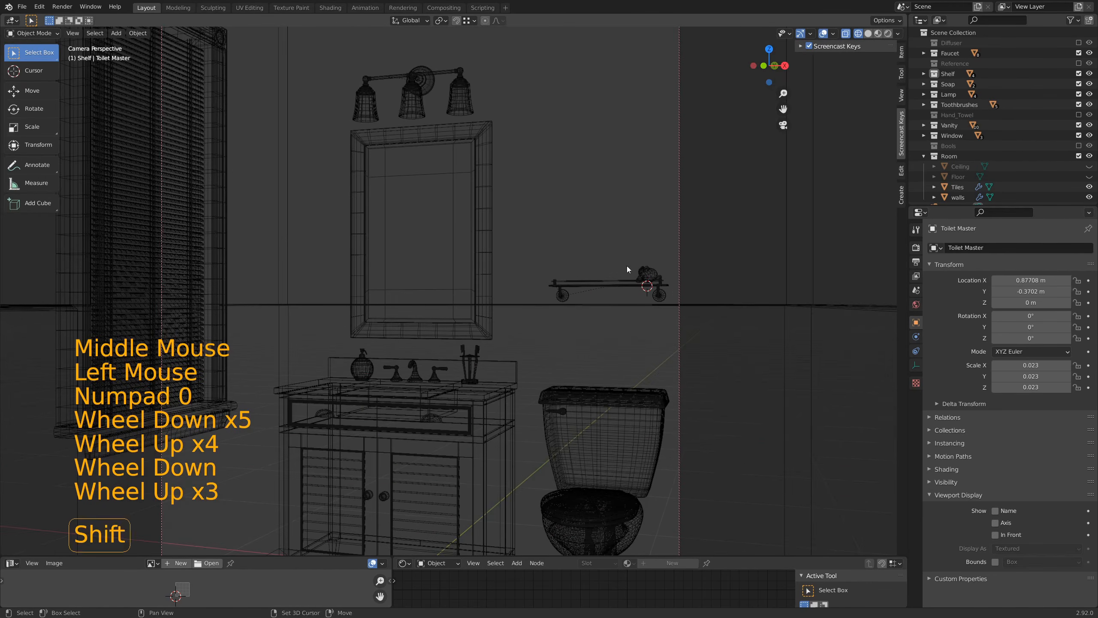
middle_click_drag(627, 266, 532, 272, "shift")
scroll(599, 331, "up", 2)
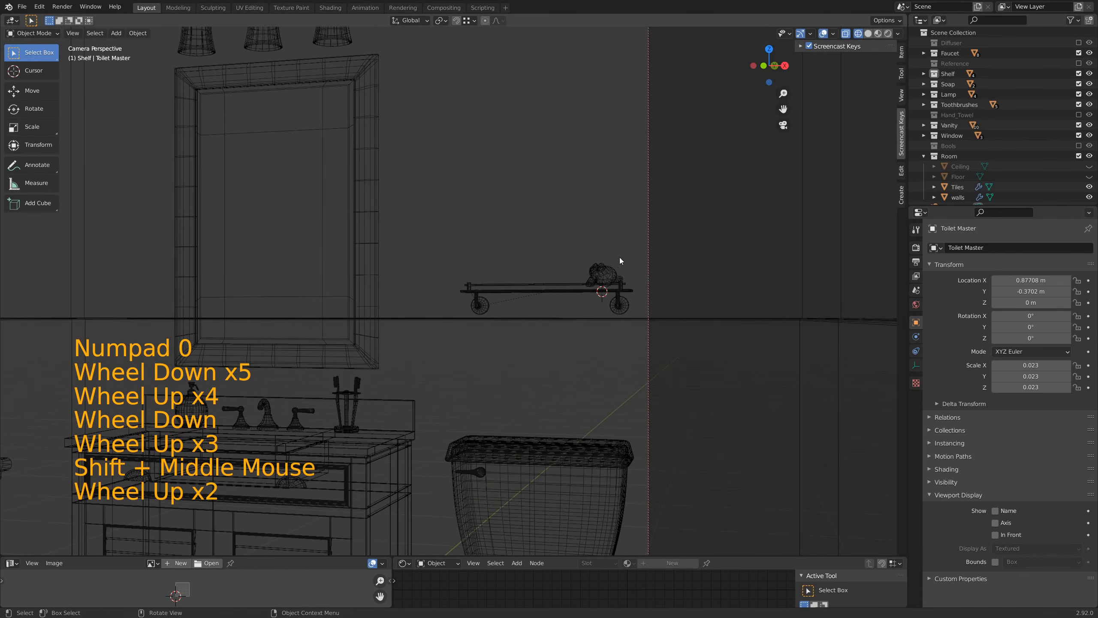
scroll(620, 259, "up", 4)
middle_click_drag(649, 268, 544, 289, "shift")
Lower the monkey head about 0.008 m along Z in front view so it rests on the shelf
left_click(544, 288)
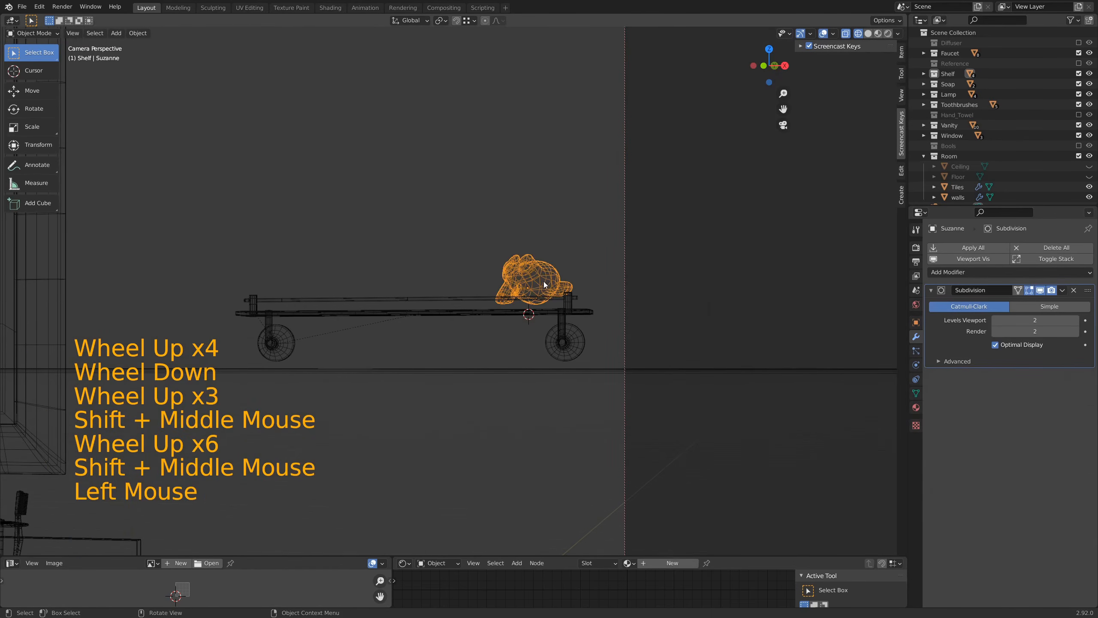
scroll(562, 290, "up", 2)
key("KP_1")
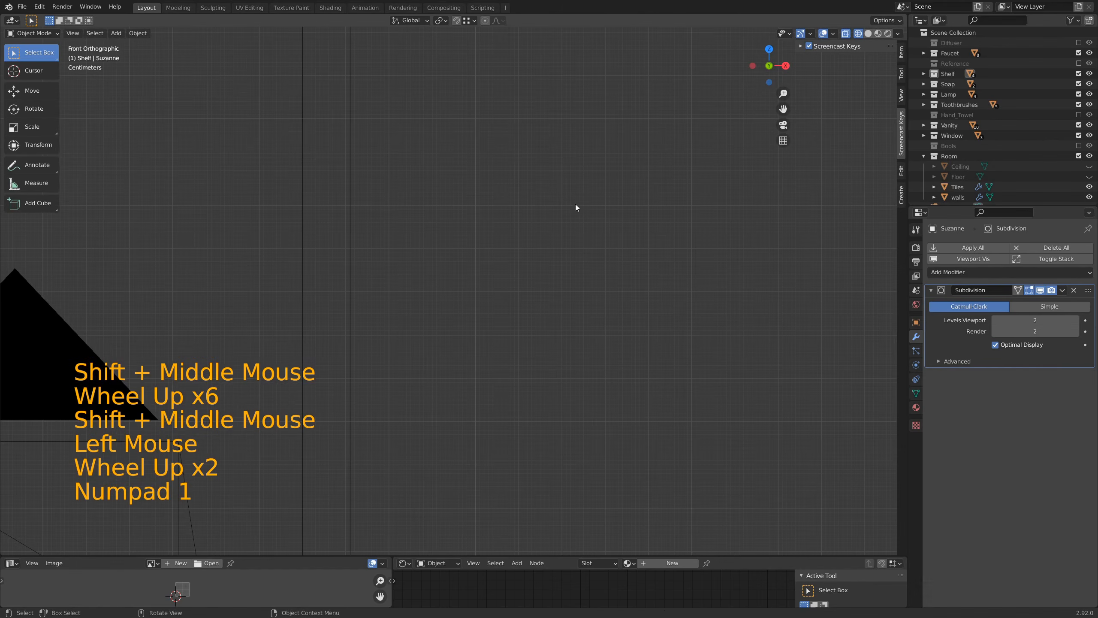
middle_click_drag(429, 399, 837, 130, "shift")
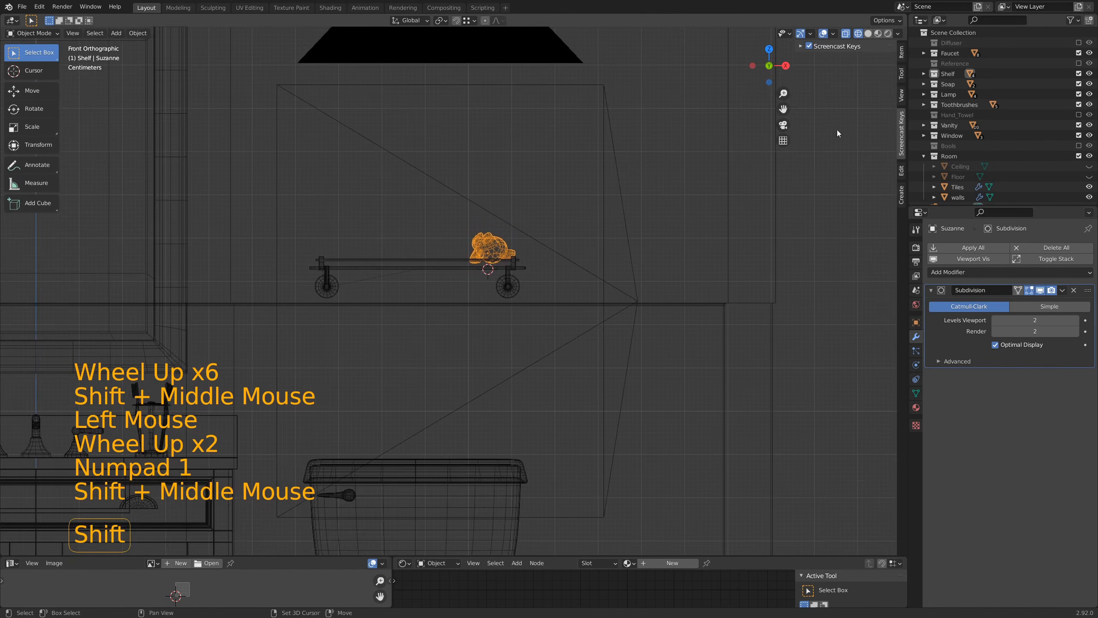
scroll(610, 248, "up", 6)
key("g")
key("z")
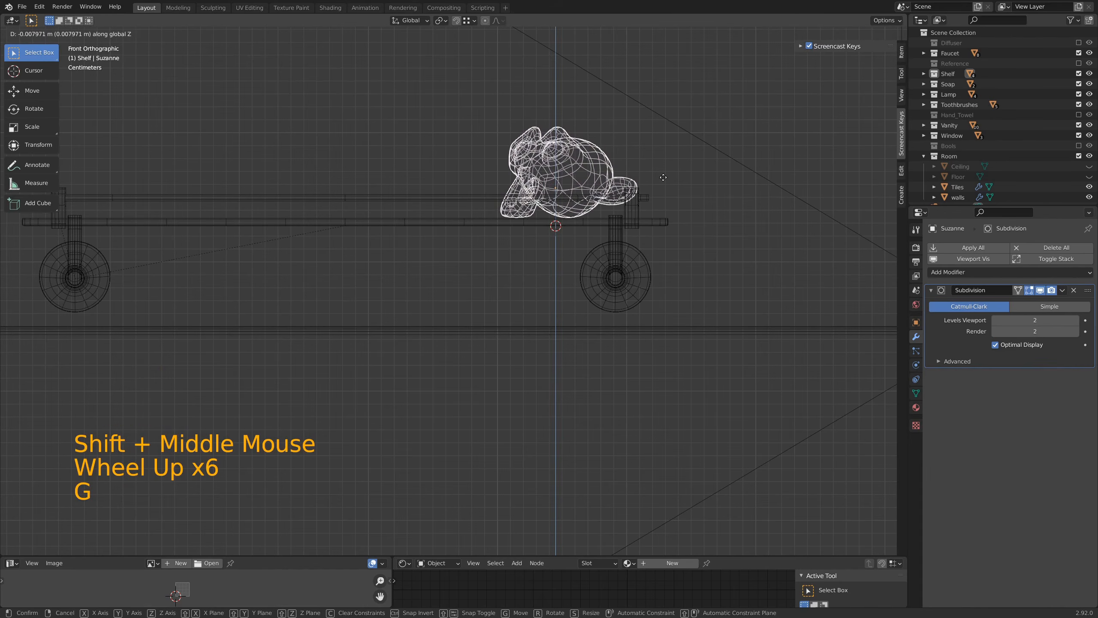
left_click(663, 177)
Append all objects from the Object folder of Augalas.blend to bring the potted plant into the scene
scroll(452, 149, "down", 4)
middle_click_drag(663, 181, 593, 218)
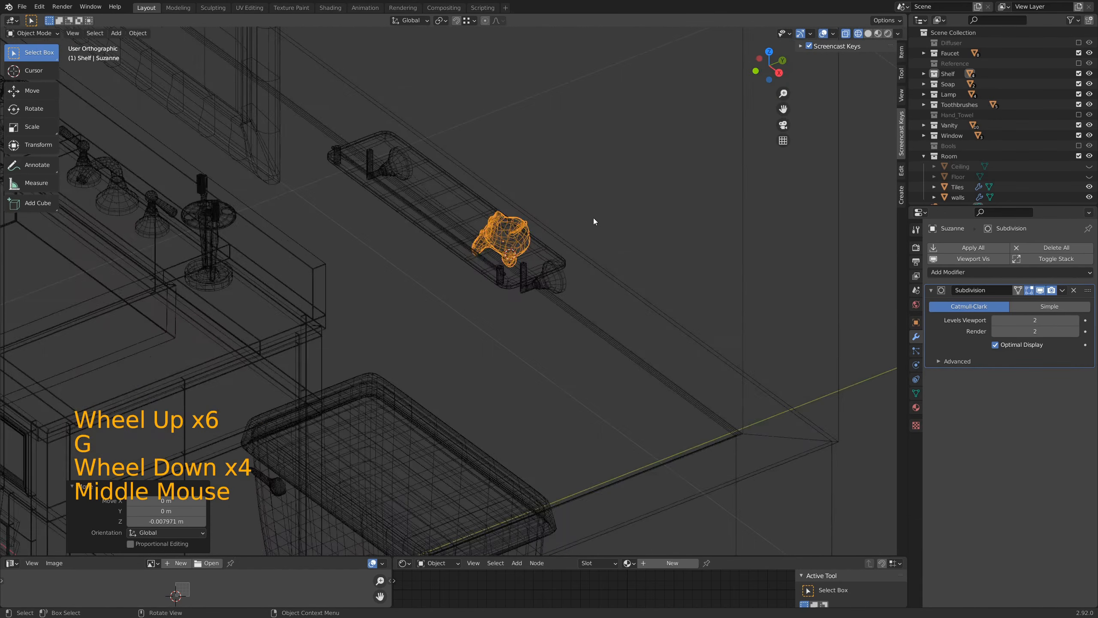
scroll(595, 214, "down", 6)
middle_click_drag(265, 357, 418, 332)
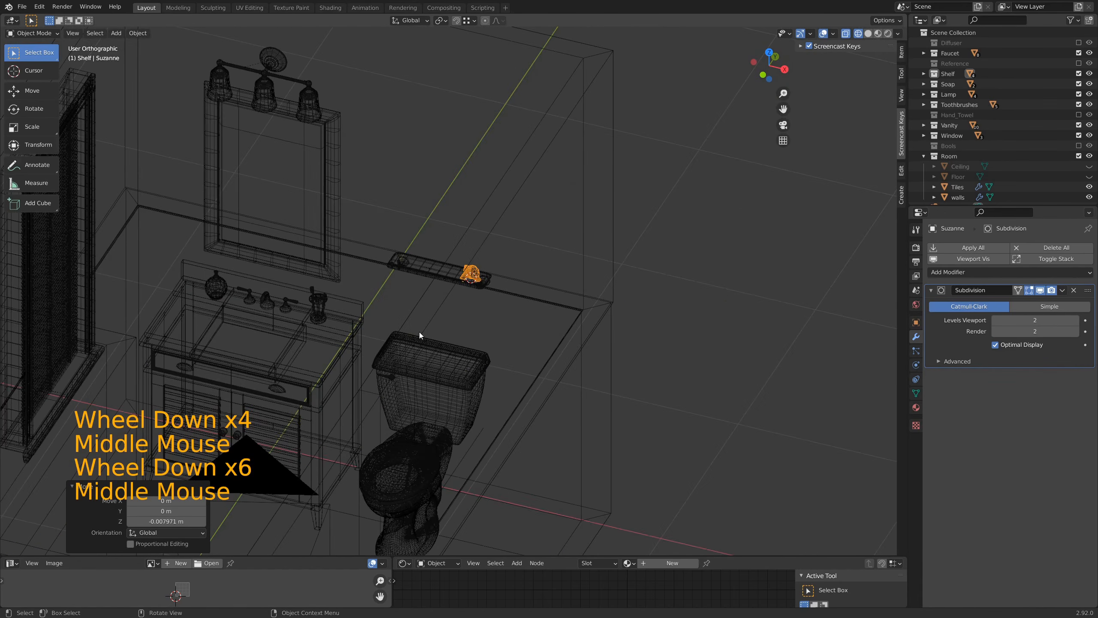
left_click(22, 6)
left_click(44, 118)
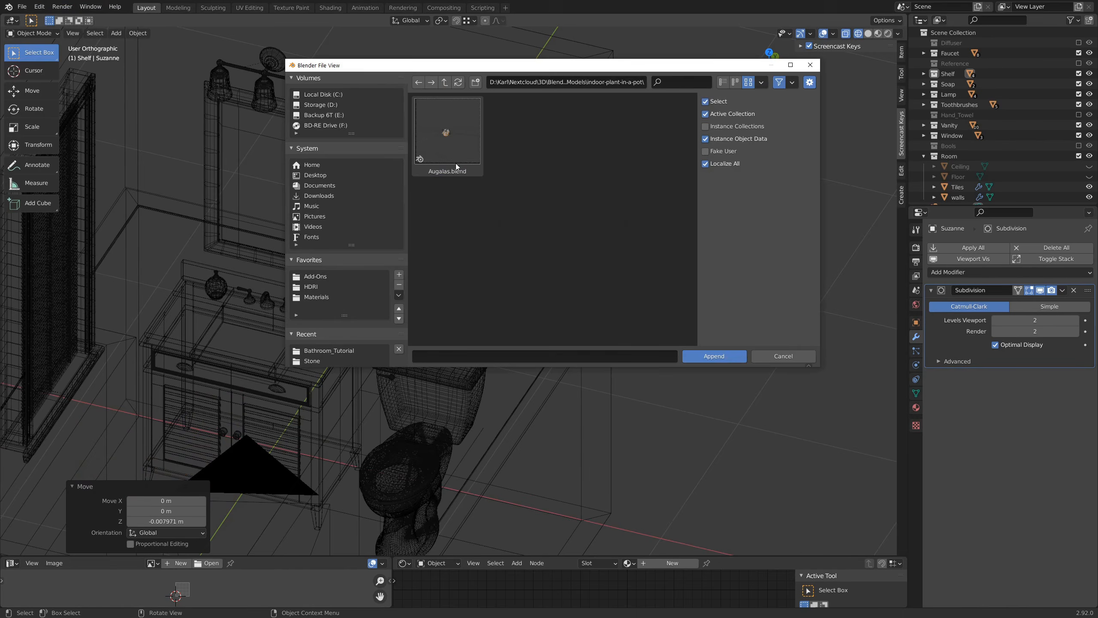
double_click(455, 134)
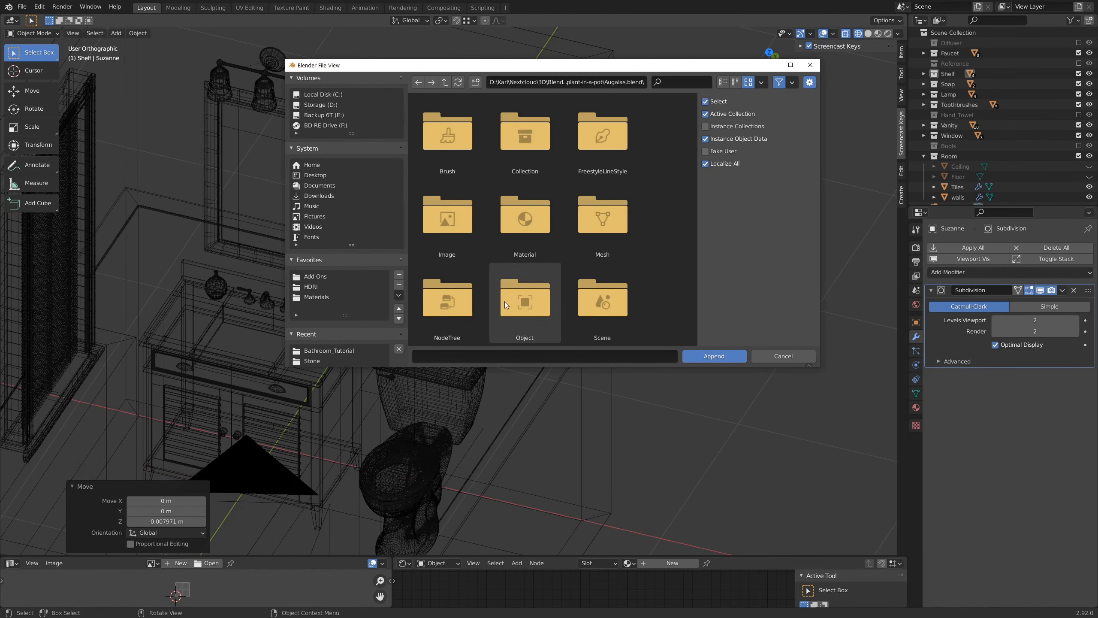
double_click(528, 302)
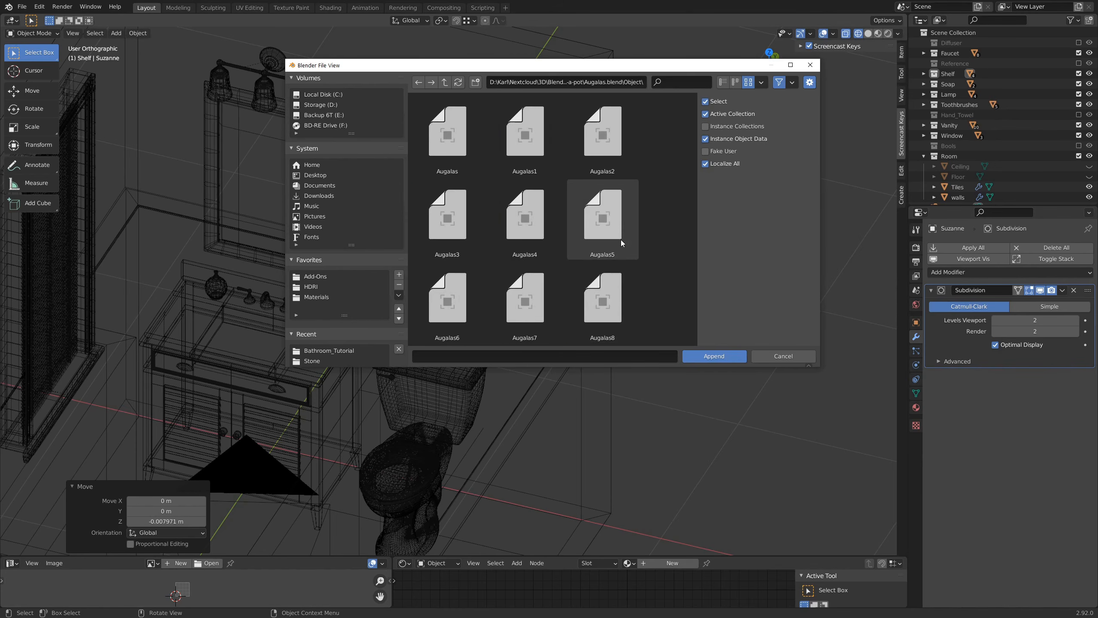
key("a")
left_click(725, 357)
Move the potted plant in top view about 0.71 m along X and 0.037 m along Y, towards the shelf
middle_click_drag(476, 415, 357, 448)
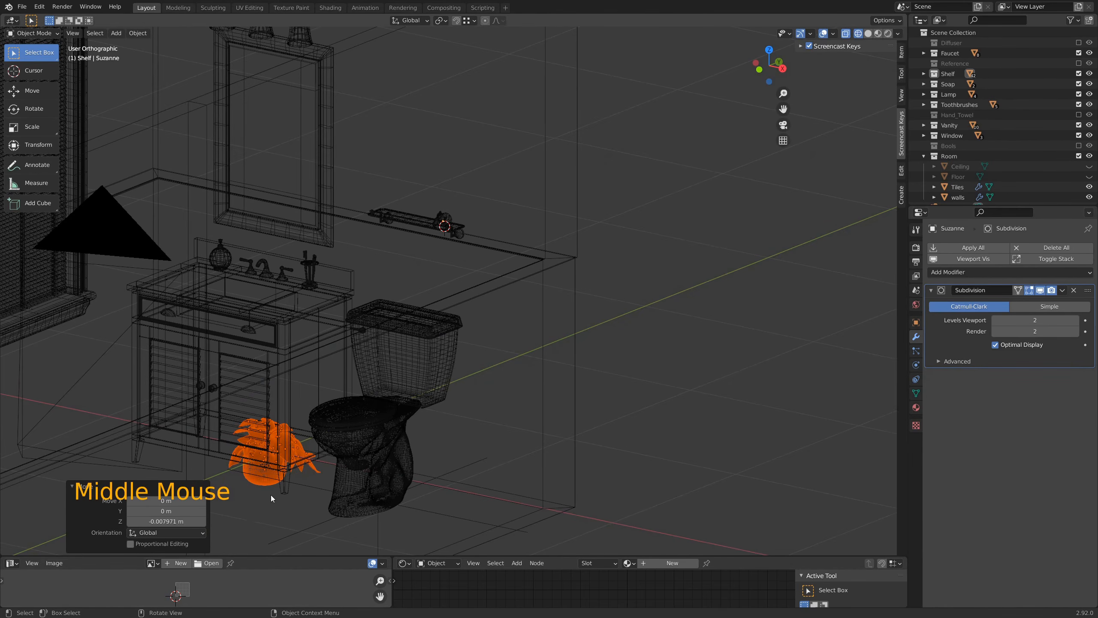
left_click(263, 480)
middle_click_drag(240, 503, 490, 482, "shift")
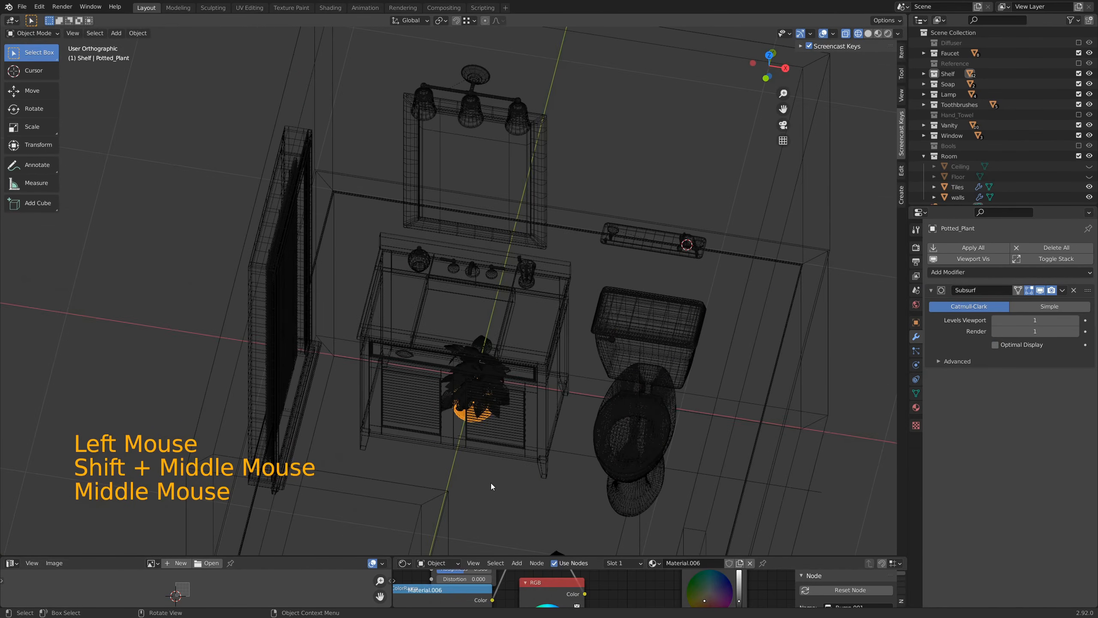
key("KP_7")
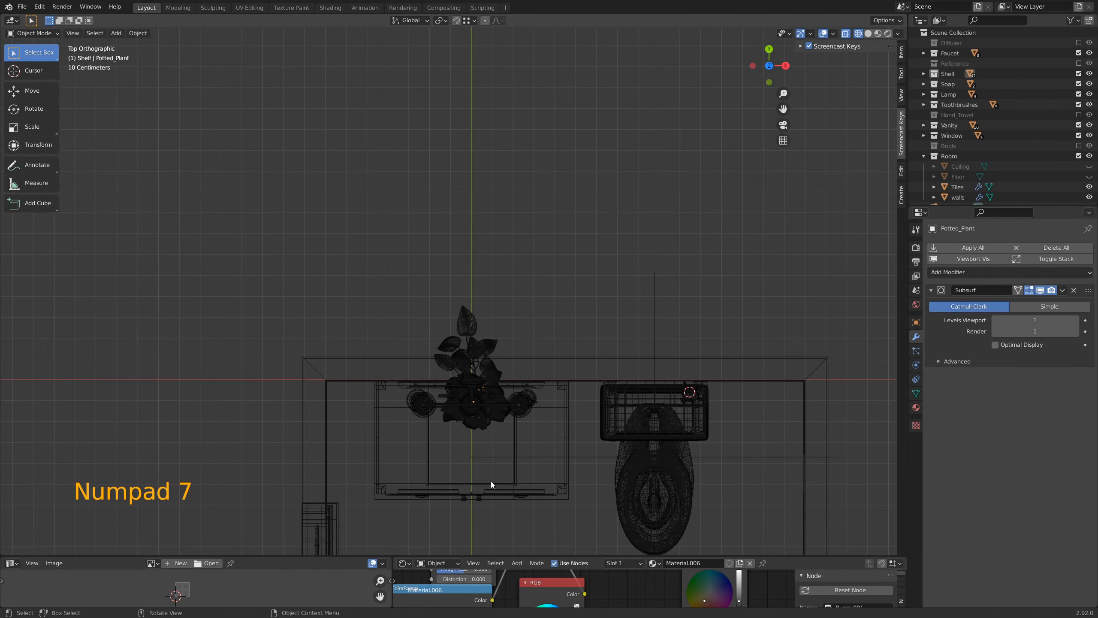
key("g")
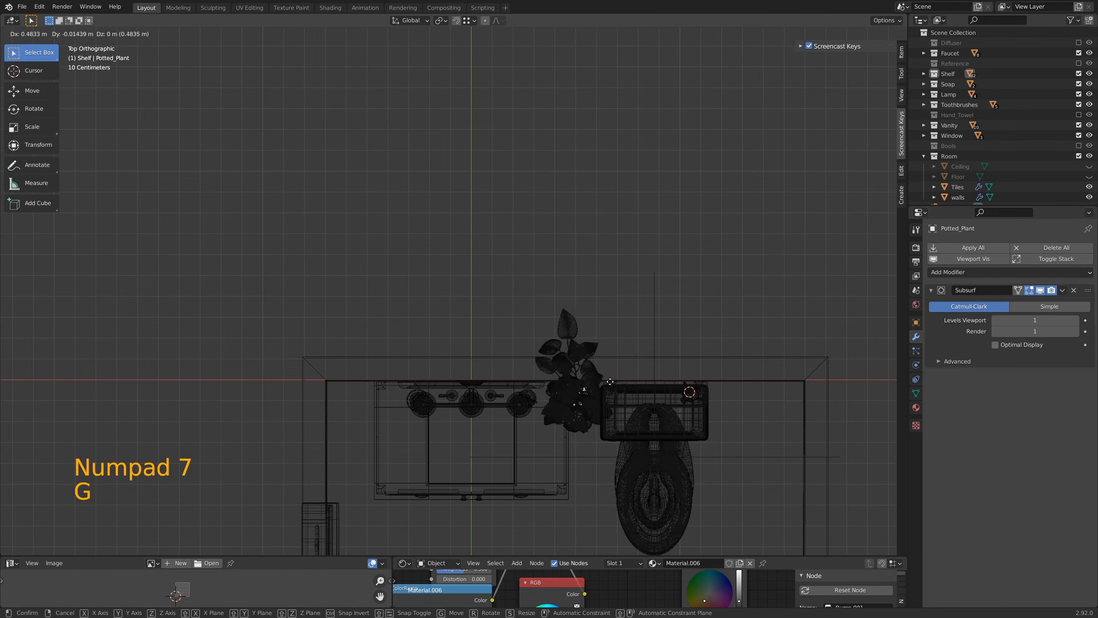
left_click(643, 371)
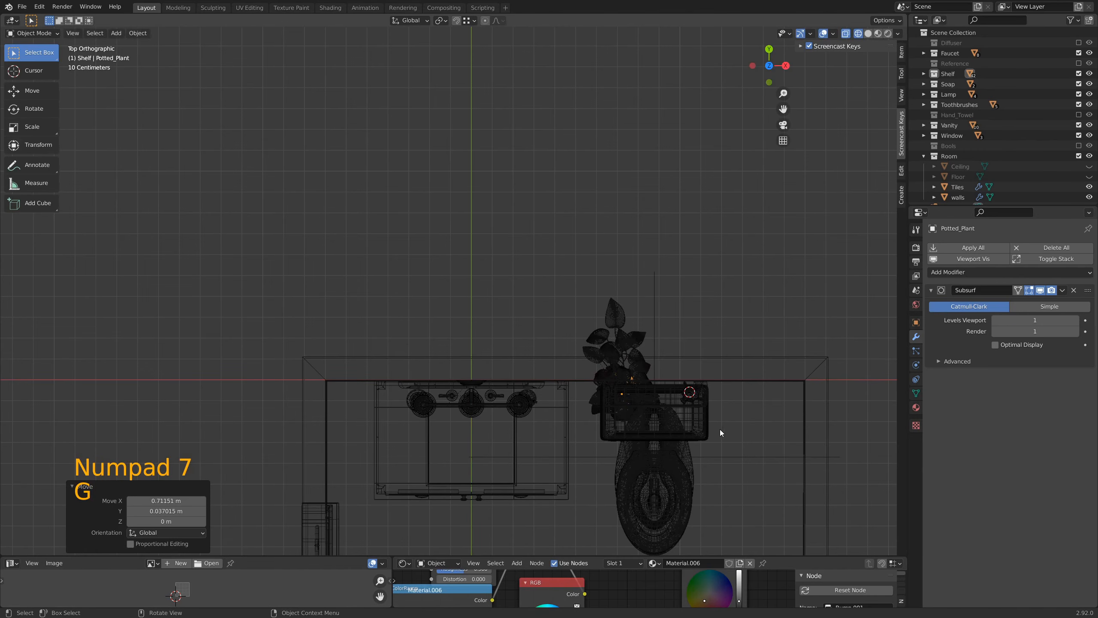
Raise the potted plant about 1.466 m along Z and shift it about 0.043 m along X to the shelf
key("KP_1")
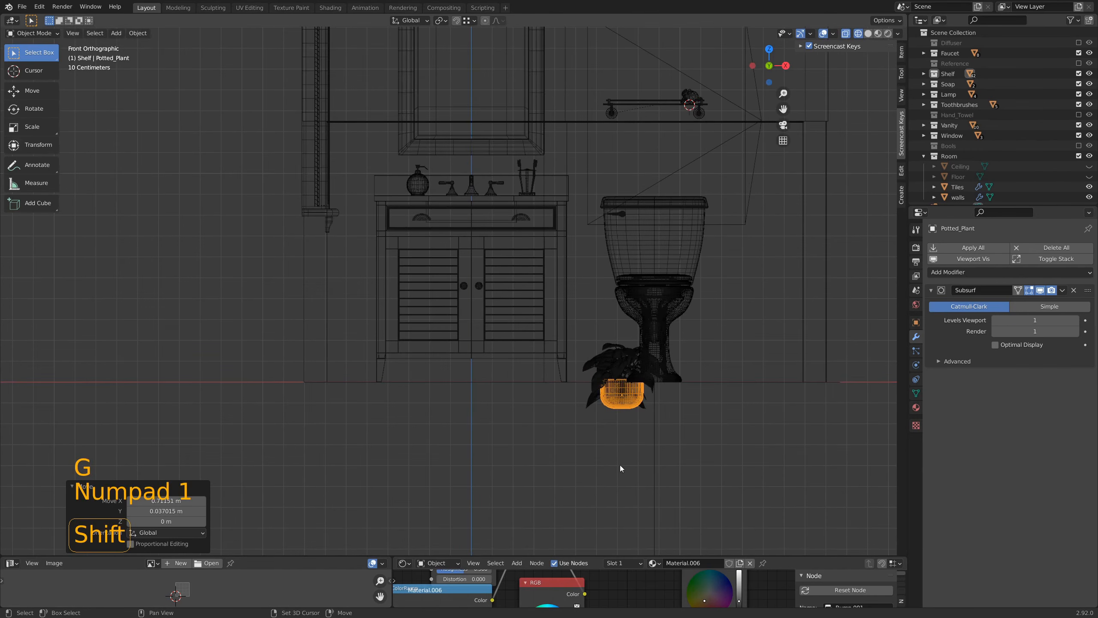
middle_click_drag(620, 465, 466, 38, "shift")
key("g")
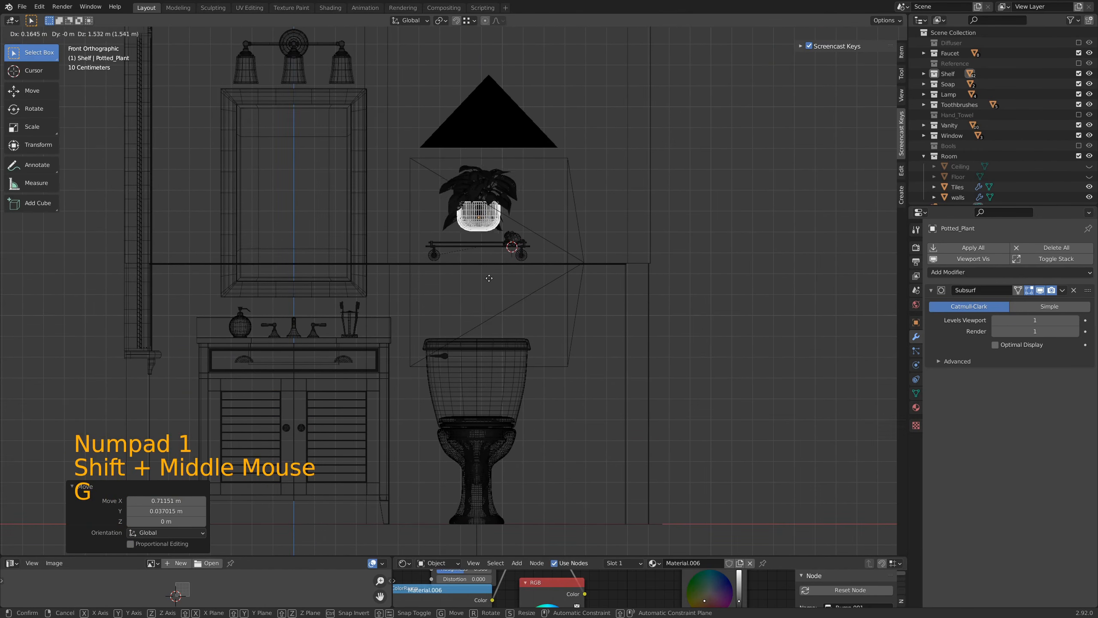
left_click(467, 292)
Scale the potted plant to about 0.622 and rotate it about -104° around the global Z axis
scroll(467, 292, "up", 6)
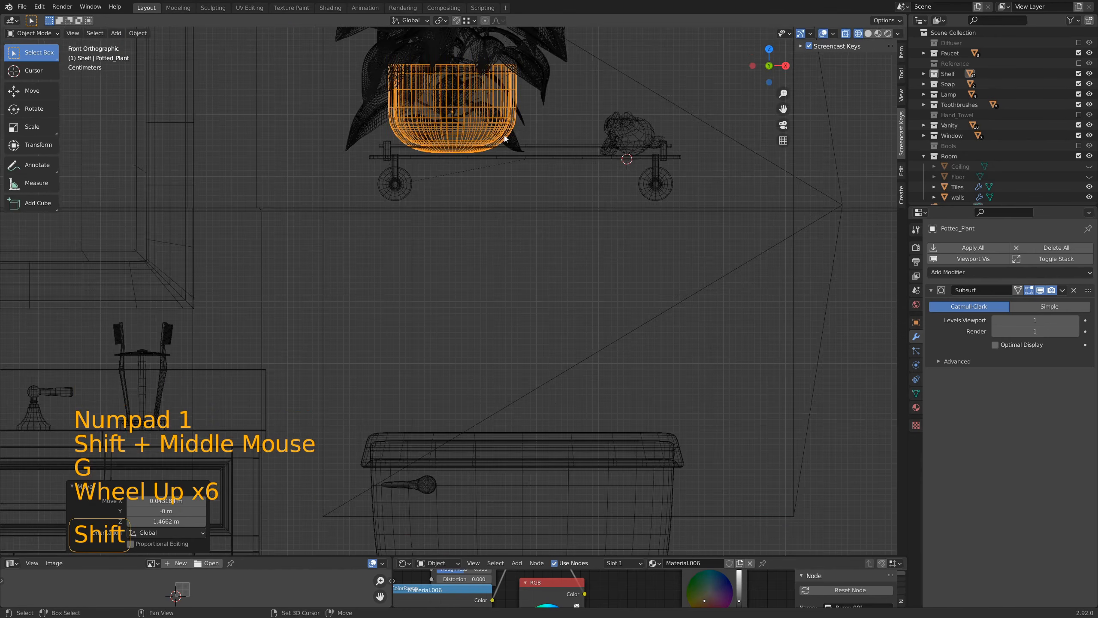
middle_click_drag(579, 91, 576, 367, "shift")
key("s")
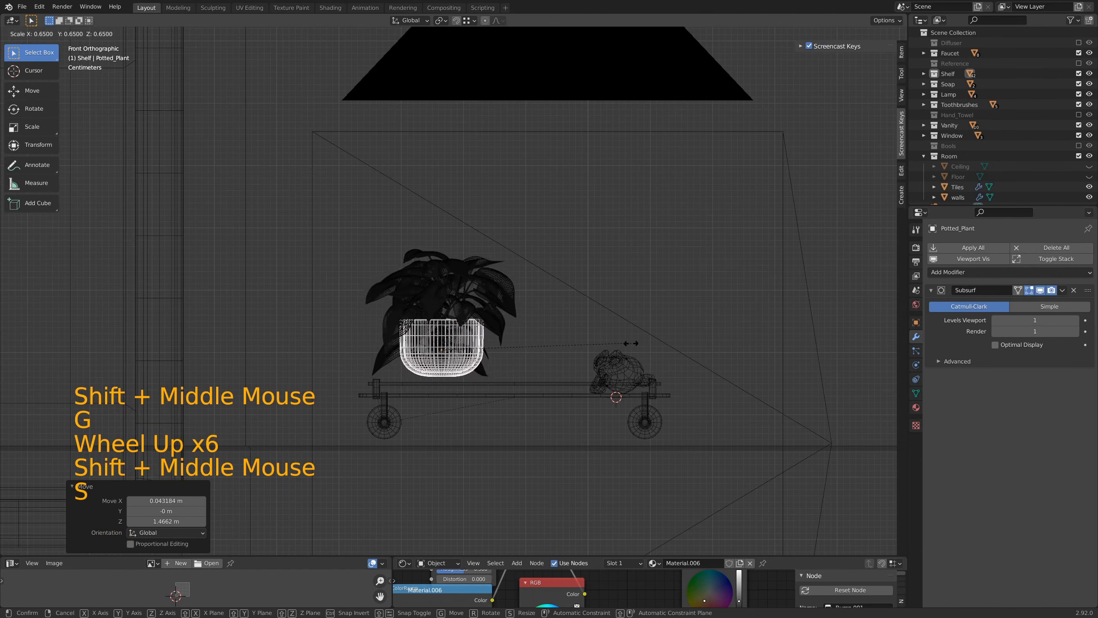
left_click(624, 348)
key("r")
key("z")
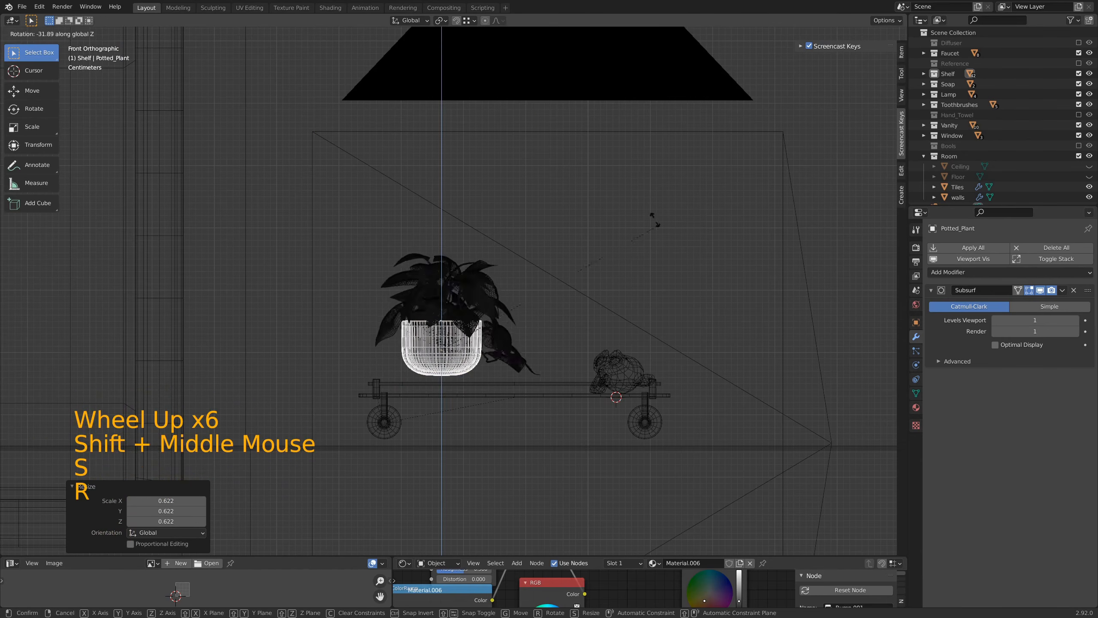
left_click(365, 520)
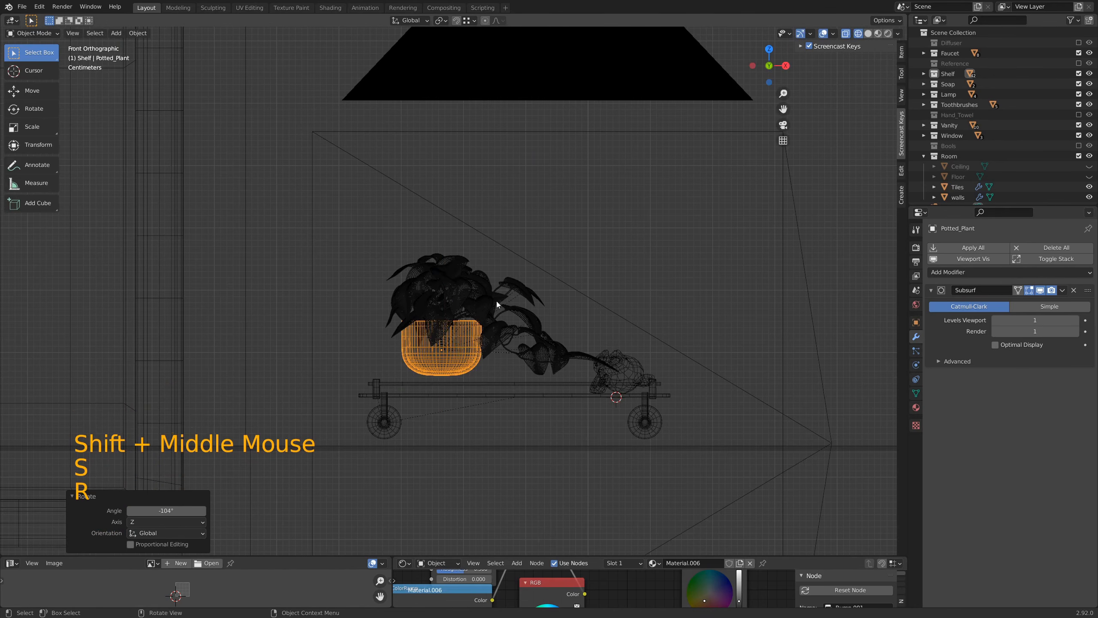
Shift the potted plant down and towards the shelf's left end in front view, and scale it to about 0.712
scroll(581, 453, "up", 4)
middle_click_drag(582, 454, 656, 301, "shift")
key("g")
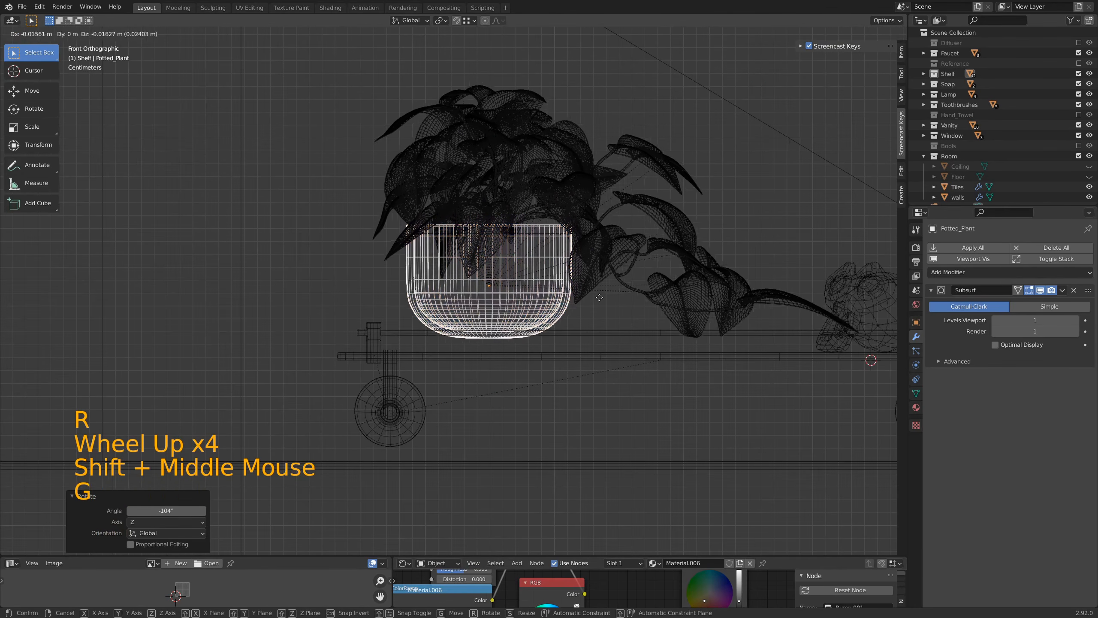
left_click(589, 312)
left_click(655, 316)
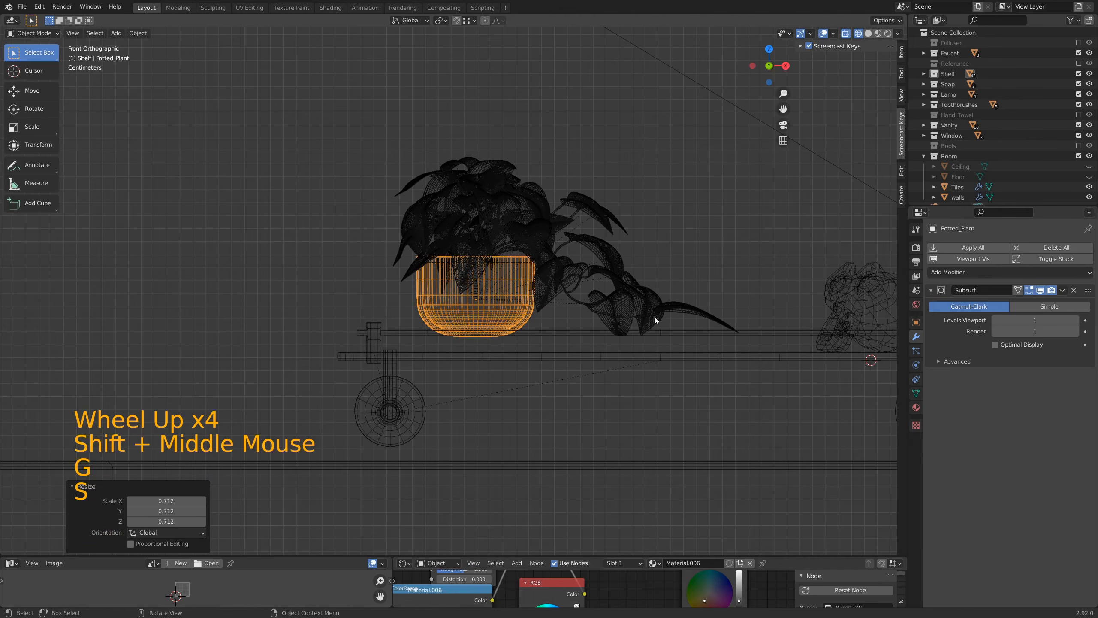
Lower the potted plant about 0.0115 m along Z in front view so the pot rests on the shelf board
key("KP_7")
scroll(638, 319, "up", 2)
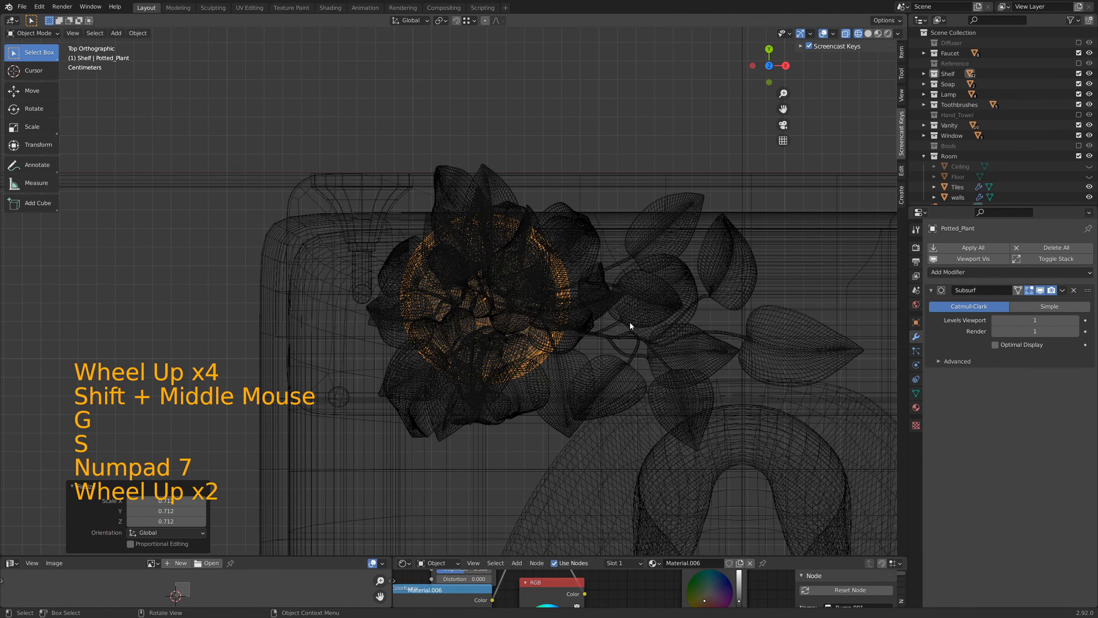
middle_click_drag(578, 321, 585, 284, "shift")
key("z")
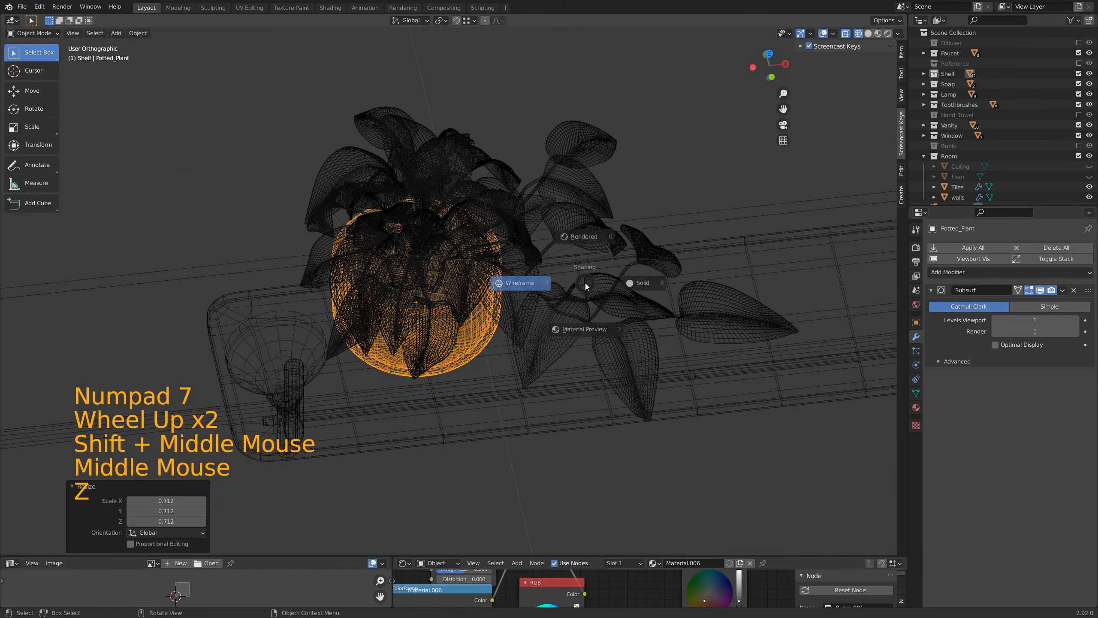
left_click(640, 283)
mouse_move(559, 339)
middle_mouse_down()
mouse_move(544, 309)
mouse_move(556, 302)
mouse_move(559, 324)
mouse_move(587, 335)
mouse_move(583, 326)
middle_mouse_up()
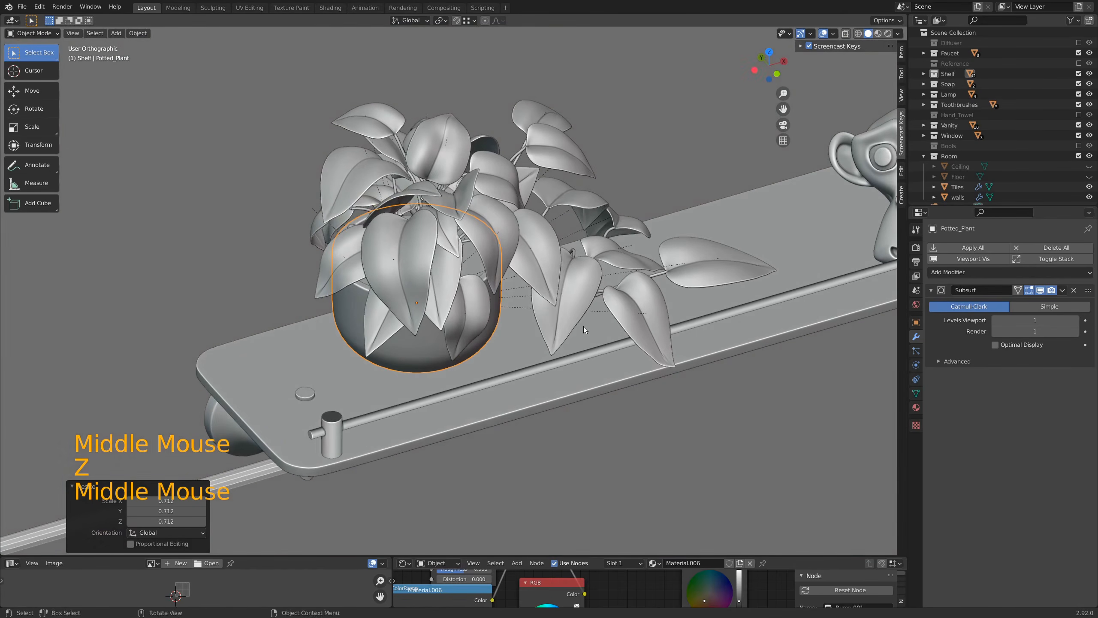
key("z")
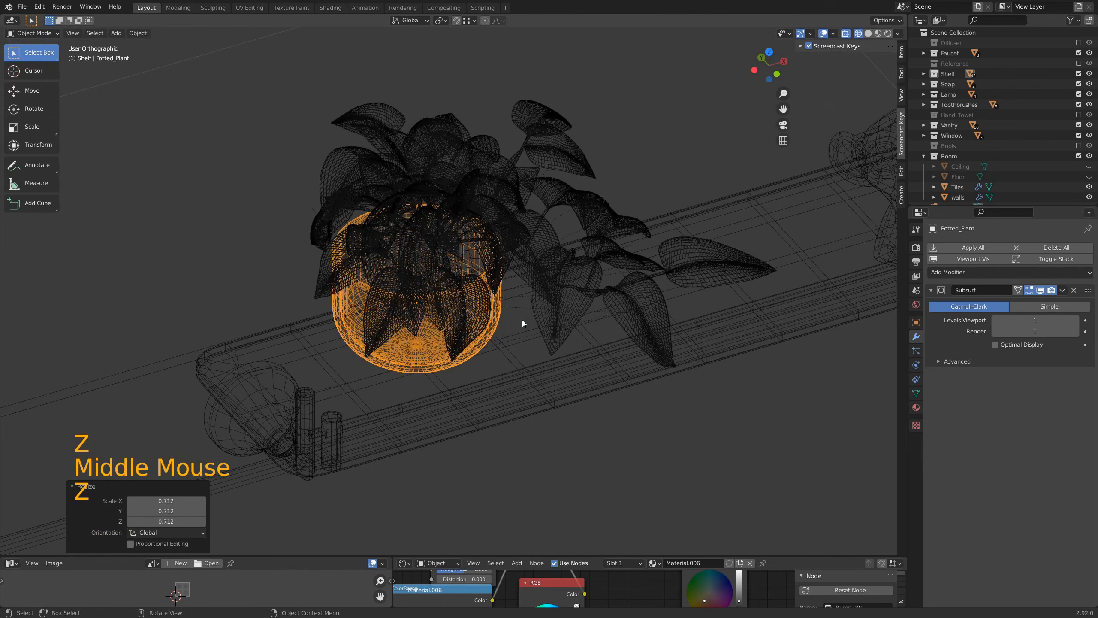
key("KP_1")
key("g")
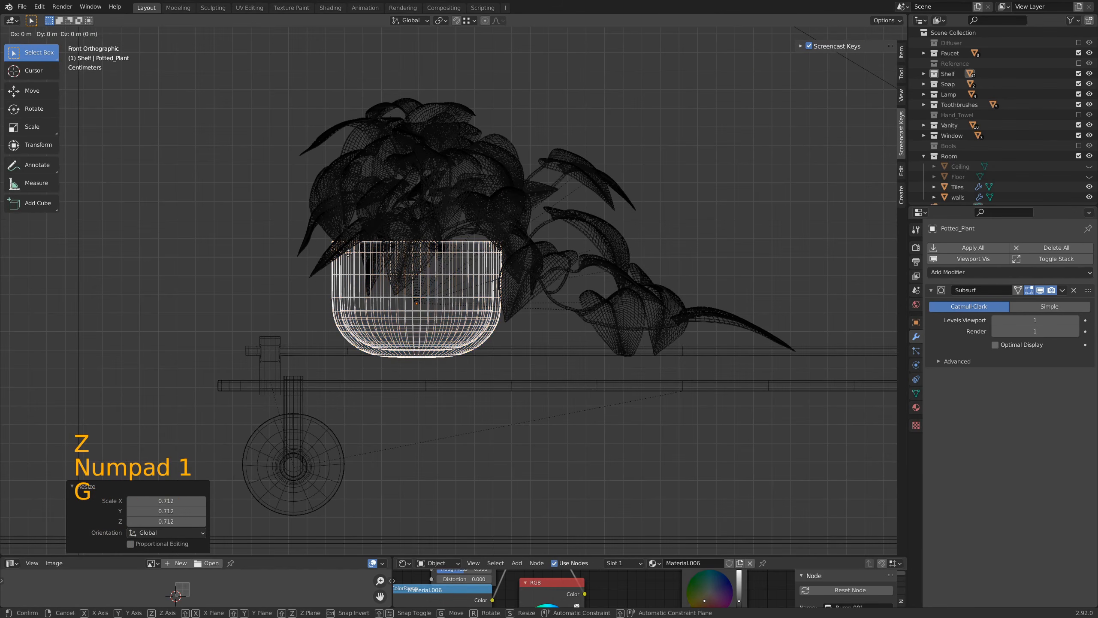
key("z")
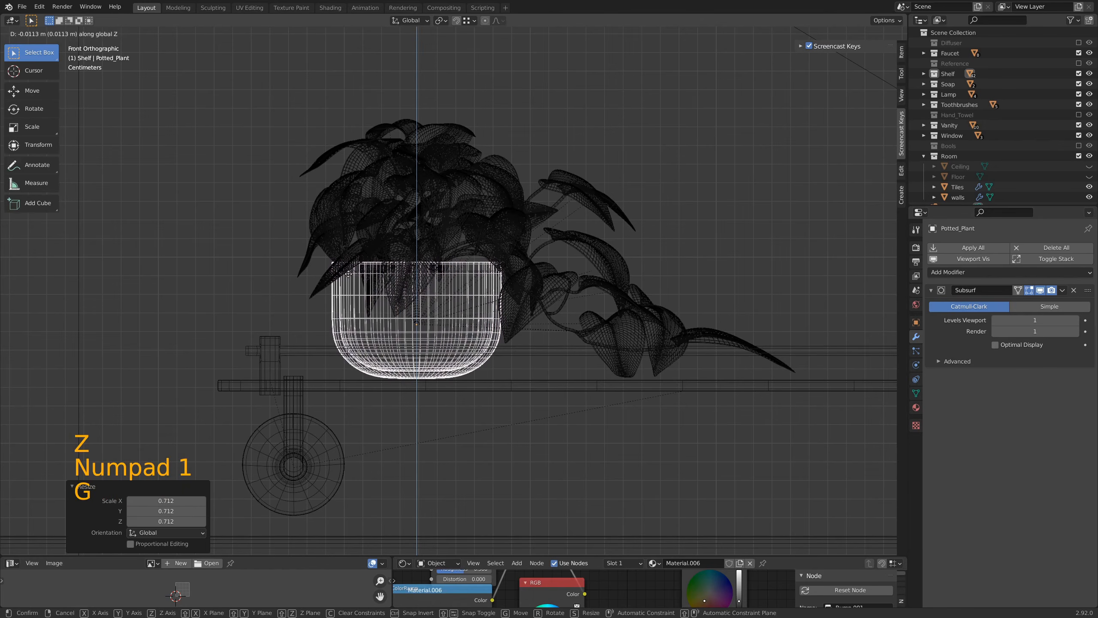
left_click(348, 273)
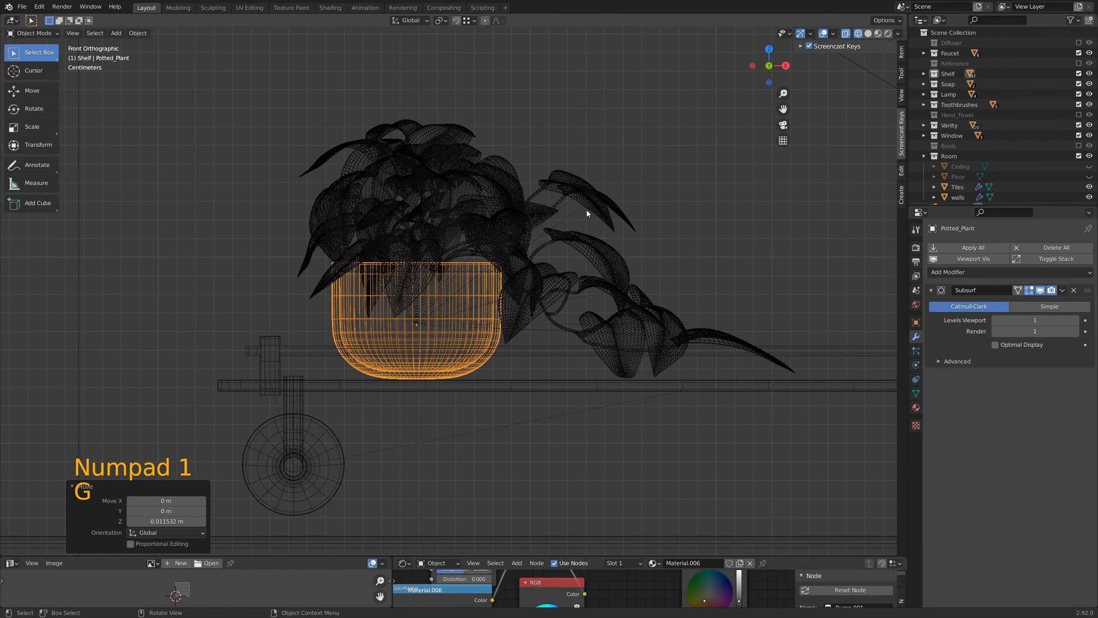
Examine the plant and monkey head on the shelf in solid shading, from above and through the scene camera
scroll(582, 236, "down", 4)
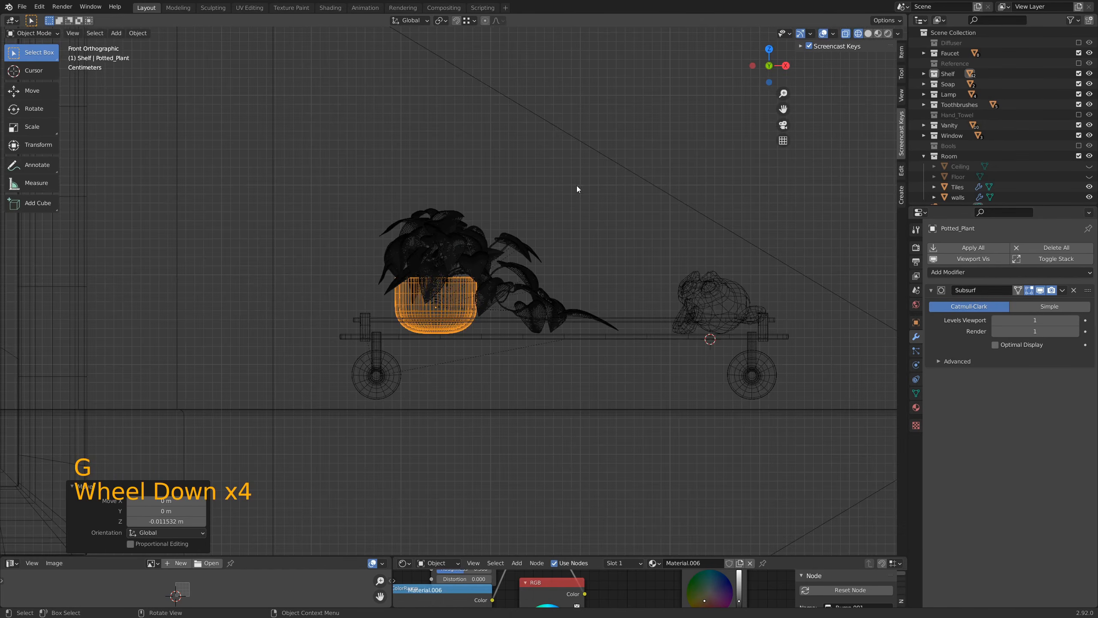
mouse_move(579, 189)
middle_mouse_down()
mouse_move(570, 312)
mouse_move(587, 298)
mouse_move(576, 294)
middle_mouse_up()
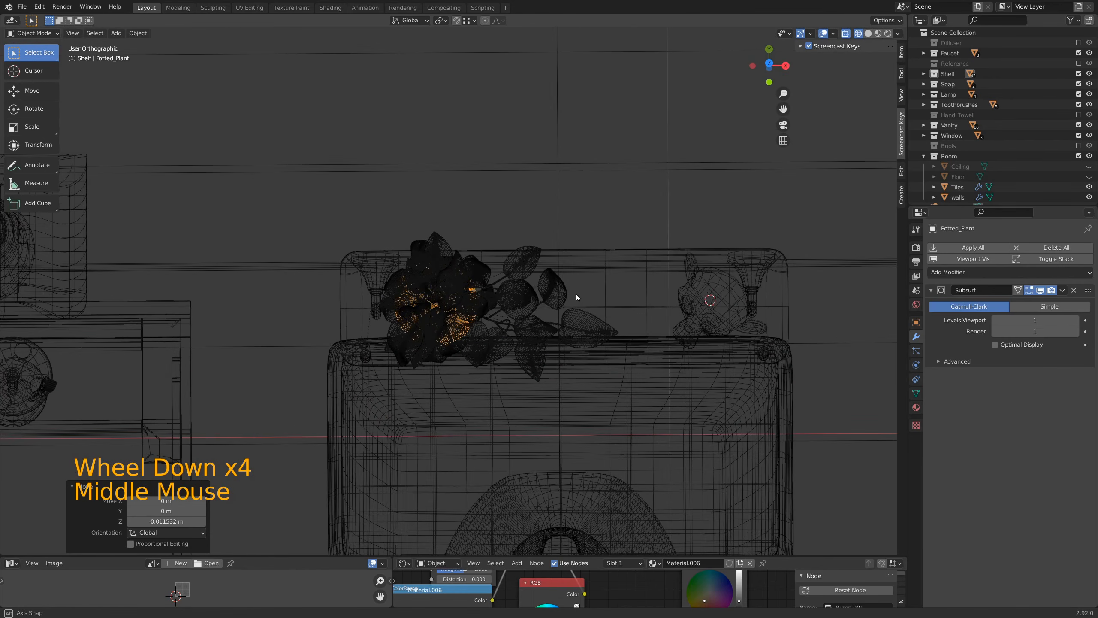
key("z")
left_click(578, 294)
mouse_move(718, 281)
middle_mouse_down()
mouse_move(655, 299)
mouse_move(687, 245)
mouse_move(678, 254)
mouse_move(709, 256)
mouse_move(699, 260)
mouse_move(719, 273)
mouse_move(702, 311)
mouse_move(661, 311)
middle_mouse_up()
key("KP_0")
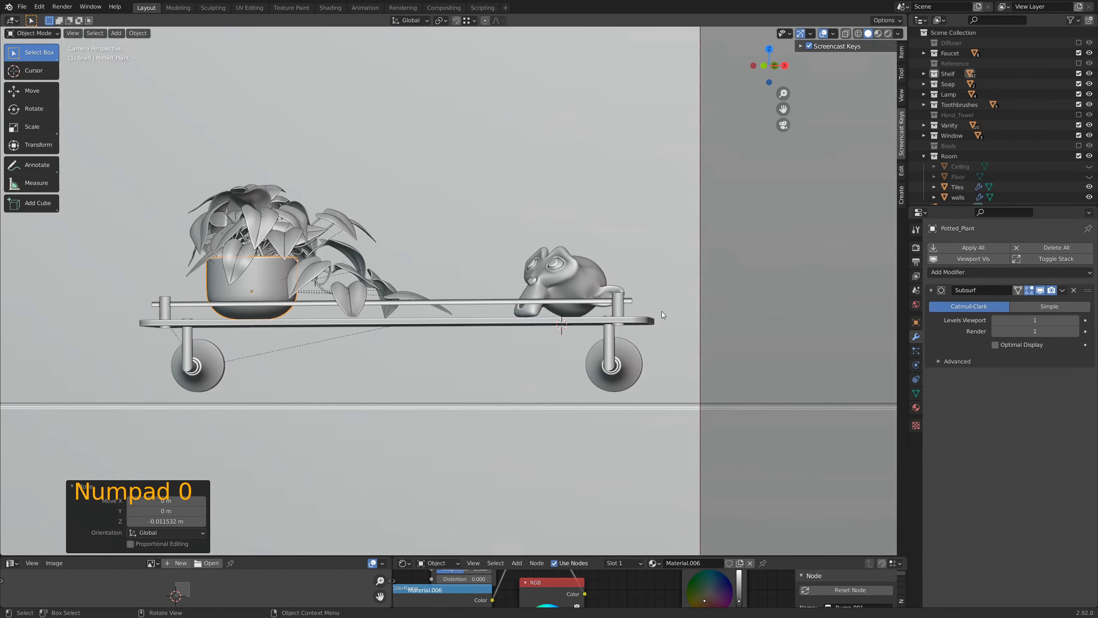
scroll(523, 292, "down", 3)
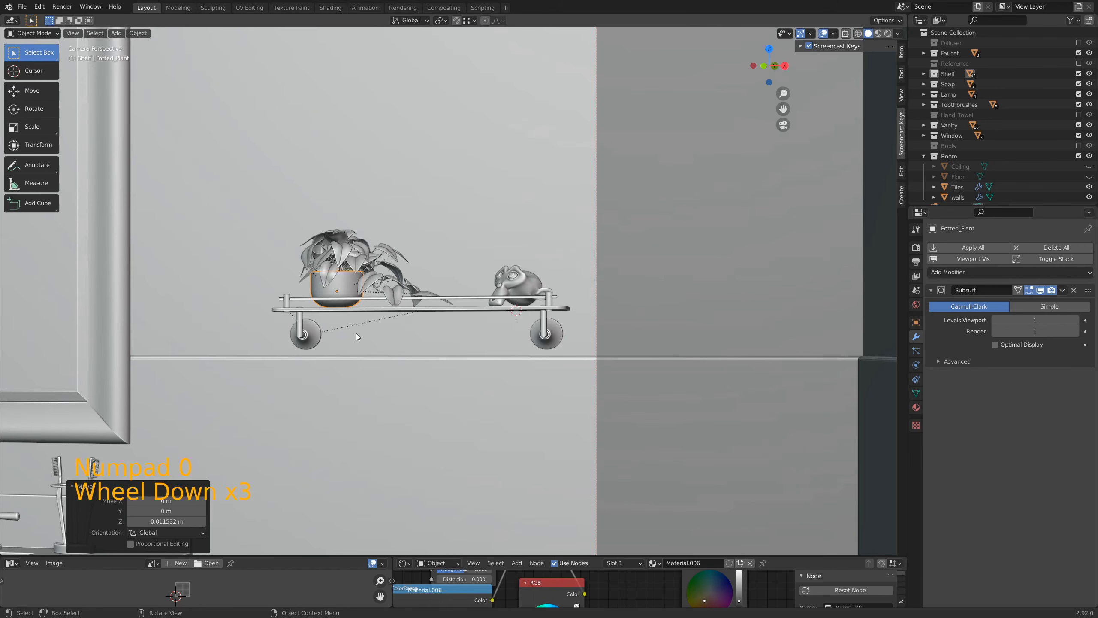
middle_click_drag(413, 268, 575, 289, "shift")
scroll(577, 291, "down", 5)
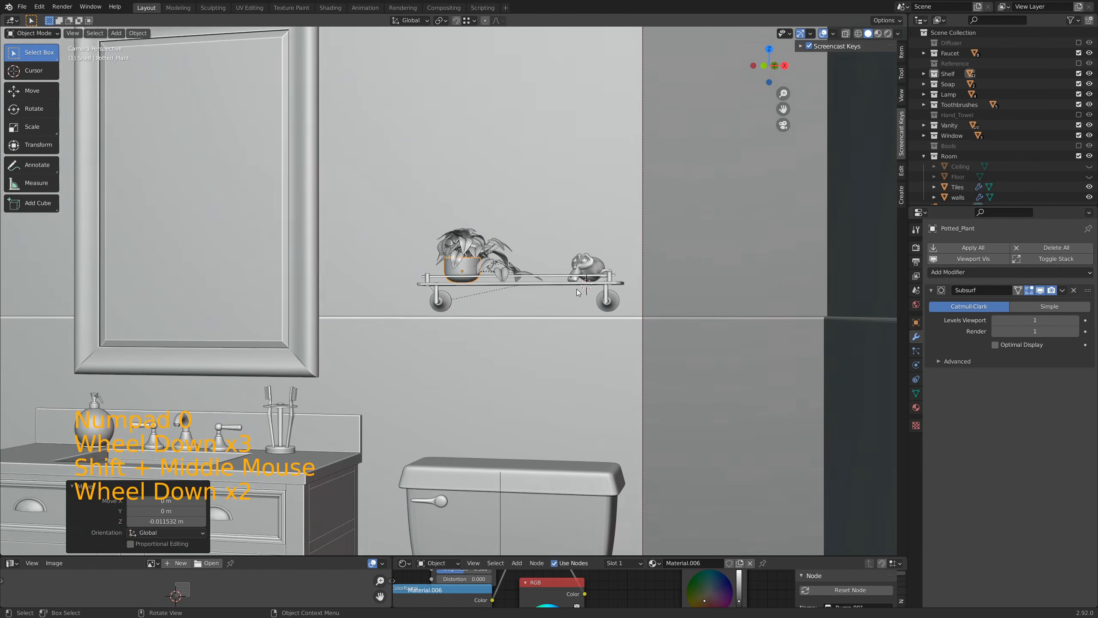
key("KP_0")
key("KP_0")
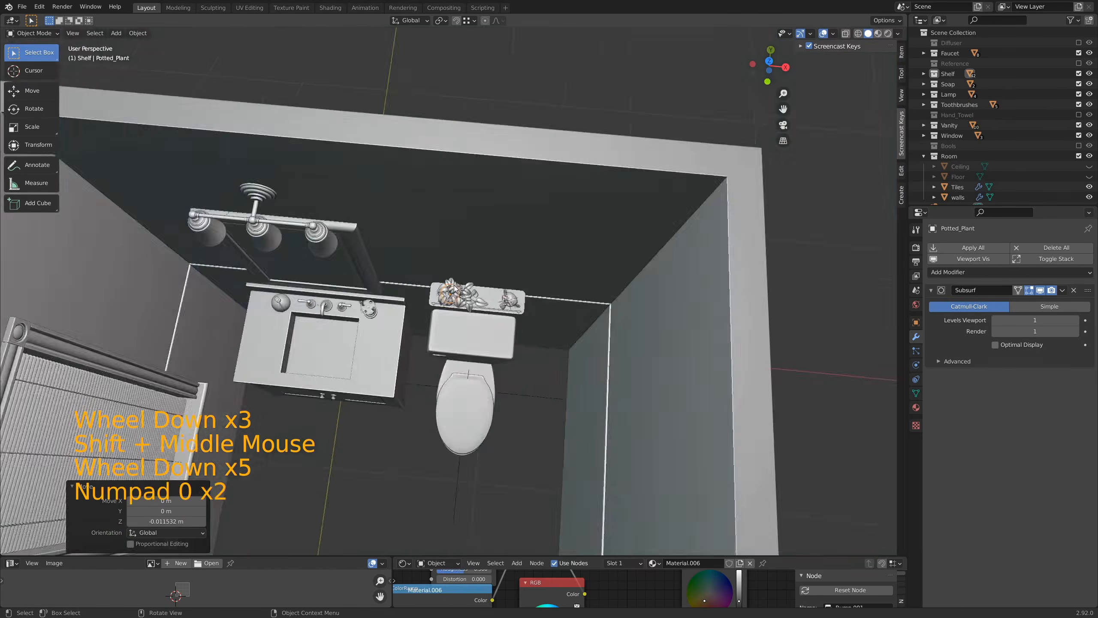
key("Home")
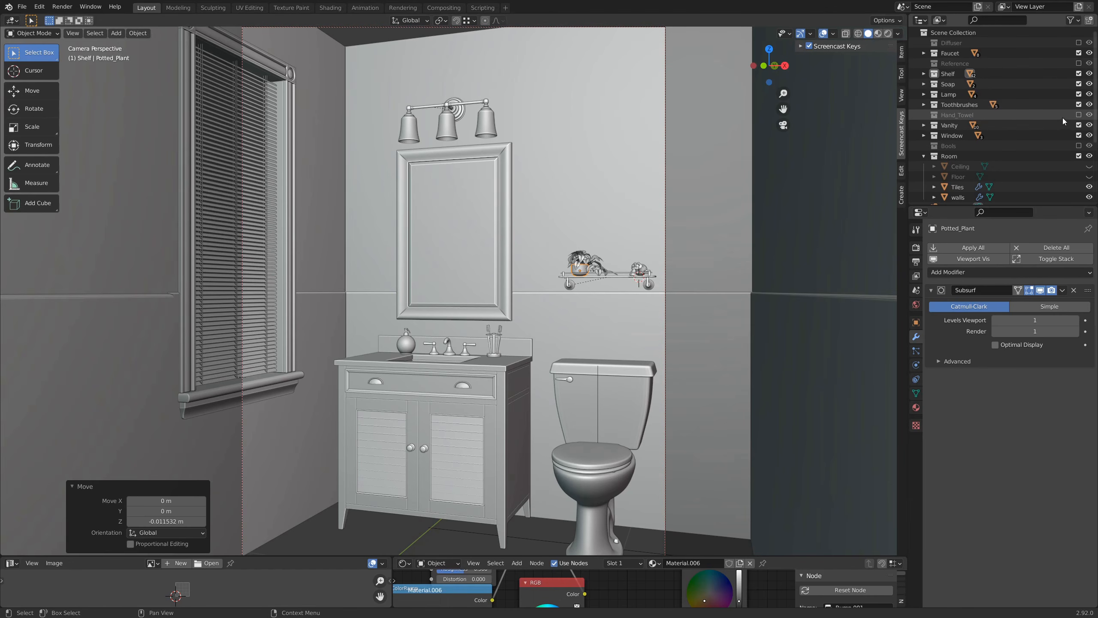
Enable the Hand_Towel collection and select the towel ring in front of the vanity
left_click(1079, 115)
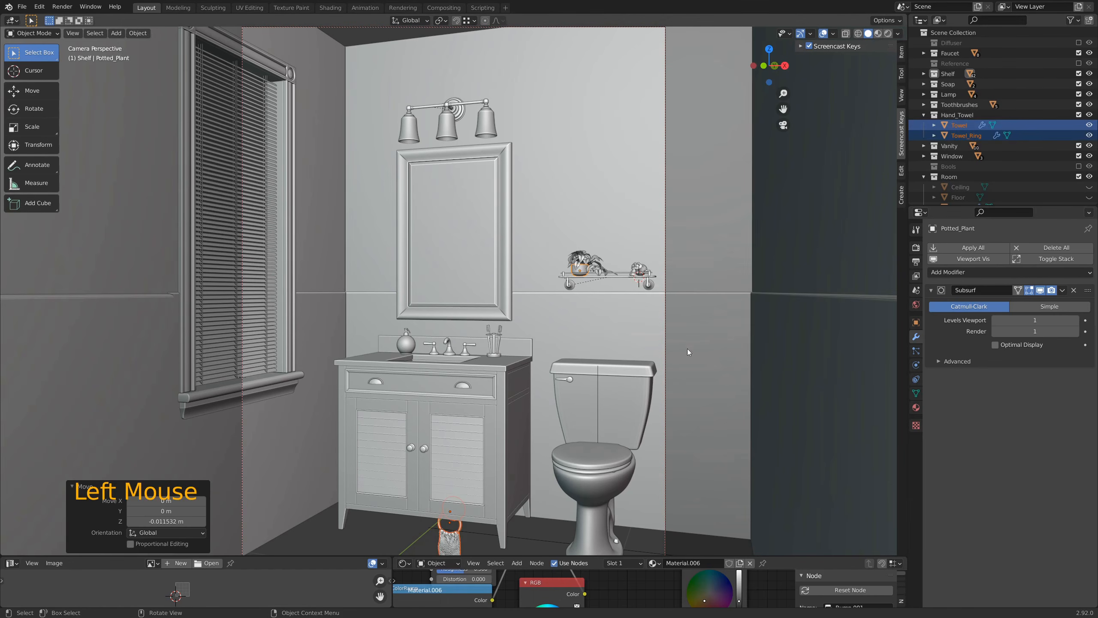
left_click(464, 528)
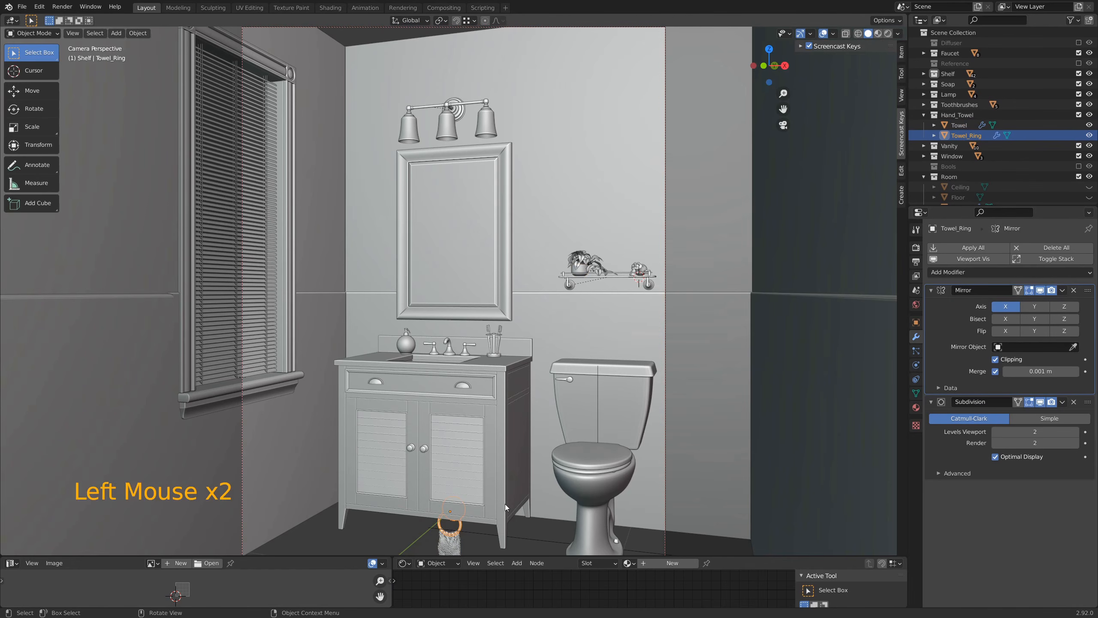
key("g")
key("shift+z")
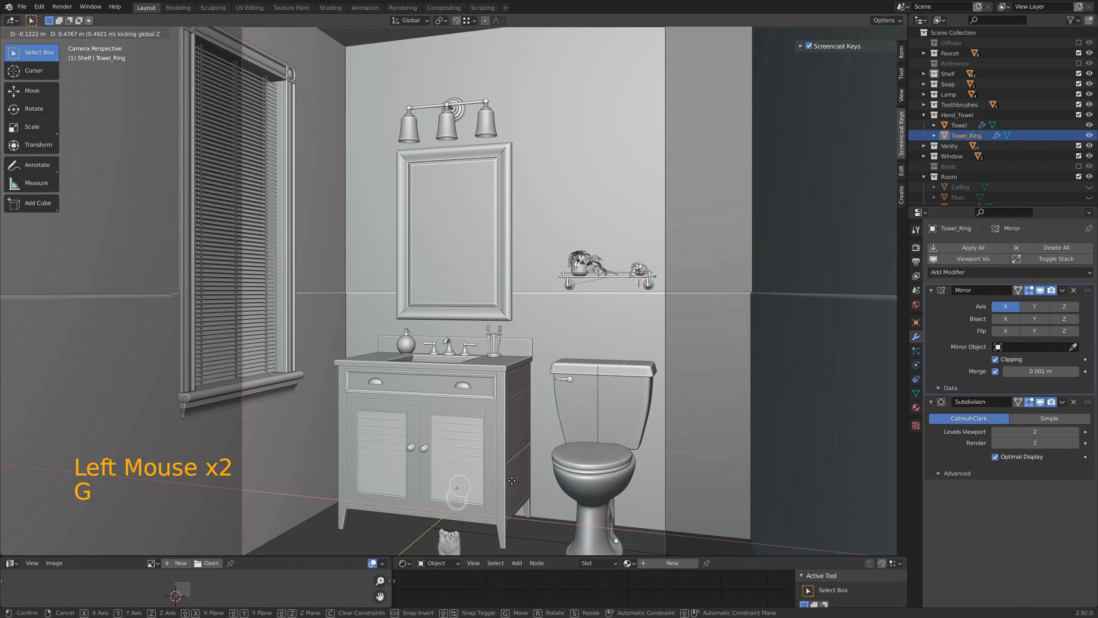
left_click(509, 493)
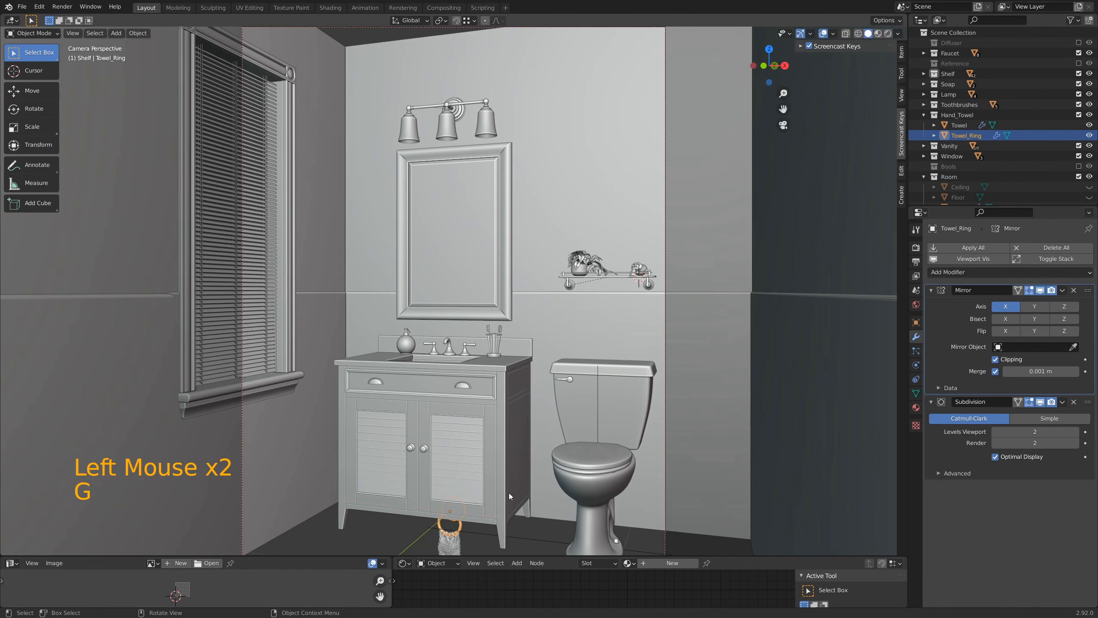
Parent the towel to the towel ring using the Object parent type
middle_click_drag(530, 526, 543, 489, "shift")
left_click(472, 482)
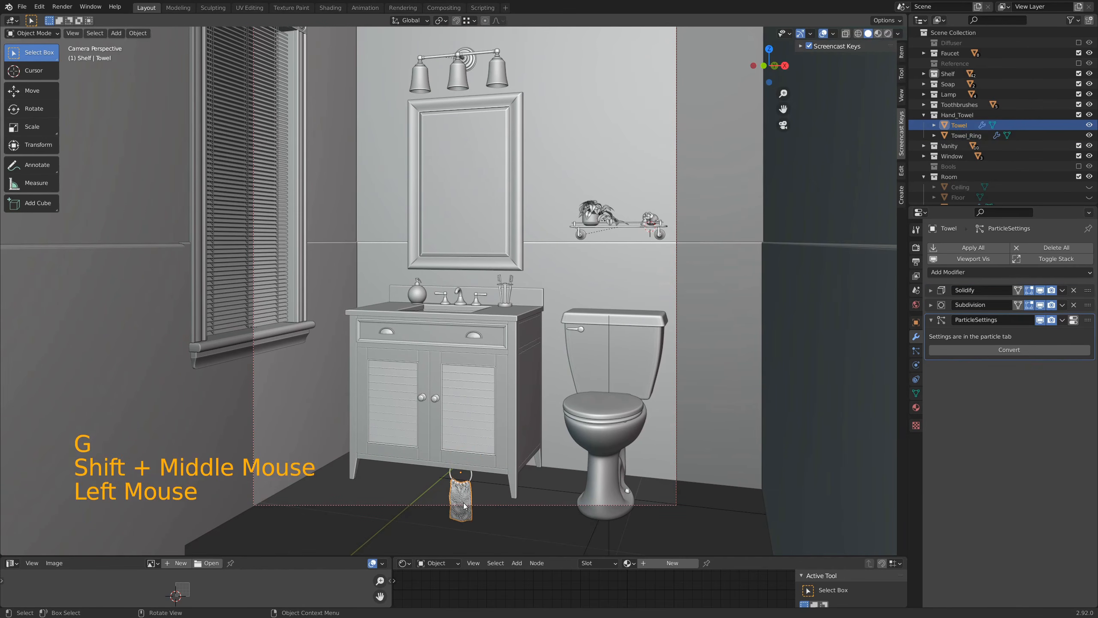
left_click(471, 477, "shift")
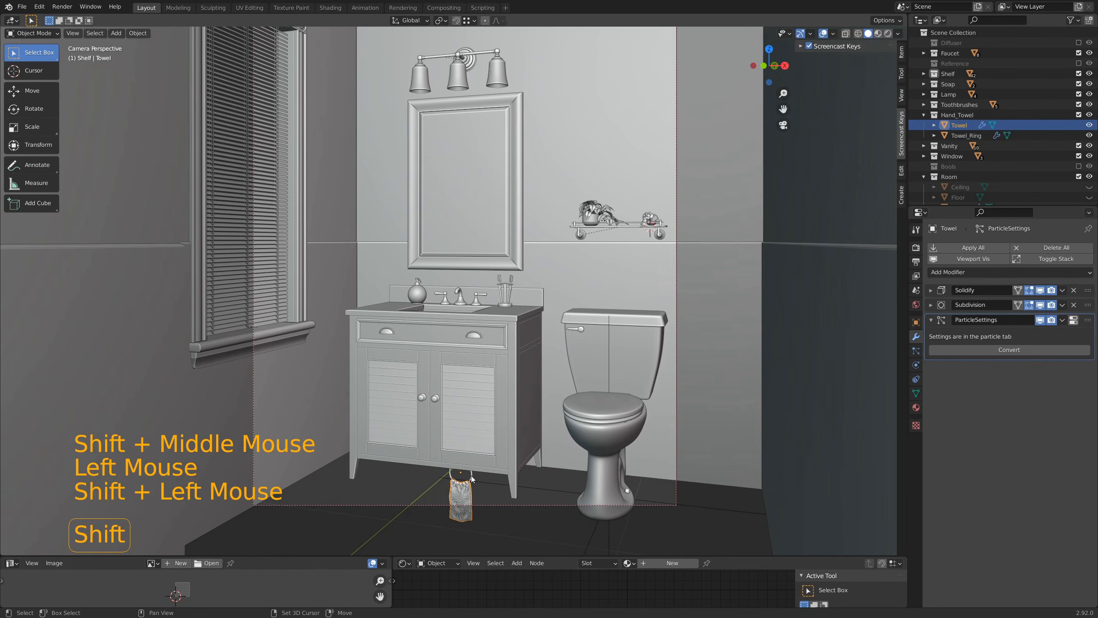
key("ctrl+p")
left_click(510, 477)
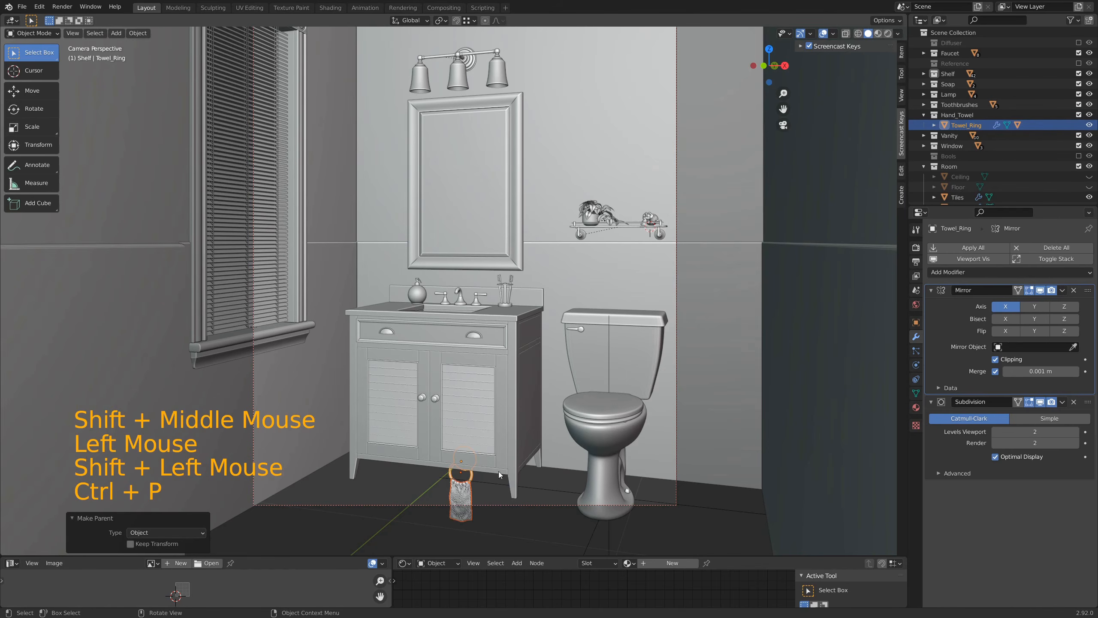
Move the towel ring with Y locked, about -0.495 m along X and 1.349 m along Z, beside the mirror
left_click(474, 479)
key("g")
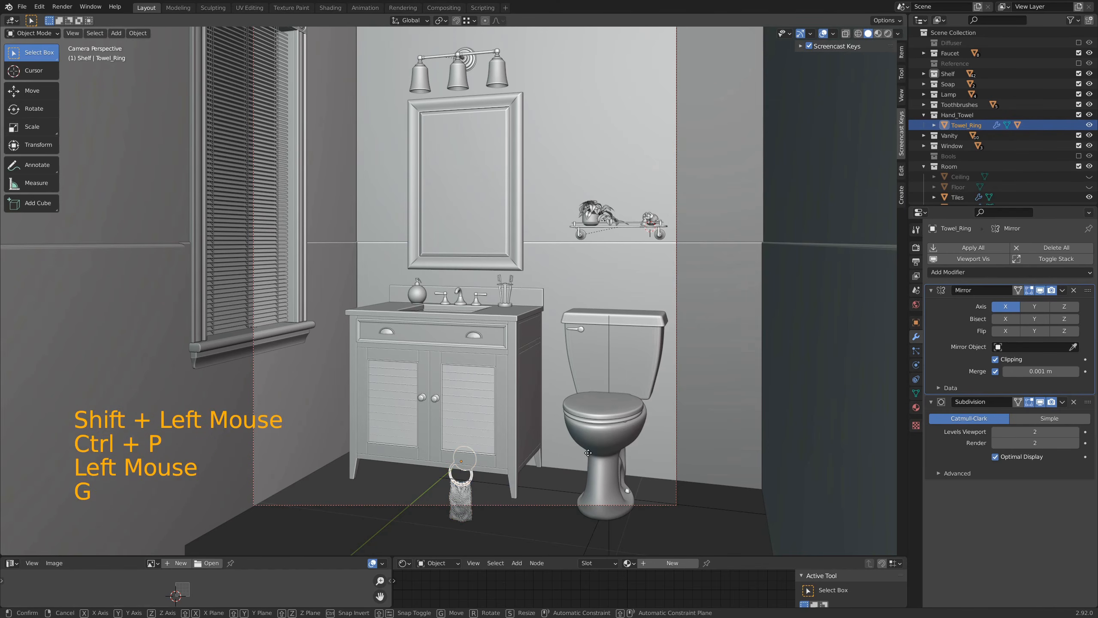
key("shift+y")
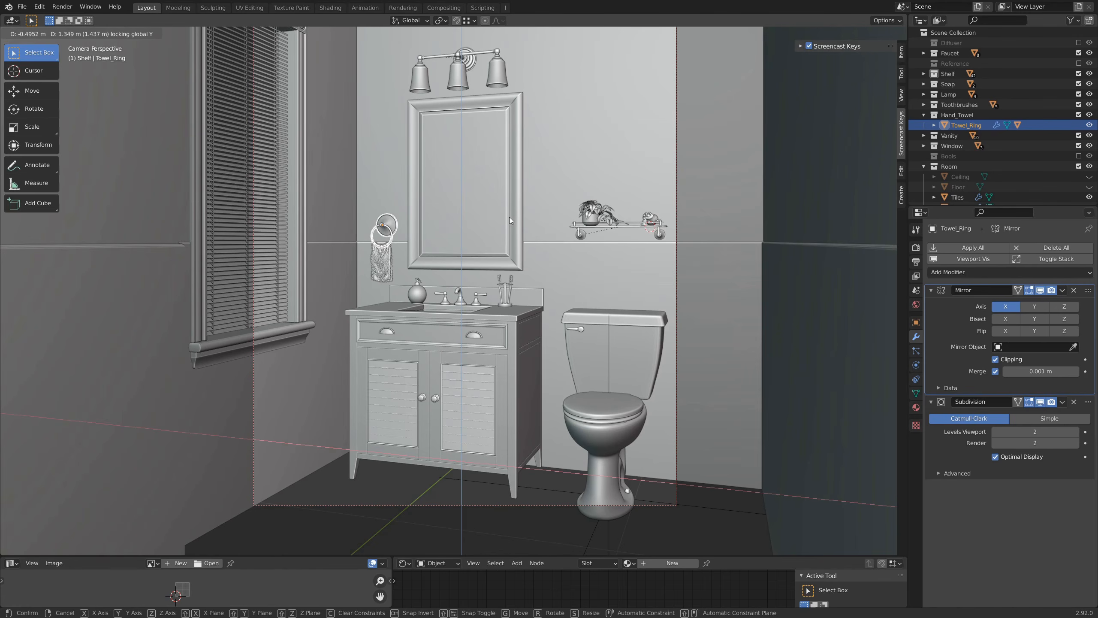
left_click(510, 216)
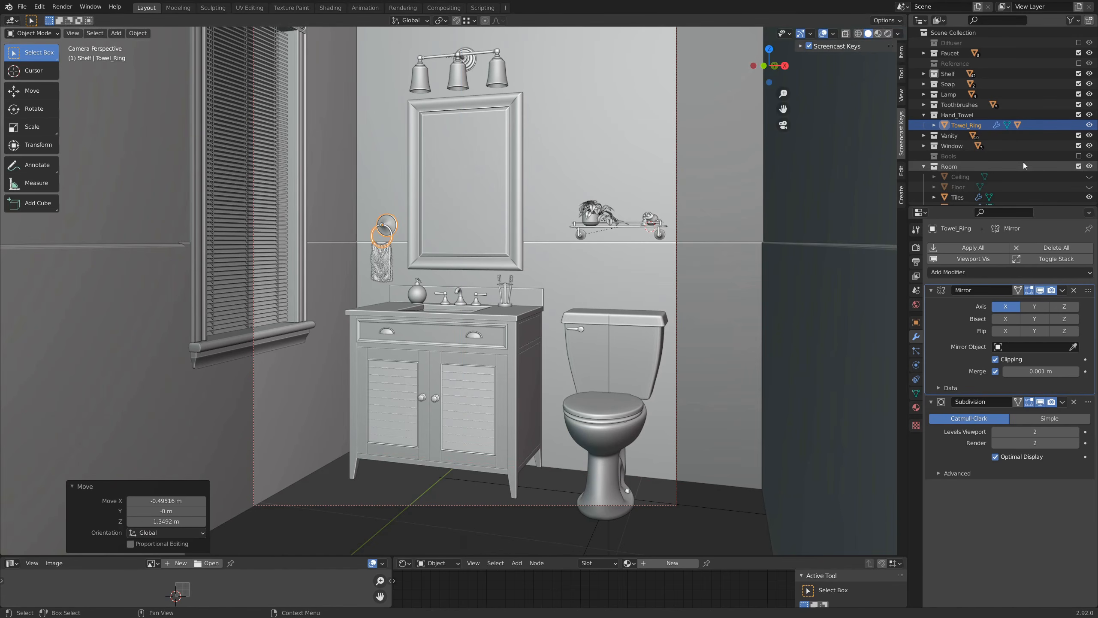
Enable the Diffuser collection and move its bottle about -0.030 m along X, 0.001 m along Y and -0.013 m along Z
left_click(1079, 43)
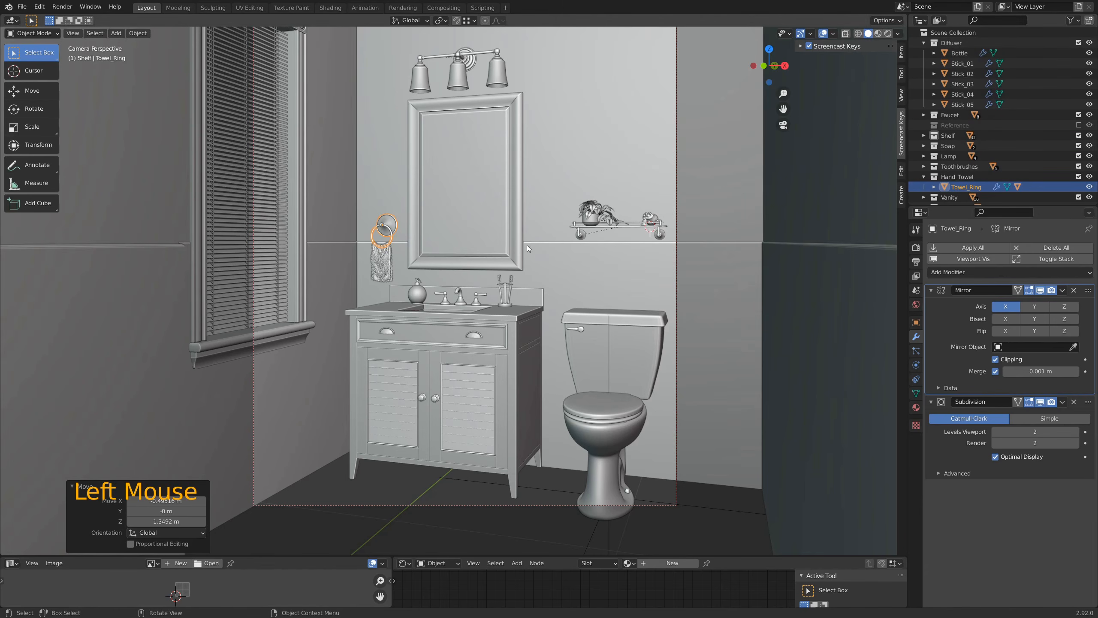
mouse_move(647, 375)
middle_mouse_down()
mouse_move(656, 348)
mouse_move(645, 354)
middle_mouse_up()
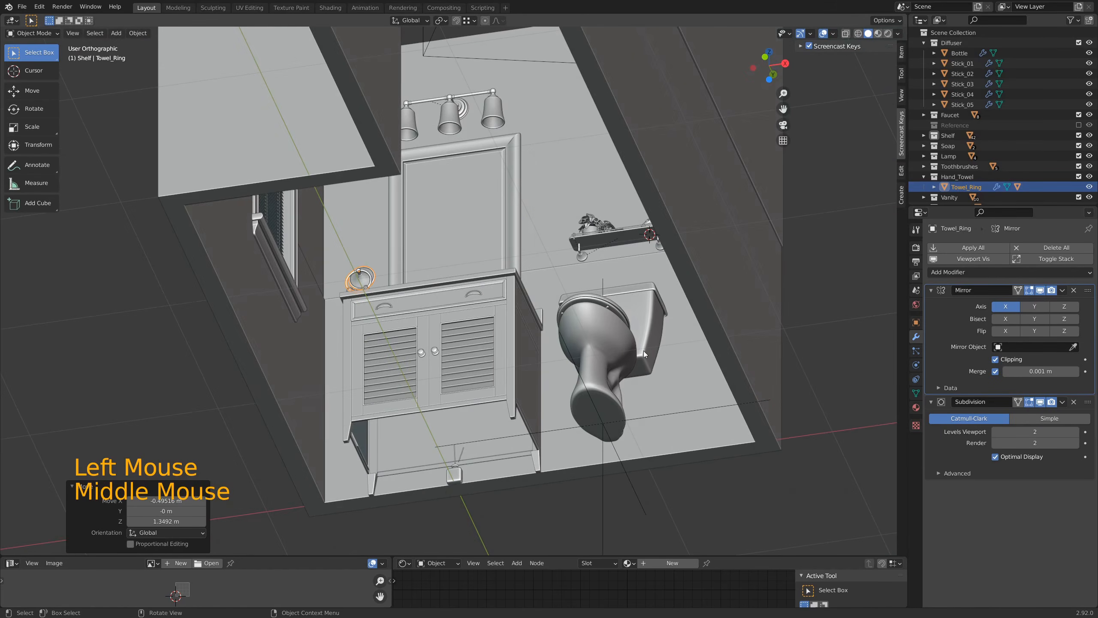
left_click(458, 470)
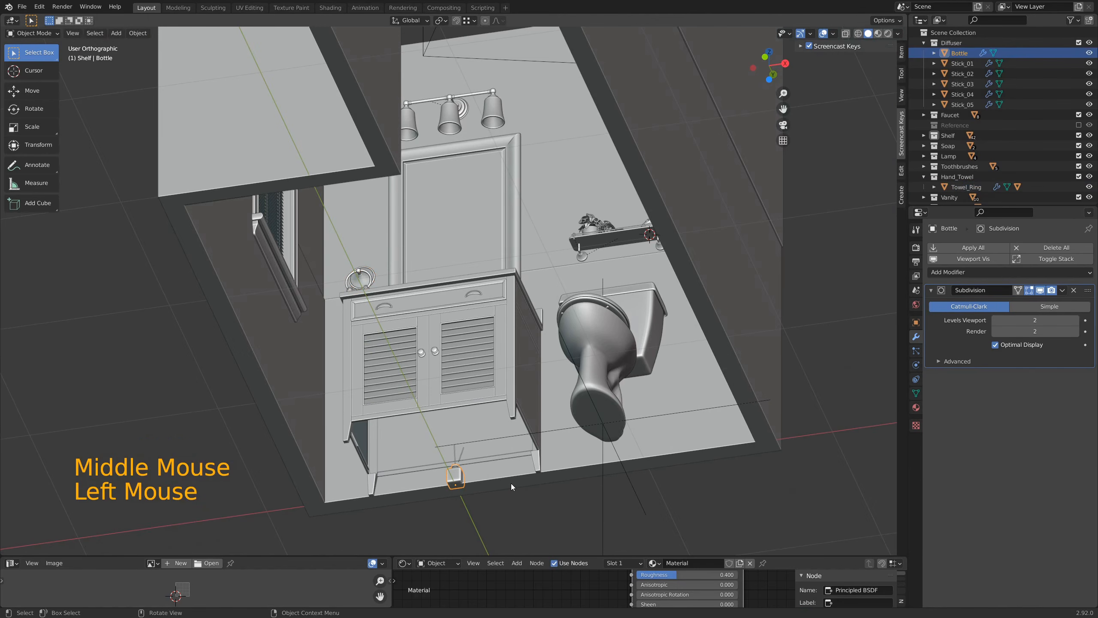
key("g")
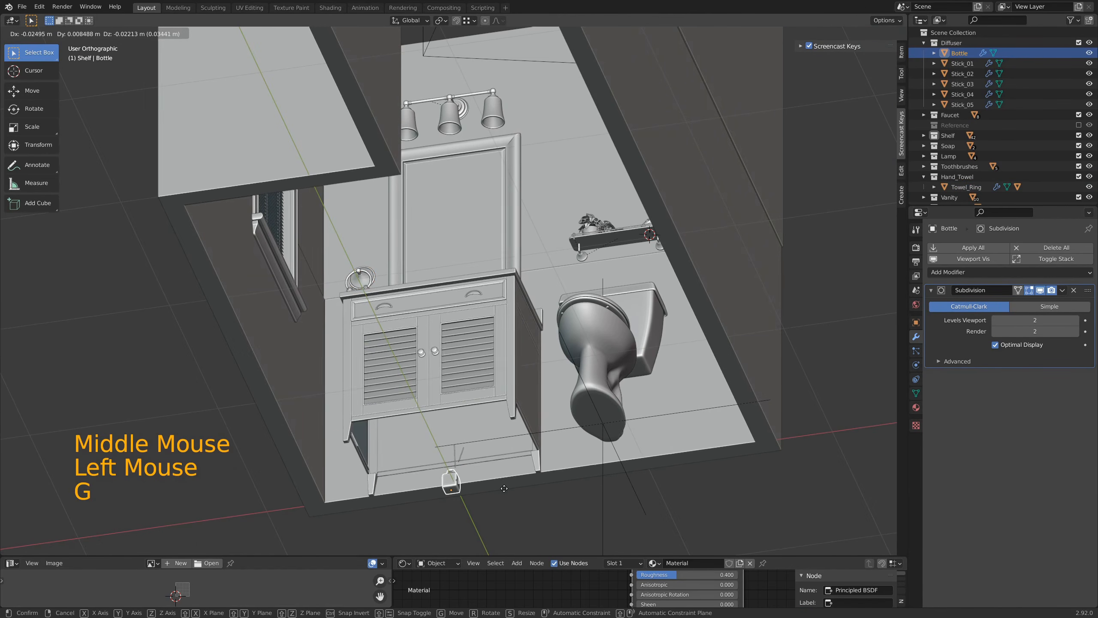
left_click(503, 486)
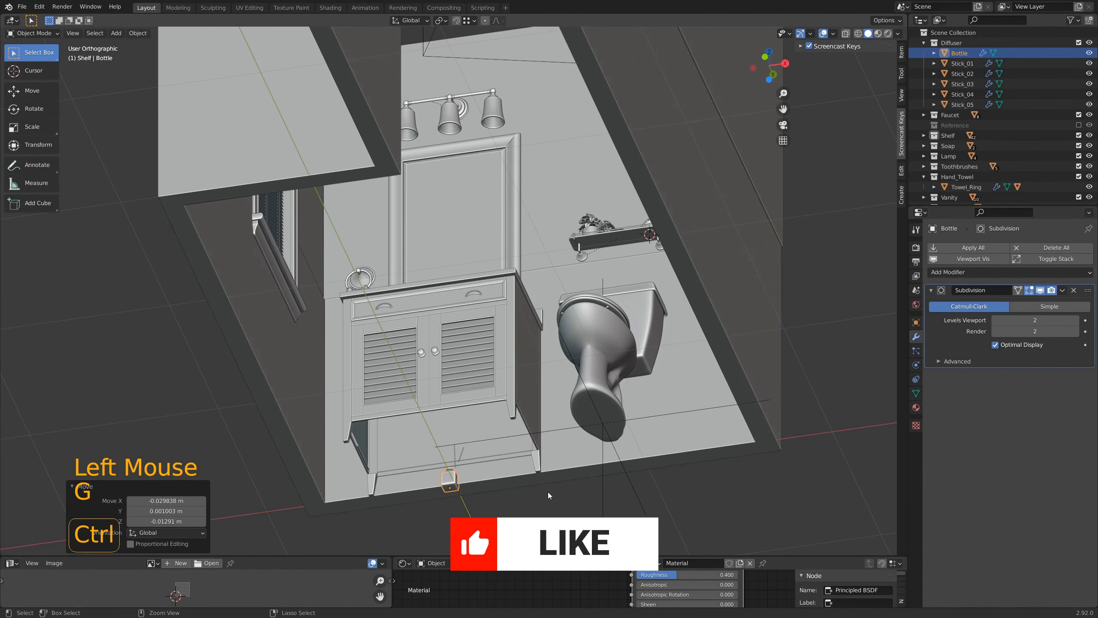
Undo the last bottle move and parent all five diffuser sticks to the bottle using the Object parent type
key("ctrl+z")
scroll(546, 500, "up", 5)
middle_click_drag(546, 501, 581, 108, "shift")
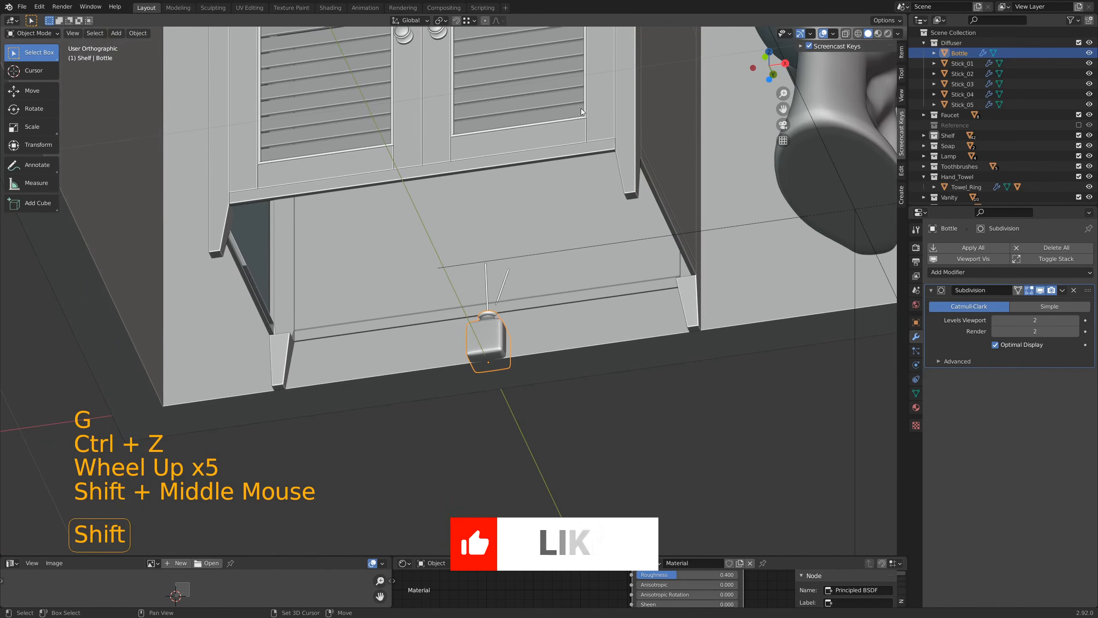
scroll(519, 298, "up", 4)
left_click(526, 293)
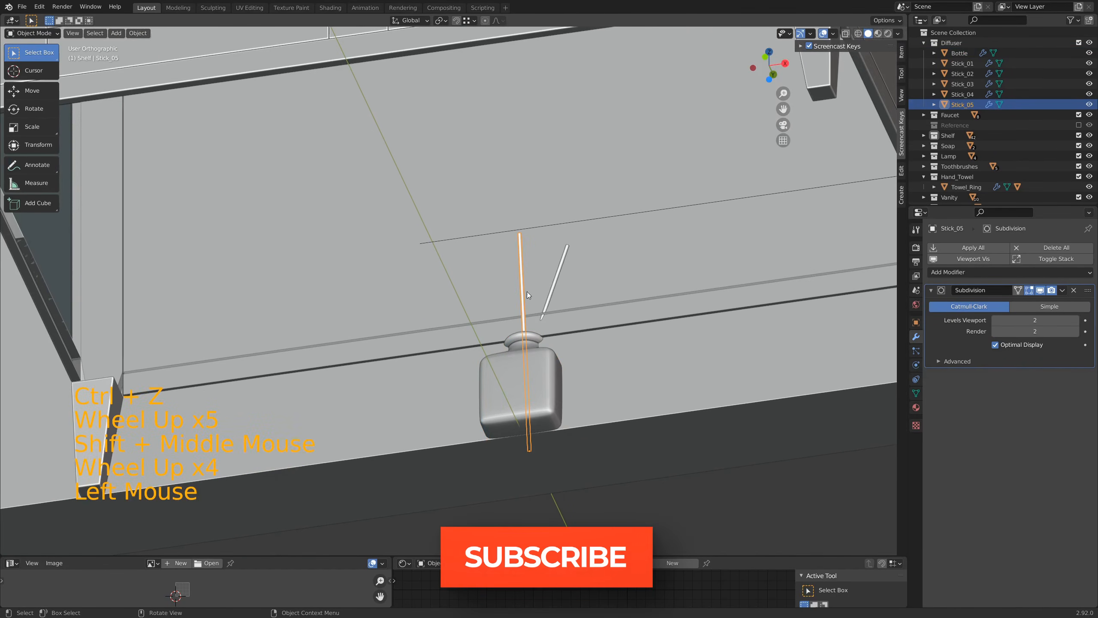
left_click(553, 286, "shift")
middle_click_drag(439, 369, 623, 351)
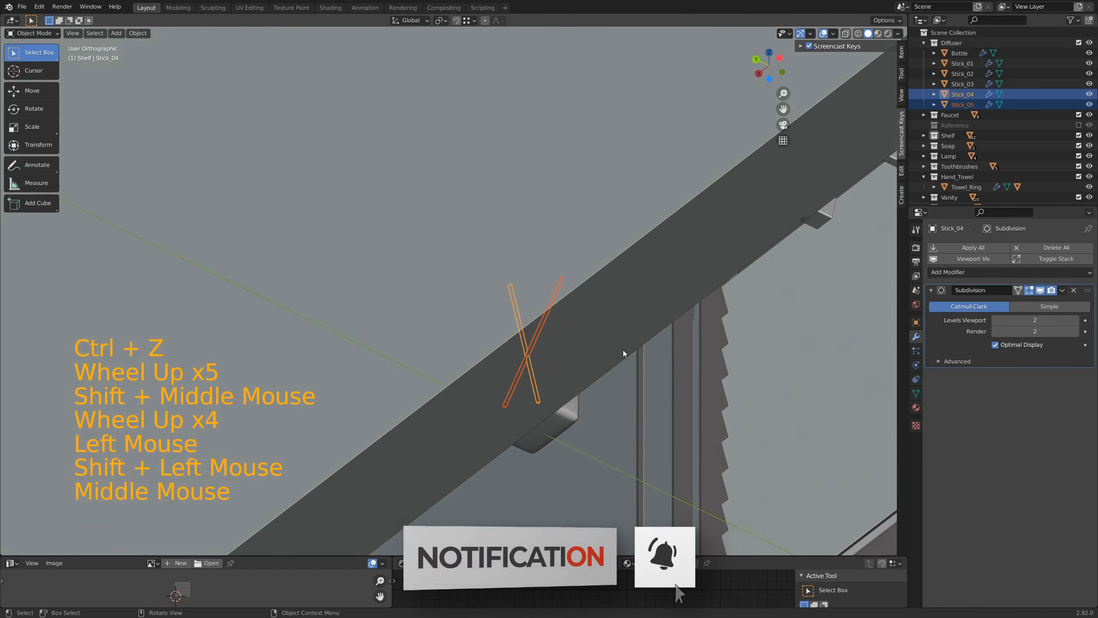
key("z")
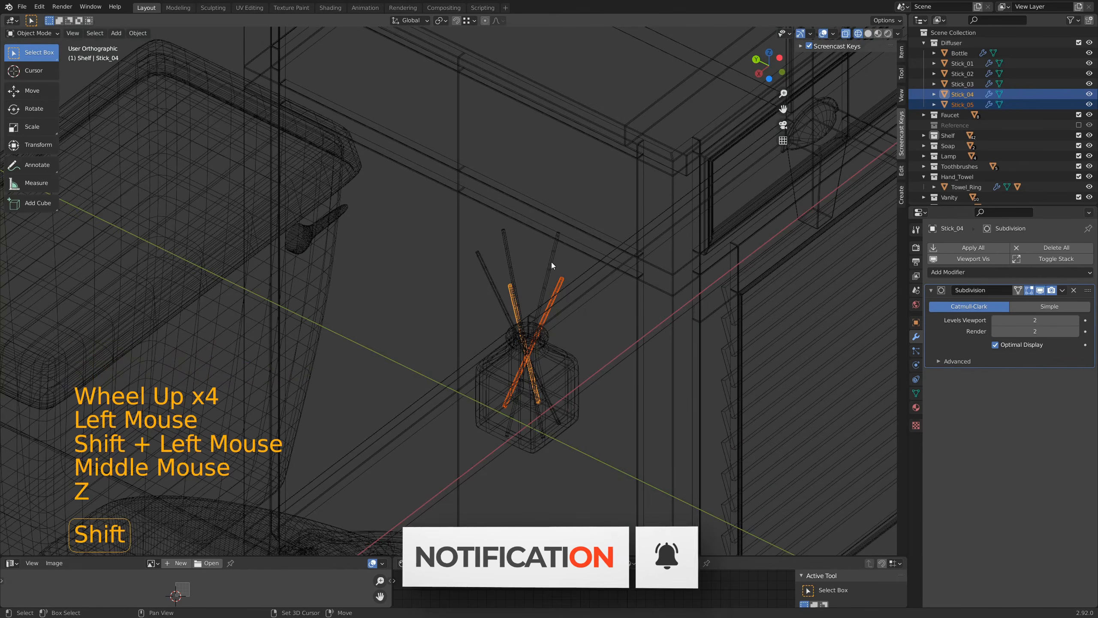
left_click(552, 265, "shift")
left_click(510, 264, "shift")
left_click(492, 277, "shift")
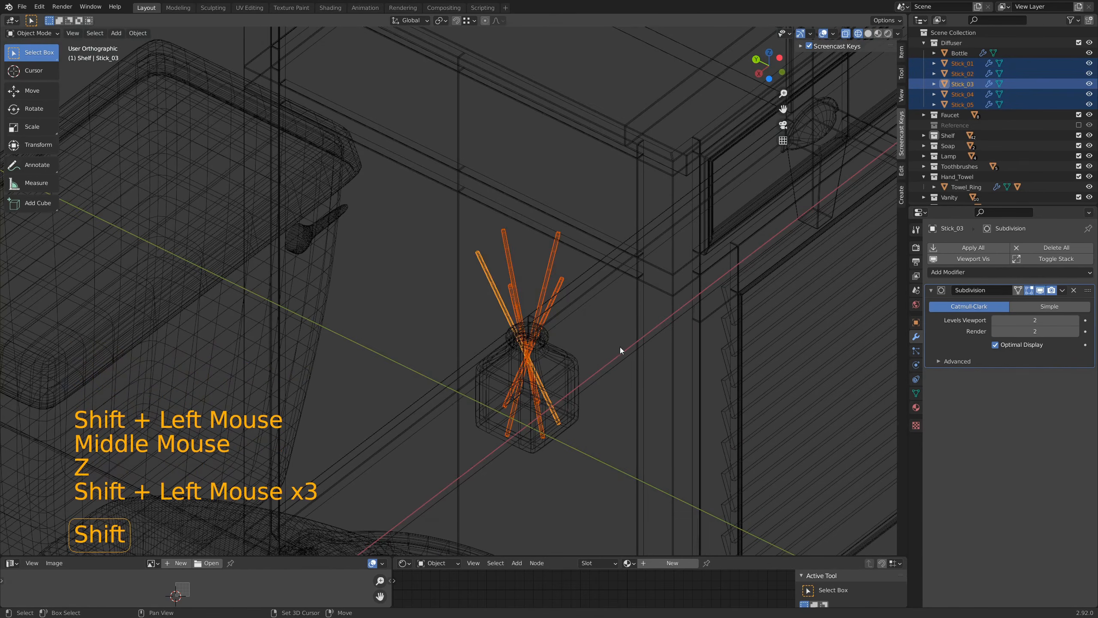
left_click(575, 368, "shift")
key("ctrl+p")
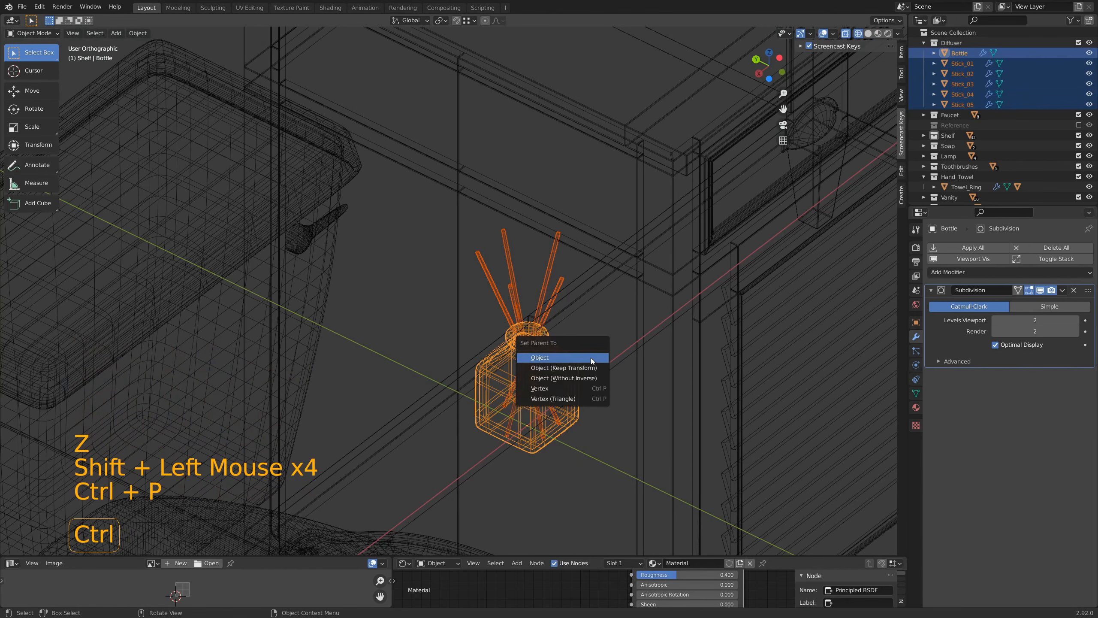
left_click(591, 361)
Move the diffuser bottle in camera view with Y locked, about 0.846 m along X and 0.881 m along Z, onto the toilet tank
left_click(548, 360)
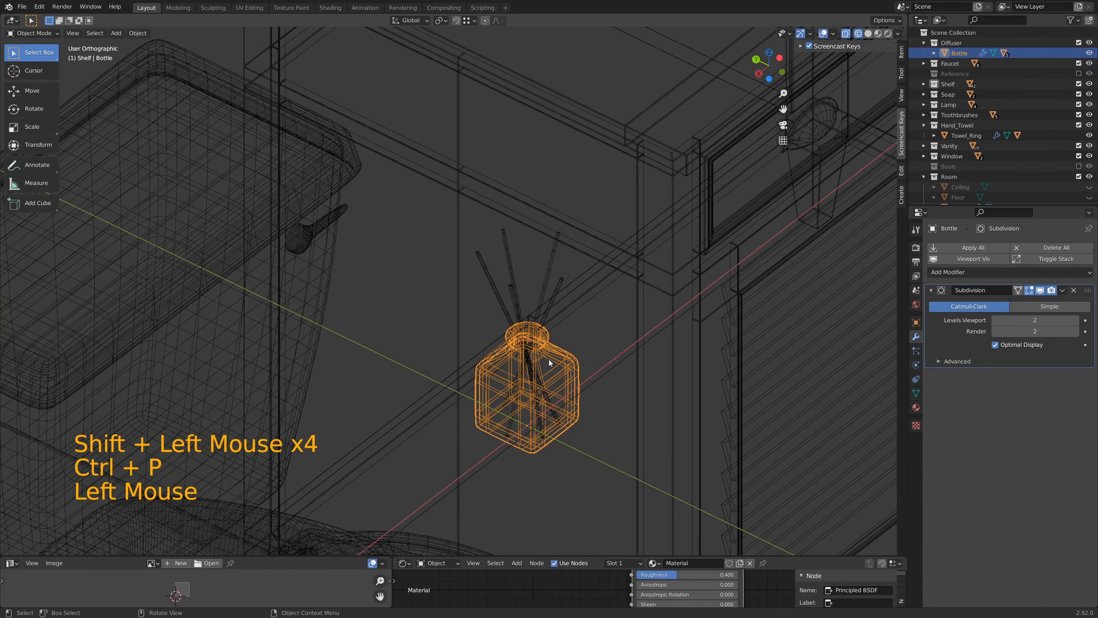
key("z")
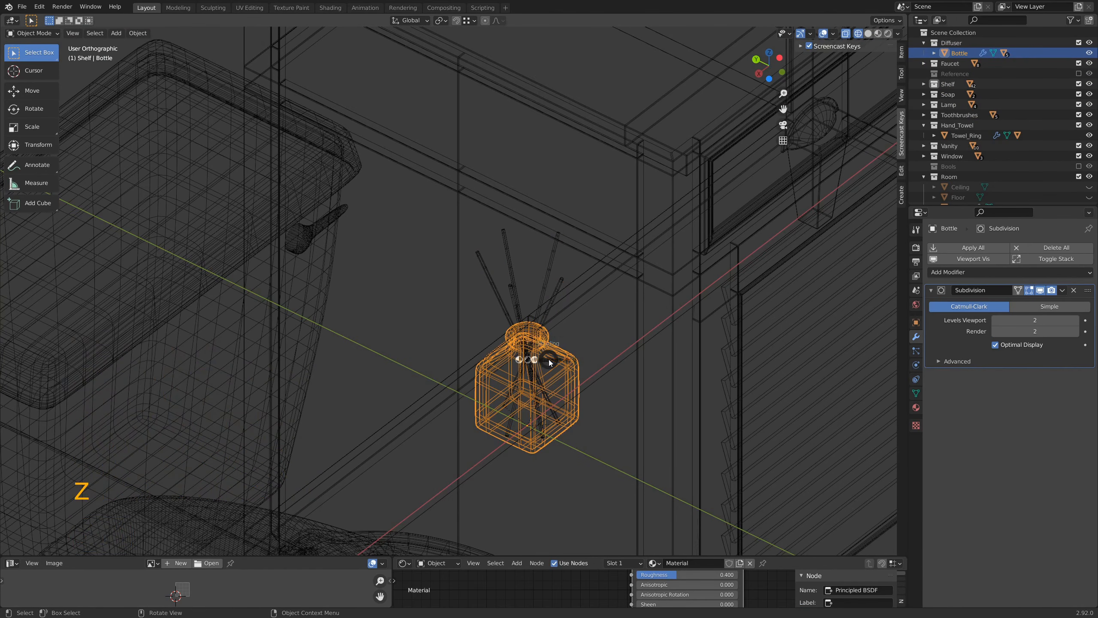
key("KP_0")
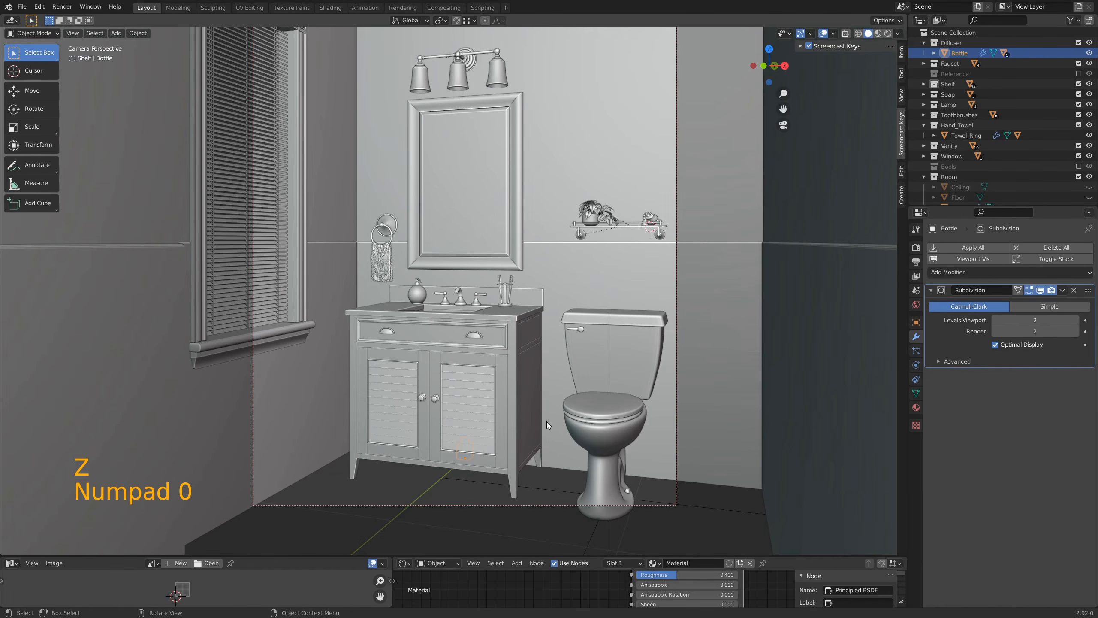
key("g")
key("shift+y")
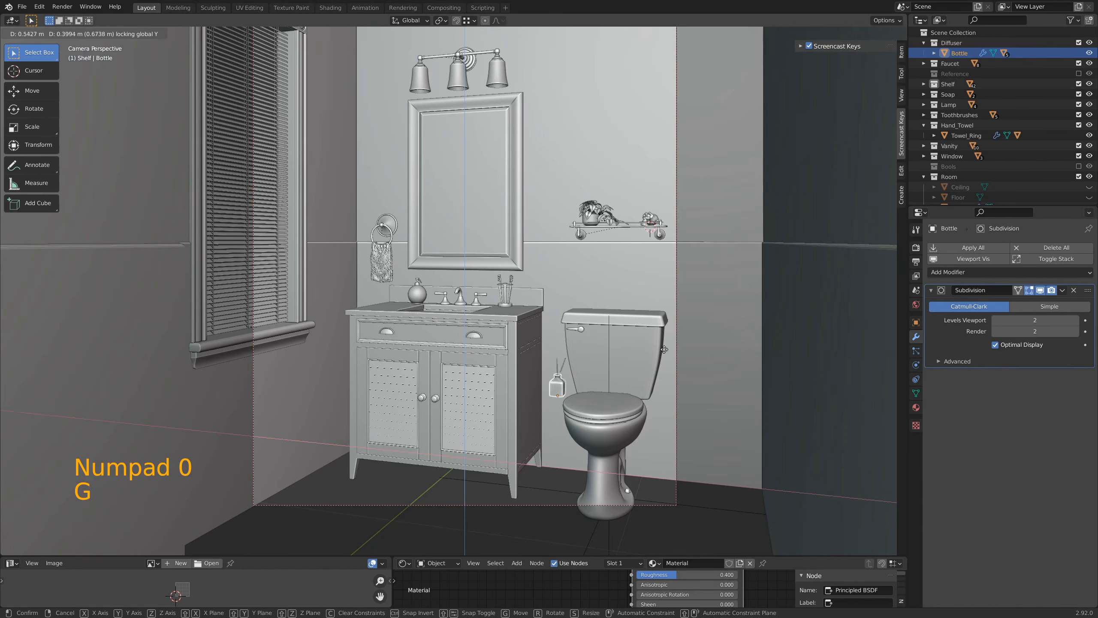
left_click(713, 273)
Move the bottle in front wireframe view about 0.032 m along X and 0.008 m along Z, resting it centred on the tank lid
key("z")
key("KP_4")
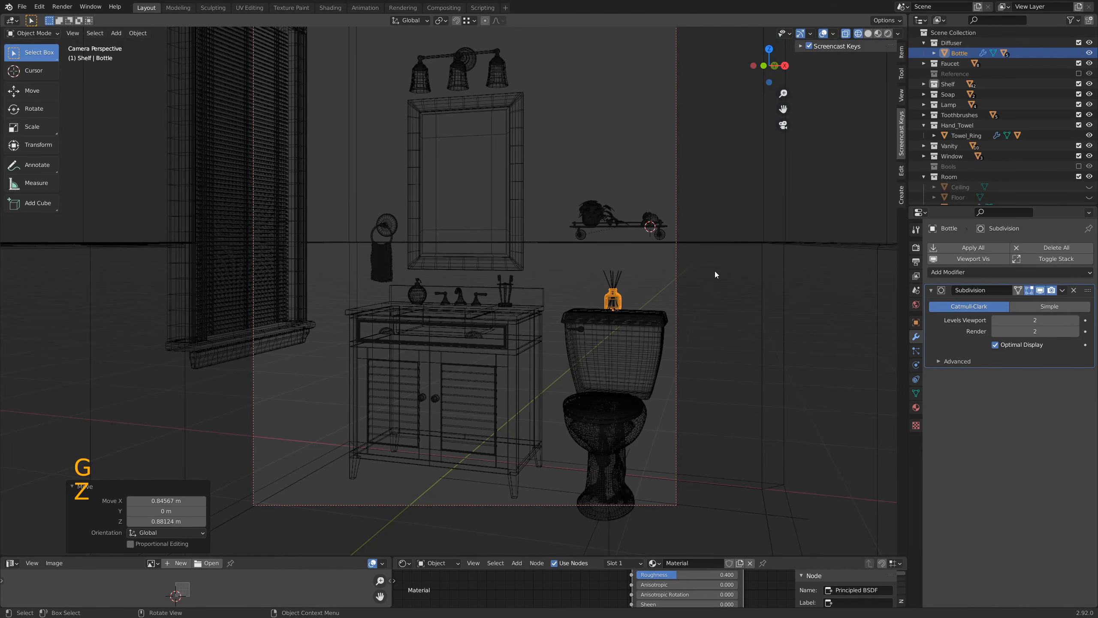
key("KP_1")
middle_click_drag(715, 272, 499, 219, "shift")
scroll(479, 271, "up", 4)
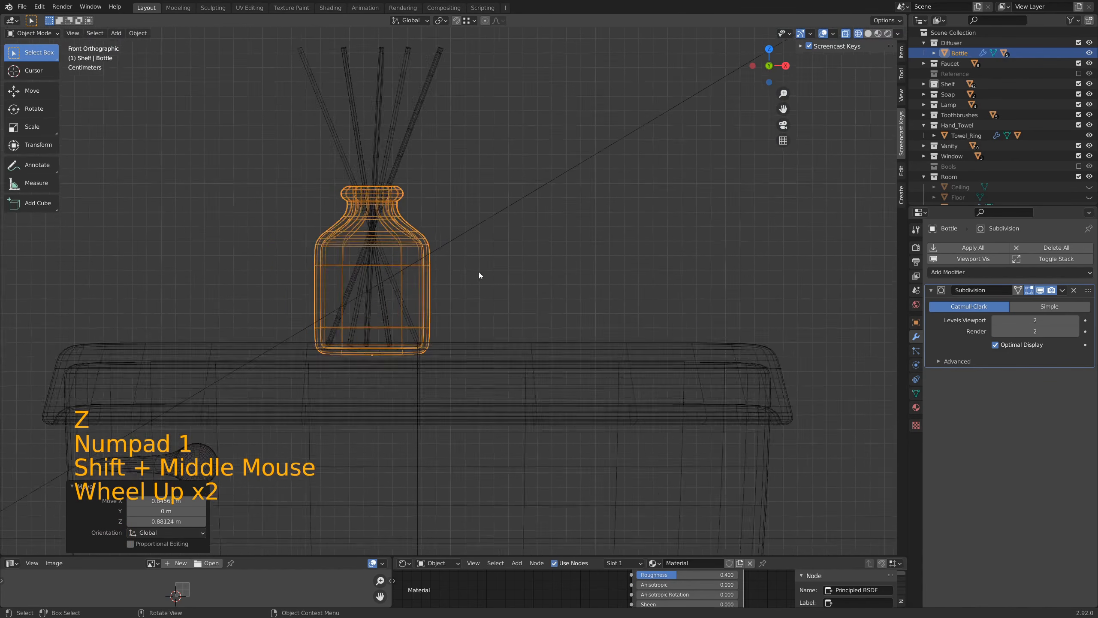
middle_click_drag(443, 309, 490, 280, "shift")
key("g")
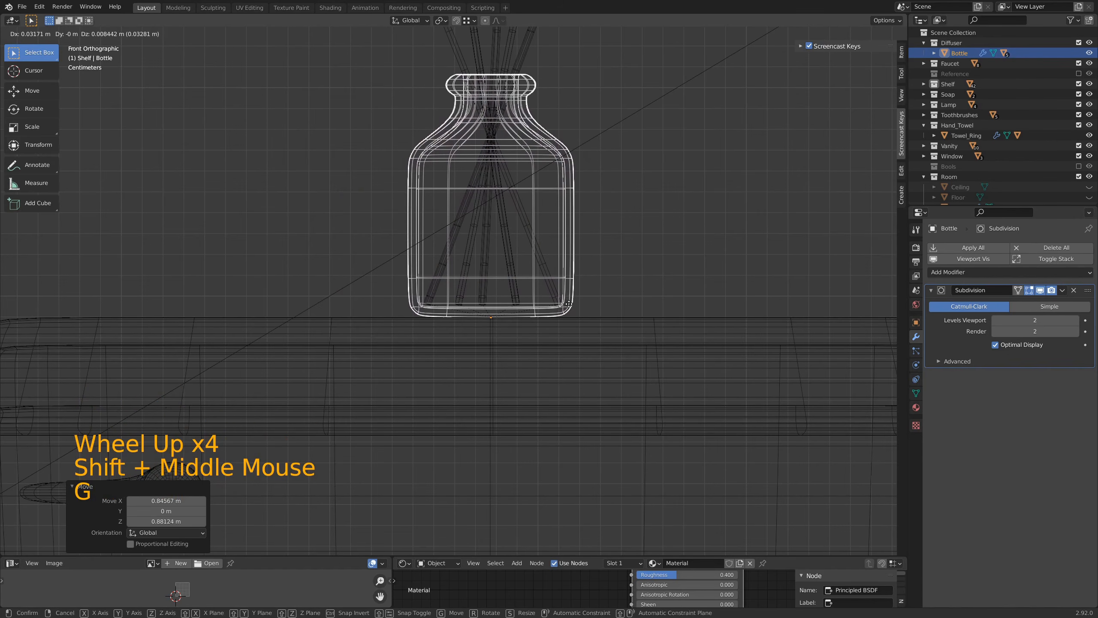
left_click(570, 290)
Move the bottle along Y in the right side view until it stands over the middle of the tank lid, then deselect it
key("KP_3")
scroll(569, 290, "down", 4)
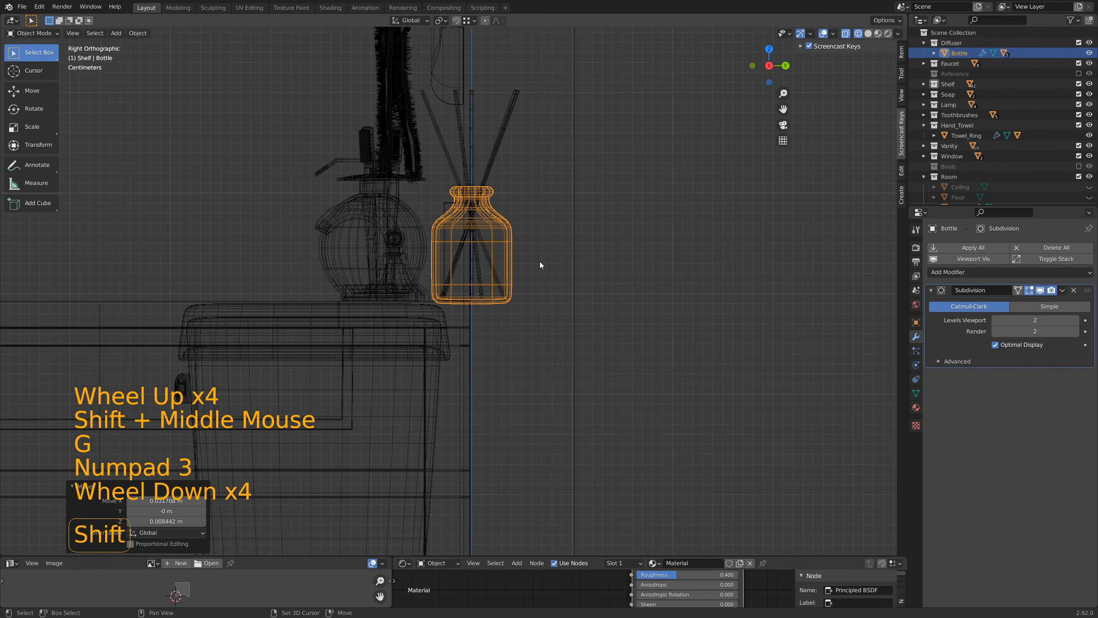
middle_click_drag(540, 261, 625, 273, "shift")
key("g")
key("y")
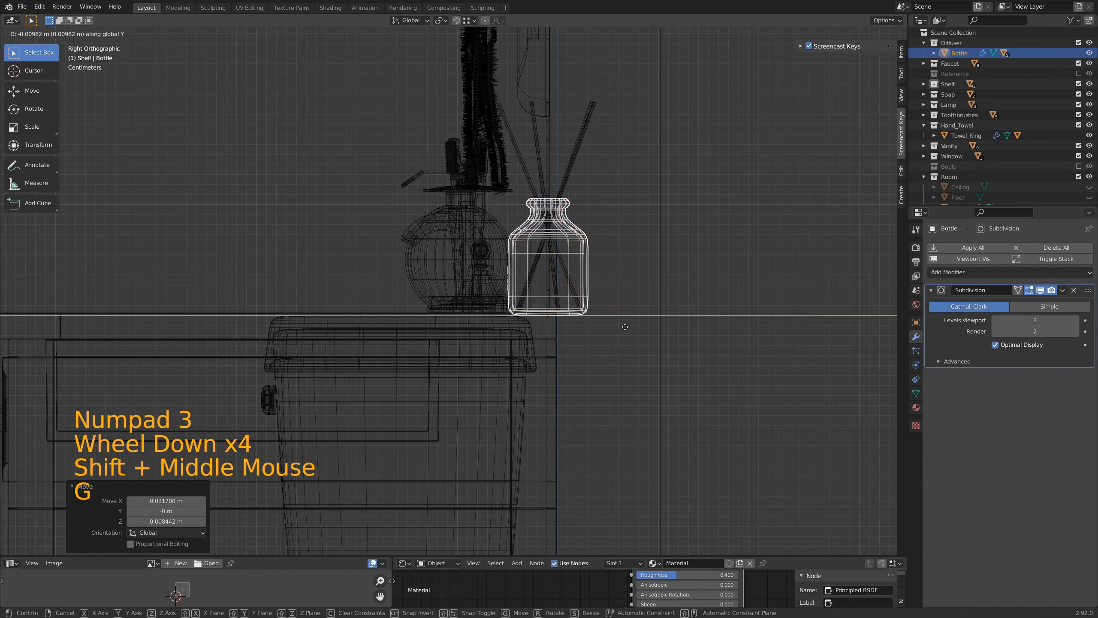
left_click(489, 344)
left_click(724, 216)
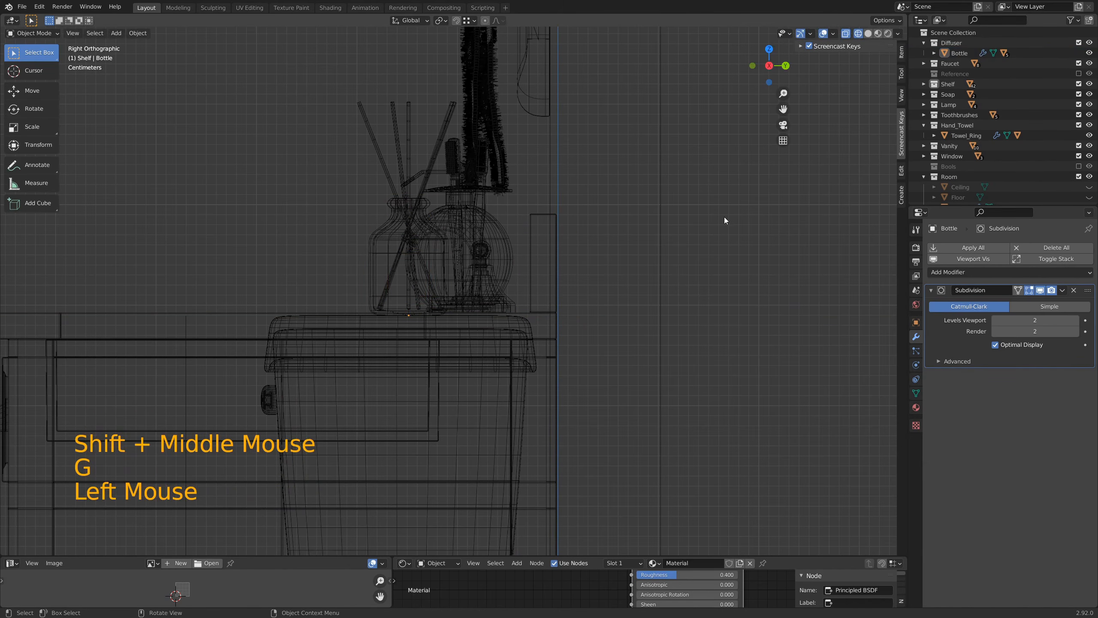
Preview the bathroom scene through the camera with Rendered shading
key("KP_0")
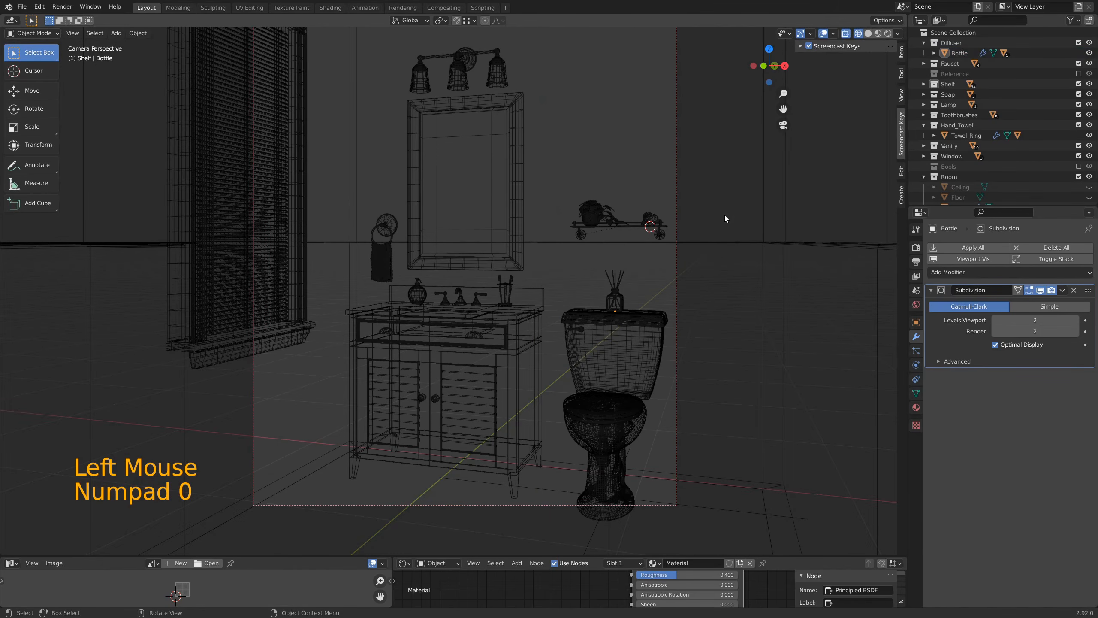
key("z")
key("KP_8")
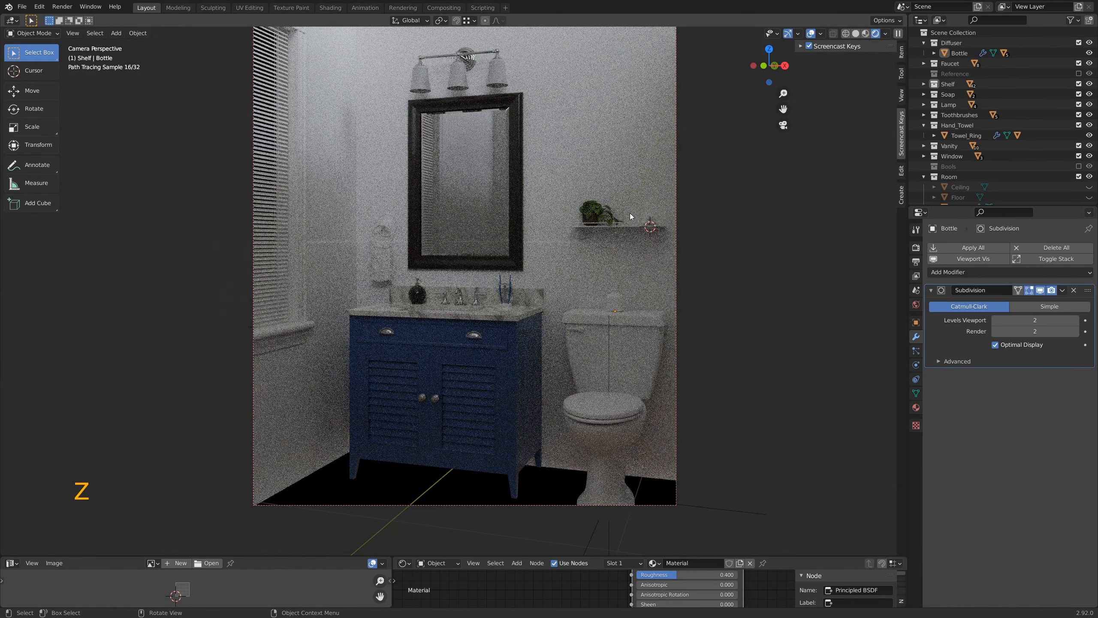
scroll(630, 213, "down", 1)
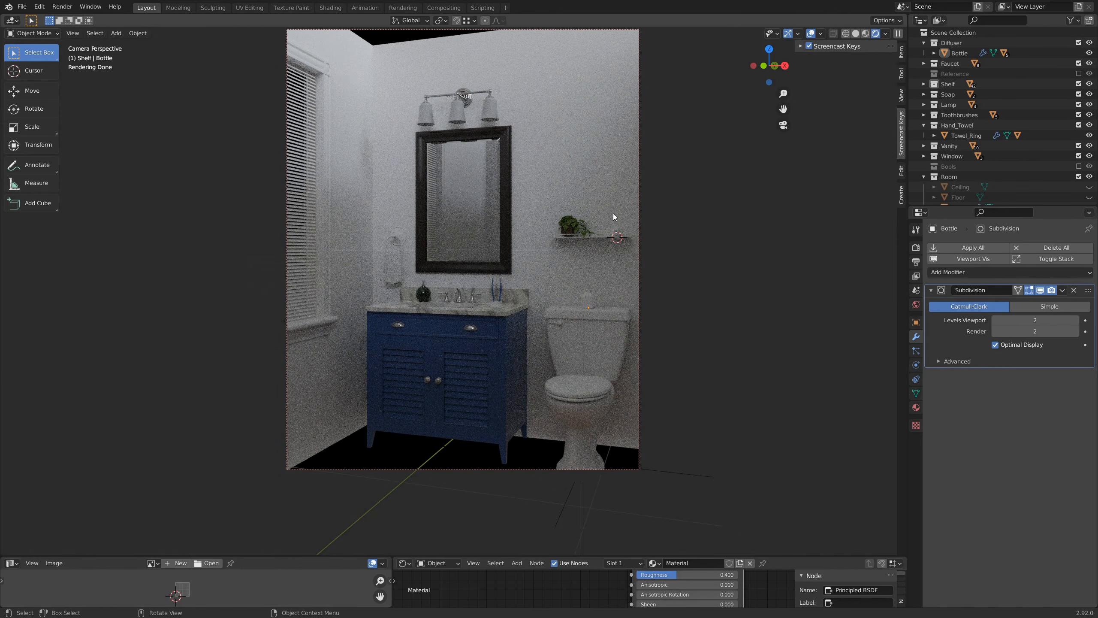
Link the round soap bottle's material to the diffuser bottle
left_click(588, 300)
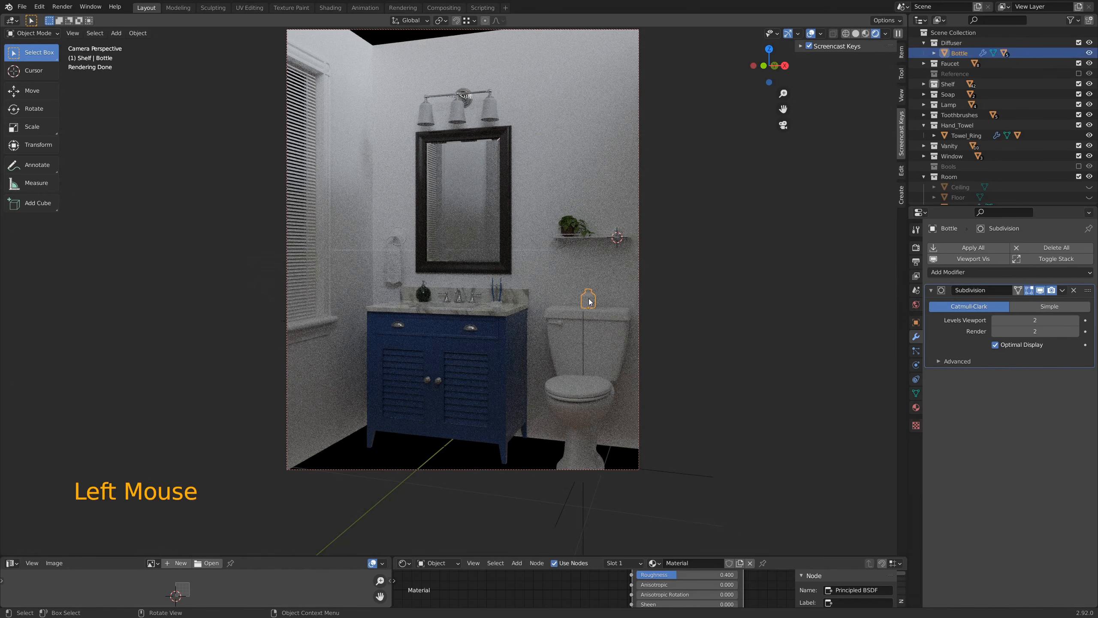
left_click(423, 297, "shift")
key("ctrl+l")
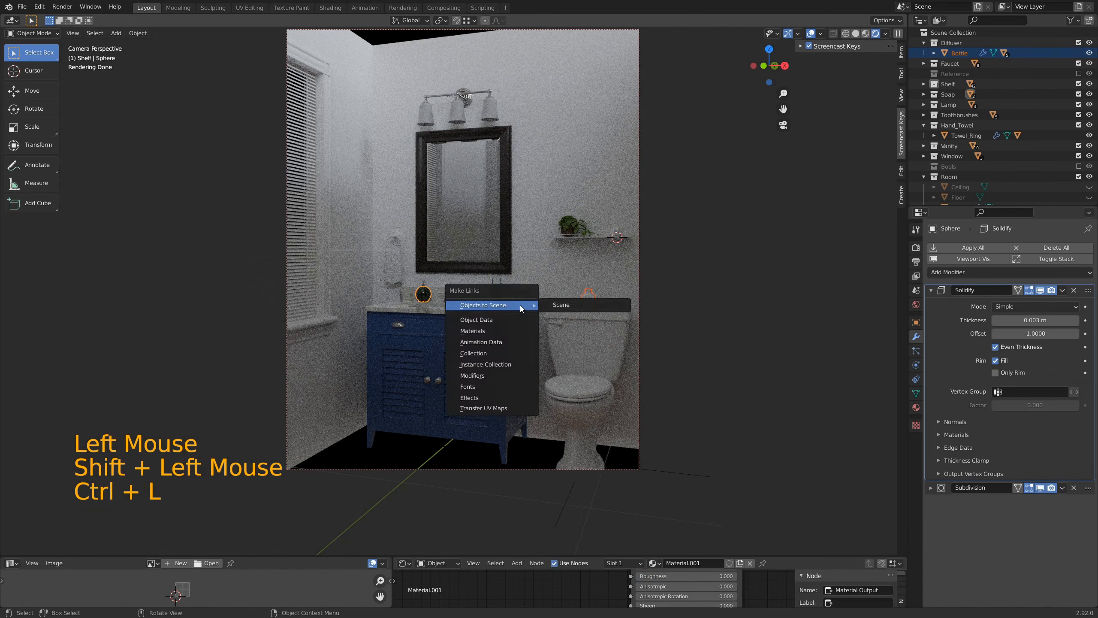
key("Down")
key("Down")
key("Return")
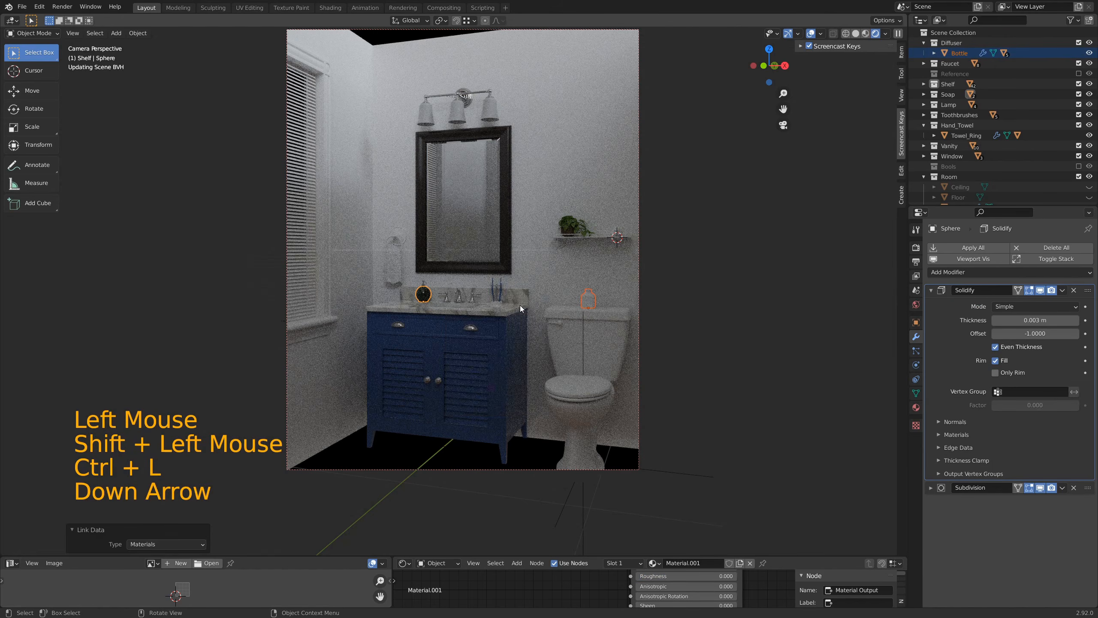
Link the toothbrush holder's Chrome material to the toilet tank, lid and bowl, using Material Preview shading
scroll(591, 291, "up", 2)
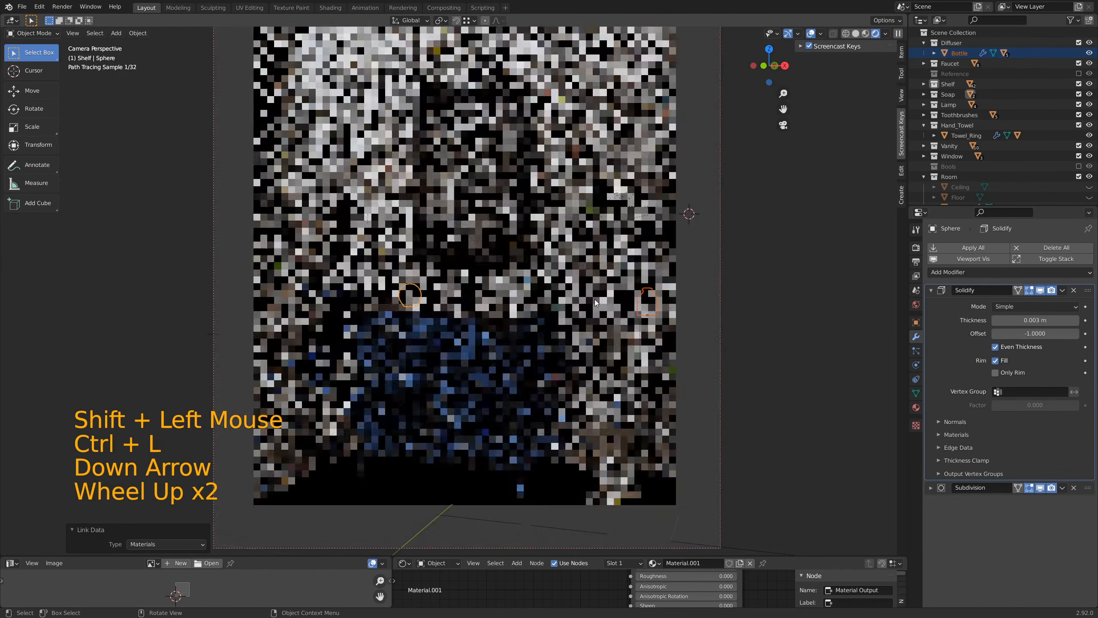
mouse_move(595, 299)
middle_mouse_down("shift")
mouse_move(592, 357)
mouse_move(568, 321)
mouse_move(590, 307)
middle_mouse_up("shift")
left_click(610, 367)
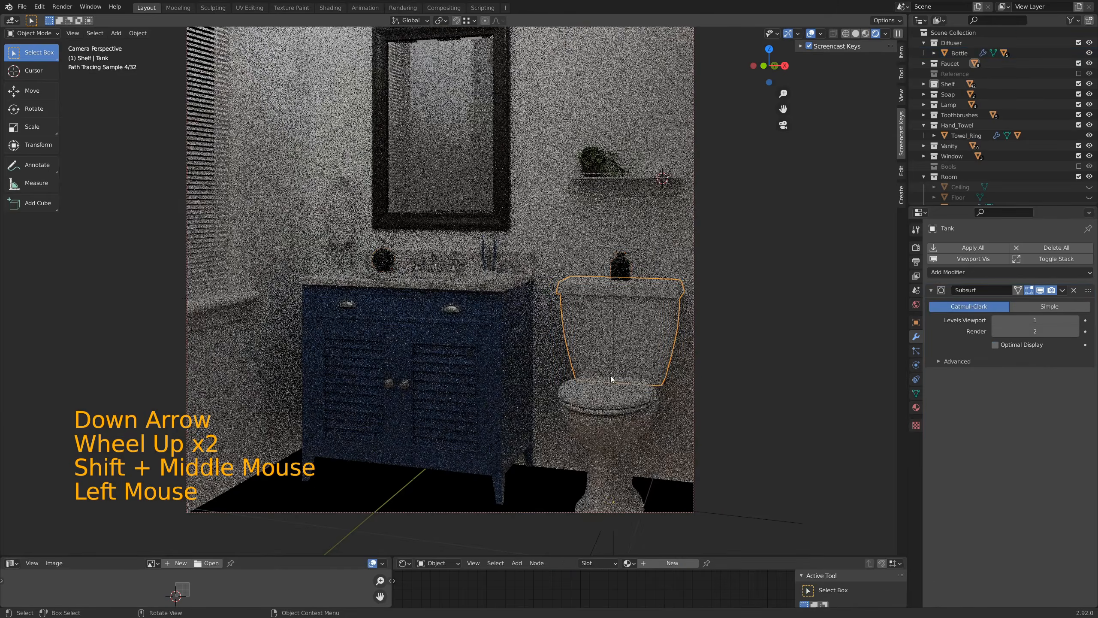
left_click(609, 393, "shift")
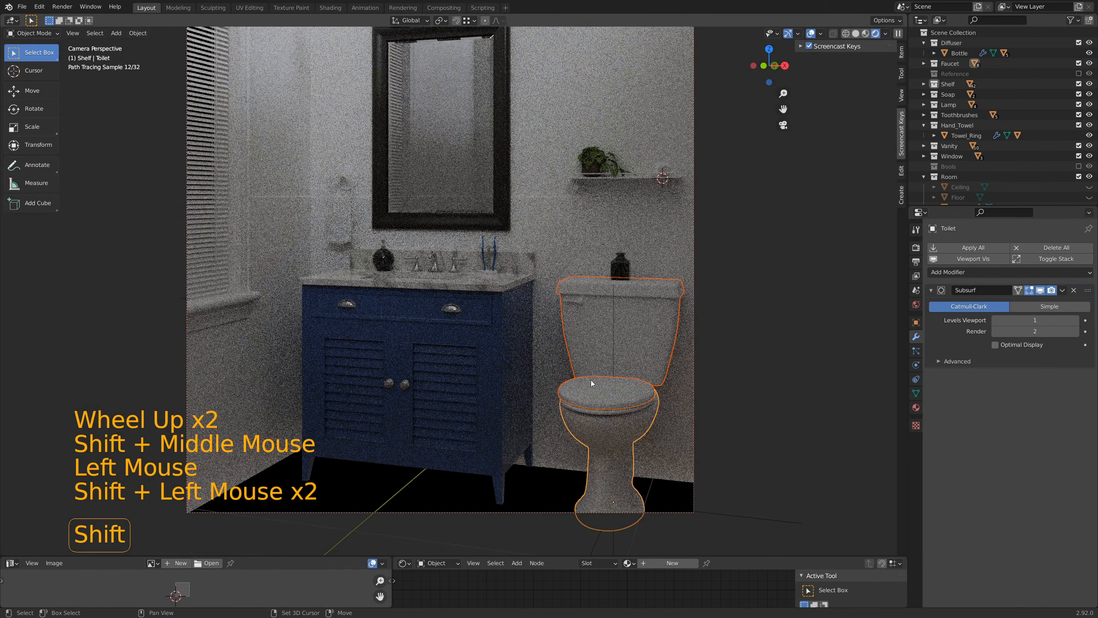
left_click(491, 272, "shift")
key("z")
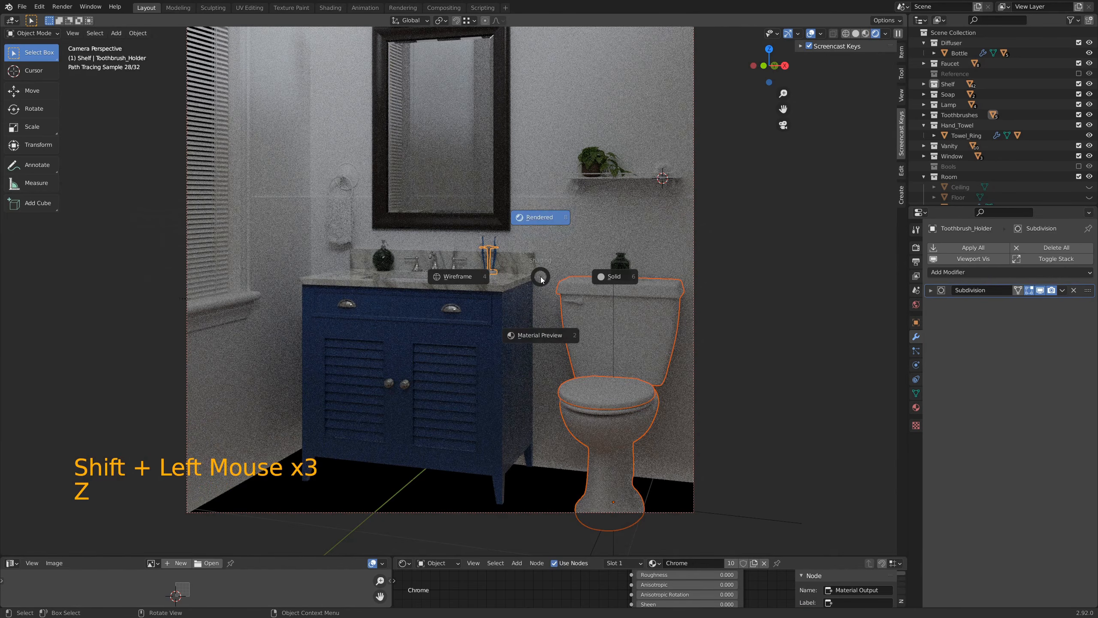
key("2")
key("ctrl+l")
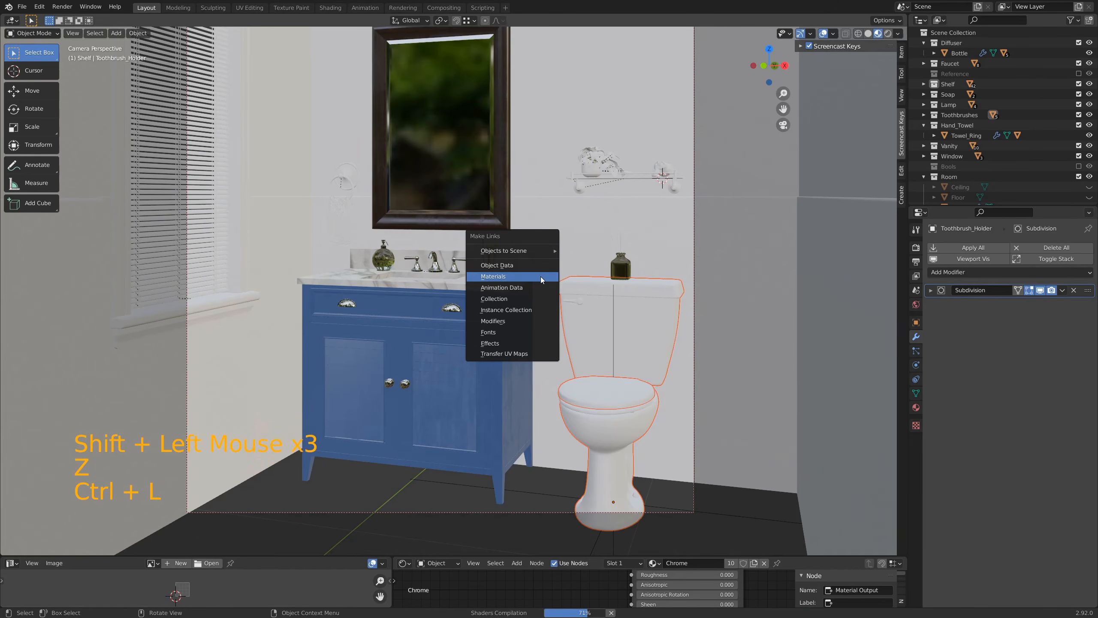
left_click(540, 279)
Link the toothbrush holder's Chrome material to the toilet seat
scroll(528, 266, "up", 3)
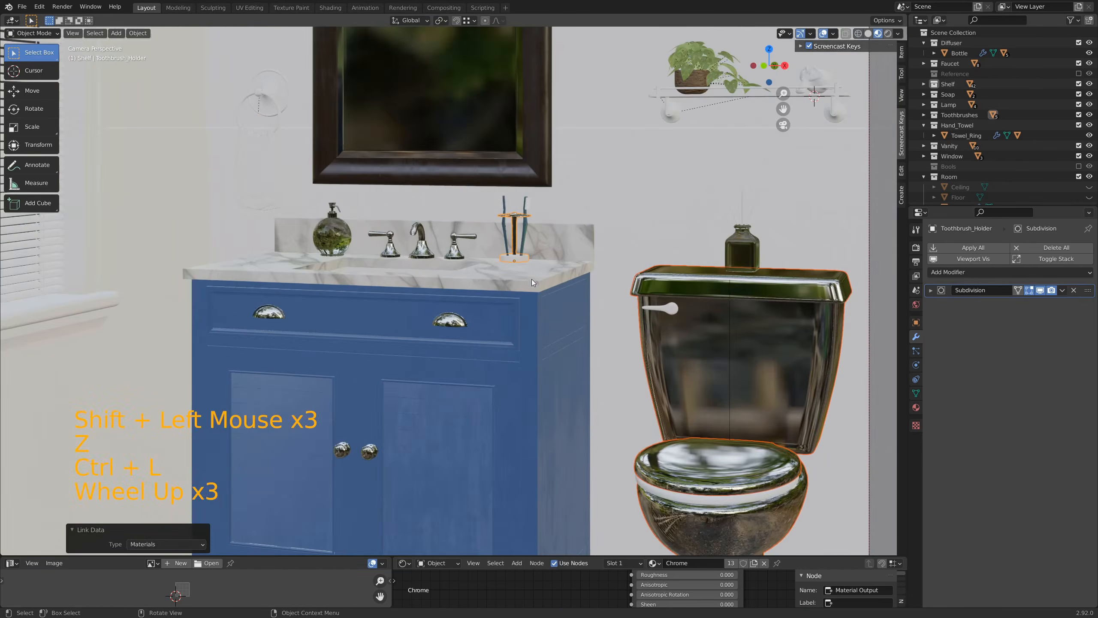
middle_click_drag(532, 279, 463, 211, "shift")
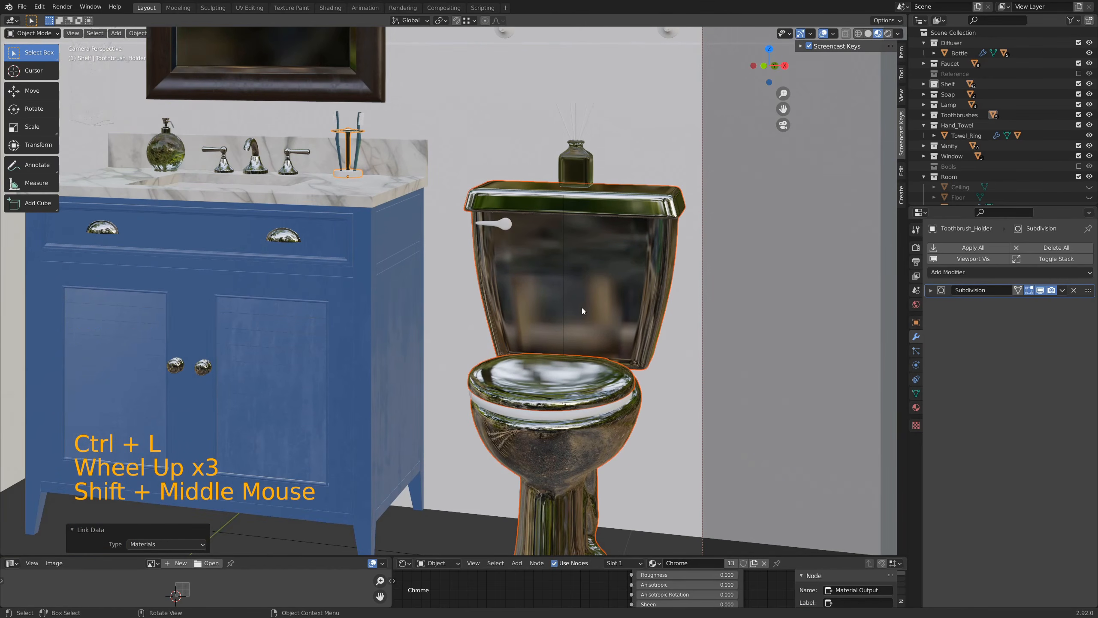
scroll(581, 310, "down", 2)
scroll(571, 366, "up", 4)
left_click(534, 469)
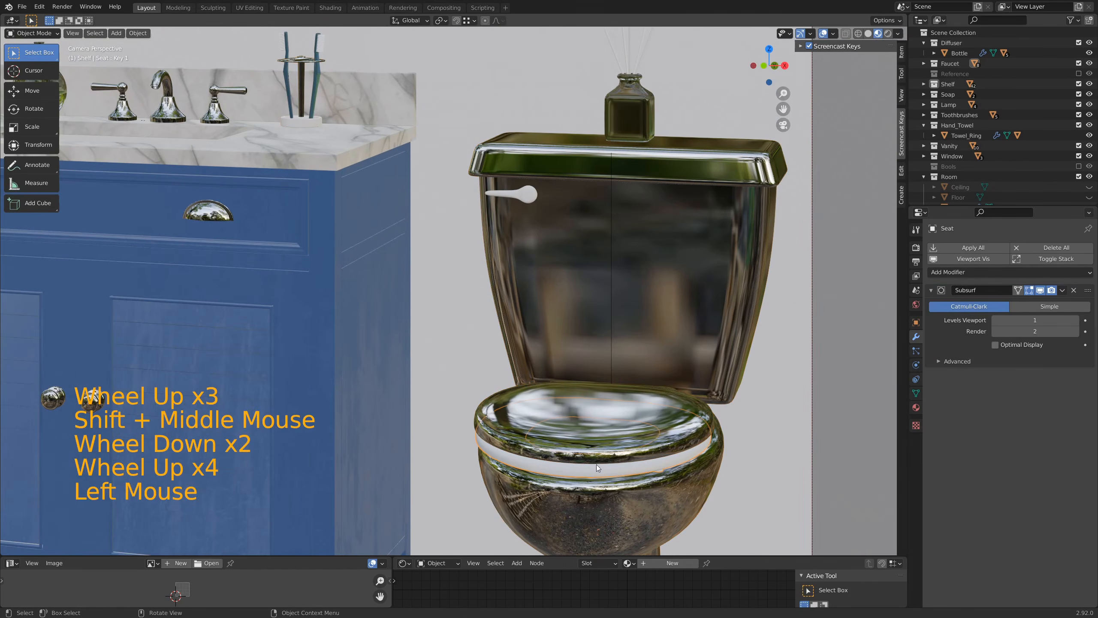
left_click(305, 123, "shift")
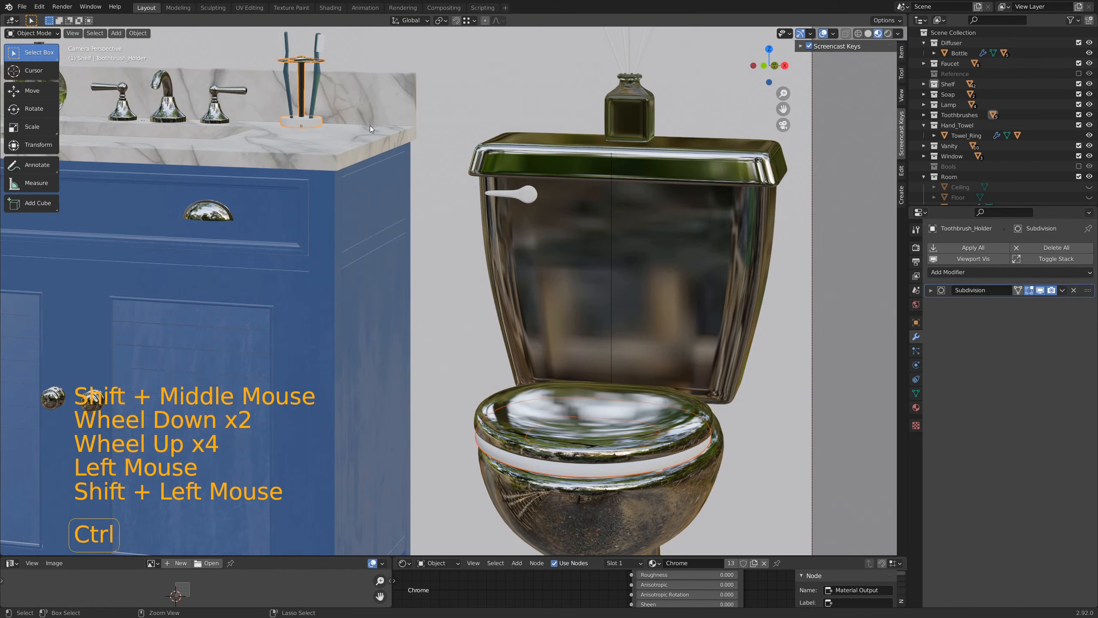
key("ctrl+l")
left_click(370, 125)
Remove the Chrome material slot from the toilet tank, keeping its Ceramic slot
left_click(741, 211)
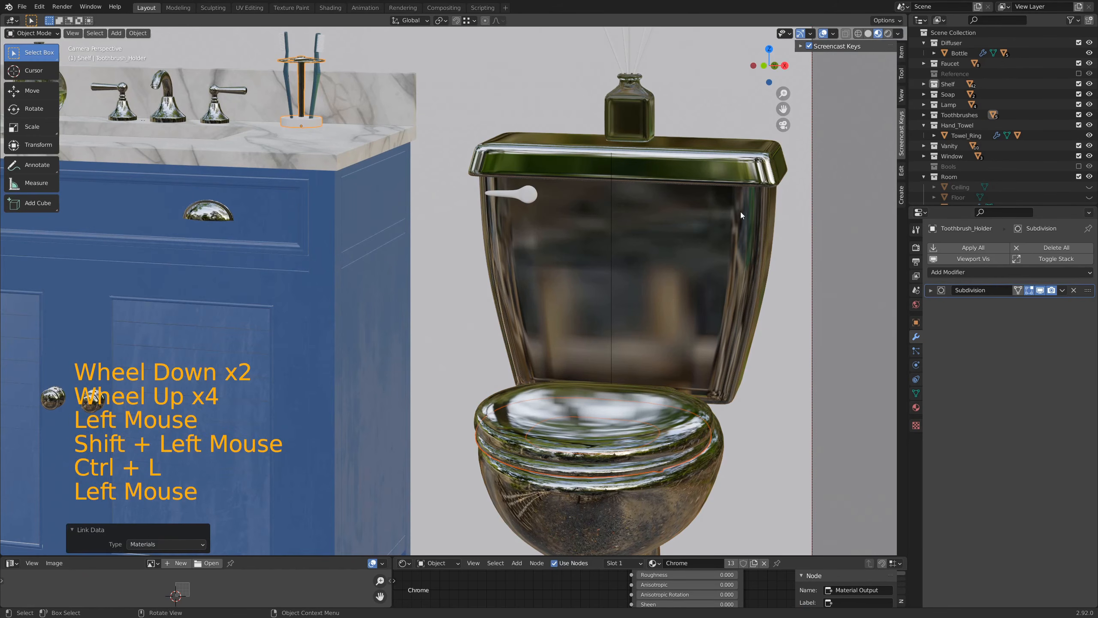
left_click(734, 158)
left_click(734, 158)
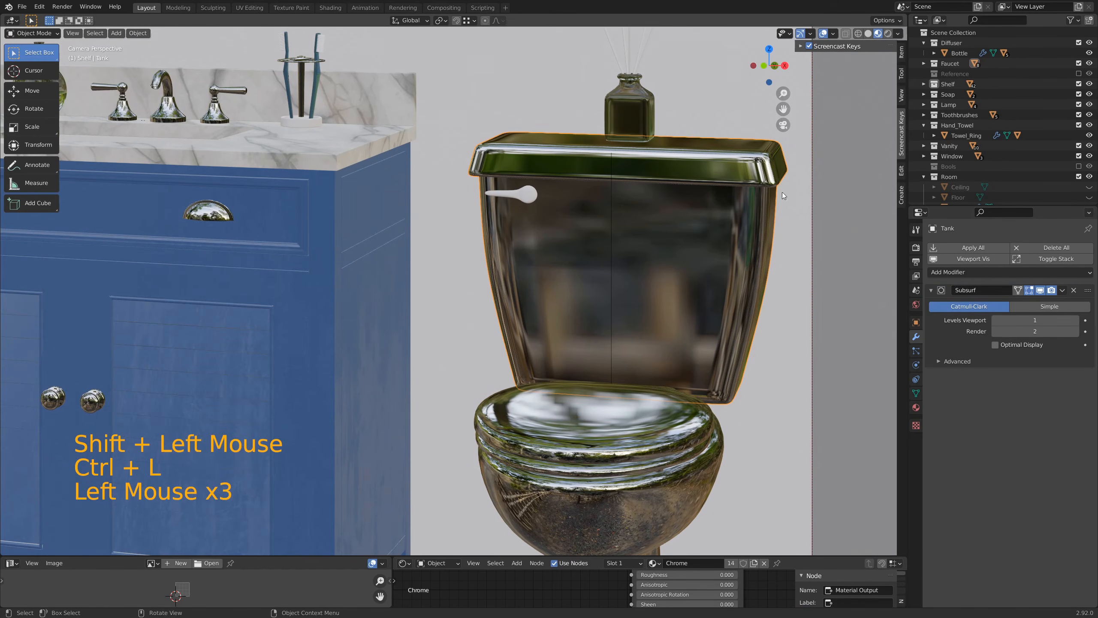
left_click(916, 408)
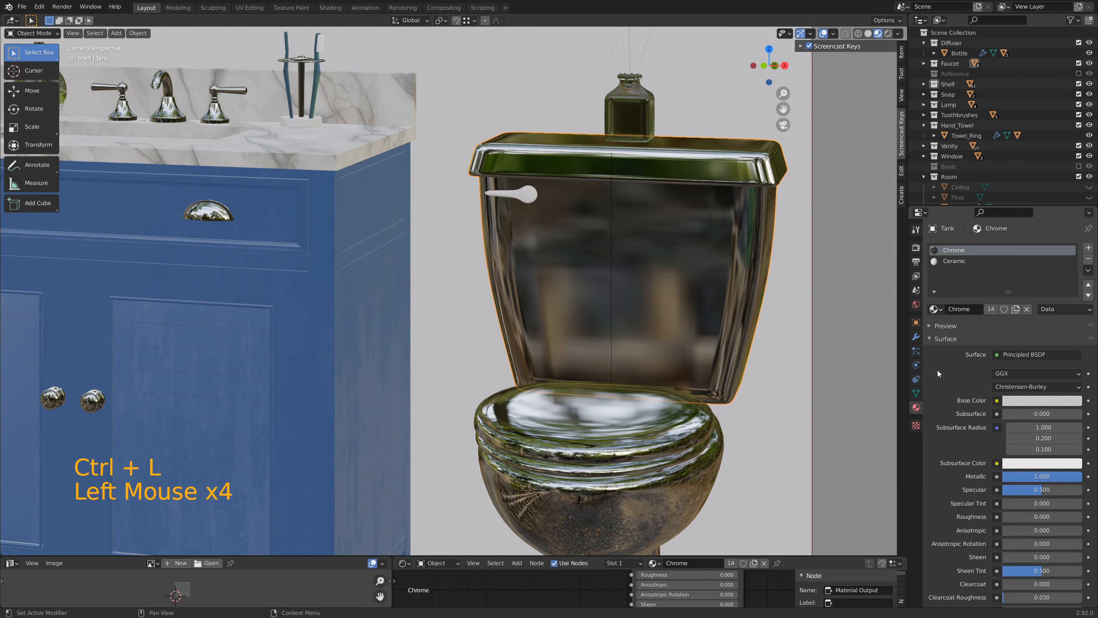
left_click(960, 254)
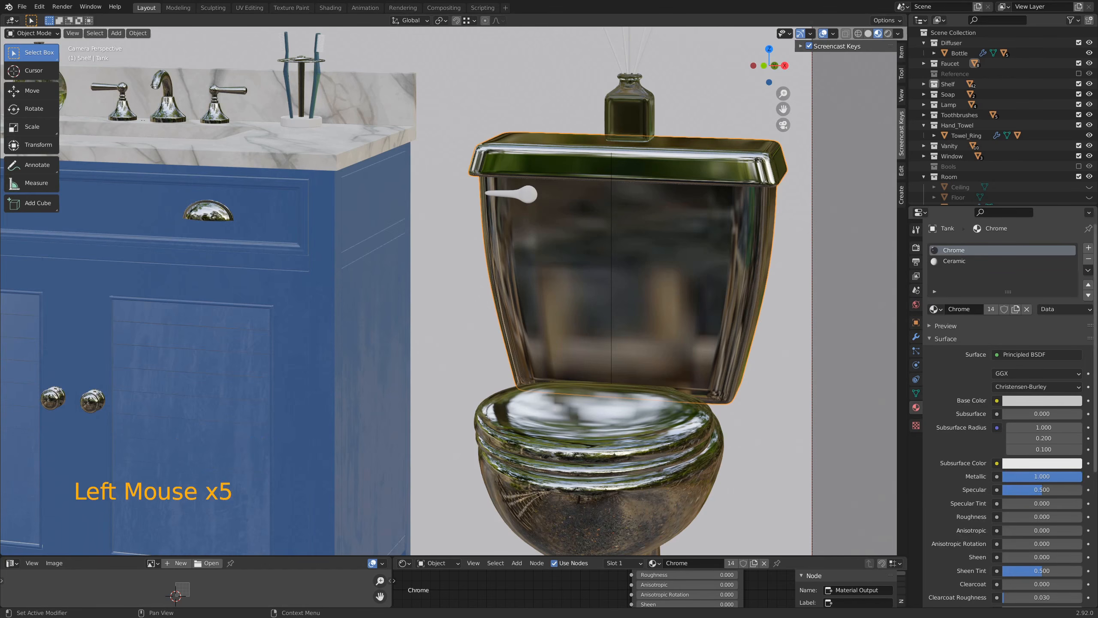
left_click(1088, 259)
Remove the Chrome material slot from the toilet lid, seat and bowl, keeping Ceramic on each
left_click(676, 408)
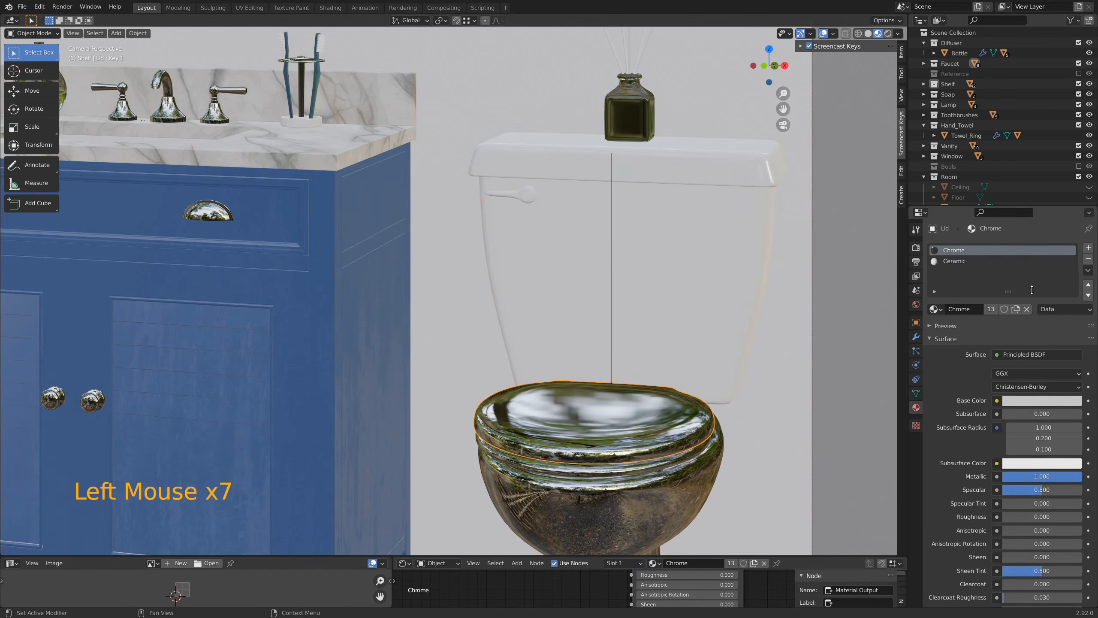
left_click(1089, 259)
left_click(678, 469)
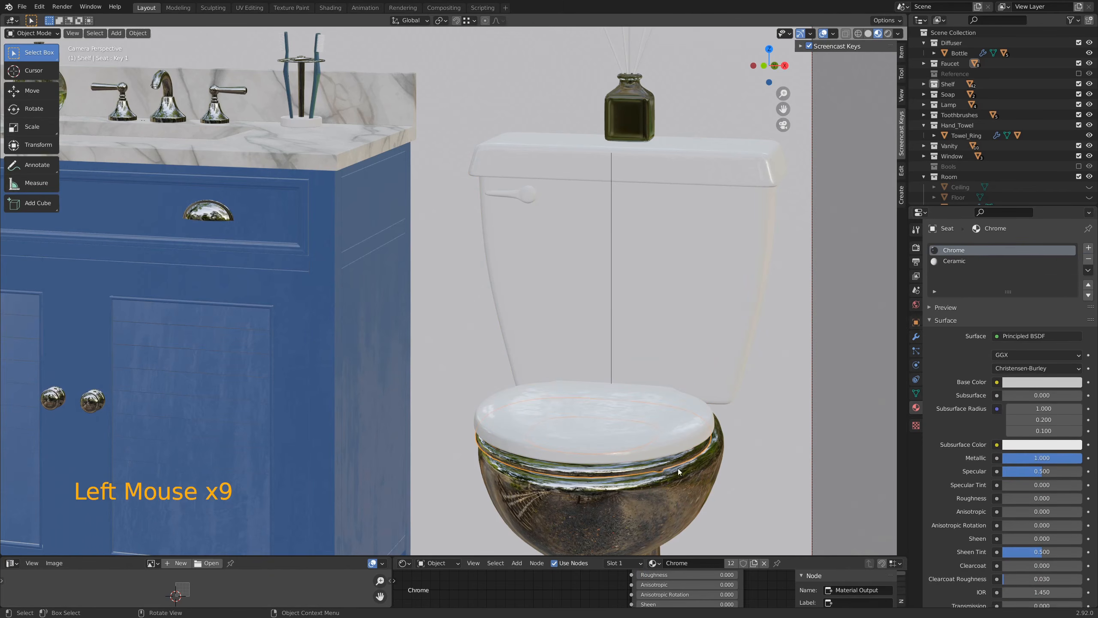
left_click(1089, 258)
left_click(585, 539)
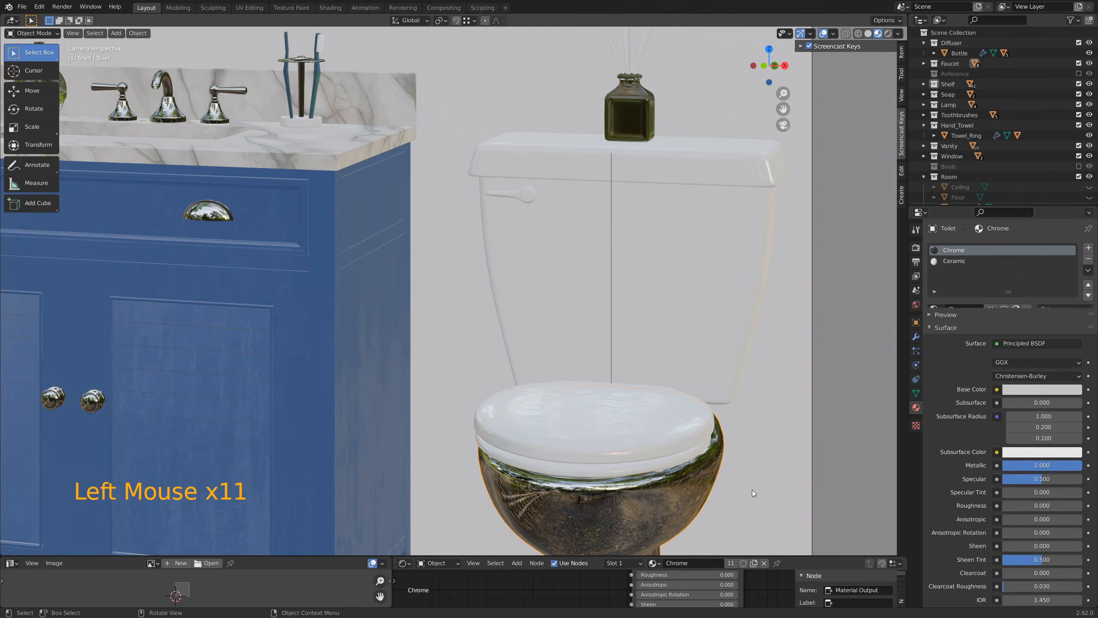
left_click(1089, 259)
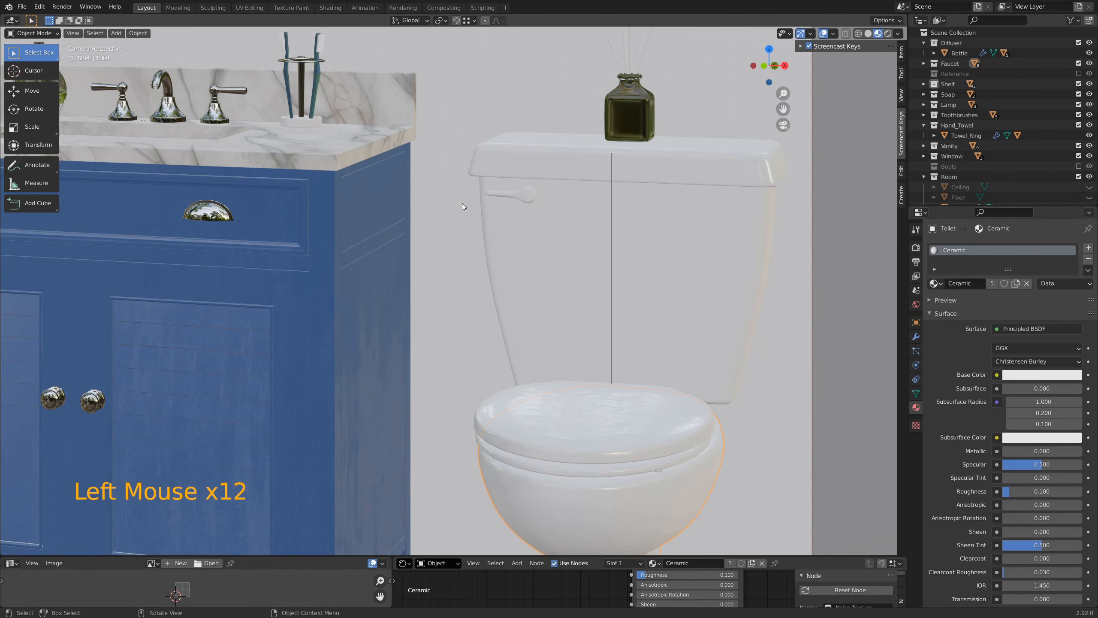
Link the faucet handles' materials to the flush lever on the toilet tank
left_click(531, 195)
left_click(222, 119, "shift")
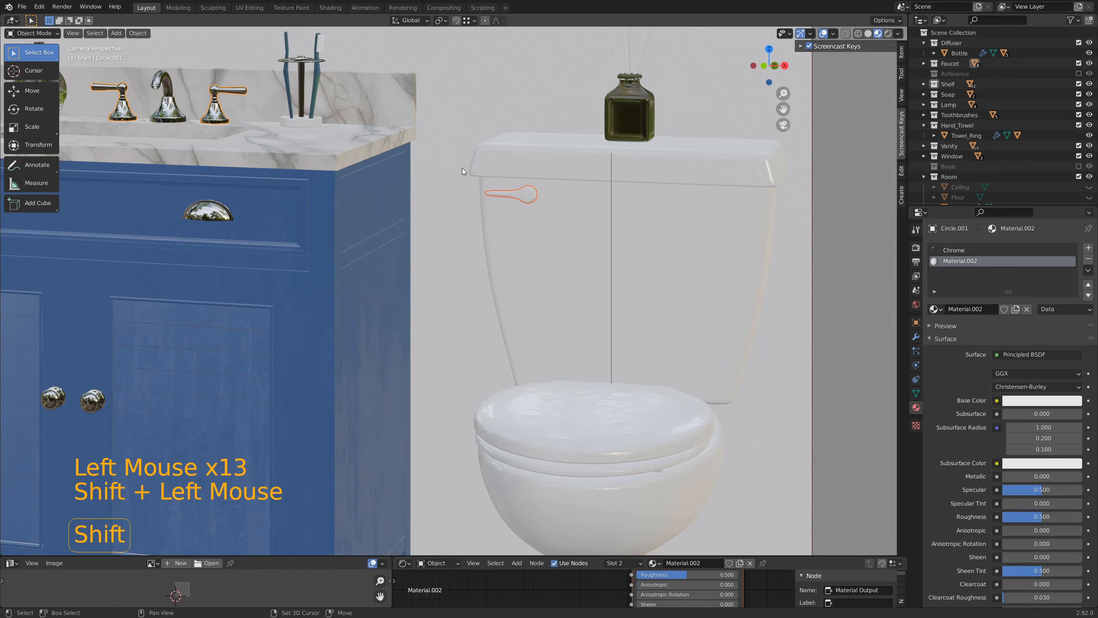
key("ctrl+l")
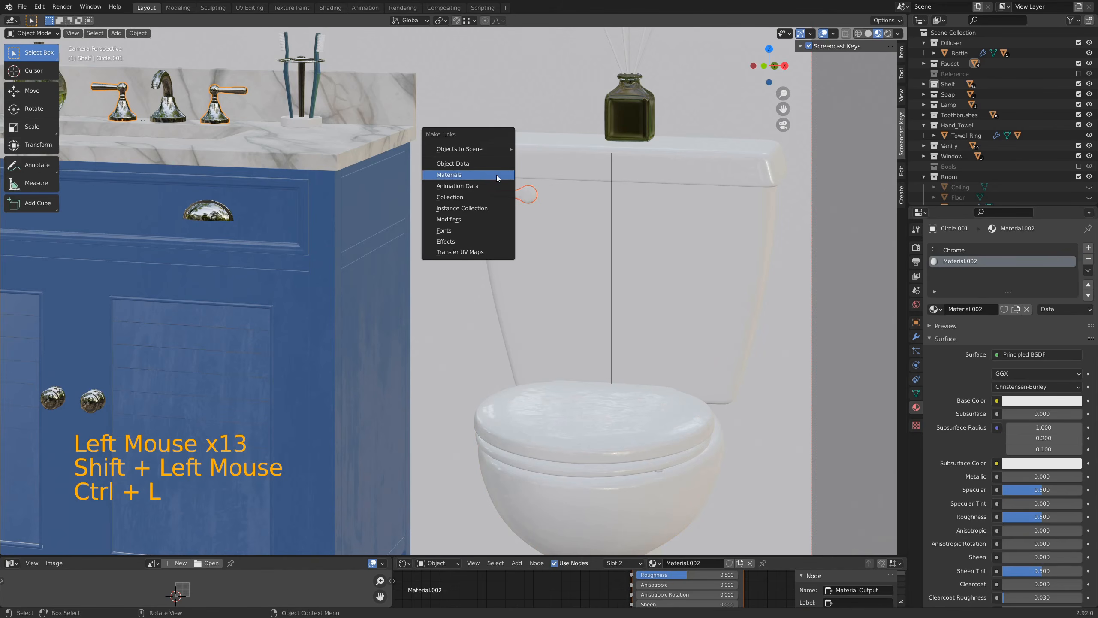
left_click(496, 175)
Link the round soap bottle's Material.001 to the glass plate of the wall shelf
scroll(437, 270, "down", 4)
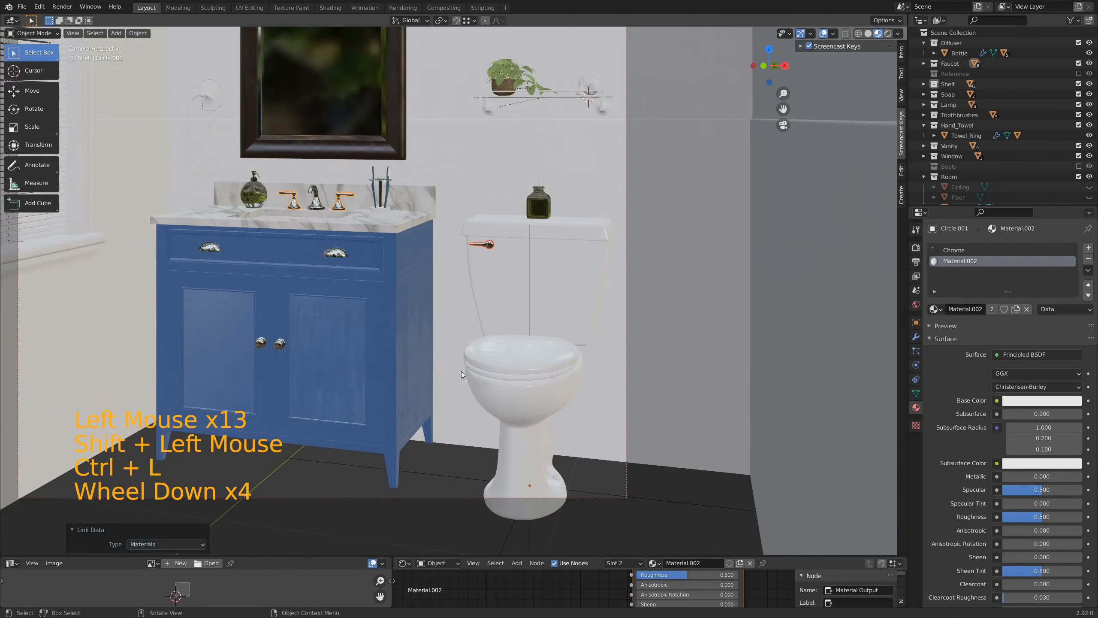
middle_click_drag(461, 374, 441, 361, "shift")
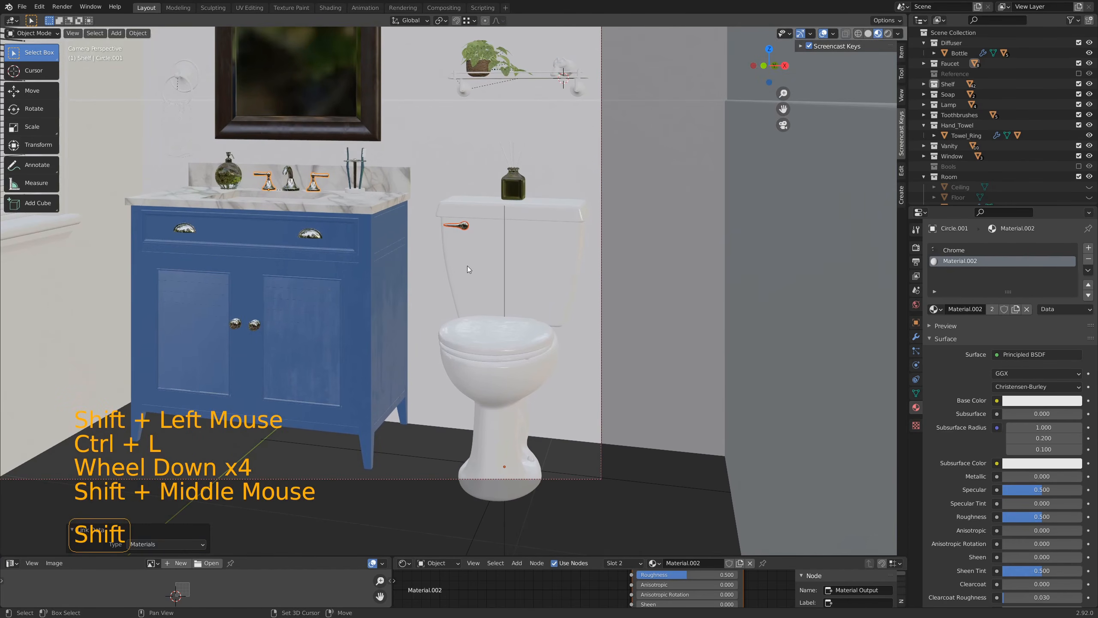
middle_click_drag(467, 266, 534, 306, "shift")
scroll(609, 125, "up", 3)
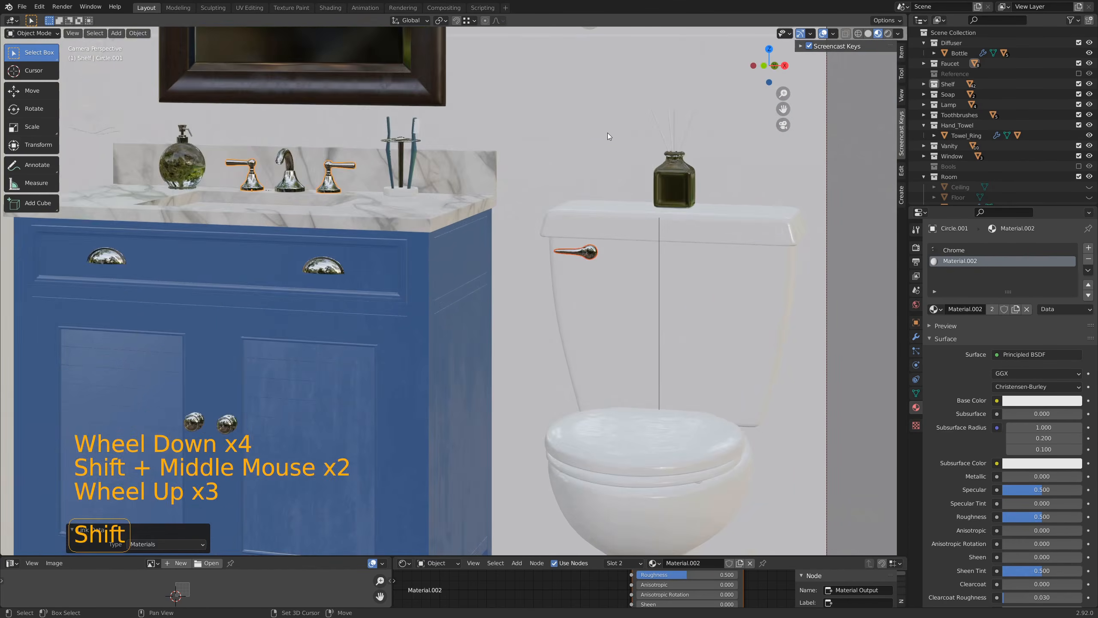
middle_click_drag(608, 132, 575, 320, "shift")
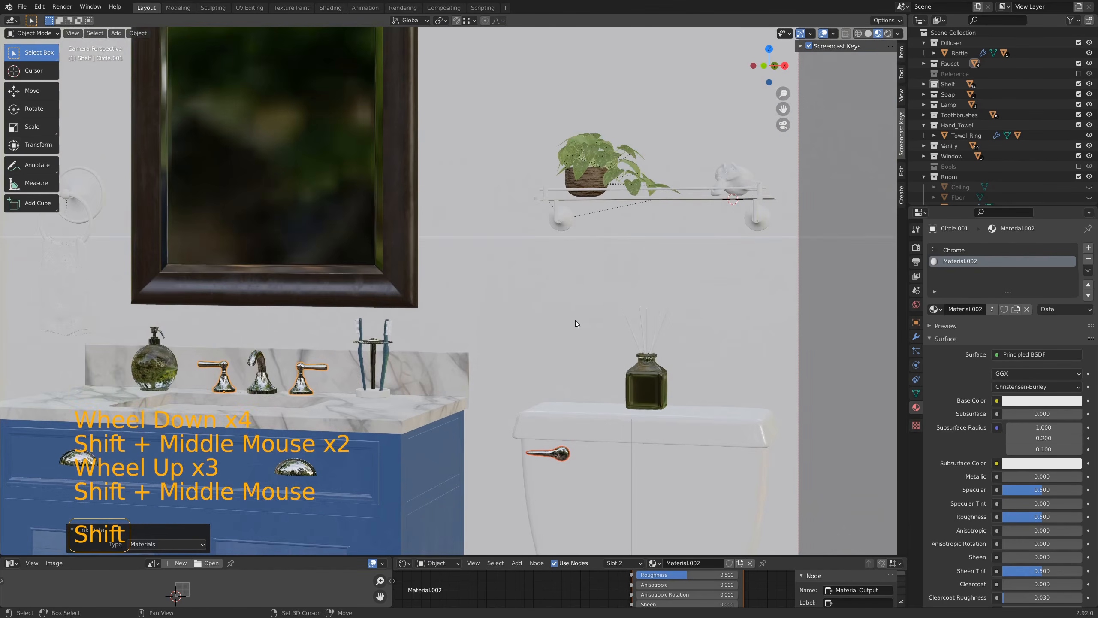
left_click(586, 199)
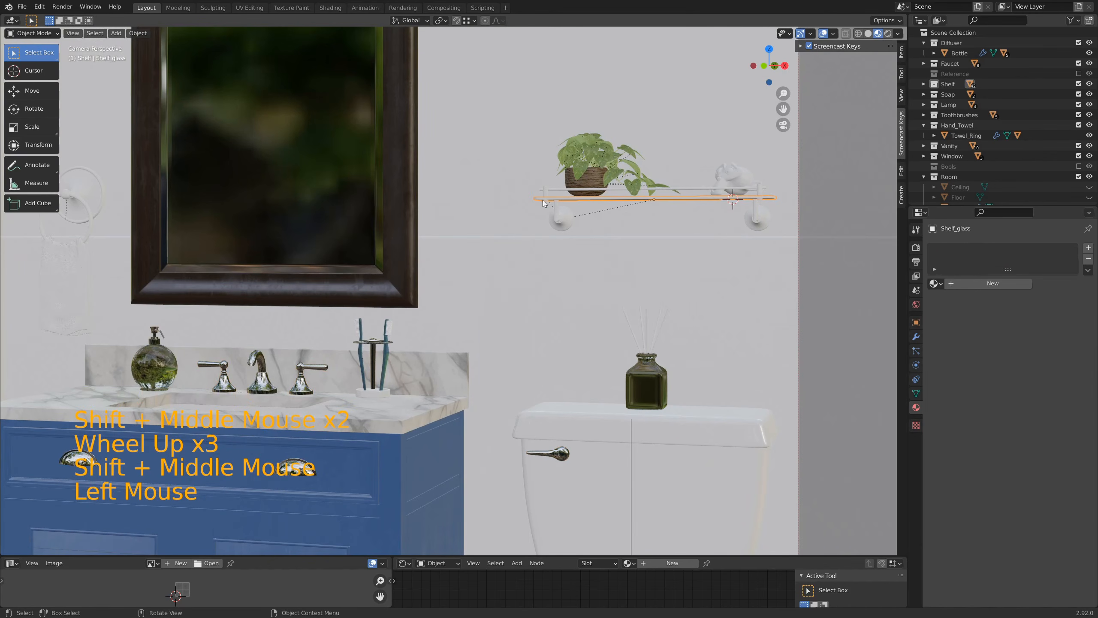
left_click(157, 356, "shift")
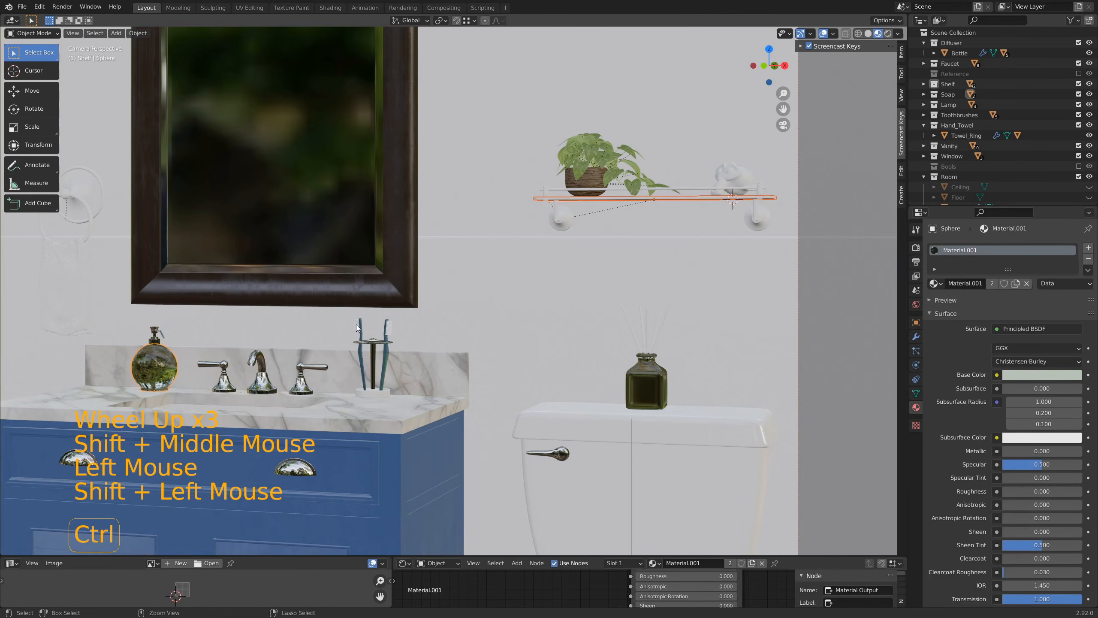
key("ctrl+l")
left_click(356, 324)
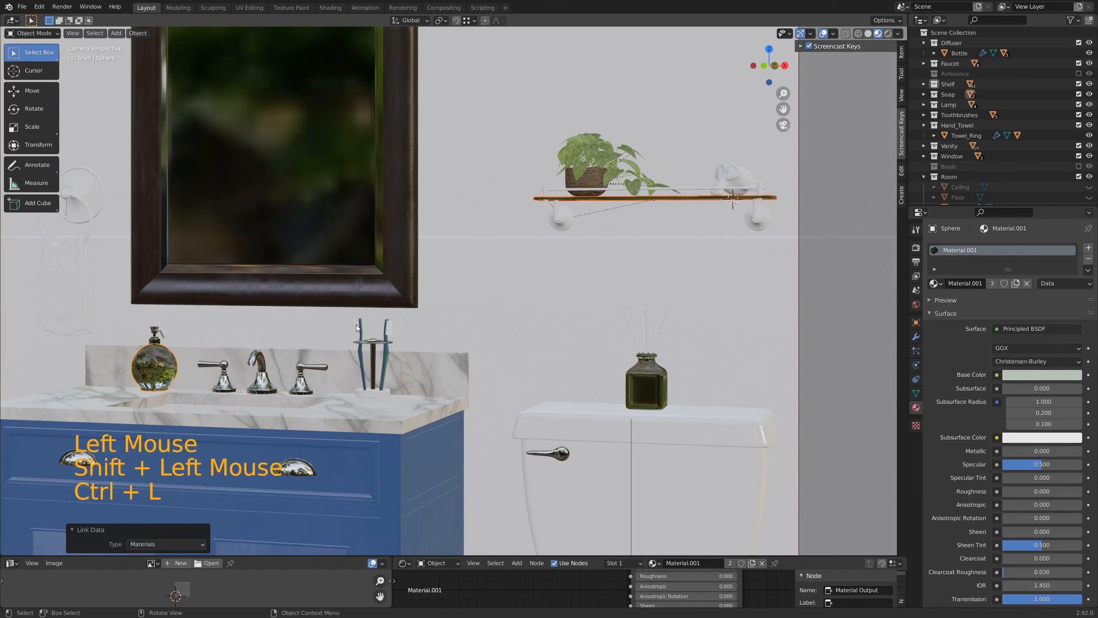
Link the faucet handles' materials to the wall shelf's bar and round mounts
left_click(547, 199)
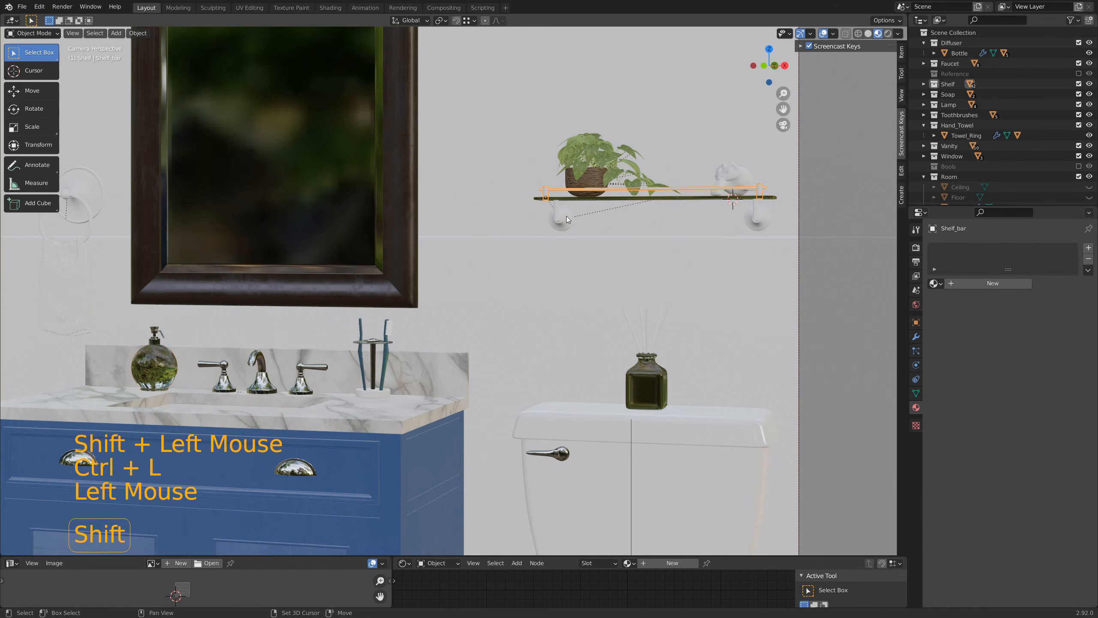
left_click(566, 211, "shift")
left_click(307, 376, "shift")
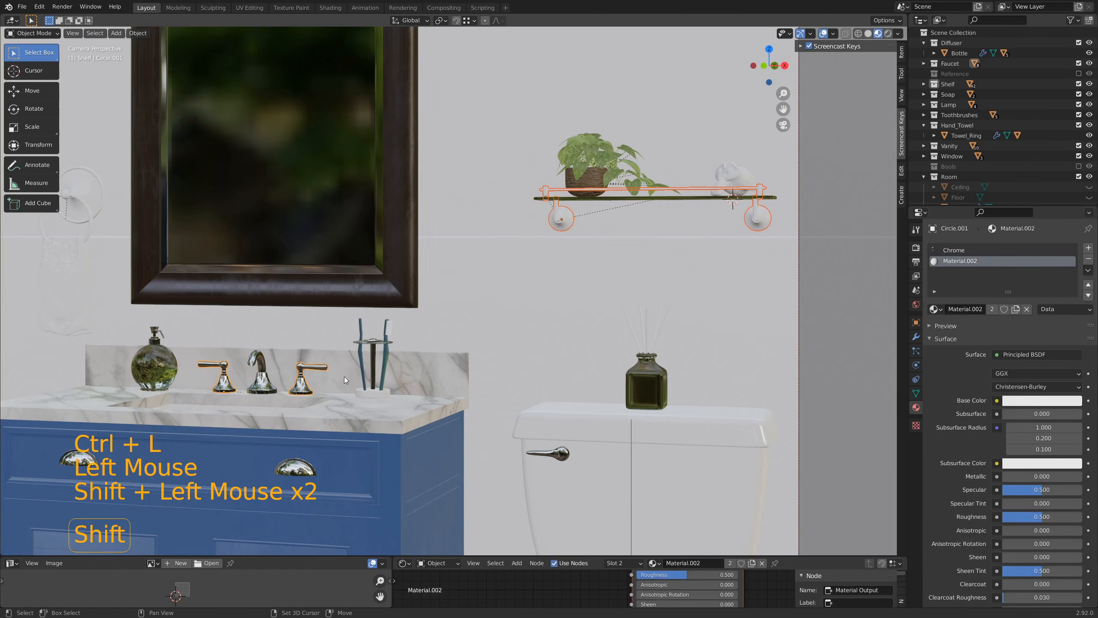
key("ctrl+l")
left_click(413, 343)
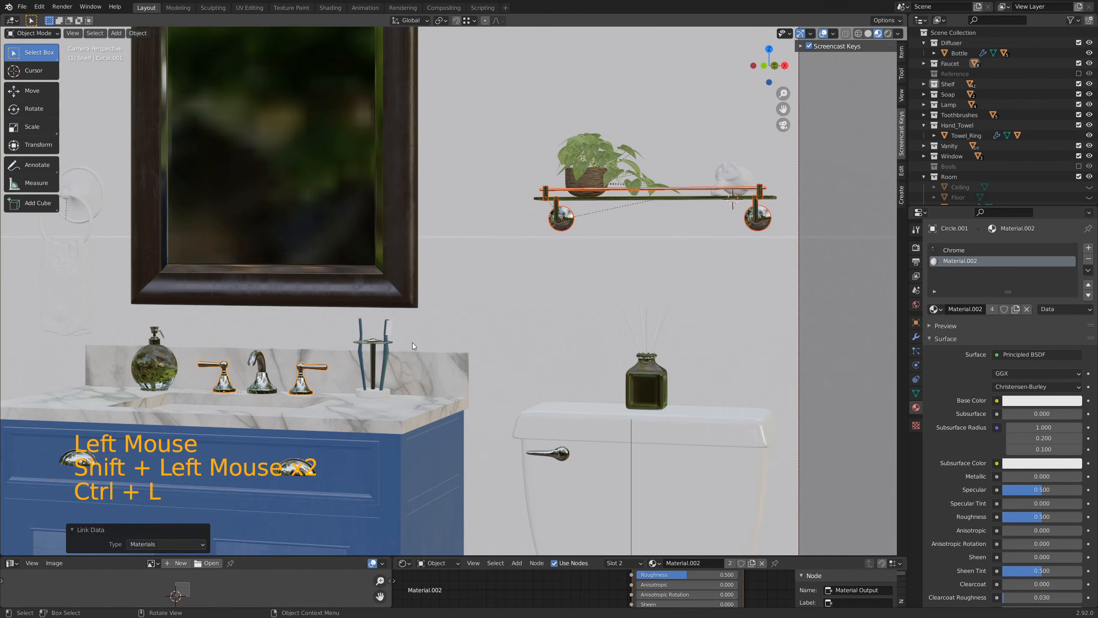
Link the toilet tank's Ceramic material to the Suzanne figure on the wall shelf
left_click(746, 179)
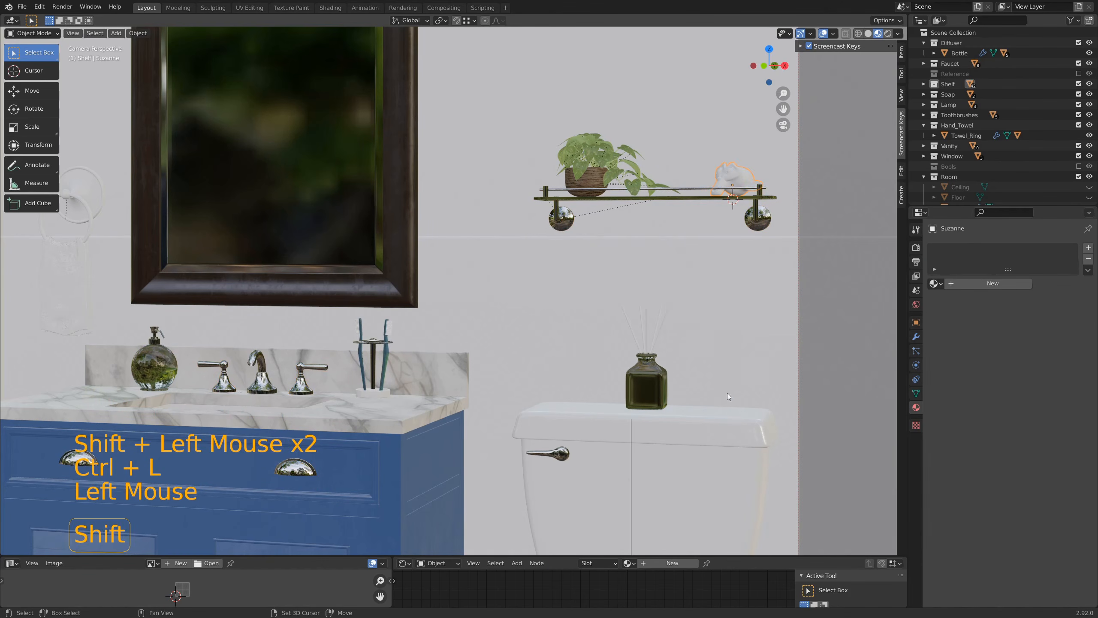
left_click(722, 421, "shift")
key("ctrl+l")
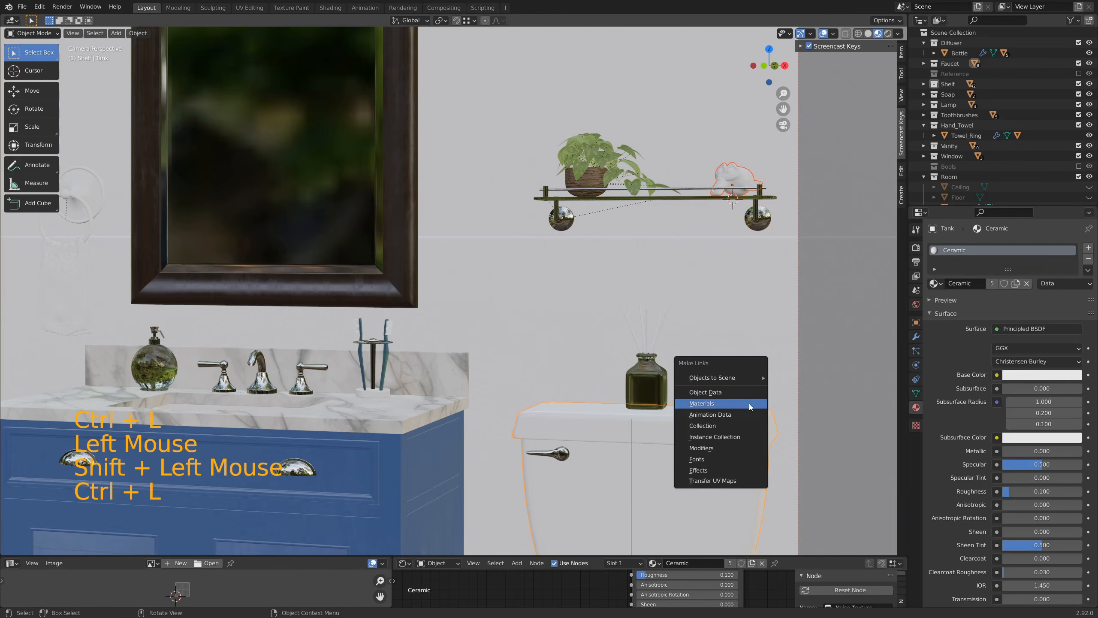
left_click(749, 403)
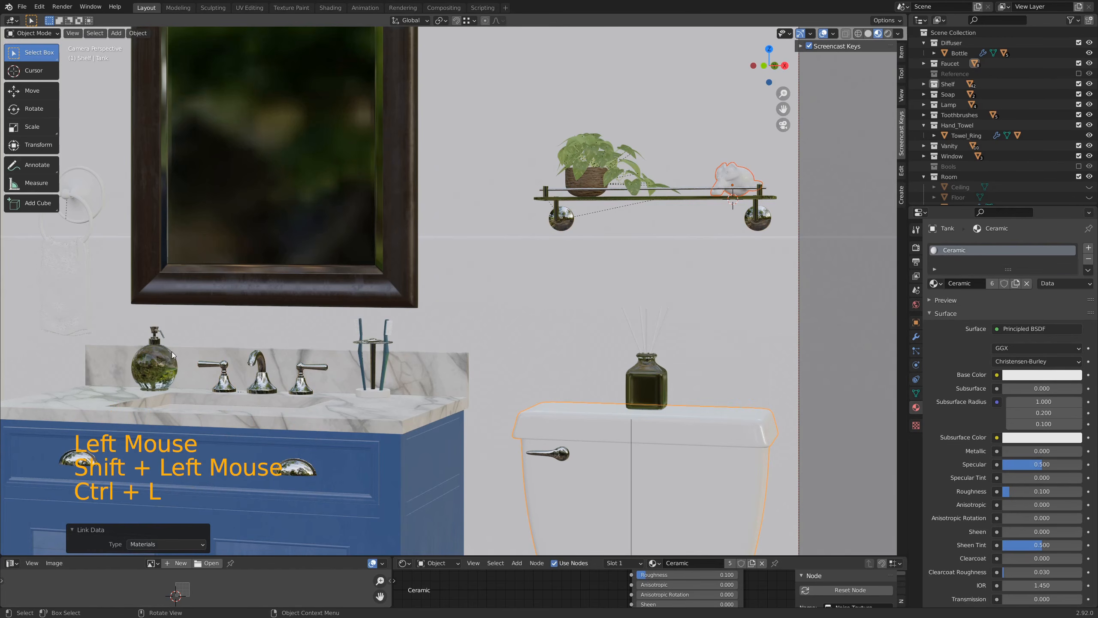
Link the faucet handles' materials to the towel ring beside the mirror
middle_click_drag(172, 355, 389, 342, "shift")
left_click(278, 206)
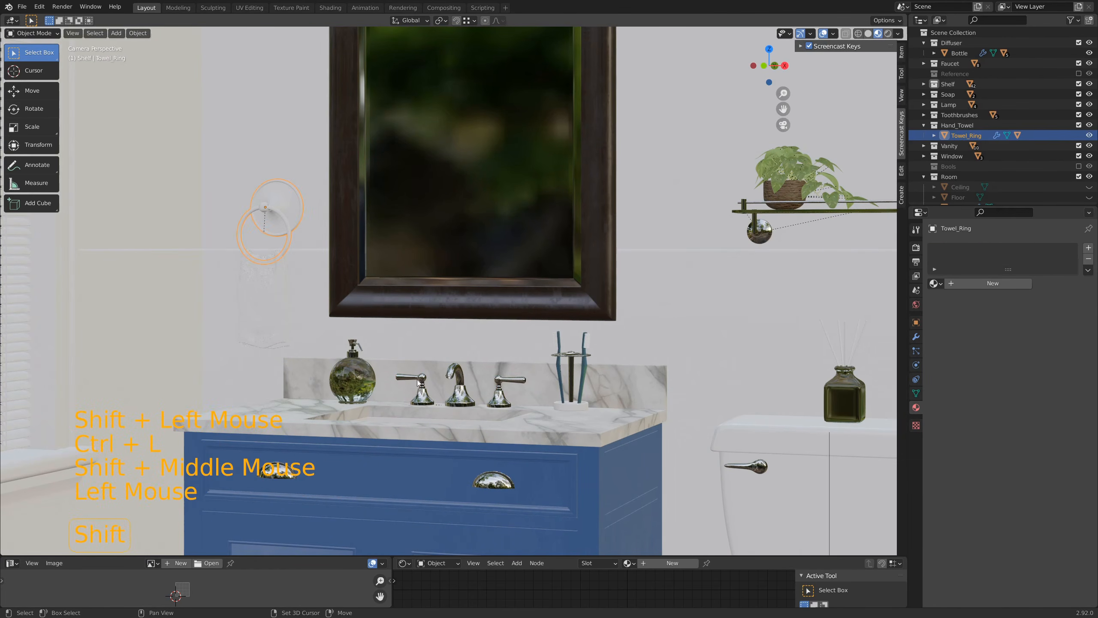
left_click(429, 374, "shift")
key("ctrl+l")
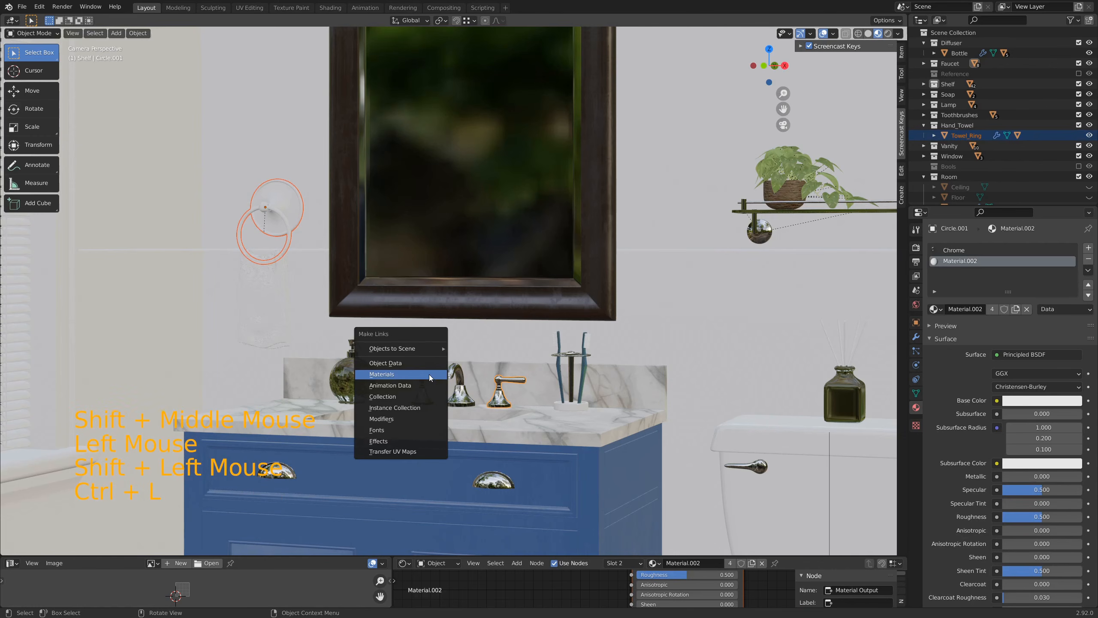
left_click(429, 374)
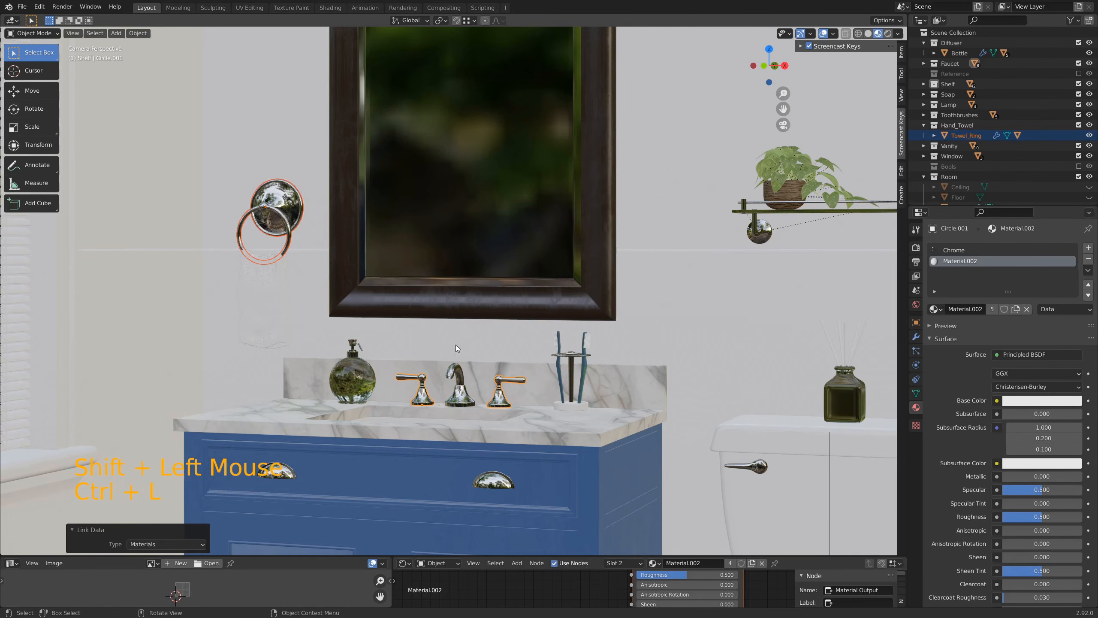
scroll(366, 285, "down", 3)
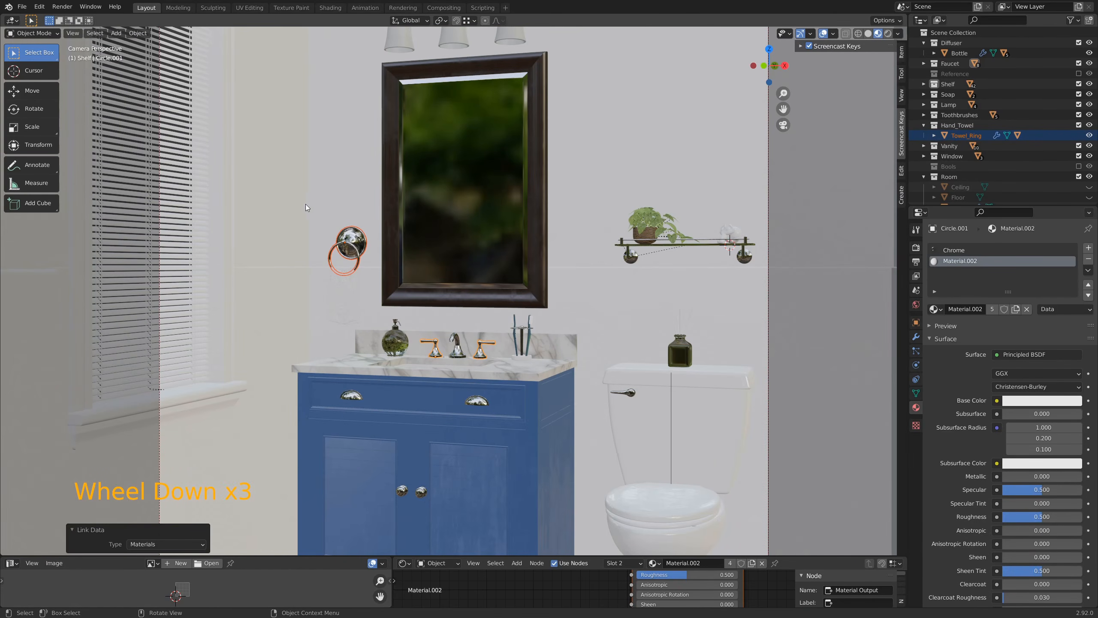
left_click(348, 302)
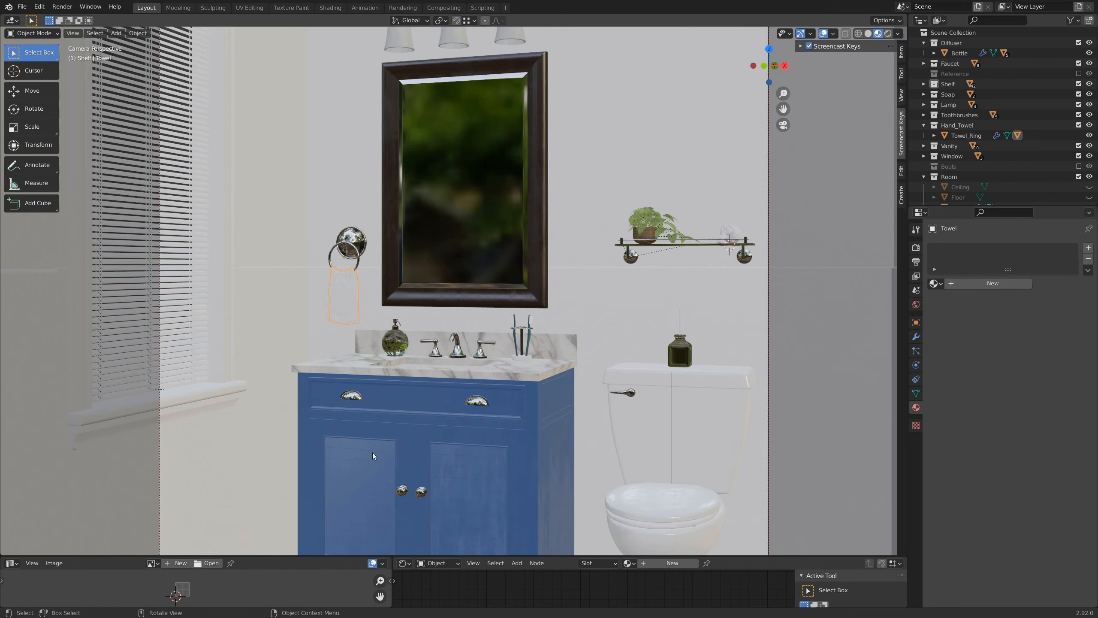
left_click(526, 436)
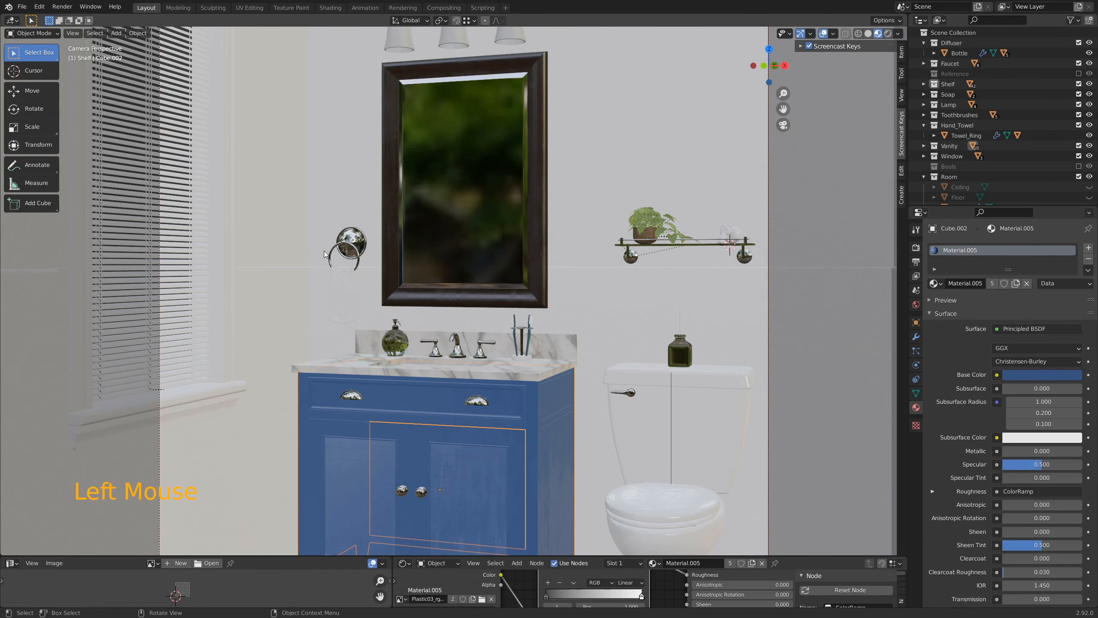
Select the scene camera by its frame around the bathroom
scroll(324, 250, "down", 4)
scroll(493, 249, "up", 1)
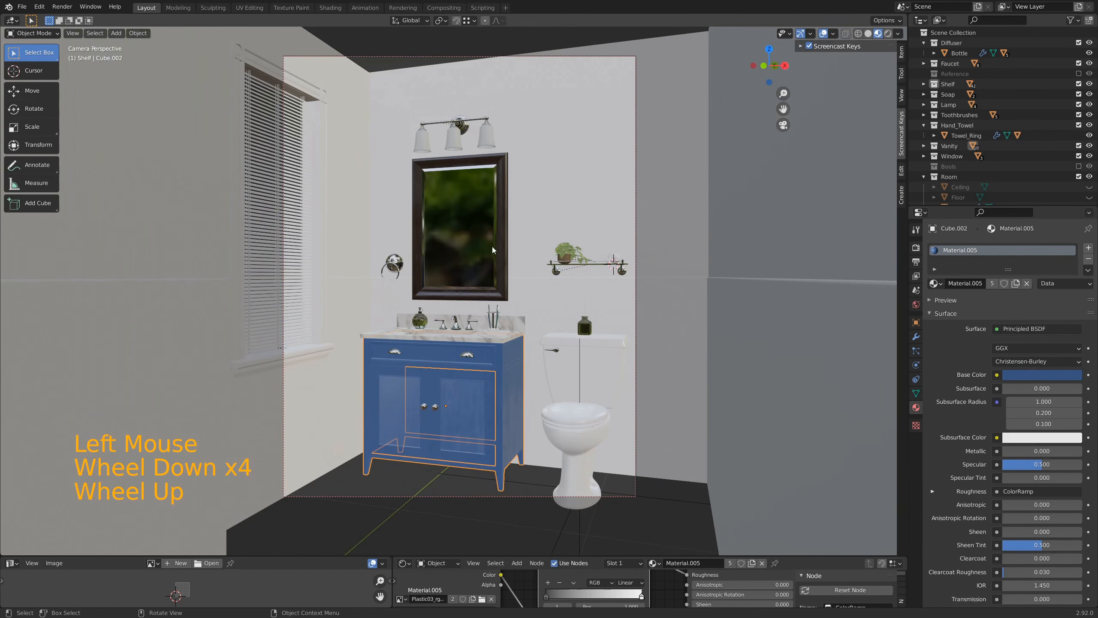
left_click(374, 57)
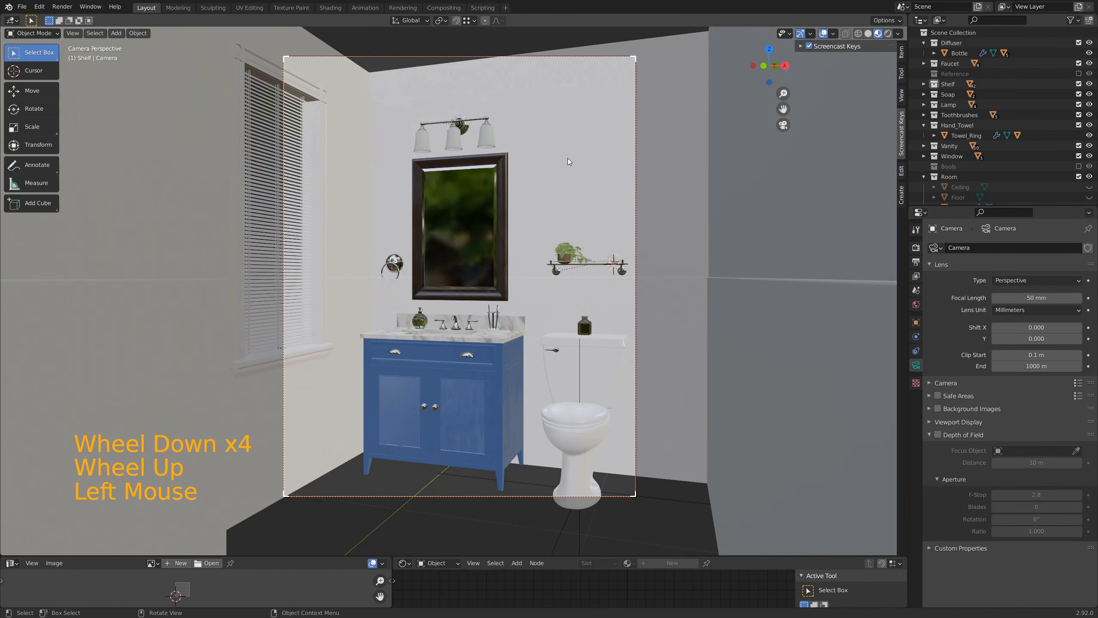